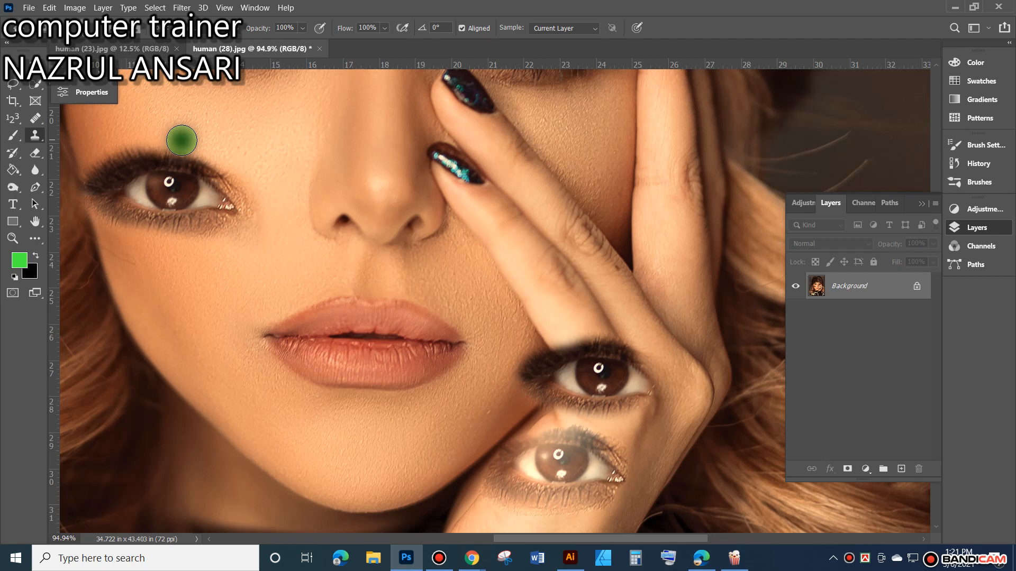
Browse the Desktop and its subfolders as save locations for the edited portrait, leaving the Save As dialog without saving.
{"action": "left_click", "coordinate": [35, 8]}
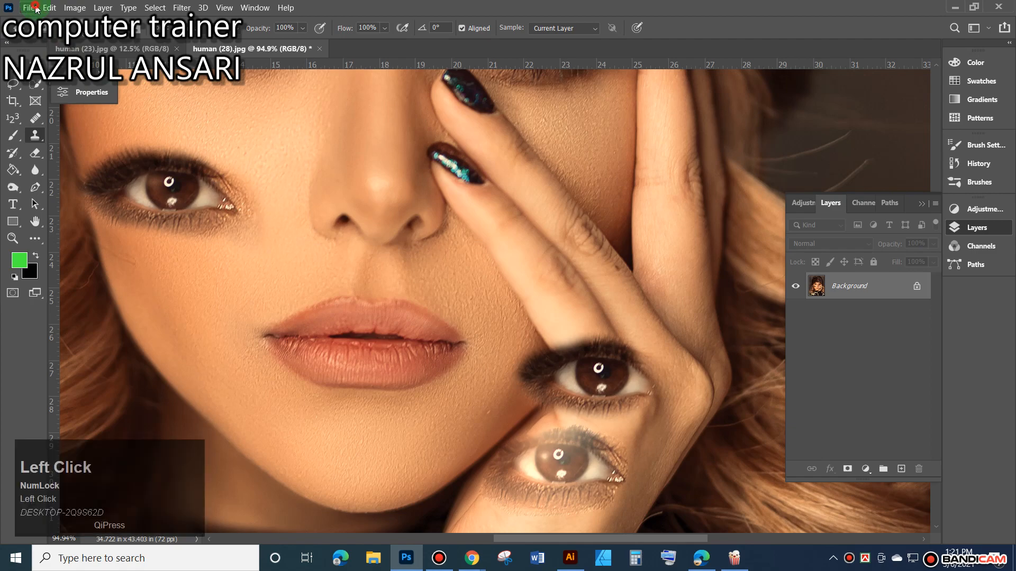
{"action": "left_click", "coordinate": [45, 160]}
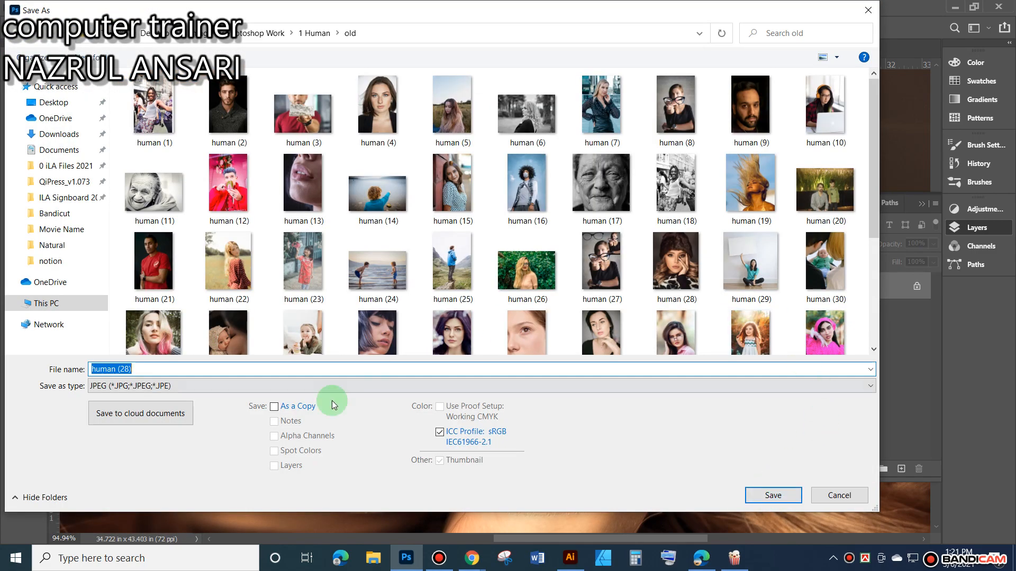
{"action": "left_click", "coordinate": [50, 102]}
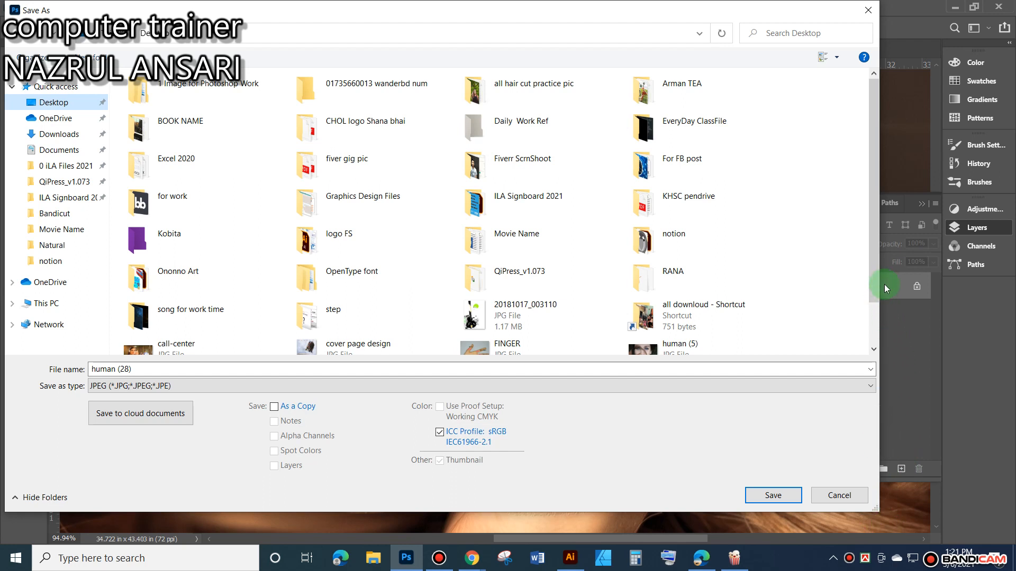
{"action": "left_click", "coordinate": [870, 153]}
{"action": "left_click_drag", "start_coordinate": [870, 153], "coordinate": [871, 217]}
{"action": "double_click", "coordinate": [696, 220]}
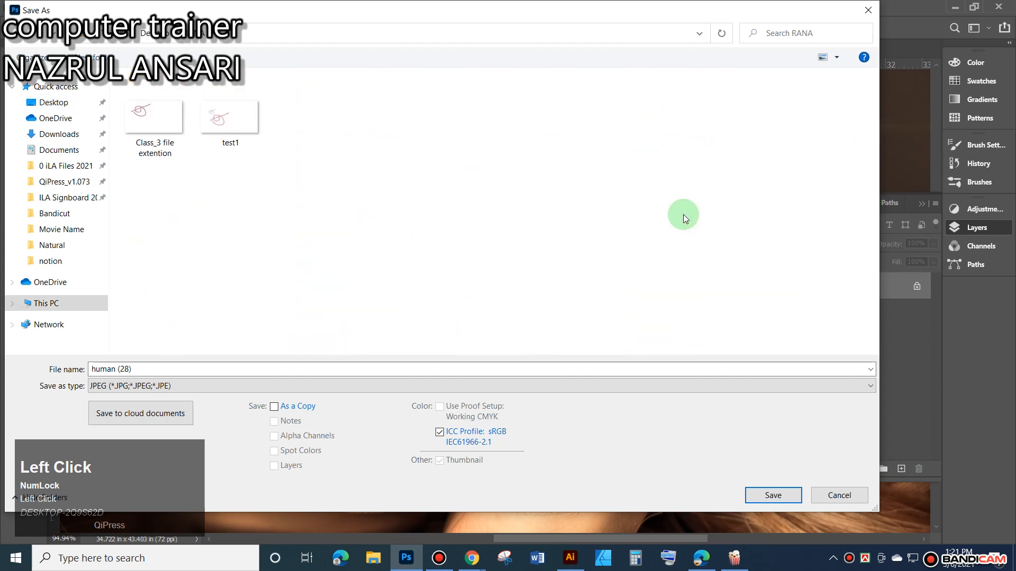
{"action": "left_click", "coordinate": [13, 33]}
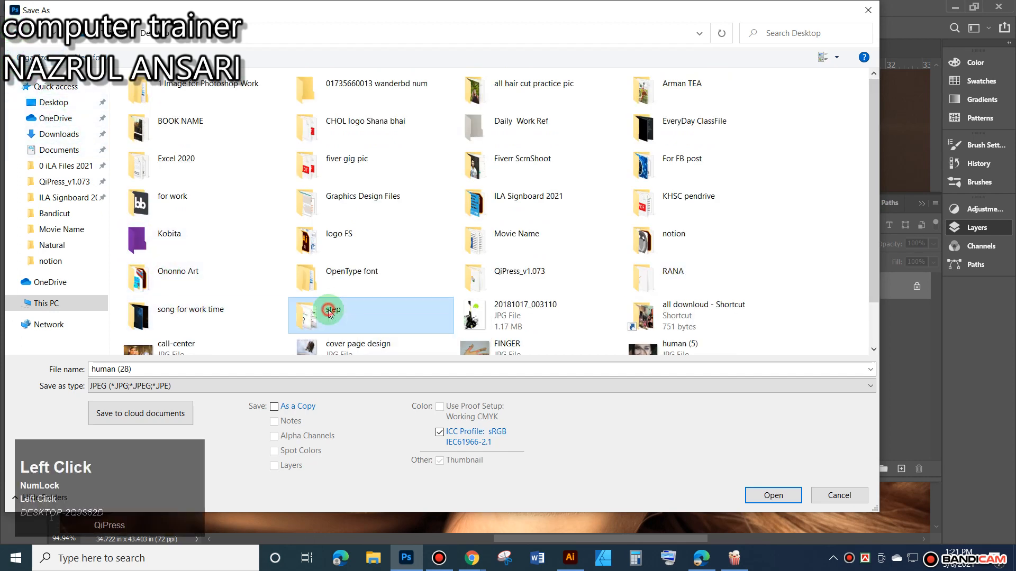
{"action": "double_click", "coordinate": [329, 309]}
{"action": "left_click", "coordinate": [14, 36]}
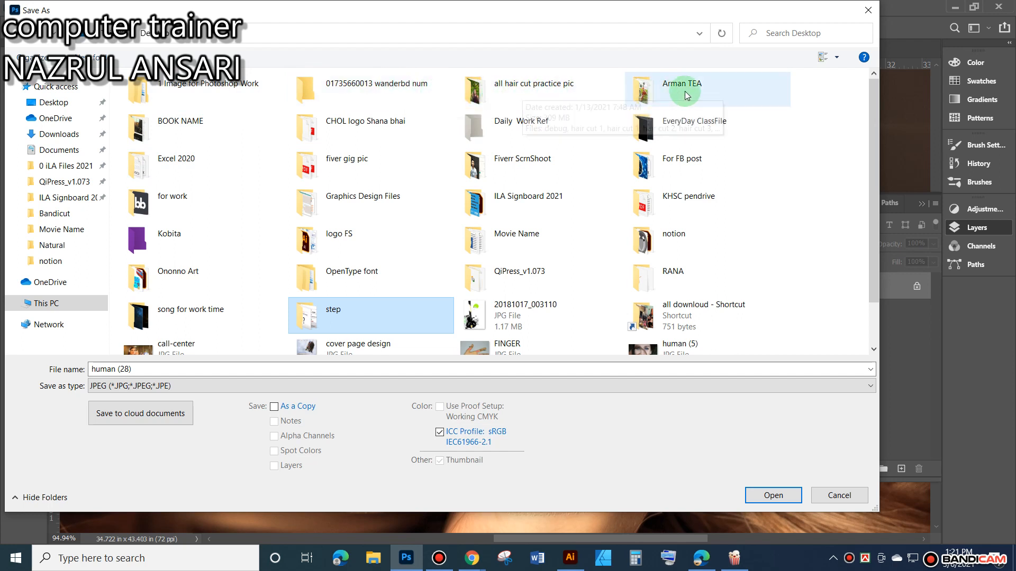
{"action": "left_click", "coordinate": [877, 154]}
{"action": "left_click_drag", "start_coordinate": [877, 154], "coordinate": [876, 143]}
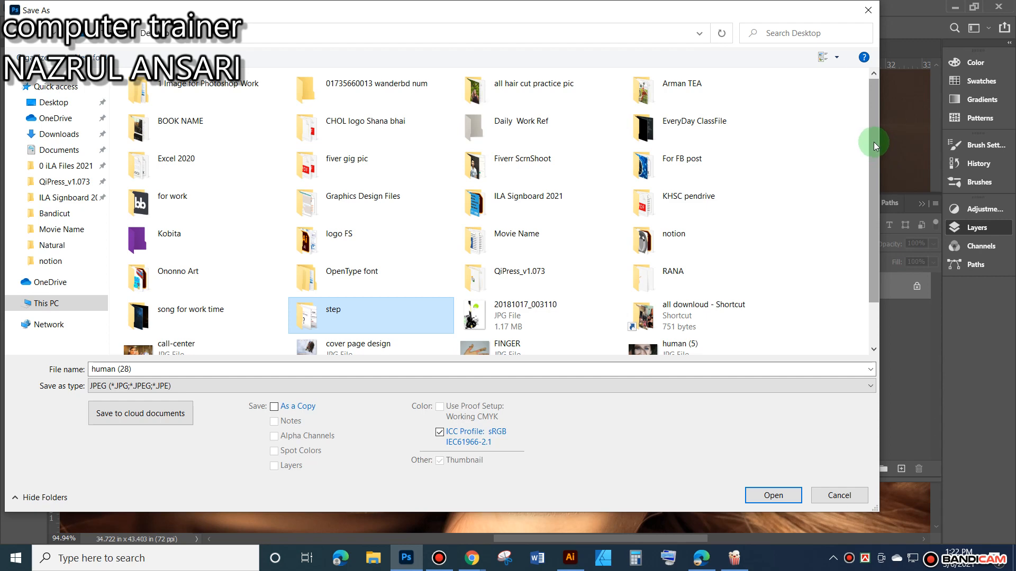
{"action": "left_click", "coordinate": [836, 494]}
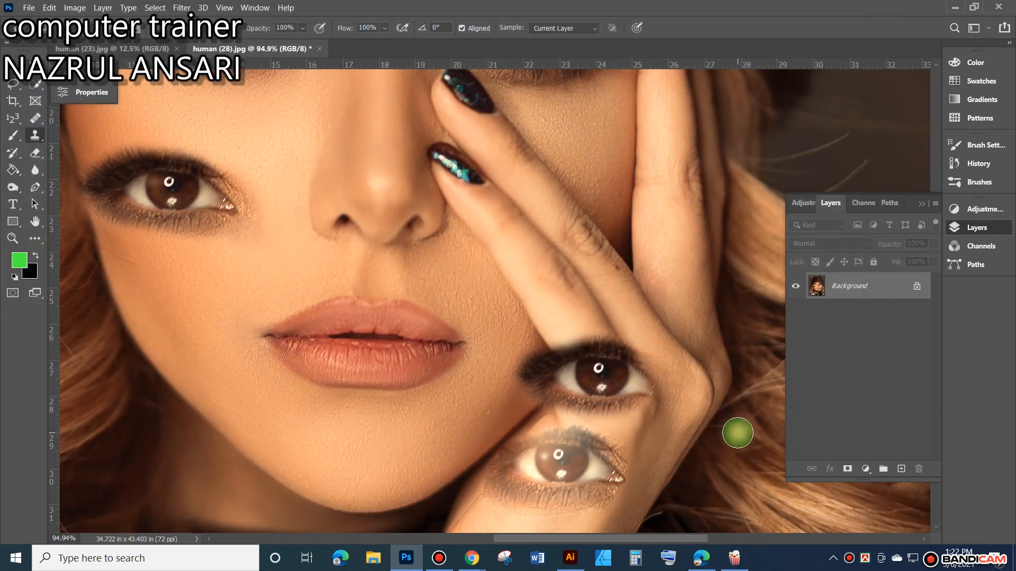
{"action": "left_click", "coordinate": [953, 10]}
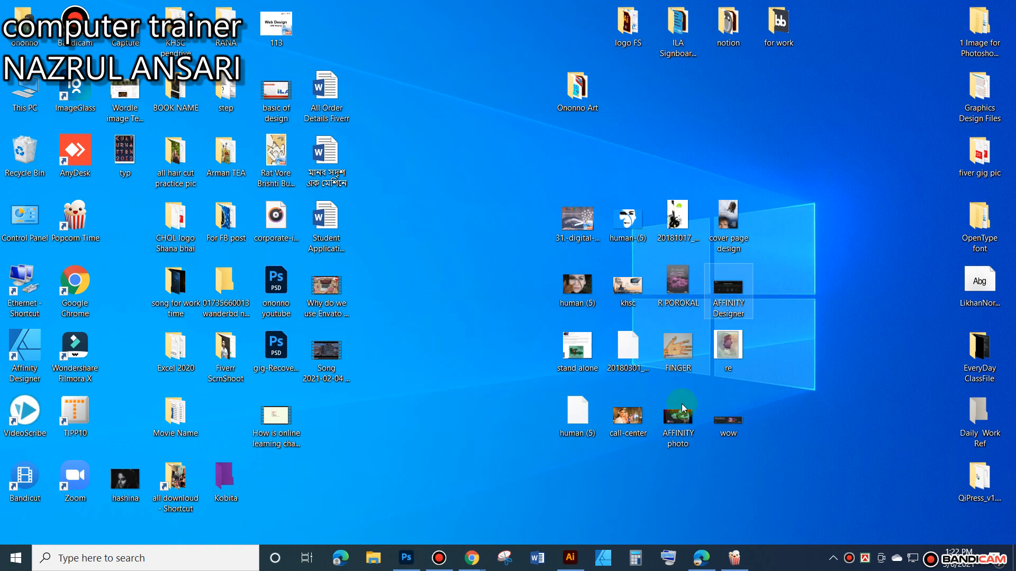
{"action": "left_click", "coordinate": [416, 565]}
{"action": "mouse_move", "coordinate": [449, 569]}
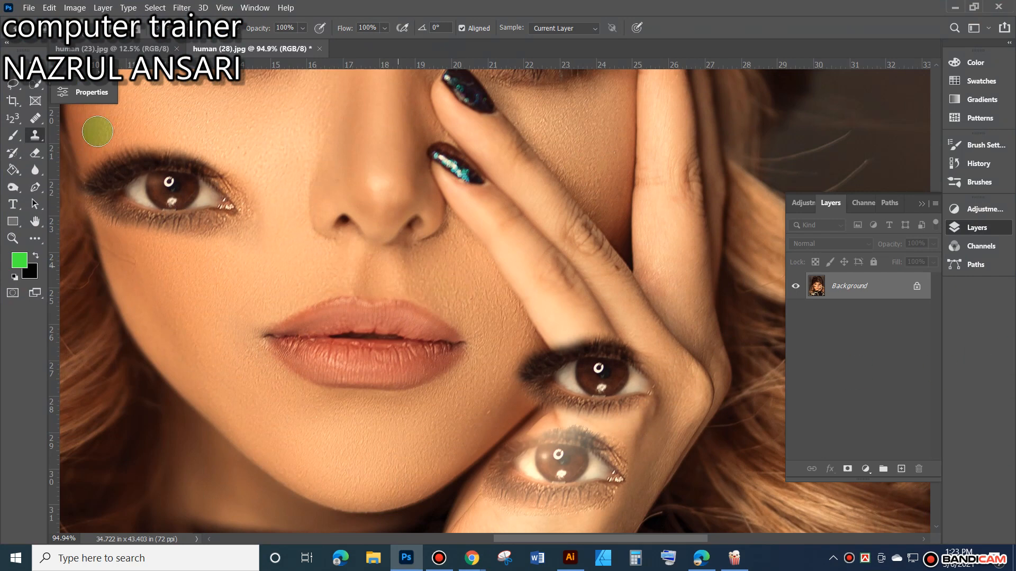
{"action": "left_click", "coordinate": [36, 137]}
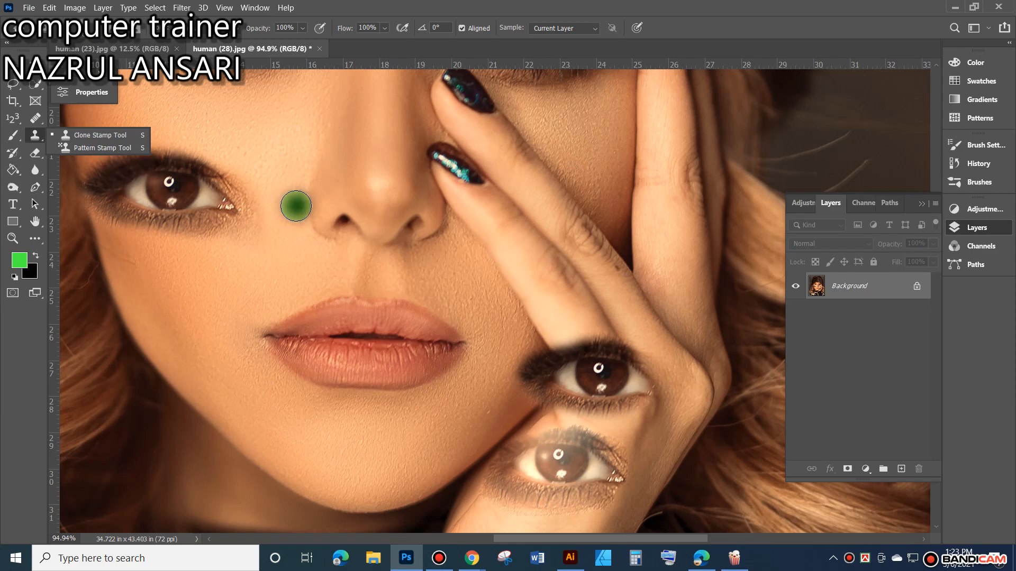
{"action": "left_click", "coordinate": [228, 9]}
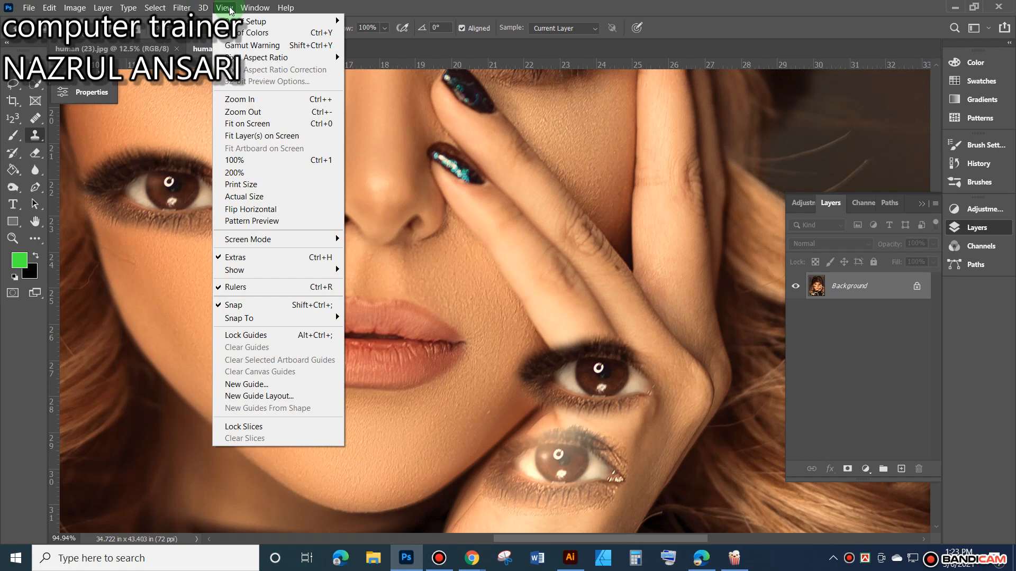
{"action": "left_click", "coordinate": [227, 8]}
Open the Clone Source panel, move its floating panel group over the image and detach the Info panel from it.
{"action": "left_click", "coordinate": [256, 8]}
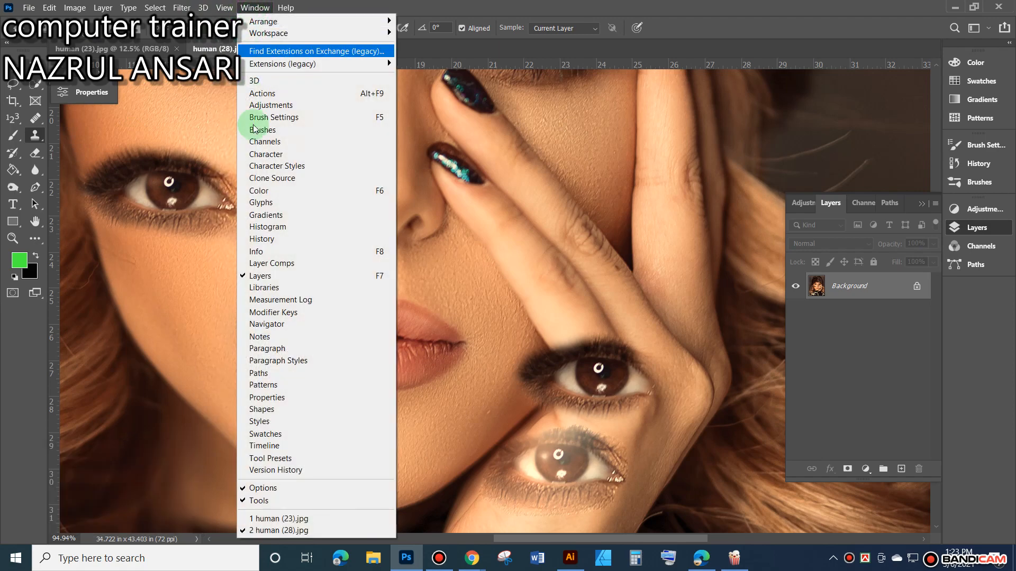
{"action": "left_click", "coordinate": [292, 180]}
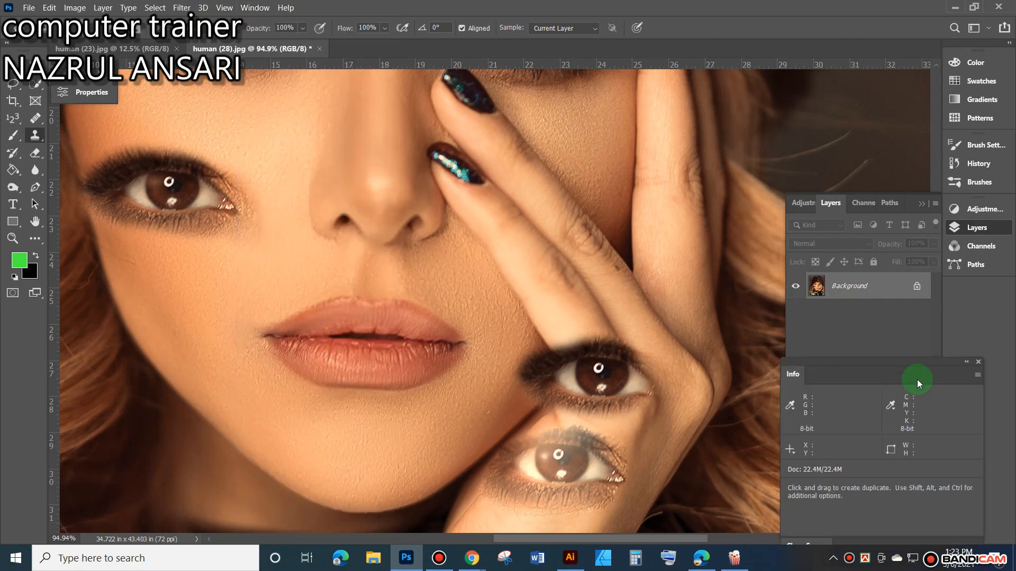
{"action": "mouse_move", "coordinate": [909, 367]}
{"action": "left_mouse_down"}
{"action": "mouse_move", "coordinate": [677, 218]}
{"action": "mouse_move", "coordinate": [699, 99]}
{"action": "mouse_move", "coordinate": [687, 50]}
{"action": "mouse_move", "coordinate": [676, 113]}
{"action": "mouse_move", "coordinate": [571, 132]}
{"action": "left_mouse_up"}
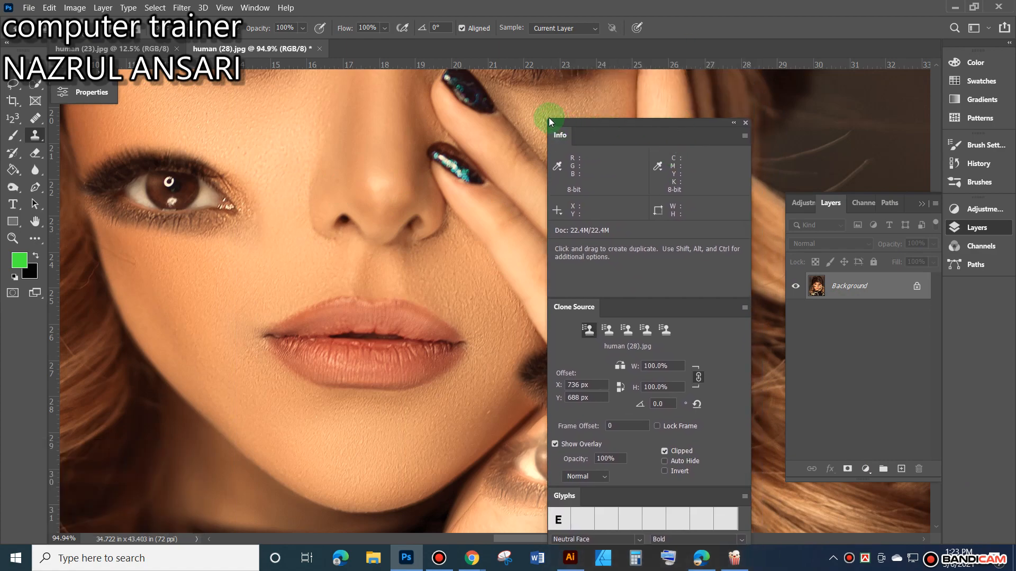
{"action": "mouse_move", "coordinate": [671, 138]}
{"action": "left_mouse_down"}
{"action": "mouse_move", "coordinate": [689, 68]}
{"action": "mouse_move", "coordinate": [231, 129]}
{"action": "left_mouse_up"}
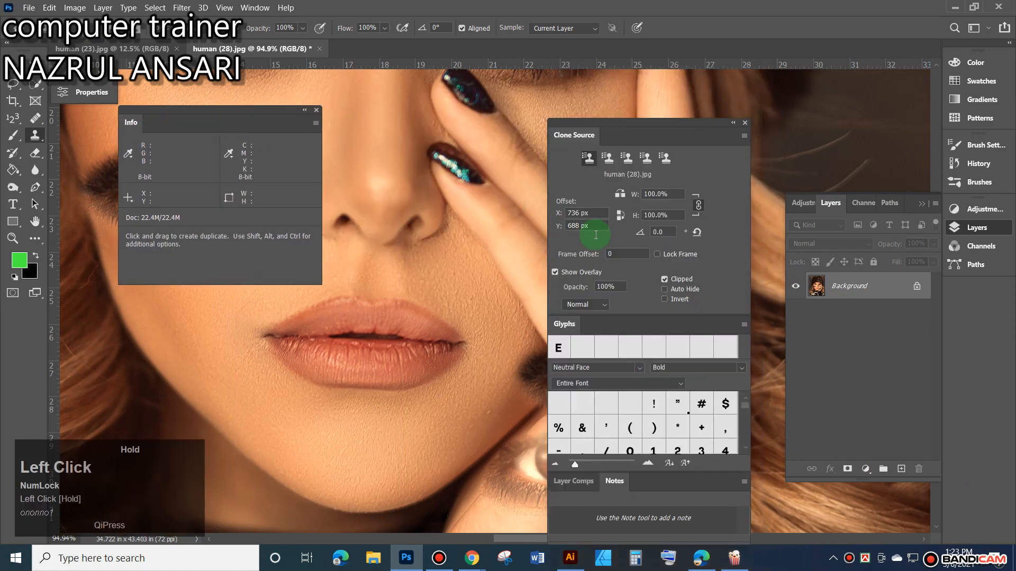
Separate the Glyphs panel and the Layer Comps and Notes group from the Clone Source panel.
{"action": "mouse_move", "coordinate": [721, 129]}
{"action": "left_mouse_down"}
{"action": "mouse_move", "coordinate": [412, 233]}
{"action": "mouse_move", "coordinate": [698, 98]}
{"action": "mouse_move", "coordinate": [694, 88]}
{"action": "left_mouse_up"}
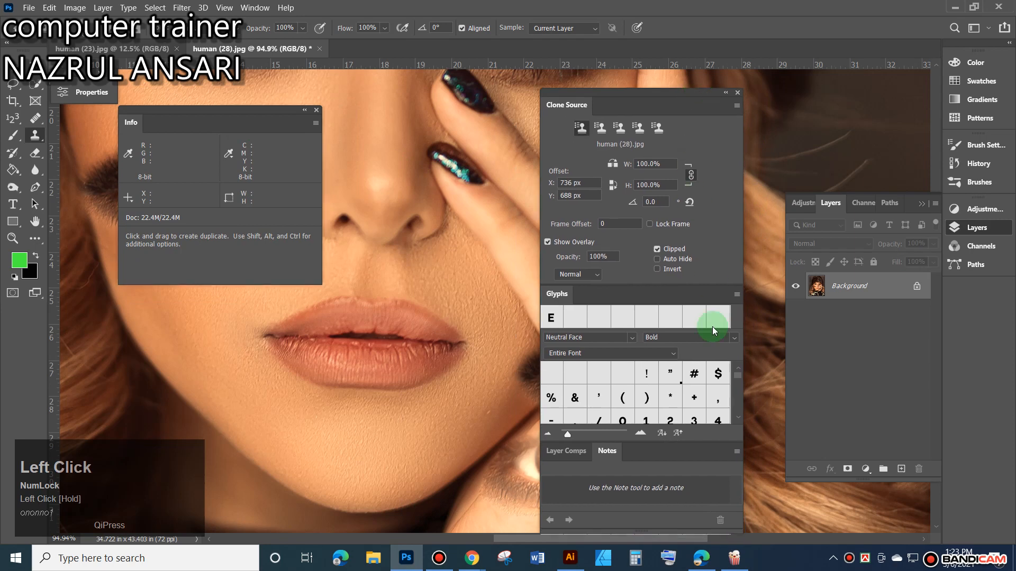
{"action": "left_click_drag", "start_coordinate": [678, 295], "coordinate": [296, 297]}
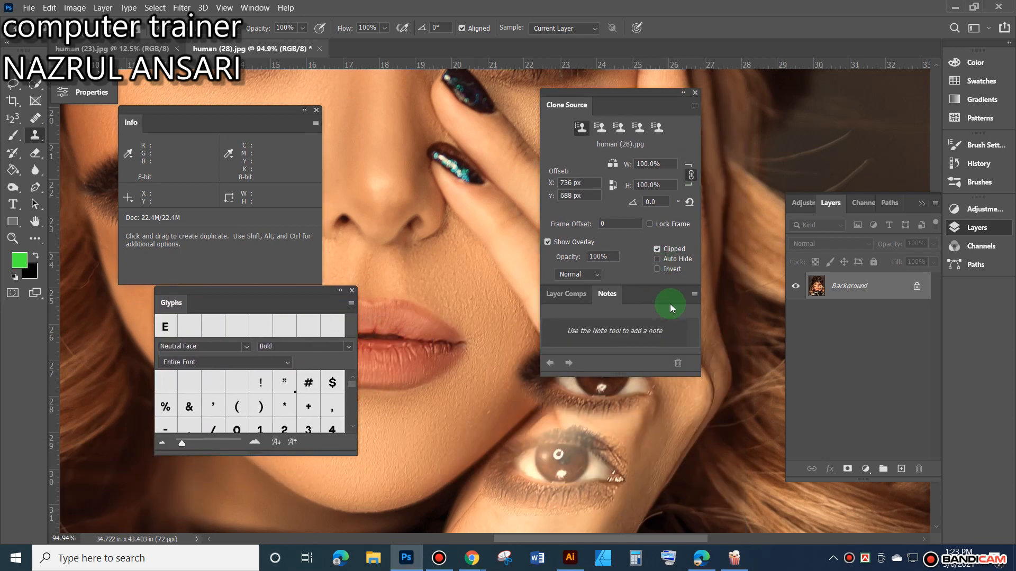
{"action": "left_click_drag", "start_coordinate": [670, 301], "coordinate": [482, 425]}
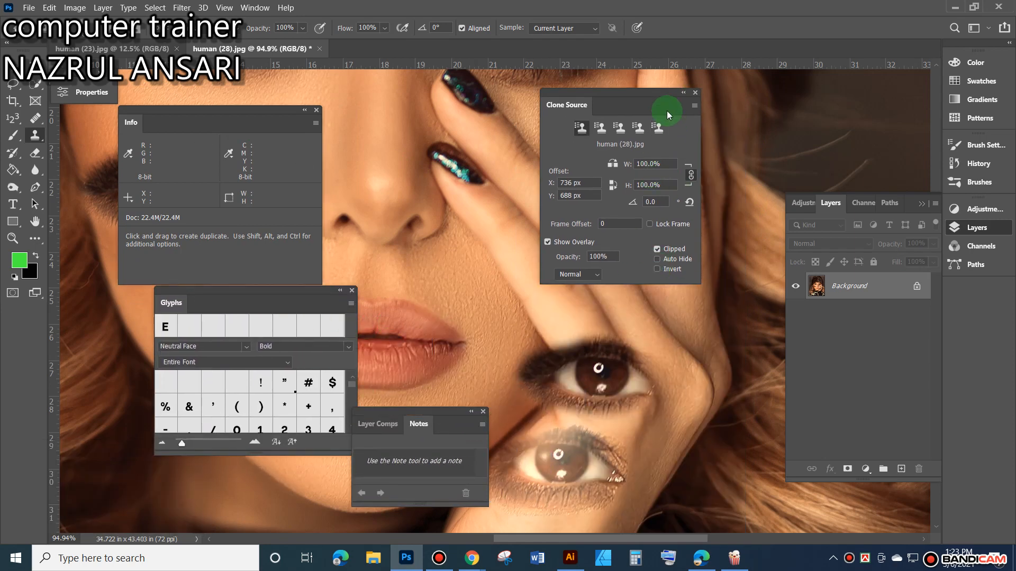
{"action": "left_click_drag", "start_coordinate": [660, 98], "coordinate": [530, 91]}
Dock the Info panel above Color and close the floating Layer Comps and Notes group.
{"action": "left_click_drag", "start_coordinate": [221, 117], "coordinate": [973, 58]}
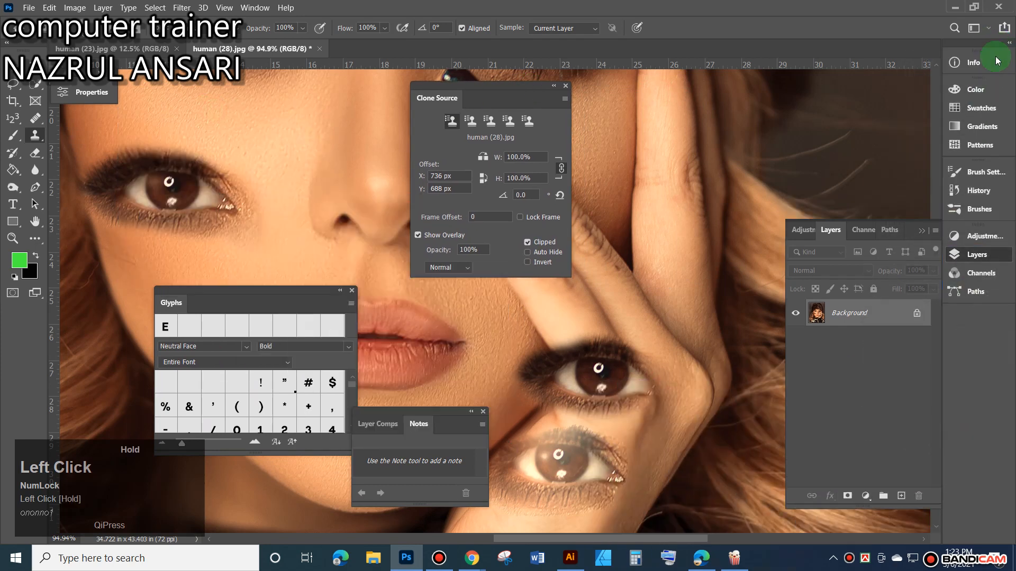
{"action": "left_click", "coordinate": [447, 414]}
{"action": "left_click_drag", "start_coordinate": [441, 402], "coordinate": [624, 281]}
{"action": "left_click", "coordinate": [566, 296]}
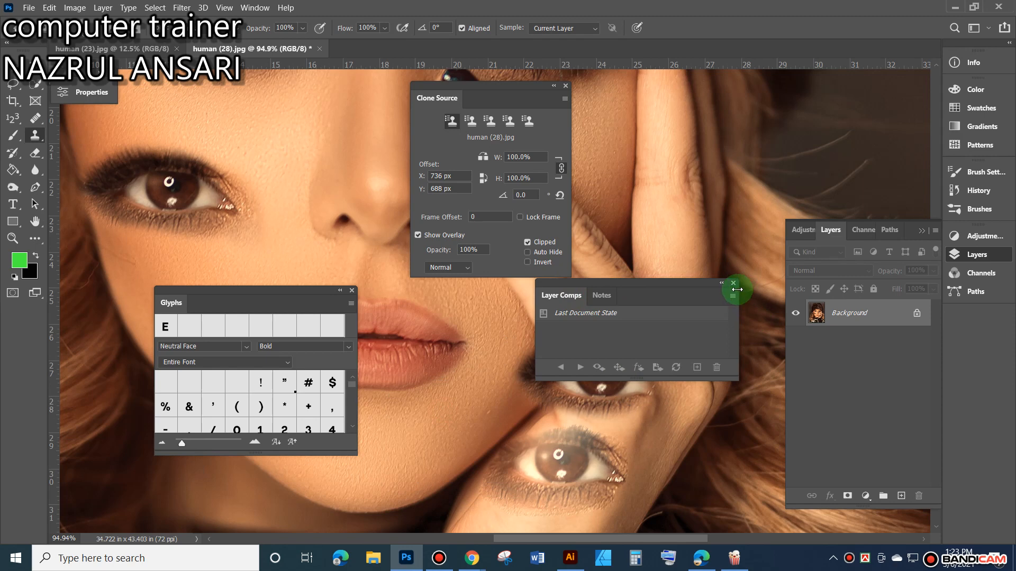
{"action": "left_click", "coordinate": [734, 284]}
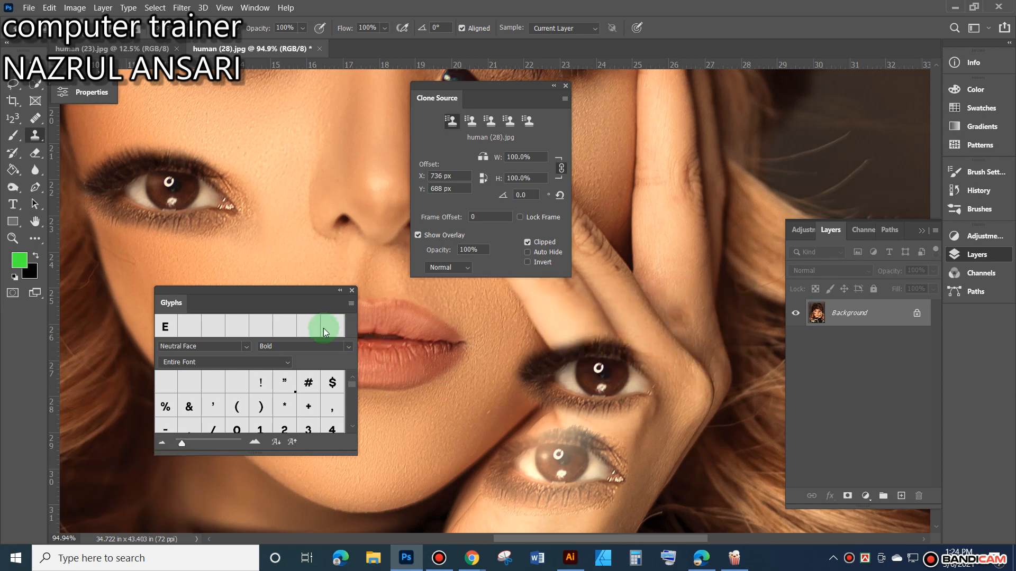
Enlarge the Glyphs panel beside Clone Source and start a horizontal text layer with placeholder text above the lips.
{"action": "left_click_drag", "start_coordinate": [258, 303], "coordinate": [707, 130]}
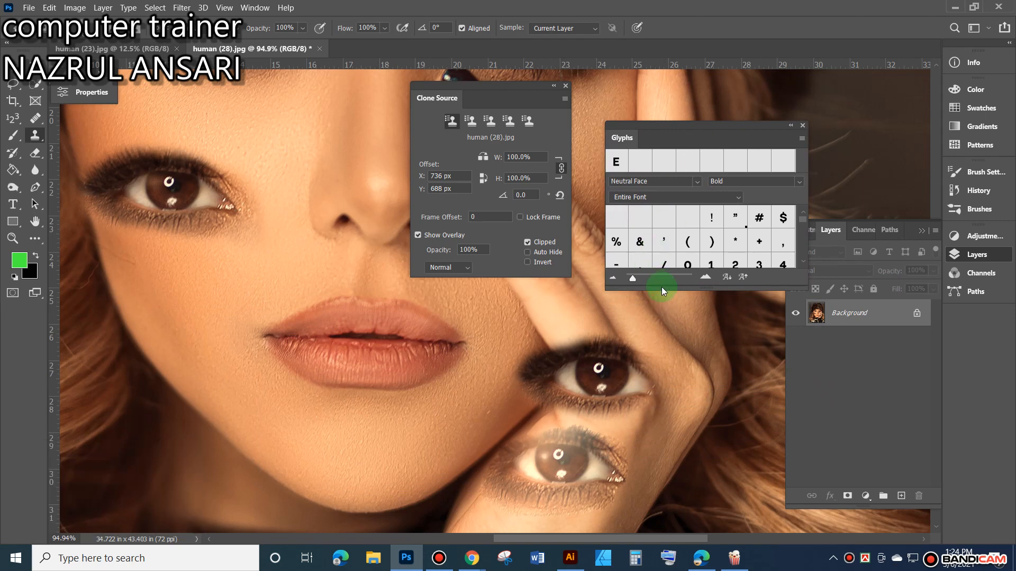
{"action": "left_click_drag", "start_coordinate": [661, 288], "coordinate": [657, 512]}
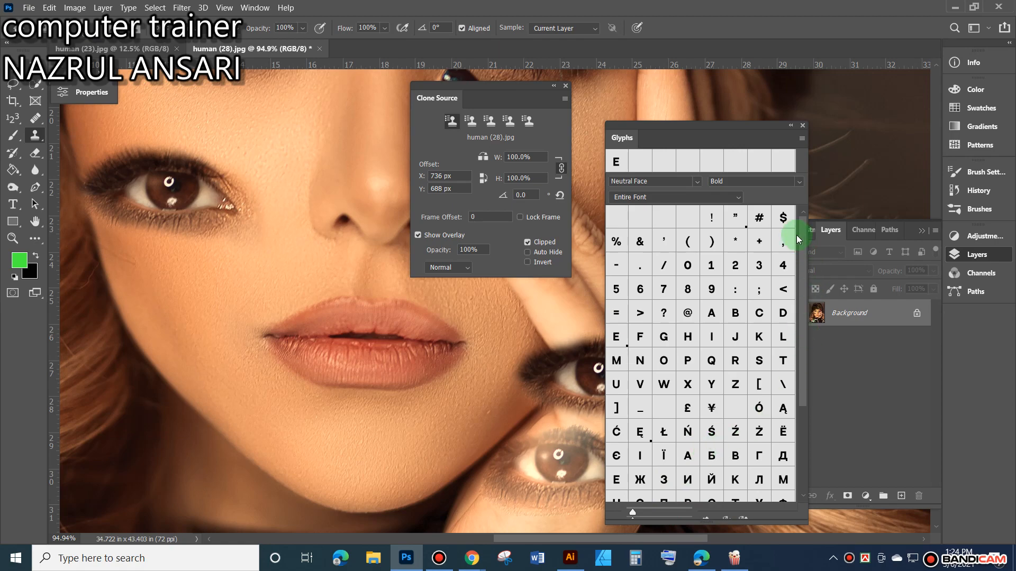
{"action": "left_click_drag", "start_coordinate": [805, 240], "coordinate": [794, 174]}
{"action": "left_click", "coordinate": [13, 204]}
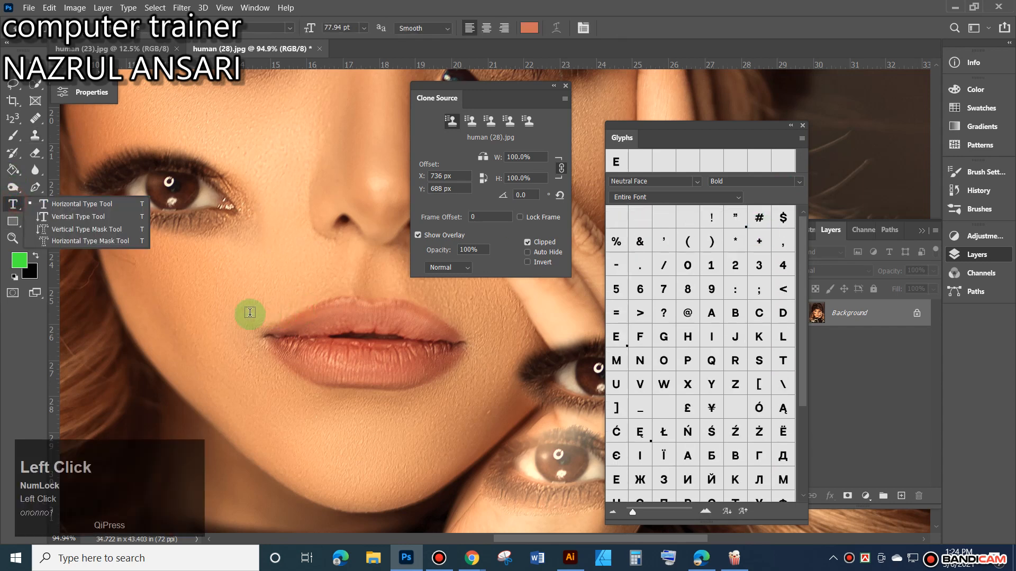
{"action": "left_click", "coordinate": [200, 293]}
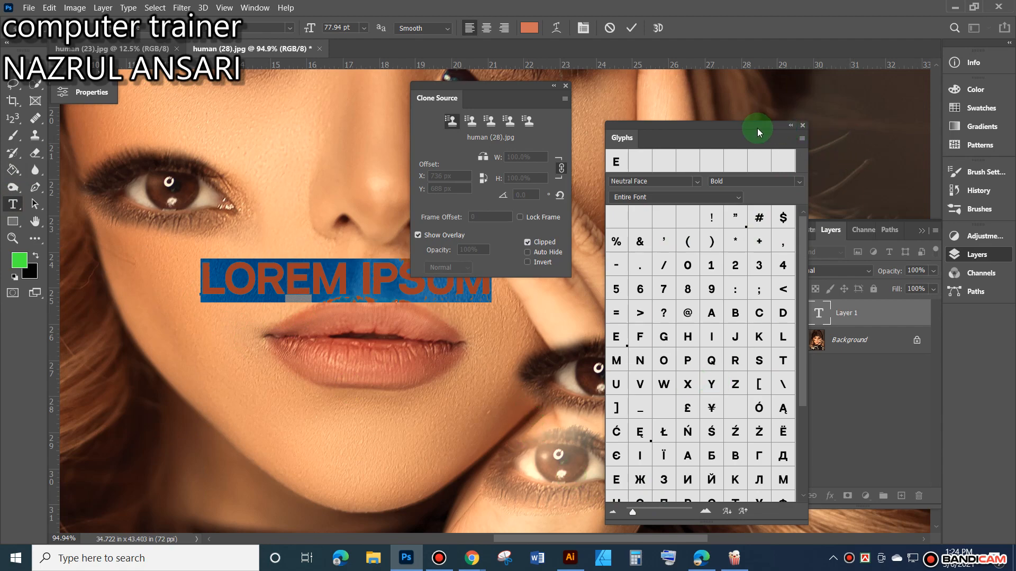
Dock the Glyphs panel below Paths and move the Clone Source panel clear of the placeholder text.
{"action": "left_click_drag", "start_coordinate": [747, 131], "coordinate": [752, 142]}
{"action": "left_click_drag", "start_coordinate": [781, 206], "coordinate": [1005, 321]}
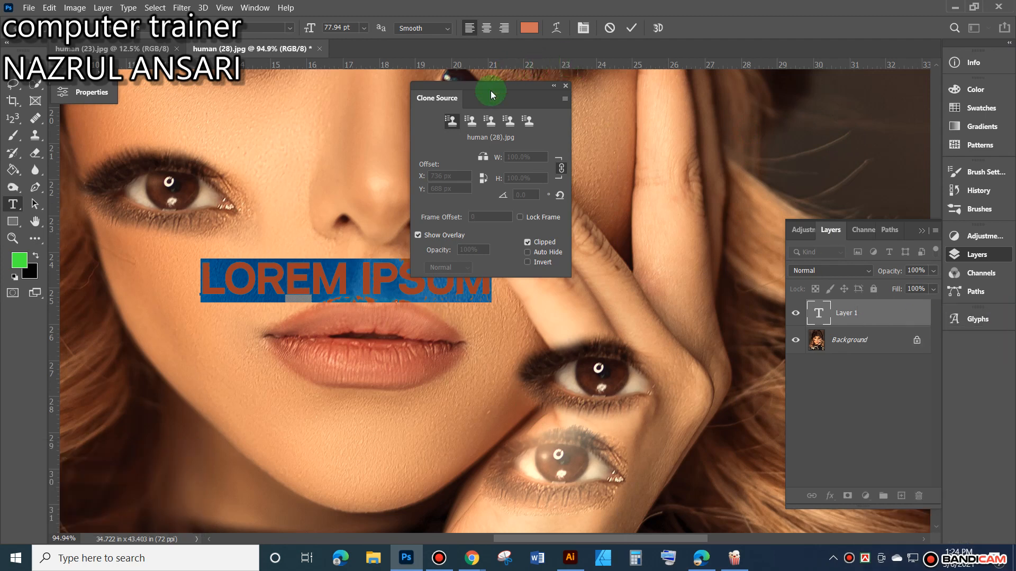
{"action": "left_click_drag", "start_coordinate": [492, 87], "coordinate": [624, 102]}
{"action": "left_click_drag", "start_coordinate": [710, 111], "coordinate": [642, 102]}
{"action": "left_click", "coordinate": [819, 275]}
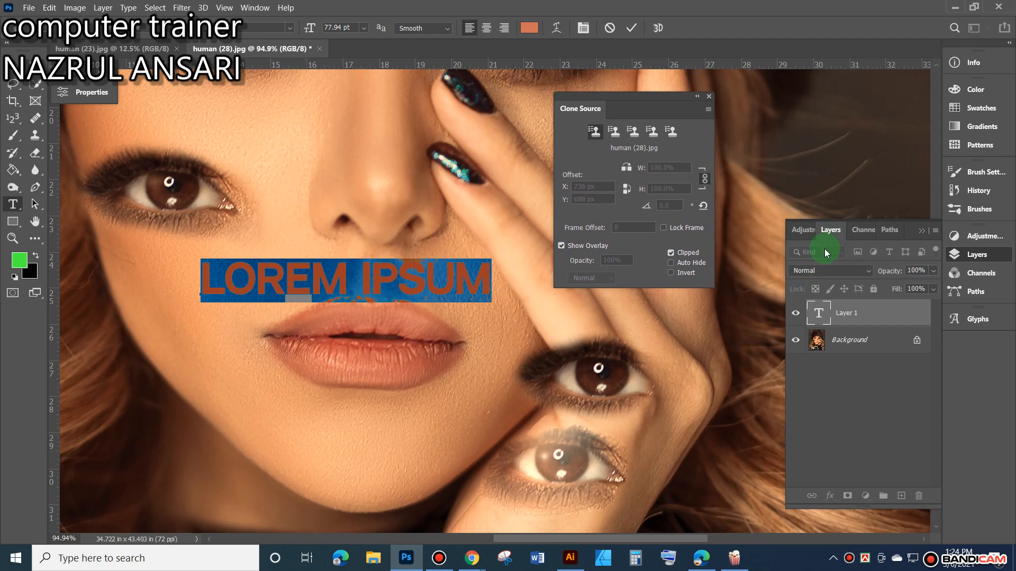
Switch to the Windows desktop, refresh it, and look inside the OpenType font folder.
{"action": "left_click", "coordinate": [954, 8]}
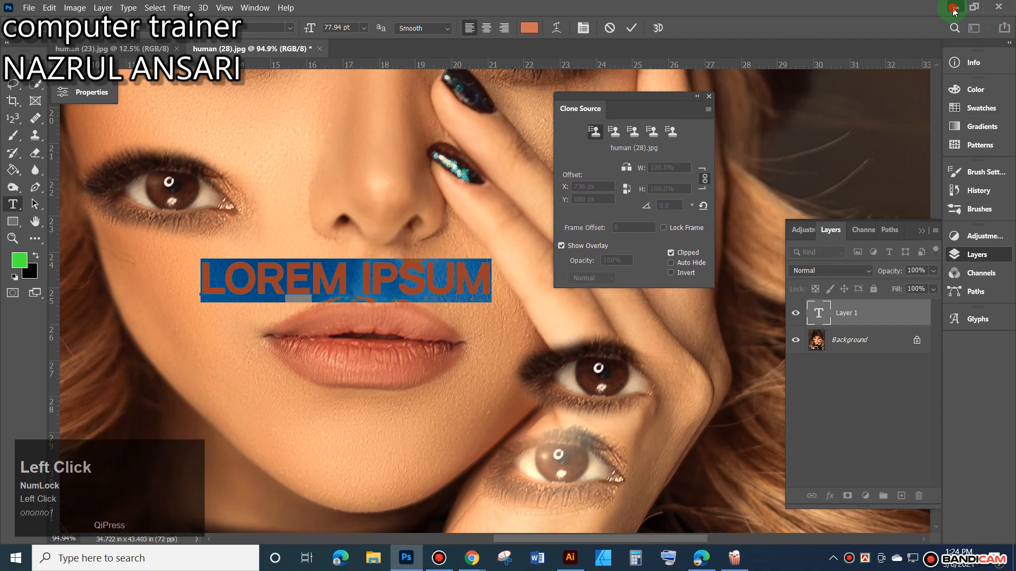
{"action": "right_click", "coordinate": [521, 107]}
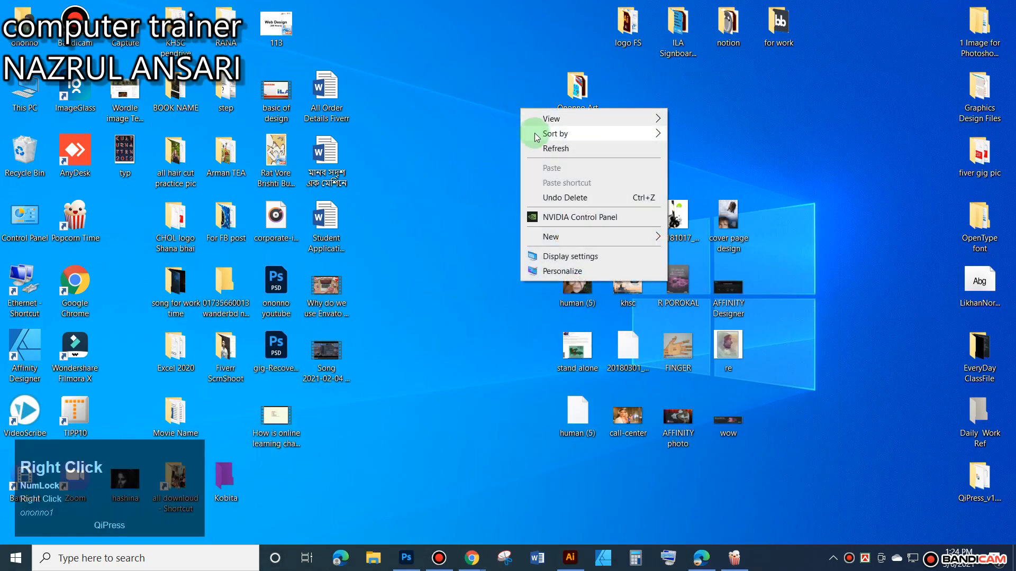
{"action": "left_click", "coordinate": [532, 148]}
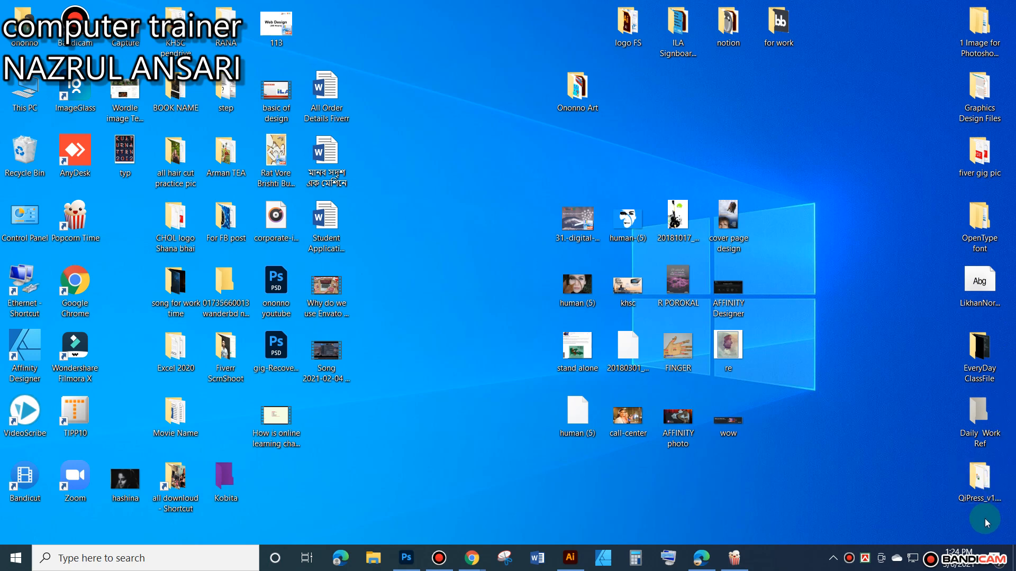
{"action": "left_click", "coordinate": [987, 222]}
{"action": "double_click", "coordinate": [987, 222]}
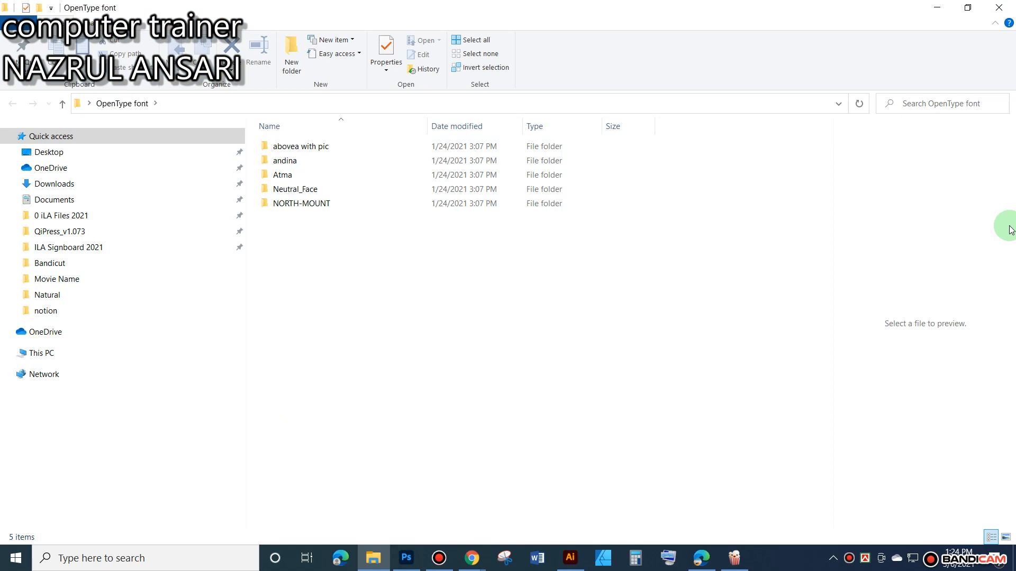
{"action": "left_click", "coordinate": [999, 7]}
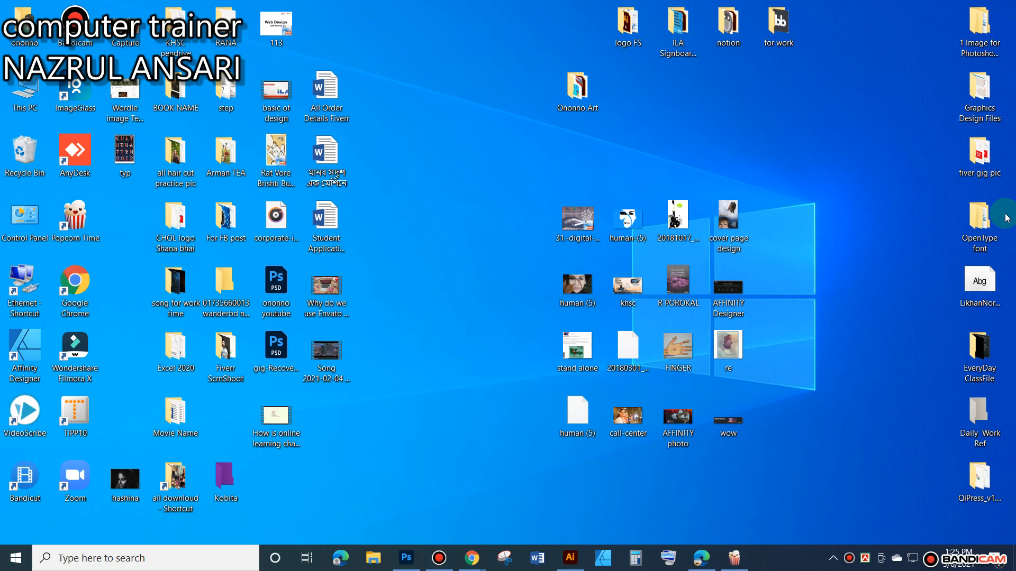
Open the Desktop folder in File Explorer and search it for "font".
{"action": "left_click", "coordinate": [381, 557]}
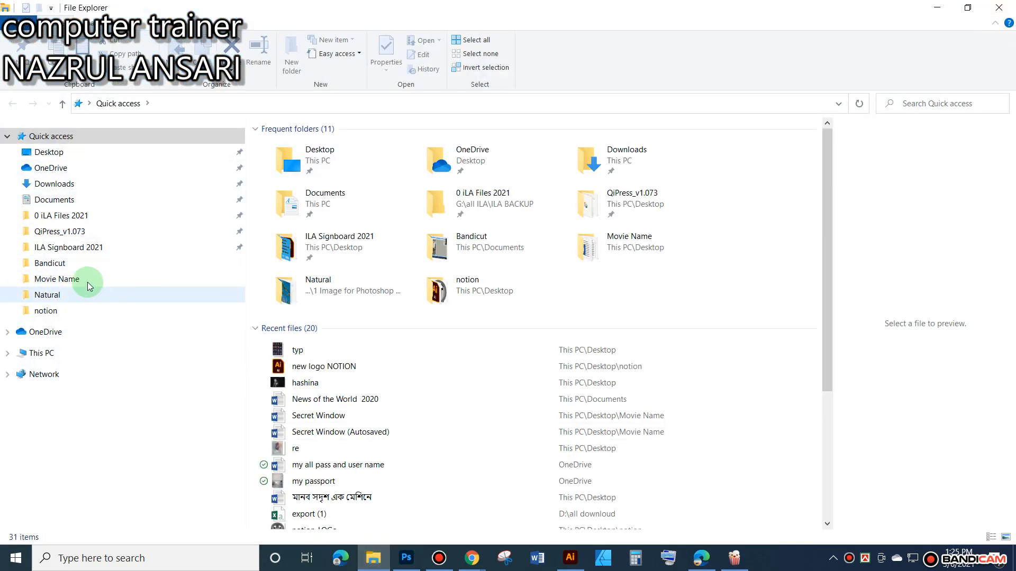
{"action": "left_click", "coordinate": [50, 152]}
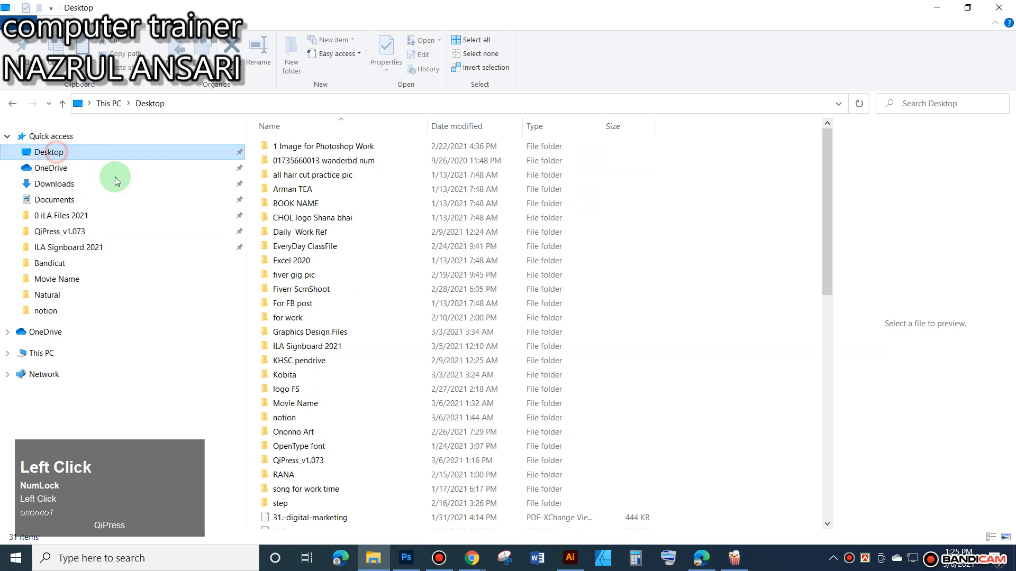
{"action": "left_click", "coordinate": [975, 108]}
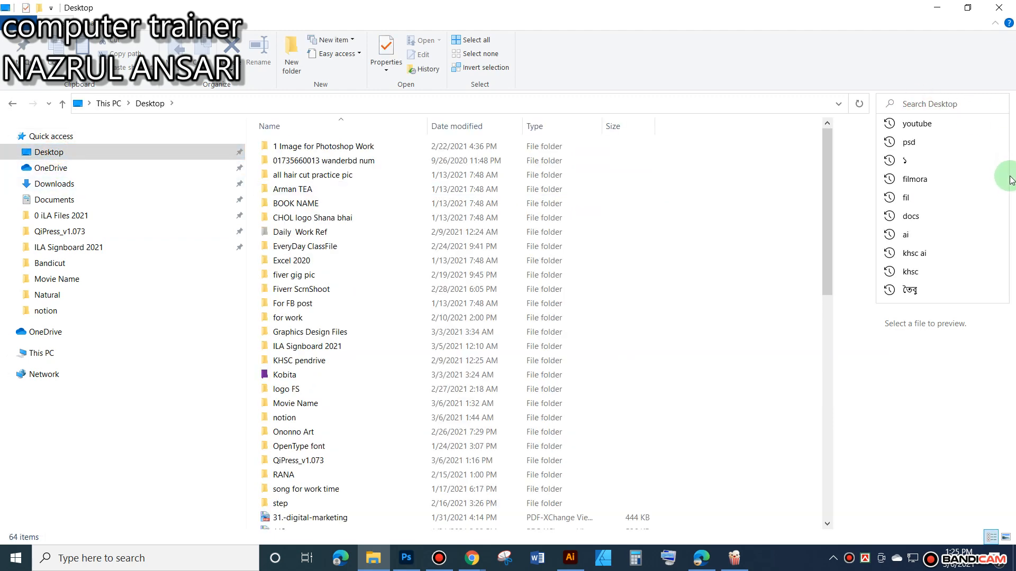
{"action": "type", "text": "fon"}
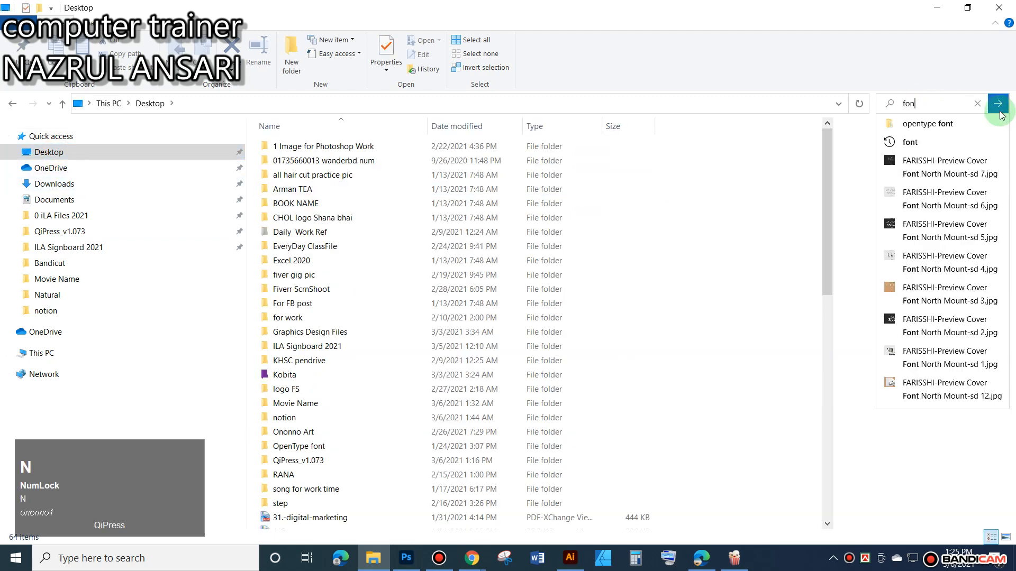
{"action": "type", "text": "t"}
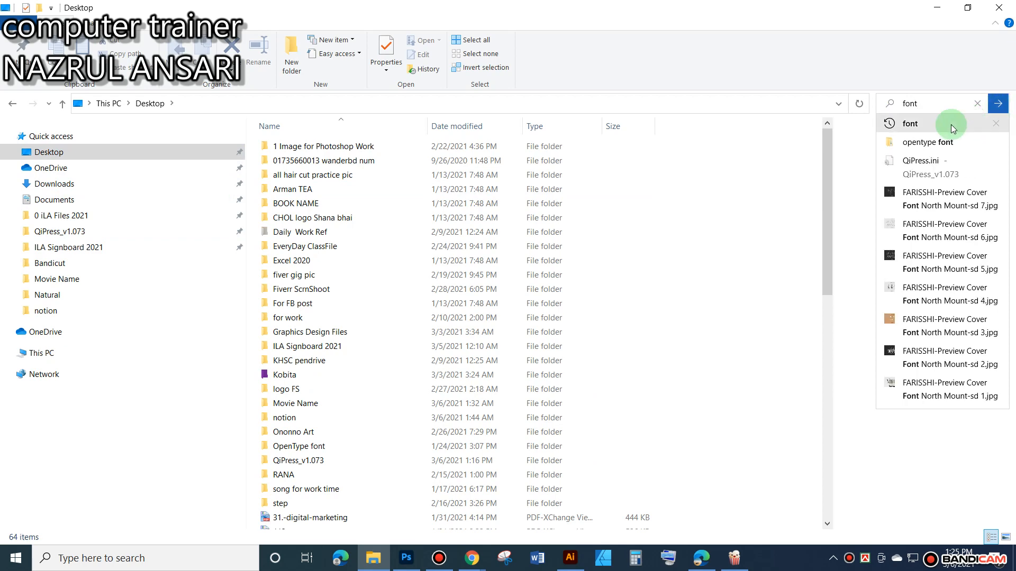
{"action": "left_click", "coordinate": [934, 126]}
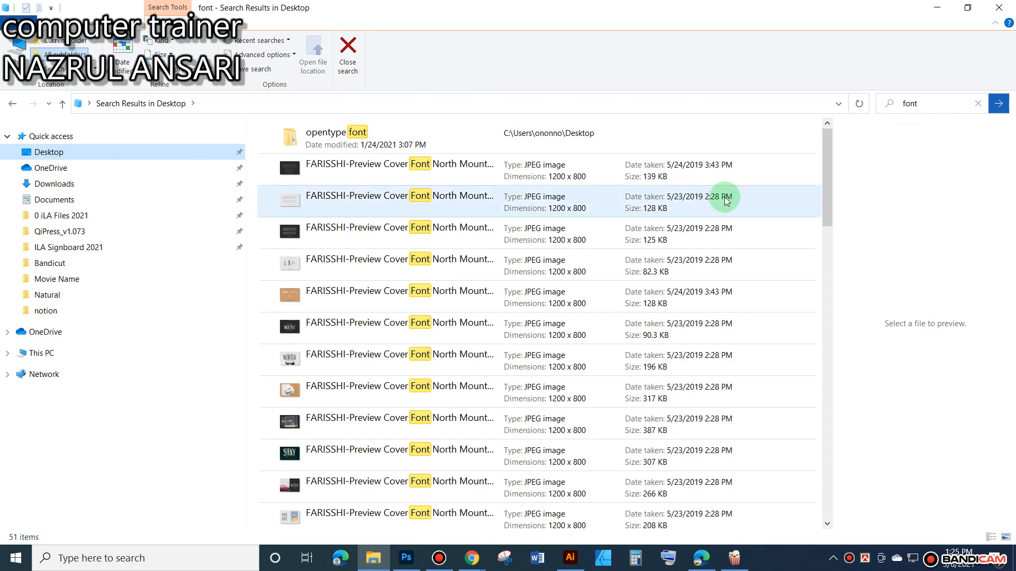
Look over the font search results, expand This PC in the folder tree, and close File Explorer.
{"action": "mouse_move", "coordinate": [828, 140]}
{"action": "left_mouse_down"}
{"action": "mouse_move", "coordinate": [801, 361]}
{"action": "mouse_move", "coordinate": [795, 456]}
{"action": "mouse_move", "coordinate": [817, 301]}
{"action": "mouse_move", "coordinate": [804, 517]}
{"action": "mouse_move", "coordinate": [835, 134]}
{"action": "left_mouse_up"}
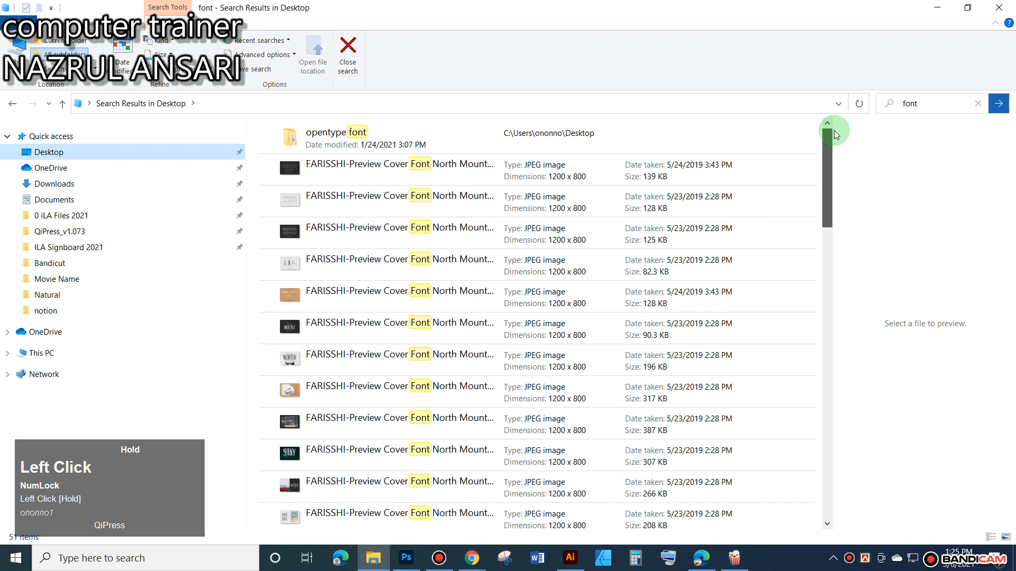
{"action": "left_click_drag", "start_coordinate": [835, 134], "coordinate": [830, 143]}
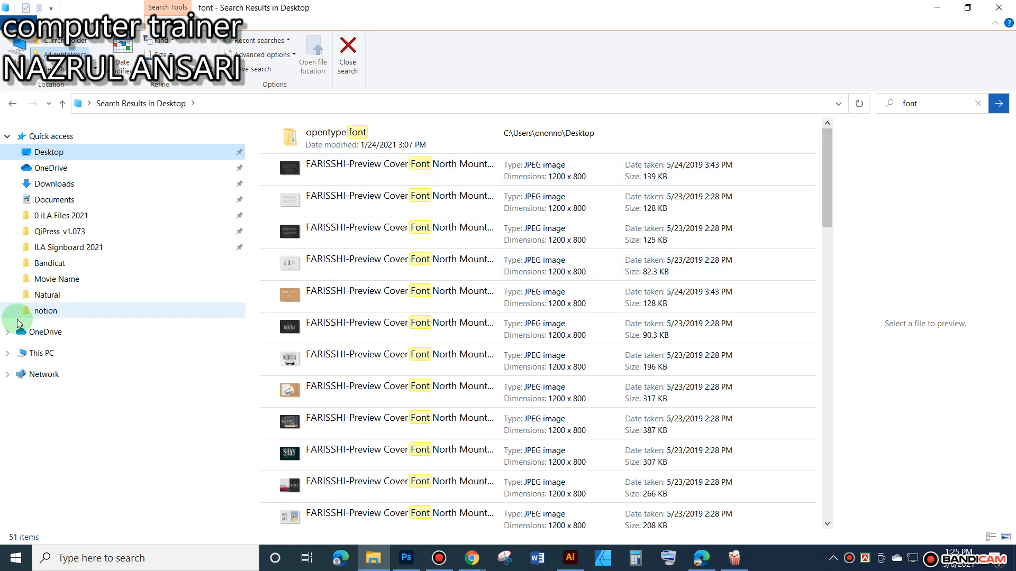
{"action": "left_click", "coordinate": [9, 360]}
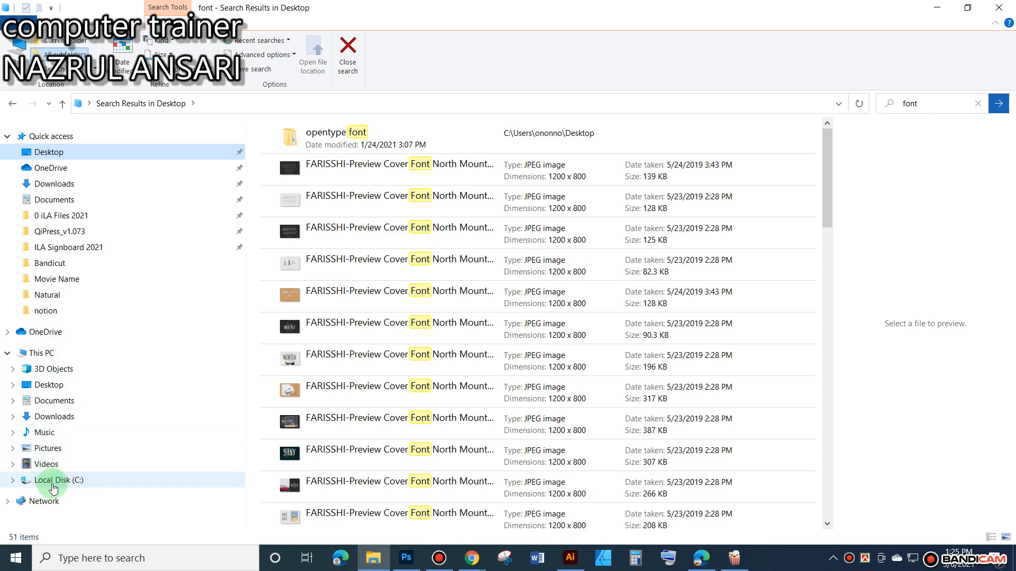
{"action": "left_click", "coordinate": [999, 8]}
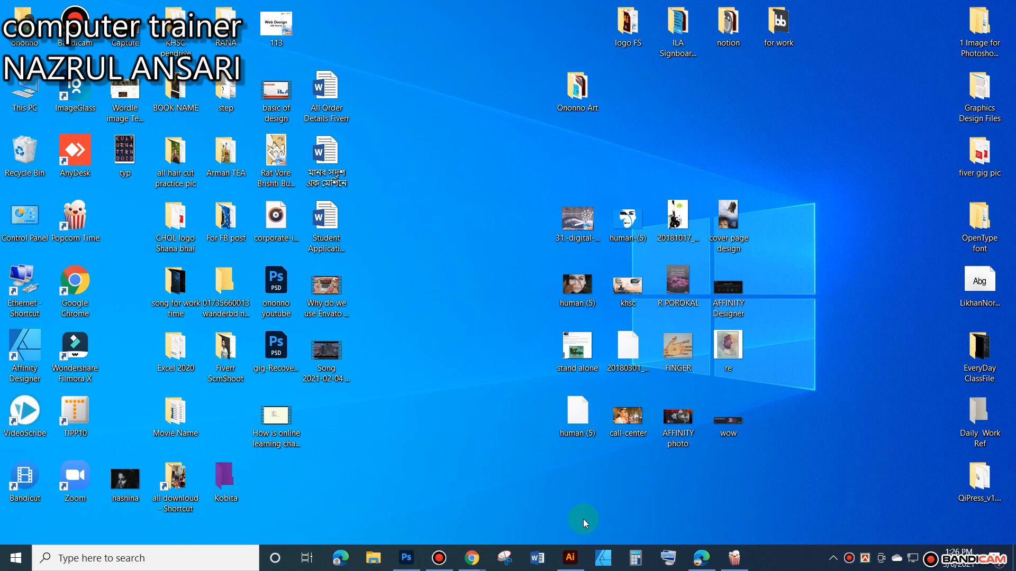
Start Word with a blank document, dismiss the activation wizard, look at the list of installed fonts, and minimize Word.
{"action": "left_click", "coordinate": [537, 558]}
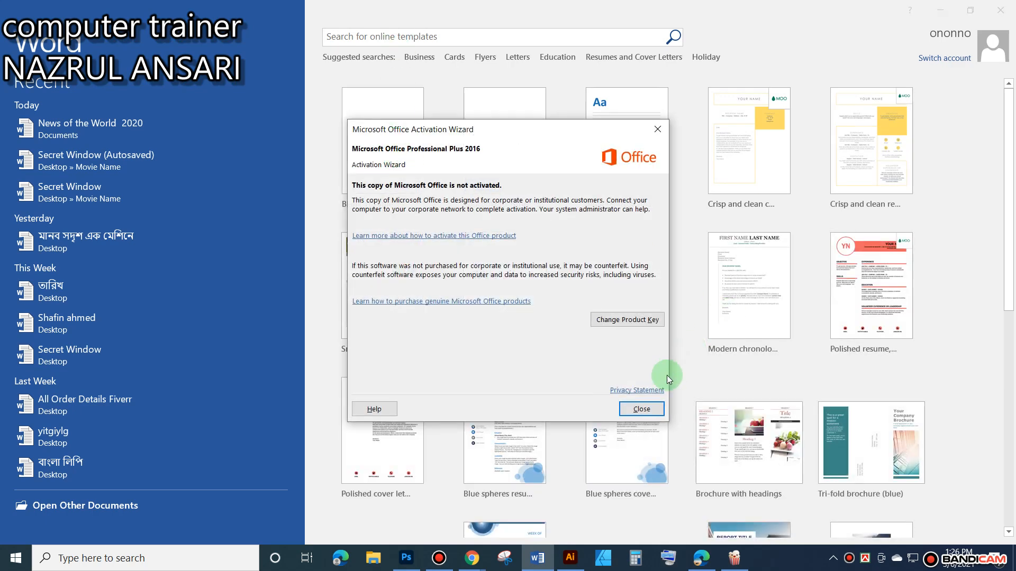
{"action": "left_click", "coordinate": [641, 408]}
{"action": "left_click", "coordinate": [389, 122]}
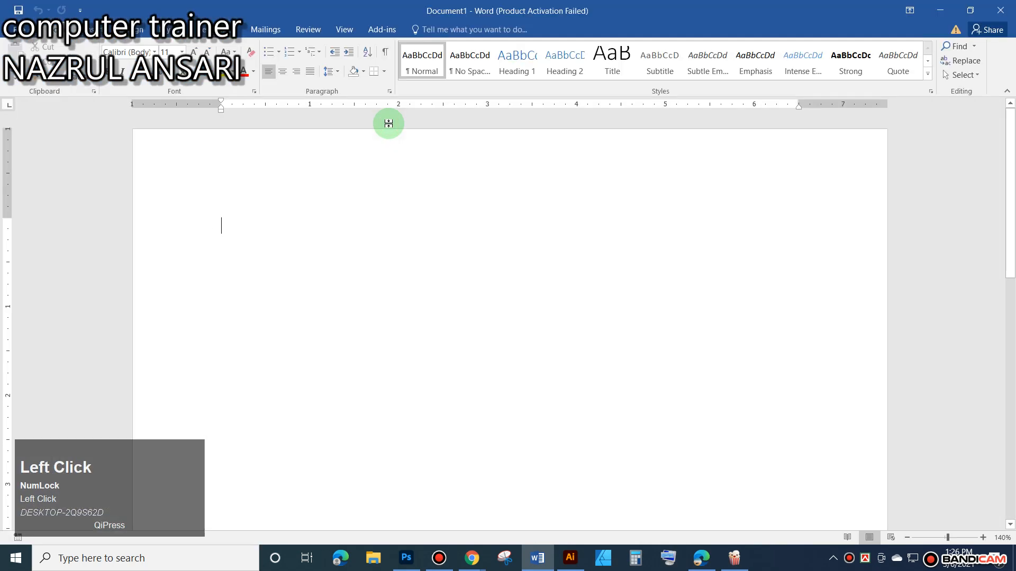
{"action": "left_click", "coordinate": [154, 52]}
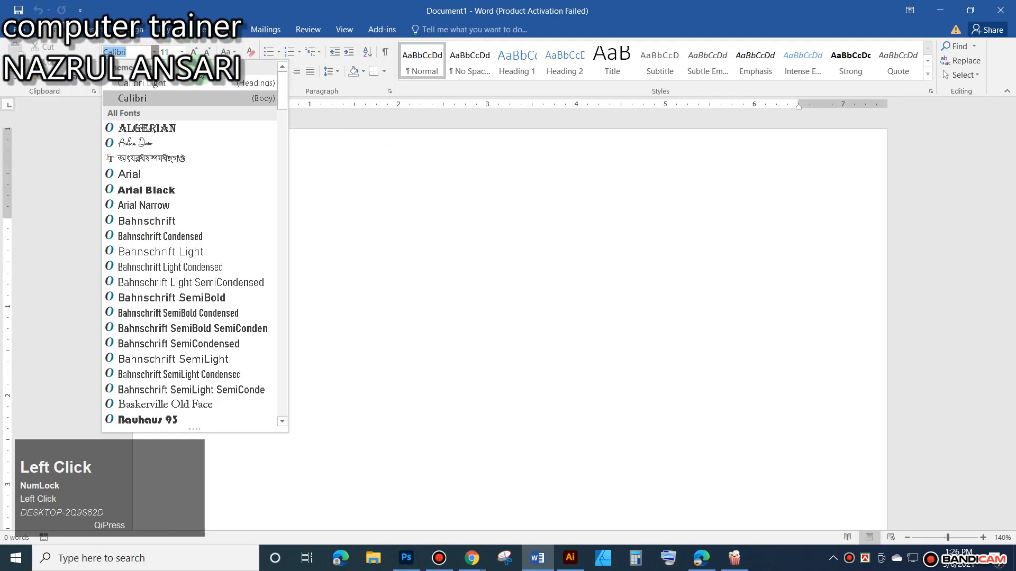
{"action": "left_click_drag", "start_coordinate": [278, 103], "coordinate": [337, 150]}
{"action": "left_click", "coordinate": [445, 262]}
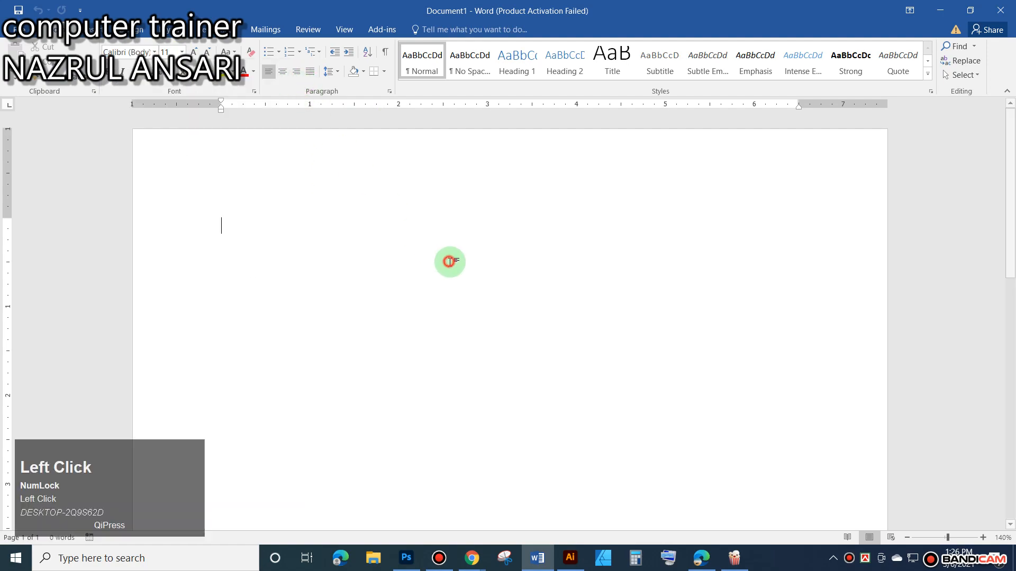
{"action": "left_click", "coordinate": [941, 11]}
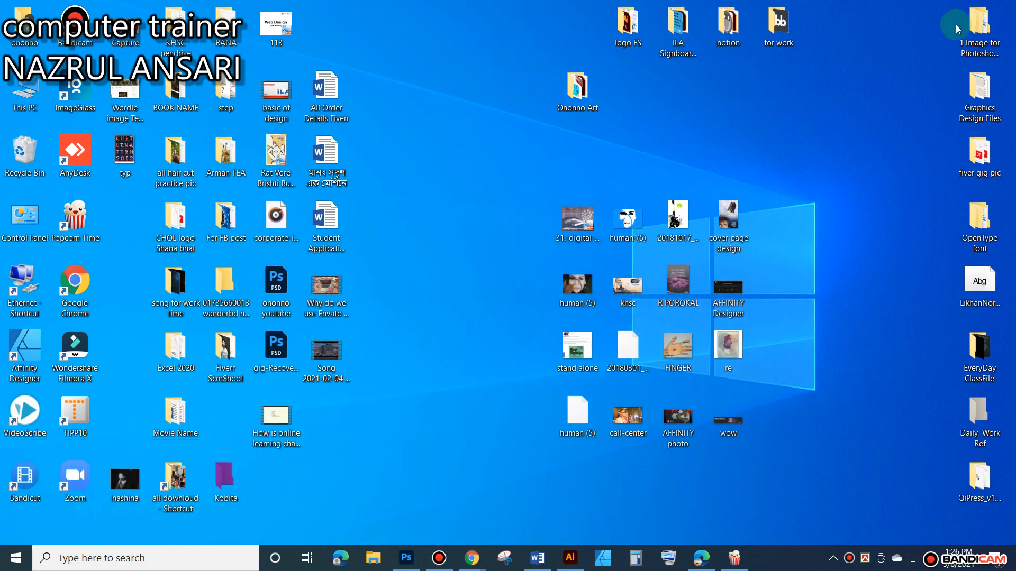
Switch to Chrome and search Google for "open type font" in the new tab.
{"action": "double_click", "coordinate": [958, 42]}
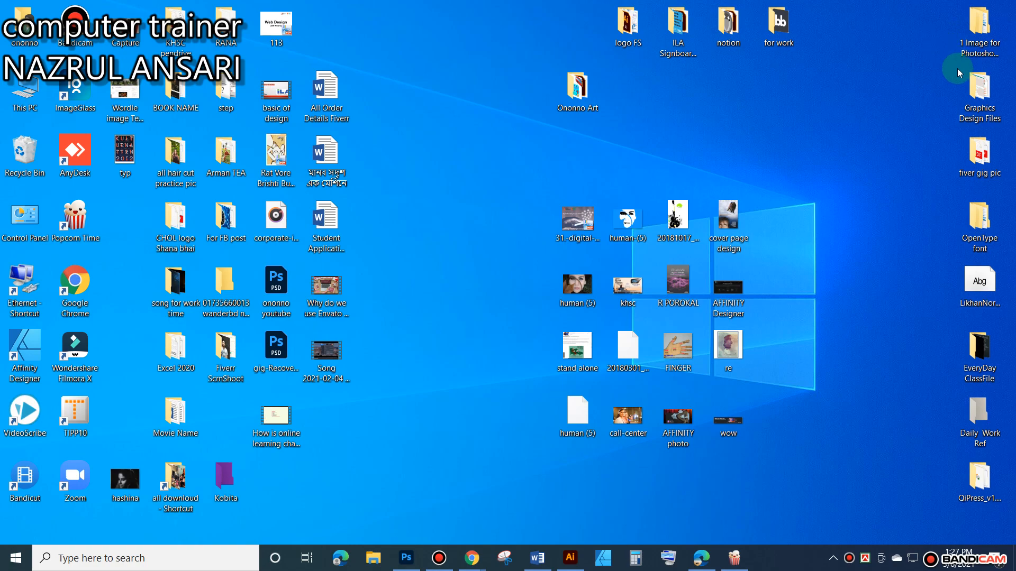
{"action": "left_click", "coordinate": [472, 558]}
{"action": "left_click", "coordinate": [435, 470]}
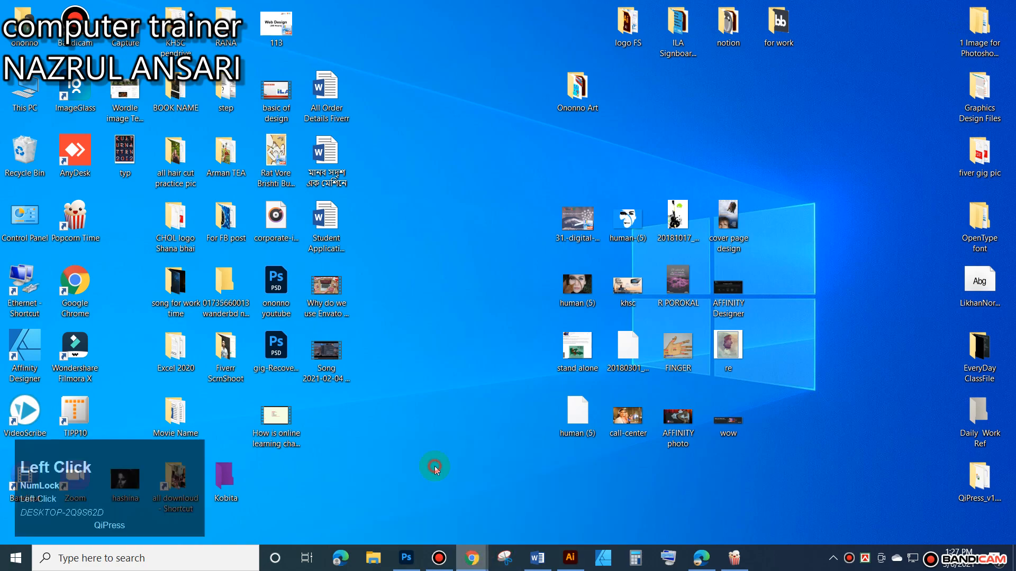
{"action": "left_click", "coordinate": [814, 10]}
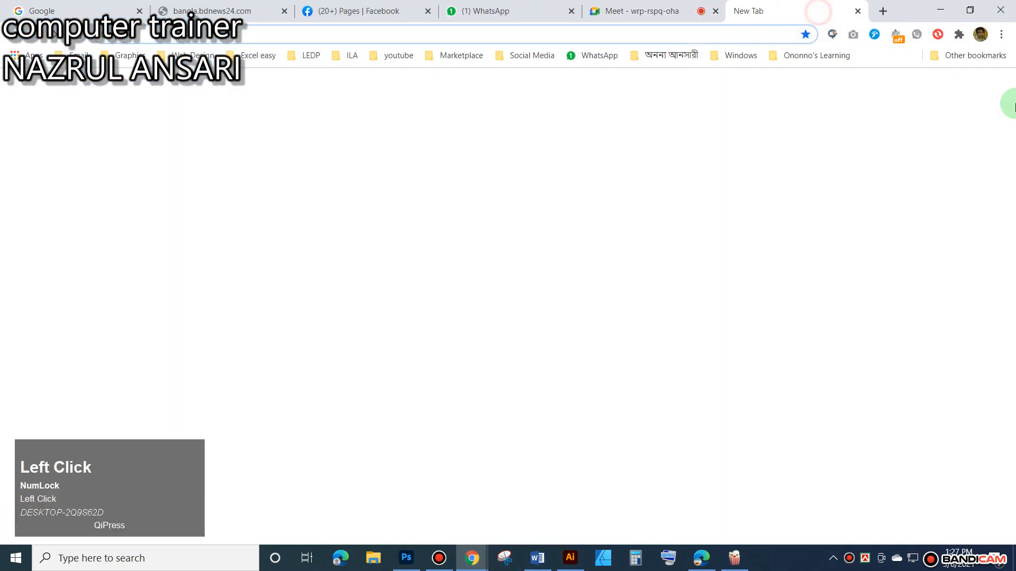
{"action": "type", "text": "o"}
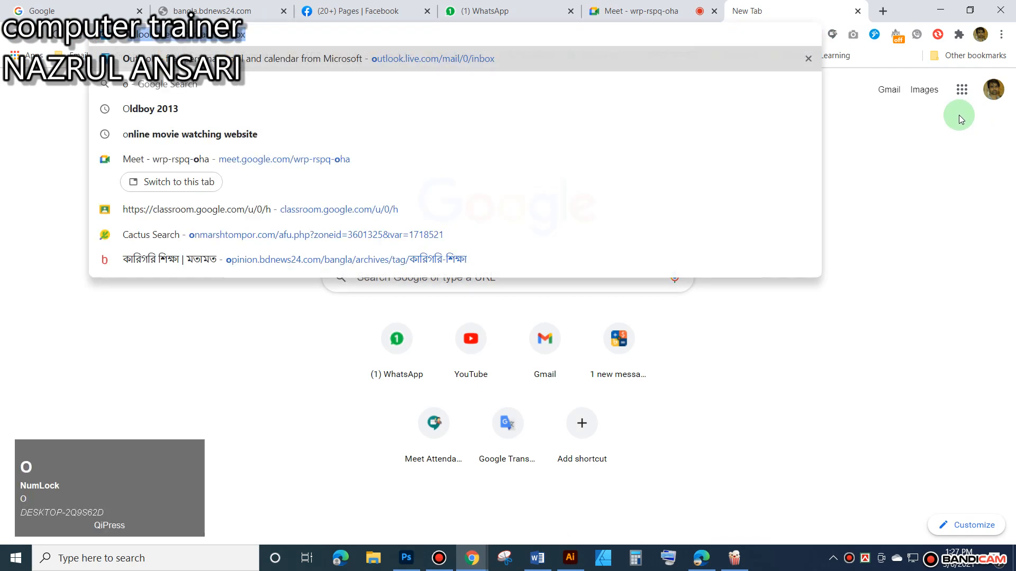
{"action": "type", "text": "pen"}
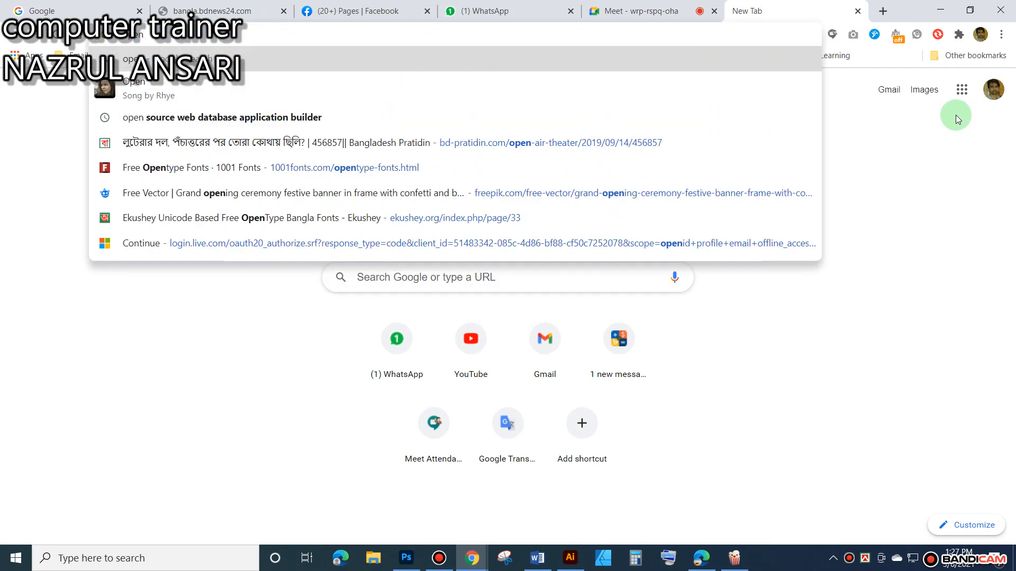
{"action": "type", "text": " ty"}
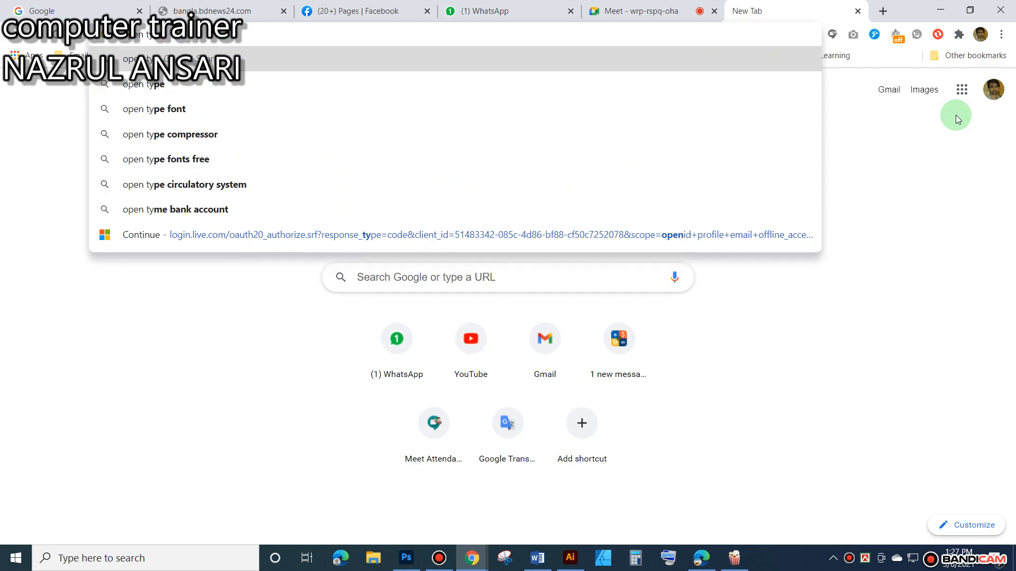
{"action": "left_click", "coordinate": [175, 109]}
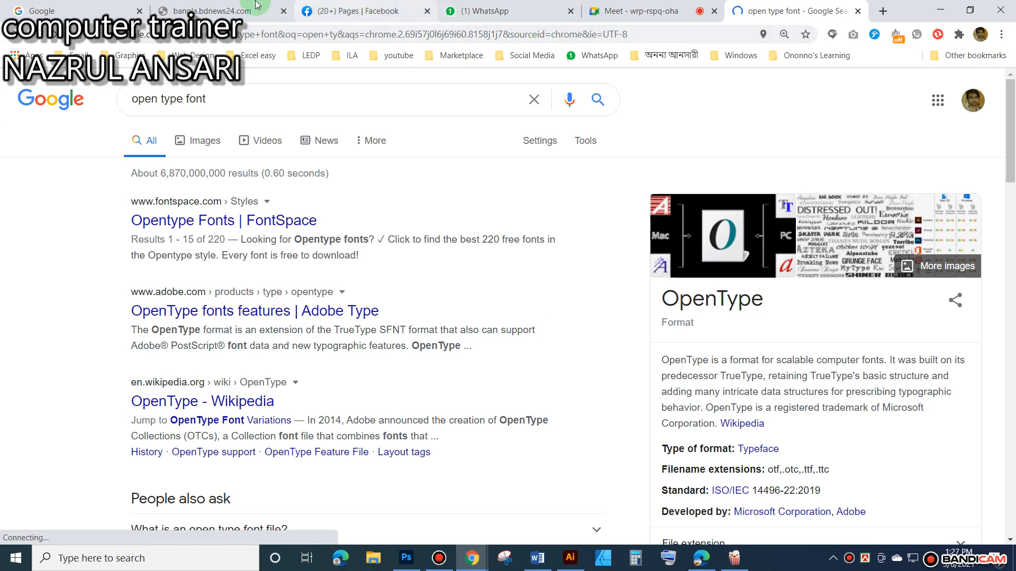
Admit the waiting participant to the Google Meet call and minimize the browser.
{"action": "left_click", "coordinate": [645, 10]}
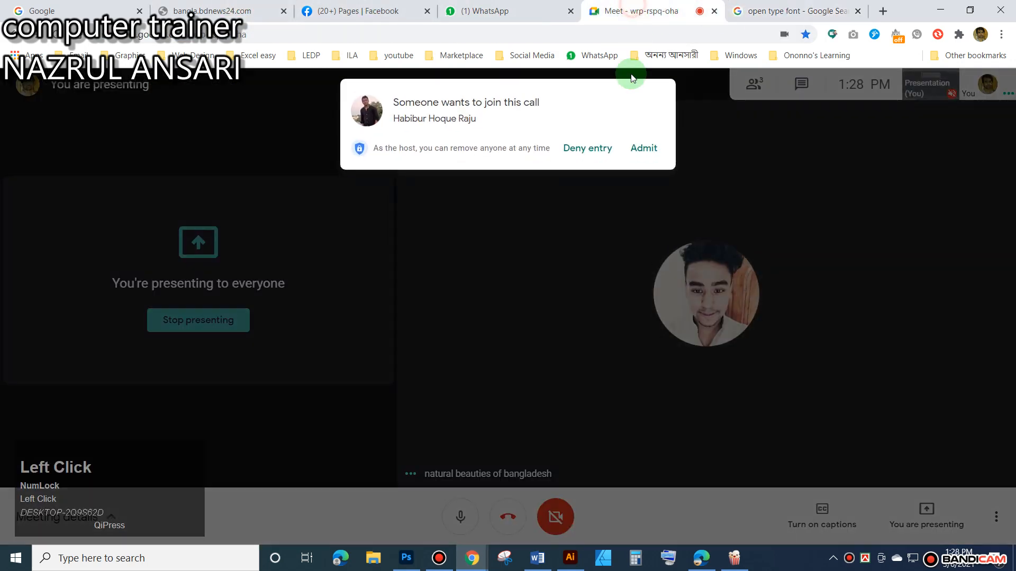
{"action": "left_click", "coordinate": [644, 150]}
{"action": "left_click", "coordinate": [940, 10]}
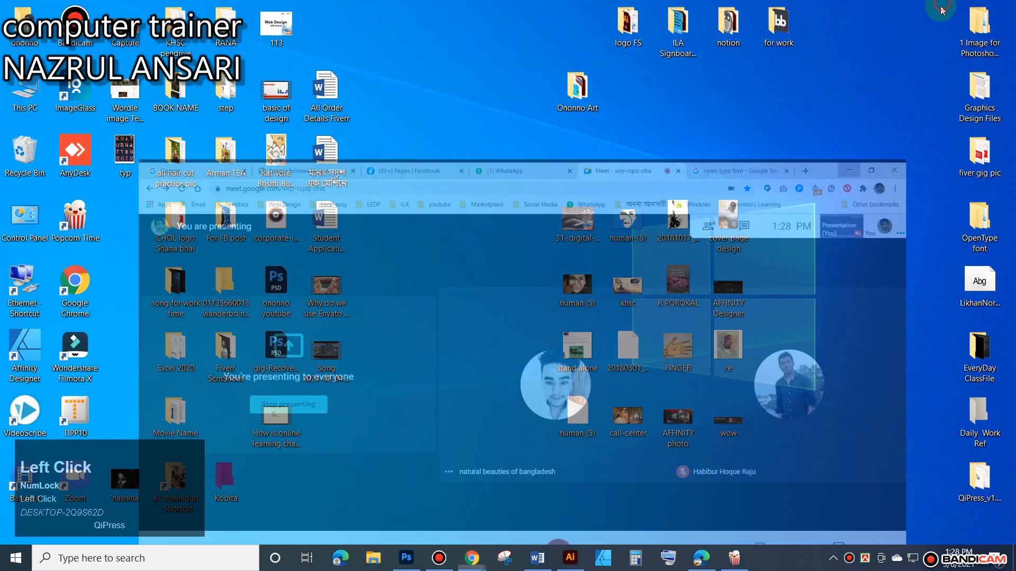
Switch briefly to Photoshop, return to the "open type font" results in Chrome, and read the OpenType summary.
{"action": "left_click", "coordinate": [470, 559]}
{"action": "left_click", "coordinate": [405, 566]}
{"action": "left_click", "coordinate": [411, 564]}
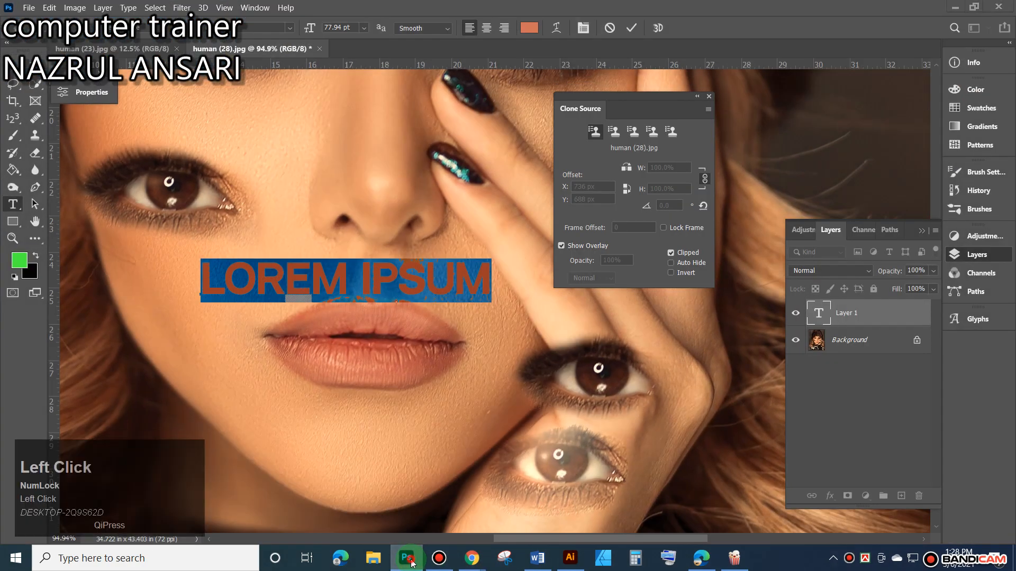
{"action": "left_click", "coordinate": [458, 560]}
{"action": "left_click", "coordinate": [798, 9]}
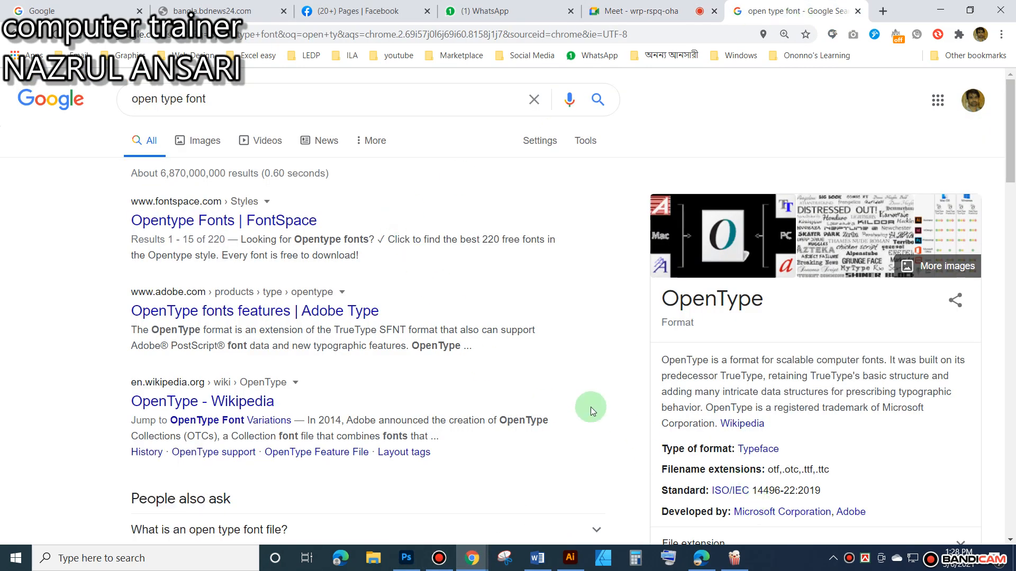
{"action": "scroll", "coordinate": [591, 410], "scroll_direction": "down", "scroll_amount": 2}
{"action": "scroll", "coordinate": [592, 411], "scroll_direction": "up", "scroll_amount": 2}
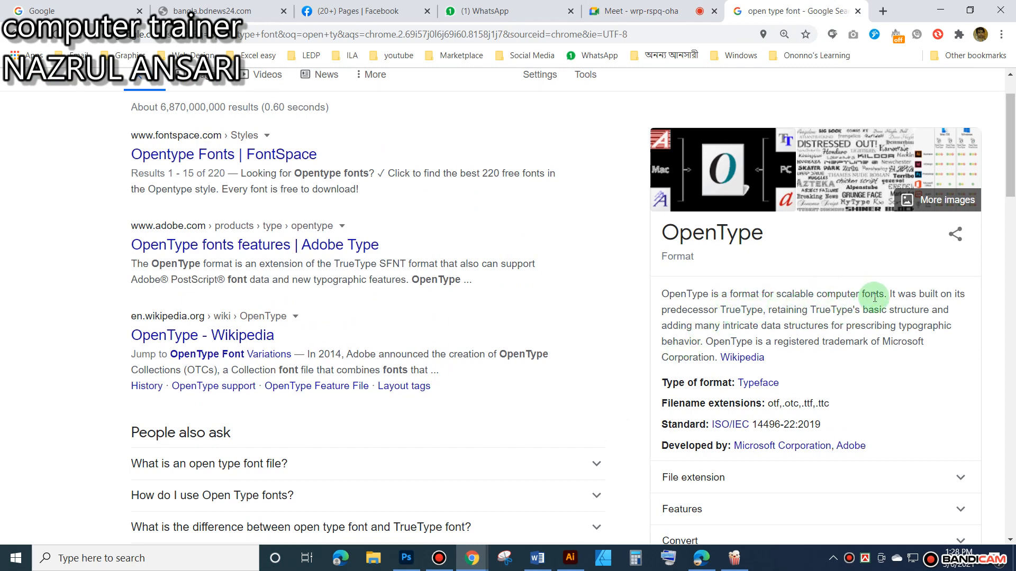
Search Google for the word "scalable" from the OpenType description, read its definition, and minimize the browser.
{"action": "double_click", "coordinate": [795, 296]}
{"action": "right_click", "coordinate": [796, 298]}
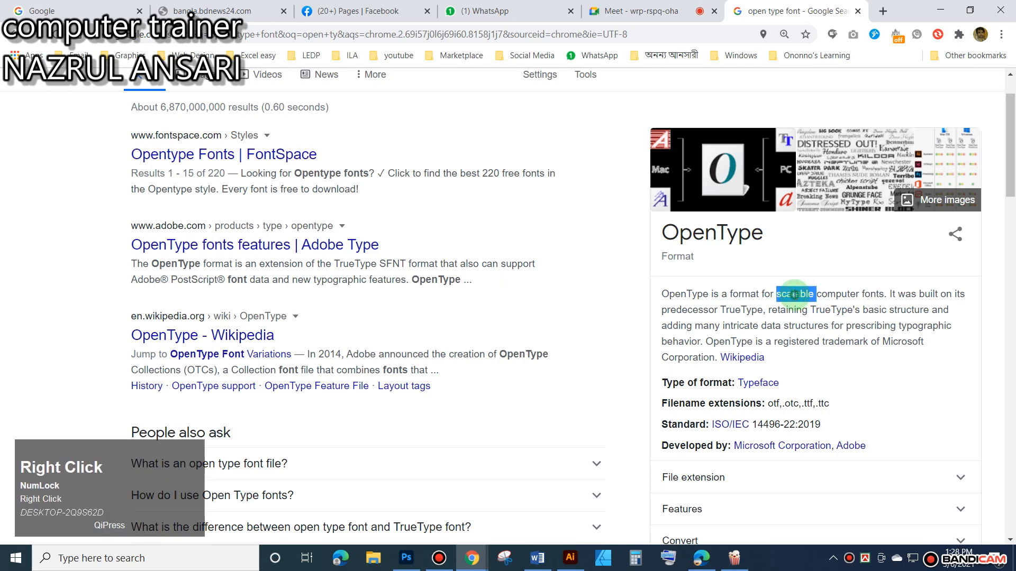
{"action": "left_click", "coordinate": [812, 322]}
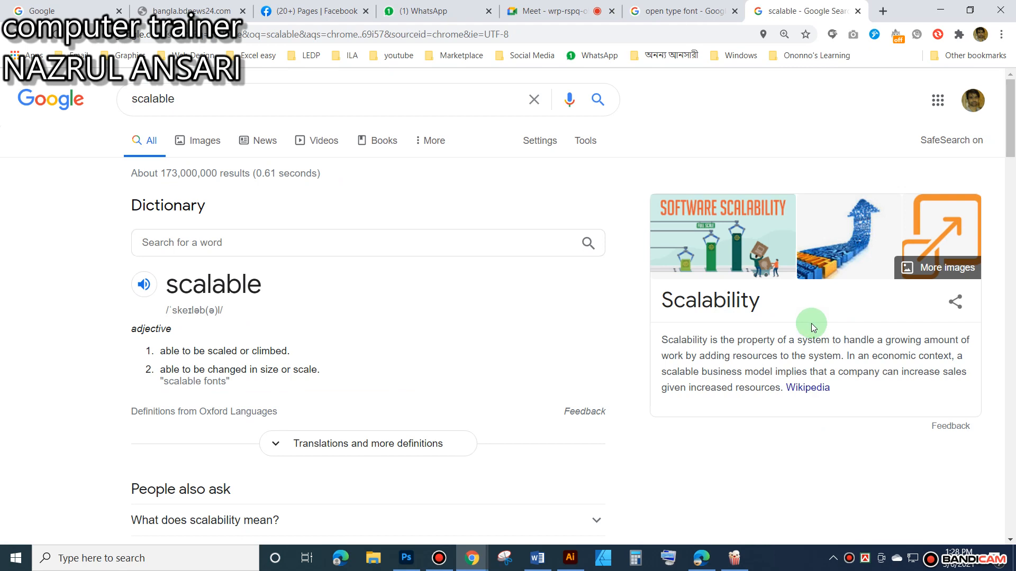
{"action": "scroll", "coordinate": [451, 388], "scroll_direction": "down", "scroll_amount": 1}
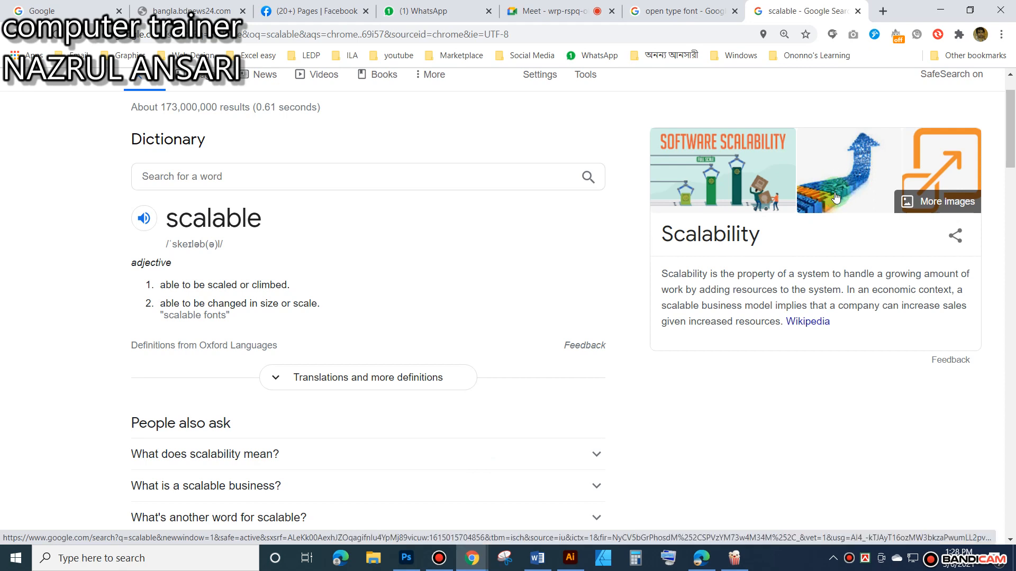
{"action": "left_click", "coordinate": [938, 10]}
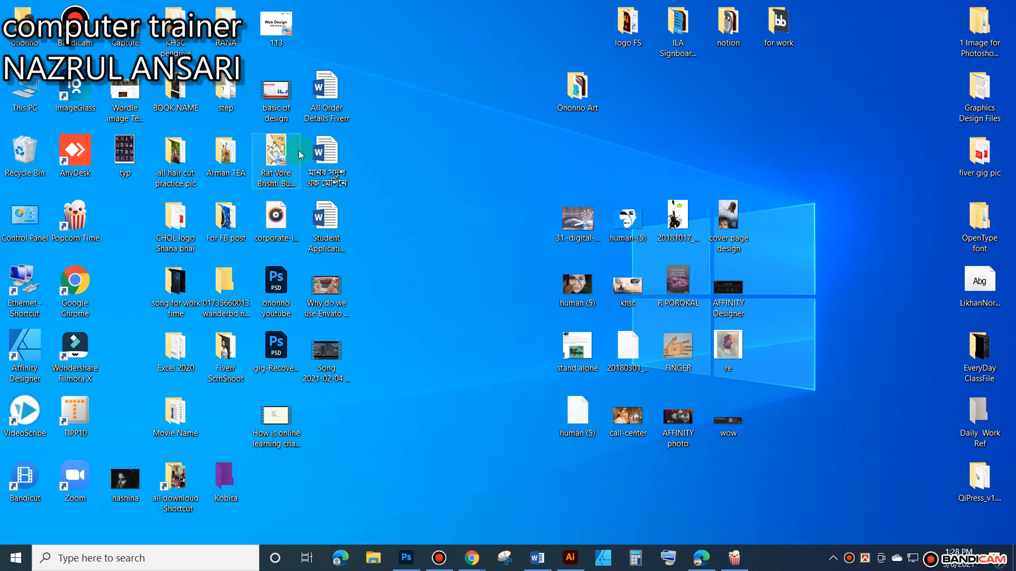
Play the "basic of design" video from the desktop and skip ahead to the Step 1 and Step 2 slides.
{"action": "double_click", "coordinate": [282, 86]}
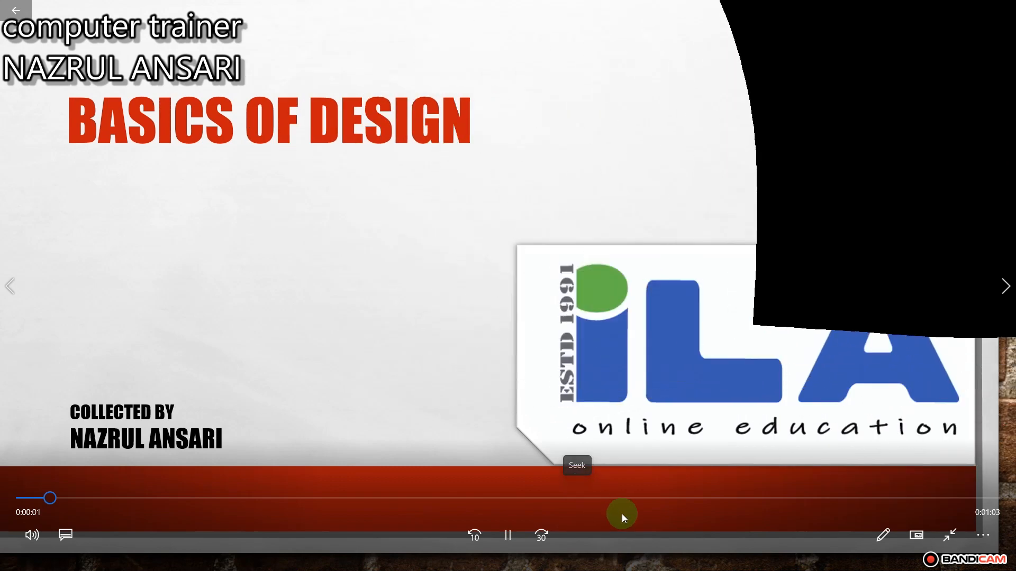
{"action": "left_click", "coordinate": [424, 500]}
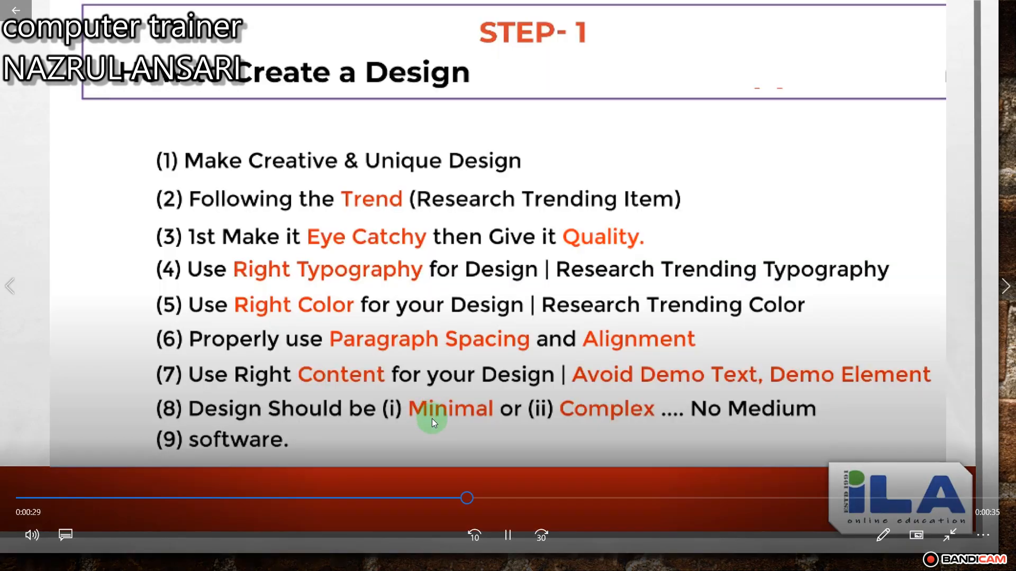
{"action": "left_click", "coordinate": [544, 498]}
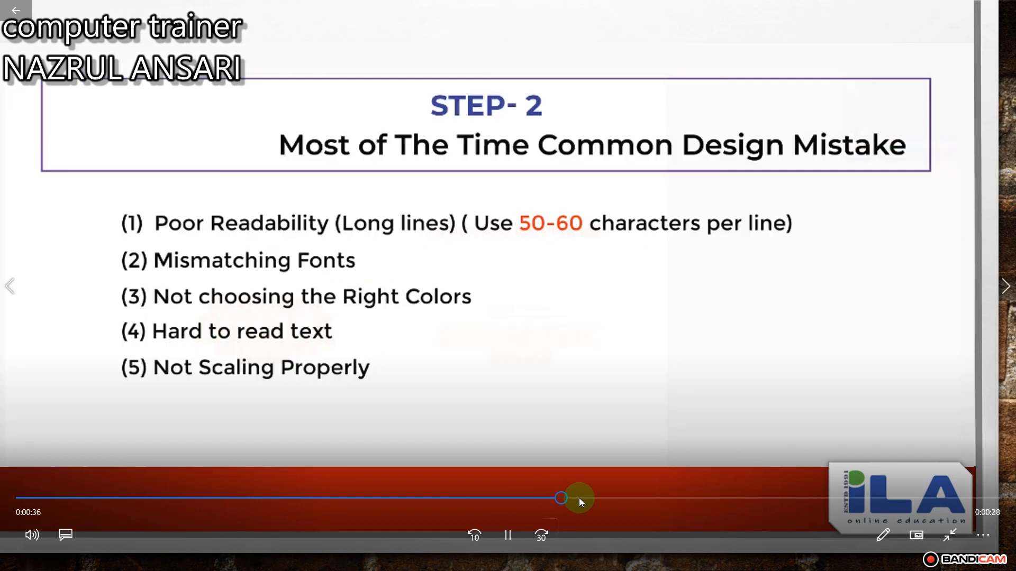
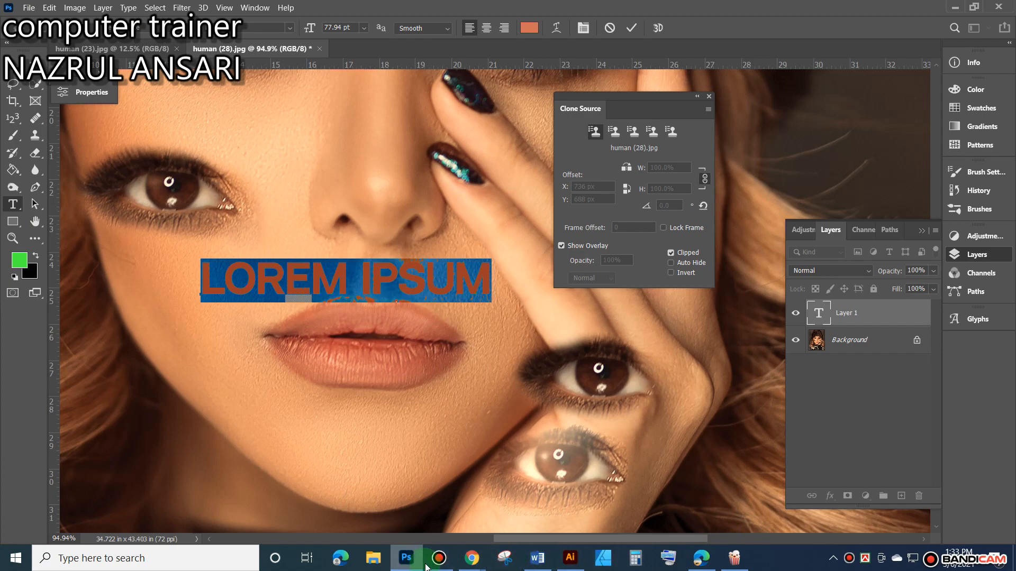
Switch to Illustrator and look through the recent files on its Home screen.
{"action": "left_click", "coordinate": [569, 561]}
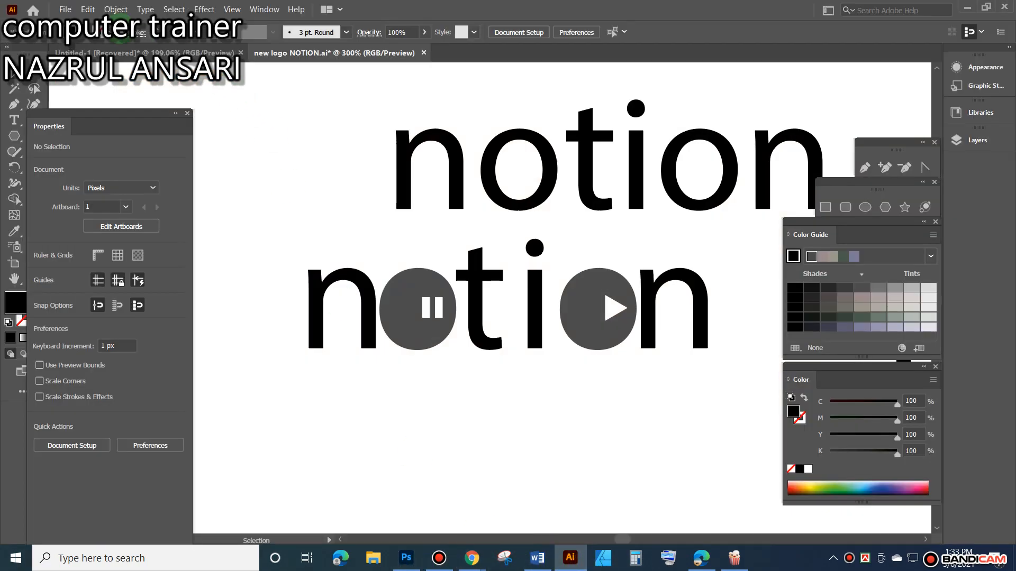
{"action": "left_click", "coordinate": [39, 9]}
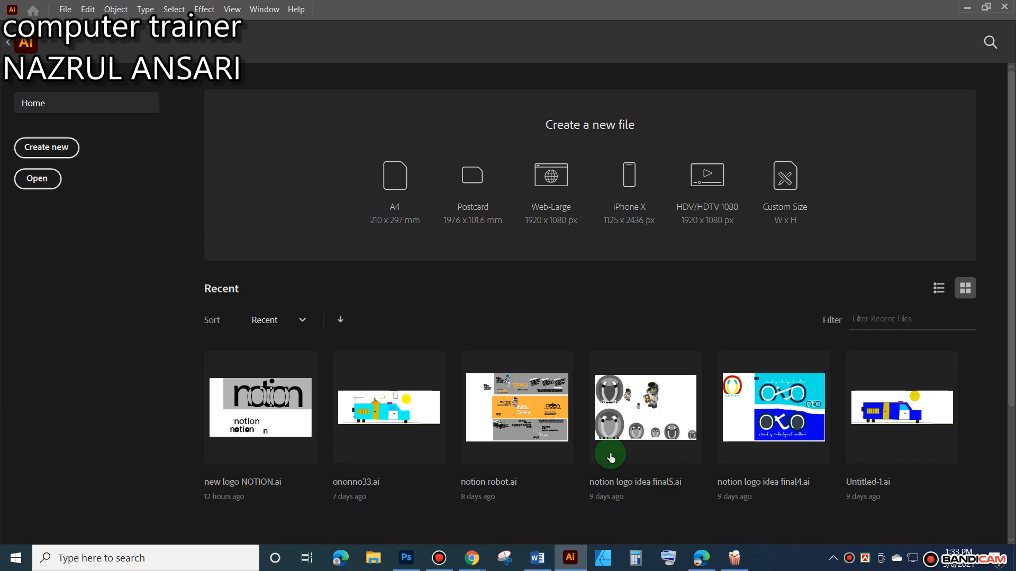
{"action": "scroll", "coordinate": [610, 453], "scroll_direction": "down", "scroll_amount": 3}
{"action": "scroll", "coordinate": [611, 453], "scroll_direction": "down", "scroll_amount": 1}
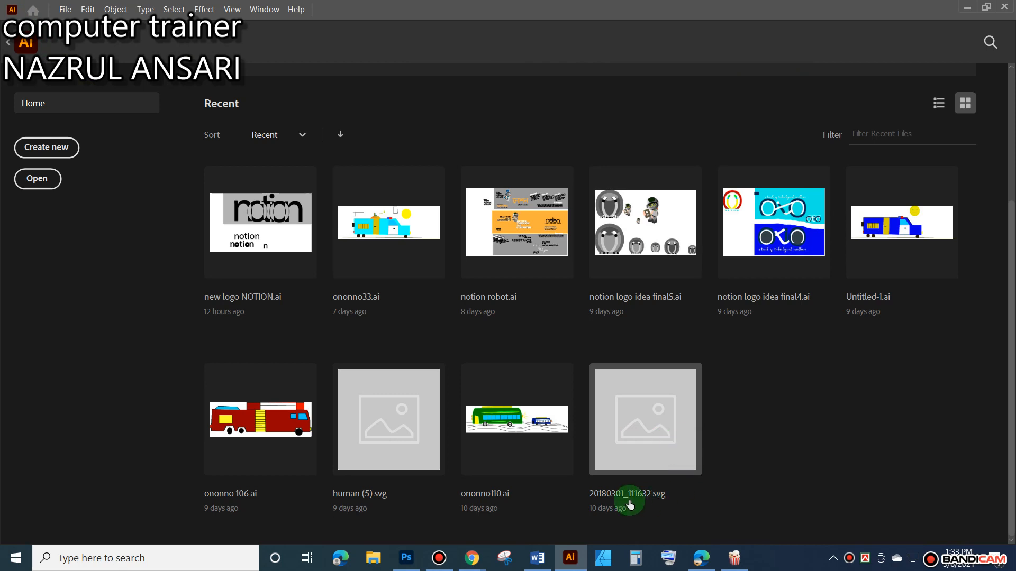
Open the Illustrator file "ila signboard outline (48x108)" from the ILA Signboard 2021 folder on the Desktop.
{"action": "left_click", "coordinate": [41, 180]}
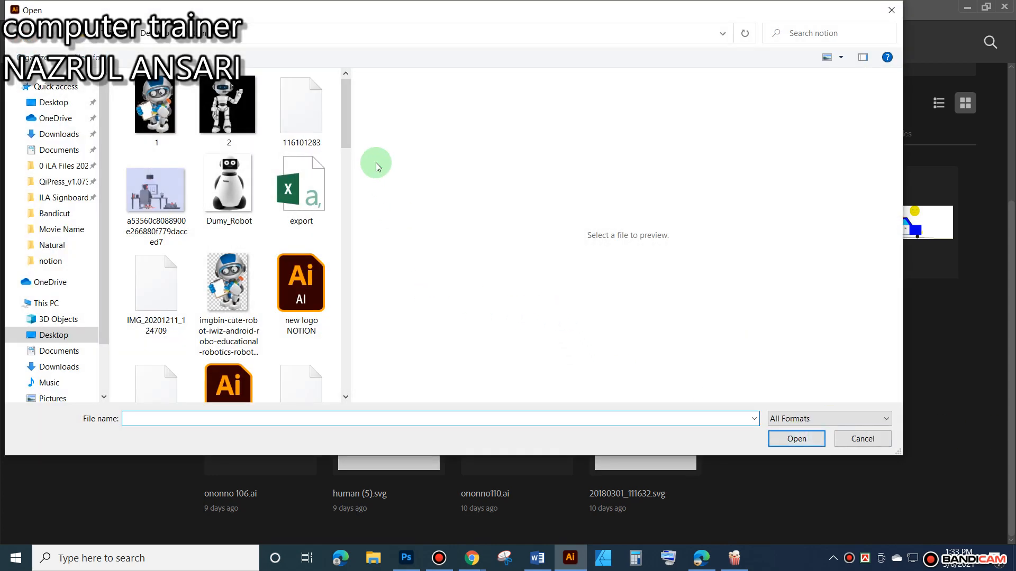
{"action": "left_click", "coordinate": [347, 120]}
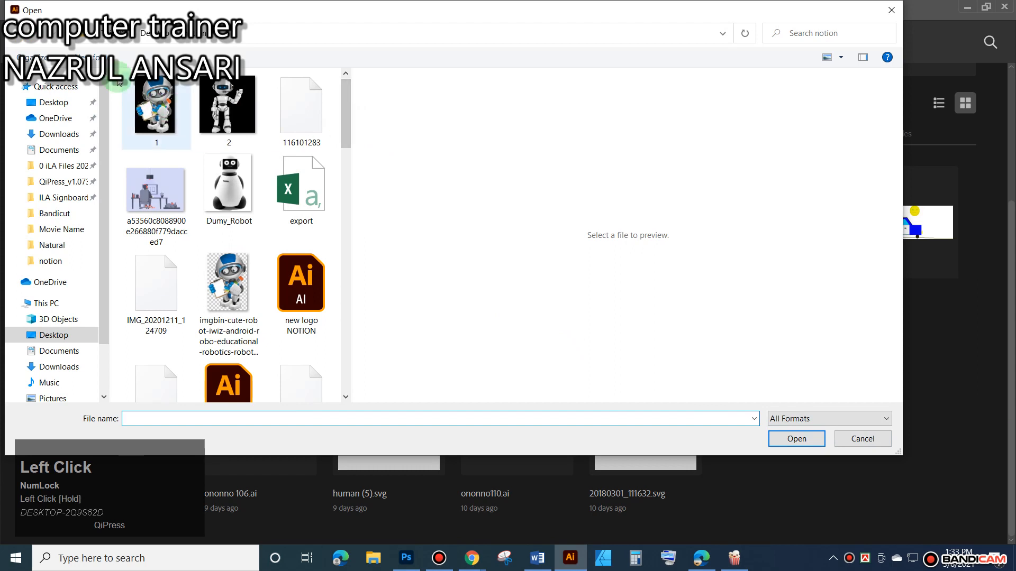
{"action": "left_click", "coordinate": [154, 35]}
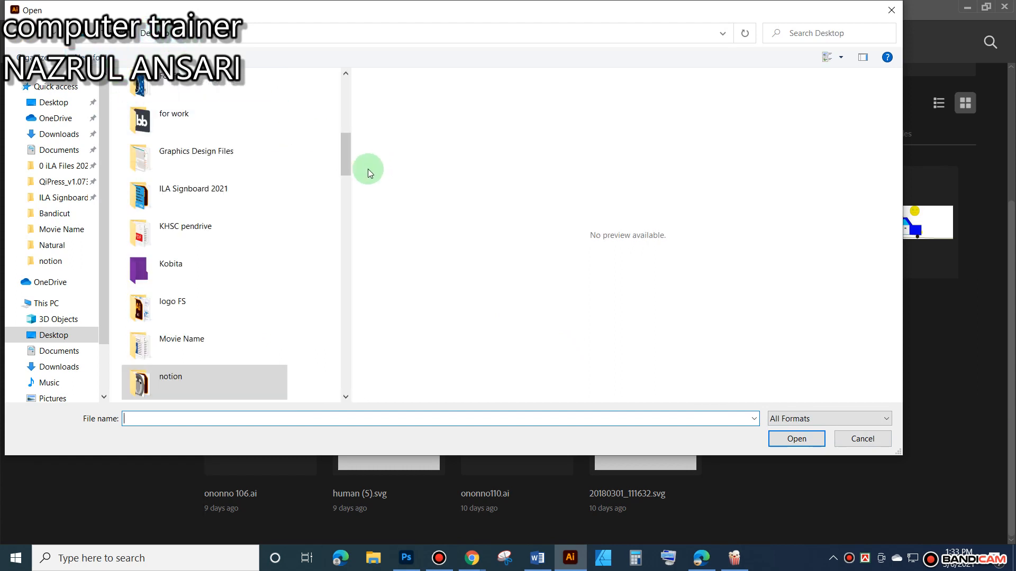
{"action": "mouse_move", "coordinate": [342, 157]}
{"action": "left_mouse_down"}
{"action": "mouse_move", "coordinate": [342, 179]}
{"action": "mouse_move", "coordinate": [343, 149]}
{"action": "left_mouse_up"}
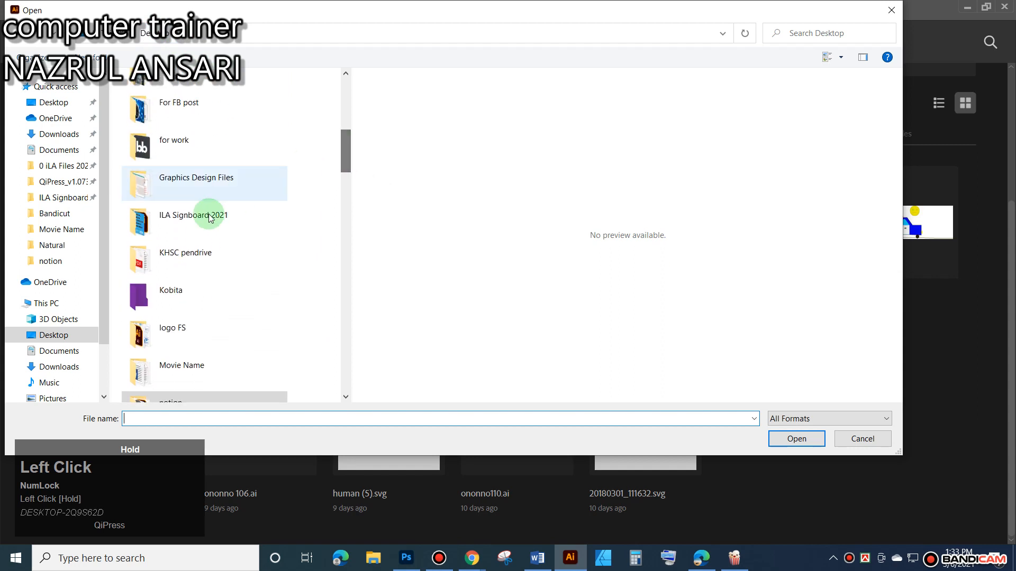
{"action": "left_click", "coordinate": [190, 218]}
{"action": "left_click", "coordinate": [189, 217]}
{"action": "left_click", "coordinate": [147, 217]}
{"action": "double_click", "coordinate": [146, 213]}
{"action": "left_click", "coordinate": [211, 295]}
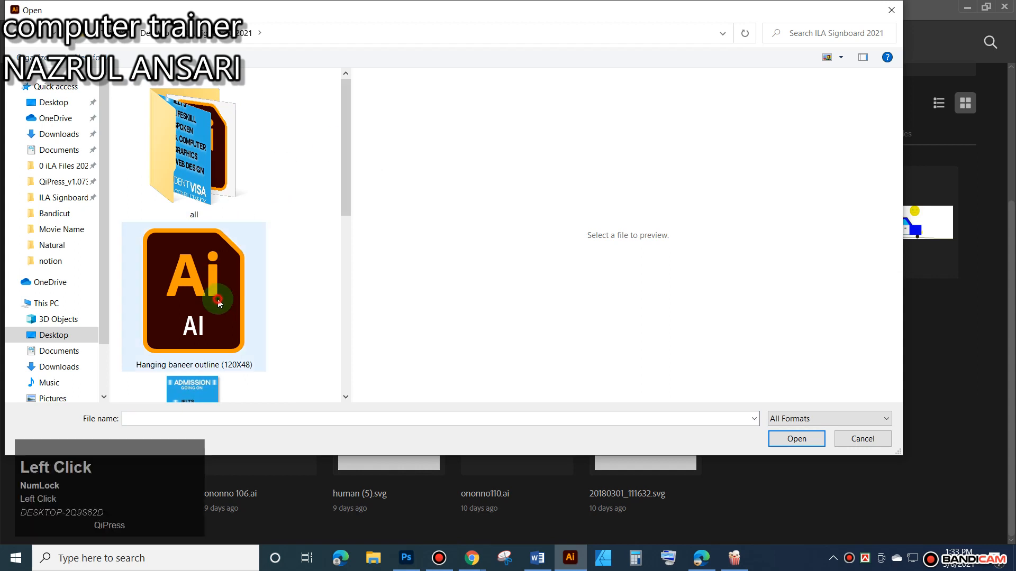
{"action": "left_click_drag", "start_coordinate": [345, 166], "coordinate": [332, 325]}
{"action": "left_click", "coordinate": [177, 255]}
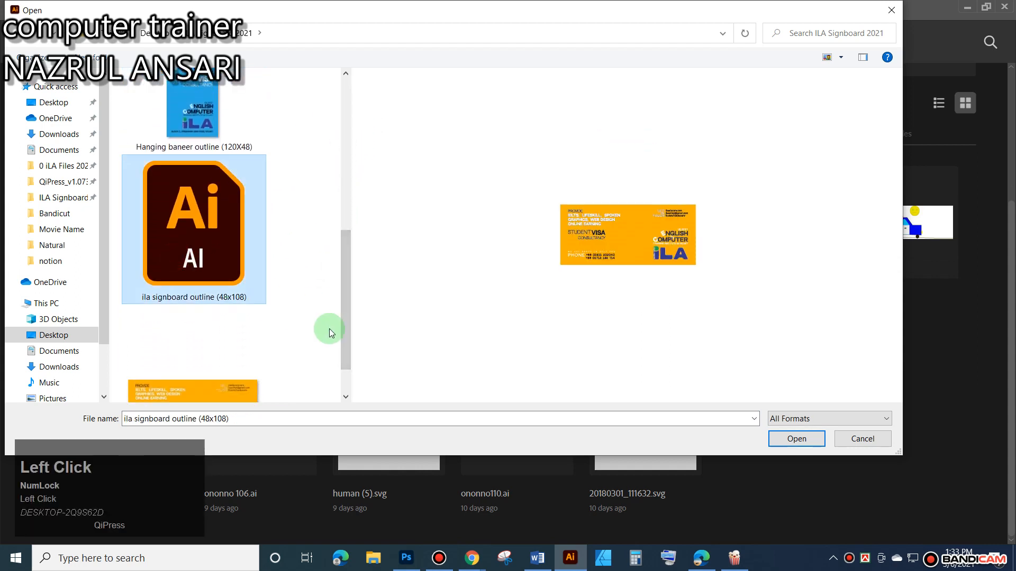
{"action": "left_click", "coordinate": [796, 438]}
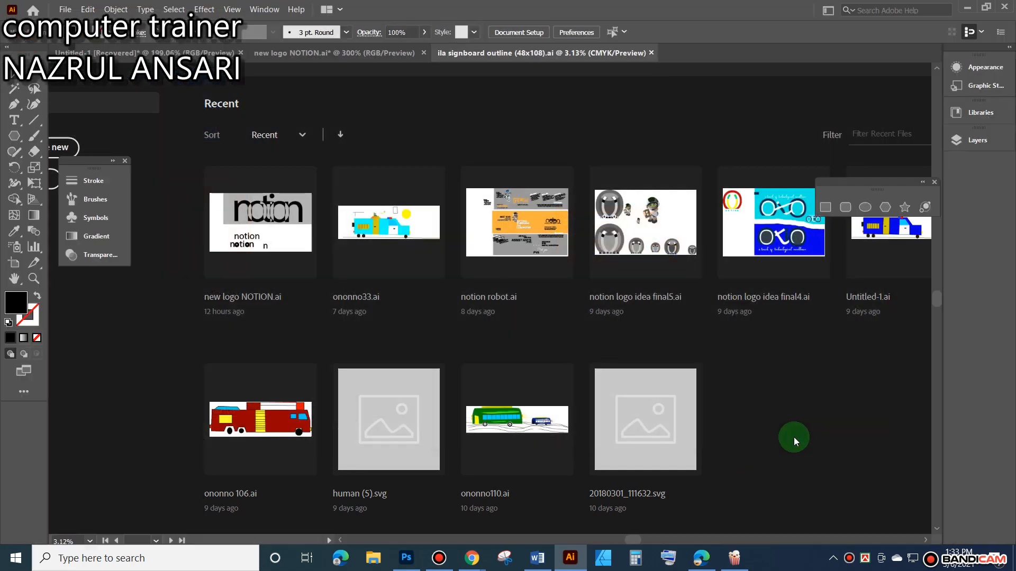
Show the guides on the signboard artwork.
{"action": "scroll", "coordinate": [567, 329], "scroll_direction": "up", "scroll_amount": 1}
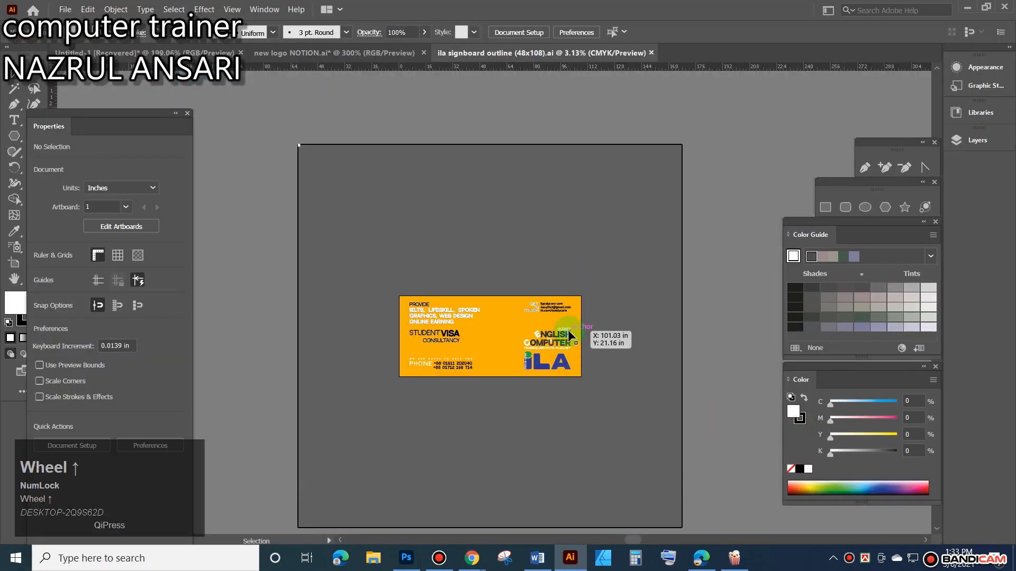
{"action": "right_click", "coordinate": [516, 438]}
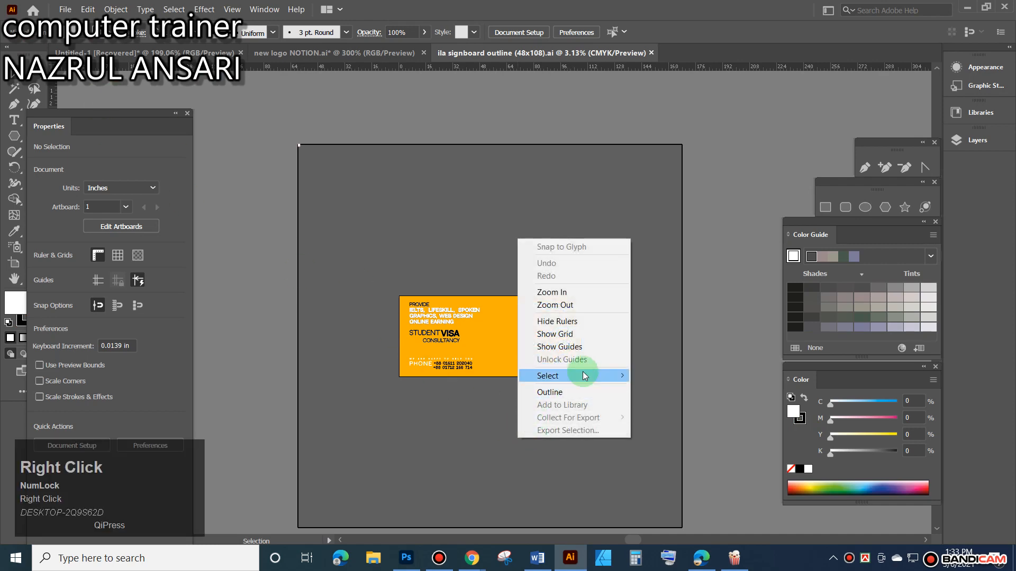
{"action": "left_click", "coordinate": [581, 347]}
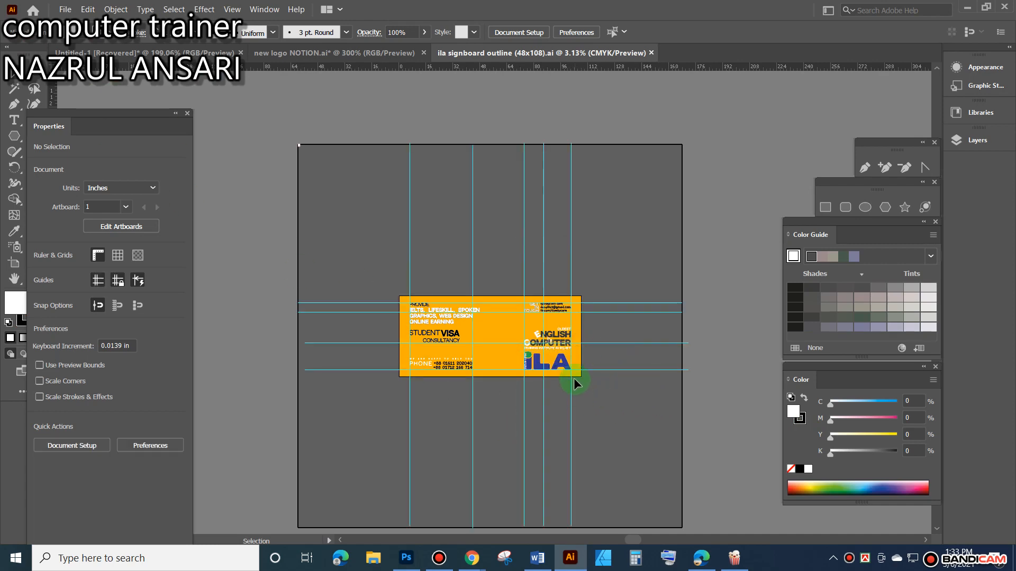
Examine how the signboard's text blocks line up with the guides, ending close up on the two phone number lines.
{"action": "scroll", "coordinate": [573, 378], "scroll_direction": "up", "scroll_amount": 3}
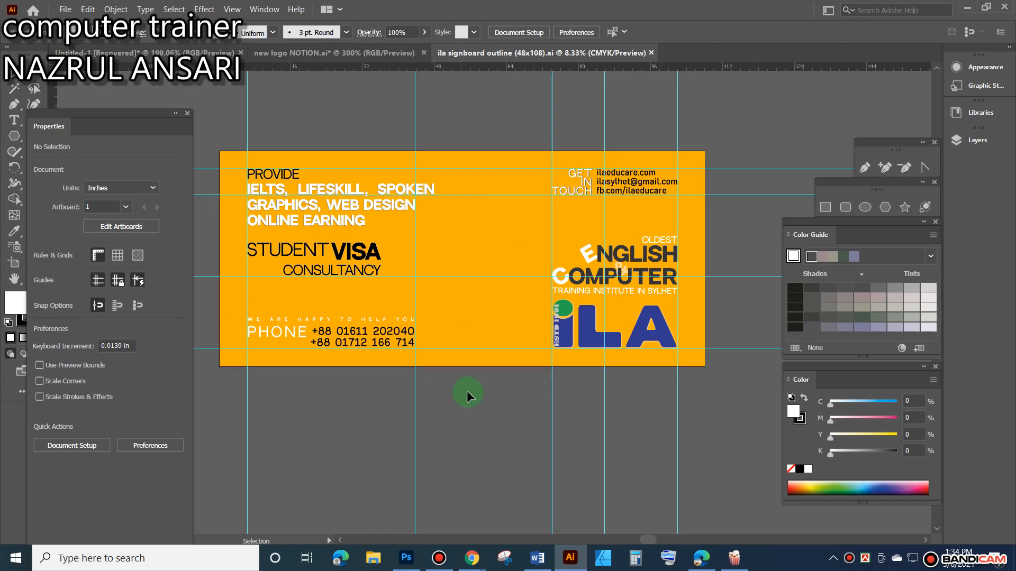
{"action": "scroll", "coordinate": [294, 350], "scroll_direction": "up", "scroll_amount": 2}
{"action": "scroll", "coordinate": [291, 351], "scroll_direction": "down", "scroll_amount": 1}
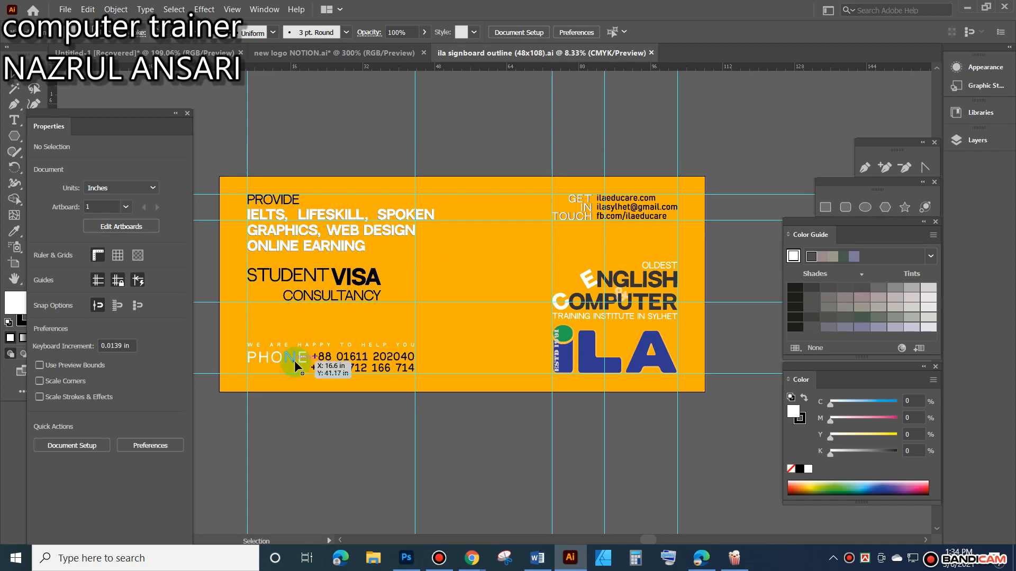
{"action": "scroll", "coordinate": [296, 362], "scroll_direction": "up", "scroll_amount": 1}
{"action": "left_click_drag", "start_coordinate": [350, 347], "coordinate": [499, 299]}
{"action": "left_click_drag", "start_coordinate": [354, 282], "coordinate": [505, 272]}
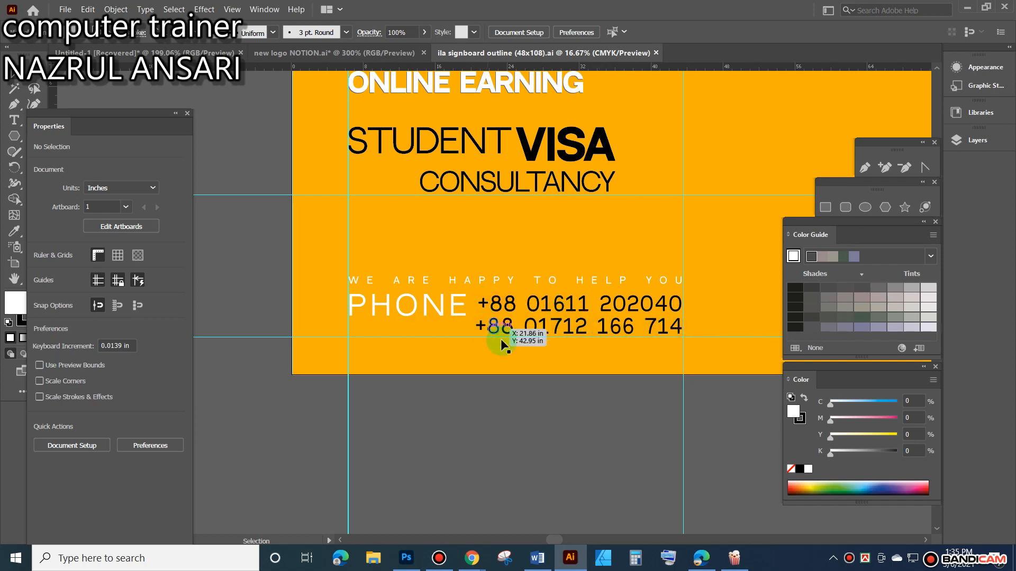
{"action": "key", "text": "alt"}
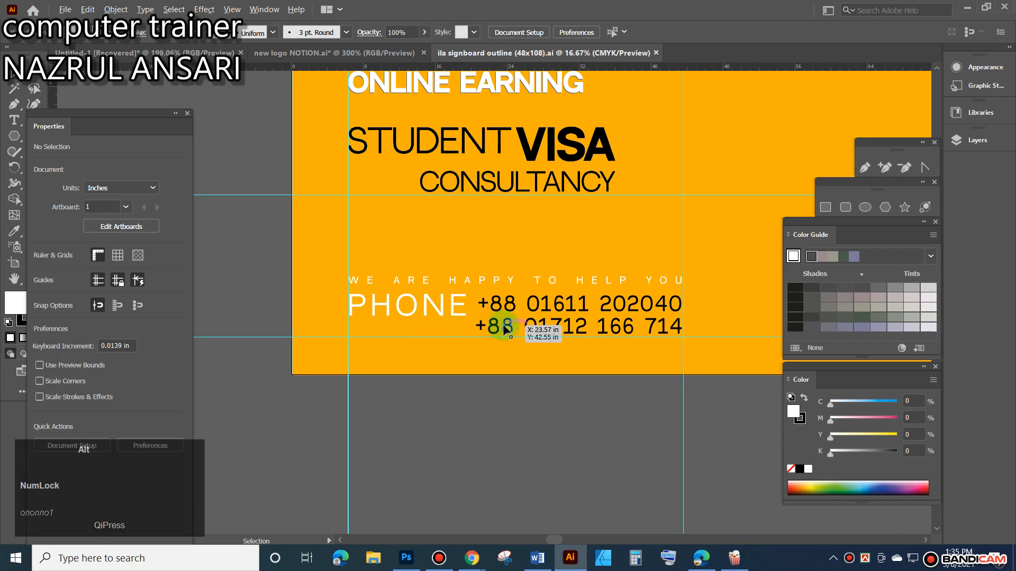
{"action": "scroll", "coordinate": [504, 328], "scroll_direction": "up", "scroll_amount": 3}
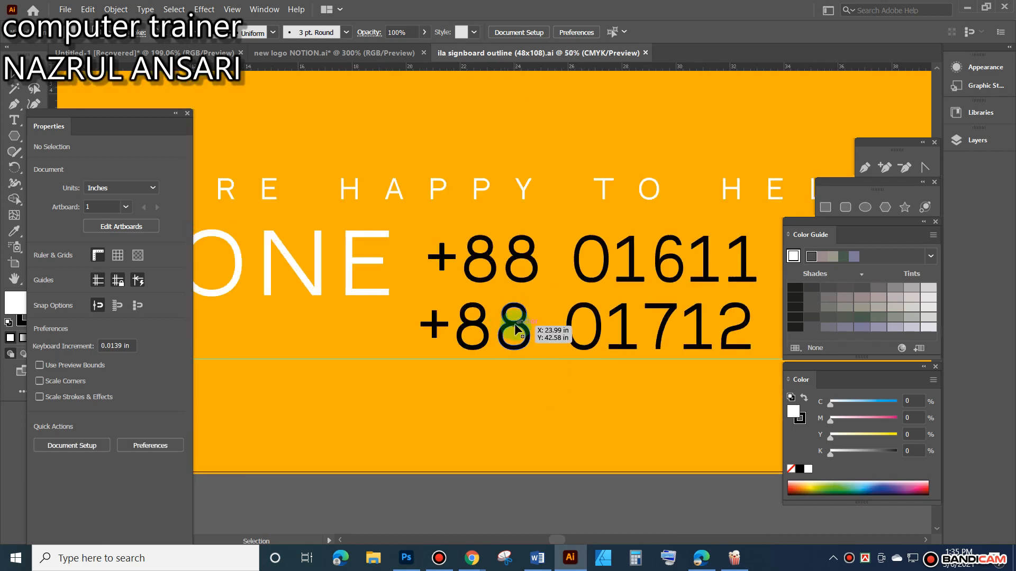
{"action": "scroll", "coordinate": [516, 331], "scroll_direction": "up", "scroll_amount": 3}
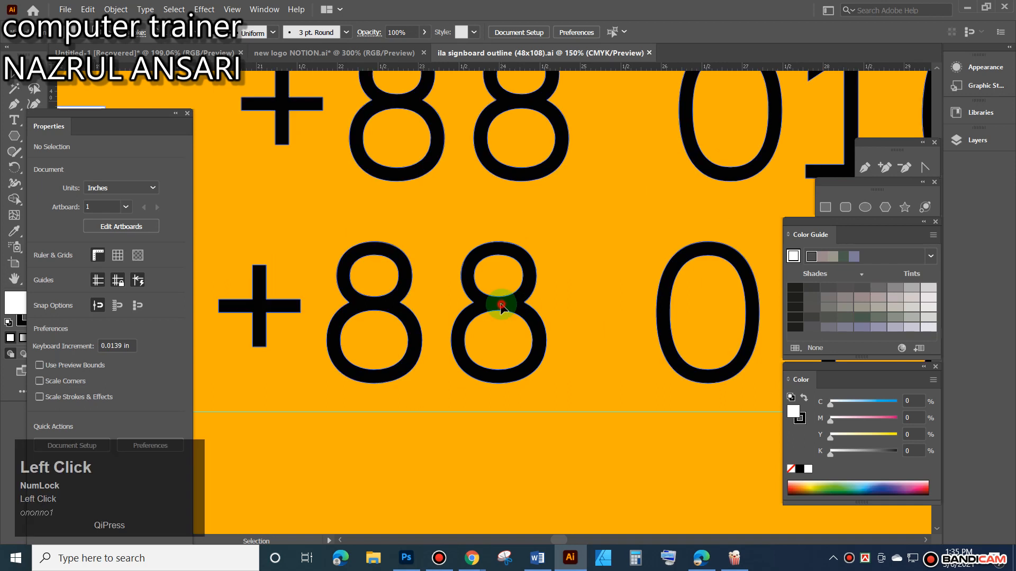
{"action": "left_click", "coordinate": [501, 305]}
{"action": "left_click", "coordinate": [33, 88]}
{"action": "left_click", "coordinate": [457, 509]}
{"action": "left_click", "coordinate": [502, 323]}
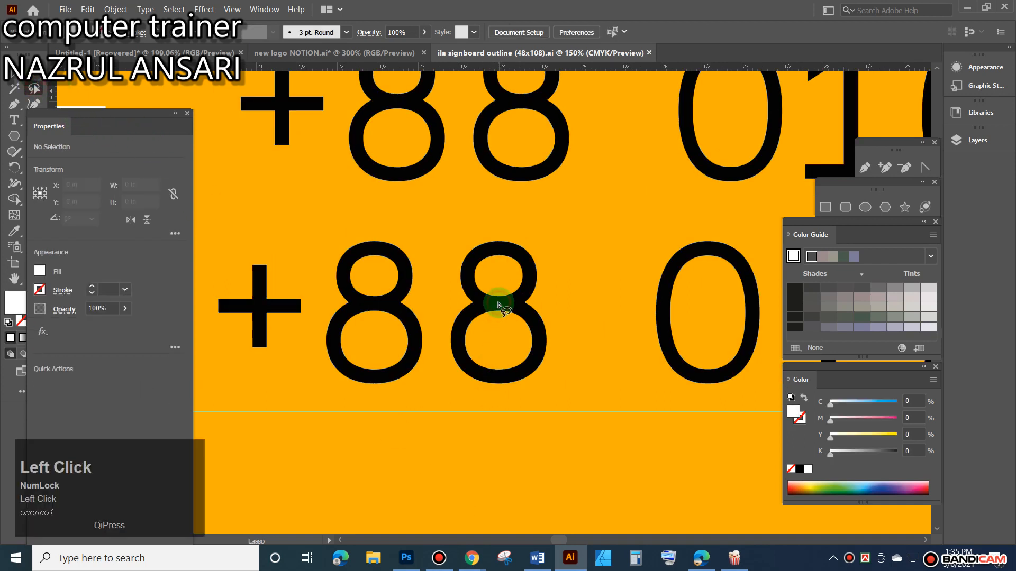
Select the plus sign and both country-code digits of the second phone line individually and nudge them about 0.3 in to the right.
{"action": "left_click", "coordinate": [53, 87]}
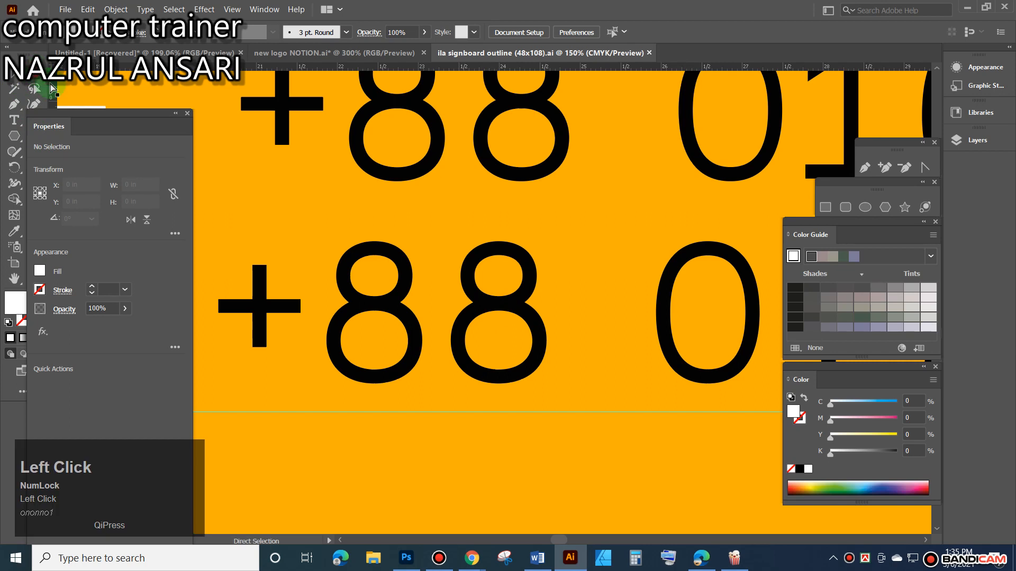
{"action": "left_click", "coordinate": [492, 312]}
{"action": "left_click", "coordinate": [397, 301], "text": "shift"}
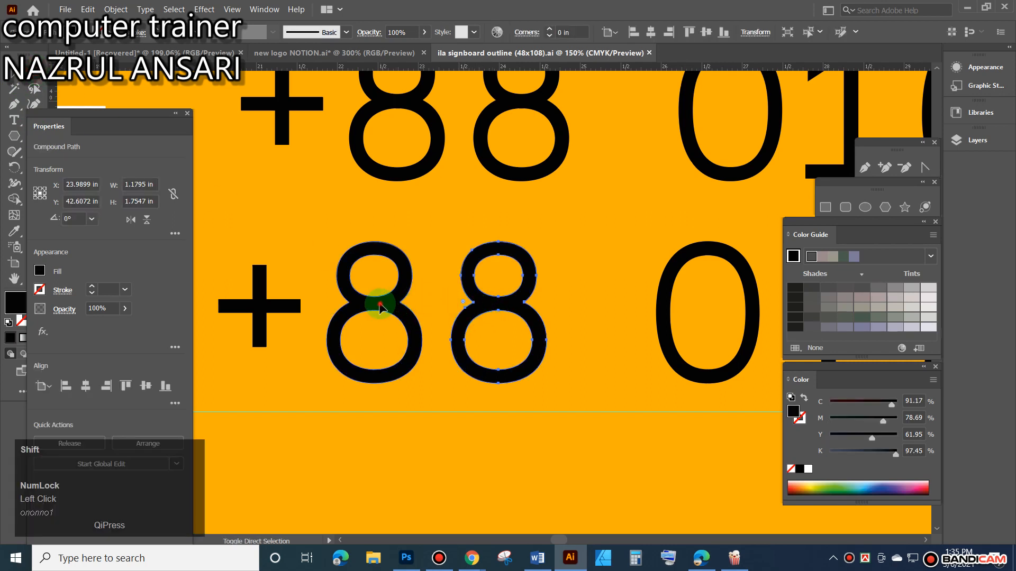
{"action": "left_click", "coordinate": [261, 307], "text": "shift"}
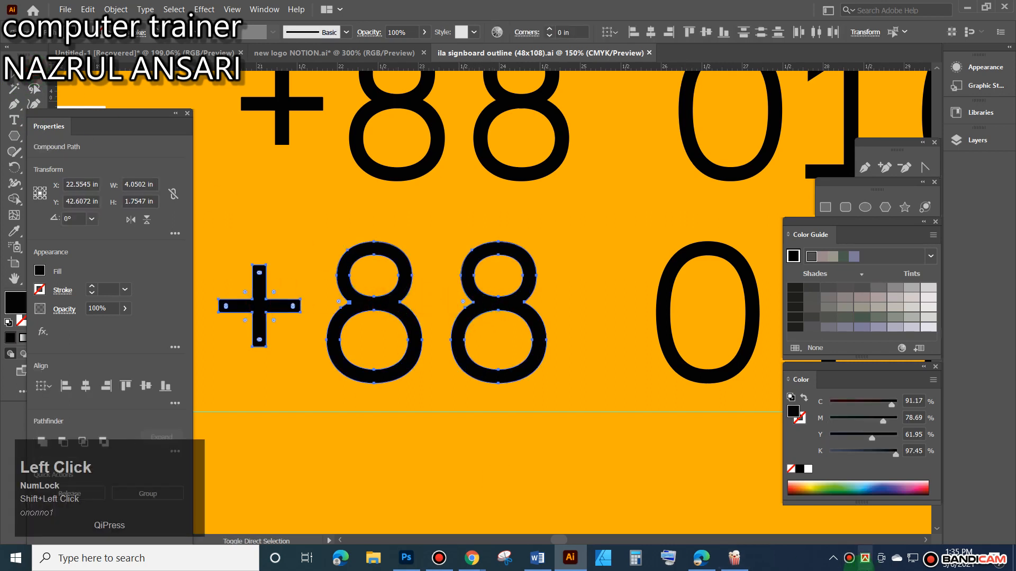
{"action": "key", "text": "shift+Right"}
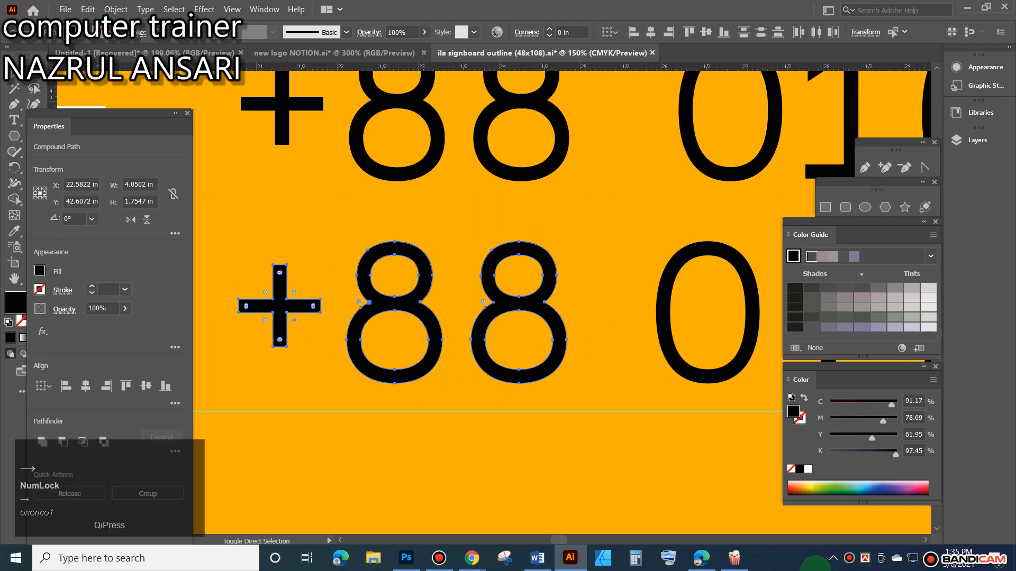
{"action": "key", "text": "shift+Right"}
{"action": "key", "text": "Right"}
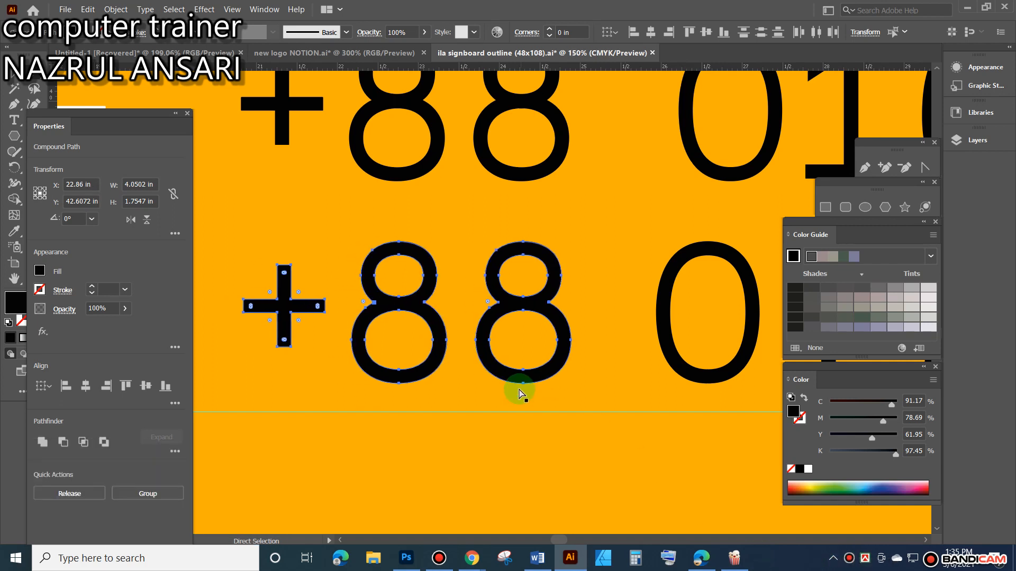
{"action": "scroll", "coordinate": [519, 391], "scroll_direction": "down", "scroll_amount": 3}
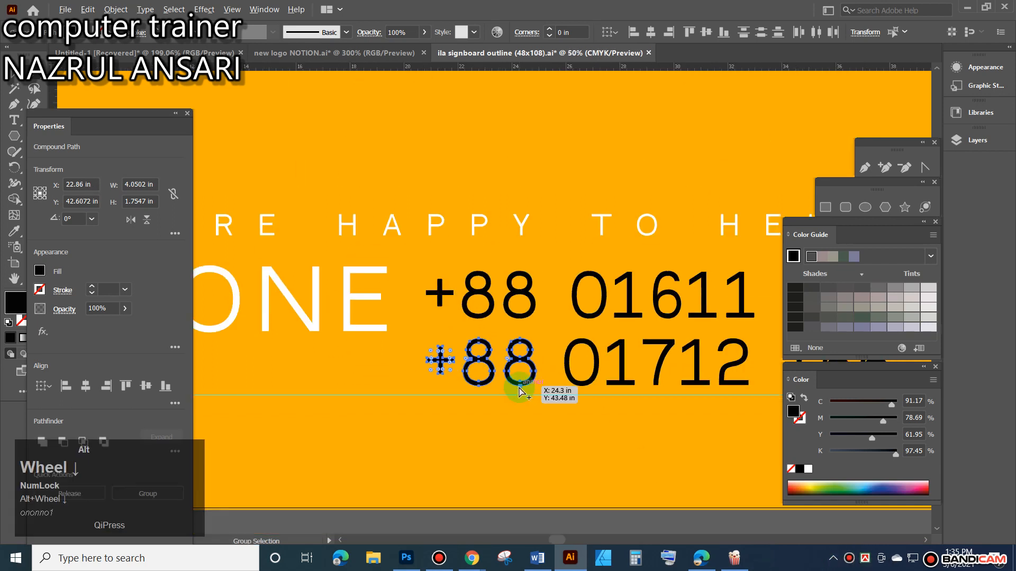
{"action": "left_click", "coordinate": [516, 456]}
Place a vertical guide at the left edge of the upper phone line's plus sign and compare the lower plus sign with it.
{"action": "left_click_drag", "start_coordinate": [57, 113], "coordinate": [339, 168]}
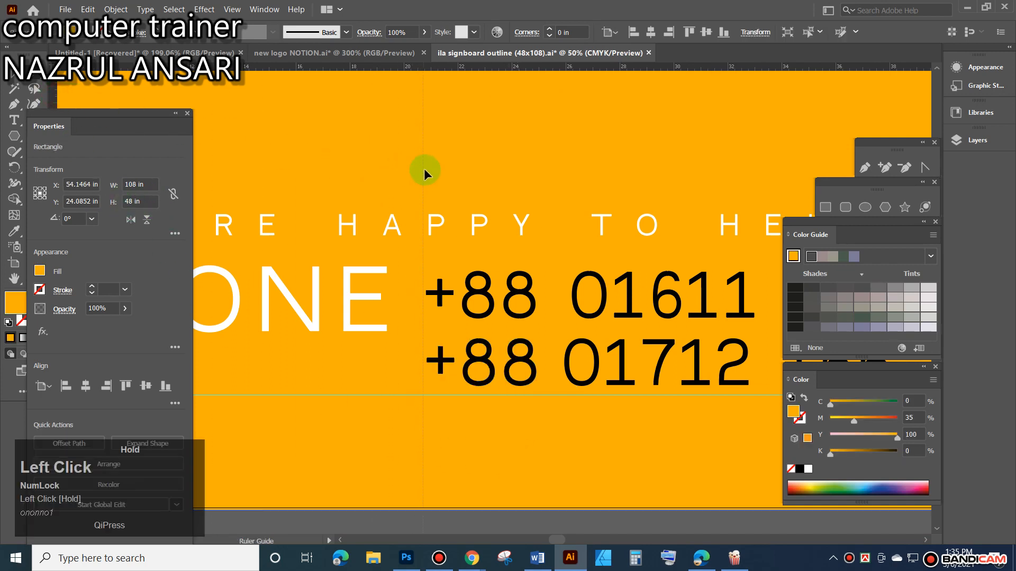
{"action": "left_click_drag", "start_coordinate": [425, 169], "coordinate": [426, 169]}
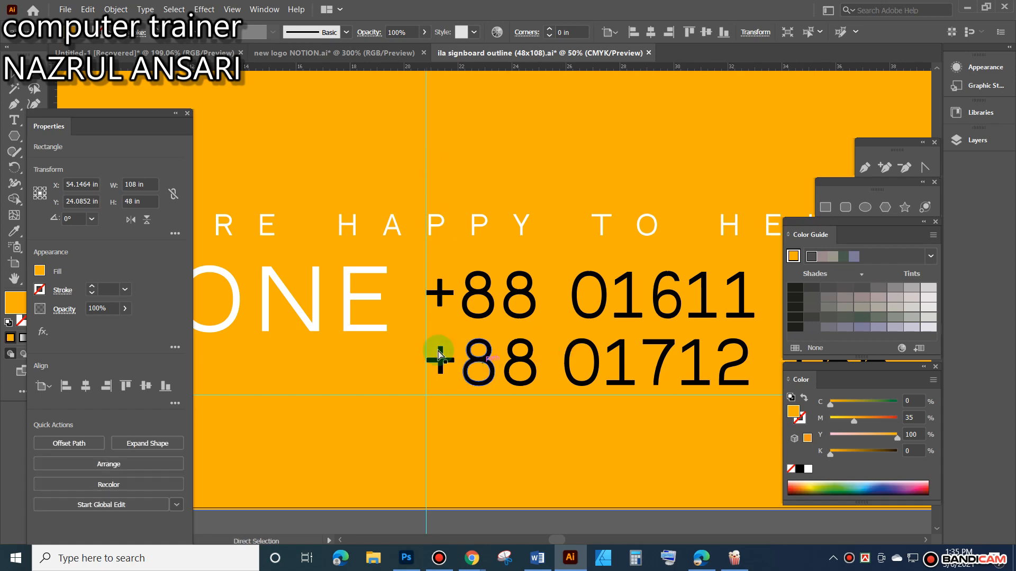
{"action": "scroll", "coordinate": [431, 350], "scroll_direction": "up", "scroll_amount": 2}
{"action": "scroll", "coordinate": [431, 351], "scroll_direction": "up", "scroll_amount": 2}
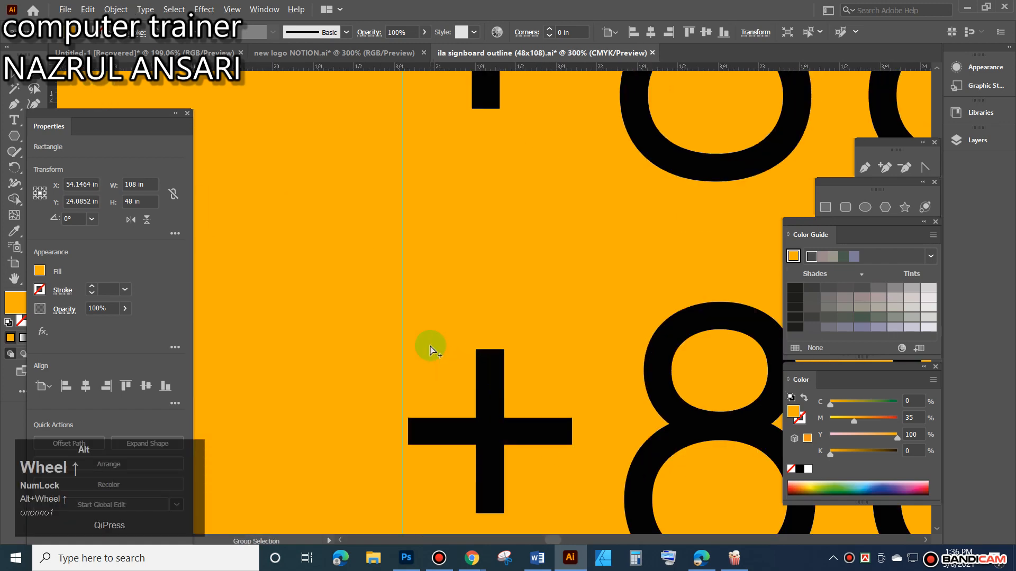
Select the plus signs of both phone lines and align their left edges.
{"action": "key", "text": "a"}
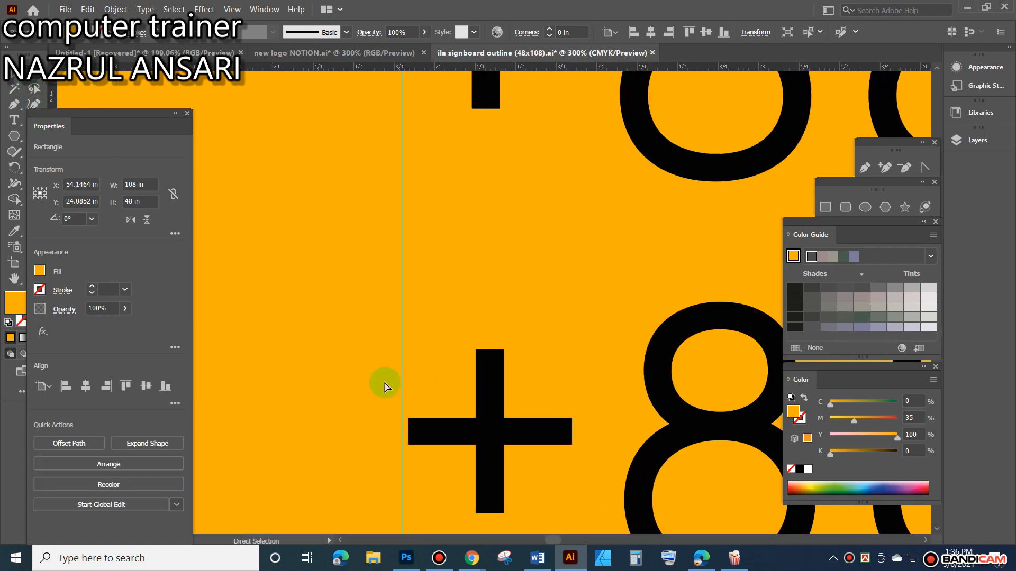
{"action": "left_click", "coordinate": [487, 431]}
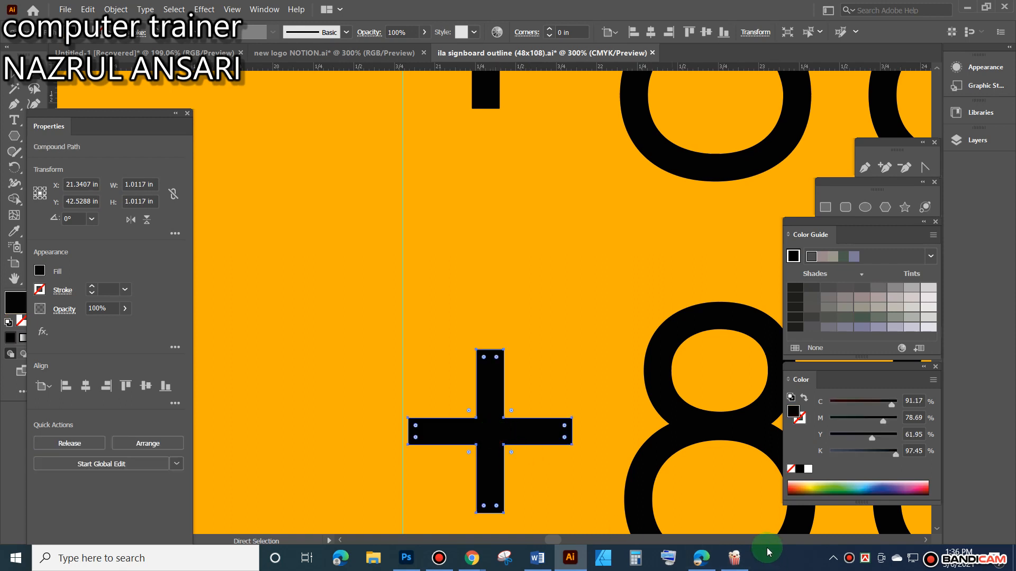
{"action": "scroll", "coordinate": [540, 302], "scroll_direction": "down", "scroll_amount": 1}
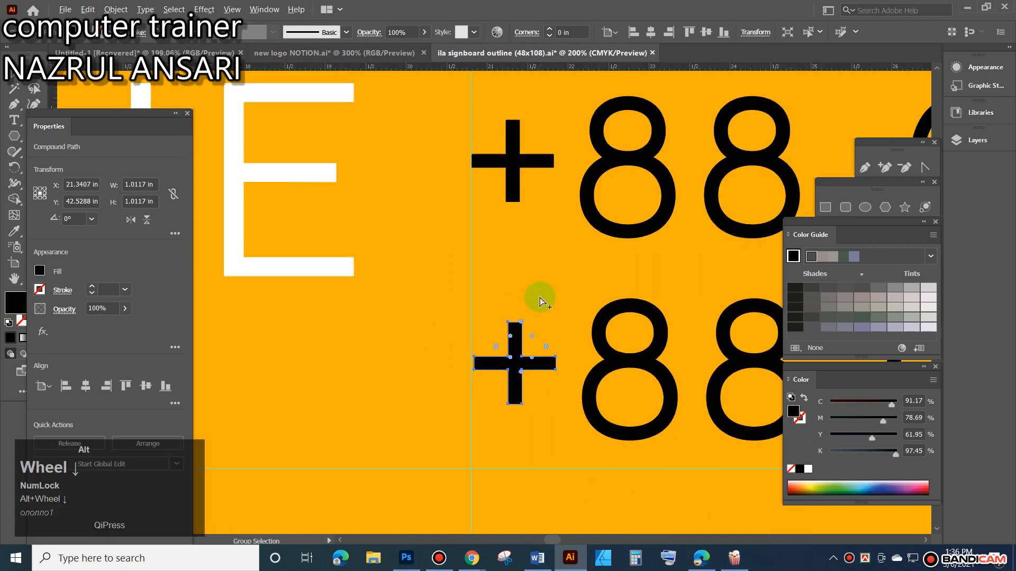
{"action": "left_click", "coordinate": [516, 163], "text": "shift"}
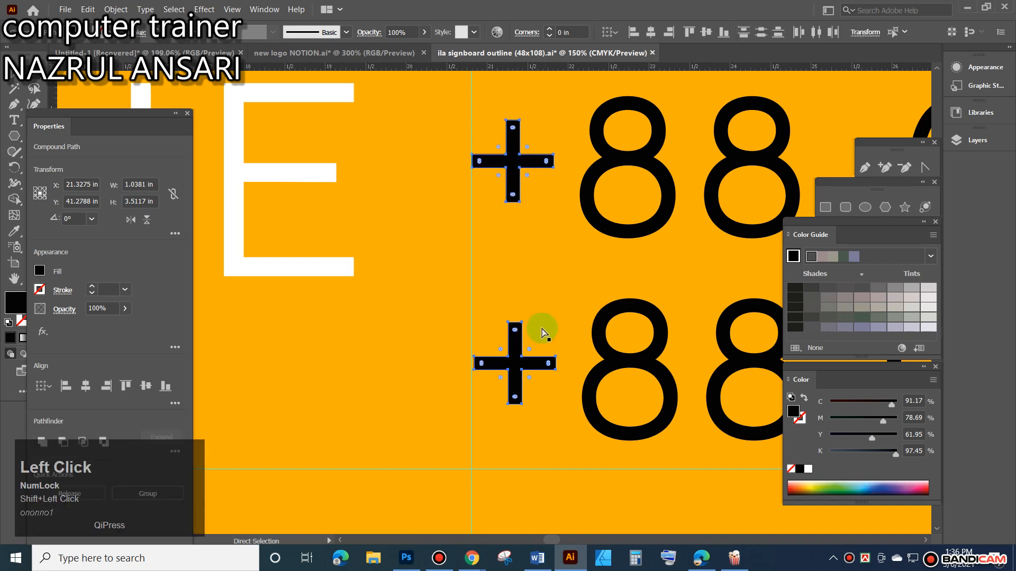
{"action": "left_click", "coordinate": [518, 369]}
{"action": "left_click", "coordinate": [514, 368]}
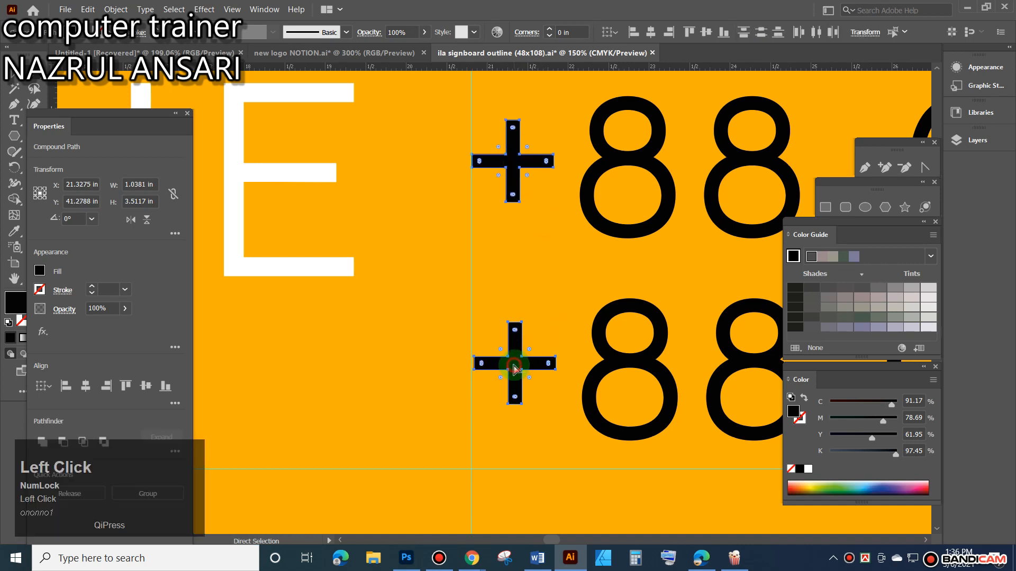
{"action": "left_click", "coordinate": [634, 32]}
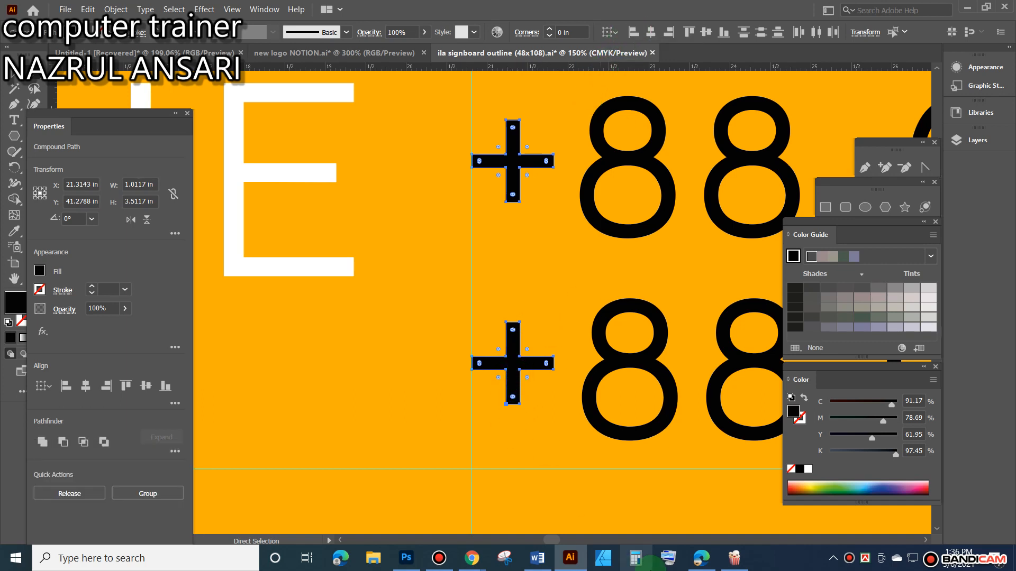
Deselect the two plus signs and examine up close how their left edges meet the vertical guide.
{"action": "left_click", "coordinate": [397, 317]}
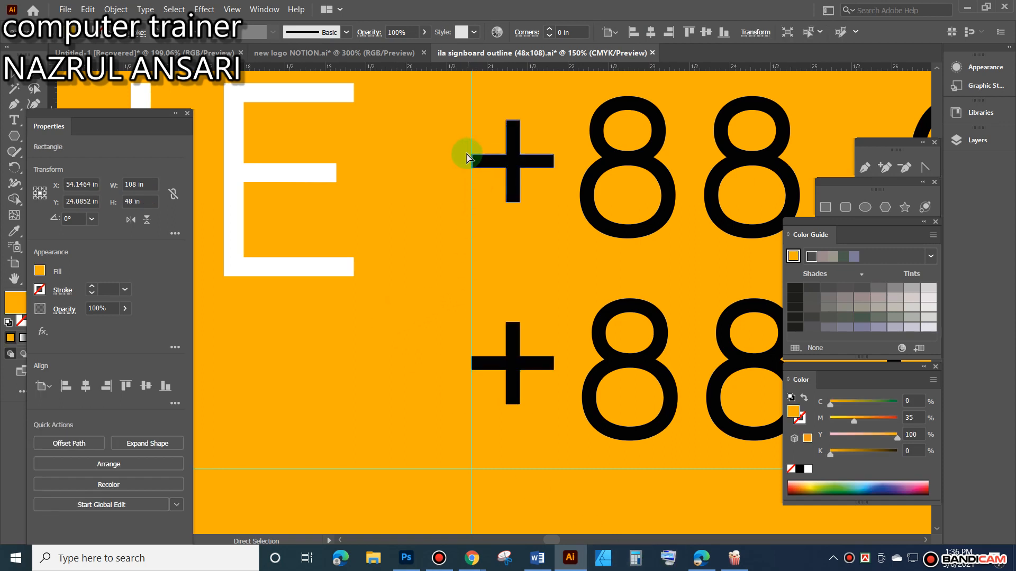
{"action": "scroll", "coordinate": [468, 157], "scroll_direction": "up", "scroll_amount": 15, "text": "alt"}
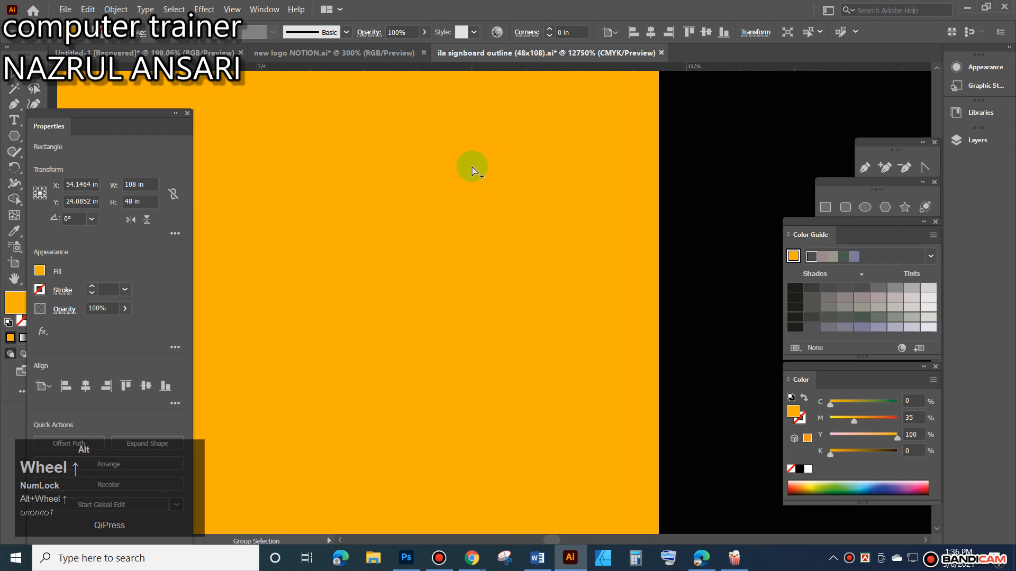
{"action": "scroll", "coordinate": [471, 168], "scroll_direction": "down", "scroll_amount": 15, "text": "alt"}
{"action": "scroll", "coordinate": [443, 309], "scroll_direction": "up", "scroll_amount": 11, "text": "alt"}
{"action": "key", "text": "space"}
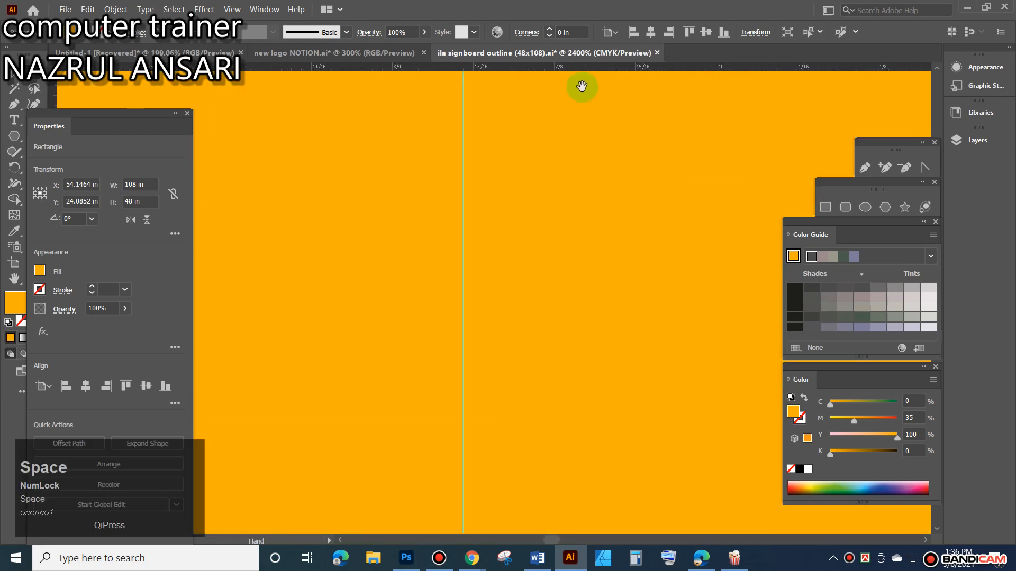
{"action": "left_click_drag", "start_coordinate": [615, 203], "coordinate": [612, 483]}
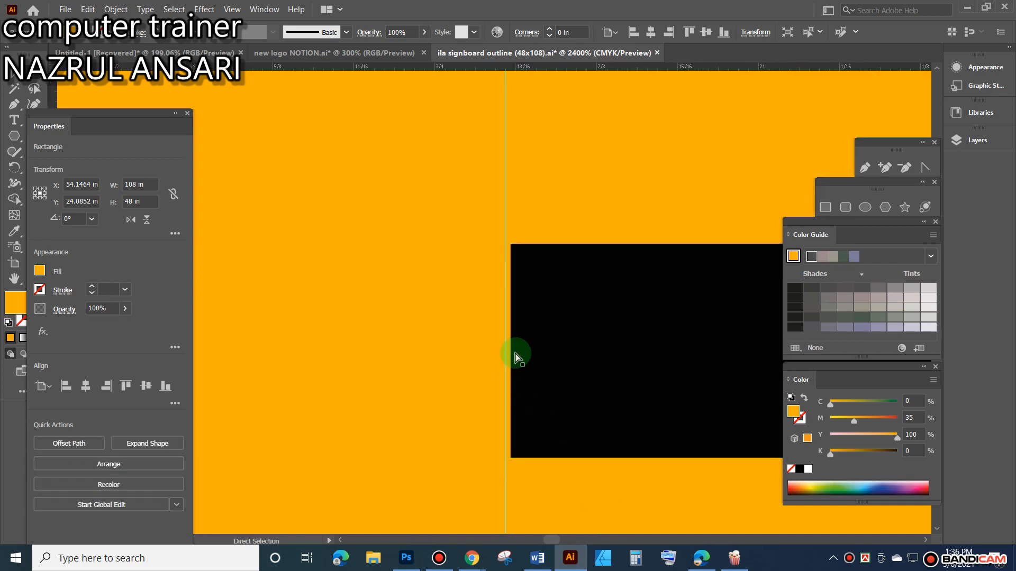
{"action": "scroll", "coordinate": [652, 297], "scroll_direction": "up", "scroll_amount": 5}
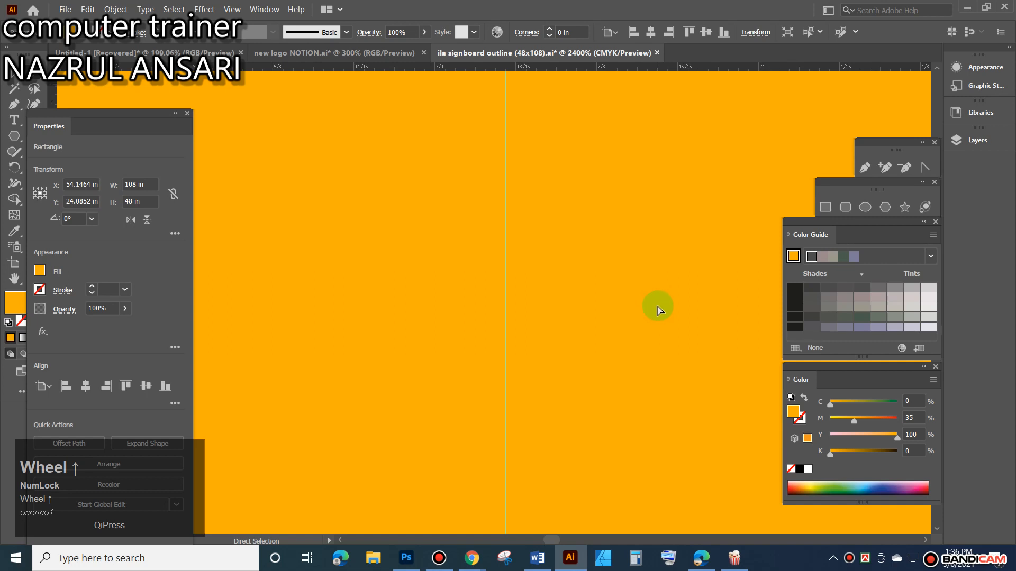
{"action": "scroll", "coordinate": [656, 306], "scroll_direction": "up", "scroll_amount": 4}
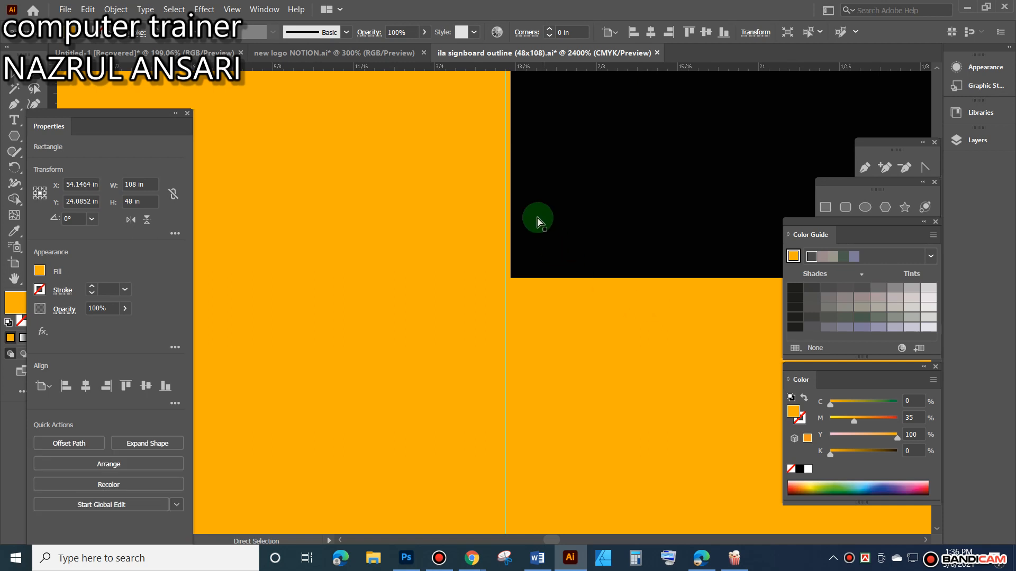
{"action": "scroll", "coordinate": [509, 220], "scroll_direction": "down", "scroll_amount": 12}
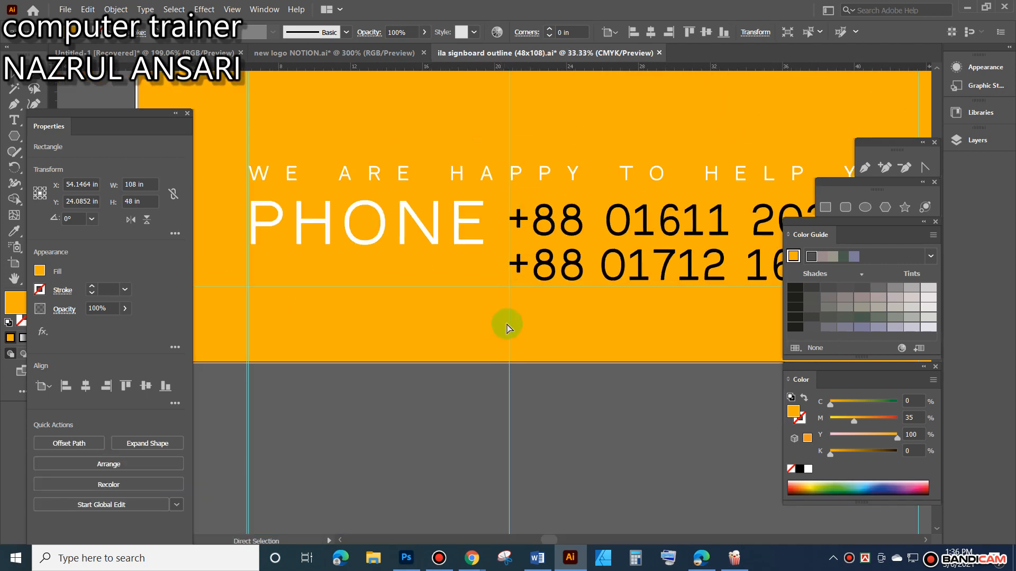
Unlock the guides and check that the vertical guide beside the phone lines' plus signs can be selected.
{"action": "left_click", "coordinate": [468, 448]}
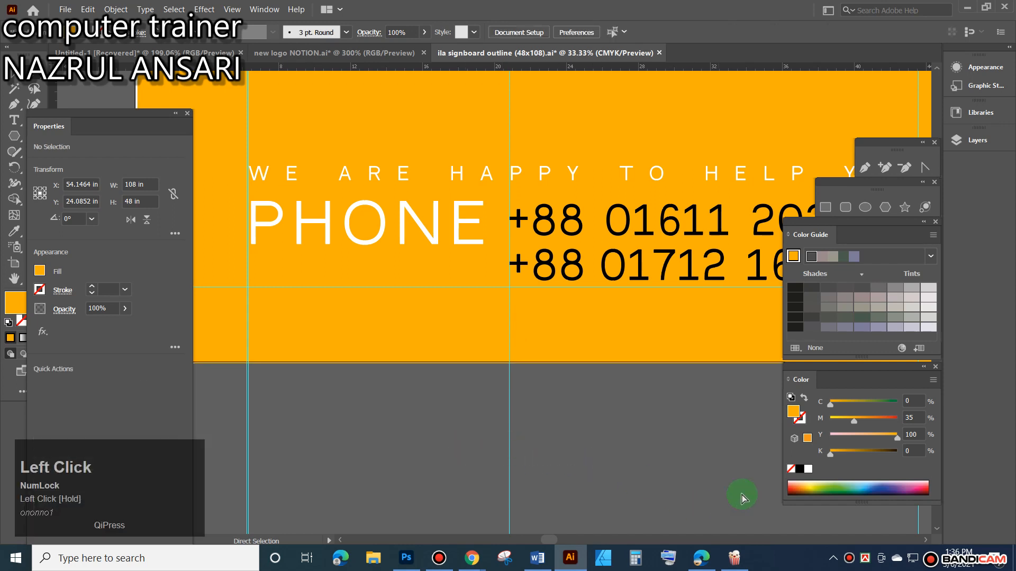
{"action": "key", "text": "Delete"}
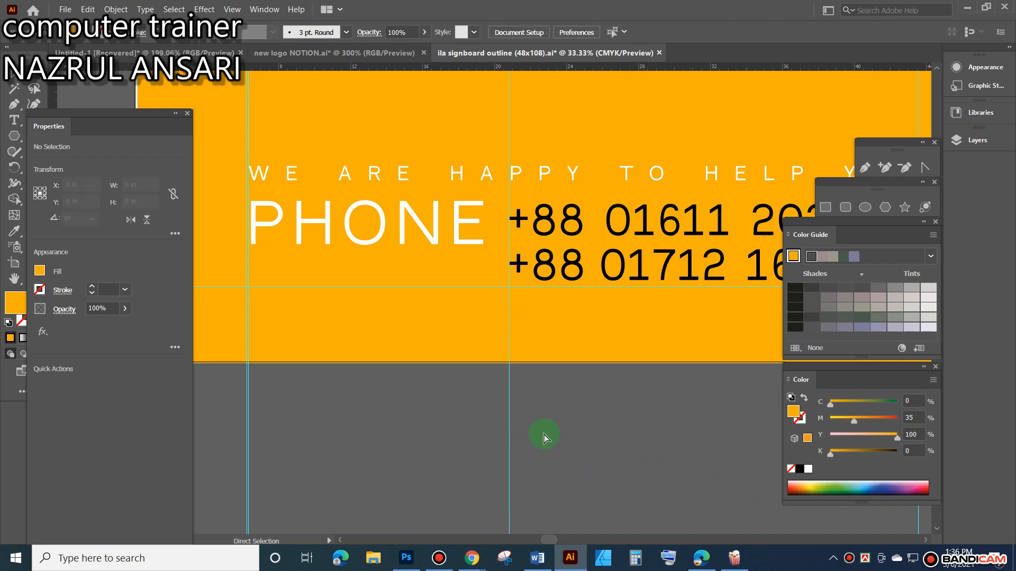
{"action": "right_click", "coordinate": [419, 406]}
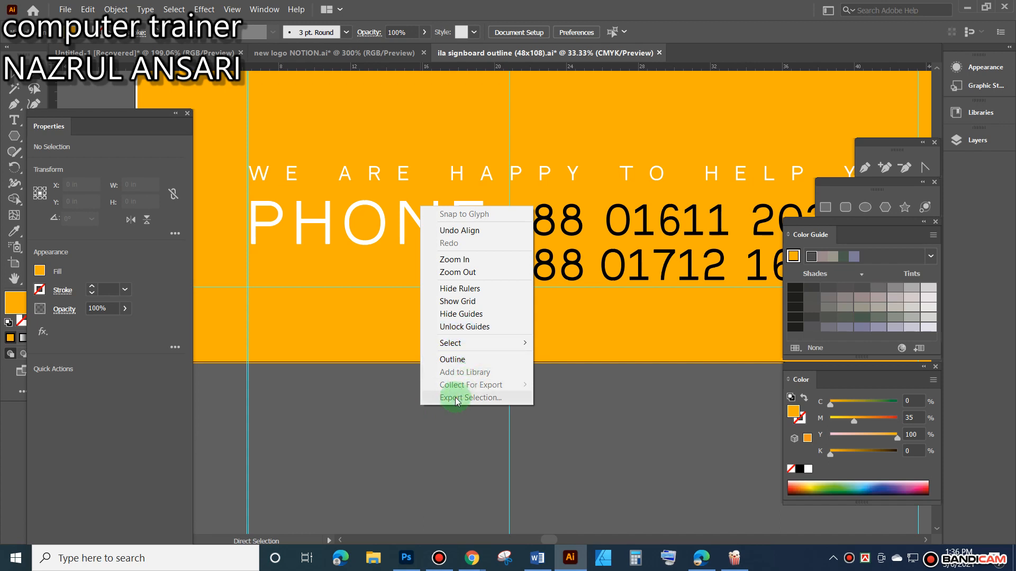
{"action": "left_click", "coordinate": [446, 433]}
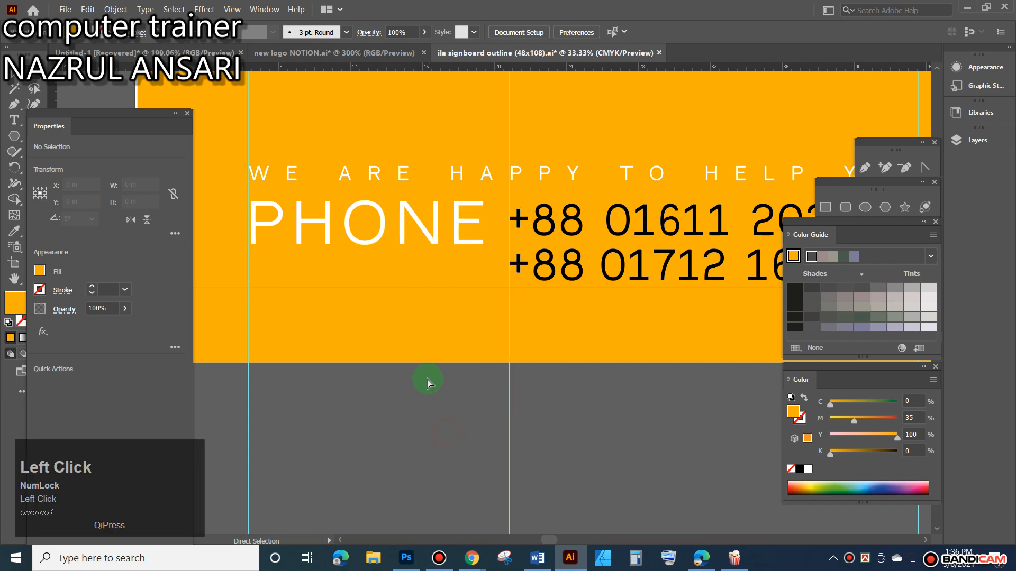
{"action": "right_click", "coordinate": [427, 379]}
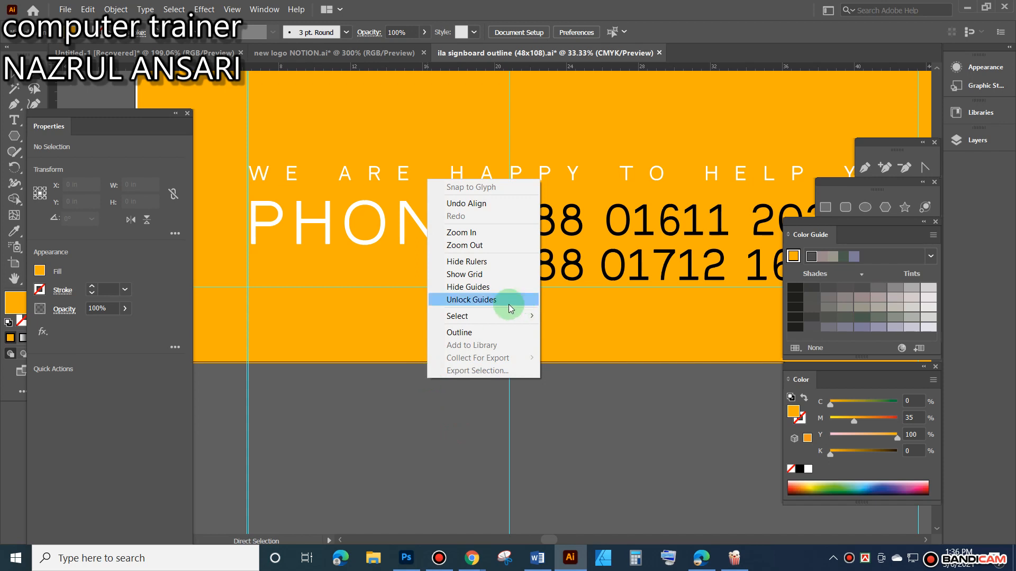
{"action": "left_click", "coordinate": [479, 299]}
{"action": "left_click_drag", "start_coordinate": [486, 426], "coordinate": [623, 493]}
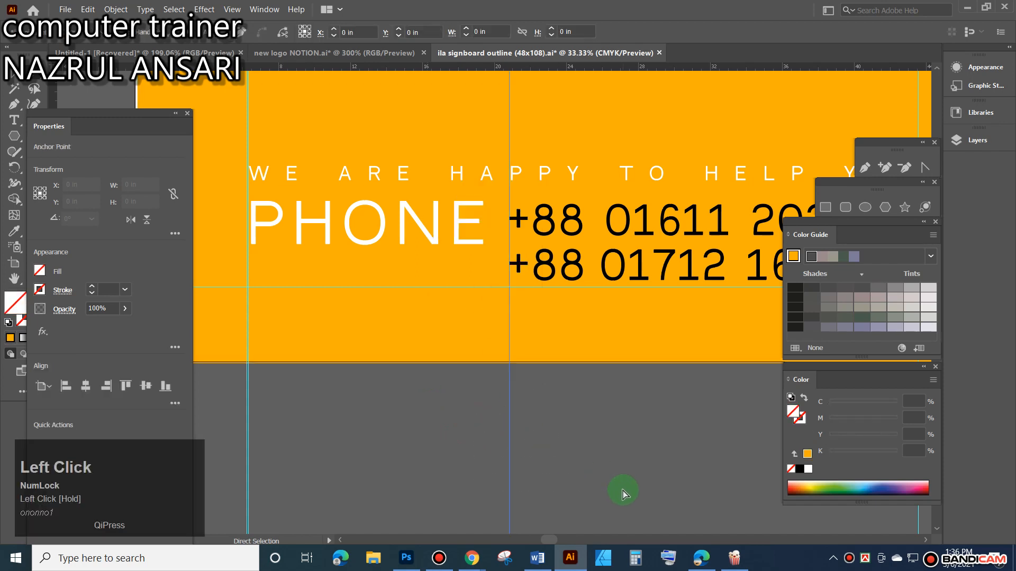
{"action": "left_click", "coordinate": [615, 451]}
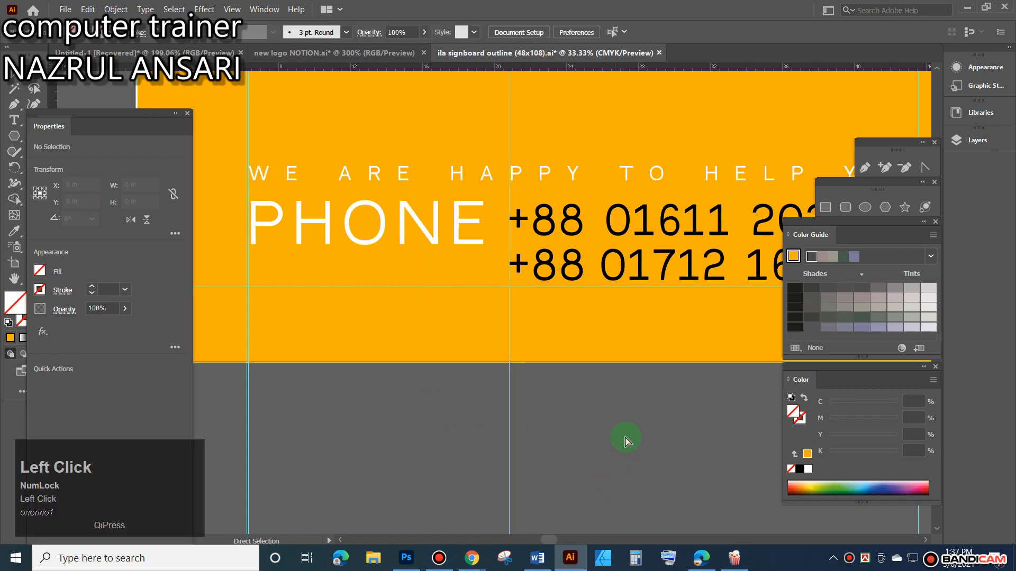
With the whole artboard in view, try to left-align the horizontal guides using Direct Selection.
{"action": "scroll", "coordinate": [586, 221], "scroll_direction": "down", "scroll_amount": 5}
{"action": "scroll", "coordinate": [586, 221], "scroll_direction": "down", "scroll_amount": 1}
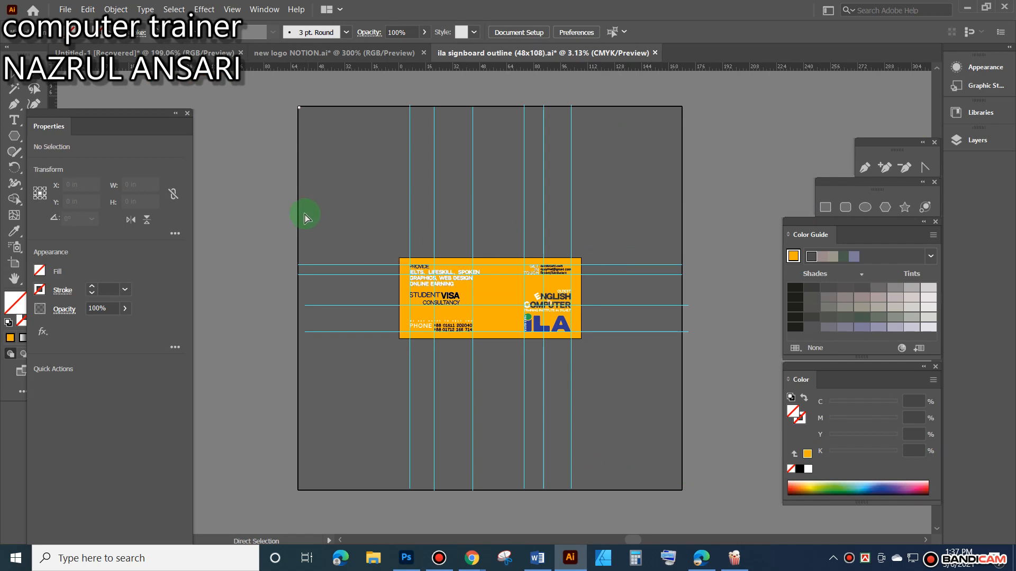
{"action": "left_click_drag", "start_coordinate": [318, 199], "coordinate": [647, 207]}
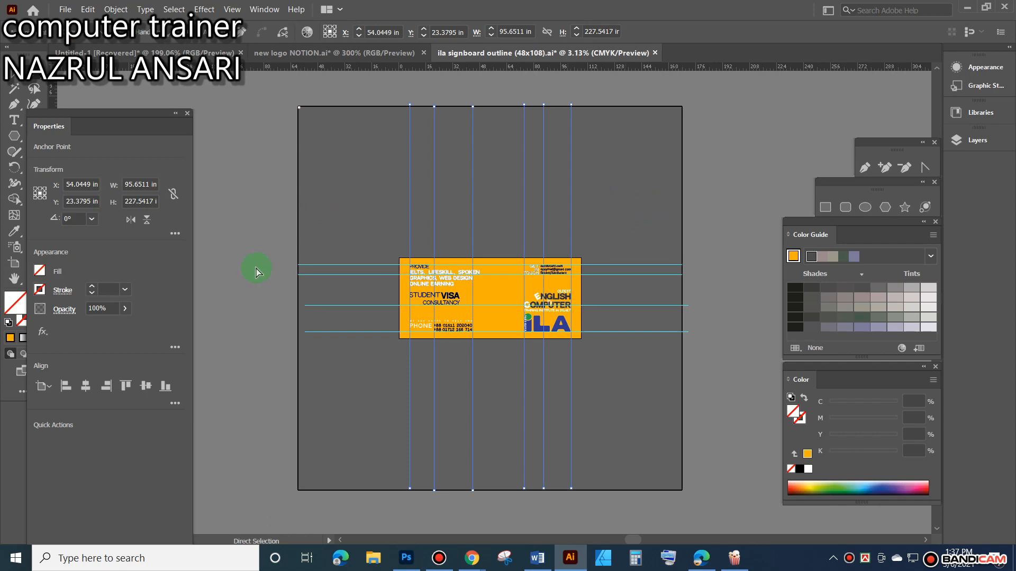
{"action": "left_click_drag", "start_coordinate": [356, 197], "coordinate": [351, 420]}
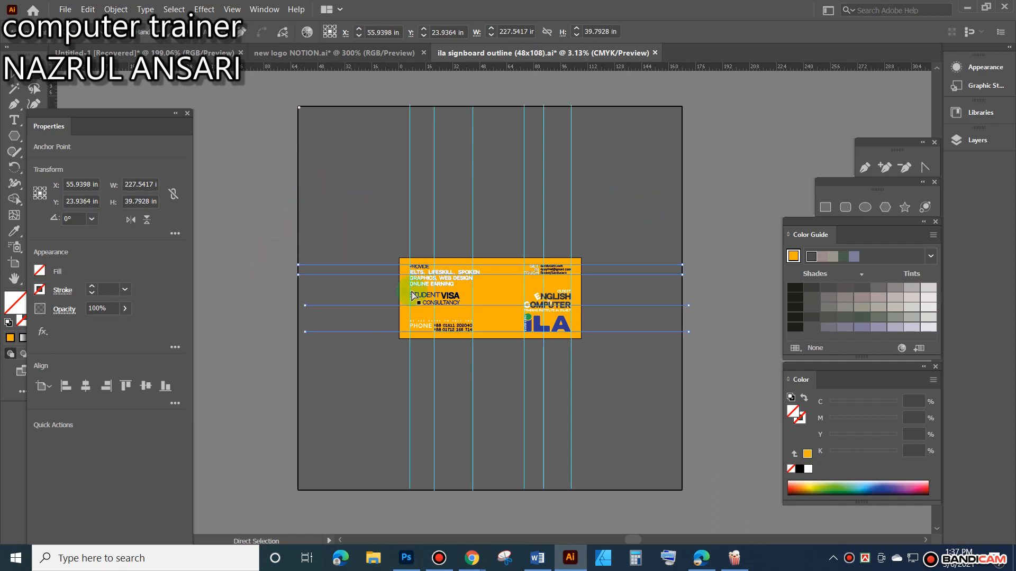
{"action": "left_click", "coordinate": [65, 387]}
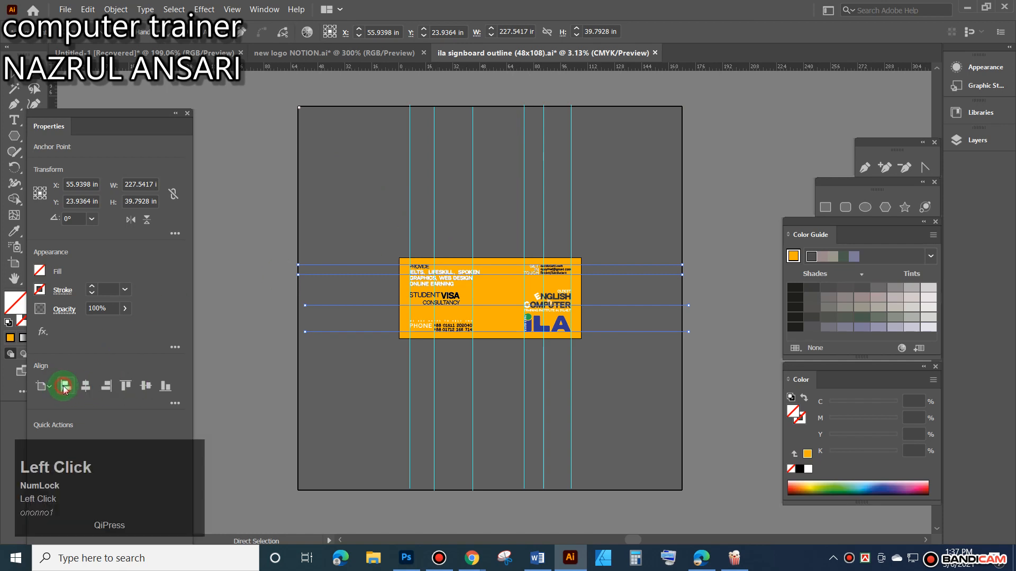
{"action": "left_click", "coordinate": [345, 379]}
Select the four horizontal guides as whole paths with the Selection tool and align their left ends.
{"action": "left_click", "coordinate": [339, 188]}
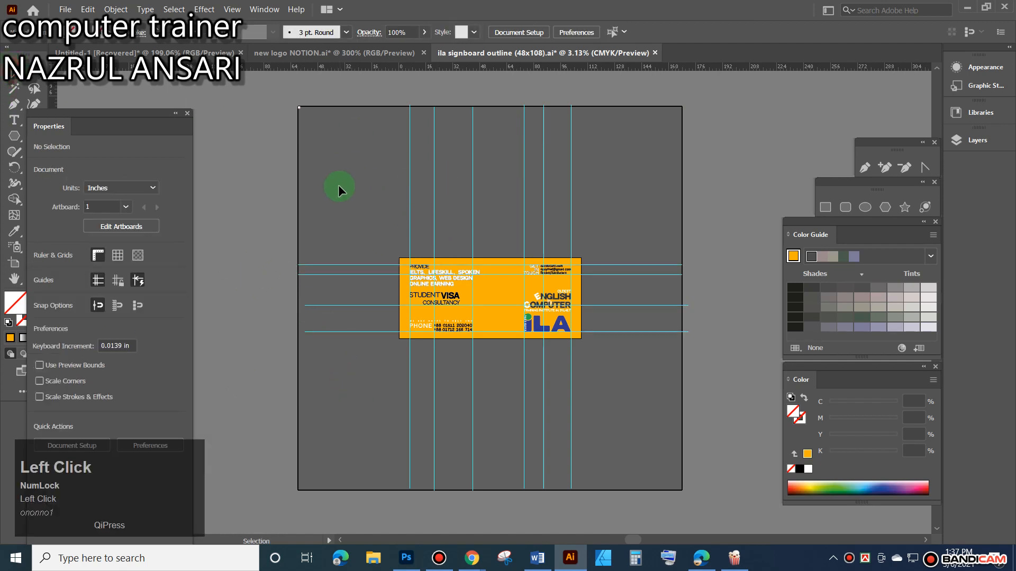
{"action": "left_click_drag", "start_coordinate": [342, 420], "coordinate": [338, 420]}
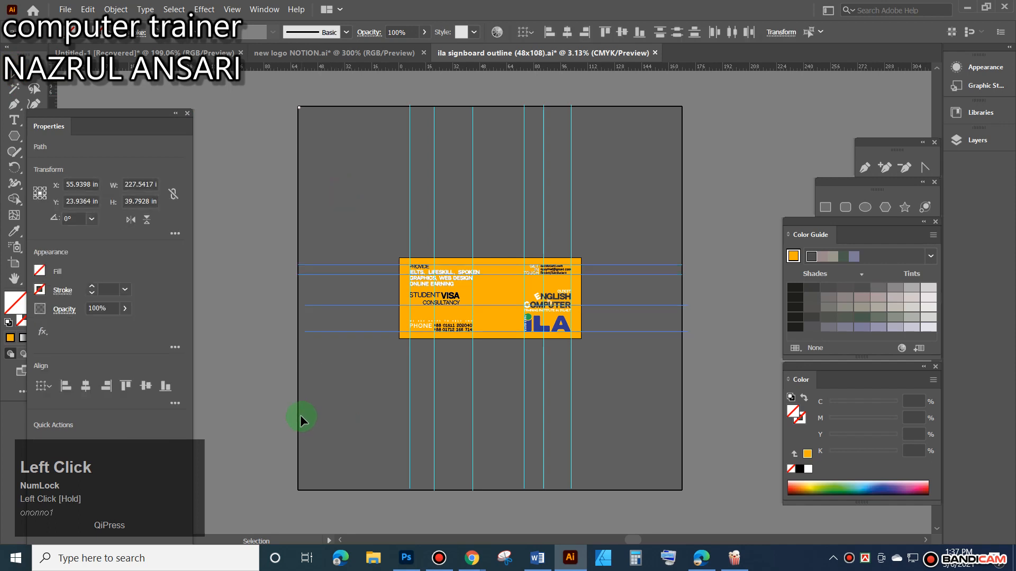
{"action": "left_click", "coordinate": [65, 399]}
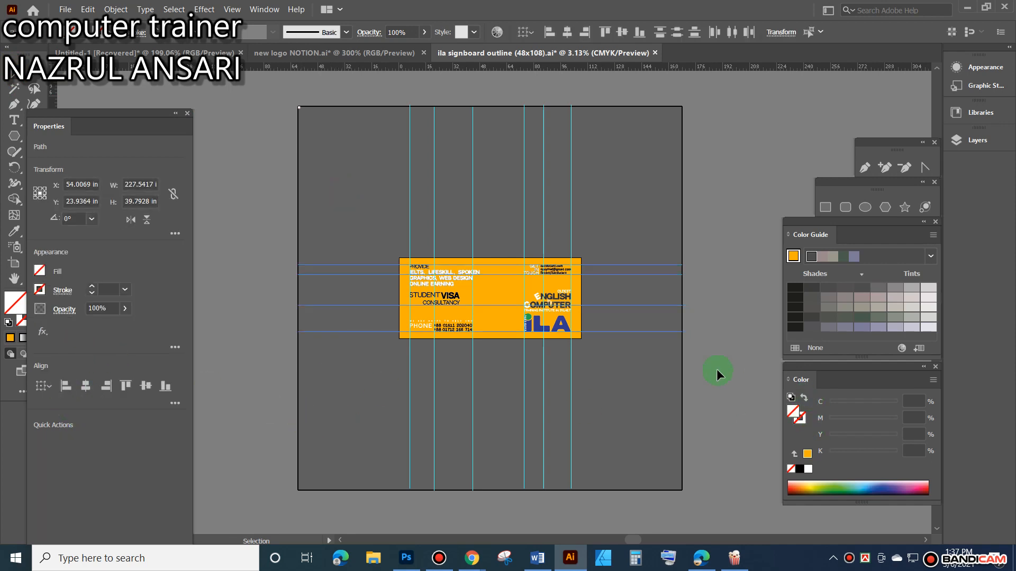
{"action": "left_click", "coordinate": [651, 364]}
Move the second vertical guide from the right out of line, top-align the three rightmost vertical guides, and undo these changes.
{"action": "left_click", "coordinate": [651, 184]}
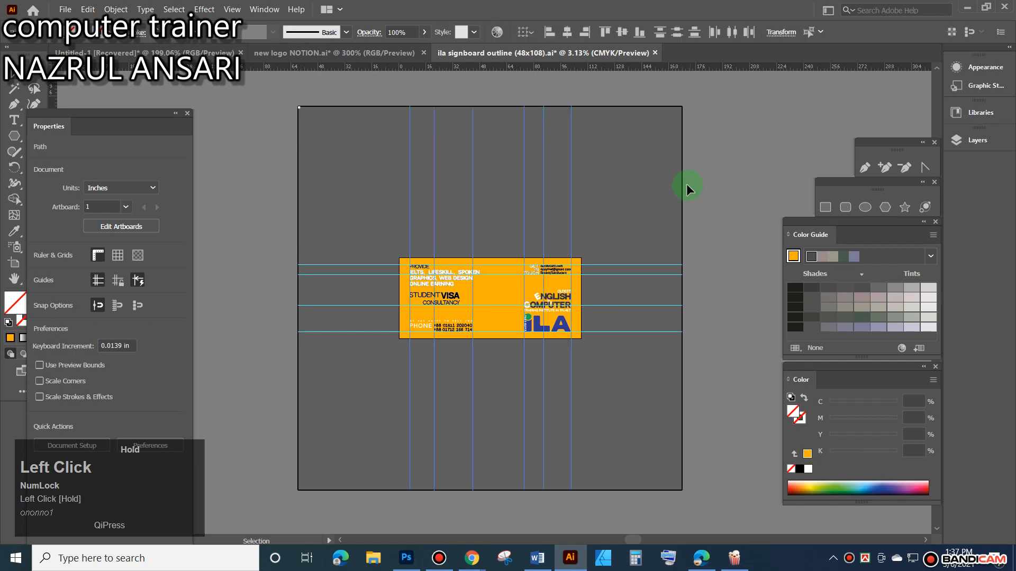
{"action": "left_click", "coordinate": [646, 193]}
{"action": "left_click_drag", "start_coordinate": [544, 172], "coordinate": [547, 202]}
{"action": "left_click_drag", "start_coordinate": [508, 172], "coordinate": [643, 206]}
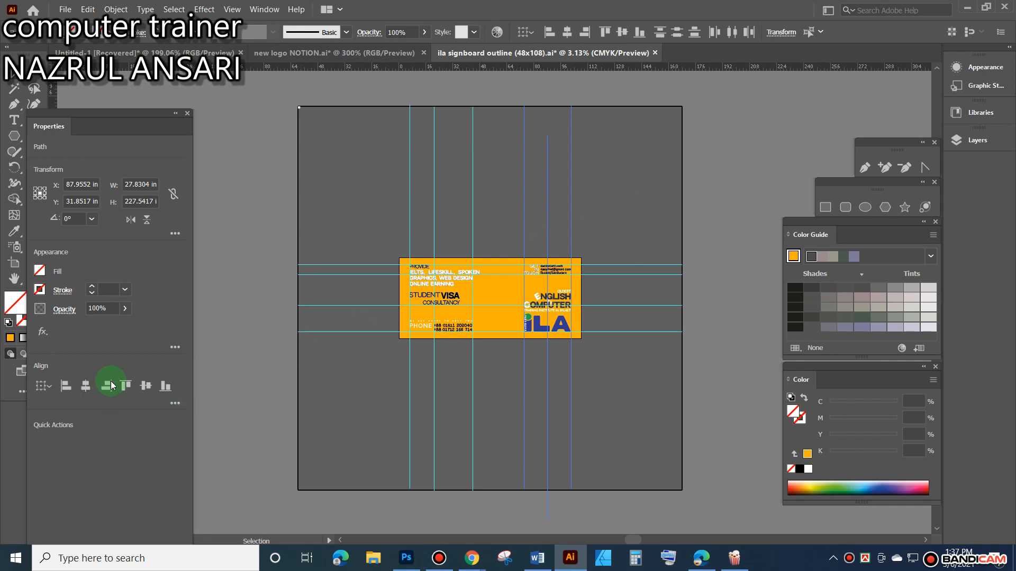
{"action": "left_click", "coordinate": [125, 386]}
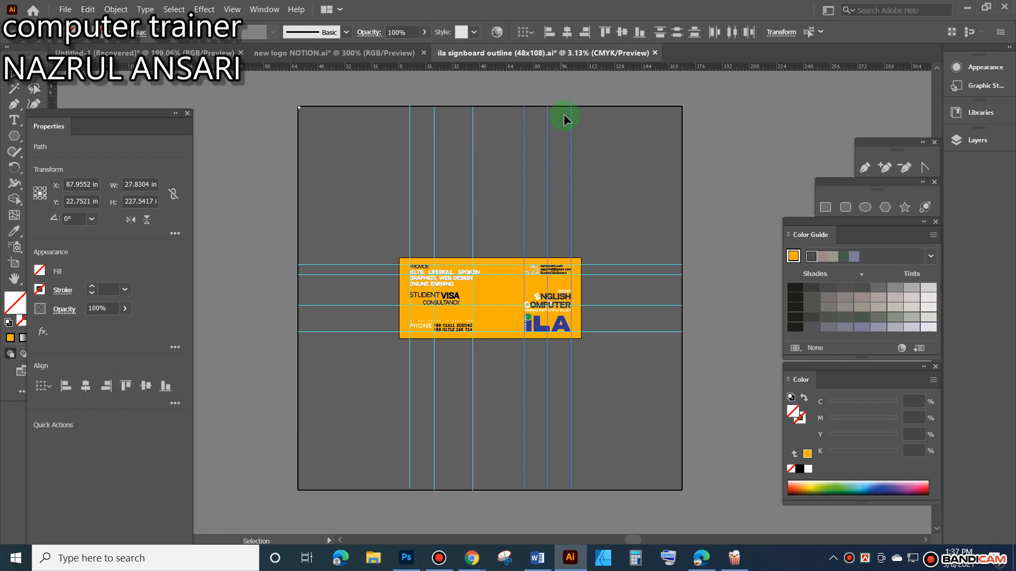
{"action": "key", "text": "ctrl+z"}
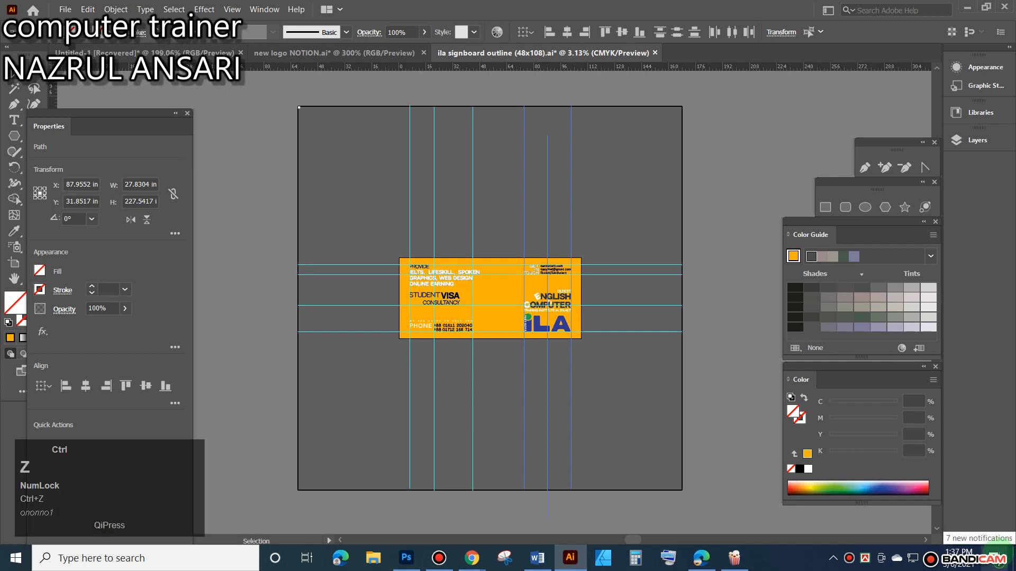
{"action": "left_click", "coordinate": [616, 429]}
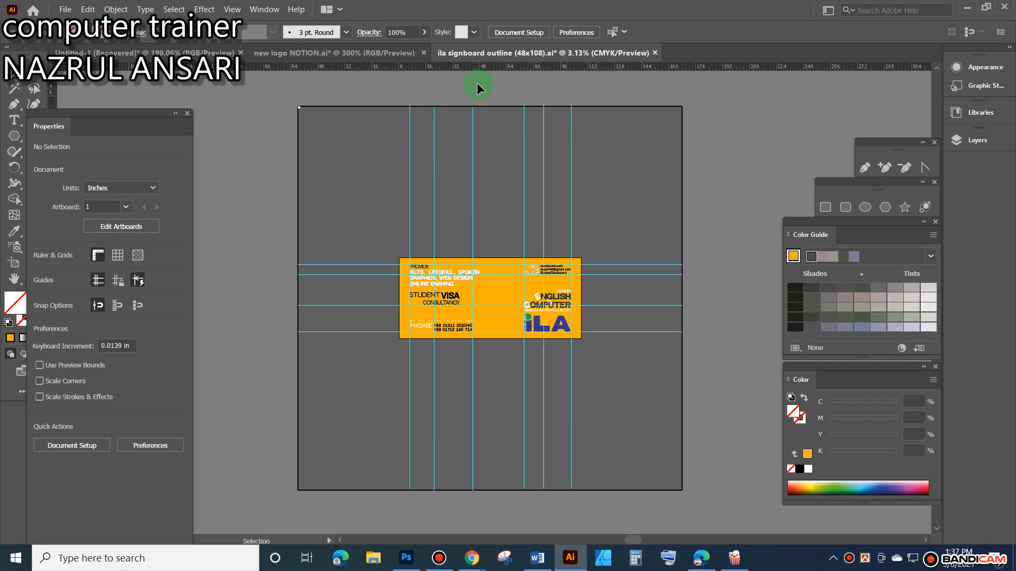
Select all six vertical guides and align their top ends, and check the horizontal guides by selecting them together.
{"action": "left_click_drag", "start_coordinate": [350, 132], "coordinate": [694, 145]}
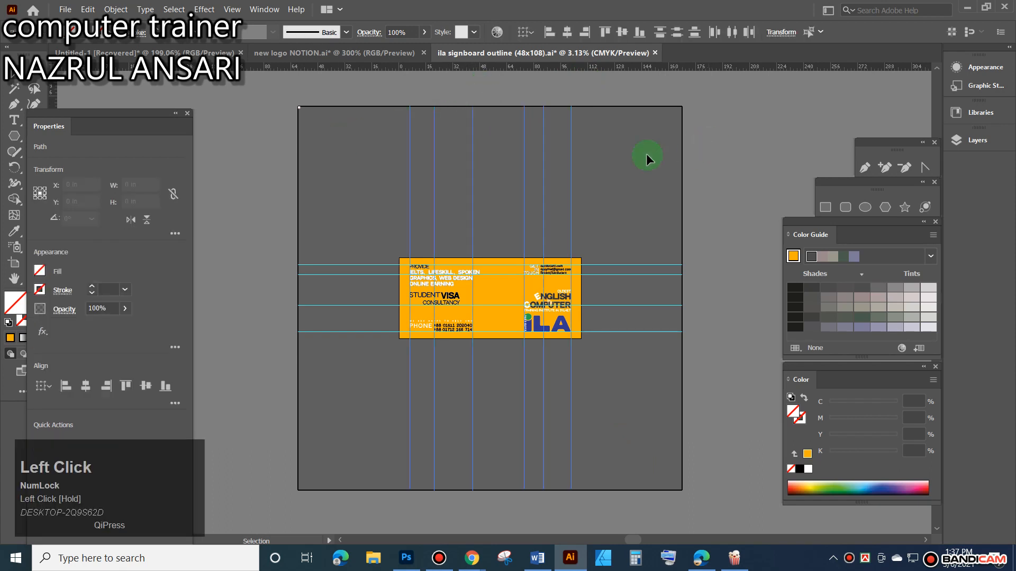
{"action": "left_click", "coordinate": [127, 386]}
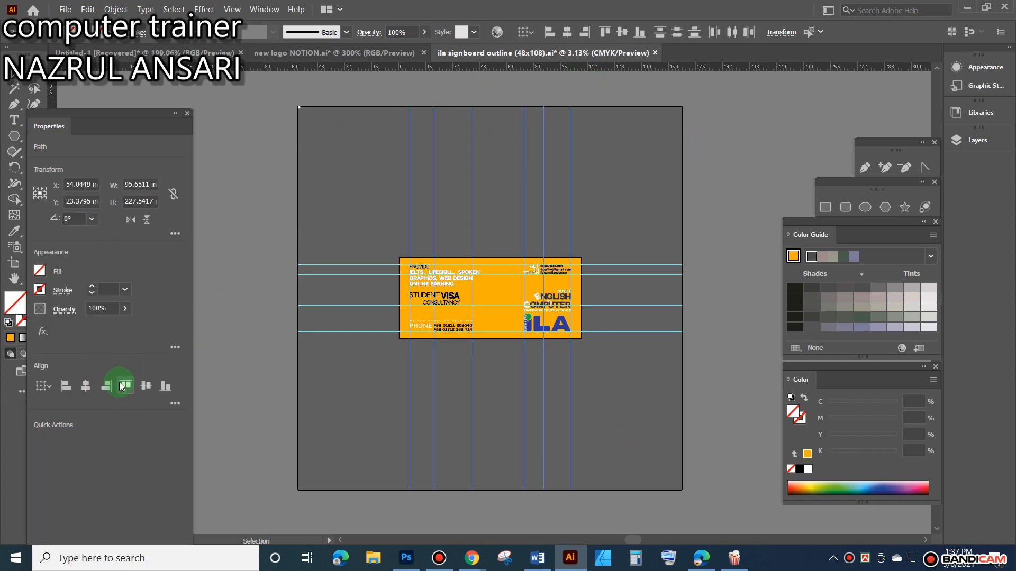
{"action": "left_click_drag", "start_coordinate": [324, 222], "coordinate": [328, 359]}
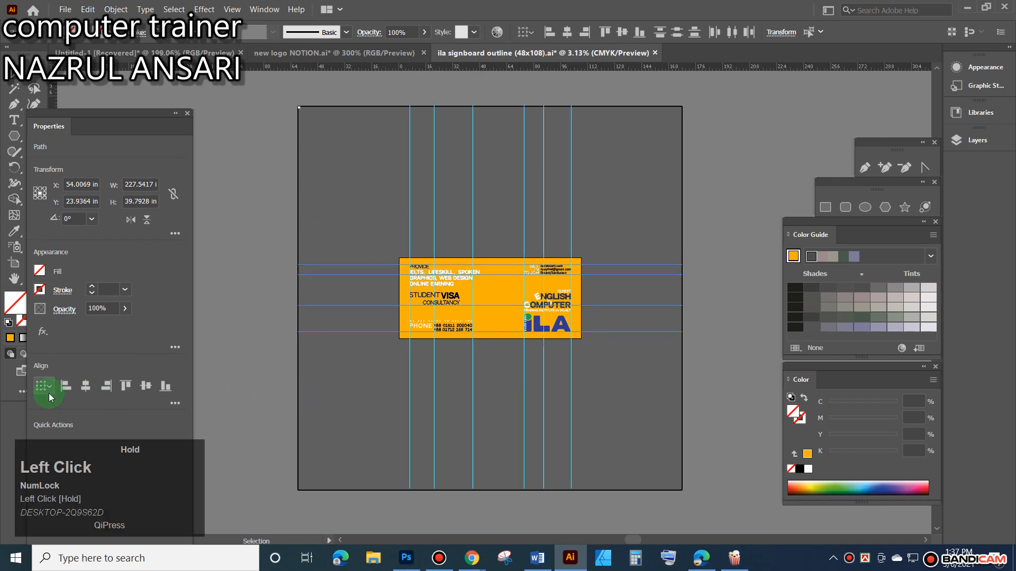
{"action": "left_click", "coordinate": [344, 404]}
Place a horizontal guide above the signboard and move it freely to about X 77.84 in, Y -28.39 in.
{"action": "left_click_drag", "start_coordinate": [326, 62], "coordinate": [354, 140]}
{"action": "left_click_drag", "start_coordinate": [389, 186], "coordinate": [402, 186]}
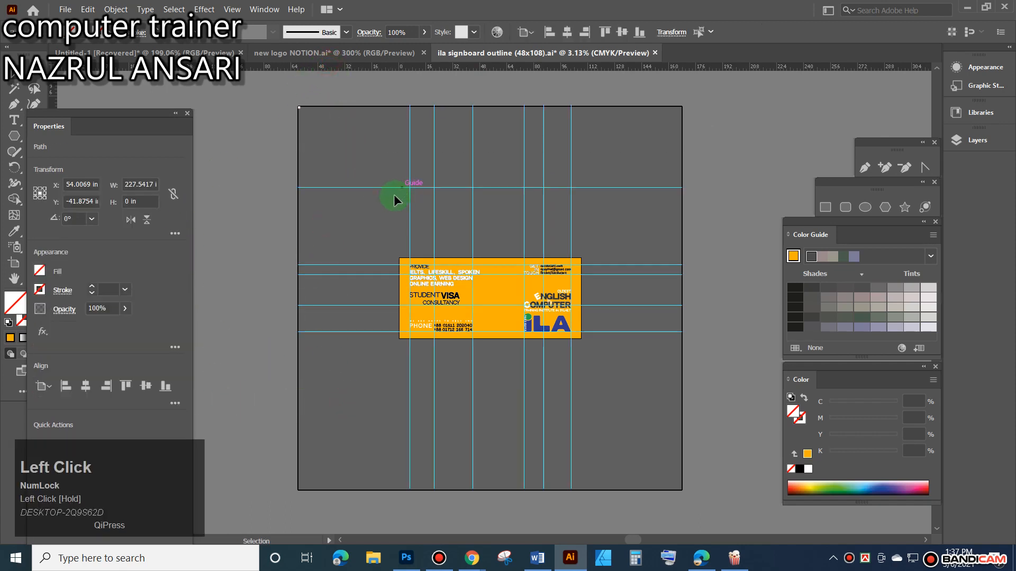
{"action": "left_click_drag", "start_coordinate": [335, 188], "coordinate": [377, 209]}
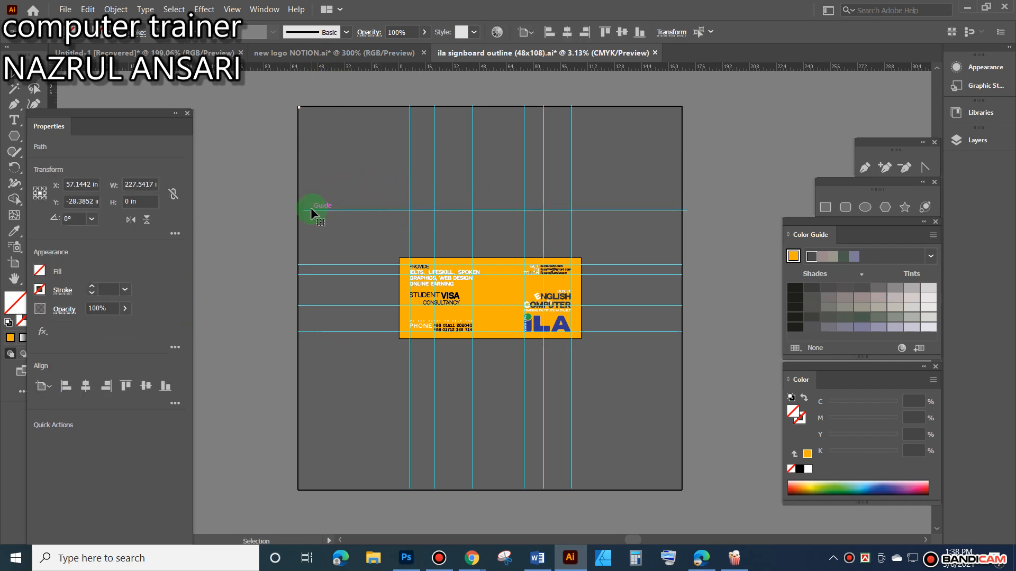
{"action": "left_click_drag", "start_coordinate": [307, 208], "coordinate": [343, 211]}
{"action": "left_click", "coordinate": [783, 158]}
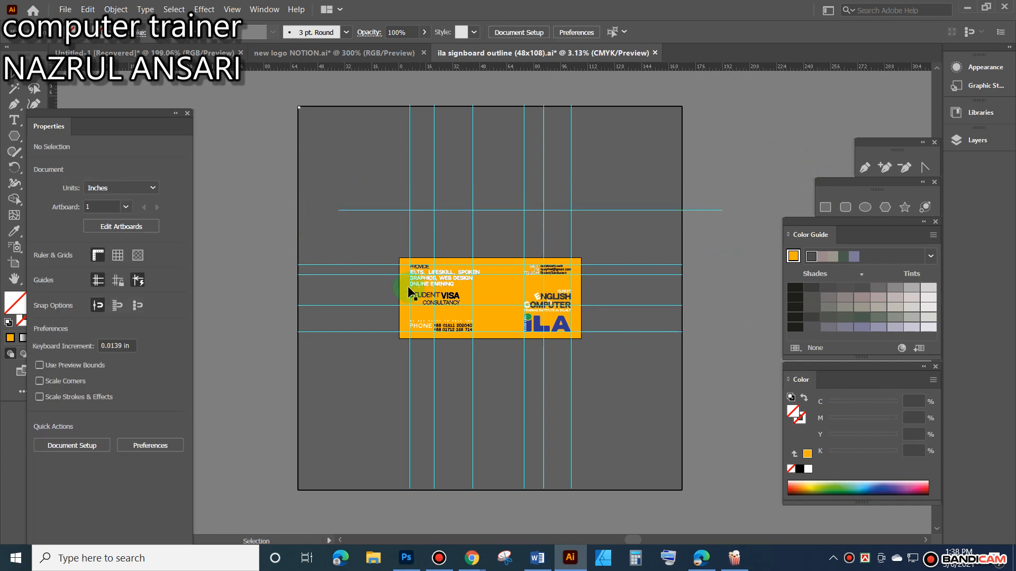
{"action": "left_click", "coordinate": [629, 210]}
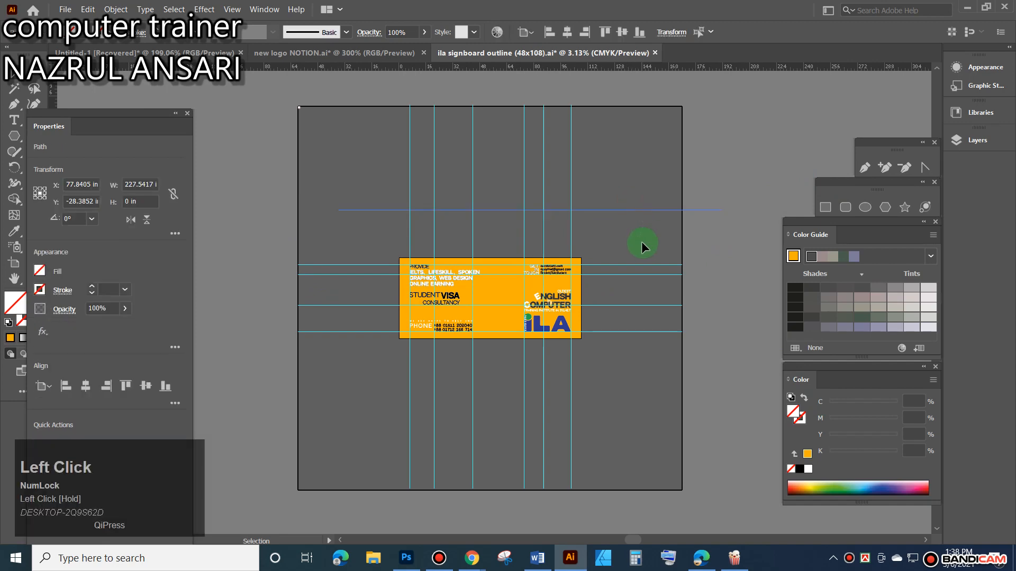
Examine how the signboard's text blocks and logo line up with the horizontal and vertical guides.
{"action": "scroll", "coordinate": [592, 370], "scroll_direction": "up", "scroll_amount": 3}
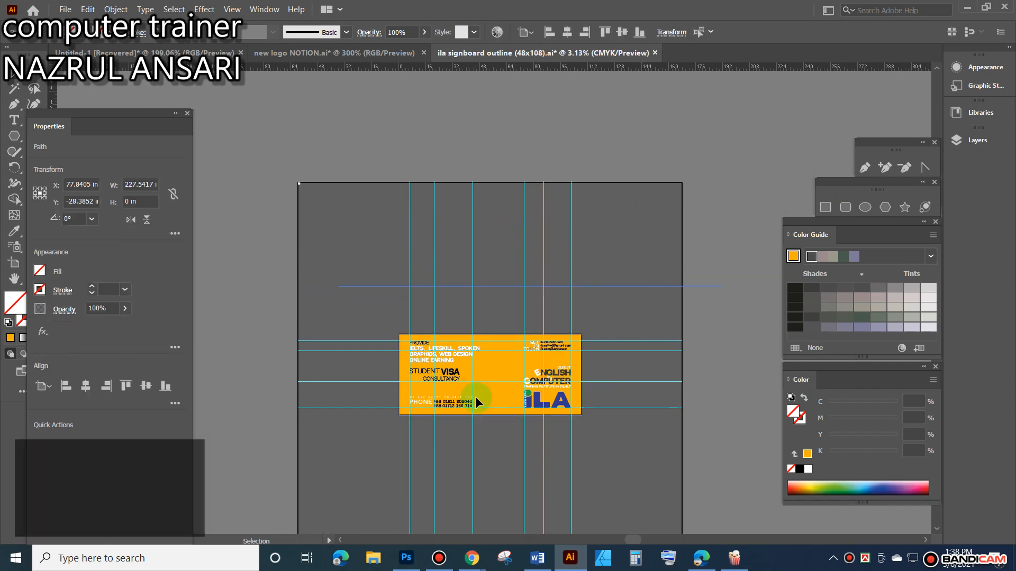
{"action": "scroll", "coordinate": [476, 396], "scroll_direction": "up", "scroll_amount": 5}
{"action": "left_click_drag", "start_coordinate": [606, 227], "coordinate": [754, 385]}
{"action": "left_click_drag", "start_coordinate": [859, 395], "coordinate": [404, 317]}
{"action": "left_click_drag", "start_coordinate": [954, 342], "coordinate": [368, 285]}
{"action": "left_click_drag", "start_coordinate": [524, 244], "coordinate": [523, 247]}
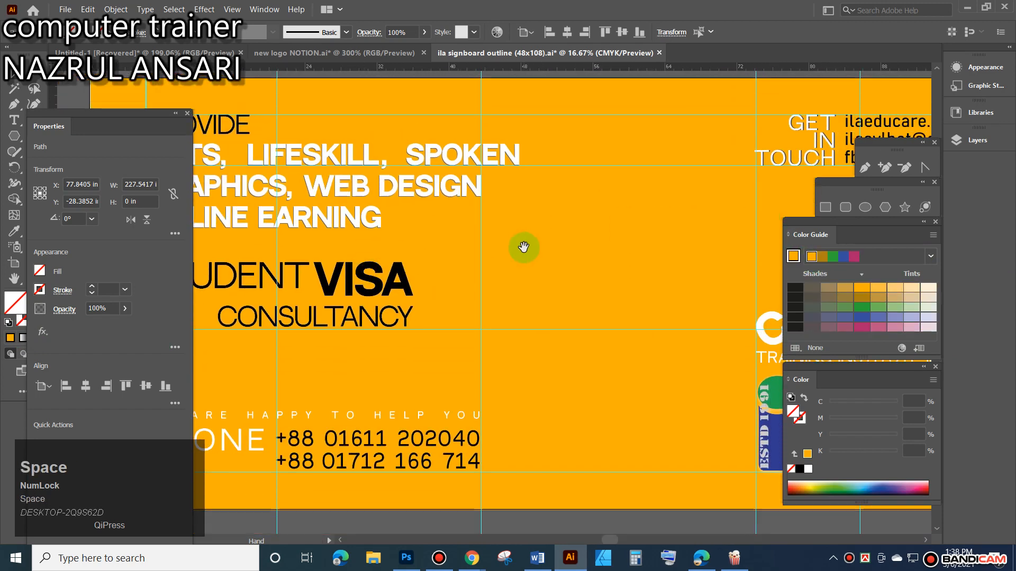
{"action": "scroll", "coordinate": [522, 245], "scroll_direction": "down", "scroll_amount": 3}
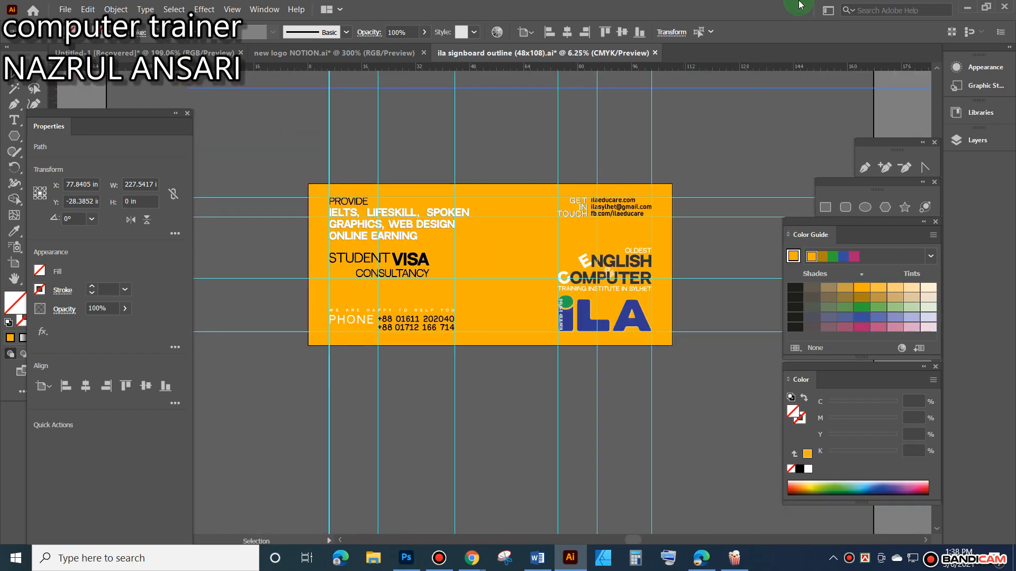
Switch to Photoshop, delete the LOREM IPSUM text layer and move the Clone Source panel further from the face.
{"action": "left_click", "coordinate": [406, 558]}
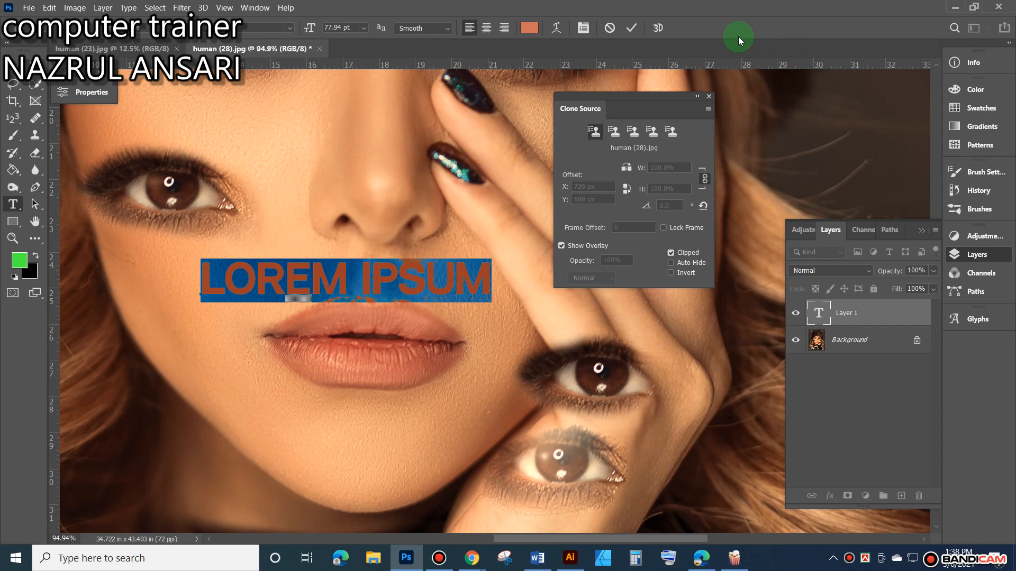
{"action": "left_click", "coordinate": [14, 53]}
{"action": "key", "text": "Delete"}
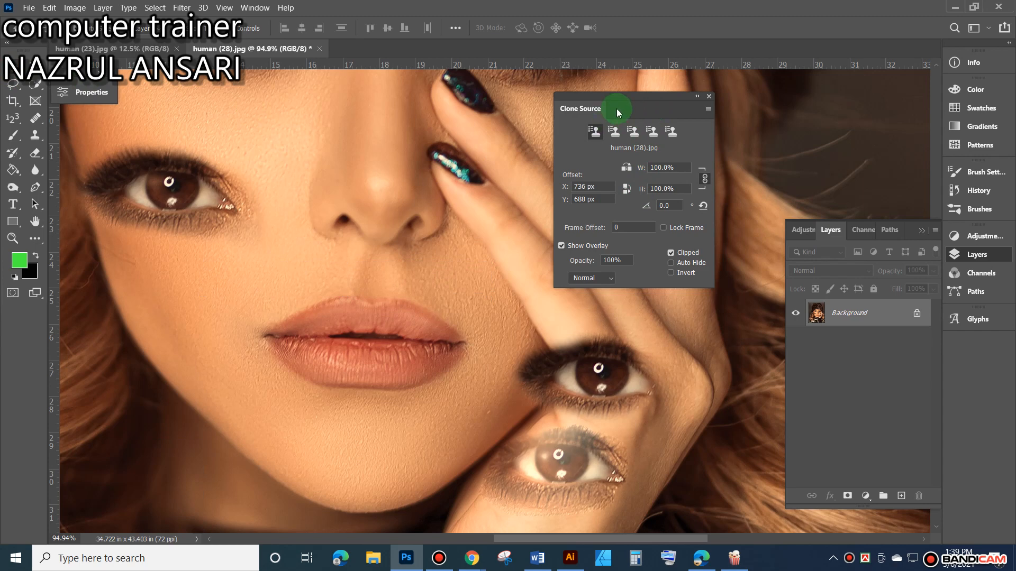
{"action": "left_click_drag", "start_coordinate": [629, 97], "coordinate": [679, 88]}
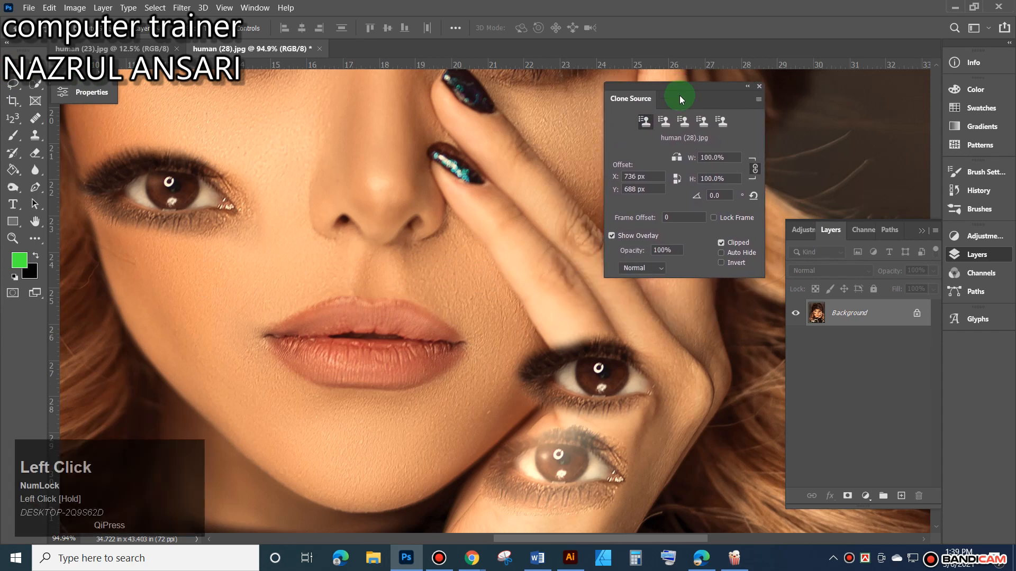
Activate the Healing Brush tool and sample the iris of the cloned eye on the cheek as the clone source.
{"action": "left_click", "coordinate": [36, 122]}
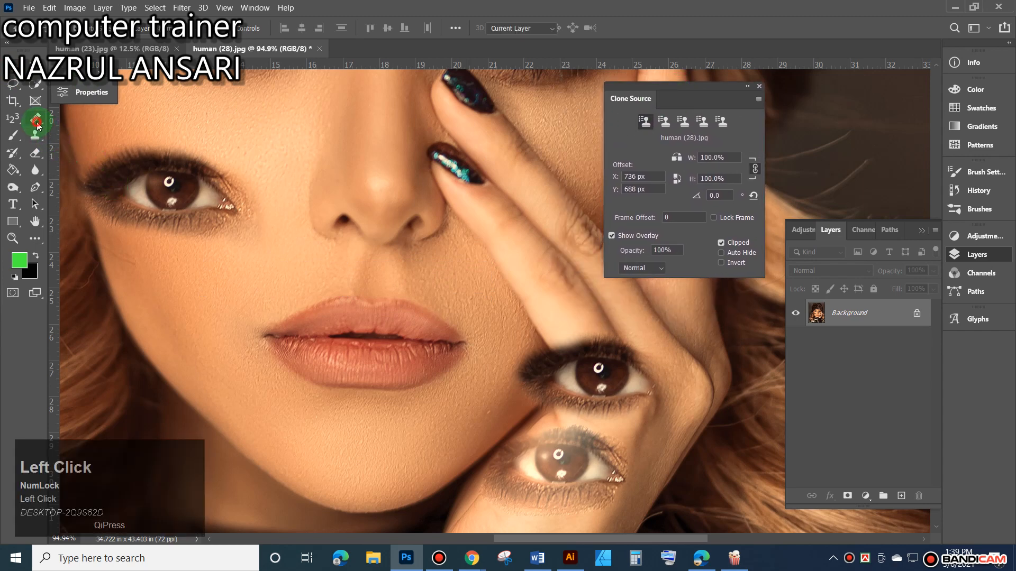
{"action": "left_click", "coordinate": [82, 130]}
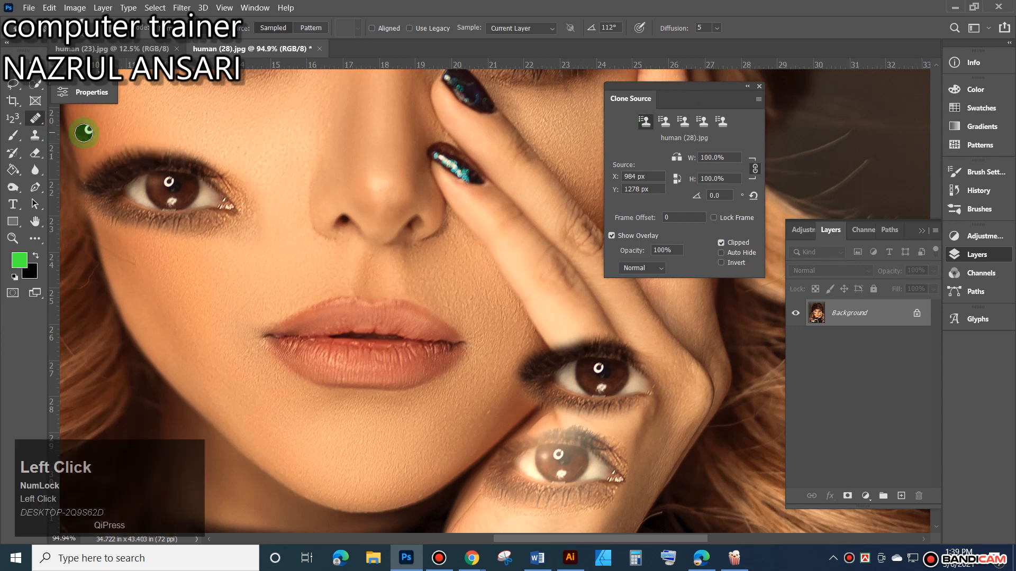
{"action": "left_click", "coordinate": [339, 229]}
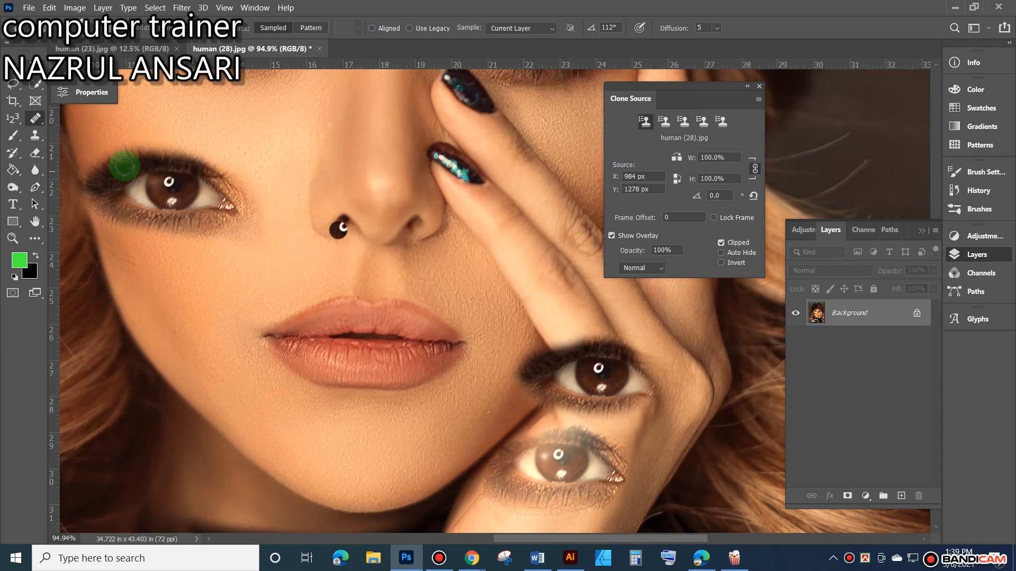
{"action": "left_click", "coordinate": [36, 122]}
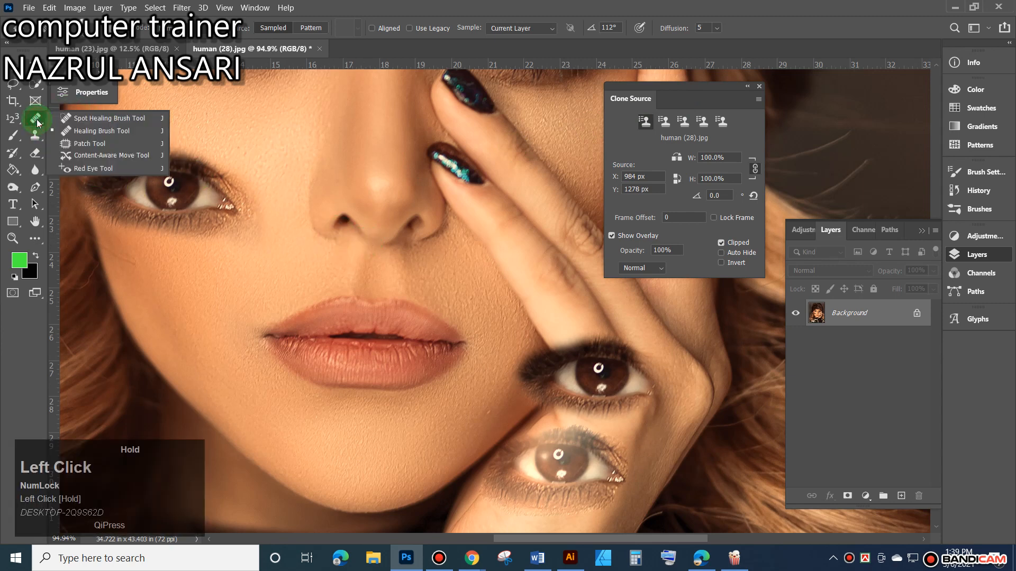
{"action": "left_click_drag", "start_coordinate": [36, 122], "coordinate": [90, 130]}
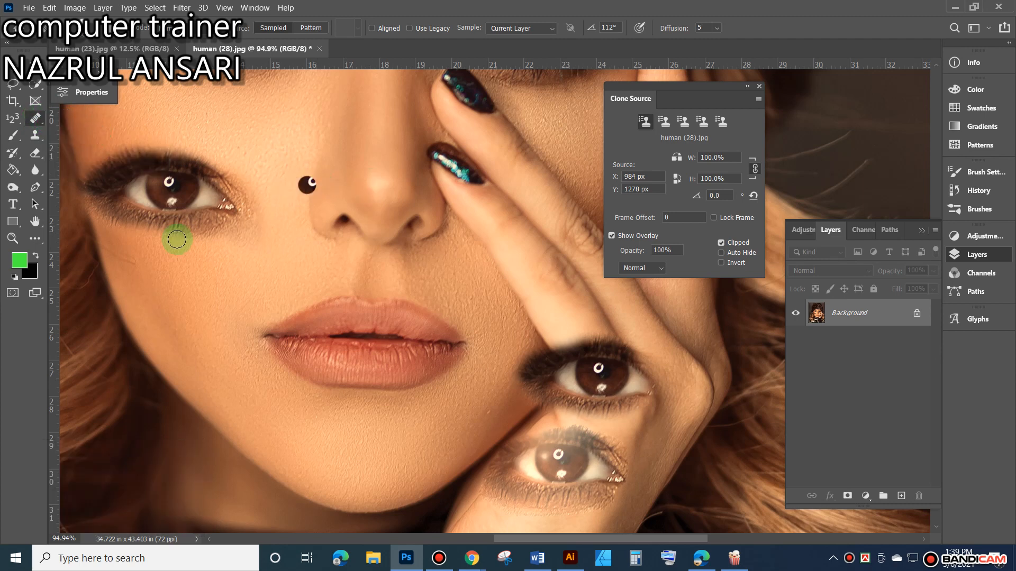
{"action": "left_click", "coordinate": [169, 195], "text": "alt"}
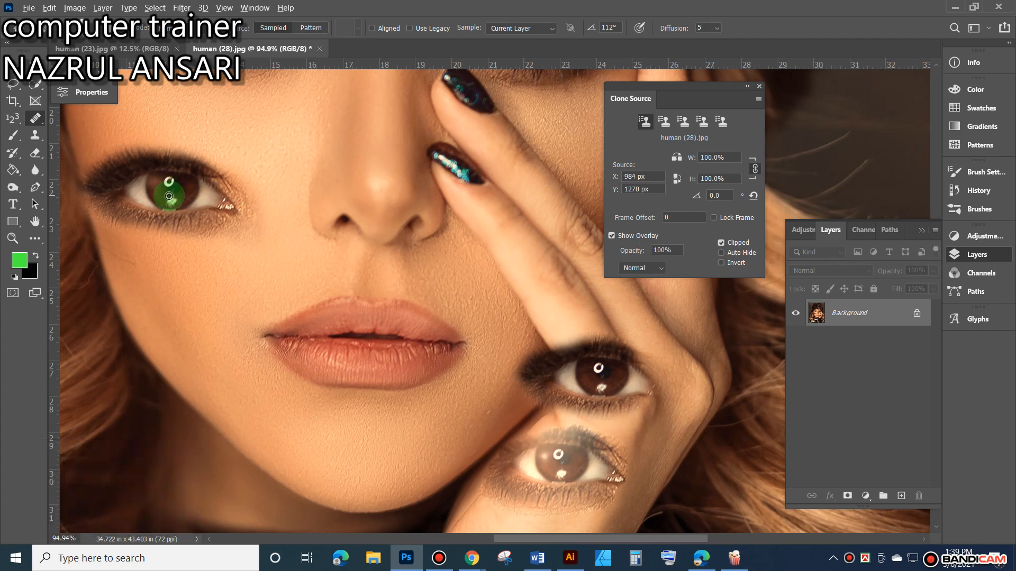
{"action": "left_click", "coordinate": [169, 196], "text": "alt"}
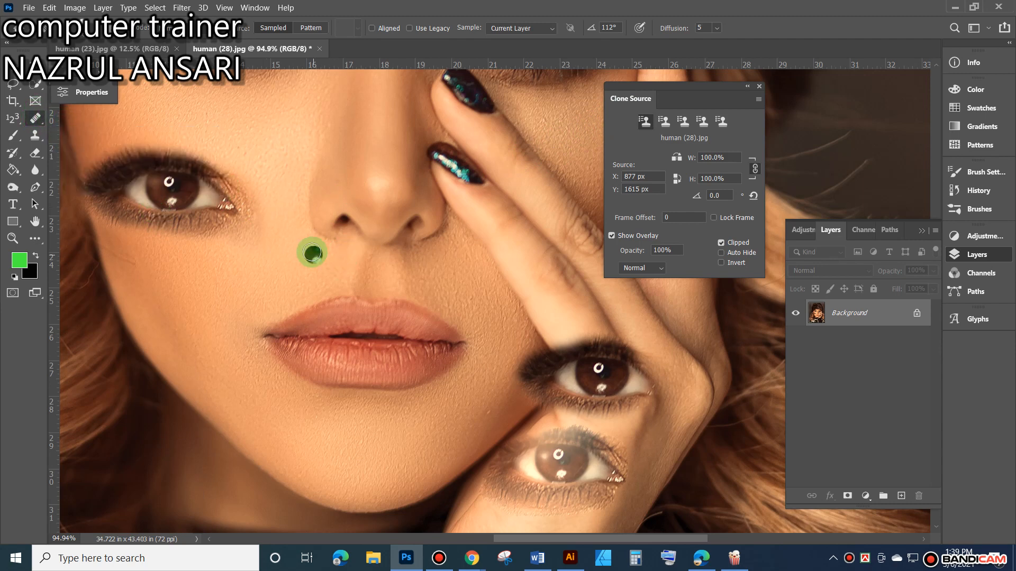
Try painting the sampled eye onto the lower face and chin with the Healing Brush, and undo the strokes.
{"action": "left_click", "coordinate": [277, 258]}
{"action": "key", "text": "ctrl+z"}
{"action": "left_click", "coordinate": [331, 268]}
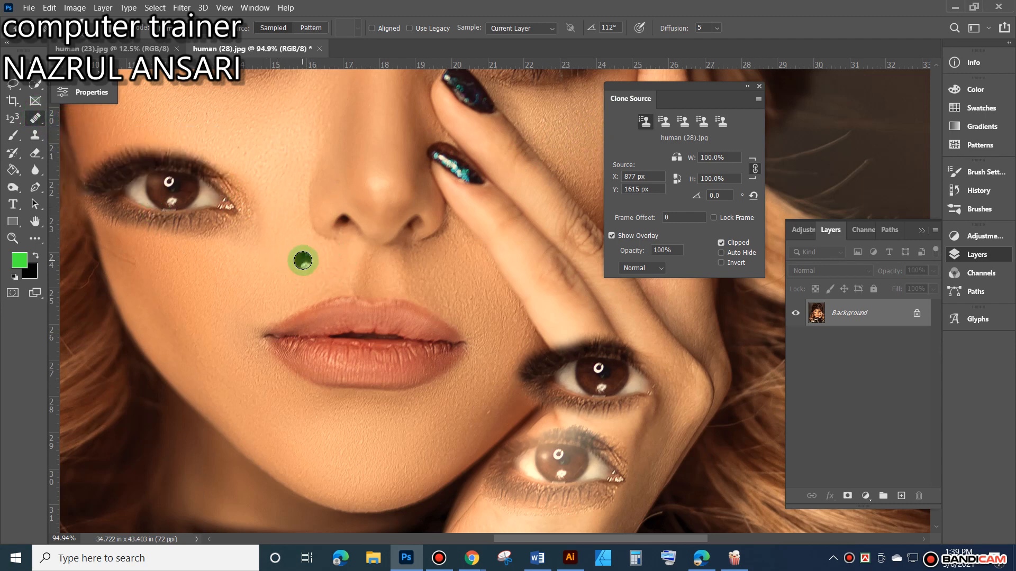
{"action": "left_click_drag", "start_coordinate": [297, 261], "coordinate": [348, 274]}
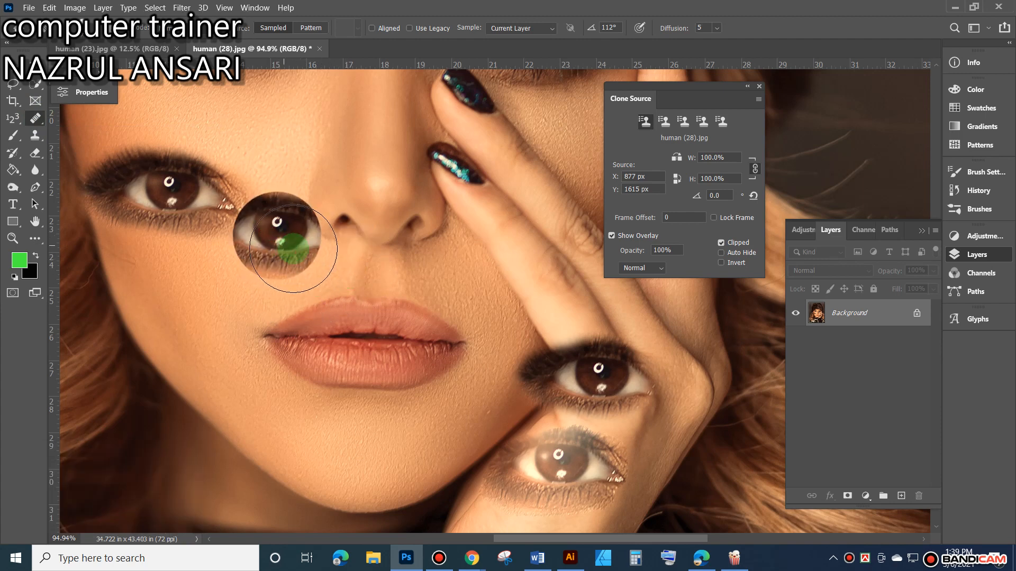
{"action": "left_click", "coordinate": [389, 280]}
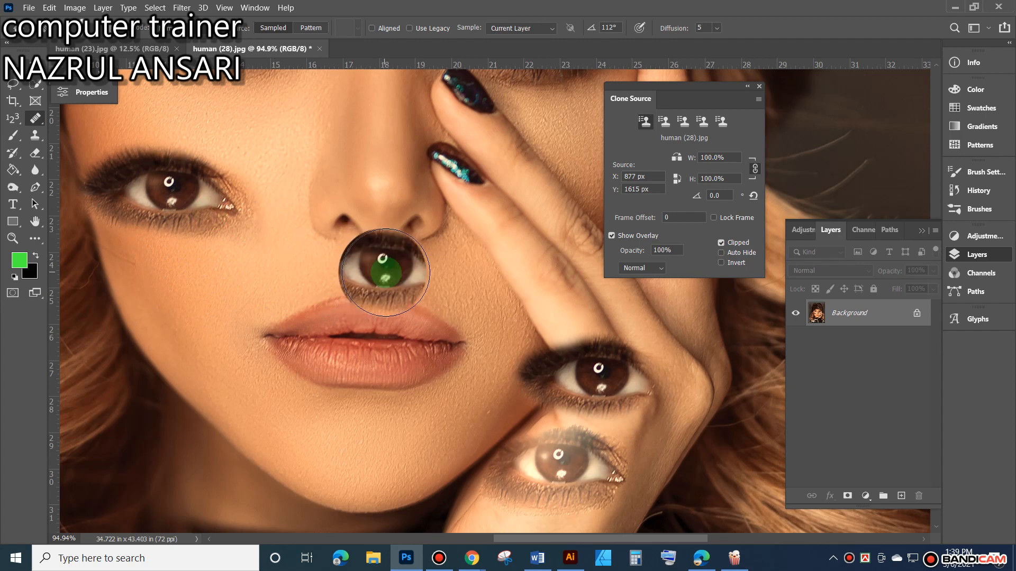
{"action": "left_click", "coordinate": [365, 341]}
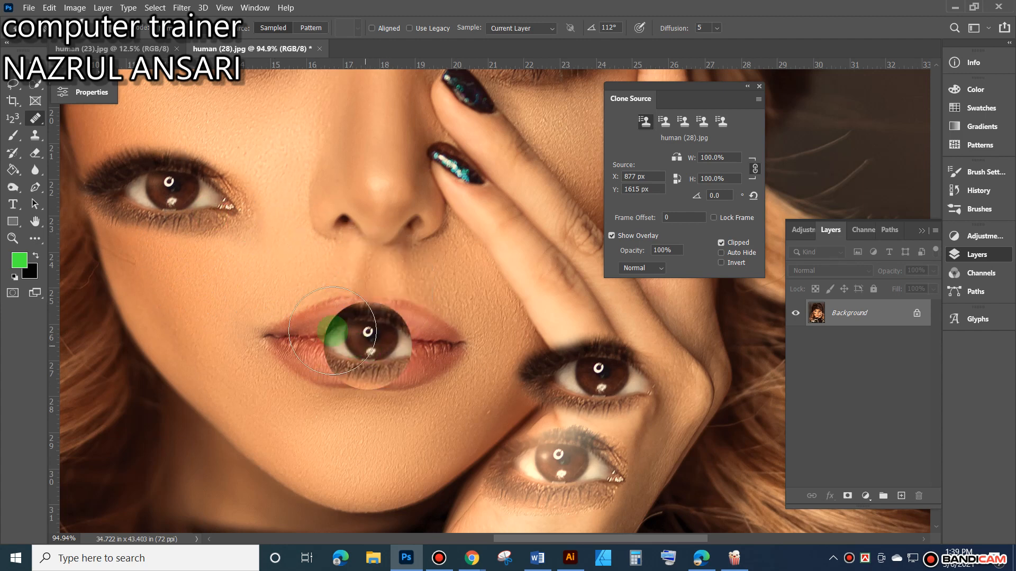
{"action": "left_click", "coordinate": [244, 301]}
{"action": "mouse_move", "coordinate": [354, 423]}
{"action": "left_mouse_down"}
{"action": "mouse_move", "coordinate": [393, 463]}
{"action": "mouse_move", "coordinate": [365, 473]}
{"action": "mouse_move", "coordinate": [328, 453]}
{"action": "mouse_move", "coordinate": [318, 433]}
{"action": "mouse_move", "coordinate": [341, 442]}
{"action": "left_mouse_up"}
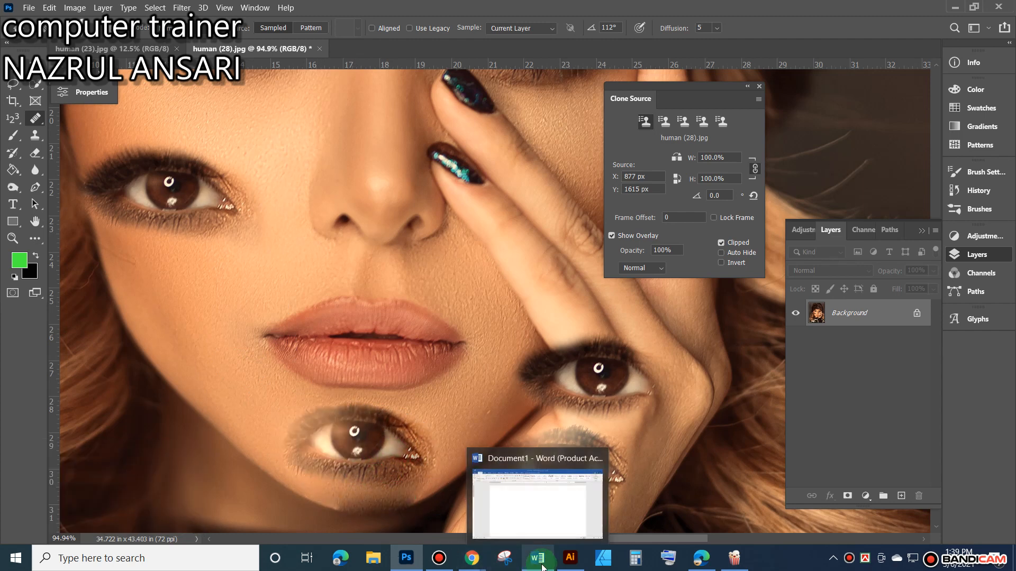
{"action": "key", "text": "ctrl+z"}
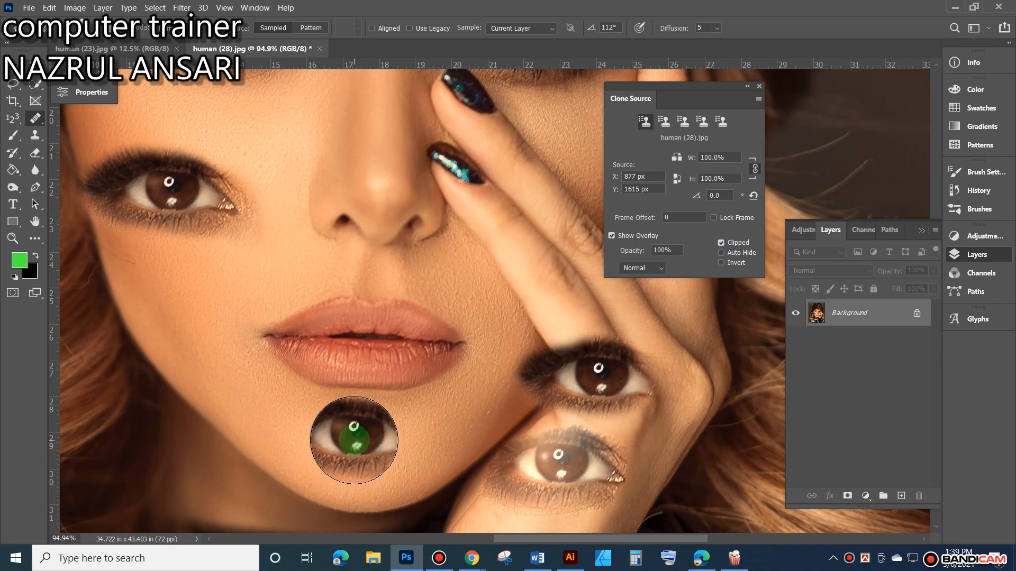
Try painting an unflipped copy of the eye over the fingers and the side of the nose, and undo it.
{"action": "left_click", "coordinate": [231, 209]}
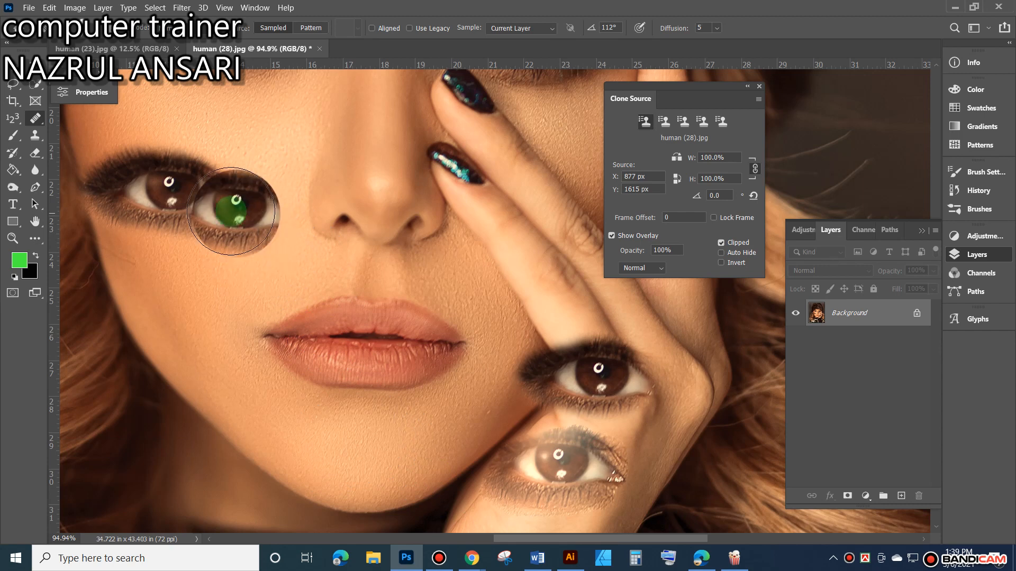
{"action": "key", "text": "ctrl+z"}
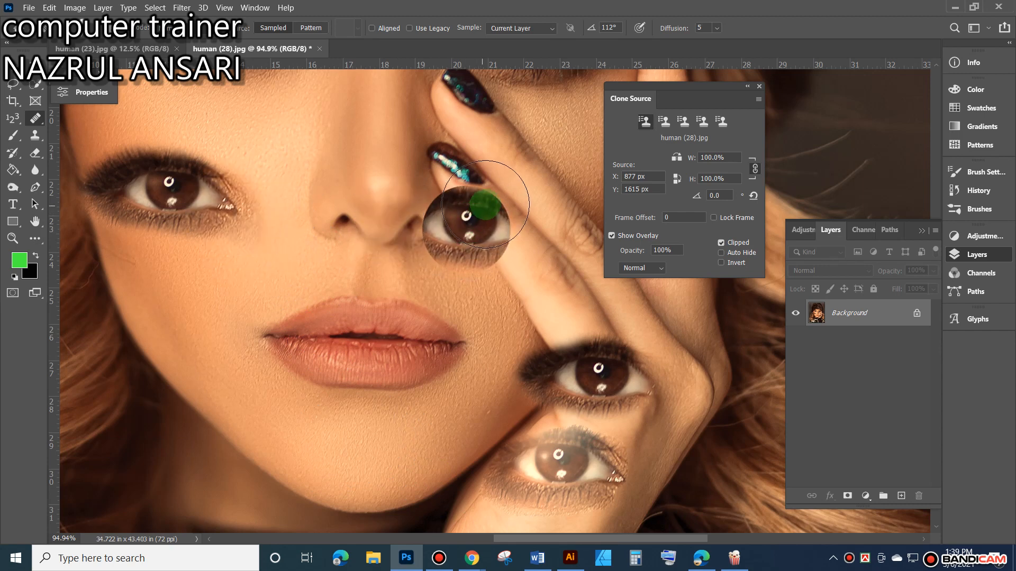
{"action": "mouse_move", "coordinate": [479, 201]}
{"action": "left_mouse_down"}
{"action": "mouse_move", "coordinate": [550, 228]}
{"action": "mouse_move", "coordinate": [525, 209]}
{"action": "mouse_move", "coordinate": [475, 198]}
{"action": "mouse_move", "coordinate": [438, 205]}
{"action": "mouse_move", "coordinate": [401, 237]}
{"action": "mouse_move", "coordinate": [397, 213]}
{"action": "mouse_move", "coordinate": [445, 209]}
{"action": "mouse_move", "coordinate": [573, 227]}
{"action": "mouse_move", "coordinate": [570, 207]}
{"action": "mouse_move", "coordinate": [471, 176]}
{"action": "mouse_move", "coordinate": [404, 199]}
{"action": "left_mouse_up"}
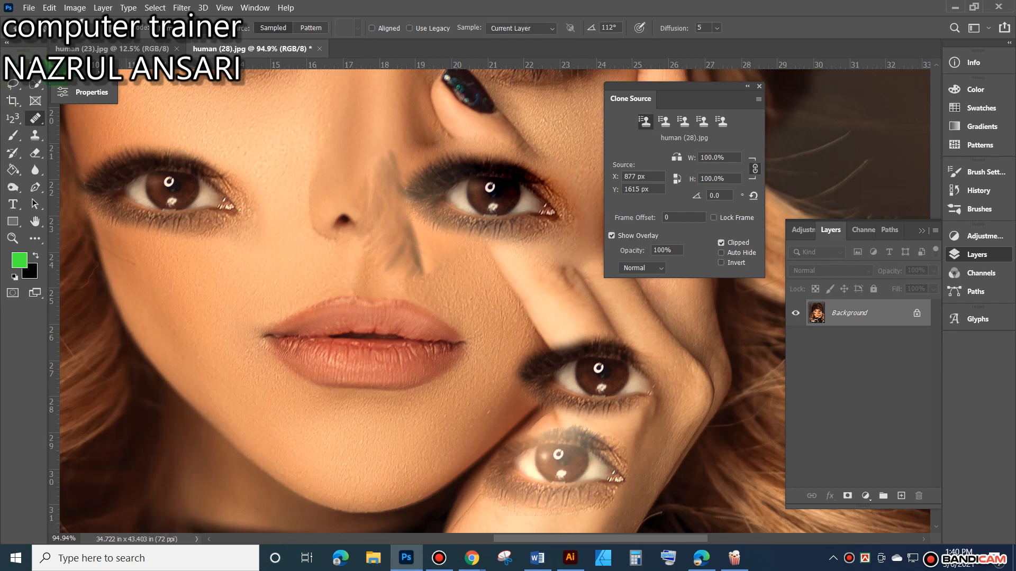
{"action": "key", "text": "v"}
{"action": "left_click", "coordinate": [548, 208]}
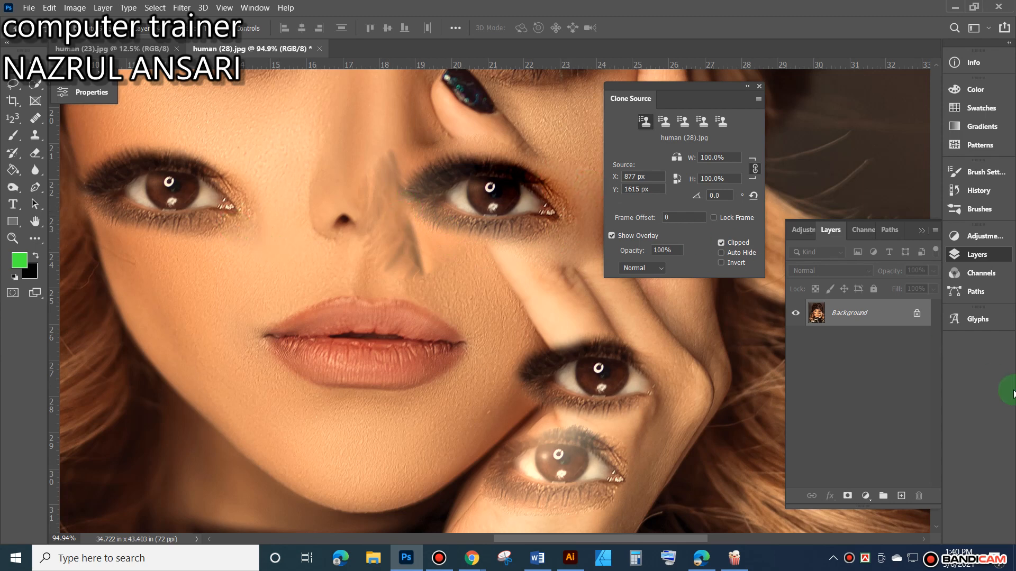
{"action": "key", "text": "ctrl+z"}
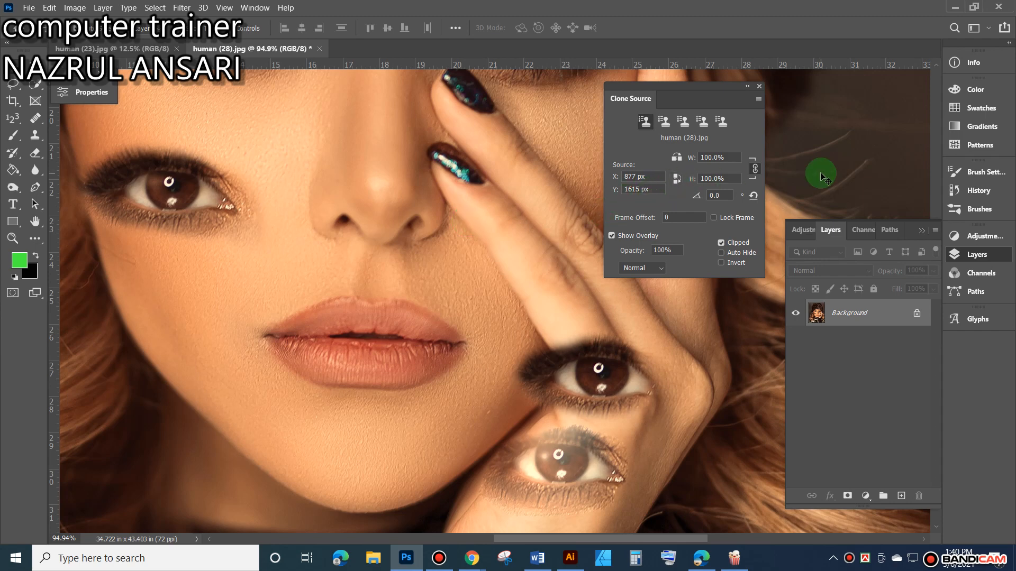
Turn on horizontal flipping for the clone source and reactivate the Healing Brush tool.
{"action": "left_click", "coordinate": [675, 160]}
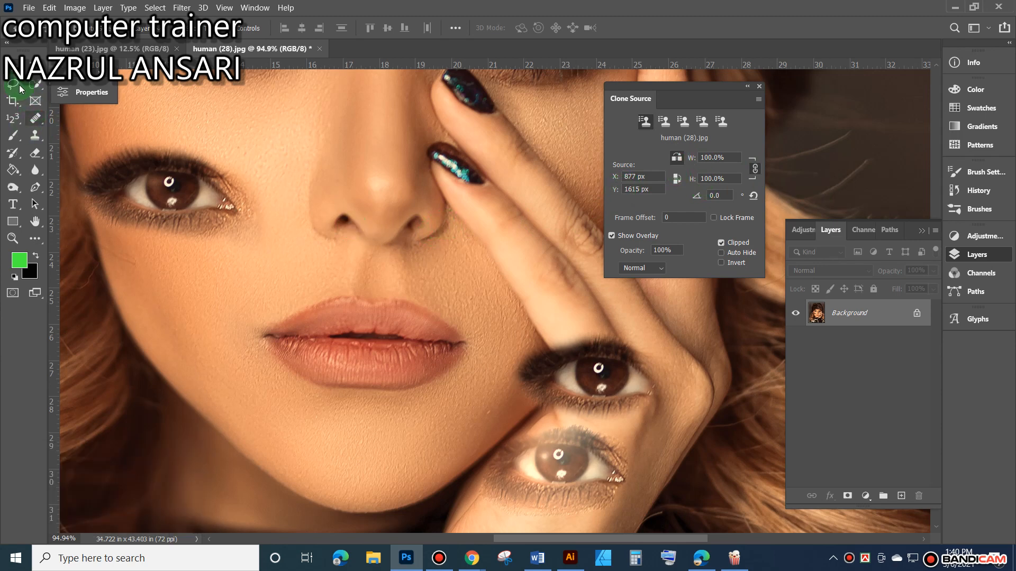
{"action": "left_click", "coordinate": [35, 117]}
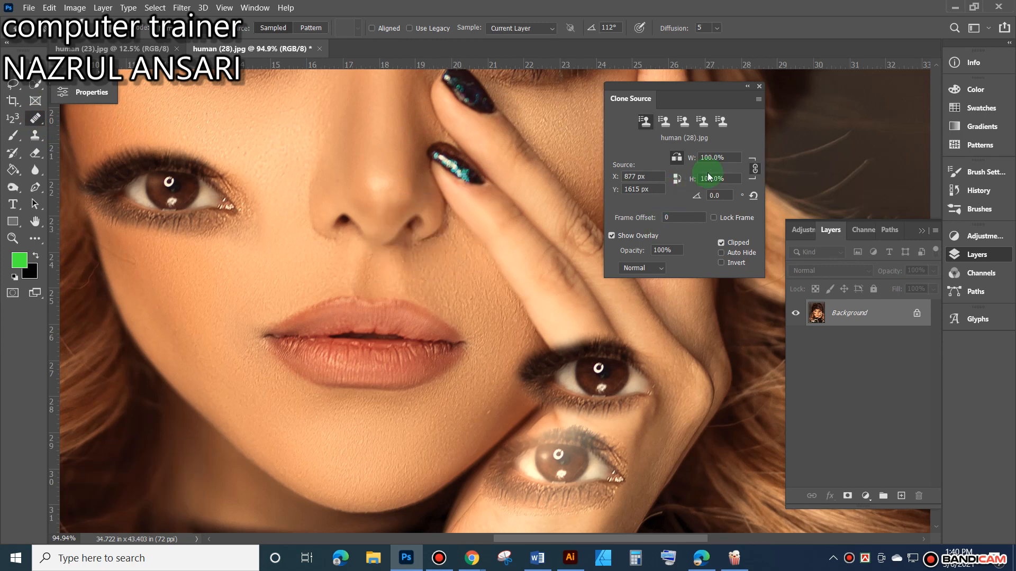
{"action": "left_click", "coordinate": [676, 157]}
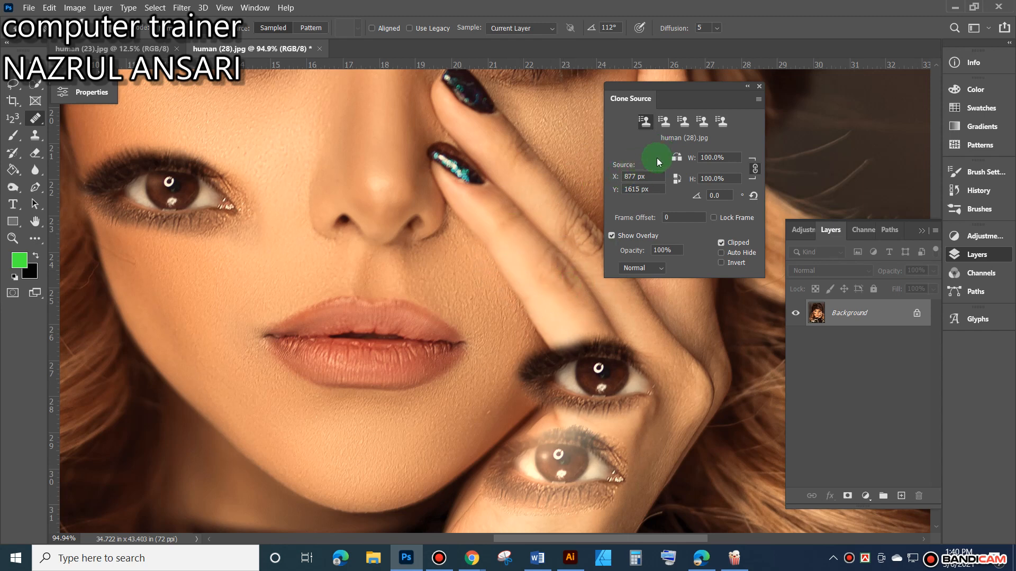
{"action": "left_click", "coordinate": [672, 160]}
Try painting the horizontally flipped eye beside the nose and over the fingertips, and undo both attempts.
{"action": "mouse_move", "coordinate": [454, 220]}
{"action": "left_mouse_down"}
{"action": "mouse_move", "coordinate": [519, 209]}
{"action": "mouse_move", "coordinate": [563, 232]}
{"action": "mouse_move", "coordinate": [540, 219]}
{"action": "mouse_move", "coordinate": [472, 213]}
{"action": "mouse_move", "coordinate": [419, 221]}
{"action": "mouse_move", "coordinate": [379, 245]}
{"action": "left_mouse_up"}
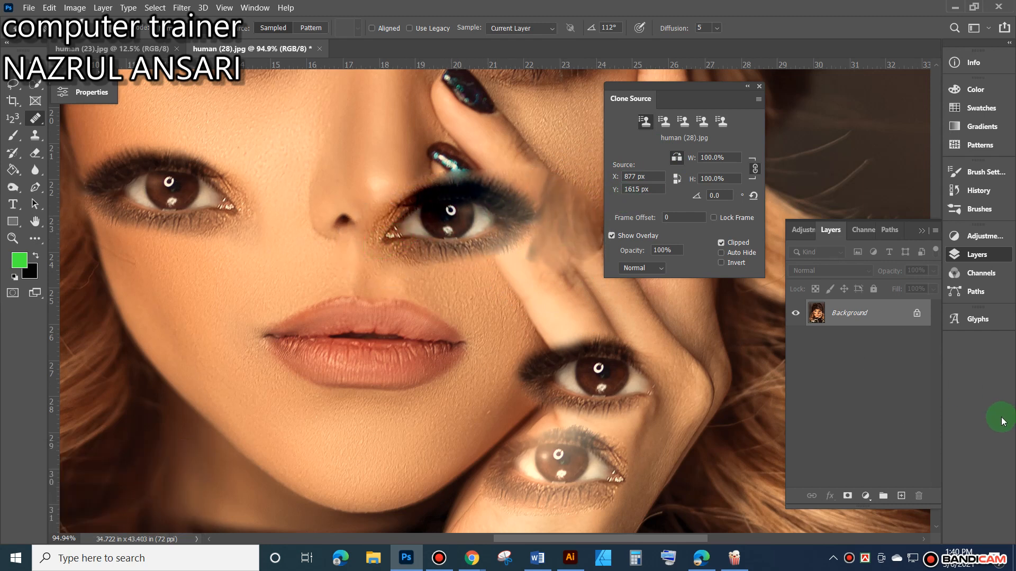
{"action": "key", "text": "ctrl+z"}
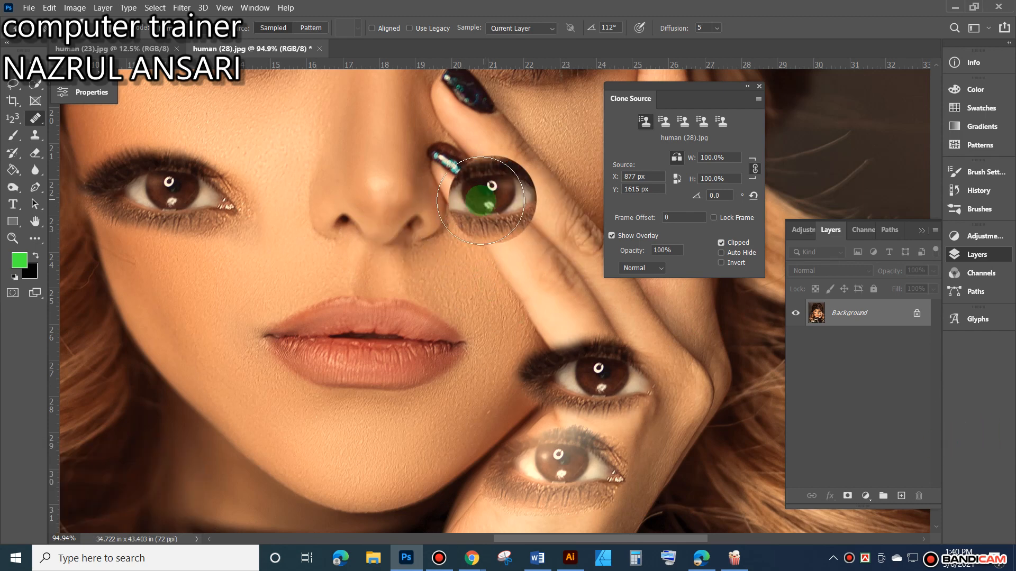
{"action": "mouse_move", "coordinate": [482, 200]}
{"action": "left_mouse_down"}
{"action": "mouse_move", "coordinate": [544, 216]}
{"action": "mouse_move", "coordinate": [496, 208]}
{"action": "mouse_move", "coordinate": [500, 190]}
{"action": "mouse_move", "coordinate": [480, 189]}
{"action": "mouse_move", "coordinate": [513, 184]}
{"action": "mouse_move", "coordinate": [549, 197]}
{"action": "mouse_move", "coordinate": [560, 223]}
{"action": "mouse_move", "coordinate": [719, 171]}
{"action": "left_mouse_up"}
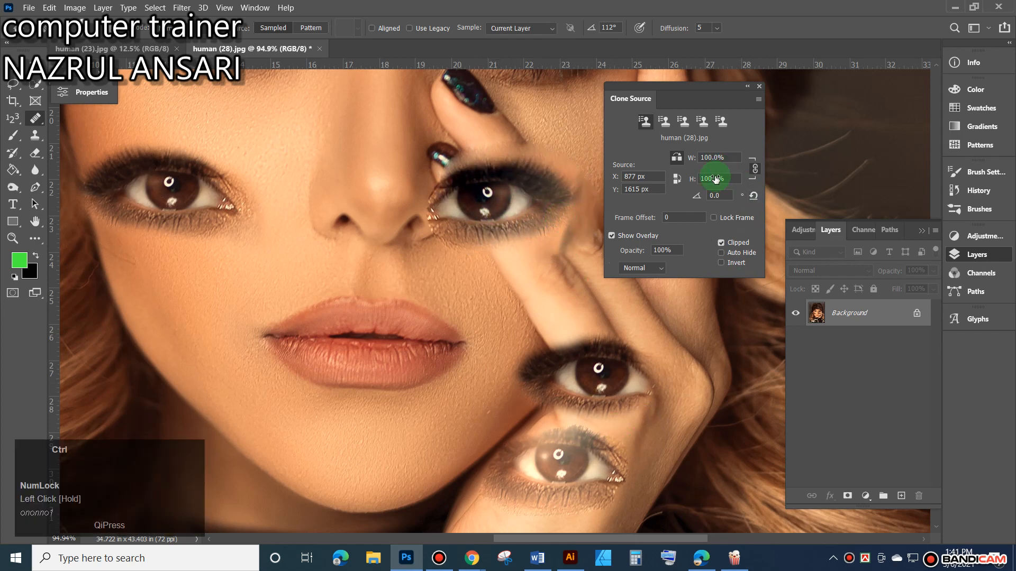
{"action": "key", "text": "ctrl+z"}
Dock the Clone Source panel with the collapsed panels and paint the flipped eye over the fingers opposite the source eye.
{"action": "mouse_move", "coordinate": [692, 86]}
{"action": "left_mouse_down"}
{"action": "mouse_move", "coordinate": [766, 97]}
{"action": "mouse_move", "coordinate": [920, 83]}
{"action": "left_mouse_up"}
{"action": "mouse_move", "coordinate": [610, 165]}
{"action": "left_mouse_down"}
{"action": "mouse_move", "coordinate": [584, 200]}
{"action": "mouse_move", "coordinate": [526, 199]}
{"action": "mouse_move", "coordinate": [512, 213]}
{"action": "mouse_move", "coordinate": [556, 178]}
{"action": "mouse_move", "coordinate": [608, 177]}
{"action": "mouse_move", "coordinate": [620, 207]}
{"action": "mouse_move", "coordinate": [529, 220]}
{"action": "left_mouse_up"}
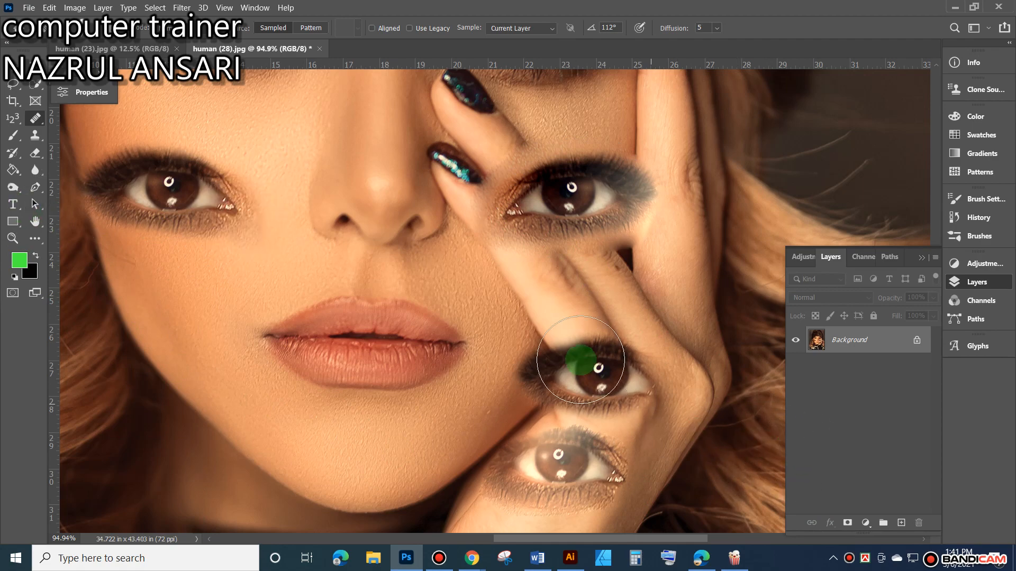
{"action": "scroll", "coordinate": [550, 247], "scroll_direction": "down", "scroll_amount": 5}
{"action": "scroll", "coordinate": [554, 253], "scroll_direction": "down", "scroll_amount": 2}
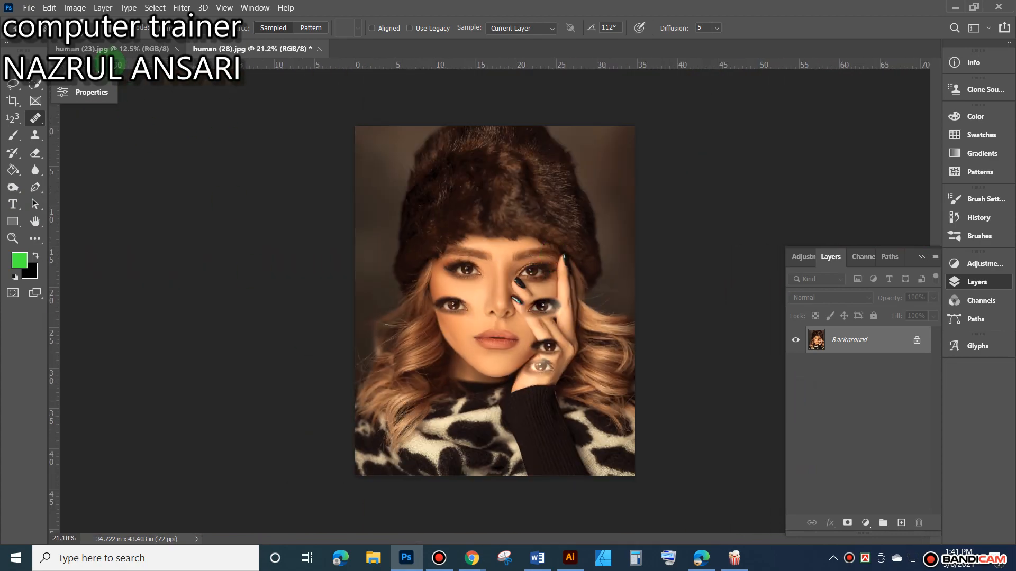
Switch to the human (23).jpg photo and enlarge the girl in the red dress.
{"action": "left_click", "coordinate": [103, 49]}
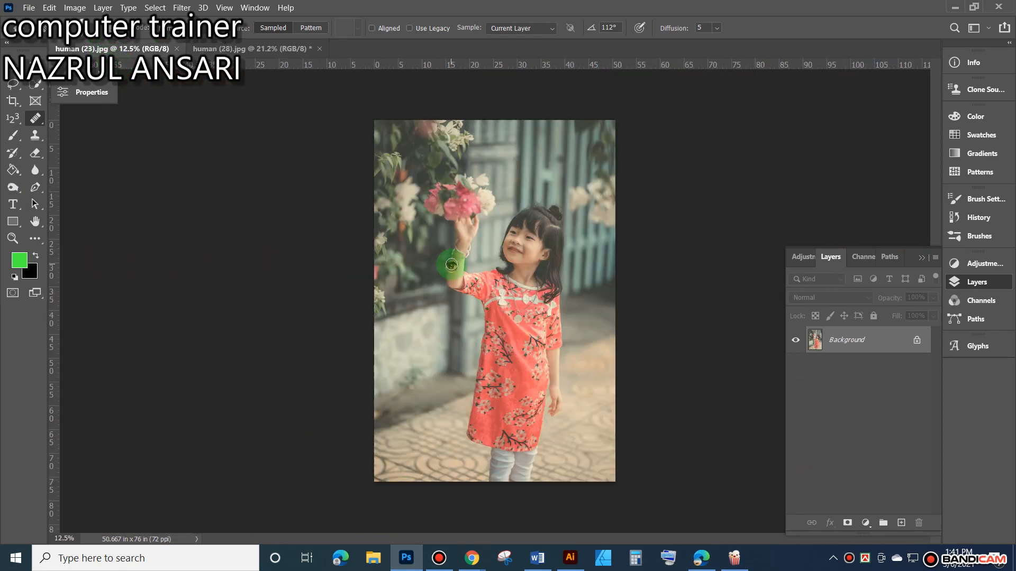
{"action": "scroll", "coordinate": [566, 248], "scroll_direction": "up", "scroll_amount": 1}
{"action": "scroll", "coordinate": [525, 270], "scroll_direction": "up", "scroll_amount": 3}
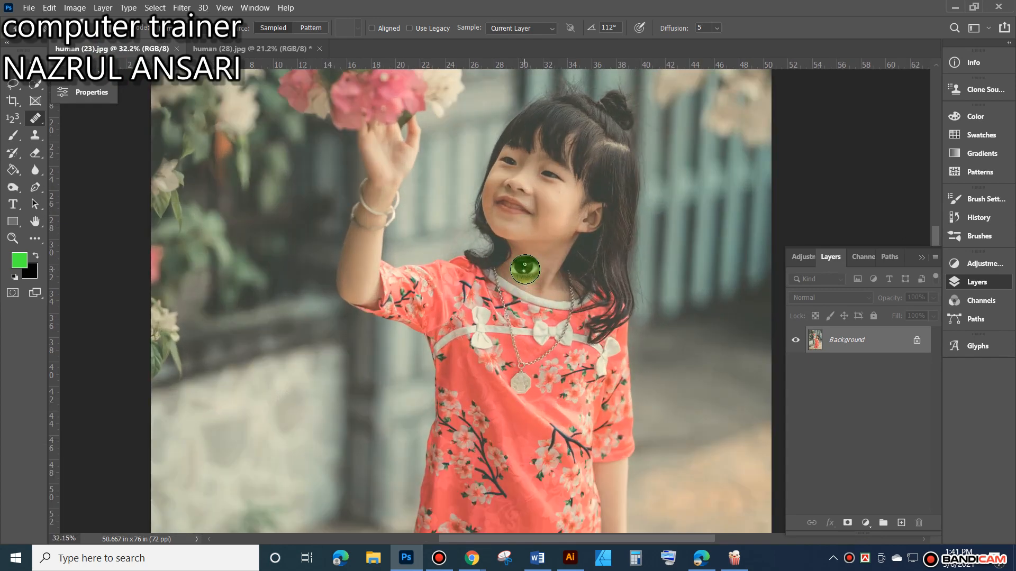
{"action": "scroll", "coordinate": [525, 269], "scroll_direction": "down", "scroll_amount": 2}
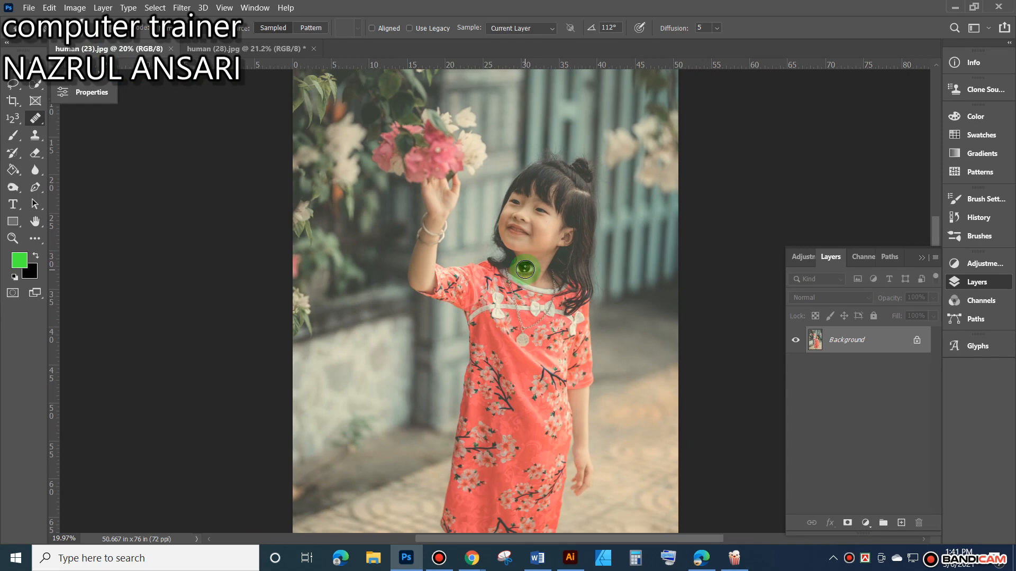
{"action": "left_click", "coordinate": [586, 406]}
{"action": "left_click_drag", "start_coordinate": [440, 378], "coordinate": [443, 423]}
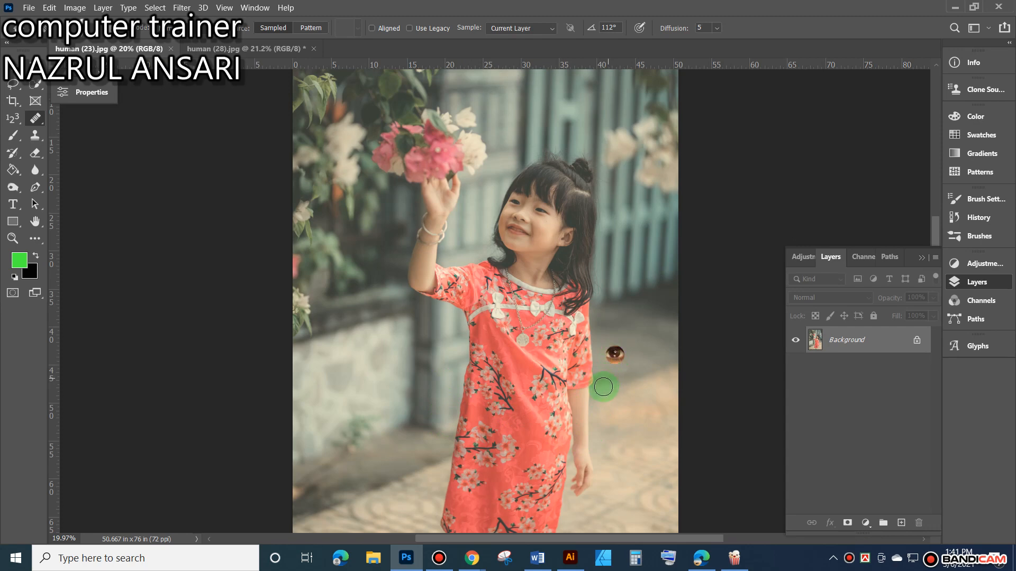
{"action": "scroll", "coordinate": [614, 426], "scroll_direction": "up", "scroll_amount": 3}
{"action": "scroll", "coordinate": [623, 384], "scroll_direction": "down", "scroll_amount": 2}
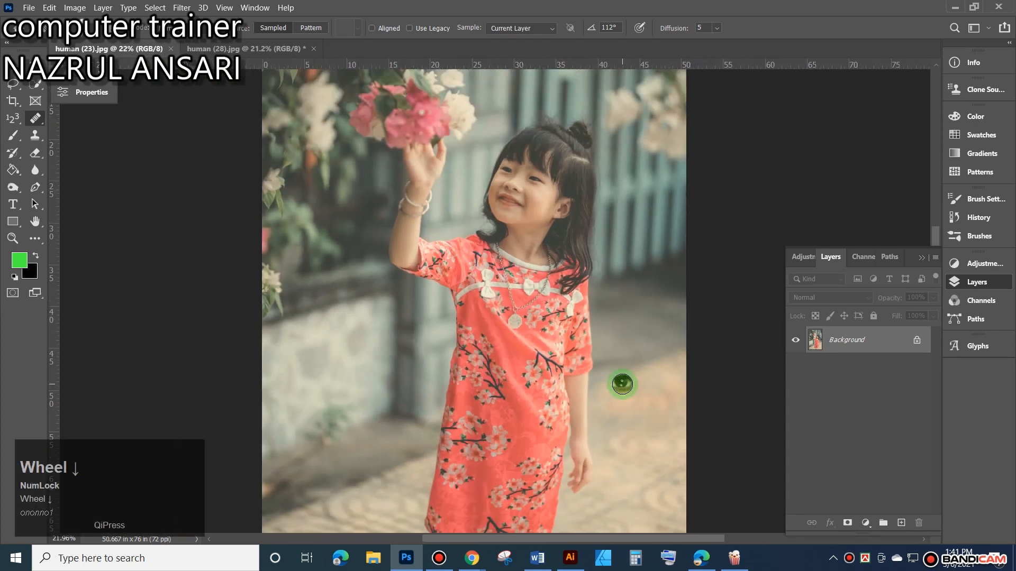
Sample the fingertips of the girl's lowered hand, try painting a copy of that arm beneath the raised arm, and undo it.
{"action": "key", "text": "alt"}
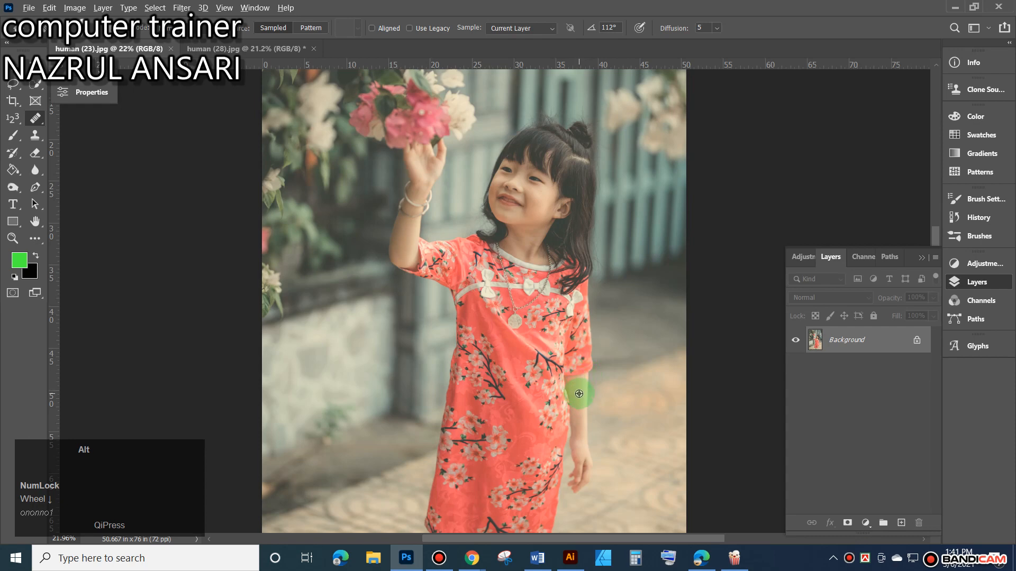
{"action": "left_click", "coordinate": [577, 489], "text": "alt"}
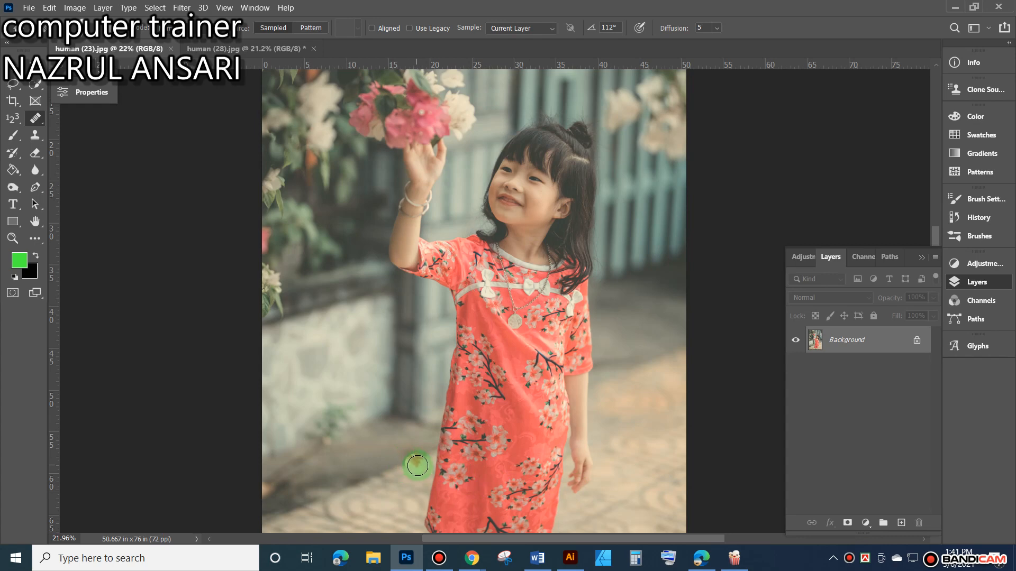
{"action": "mouse_move", "coordinate": [424, 467]}
{"action": "left_mouse_down"}
{"action": "mouse_move", "coordinate": [410, 360]}
{"action": "mouse_move", "coordinate": [421, 314]}
{"action": "left_mouse_up"}
{"action": "mouse_move", "coordinate": [441, 280]}
{"action": "left_mouse_down"}
{"action": "mouse_move", "coordinate": [427, 396]}
{"action": "mouse_move", "coordinate": [428, 313]}
{"action": "mouse_move", "coordinate": [444, 360]}
{"action": "mouse_move", "coordinate": [446, 314]}
{"action": "mouse_move", "coordinate": [450, 328]}
{"action": "mouse_move", "coordinate": [448, 387]}
{"action": "mouse_move", "coordinate": [433, 452]}
{"action": "mouse_move", "coordinate": [421, 404]}
{"action": "mouse_move", "coordinate": [429, 451]}
{"action": "left_mouse_up"}
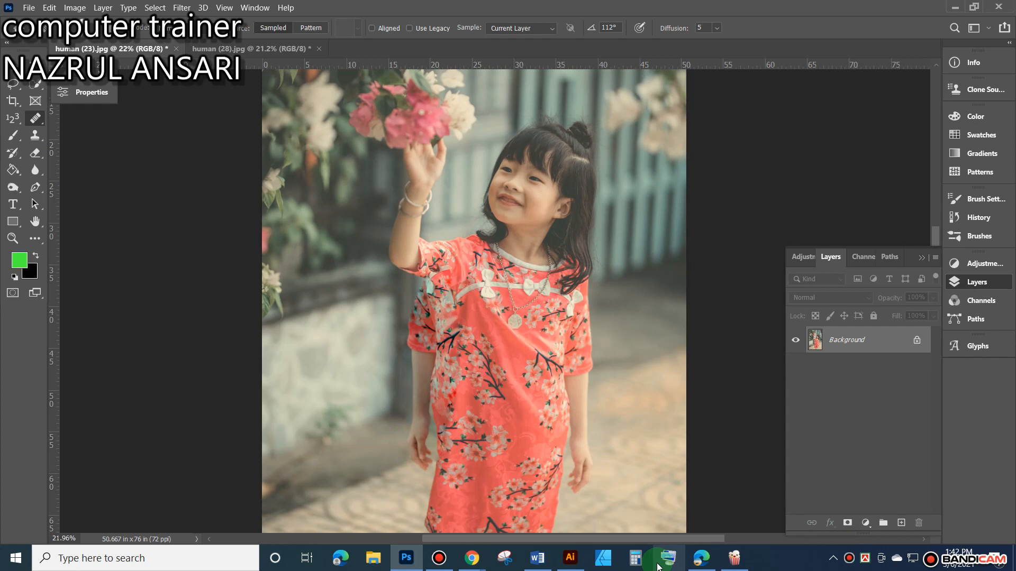
{"action": "left_click", "coordinate": [420, 294]}
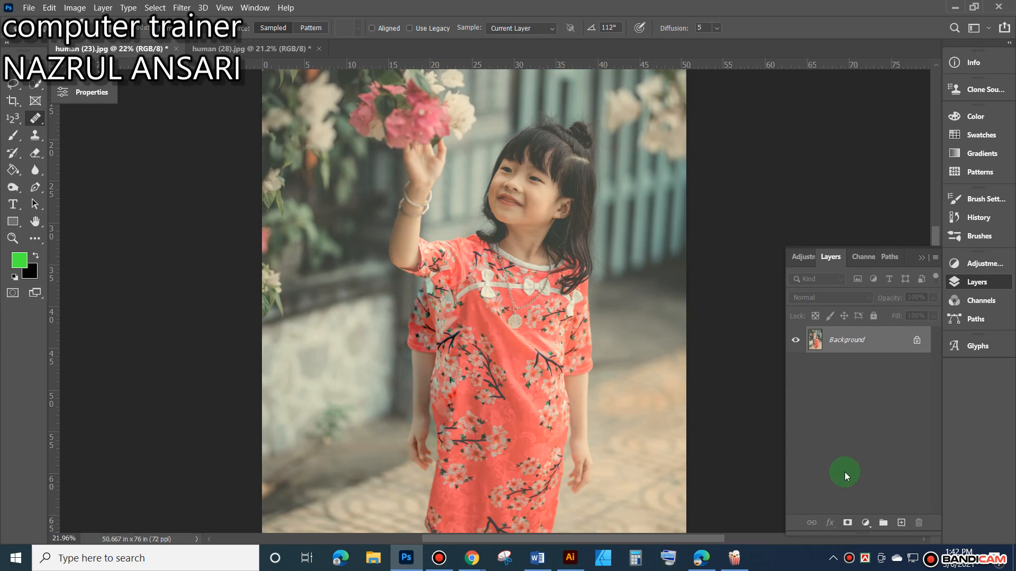
{"action": "key", "text": "ctrl+z"}
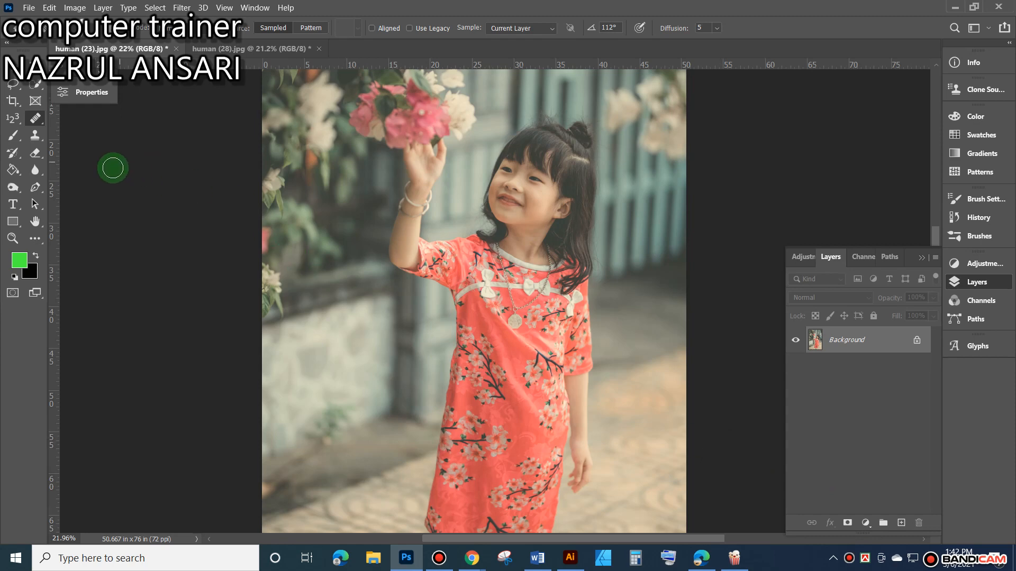
Show the Clone Source settings and sample the fingertips of the girl's lowered hand as the source.
{"action": "left_click", "coordinate": [254, 7]}
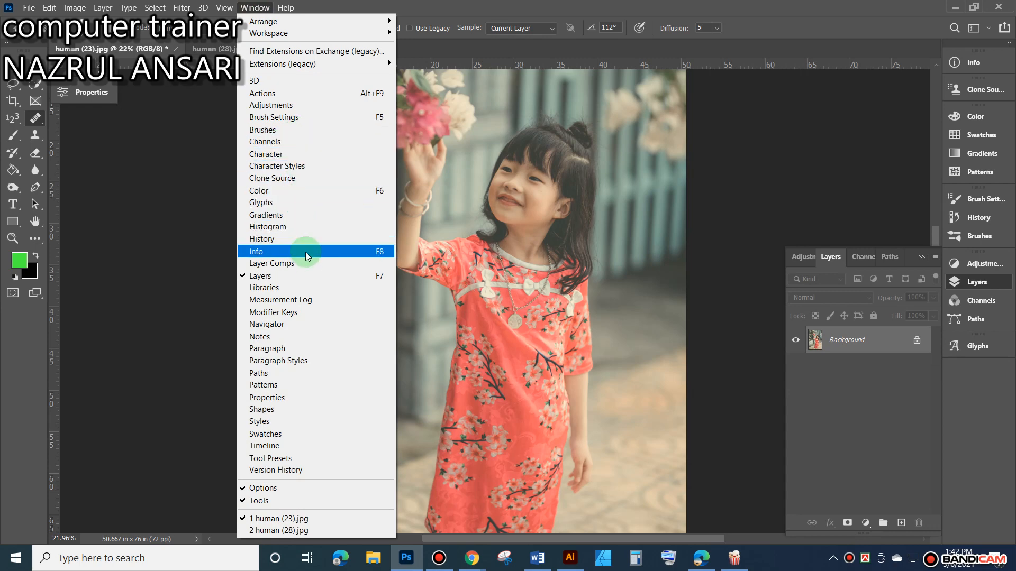
{"action": "left_click", "coordinate": [293, 180]}
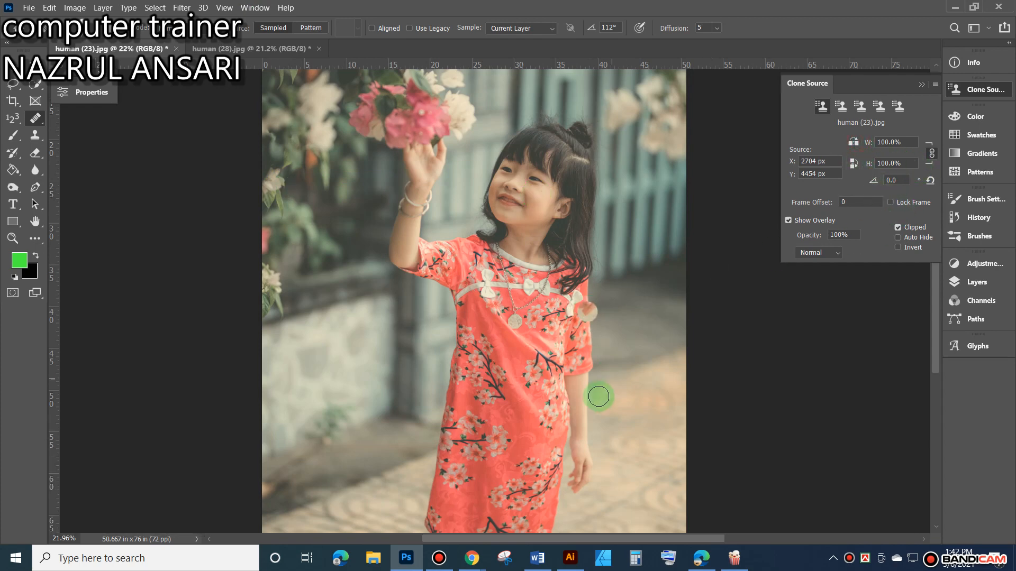
{"action": "left_click", "coordinate": [589, 420], "text": "alt"}
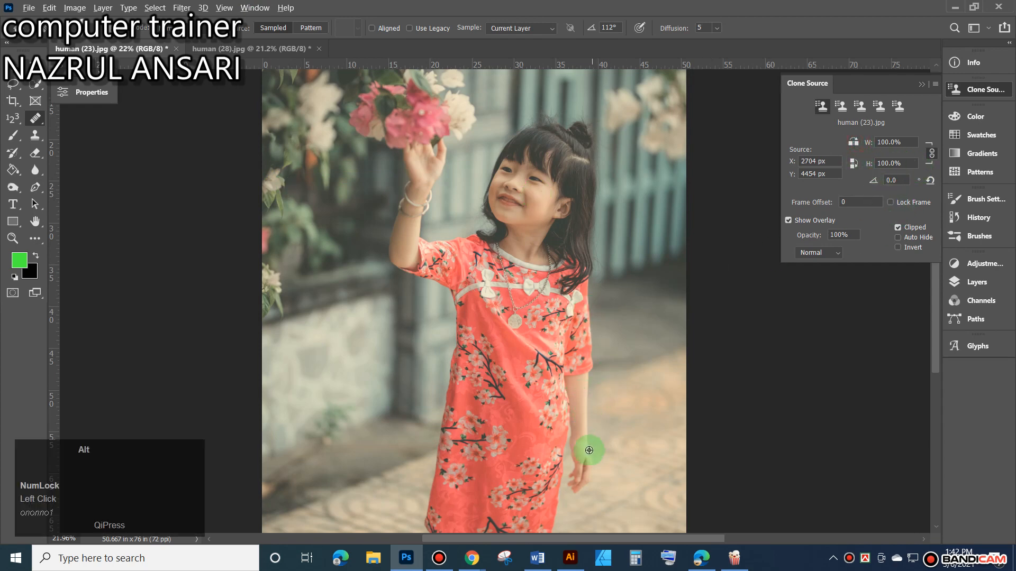
{"action": "left_click", "coordinate": [575, 490], "text": "alt"}
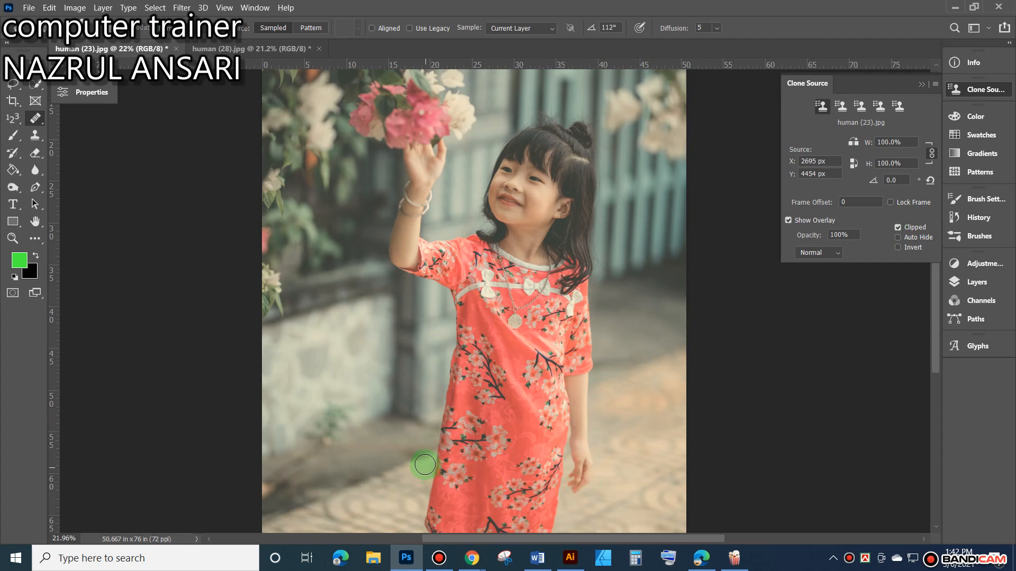
Try painting an unflipped copy of the lowered arm and sleeve along the opposite side of the dress, and undo it.
{"action": "mouse_move", "coordinate": [429, 464]}
{"action": "left_mouse_down"}
{"action": "mouse_move", "coordinate": [421, 383]}
{"action": "mouse_move", "coordinate": [434, 282]}
{"action": "mouse_move", "coordinate": [424, 308]}
{"action": "mouse_move", "coordinate": [427, 389]}
{"action": "mouse_move", "coordinate": [444, 320]}
{"action": "mouse_move", "coordinate": [447, 378]}
{"action": "mouse_move", "coordinate": [443, 326]}
{"action": "left_mouse_up"}
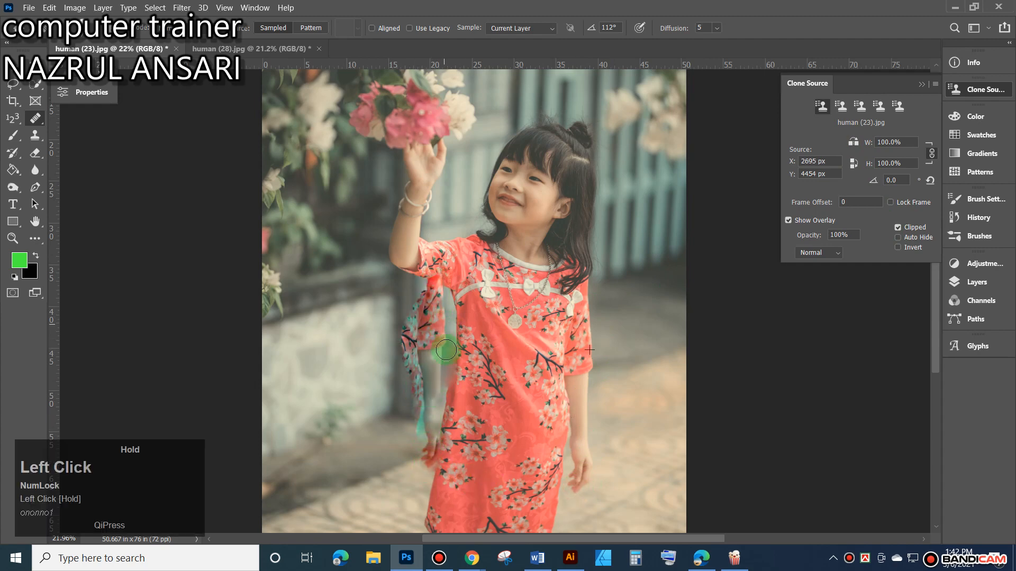
{"action": "left_click_drag", "start_coordinate": [434, 415], "coordinate": [433, 439]}
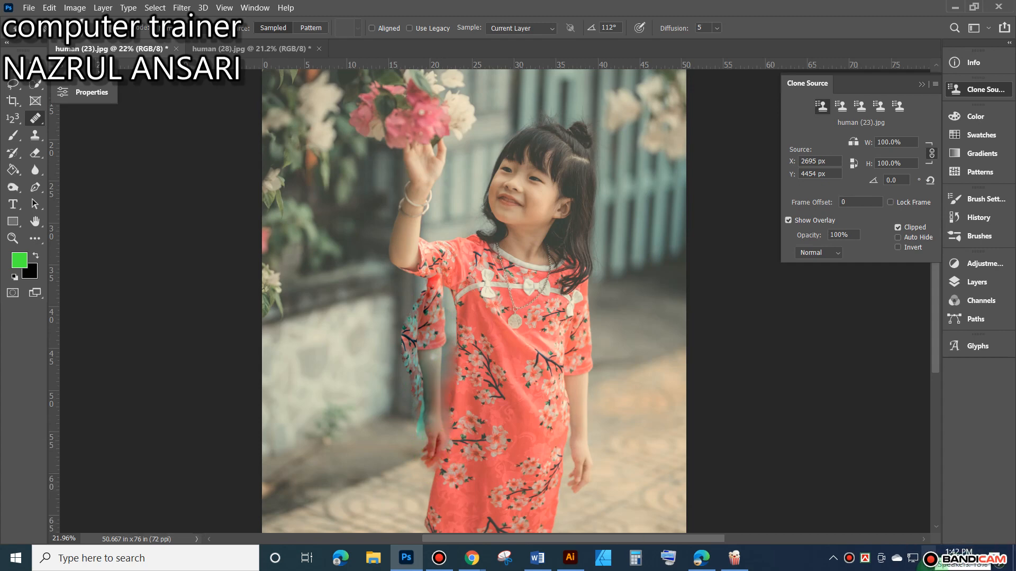
{"action": "key", "text": "ctrl+z"}
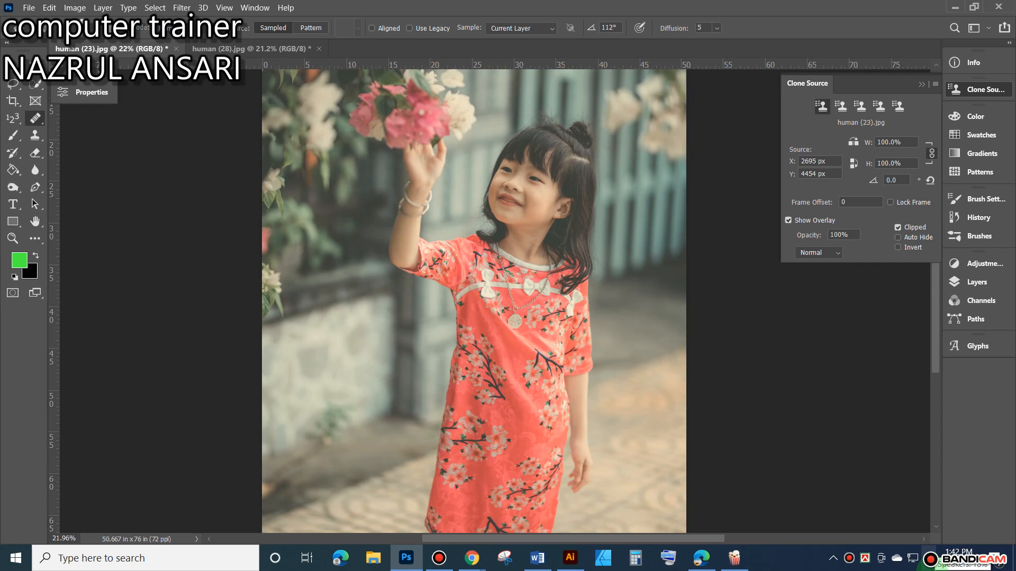
Turn on horizontal flipping for the clone source and place a horizontal guide level with the lowered hand's fingertips.
{"action": "left_click", "coordinate": [852, 144]}
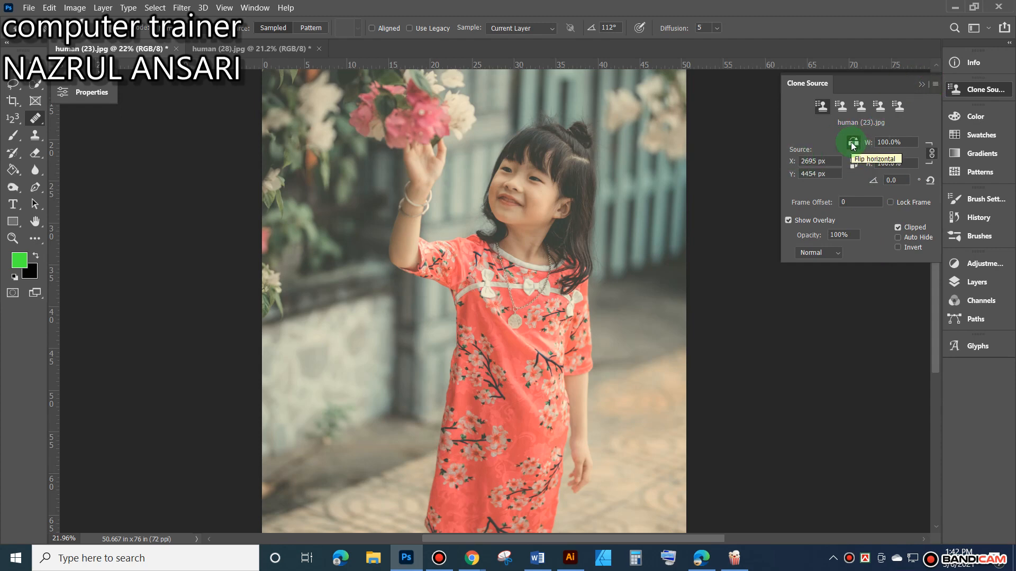
{"action": "left_click", "coordinate": [852, 142]}
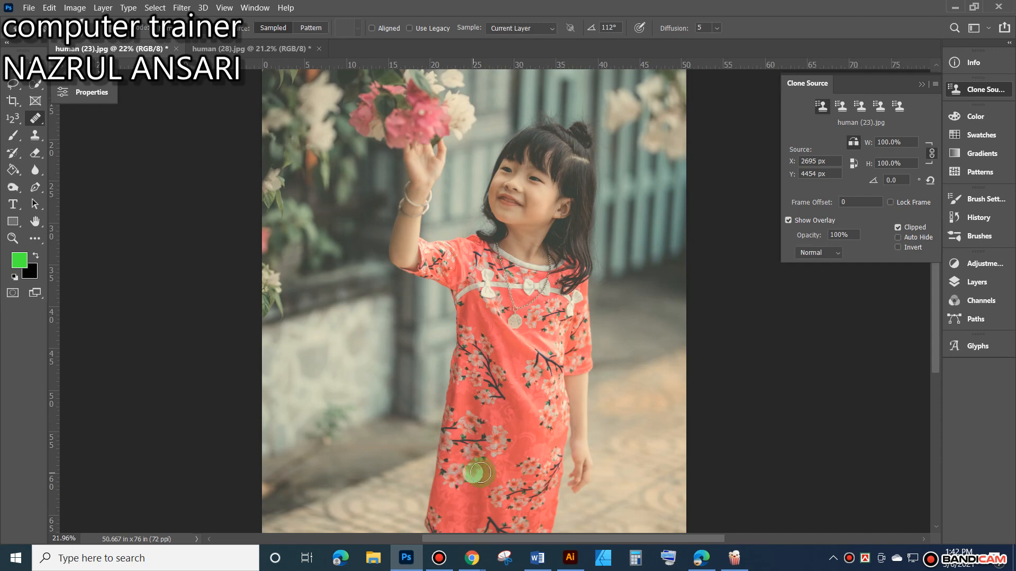
{"action": "left_click", "coordinate": [359, 63]}
{"action": "left_click_drag", "start_coordinate": [359, 94], "coordinate": [355, 493]}
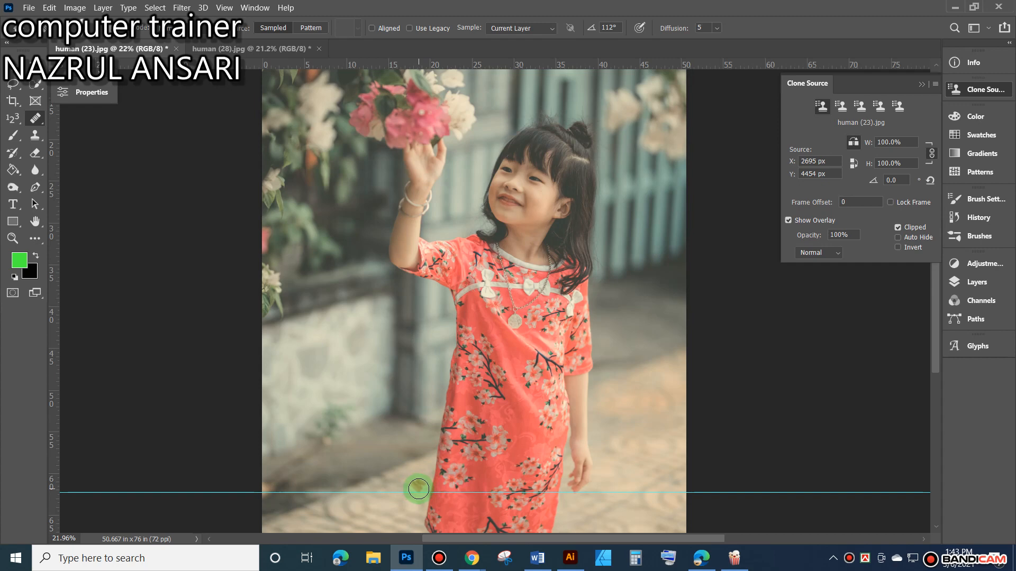
Paint the flipped hand, arm and dress side opposite the source arm, starting at the guide and continuing down to the hem.
{"action": "left_click_drag", "start_coordinate": [419, 489], "coordinate": [418, 481]}
{"action": "mouse_move", "coordinate": [420, 402]}
{"action": "left_mouse_down"}
{"action": "mouse_move", "coordinate": [421, 433]}
{"action": "mouse_move", "coordinate": [427, 313]}
{"action": "mouse_move", "coordinate": [449, 265]}
{"action": "mouse_move", "coordinate": [437, 351]}
{"action": "mouse_move", "coordinate": [446, 309]}
{"action": "mouse_move", "coordinate": [442, 422]}
{"action": "left_mouse_up"}
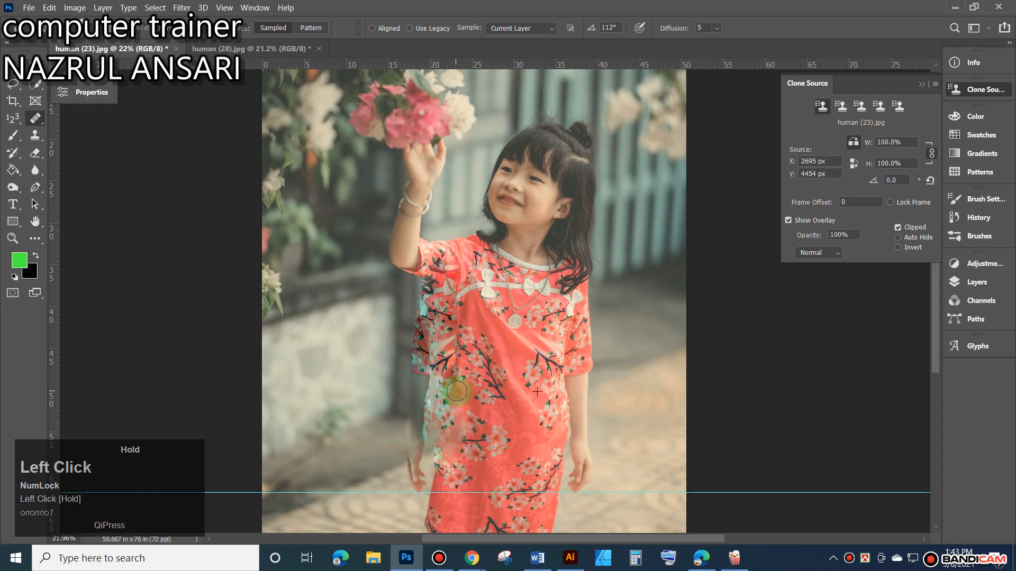
{"action": "left_click_drag", "start_coordinate": [457, 391], "coordinate": [439, 441]}
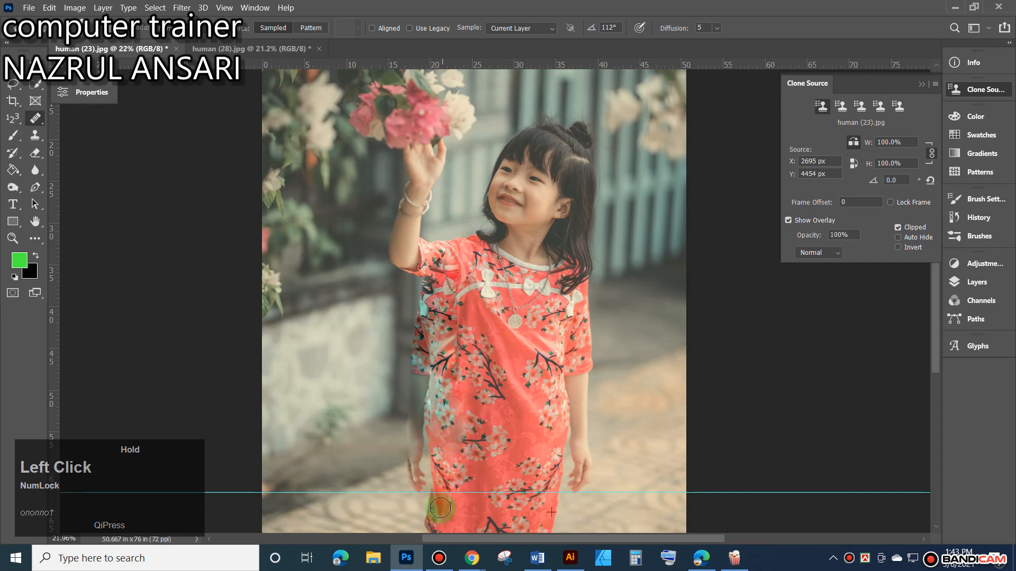
{"action": "left_click_drag", "start_coordinate": [433, 518], "coordinate": [435, 536]}
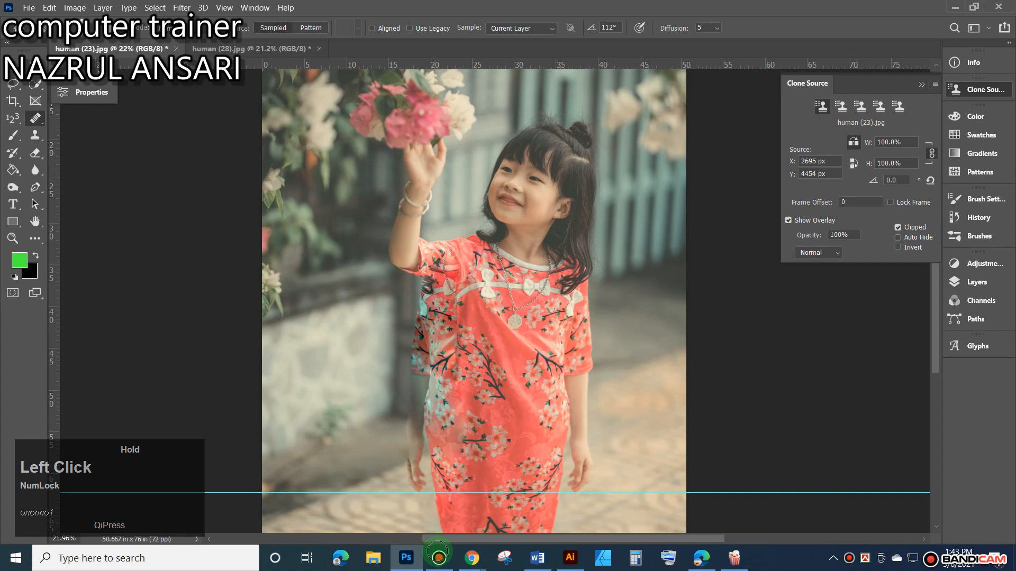
Extend the flipped clone over the sleeve, shoulder and neckline to complete the mirrored upper part of the dress.
{"action": "mouse_move", "coordinate": [440, 373]}
{"action": "left_mouse_down"}
{"action": "mouse_move", "coordinate": [432, 354]}
{"action": "mouse_move", "coordinate": [414, 426]}
{"action": "mouse_move", "coordinate": [432, 286]}
{"action": "mouse_move", "coordinate": [420, 290]}
{"action": "mouse_move", "coordinate": [408, 335]}
{"action": "mouse_move", "coordinate": [408, 416]}
{"action": "mouse_move", "coordinate": [424, 306]}
{"action": "left_mouse_up"}
{"action": "left_click_drag", "start_coordinate": [439, 267], "coordinate": [422, 342]}
{"action": "left_click_drag", "start_coordinate": [419, 409], "coordinate": [439, 372]}
{"action": "left_click_drag", "start_coordinate": [457, 312], "coordinate": [458, 336]}
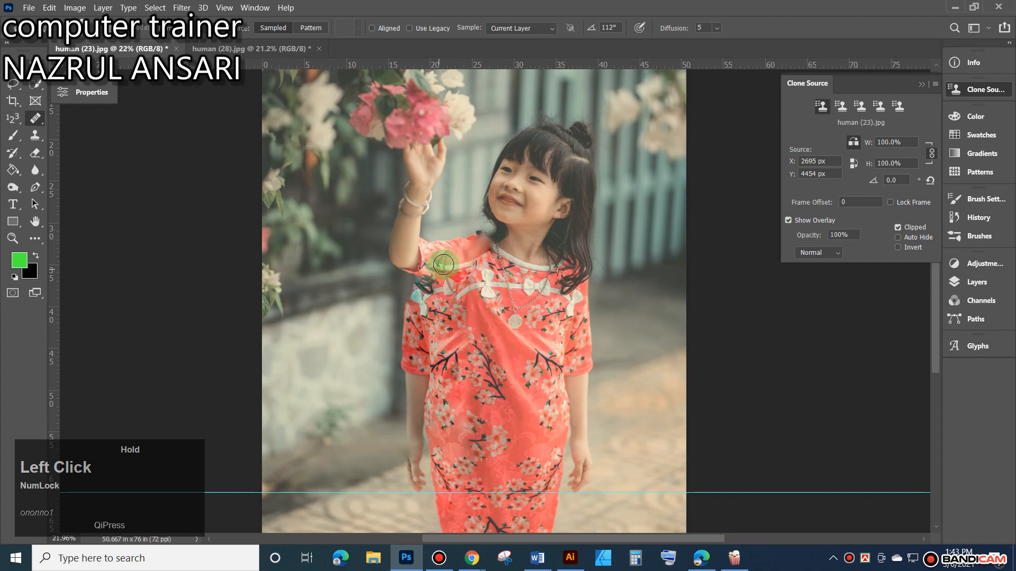
{"action": "left_click_drag", "start_coordinate": [495, 260], "coordinate": [456, 279]}
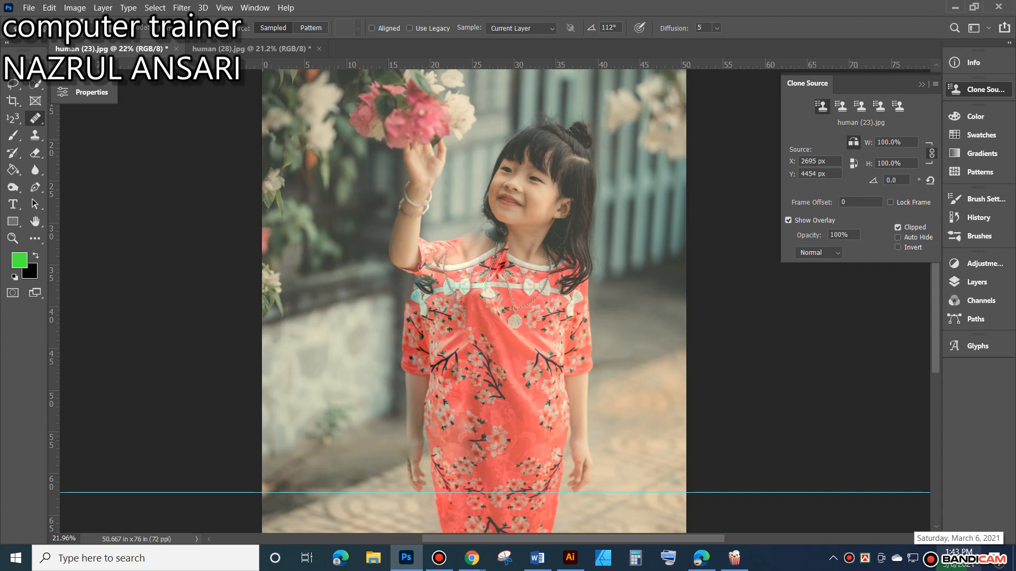
Sample the foliage at the photo's edge and paint it over the raised forearm and wrist with the Healing Brush.
{"action": "scroll", "coordinate": [598, 365], "scroll_direction": "down", "scroll_amount": 2}
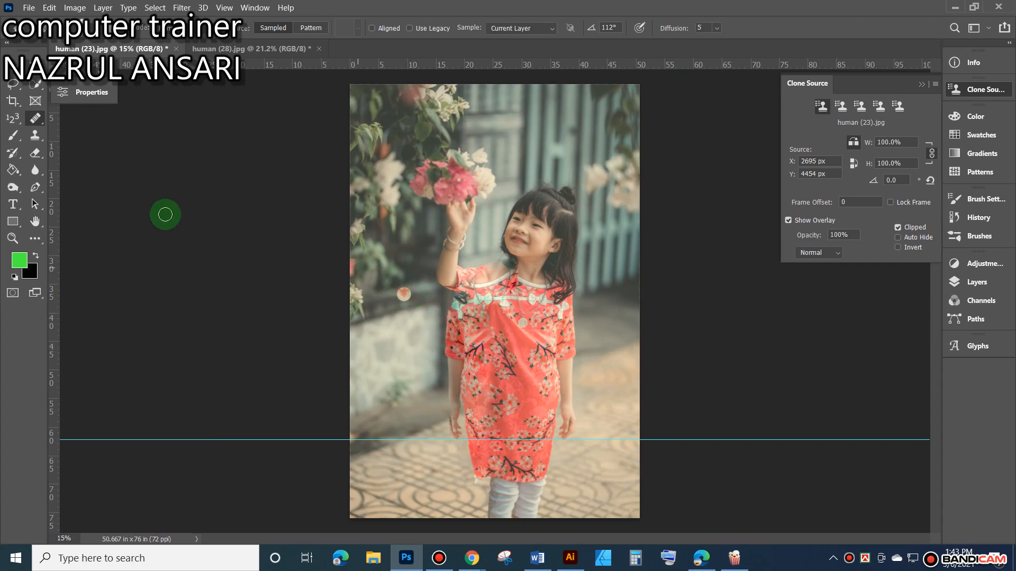
{"action": "left_click", "coordinate": [37, 120]}
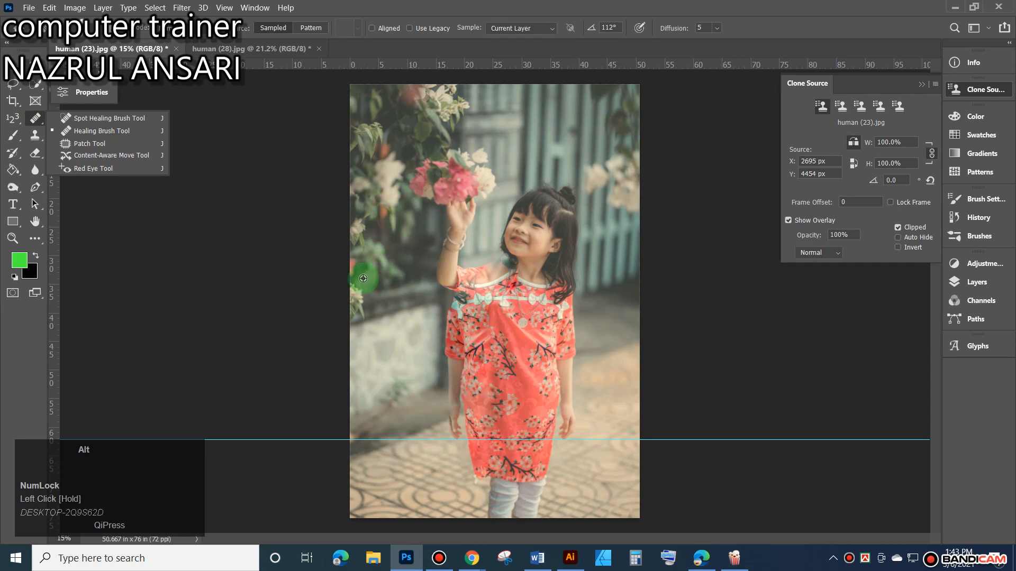
{"action": "left_click", "coordinate": [357, 263], "text": "alt"}
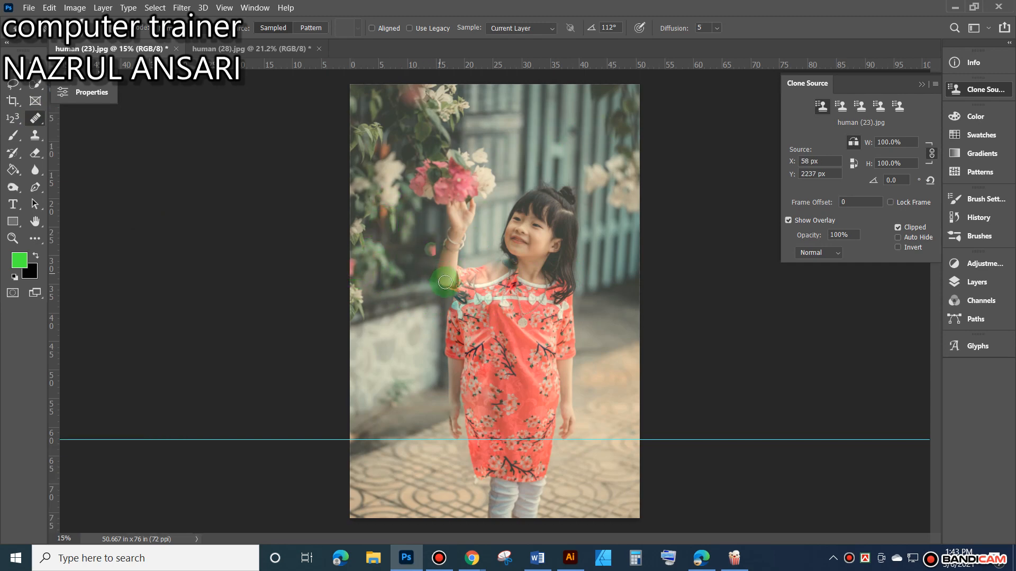
{"action": "mouse_move", "coordinate": [452, 284]}
{"action": "left_mouse_down"}
{"action": "mouse_move", "coordinate": [446, 240]}
{"action": "mouse_move", "coordinate": [454, 268]}
{"action": "mouse_move", "coordinate": [467, 243]}
{"action": "left_mouse_up"}
{"action": "mouse_move", "coordinate": [469, 207]}
{"action": "left_mouse_down"}
{"action": "mouse_move", "coordinate": [442, 218]}
{"action": "mouse_move", "coordinate": [443, 258]}
{"action": "left_mouse_up"}
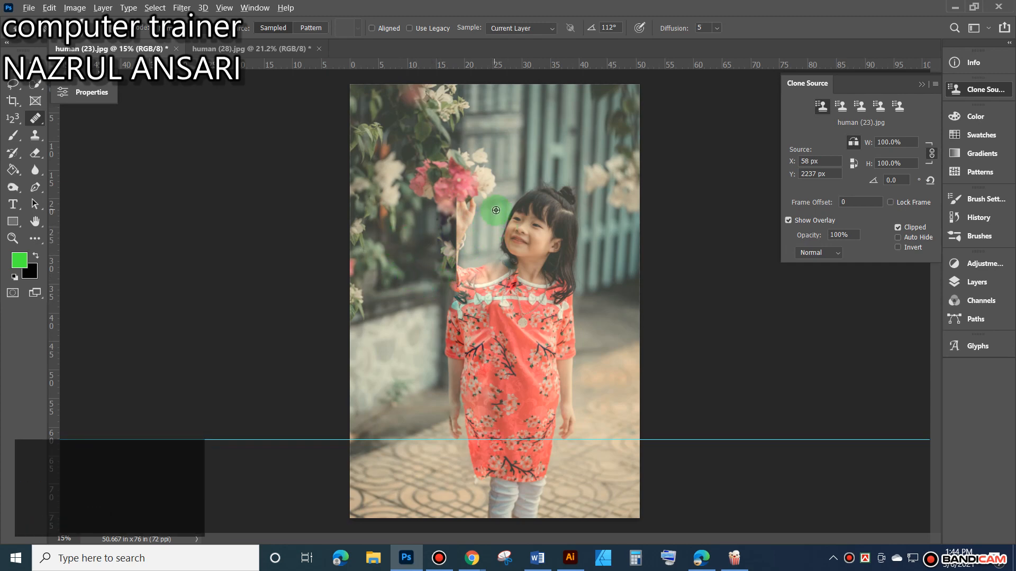
Sample the fence background beside the girl's head and paint over the remaining part of the raised hand and wrist.
{"action": "left_click", "coordinate": [496, 210], "text": "alt"}
{"action": "scroll", "coordinate": [496, 210], "scroll_direction": "up", "scroll_amount": 4}
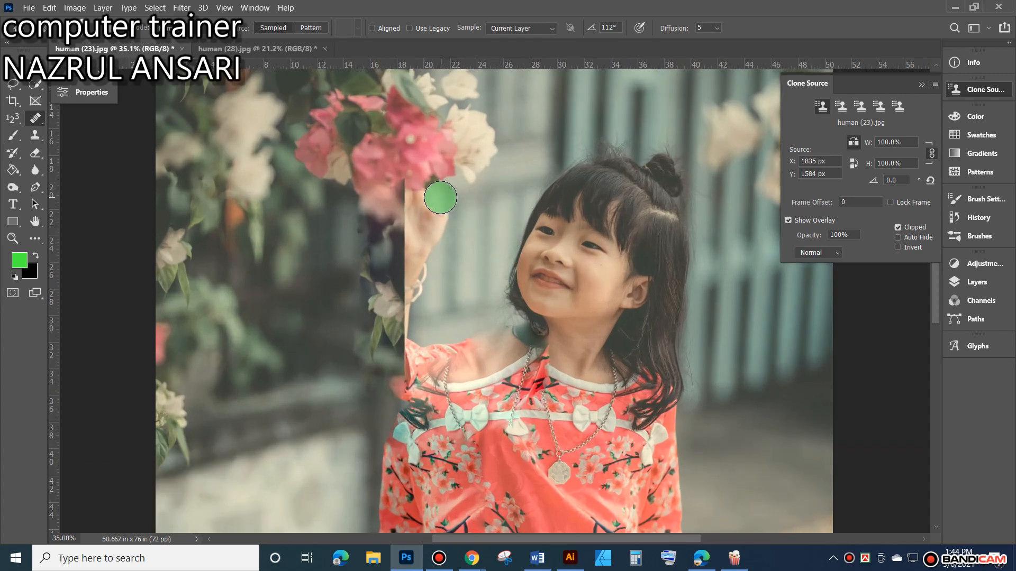
{"action": "mouse_move", "coordinate": [440, 200]}
{"action": "left_mouse_down"}
{"action": "mouse_move", "coordinate": [443, 294]}
{"action": "mouse_move", "coordinate": [420, 211]}
{"action": "mouse_move", "coordinate": [412, 278]}
{"action": "mouse_move", "coordinate": [407, 211]}
{"action": "mouse_move", "coordinate": [420, 268]}
{"action": "left_mouse_up"}
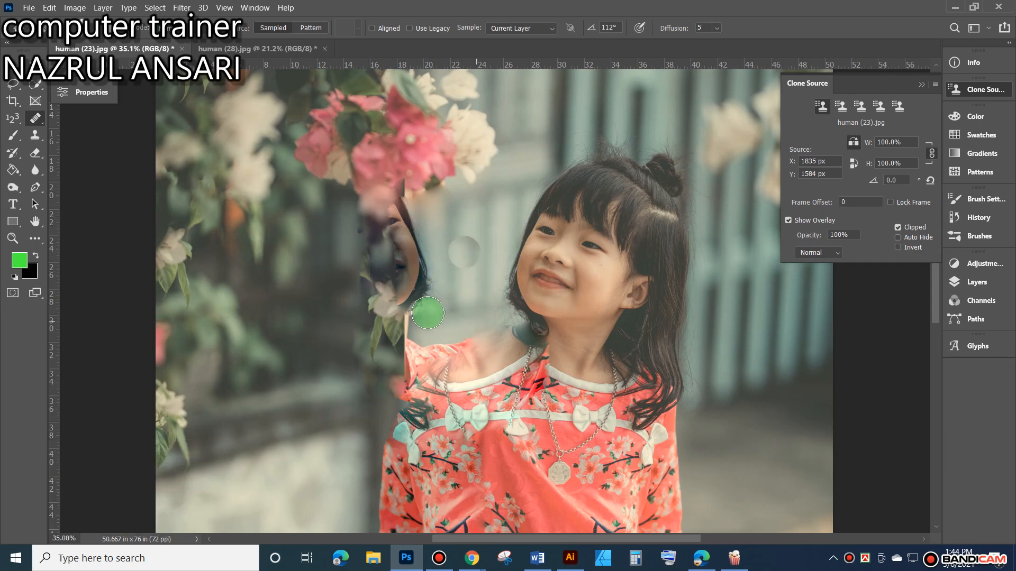
Sample the blurred dark foliage repeatedly and paint over the mirrored face fragment and leftover raised arm down to the shoulder.
{"action": "left_click", "coordinate": [225, 299], "text": "alt"}
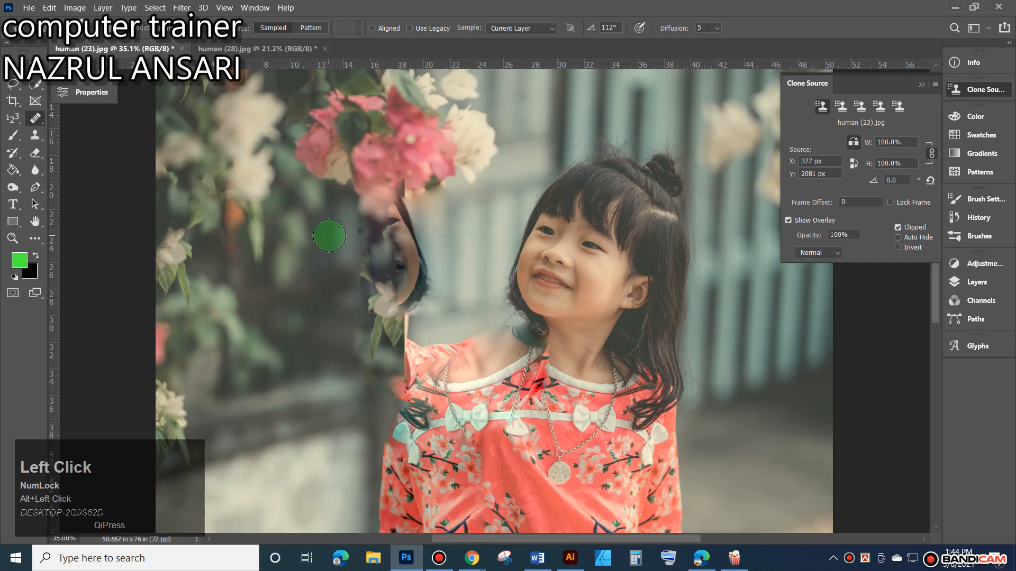
{"action": "mouse_move", "coordinate": [360, 252]}
{"action": "left_mouse_down"}
{"action": "mouse_move", "coordinate": [378, 348]}
{"action": "mouse_move", "coordinate": [386, 293]}
{"action": "mouse_move", "coordinate": [392, 331]}
{"action": "mouse_move", "coordinate": [415, 318]}
{"action": "mouse_move", "coordinate": [394, 336]}
{"action": "mouse_move", "coordinate": [400, 243]}
{"action": "mouse_move", "coordinate": [388, 220]}
{"action": "mouse_move", "coordinate": [404, 213]}
{"action": "mouse_move", "coordinate": [414, 241]}
{"action": "mouse_move", "coordinate": [410, 274]}
{"action": "left_mouse_up"}
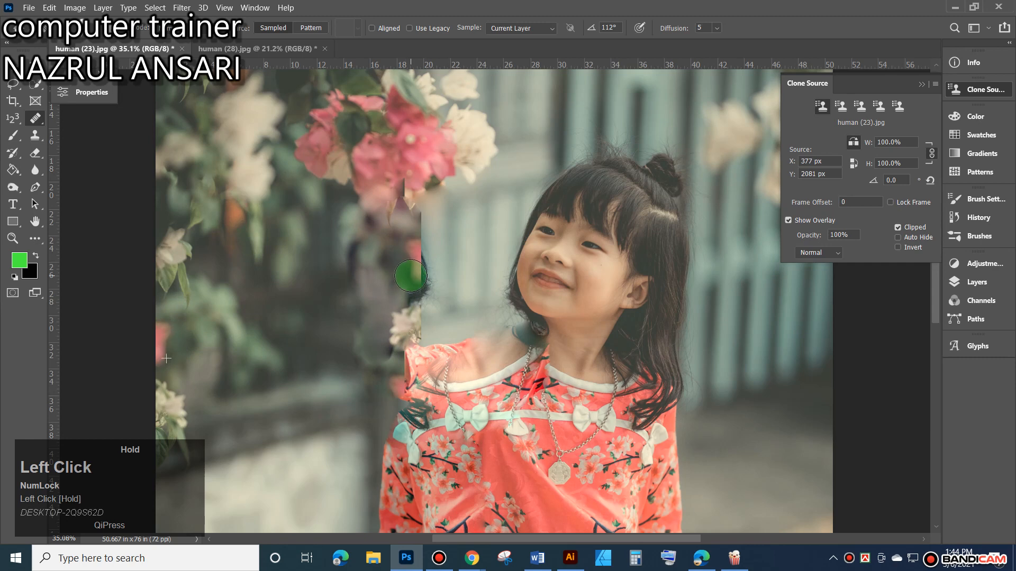
{"action": "left_click", "coordinate": [283, 317], "text": "alt"}
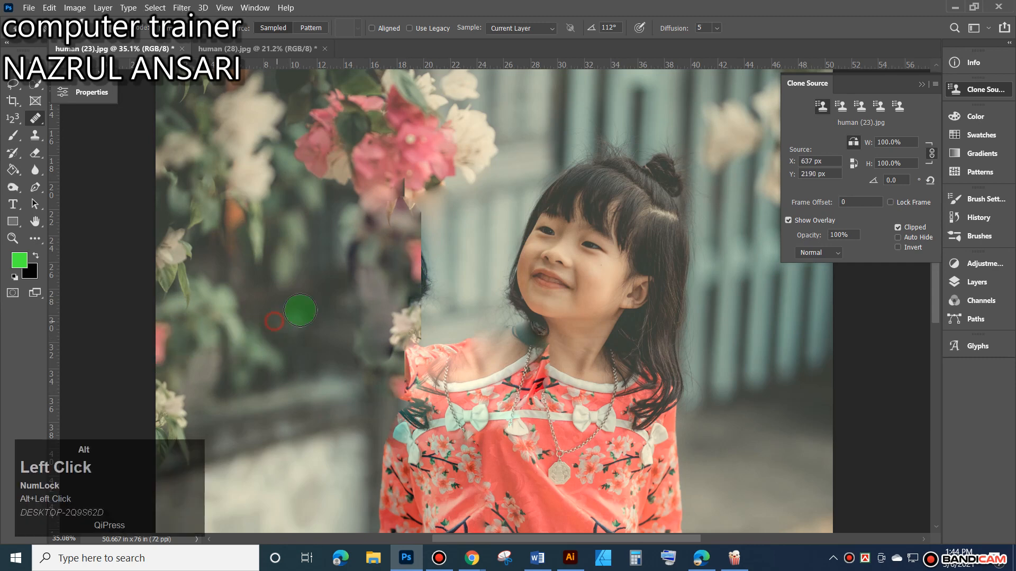
{"action": "mouse_move", "coordinate": [378, 267]}
{"action": "left_mouse_down"}
{"action": "mouse_move", "coordinate": [428, 221]}
{"action": "mouse_move", "coordinate": [411, 293]}
{"action": "mouse_move", "coordinate": [424, 294]}
{"action": "mouse_move", "coordinate": [398, 325]}
{"action": "mouse_move", "coordinate": [417, 320]}
{"action": "mouse_move", "coordinate": [409, 332]}
{"action": "mouse_move", "coordinate": [418, 345]}
{"action": "mouse_move", "coordinate": [388, 369]}
{"action": "mouse_move", "coordinate": [453, 337]}
{"action": "mouse_move", "coordinate": [461, 317]}
{"action": "mouse_move", "coordinate": [410, 349]}
{"action": "mouse_move", "coordinate": [383, 382]}
{"action": "mouse_move", "coordinate": [442, 325]}
{"action": "mouse_move", "coordinate": [455, 333]}
{"action": "mouse_move", "coordinate": [455, 318]}
{"action": "mouse_move", "coordinate": [408, 312]}
{"action": "mouse_move", "coordinate": [371, 344]}
{"action": "left_mouse_up"}
{"action": "left_click", "coordinate": [263, 318], "text": "alt"}
{"action": "mouse_move", "coordinate": [440, 324]}
{"action": "left_mouse_down"}
{"action": "mouse_move", "coordinate": [473, 326]}
{"action": "mouse_move", "coordinate": [465, 310]}
{"action": "mouse_move", "coordinate": [395, 328]}
{"action": "mouse_move", "coordinate": [407, 351]}
{"action": "mouse_move", "coordinate": [408, 326]}
{"action": "mouse_move", "coordinate": [363, 377]}
{"action": "left_mouse_up"}
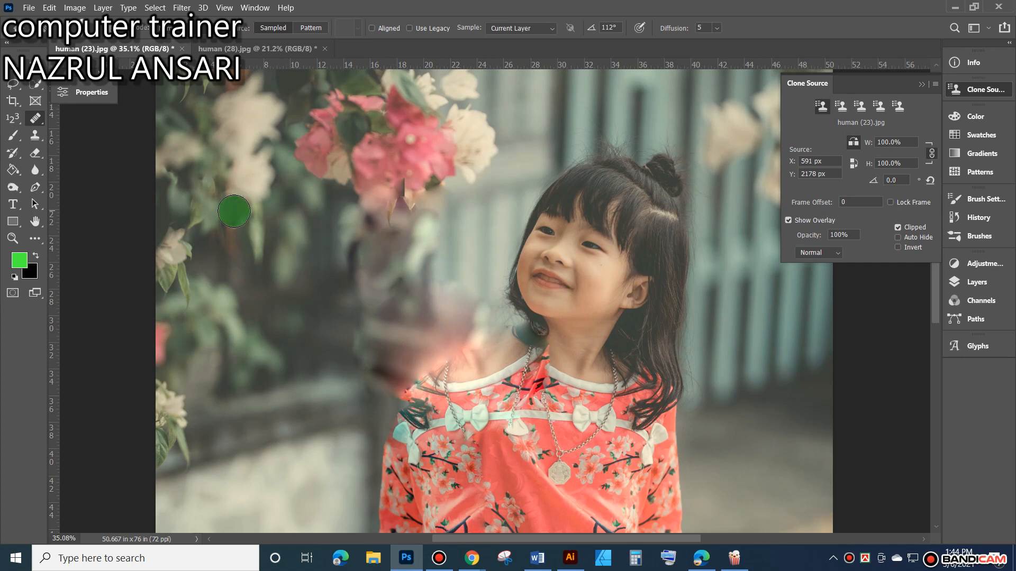
Switch to the Clone Stamp tool and try cloning the background wall over the arm remnant beside the shoulder.
{"action": "left_click", "coordinate": [35, 135]}
{"action": "left_click", "coordinate": [92, 135]}
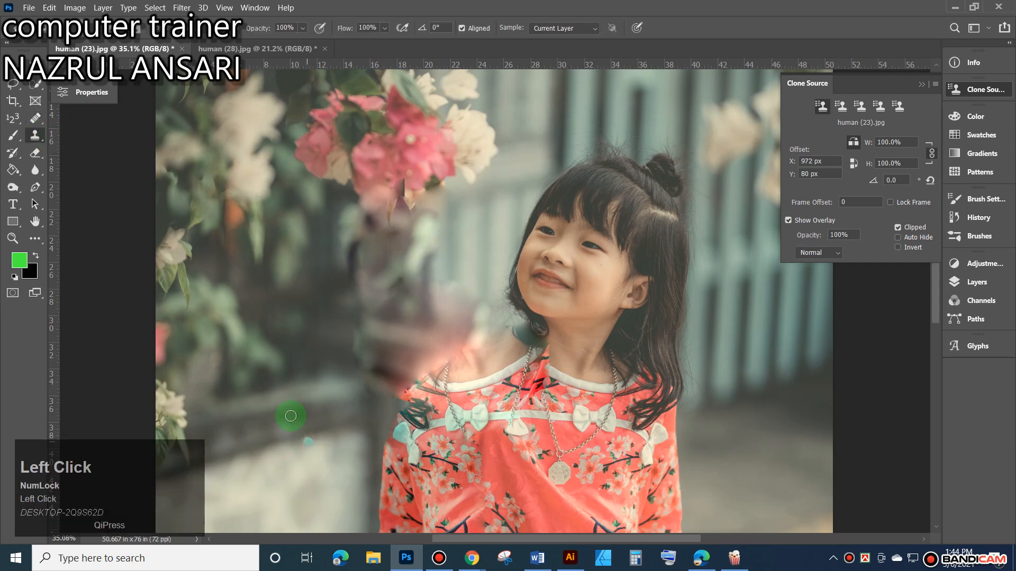
{"action": "left_click", "coordinate": [229, 443], "text": "alt"}
{"action": "left_click", "coordinate": [358, 394]}
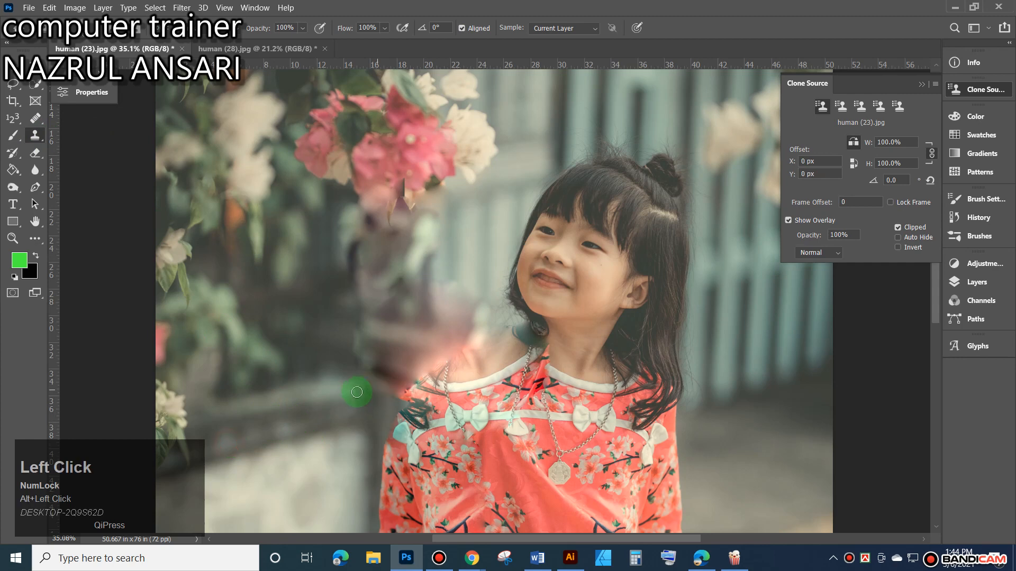
{"action": "mouse_move", "coordinate": [354, 398]}
{"action": "left_mouse_down"}
{"action": "mouse_move", "coordinate": [421, 374]}
{"action": "mouse_move", "coordinate": [317, 399]}
{"action": "left_mouse_up"}
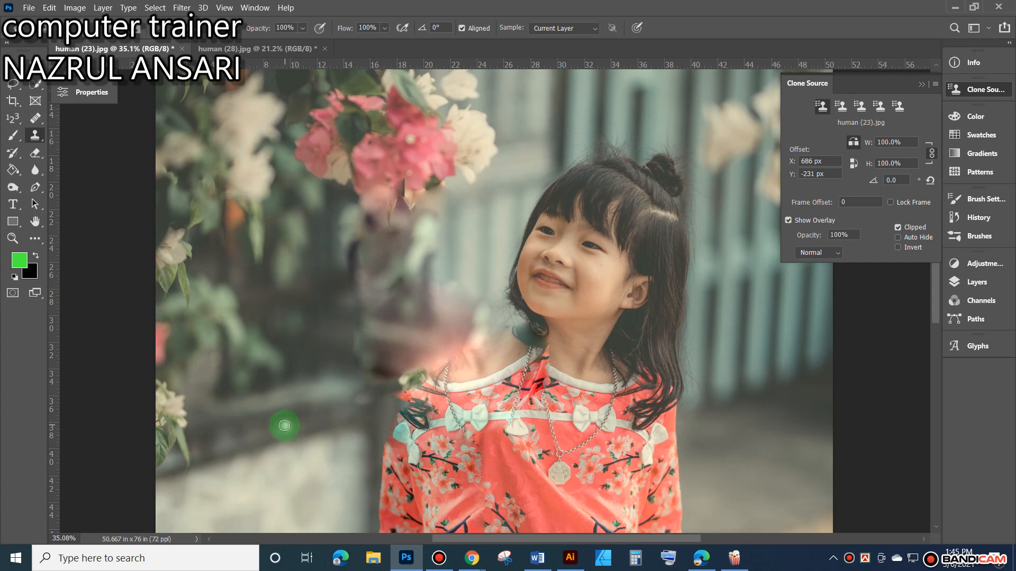
{"action": "left_click_drag", "start_coordinate": [365, 389], "coordinate": [407, 376]}
{"action": "key", "text": "ctrl+z"}
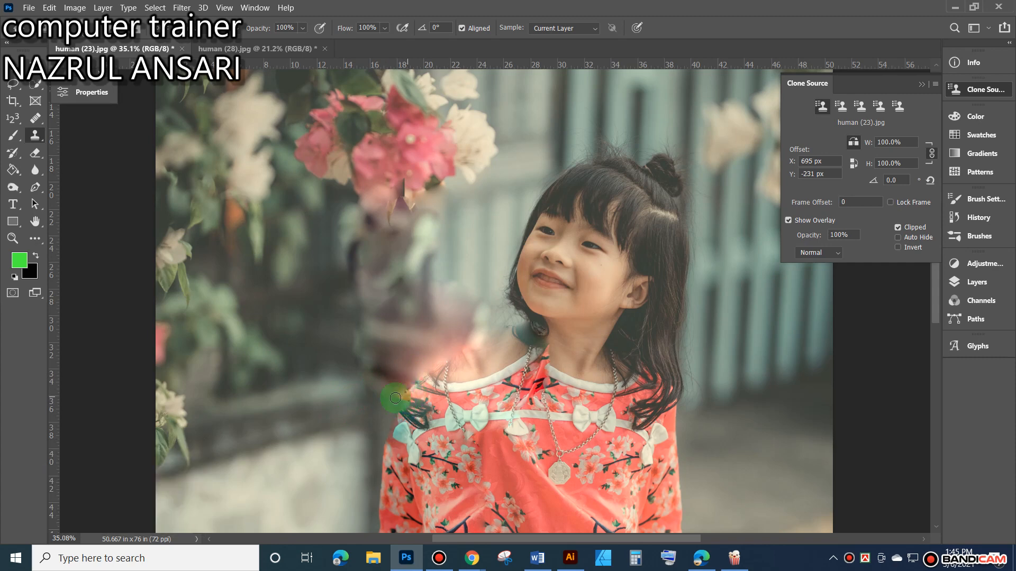
Turn off the clone source's horizontal flip and clone the blurred wall ledge over the arm remnant and shoulder edge with a larger brush.
{"action": "left_click", "coordinate": [852, 143]}
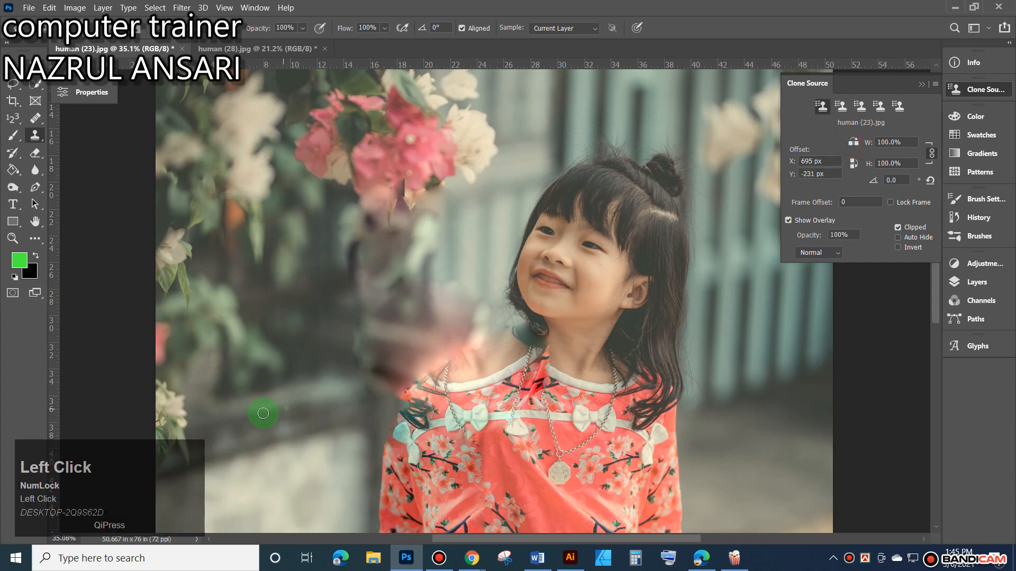
{"action": "key", "text": "alt"}
{"action": "left_click", "coordinate": [212, 443], "text": "alt"}
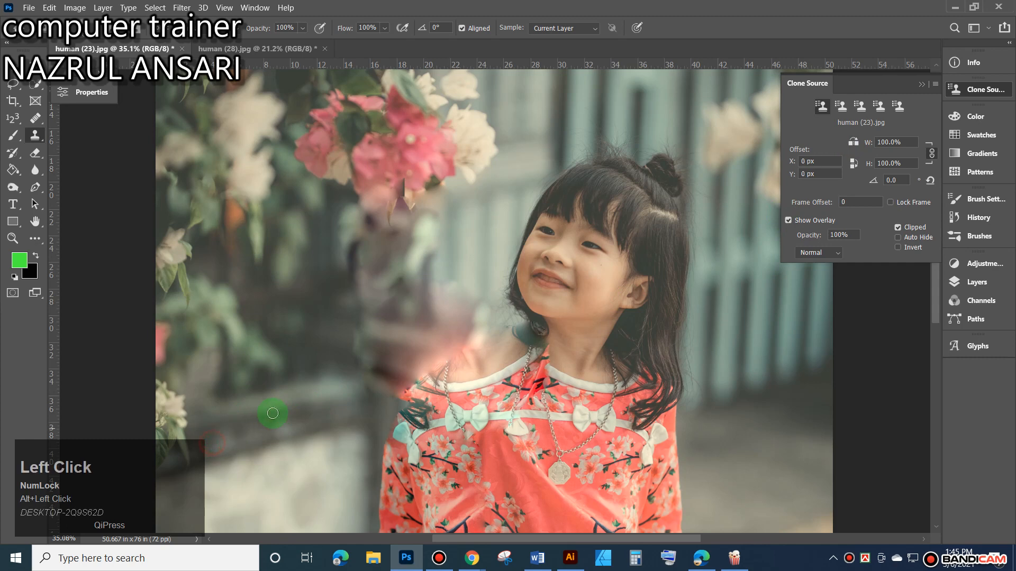
{"action": "right_click", "coordinate": [352, 403], "text": "alt"}
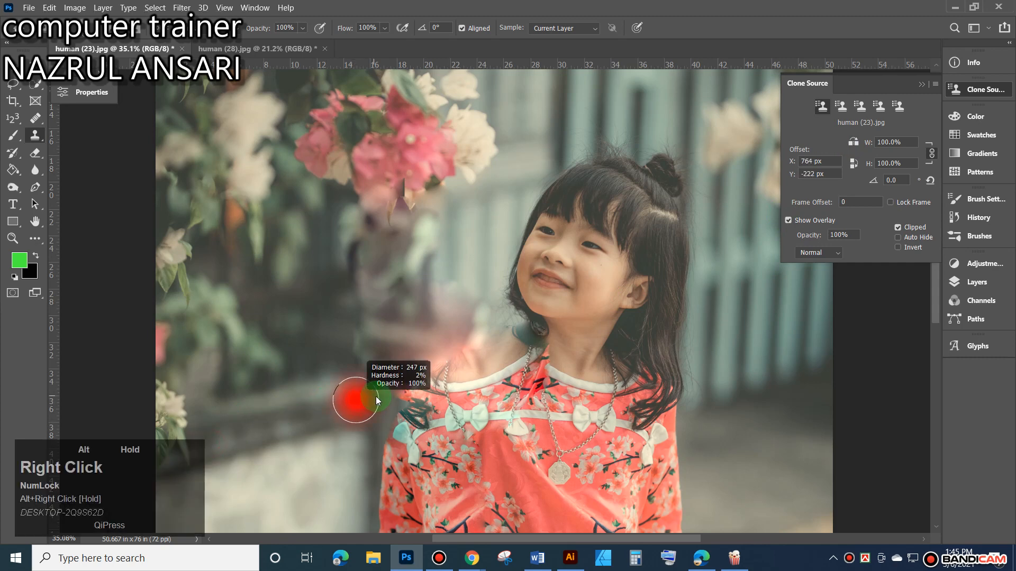
{"action": "left_click", "coordinate": [354, 405]}
{"action": "mouse_move", "coordinate": [370, 399]}
{"action": "left_mouse_down"}
{"action": "mouse_move", "coordinate": [502, 345]}
{"action": "mouse_move", "coordinate": [371, 402]}
{"action": "mouse_move", "coordinate": [498, 370]}
{"action": "mouse_move", "coordinate": [374, 421]}
{"action": "mouse_move", "coordinate": [407, 396]}
{"action": "mouse_move", "coordinate": [361, 415]}
{"action": "mouse_move", "coordinate": [409, 385]}
{"action": "mouse_move", "coordinate": [321, 406]}
{"action": "mouse_move", "coordinate": [447, 378]}
{"action": "left_mouse_up"}
{"action": "key", "text": "ctrl+z"}
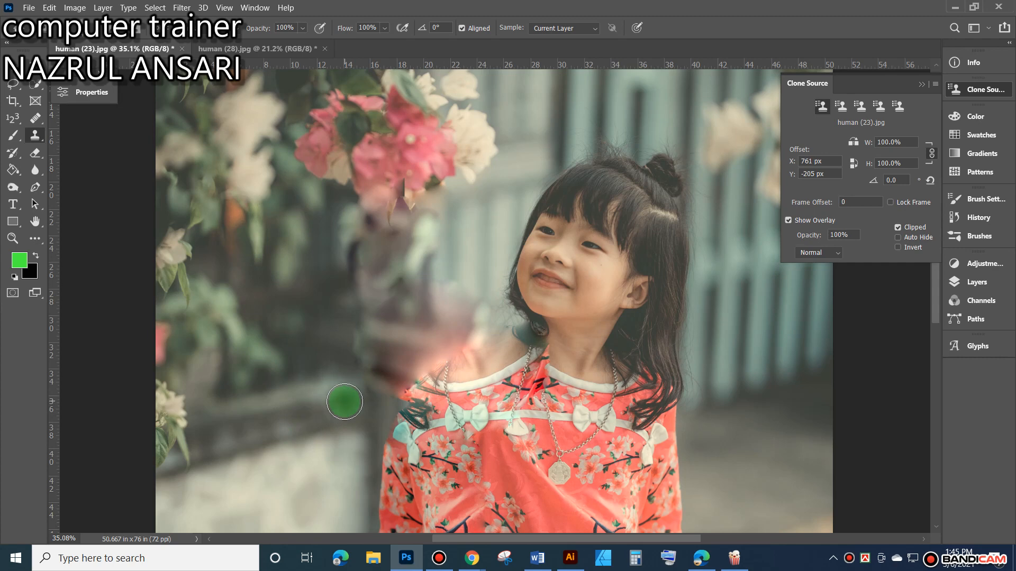
{"action": "mouse_move", "coordinate": [344, 399]}
{"action": "left_mouse_down"}
{"action": "mouse_move", "coordinate": [497, 339]}
{"action": "mouse_move", "coordinate": [482, 362]}
{"action": "mouse_move", "coordinate": [444, 379]}
{"action": "mouse_move", "coordinate": [323, 401]}
{"action": "mouse_move", "coordinate": [350, 396]}
{"action": "mouse_move", "coordinate": [336, 381]}
{"action": "mouse_move", "coordinate": [304, 386]}
{"action": "mouse_move", "coordinate": [307, 375]}
{"action": "mouse_move", "coordinate": [453, 394]}
{"action": "left_mouse_up"}
Sample the foliage near the photo's edge and clone it over the hard edge of the duplicated flower sprig.
{"action": "left_click", "coordinate": [198, 410], "text": "alt"}
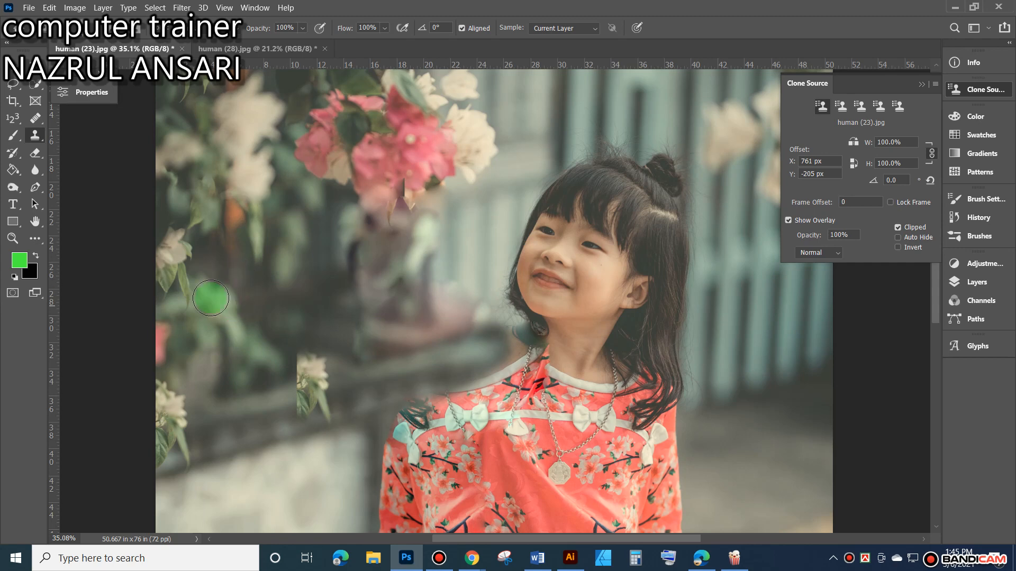
{"action": "left_click", "coordinate": [186, 275], "text": "alt"}
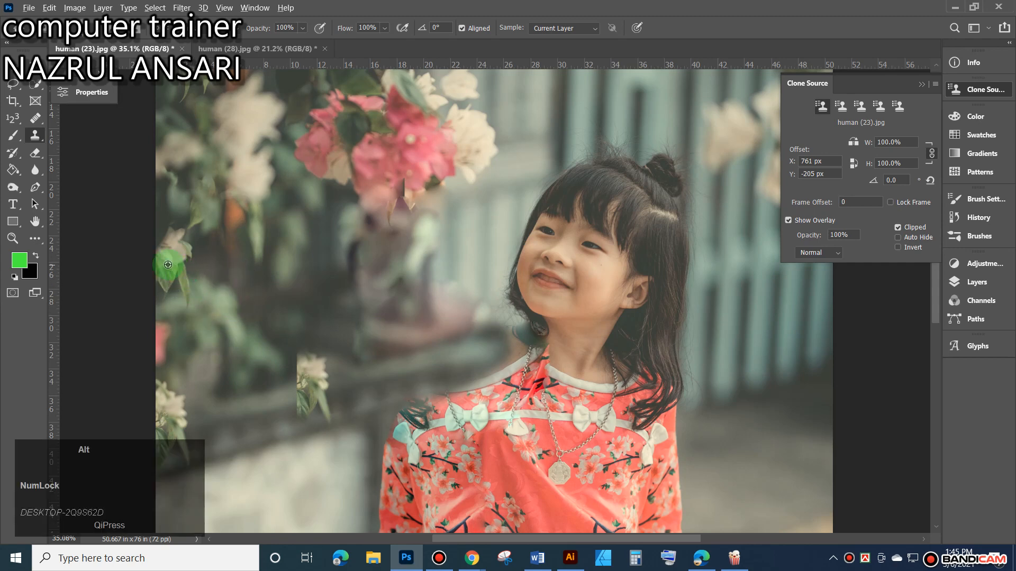
{"action": "left_click", "coordinate": [177, 270]}
{"action": "mouse_move", "coordinate": [280, 361]}
{"action": "left_mouse_down"}
{"action": "mouse_move", "coordinate": [295, 386]}
{"action": "mouse_move", "coordinate": [295, 404]}
{"action": "mouse_move", "coordinate": [277, 362]}
{"action": "mouse_move", "coordinate": [294, 446]}
{"action": "left_mouse_up"}
{"action": "left_click", "coordinate": [195, 260], "text": "alt"}
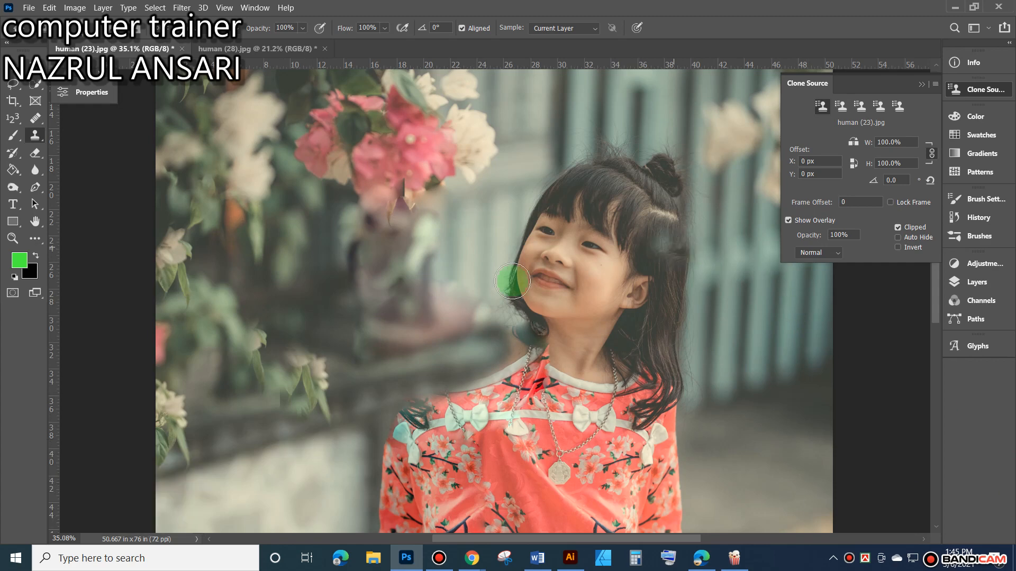
Sample the light wall beside the girl and clone it over the mirrored shoulder and upper sleeve of the dress.
{"action": "scroll", "coordinate": [633, 418], "scroll_direction": "down", "scroll_amount": 1}
{"action": "scroll", "coordinate": [633, 418], "scroll_direction": "down", "scroll_amount": 5}
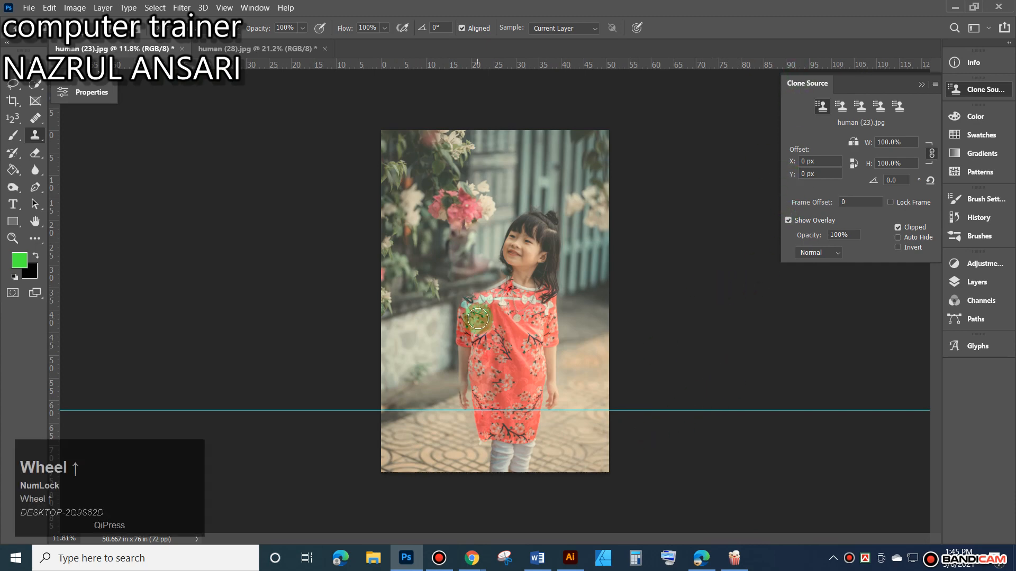
{"action": "scroll", "coordinate": [559, 297], "scroll_direction": "up", "scroll_amount": 8}
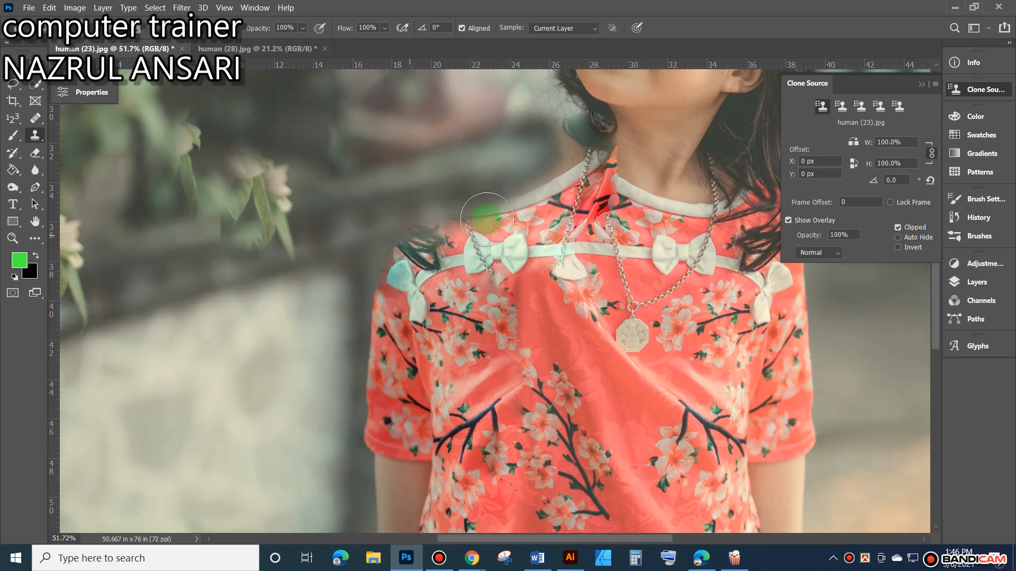
{"action": "scroll", "coordinate": [279, 374], "scroll_direction": "up", "scroll_amount": 1}
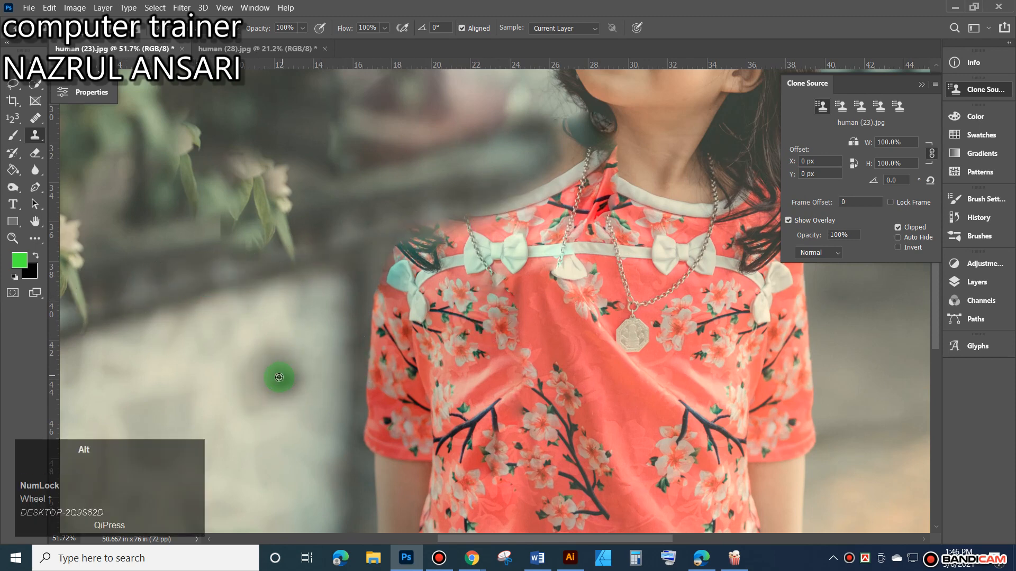
{"action": "left_click", "coordinate": [199, 392]}
{"action": "mouse_move", "coordinate": [367, 288]}
{"action": "left_mouse_down"}
{"action": "mouse_move", "coordinate": [396, 279]}
{"action": "mouse_move", "coordinate": [460, 191]}
{"action": "mouse_move", "coordinate": [465, 236]}
{"action": "mouse_move", "coordinate": [531, 211]}
{"action": "mouse_move", "coordinate": [555, 177]}
{"action": "mouse_move", "coordinate": [465, 245]}
{"action": "mouse_move", "coordinate": [357, 363]}
{"action": "mouse_move", "coordinate": [319, 334]}
{"action": "mouse_move", "coordinate": [379, 281]}
{"action": "mouse_move", "coordinate": [458, 236]}
{"action": "mouse_move", "coordinate": [393, 286]}
{"action": "mouse_move", "coordinate": [474, 306]}
{"action": "mouse_move", "coordinate": [435, 317]}
{"action": "left_mouse_up"}
{"action": "key", "text": "space"}
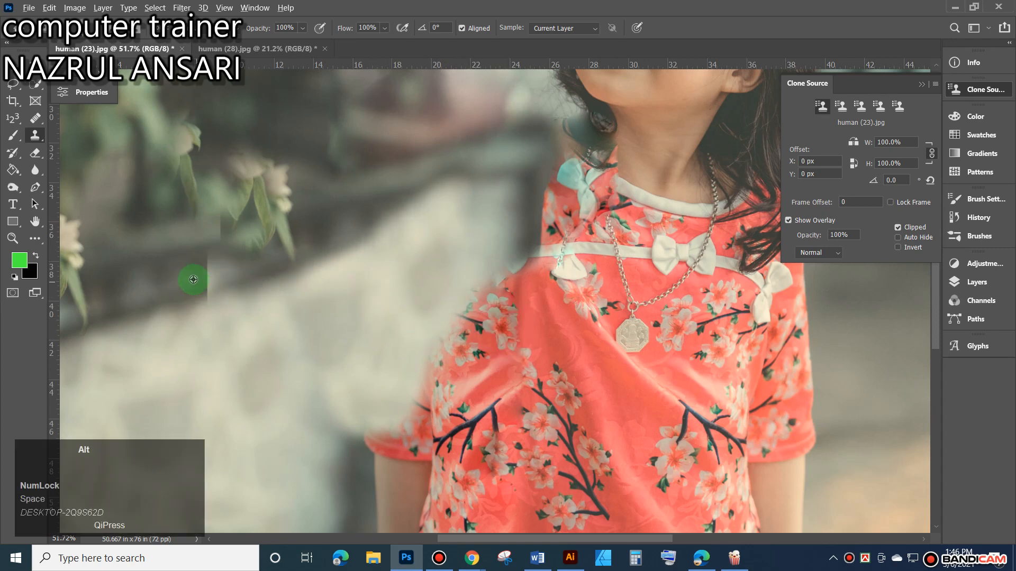
Sample the dark wall ledge and clone it over the background beside the girl's shoulder.
{"action": "left_click", "coordinate": [144, 286], "text": "alt"}
{"action": "left_click", "coordinate": [370, 231]}
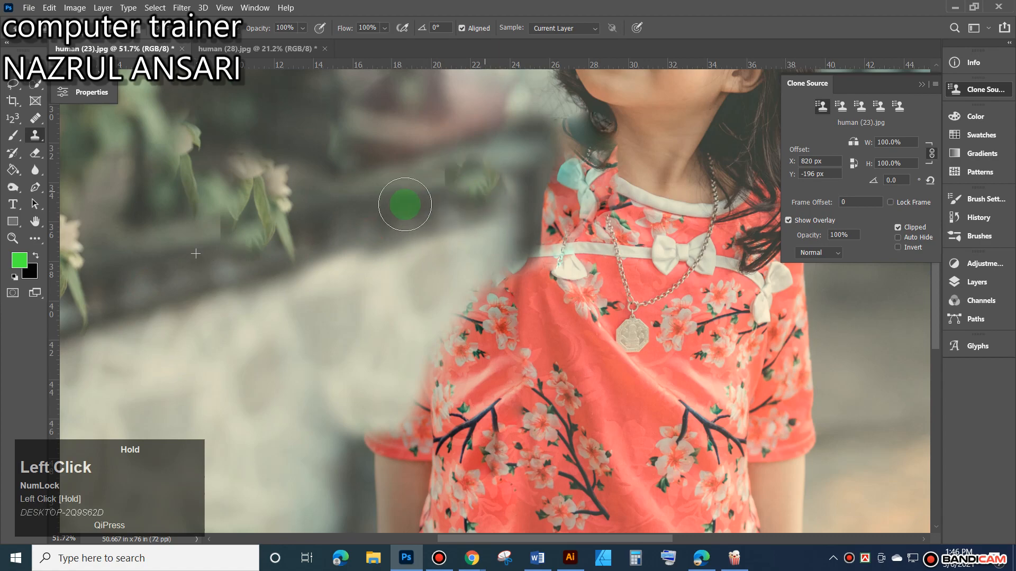
{"action": "scroll", "coordinate": [540, 290], "scroll_direction": "down", "scroll_amount": 4}
{"action": "scroll", "coordinate": [539, 290], "scroll_direction": "down", "scroll_amount": 2}
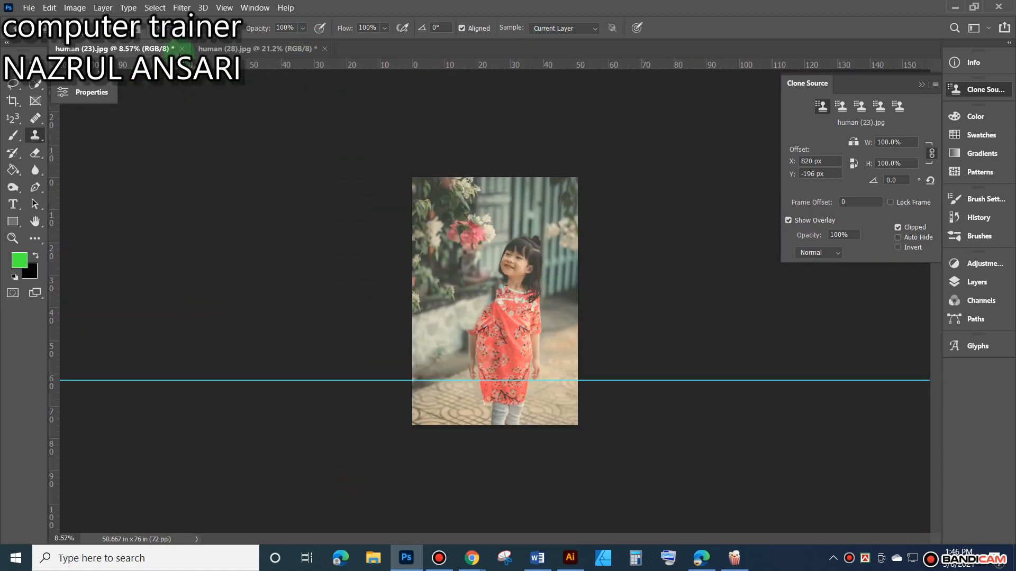
Close human (23).jpg without saving and make the Clone Stamp tool active for human (28).jpg.
{"action": "left_click", "coordinate": [182, 49]}
{"action": "left_click", "coordinate": [530, 219]}
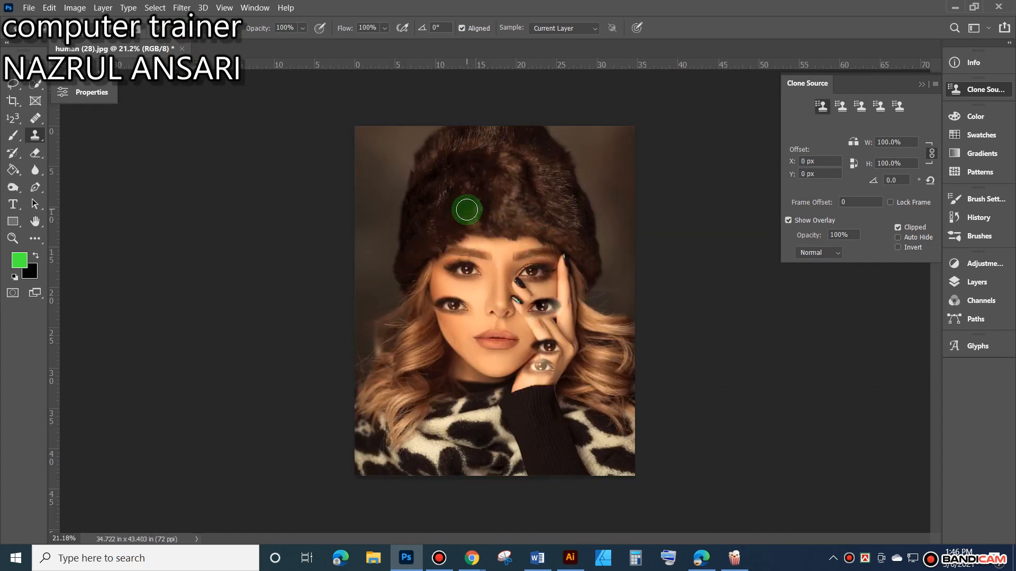
{"action": "left_click", "coordinate": [36, 119]}
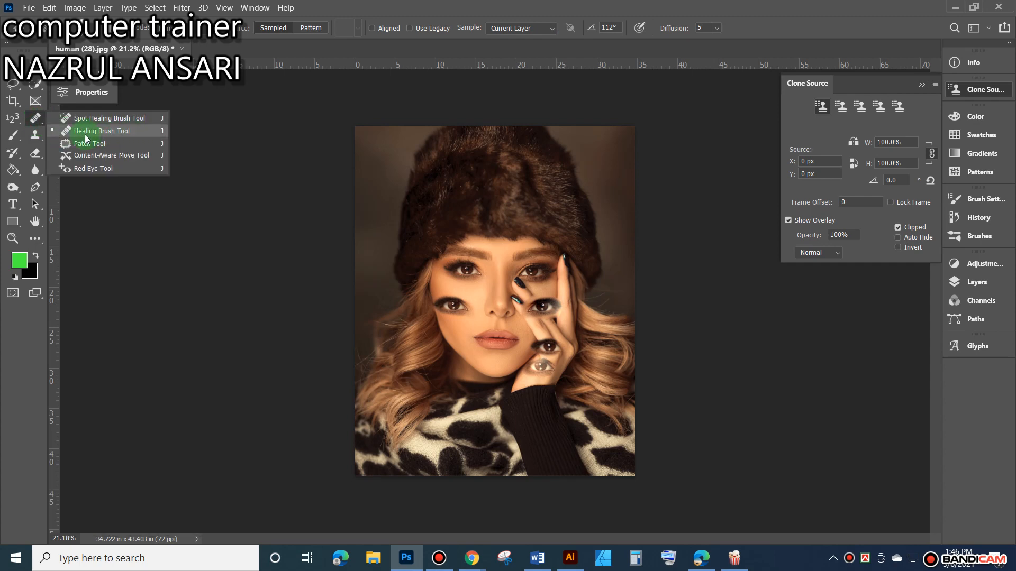
{"action": "left_click", "coordinate": [35, 135]}
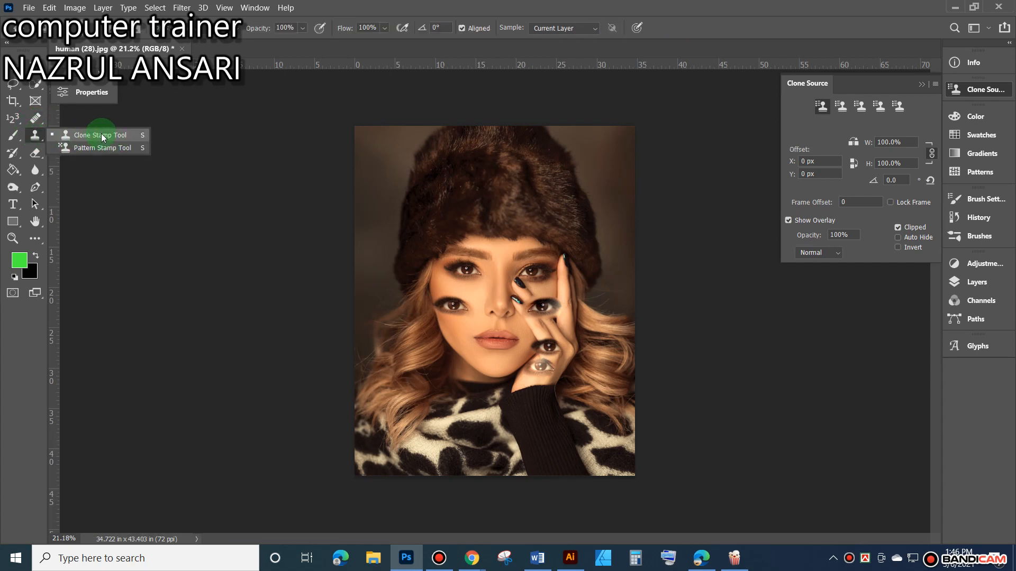
{"action": "left_click", "coordinate": [102, 136]}
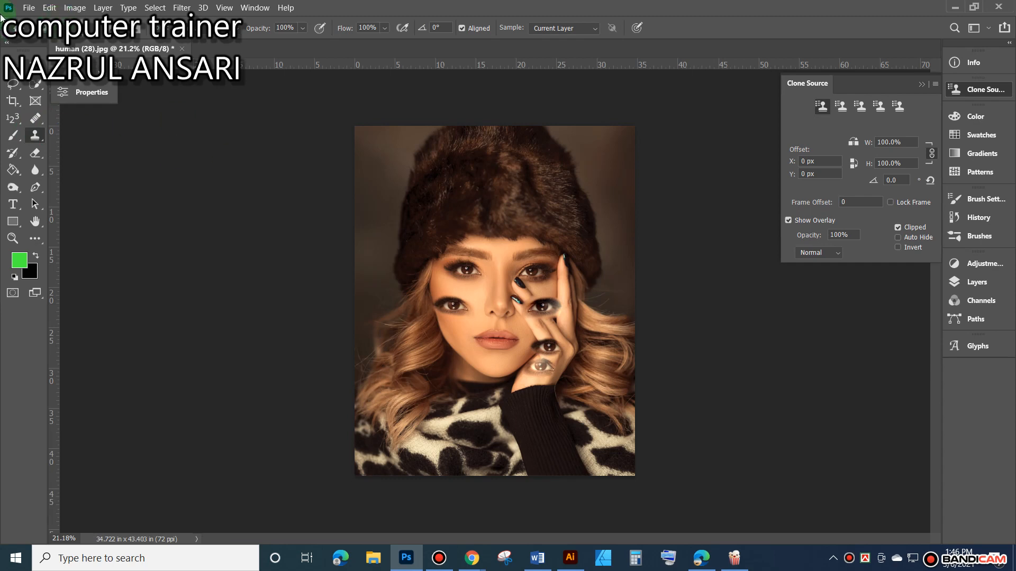
Open the seagull photo Animal (9).jpg from the Animal folder of the Photoshop work images.
{"action": "left_click", "coordinate": [29, 7]}
{"action": "left_click", "coordinate": [40, 33]}
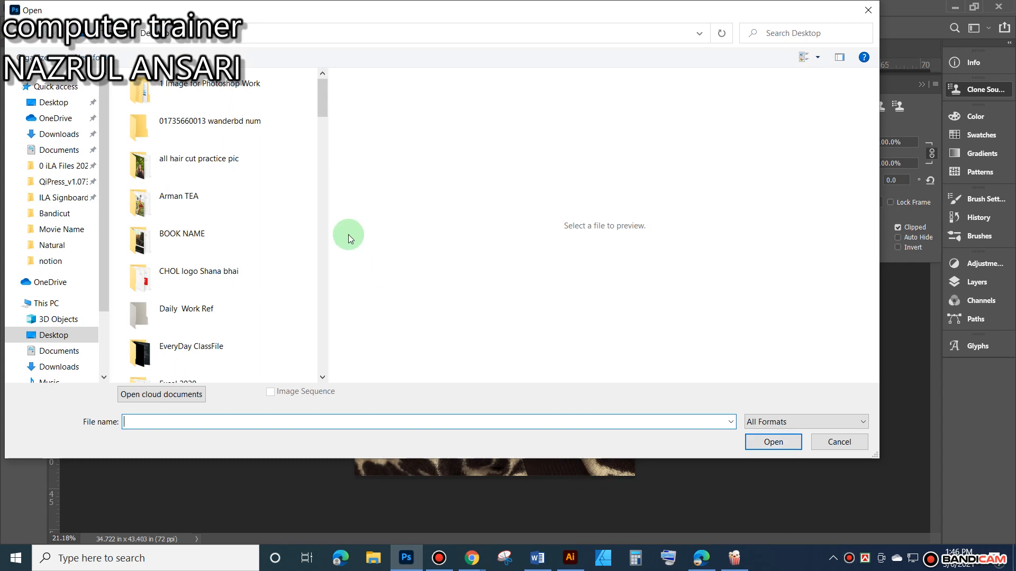
{"action": "mouse_move", "coordinate": [323, 97]}
{"action": "left_mouse_down"}
{"action": "mouse_move", "coordinate": [313, 129]}
{"action": "mouse_move", "coordinate": [322, 90]}
{"action": "left_mouse_up"}
{"action": "double_click", "coordinate": [276, 96]}
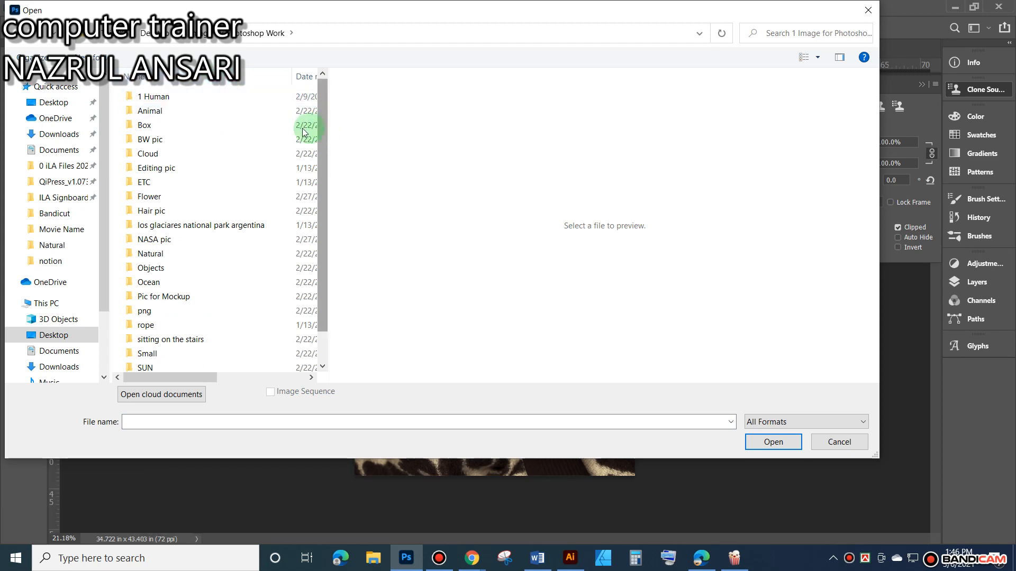
{"action": "double_click", "coordinate": [150, 111]}
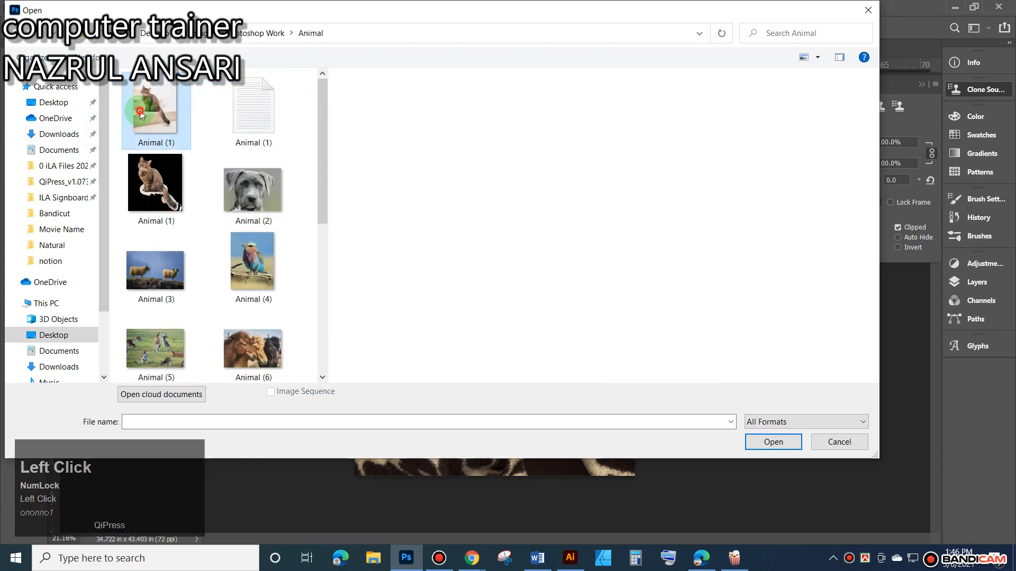
{"action": "left_click", "coordinate": [141, 113]}
{"action": "left_click_drag", "start_coordinate": [322, 110], "coordinate": [328, 195]}
{"action": "left_click", "coordinate": [155, 294]}
{"action": "left_click", "coordinate": [801, 442]}
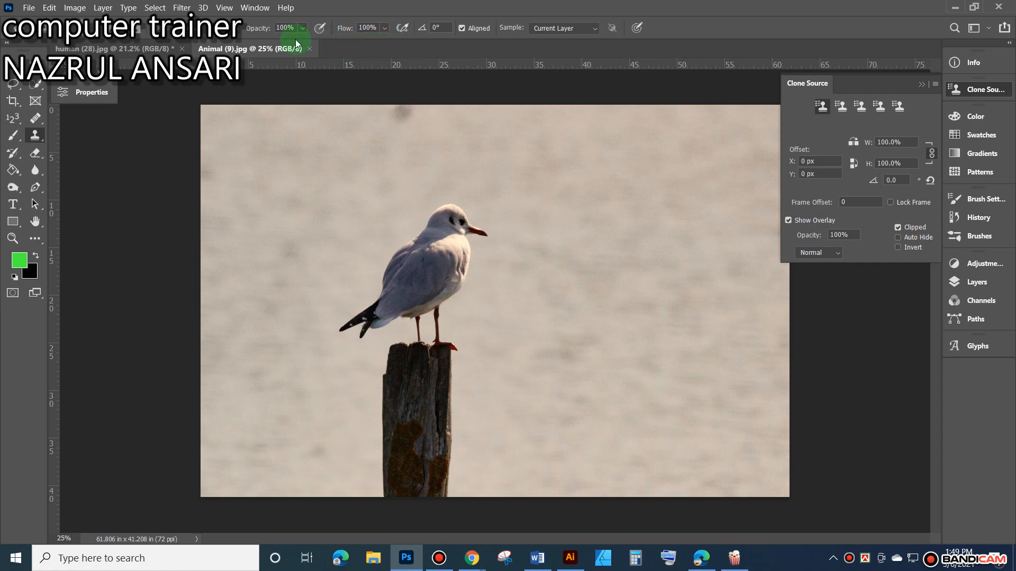
Detach the Clone Source panel from the dock so that it floats over the workspace.
{"action": "left_click", "coordinate": [228, 8]}
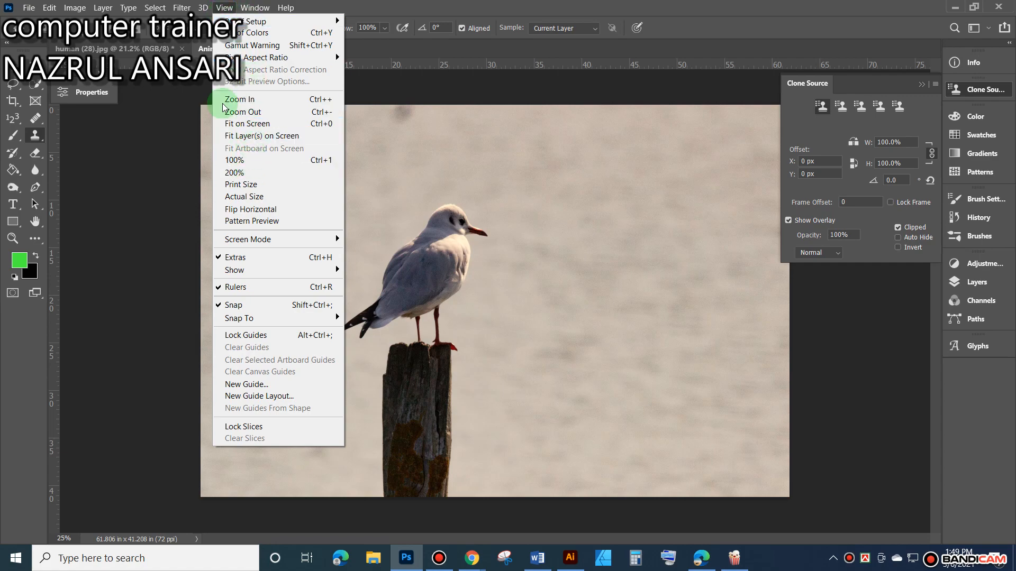
{"action": "left_click", "coordinate": [255, 7]}
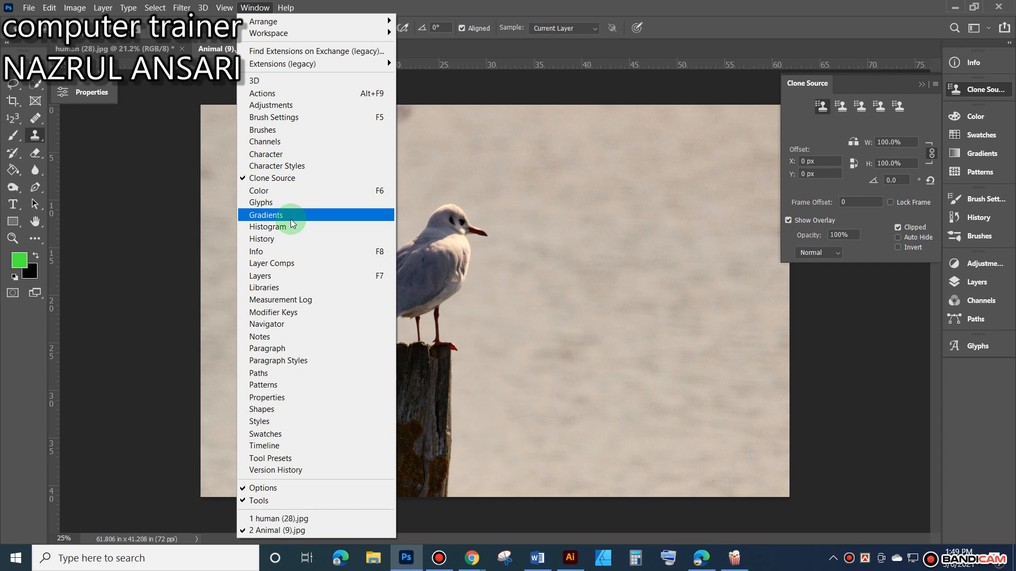
{"action": "mouse_move", "coordinate": [897, 87]}
{"action": "left_mouse_down"}
{"action": "mouse_move", "coordinate": [629, 132]}
{"action": "mouse_move", "coordinate": [818, 104]}
{"action": "mouse_move", "coordinate": [175, 100]}
{"action": "mouse_move", "coordinate": [750, 144]}
{"action": "mouse_move", "coordinate": [877, 109]}
{"action": "mouse_move", "coordinate": [871, 96]}
{"action": "left_mouse_up"}
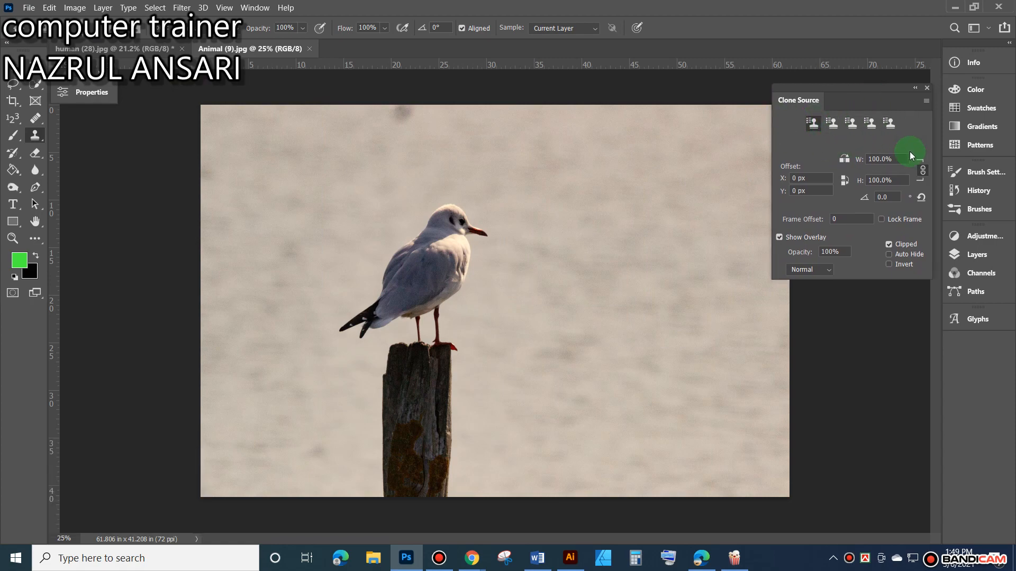
Close the portrait human (28).jpg without saving its changes.
{"action": "left_click", "coordinate": [96, 48]}
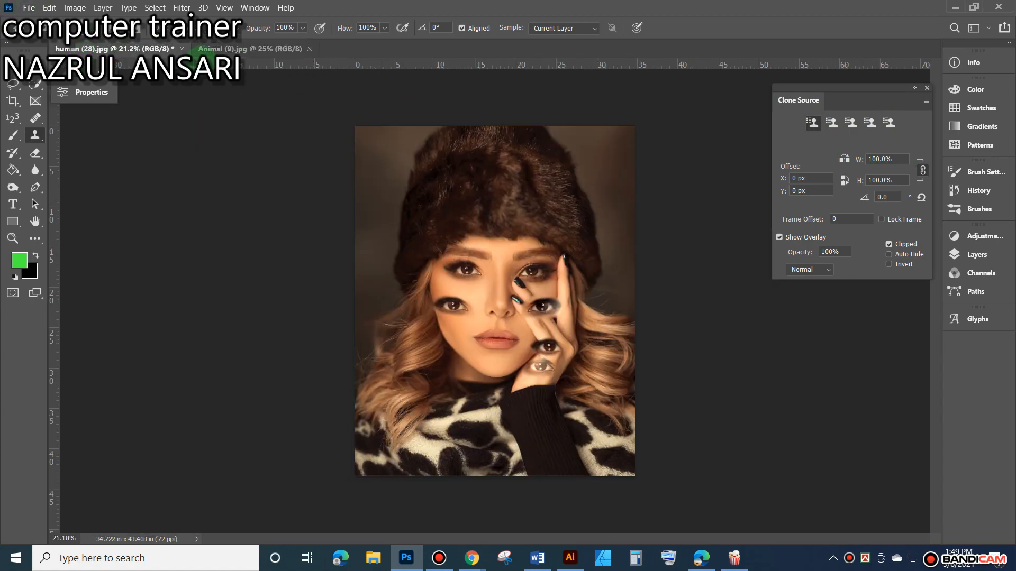
{"action": "left_click", "coordinate": [181, 48]}
{"action": "left_click", "coordinate": [472, 218]}
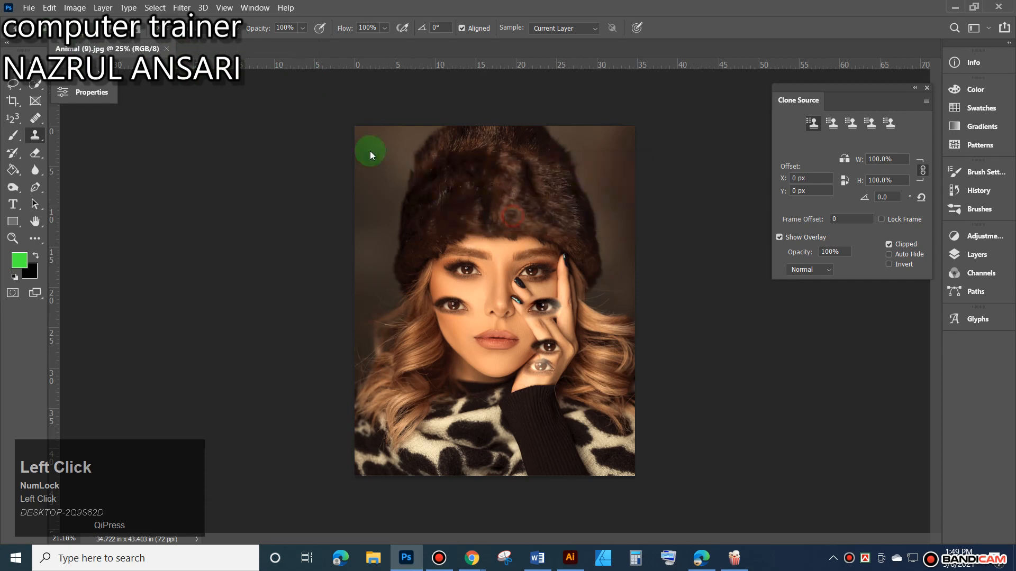
Open the pepper plant photo Nature (28).jpg from the Natural folder of the Photoshop work images.
{"action": "left_click", "coordinate": [28, 7]}
{"action": "left_click", "coordinate": [29, 8]}
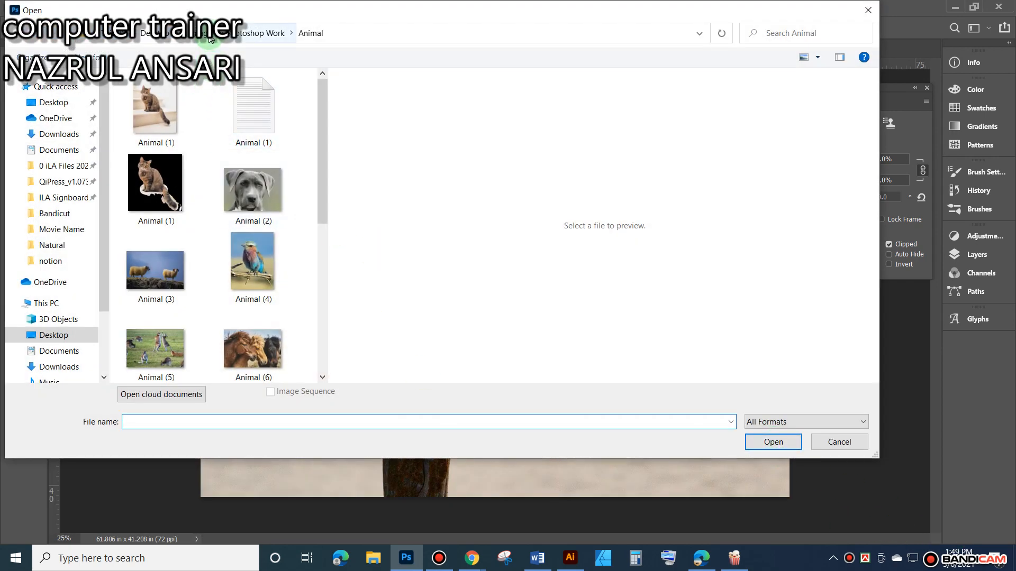
{"action": "left_click", "coordinate": [210, 39]}
{"action": "double_click", "coordinate": [233, 254]}
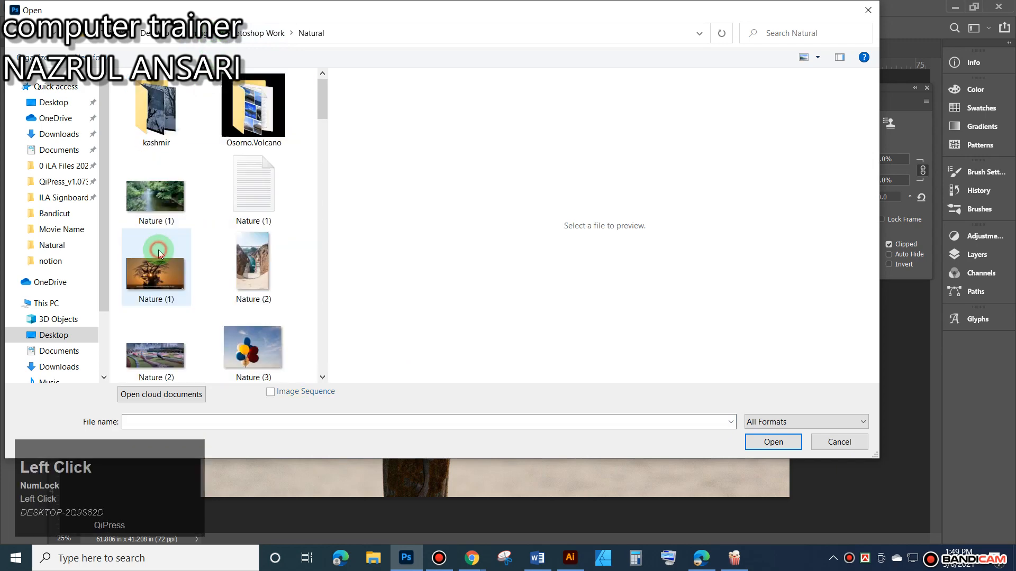
{"action": "left_click_drag", "start_coordinate": [321, 97], "coordinate": [321, 245]}
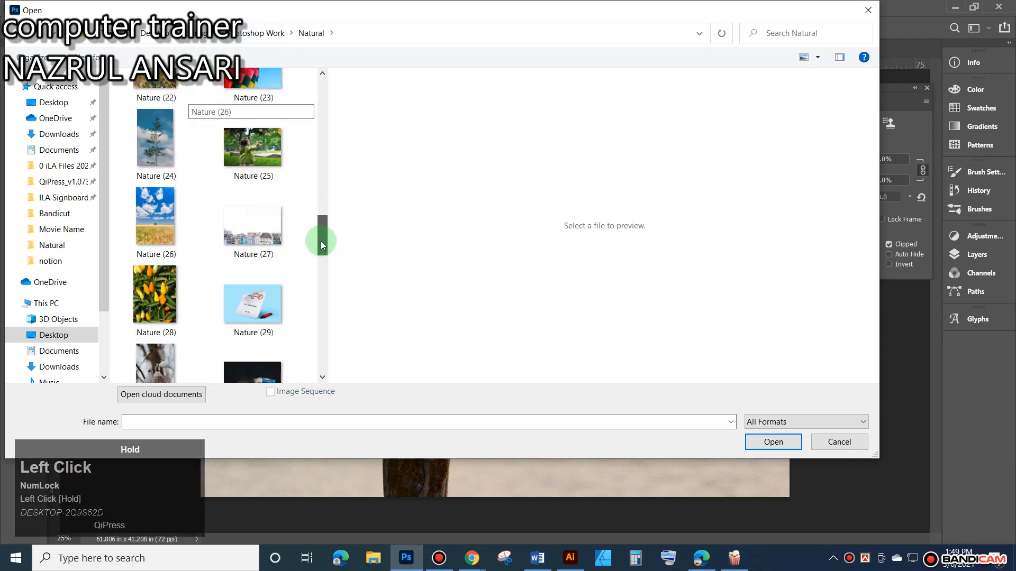
{"action": "left_click", "coordinate": [164, 294]}
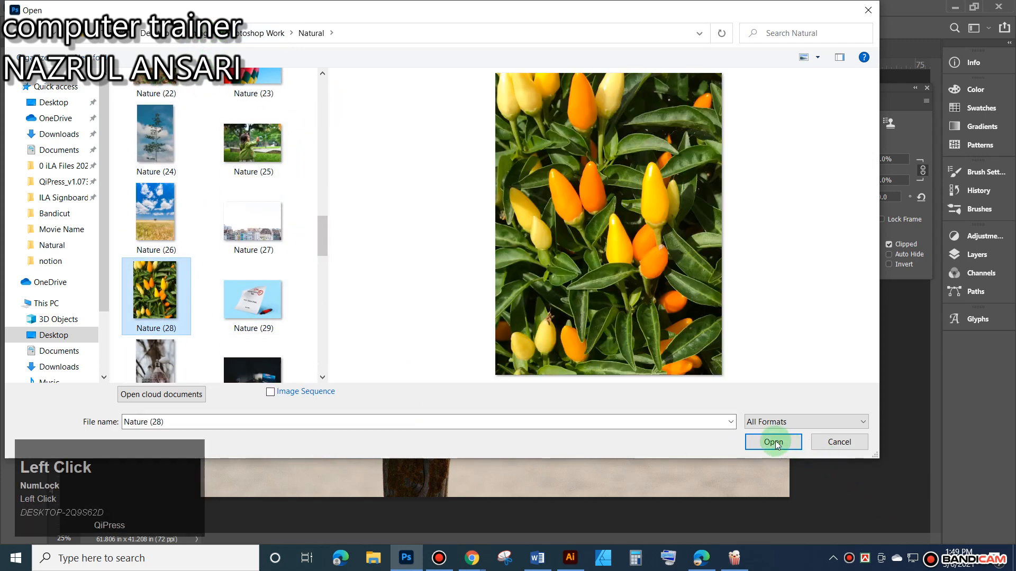
{"action": "left_click", "coordinate": [772, 441]}
{"action": "scroll", "coordinate": [628, 381], "scroll_direction": "up", "scroll_amount": 2}
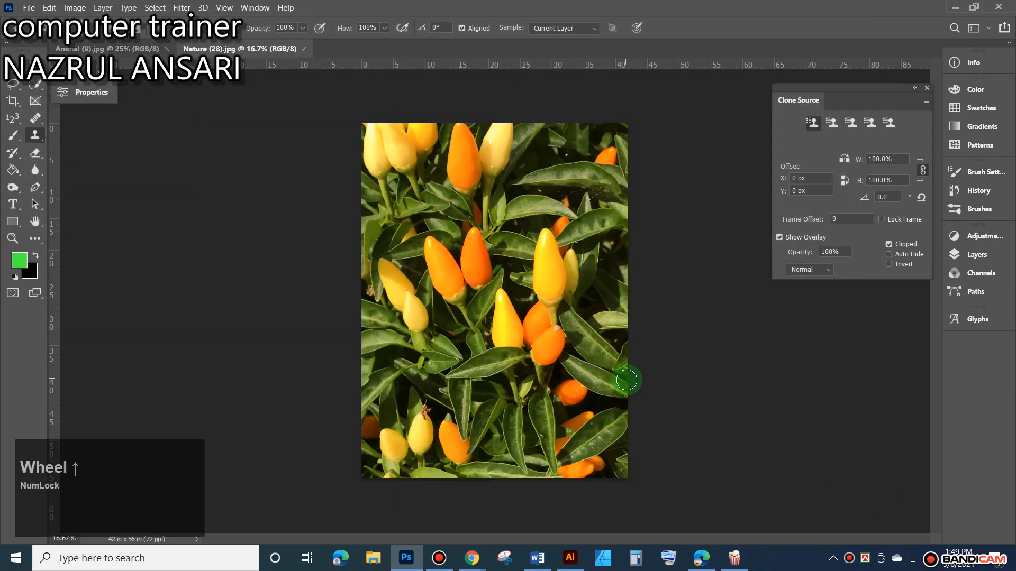
{"action": "scroll", "coordinate": [627, 381], "scroll_direction": "down", "scroll_amount": 3}
{"action": "scroll", "coordinate": [628, 381], "scroll_direction": "up", "scroll_amount": 2}
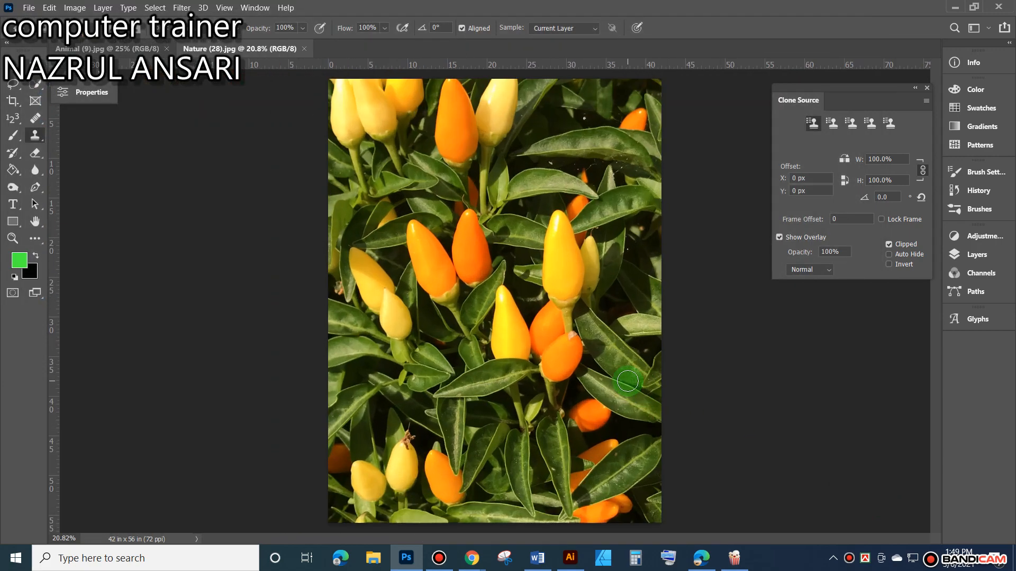
{"action": "scroll", "coordinate": [627, 381], "scroll_direction": "up", "scroll_amount": 1}
{"action": "scroll", "coordinate": [628, 381], "scroll_direction": "down", "scroll_amount": 2}
{"action": "scroll", "coordinate": [628, 381], "scroll_direction": "up", "scroll_amount": 1}
{"action": "scroll", "coordinate": [628, 380], "scroll_direction": "up", "scroll_amount": 2}
{"action": "scroll", "coordinate": [627, 381], "scroll_direction": "down", "scroll_amount": 3}
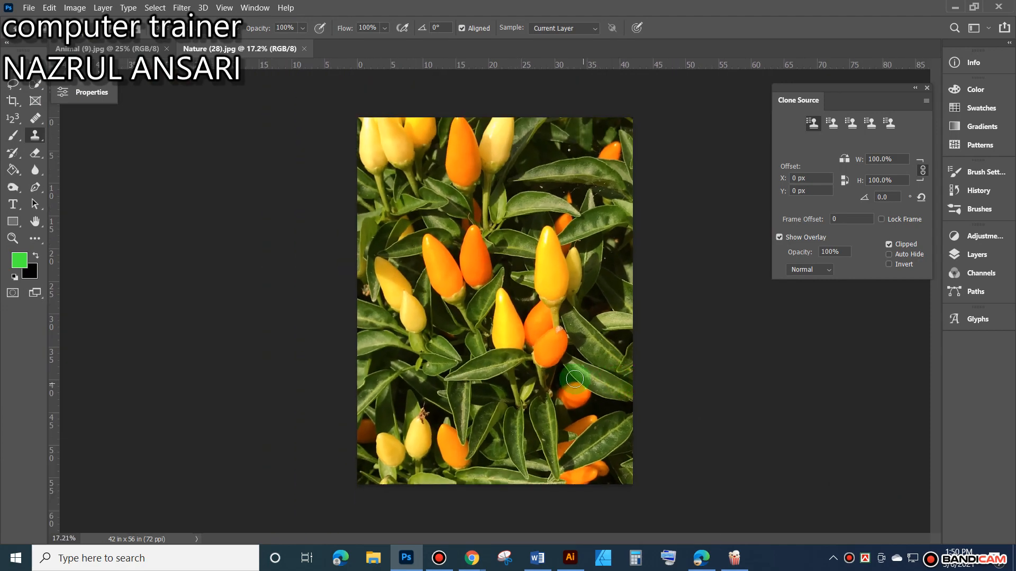
Sample the tall orange pepper into the first clone source with the Healing Brush and paint a copy near the photo's right edge.
{"action": "scroll", "coordinate": [579, 332], "scroll_direction": "up", "scroll_amount": 4}
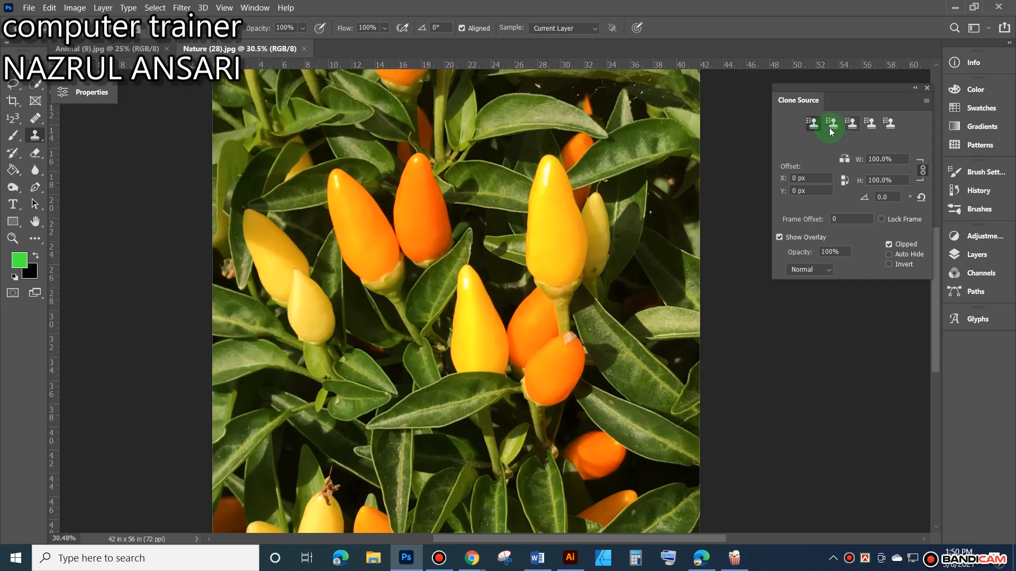
{"action": "left_click", "coordinate": [851, 123]}
{"action": "left_click", "coordinate": [890, 124]}
{"action": "left_click", "coordinate": [805, 123]}
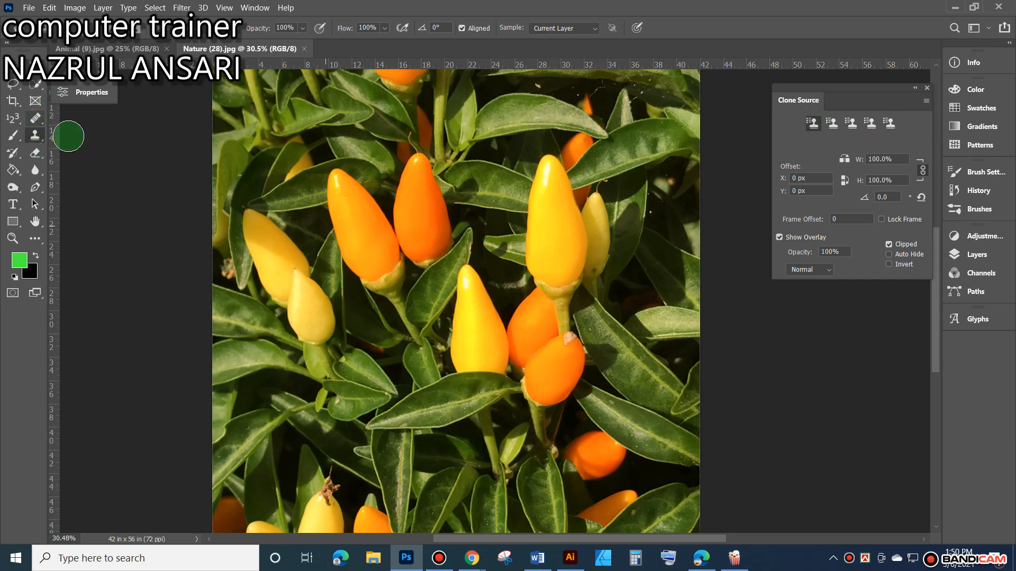
{"action": "left_click", "coordinate": [36, 117]}
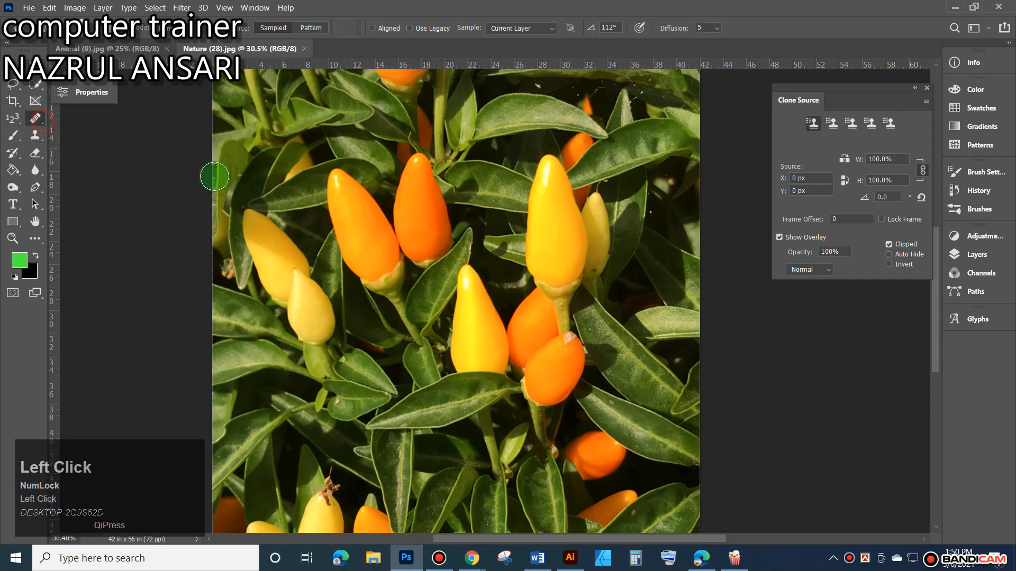
{"action": "left_click", "coordinate": [355, 225], "text": "alt"}
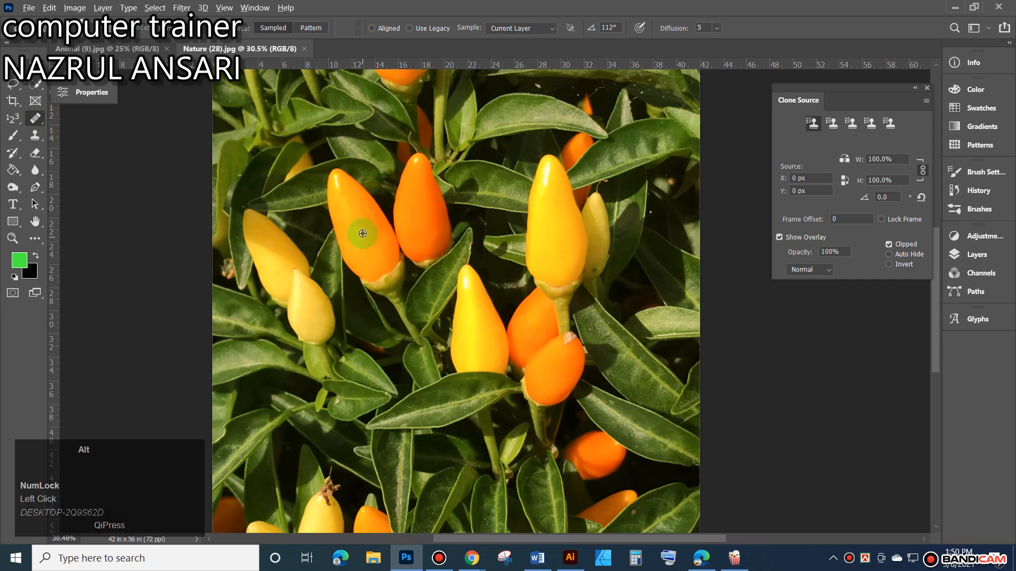
{"action": "left_click", "coordinate": [362, 231], "text": "alt"}
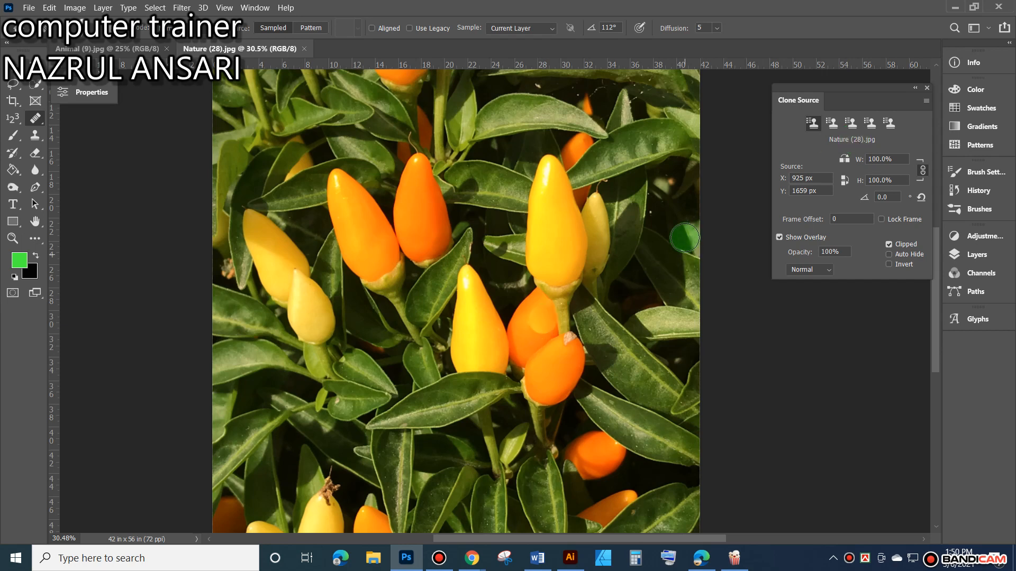
{"action": "left_click", "coordinate": [643, 310]}
{"action": "mouse_move", "coordinate": [660, 342]}
{"action": "left_mouse_down"}
{"action": "mouse_move", "coordinate": [641, 359]}
{"action": "mouse_move", "coordinate": [640, 300]}
{"action": "mouse_move", "coordinate": [637, 327]}
{"action": "mouse_move", "coordinate": [653, 299]}
{"action": "mouse_move", "coordinate": [643, 263]}
{"action": "mouse_move", "coordinate": [612, 268]}
{"action": "mouse_move", "coordinate": [618, 285]}
{"action": "mouse_move", "coordinate": [626, 268]}
{"action": "mouse_move", "coordinate": [652, 337]}
{"action": "left_mouse_up"}
Sample the large upper leaf into the second clone source and heal a copy onto the foliage below the small yellow pepper.
{"action": "left_click", "coordinate": [840, 127]}
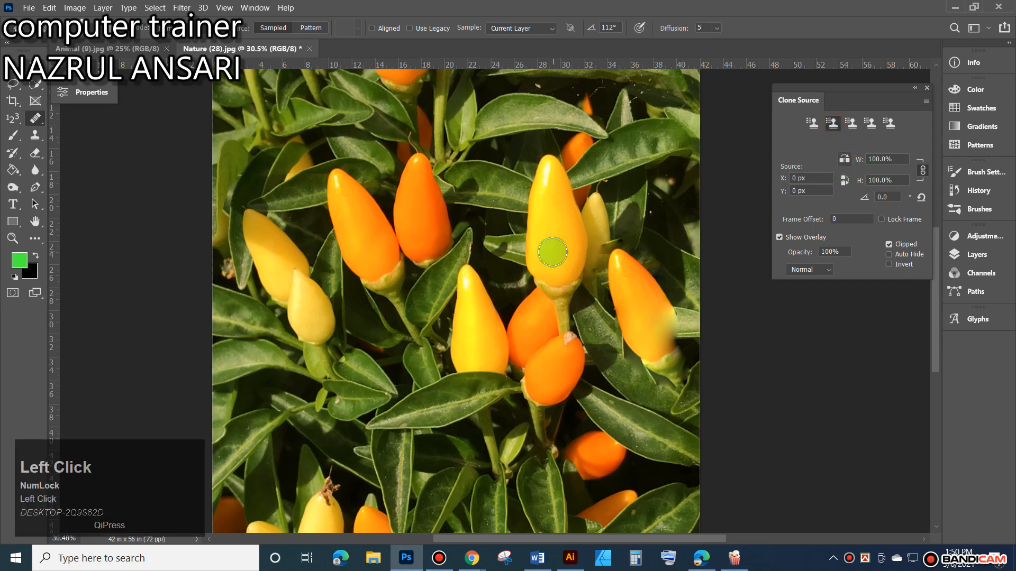
{"action": "left_click", "coordinate": [524, 99], "text": "alt"}
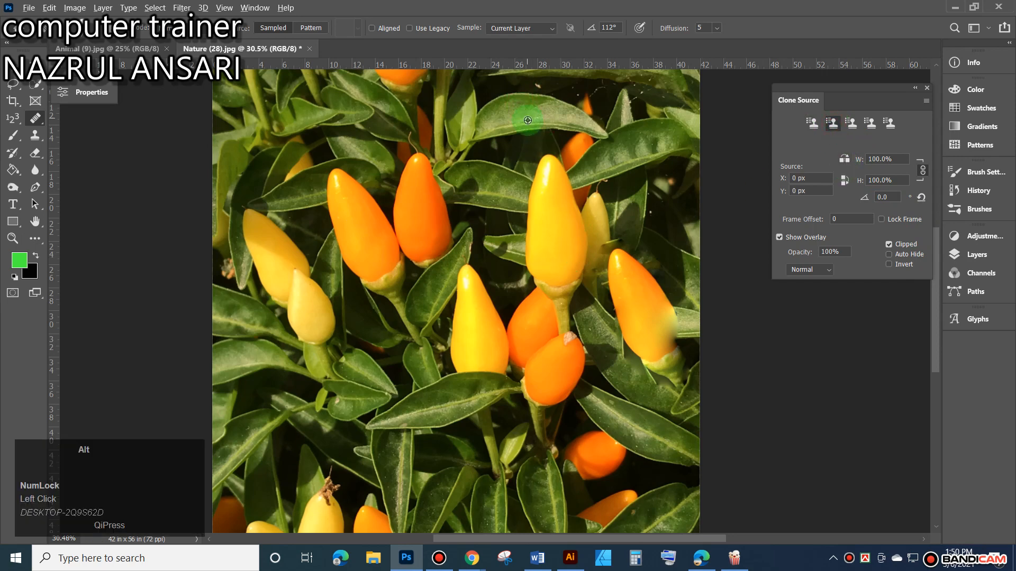
{"action": "left_click", "coordinate": [526, 119], "text": "alt"}
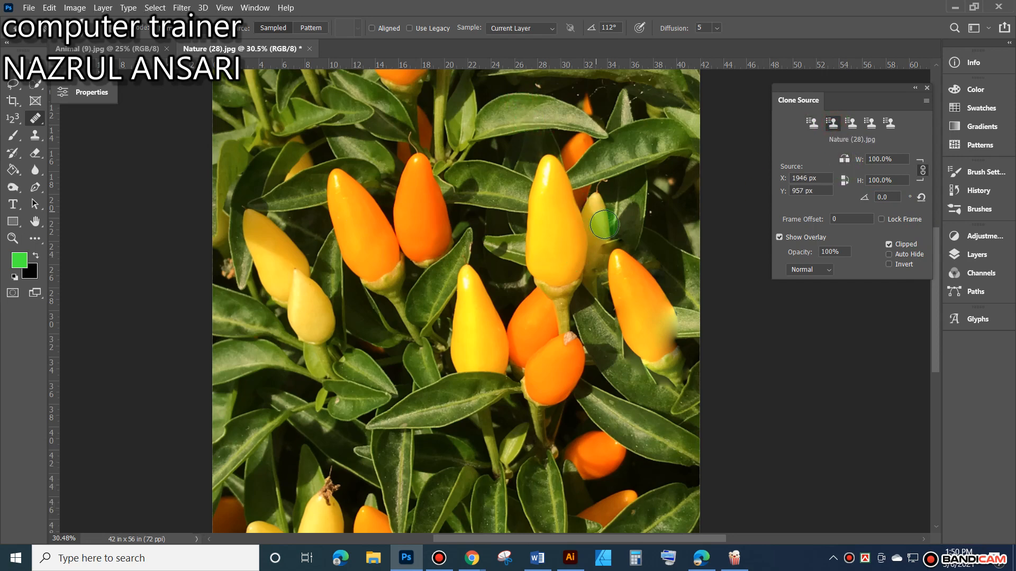
{"action": "left_click", "coordinate": [588, 292]}
{"action": "mouse_move", "coordinate": [341, 436]}
{"action": "left_mouse_down"}
{"action": "mouse_move", "coordinate": [347, 403]}
{"action": "mouse_move", "coordinate": [360, 401]}
{"action": "mouse_move", "coordinate": [300, 392]}
{"action": "mouse_move", "coordinate": [299, 410]}
{"action": "mouse_move", "coordinate": [318, 421]}
{"action": "mouse_move", "coordinate": [392, 413]}
{"action": "mouse_move", "coordinate": [410, 391]}
{"action": "left_mouse_up"}
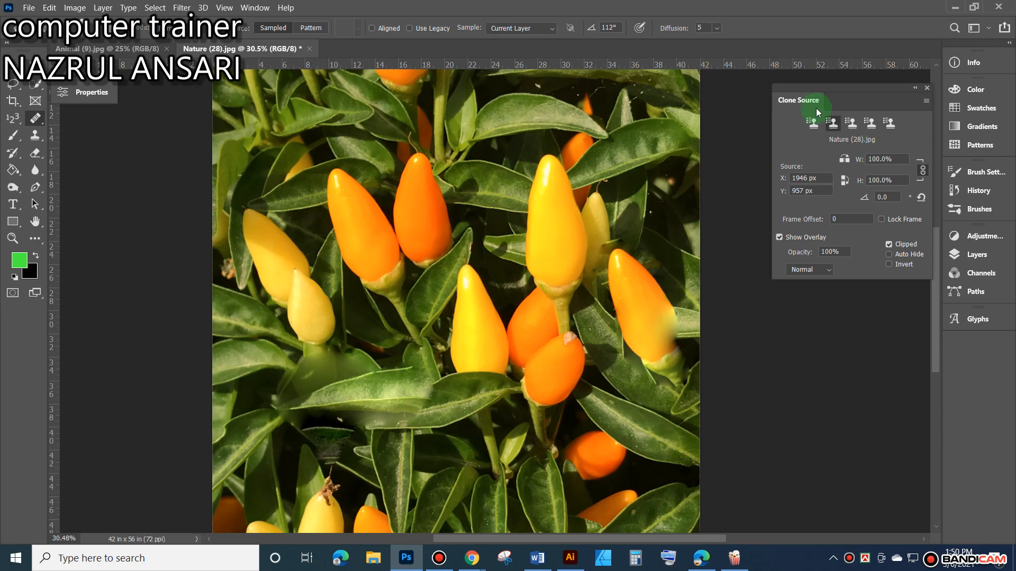
Heal another orange pepper from the first clone source beside the central yellow pepper.
{"action": "left_click", "coordinate": [812, 123]}
{"action": "mouse_move", "coordinate": [418, 354]}
{"action": "left_mouse_down"}
{"action": "mouse_move", "coordinate": [371, 326]}
{"action": "mouse_move", "coordinate": [382, 346]}
{"action": "mouse_move", "coordinate": [362, 347]}
{"action": "mouse_move", "coordinate": [397, 319]}
{"action": "mouse_move", "coordinate": [410, 293]}
{"action": "mouse_move", "coordinate": [398, 291]}
{"action": "mouse_move", "coordinate": [417, 347]}
{"action": "mouse_move", "coordinate": [442, 366]}
{"action": "mouse_move", "coordinate": [424, 349]}
{"action": "left_mouse_up"}
In Animal (9).jpg, heal the leaf from the second clone source and the pepper from the first onto the water right of the post.
{"action": "left_click", "coordinate": [153, 47]}
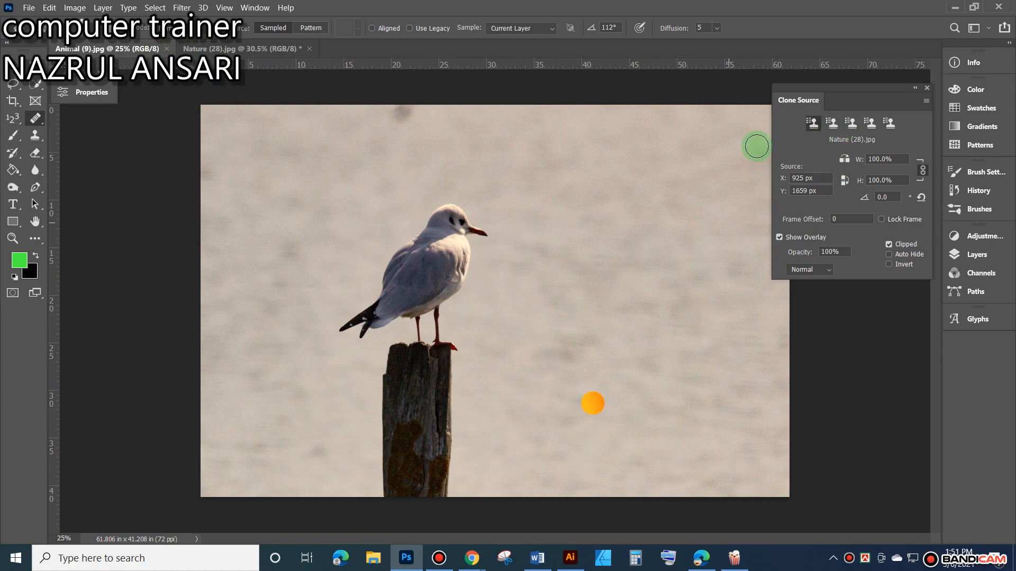
{"action": "left_click", "coordinate": [833, 124]}
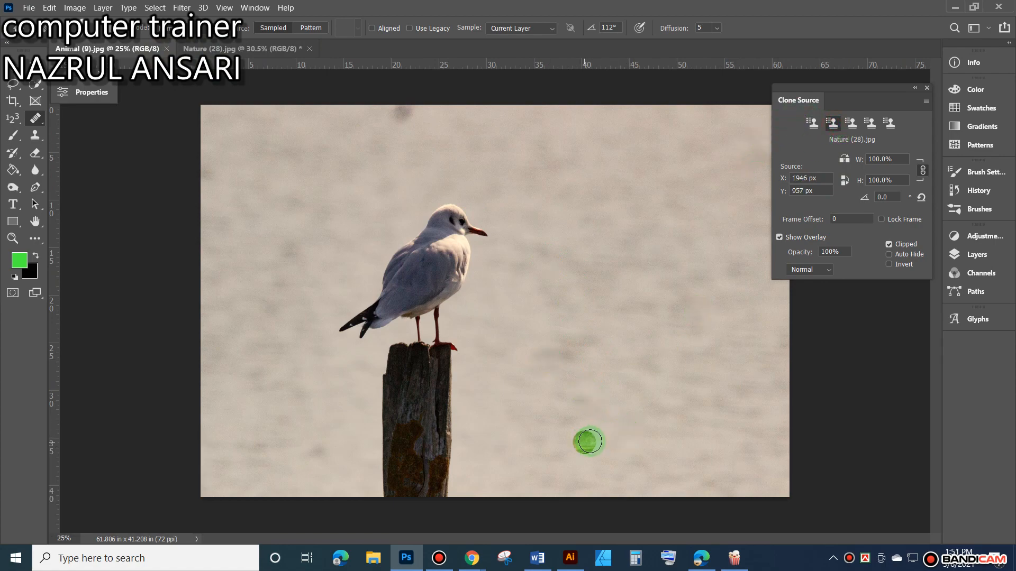
{"action": "left_click", "coordinate": [593, 432]}
{"action": "mouse_move", "coordinate": [592, 432]}
{"action": "left_mouse_down"}
{"action": "mouse_move", "coordinate": [635, 408]}
{"action": "mouse_move", "coordinate": [653, 417]}
{"action": "mouse_move", "coordinate": [612, 443]}
{"action": "mouse_move", "coordinate": [544, 434]}
{"action": "mouse_move", "coordinate": [614, 473]}
{"action": "mouse_move", "coordinate": [630, 416]}
{"action": "mouse_move", "coordinate": [574, 425]}
{"action": "mouse_move", "coordinate": [633, 424]}
{"action": "mouse_move", "coordinate": [693, 501]}
{"action": "left_mouse_up"}
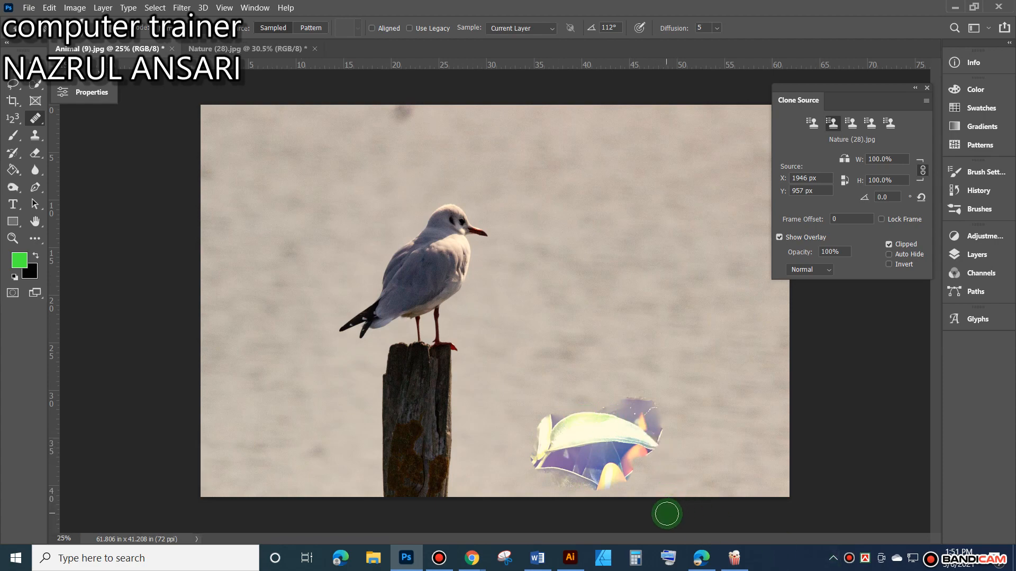
{"action": "left_click", "coordinate": [813, 124]}
{"action": "mouse_move", "coordinate": [582, 386]}
{"action": "left_mouse_down"}
{"action": "mouse_move", "coordinate": [619, 397]}
{"action": "mouse_move", "coordinate": [646, 368]}
{"action": "mouse_move", "coordinate": [630, 348]}
{"action": "mouse_move", "coordinate": [638, 398]}
{"action": "mouse_move", "coordinate": [653, 334]}
{"action": "mouse_move", "coordinate": [633, 317]}
{"action": "mouse_move", "coordinate": [622, 336]}
{"action": "mouse_move", "coordinate": [642, 408]}
{"action": "left_mouse_up"}
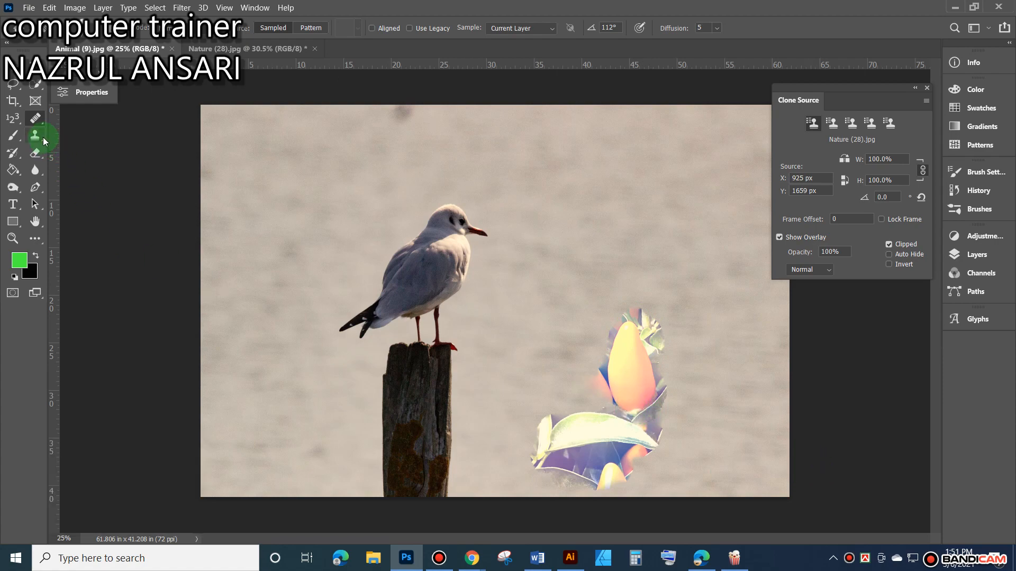
Try to paint the first and second clone sources onto the water left of the post with the Clone Stamp tool.
{"action": "left_click", "coordinate": [45, 142]}
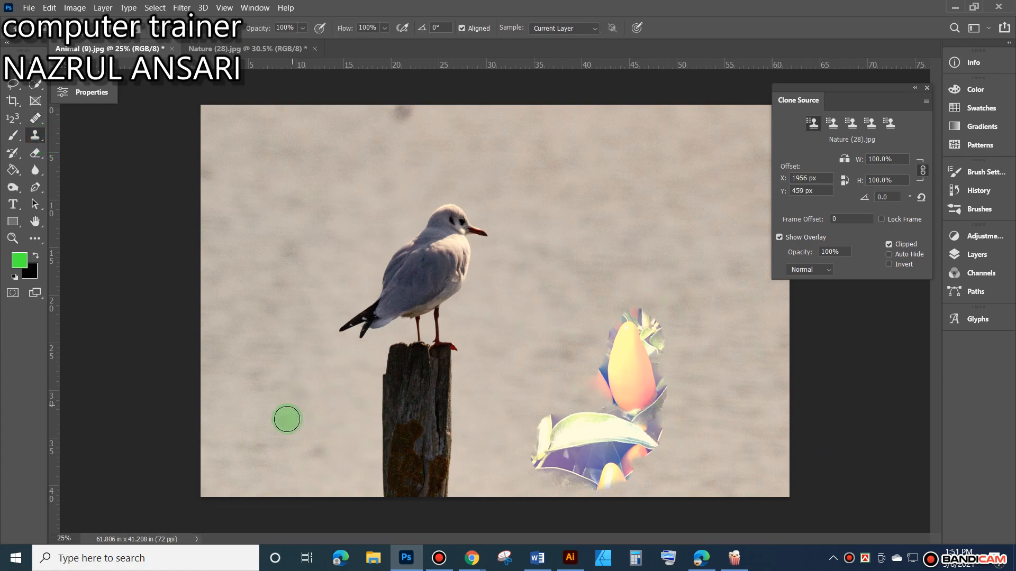
{"action": "left_click_drag", "start_coordinate": [273, 379], "coordinate": [277, 362]}
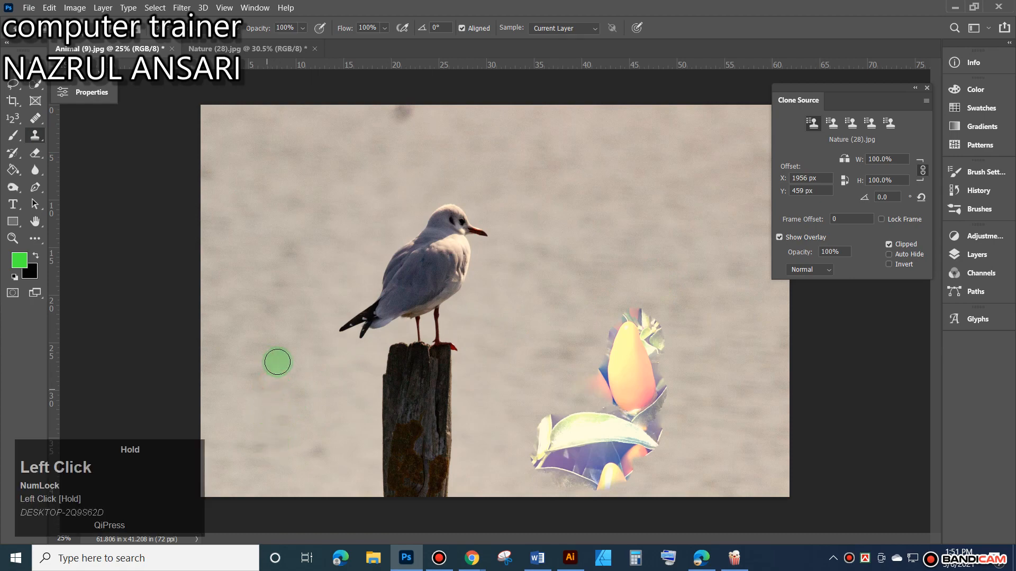
{"action": "left_click", "coordinate": [832, 123]}
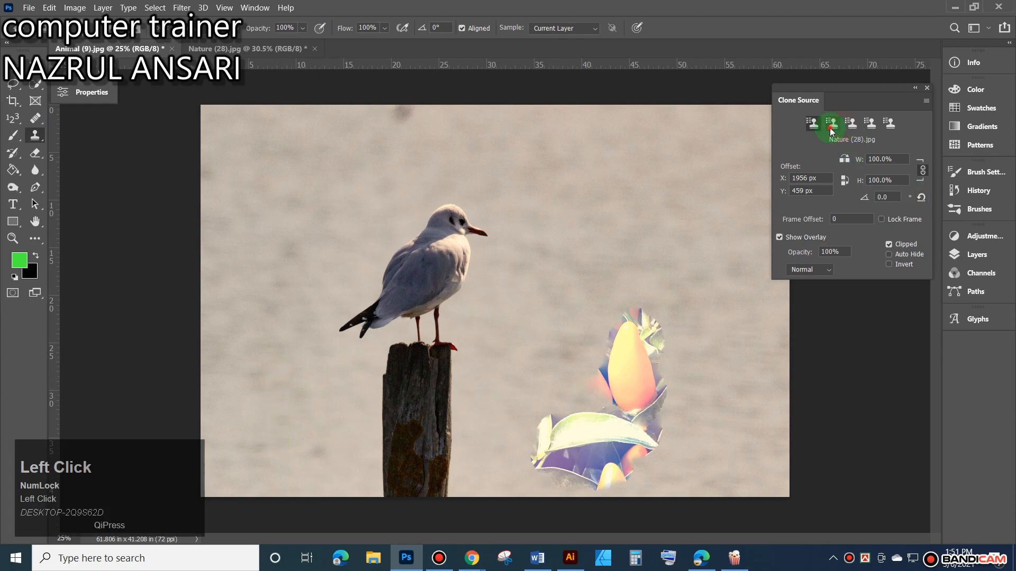
{"action": "left_click", "coordinate": [254, 356]}
{"action": "mouse_move", "coordinate": [255, 337]}
{"action": "left_mouse_down"}
{"action": "mouse_move", "coordinate": [280, 411]}
{"action": "mouse_move", "coordinate": [301, 429]}
{"action": "left_mouse_up"}
{"action": "left_click", "coordinate": [812, 123]}
{"action": "left_click", "coordinate": [834, 124]}
{"action": "left_click", "coordinate": [812, 123]}
{"action": "left_click", "coordinate": [832, 123]}
{"action": "left_click", "coordinate": [834, 124]}
{"action": "left_click", "coordinate": [816, 124]}
{"action": "left_click", "coordinate": [833, 124]}
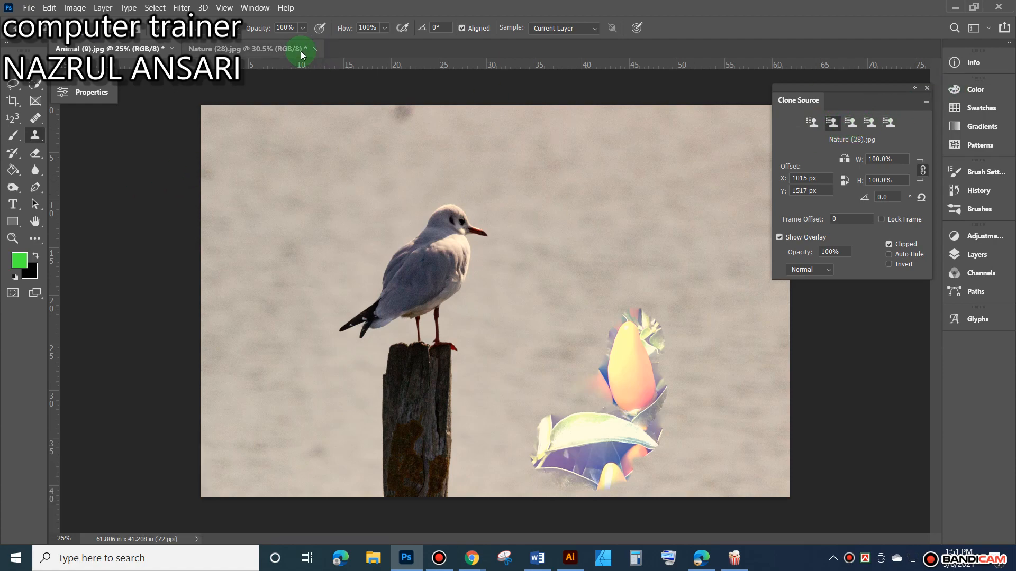
In Nature (28).jpg, sample the tall orange pepper's tip into the third clone source and the large upper leaf into the fifth.
{"action": "left_click", "coordinate": [269, 49]}
{"action": "left_click", "coordinate": [852, 125]}
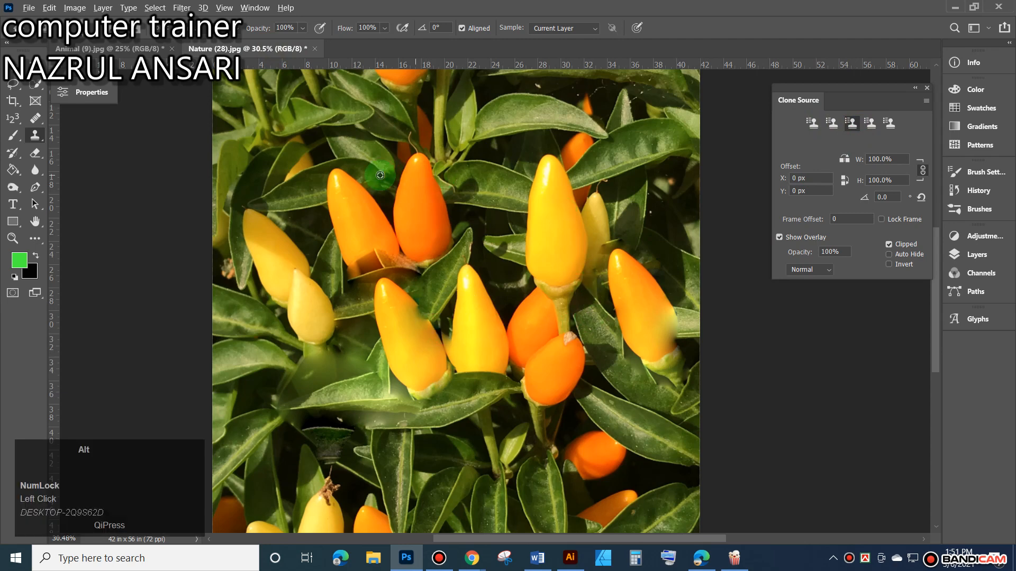
{"action": "left_click", "coordinate": [335, 176], "text": "alt"}
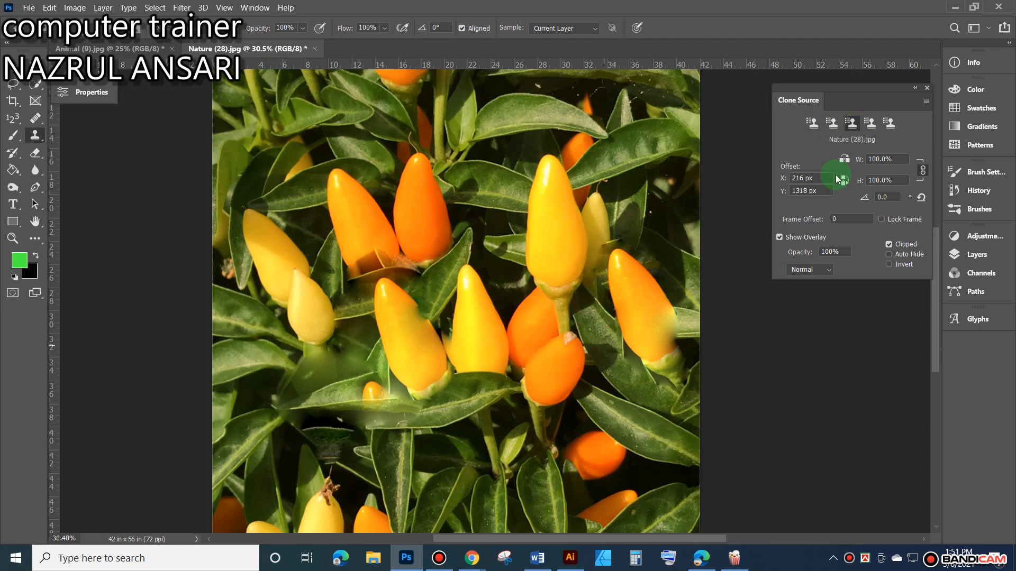
{"action": "left_click", "coordinate": [889, 123]}
{"action": "key", "text": "alt"}
{"action": "left_click", "coordinate": [523, 117], "text": "alt"}
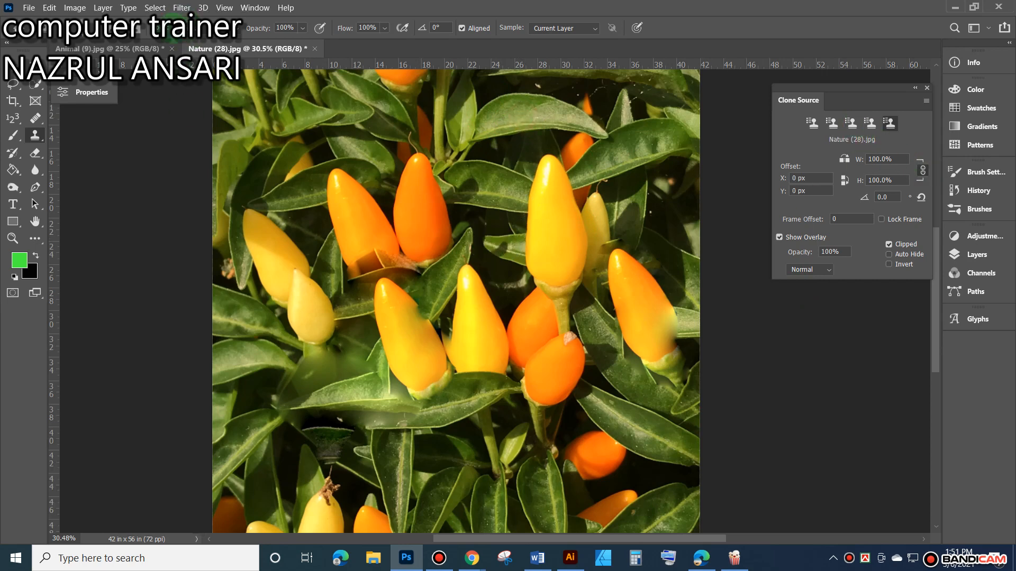
{"action": "left_click", "coordinate": [372, 226]}
{"action": "left_click", "coordinate": [231, 75]}
In Animal (9).jpg, stamp the leaf from the fifth clone source onto the water right of the gull's head.
{"action": "left_click", "coordinate": [149, 52]}
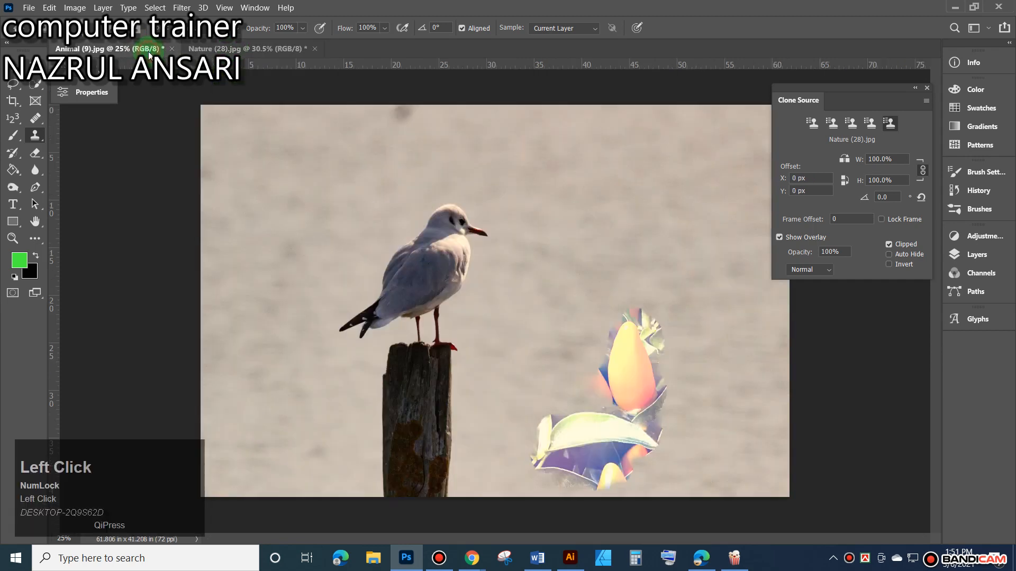
{"action": "left_click", "coordinate": [834, 126]}
{"action": "left_click", "coordinate": [872, 128]}
{"action": "left_click", "coordinate": [854, 124]}
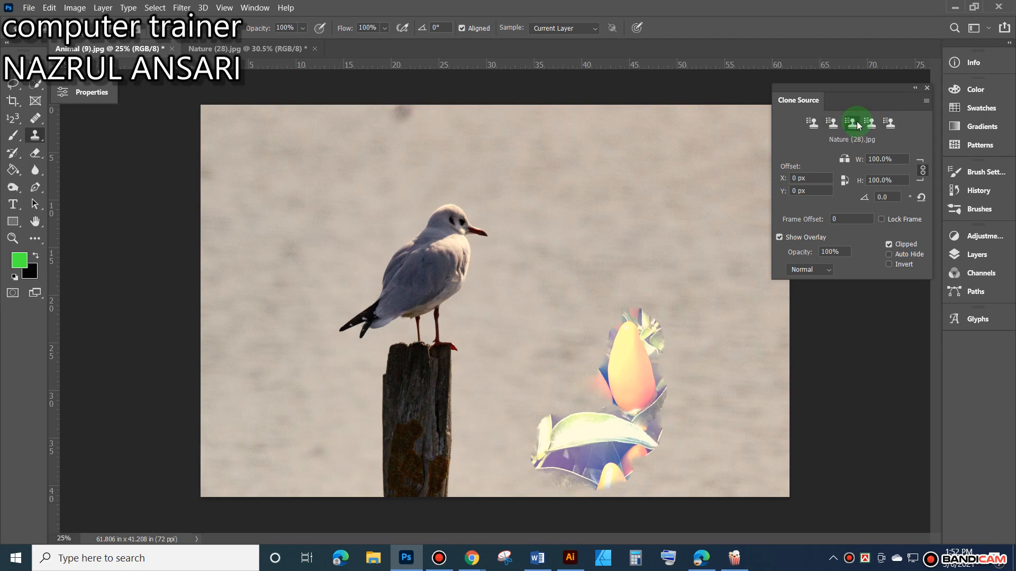
{"action": "left_click", "coordinate": [870, 125]}
{"action": "left_click", "coordinate": [890, 125]}
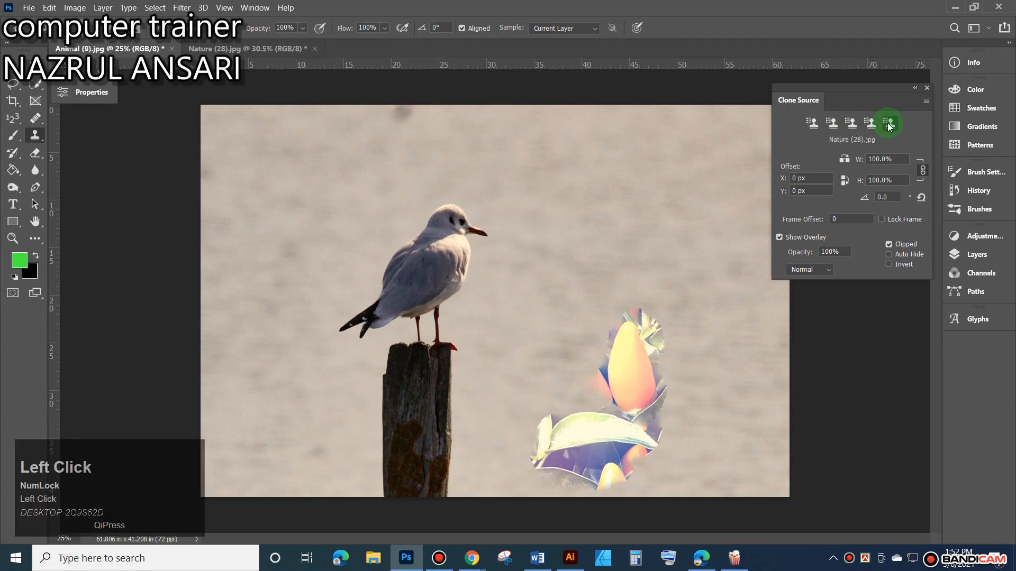
{"action": "left_click", "coordinate": [870, 125]}
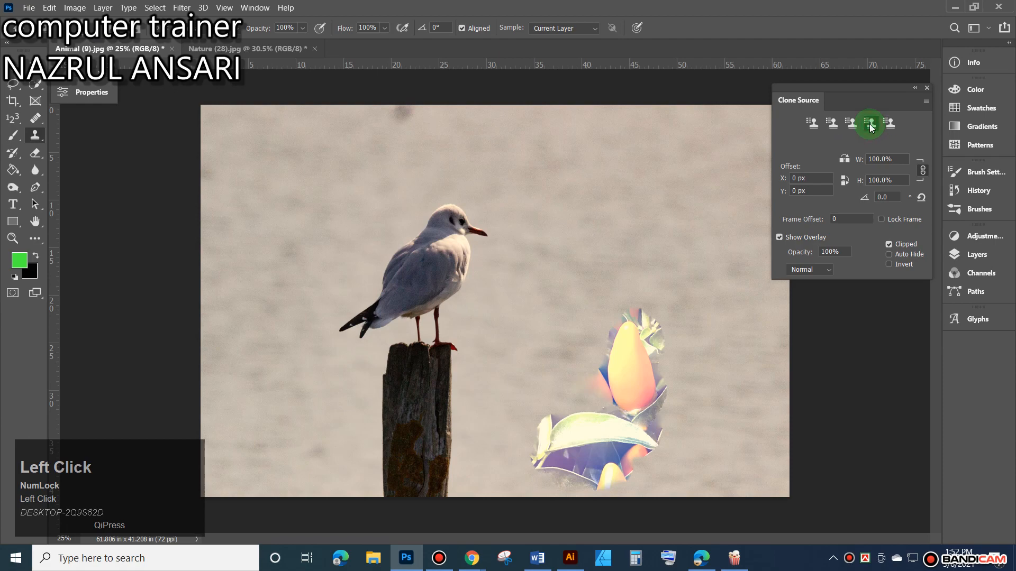
{"action": "left_click", "coordinate": [889, 126]}
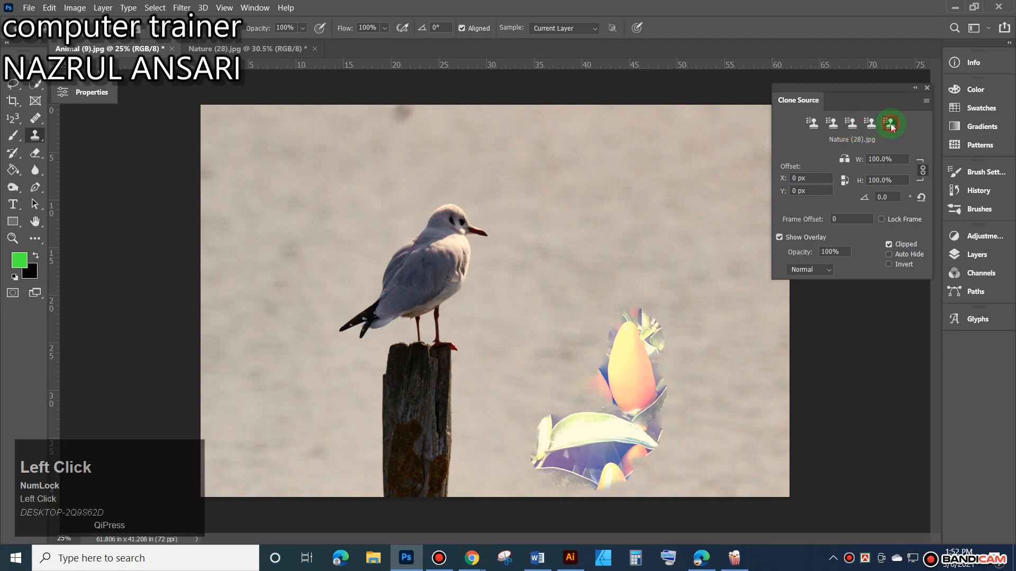
{"action": "mouse_move", "coordinate": [582, 210]}
{"action": "left_mouse_down"}
{"action": "mouse_move", "coordinate": [585, 219]}
{"action": "mouse_move", "coordinate": [608, 200]}
{"action": "mouse_move", "coordinate": [644, 214]}
{"action": "left_mouse_up"}
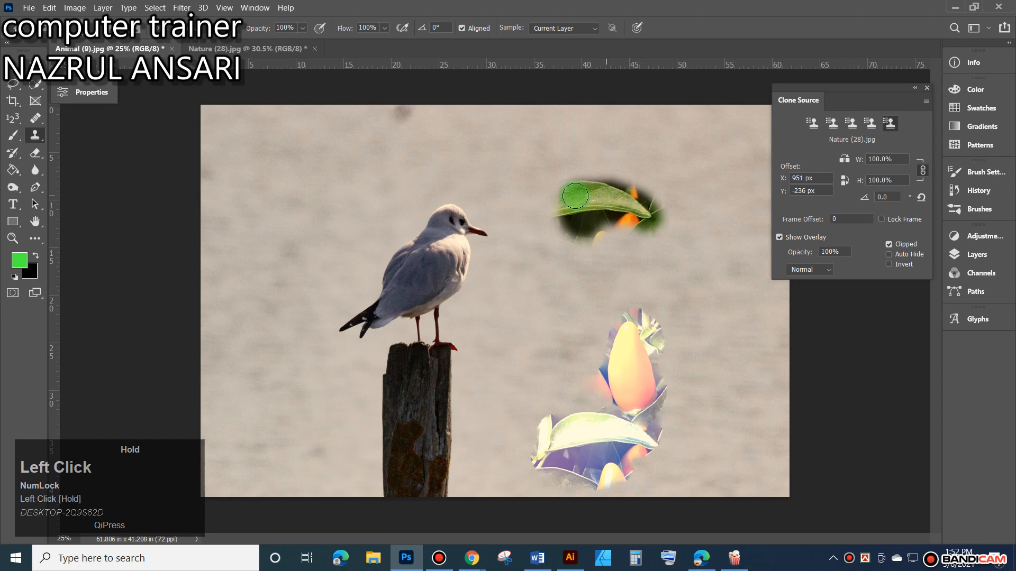
{"action": "mouse_move", "coordinate": [528, 219]}
{"action": "left_mouse_down"}
{"action": "mouse_move", "coordinate": [569, 219]}
{"action": "mouse_move", "coordinate": [533, 229]}
{"action": "mouse_move", "coordinate": [548, 231]}
{"action": "left_mouse_up"}
Stamp the orange pepper from the third clone source next to the tip of the stamped green leaf.
{"action": "left_click", "coordinate": [857, 127]}
{"action": "left_click_drag", "start_coordinate": [657, 179], "coordinate": [672, 228]}
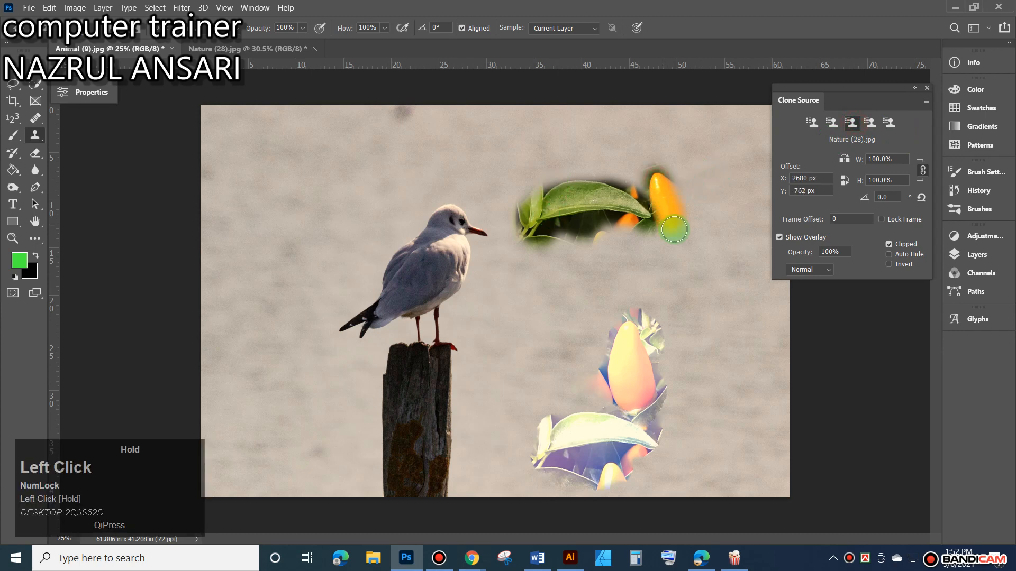
{"action": "mouse_move", "coordinate": [670, 186]}
{"action": "left_mouse_down"}
{"action": "mouse_move", "coordinate": [705, 256]}
{"action": "mouse_move", "coordinate": [703, 272]}
{"action": "mouse_move", "coordinate": [679, 267]}
{"action": "mouse_move", "coordinate": [673, 223]}
{"action": "mouse_move", "coordinate": [679, 269]}
{"action": "mouse_move", "coordinate": [702, 222]}
{"action": "mouse_move", "coordinate": [721, 241]}
{"action": "mouse_move", "coordinate": [704, 264]}
{"action": "left_mouse_up"}
Try to stamp the second clone source onto the water left of the gull.
{"action": "left_click", "coordinate": [890, 126]}
{"action": "left_click", "coordinate": [832, 123]}
{"action": "left_click_drag", "start_coordinate": [279, 256], "coordinate": [280, 239]}
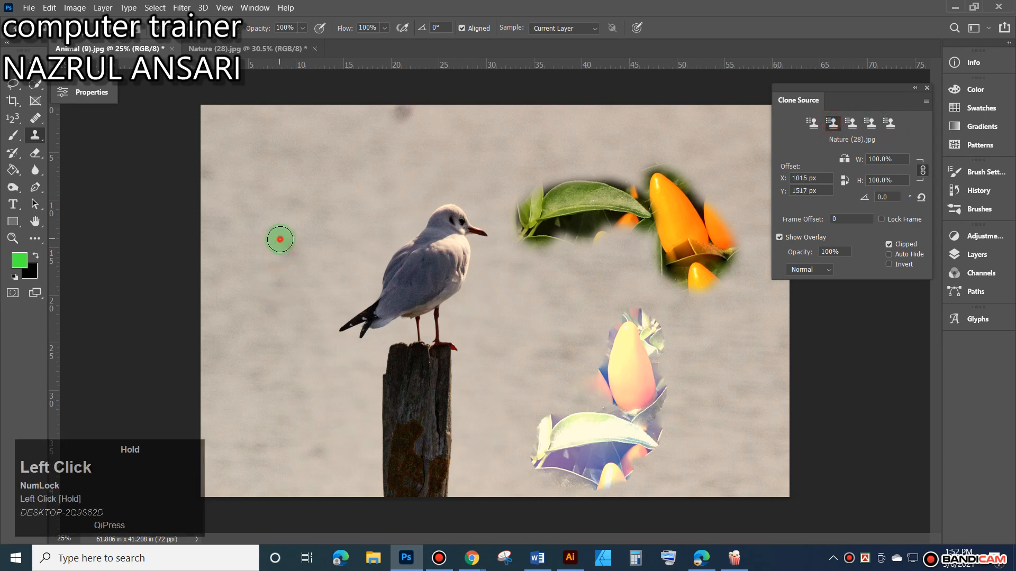
With the Healing Brush, paint the leaf from the second clone source left of the gull and the first source's pepper below it.
{"action": "left_click", "coordinate": [812, 124]}
{"action": "left_click", "coordinate": [33, 122]}
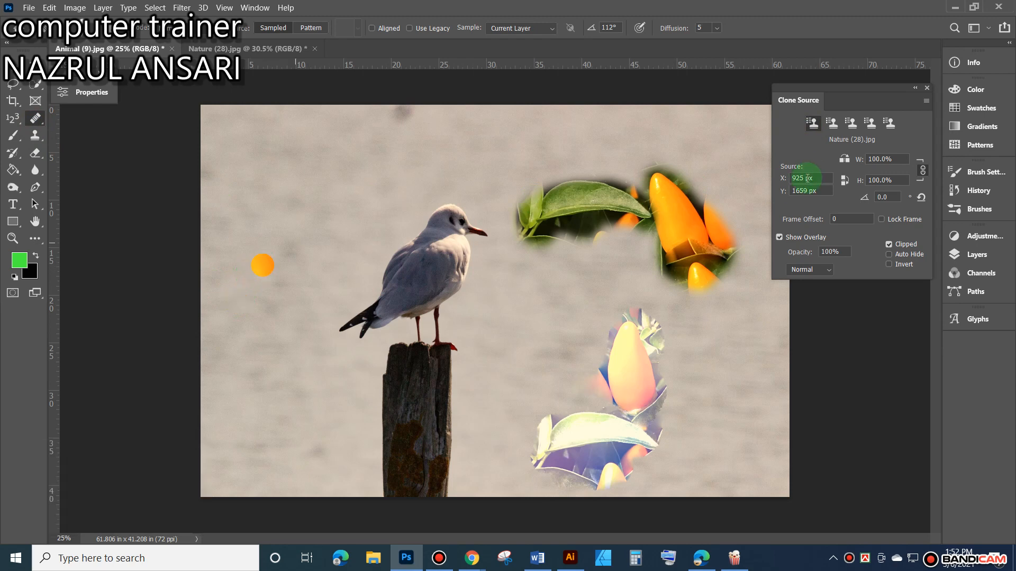
{"action": "left_click", "coordinate": [832, 123]}
{"action": "mouse_move", "coordinate": [307, 217]}
{"action": "left_mouse_down"}
{"action": "mouse_move", "coordinate": [325, 251]}
{"action": "mouse_move", "coordinate": [322, 231]}
{"action": "mouse_move", "coordinate": [341, 211]}
{"action": "mouse_move", "coordinate": [316, 228]}
{"action": "mouse_move", "coordinate": [316, 248]}
{"action": "mouse_move", "coordinate": [336, 243]}
{"action": "mouse_move", "coordinate": [352, 210]}
{"action": "mouse_move", "coordinate": [344, 223]}
{"action": "mouse_move", "coordinate": [268, 226]}
{"action": "mouse_move", "coordinate": [259, 252]}
{"action": "mouse_move", "coordinate": [243, 254]}
{"action": "mouse_move", "coordinate": [293, 214]}
{"action": "mouse_move", "coordinate": [215, 251]}
{"action": "mouse_move", "coordinate": [250, 240]}
{"action": "mouse_move", "coordinate": [253, 267]}
{"action": "left_mouse_up"}
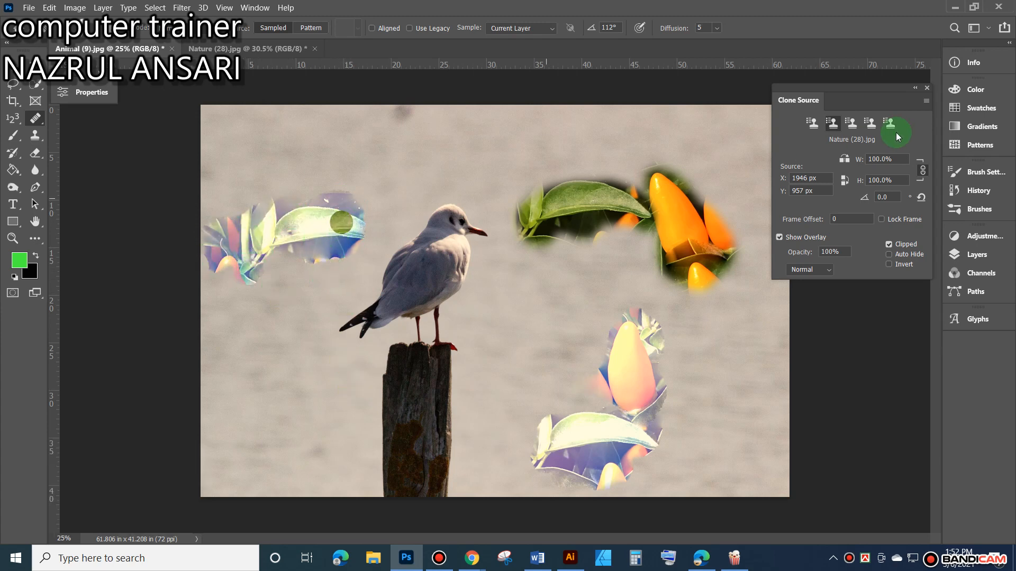
{"action": "left_click", "coordinate": [812, 124]}
{"action": "mouse_move", "coordinate": [303, 333]}
{"action": "left_mouse_down"}
{"action": "mouse_move", "coordinate": [297, 355]}
{"action": "mouse_move", "coordinate": [315, 341]}
{"action": "mouse_move", "coordinate": [313, 364]}
{"action": "mouse_move", "coordinate": [283, 285]}
{"action": "mouse_move", "coordinate": [285, 302]}
{"action": "mouse_move", "coordinate": [260, 287]}
{"action": "mouse_move", "coordinate": [316, 382]}
{"action": "mouse_move", "coordinate": [335, 393]}
{"action": "mouse_move", "coordinate": [328, 347]}
{"action": "left_mouse_up"}
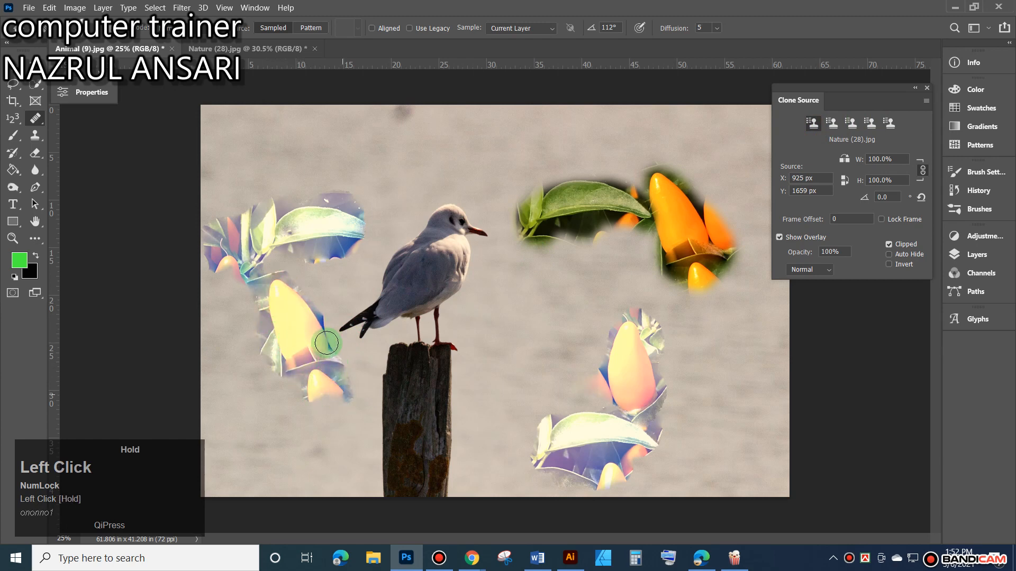
Return to the pepper plant photo Nature (28).jpg to review the healed and cloned copies.
{"action": "left_click", "coordinate": [832, 123]}
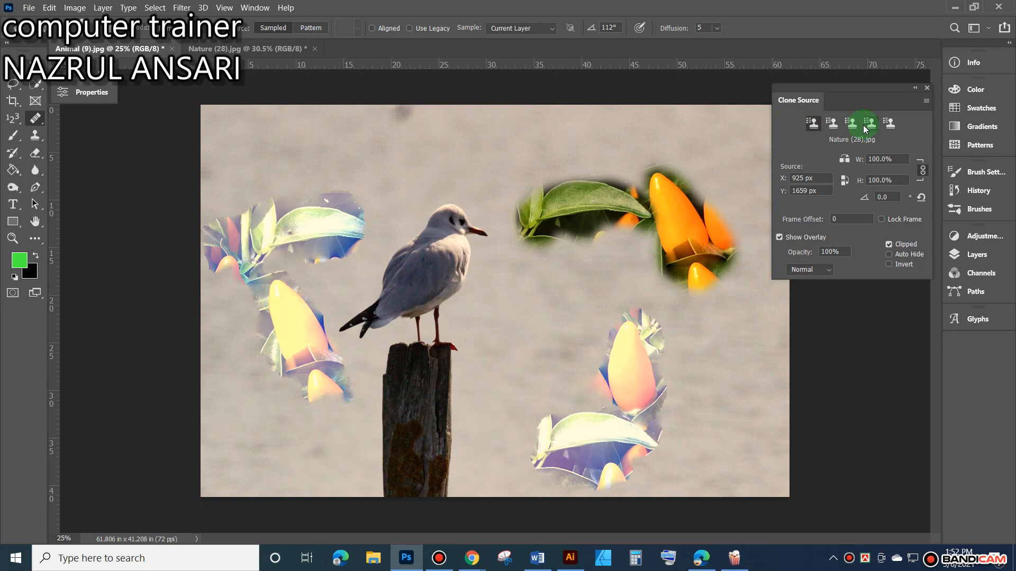
{"action": "left_click", "coordinate": [215, 48]}
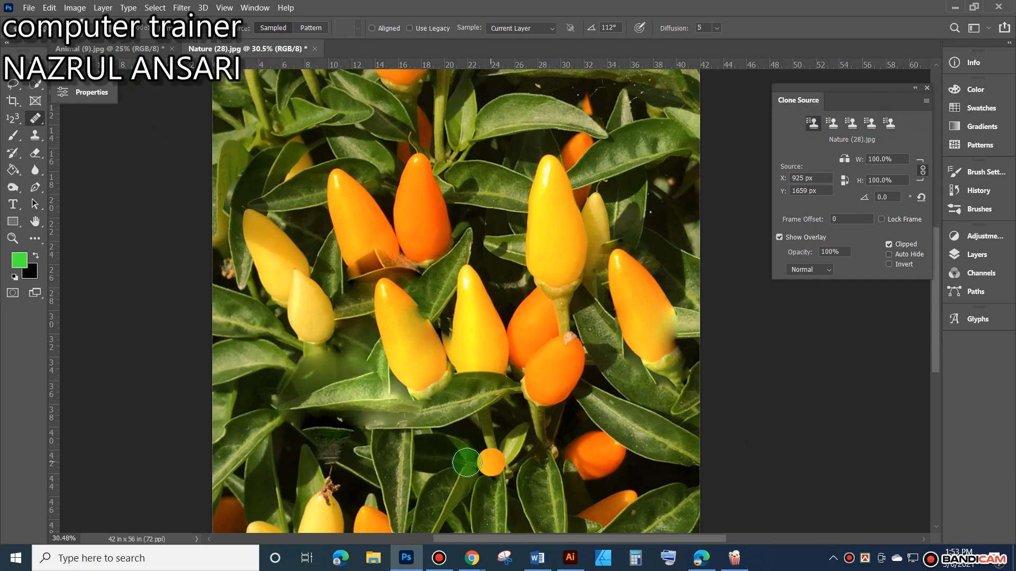
Create a 1920 x 1080 px Web Large document and paint the first clone source's peppers and leaves over the artboard's middle with the Healing Brush.
{"action": "left_click", "coordinate": [30, 8]}
{"action": "left_click", "coordinate": [33, 22]}
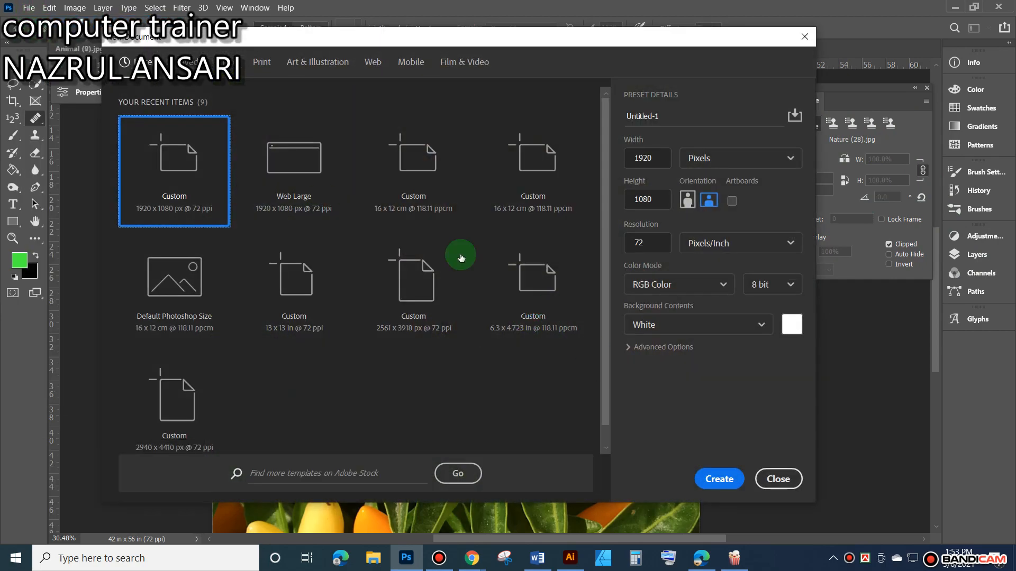
{"action": "double_click", "coordinate": [279, 168]}
{"action": "left_click", "coordinate": [279, 174]}
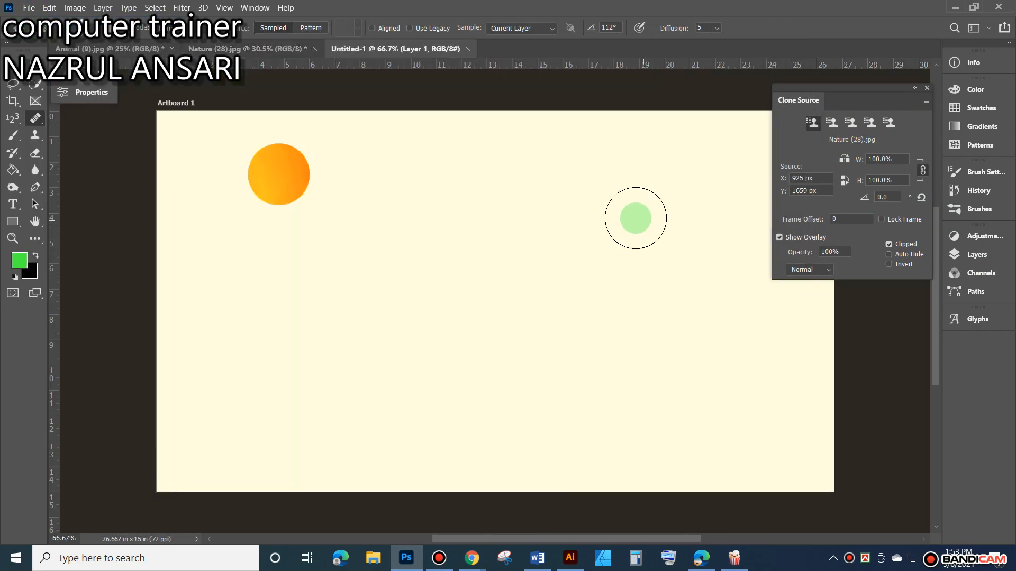
{"action": "key", "text": "ctrl+z"}
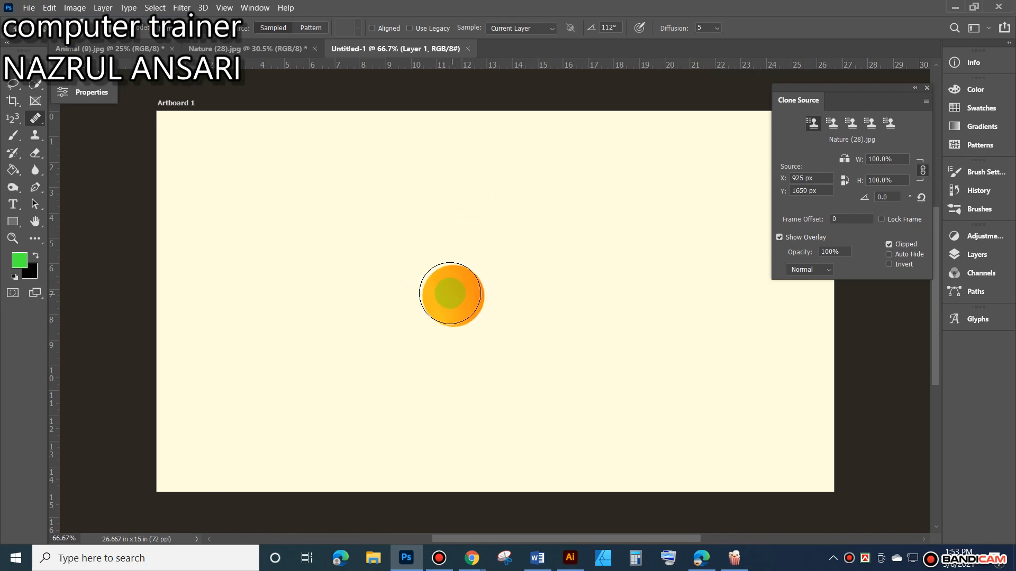
{"action": "mouse_move", "coordinate": [356, 208]}
{"action": "left_mouse_down"}
{"action": "mouse_move", "coordinate": [397, 242]}
{"action": "mouse_move", "coordinate": [338, 261]}
{"action": "mouse_move", "coordinate": [379, 358]}
{"action": "mouse_move", "coordinate": [544, 379]}
{"action": "mouse_move", "coordinate": [453, 362]}
{"action": "mouse_move", "coordinate": [504, 357]}
{"action": "mouse_move", "coordinate": [583, 297]}
{"action": "mouse_move", "coordinate": [594, 227]}
{"action": "mouse_move", "coordinate": [580, 200]}
{"action": "mouse_move", "coordinate": [545, 344]}
{"action": "left_mouse_up"}
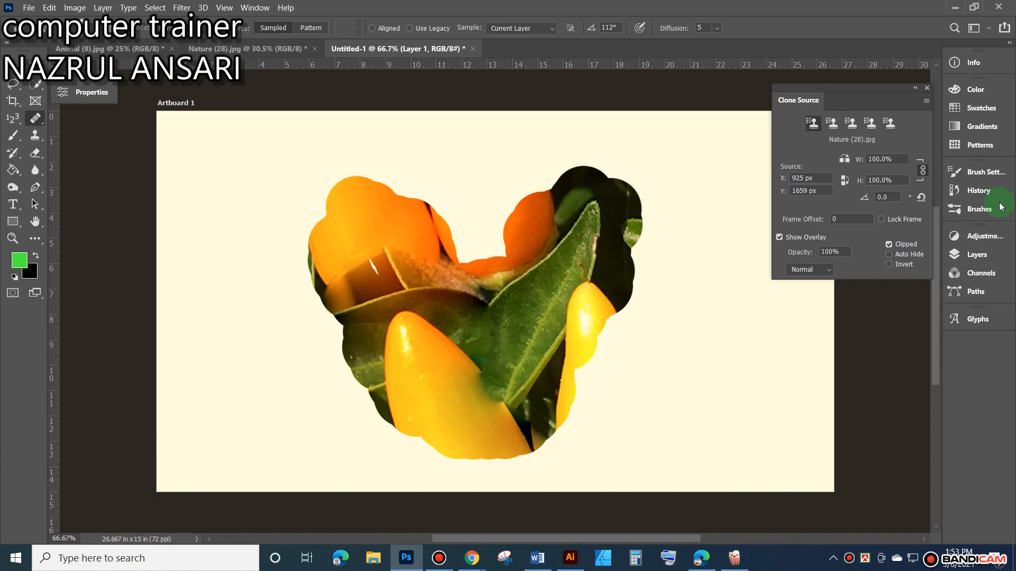
Try to paint from the empty fourth clone source beside the painted peppers on the artboard.
{"action": "left_click", "coordinate": [871, 127]}
{"action": "left_click", "coordinate": [703, 326]}
{"action": "left_click", "coordinate": [518, 219]}
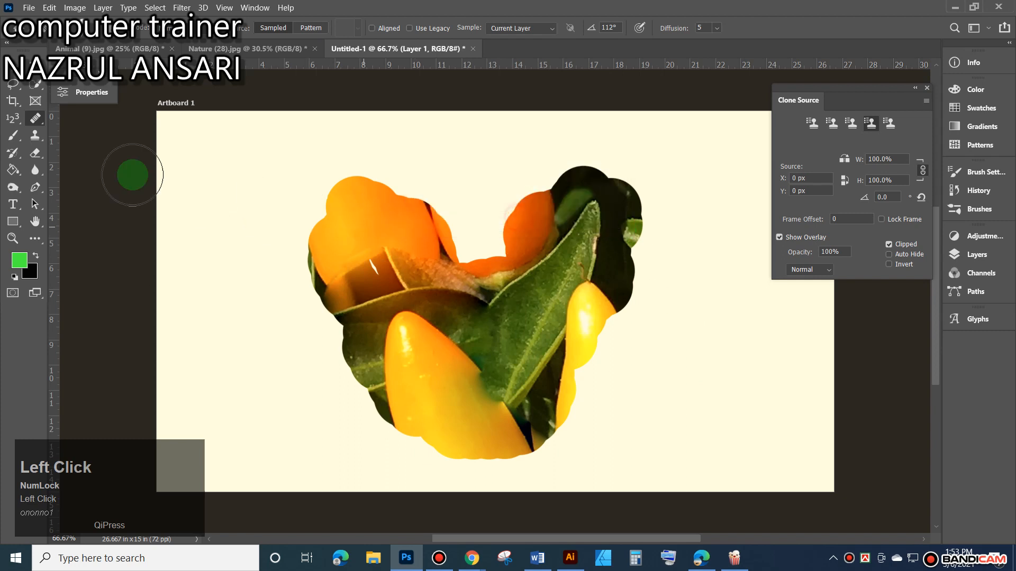
{"action": "left_click", "coordinate": [33, 142]}
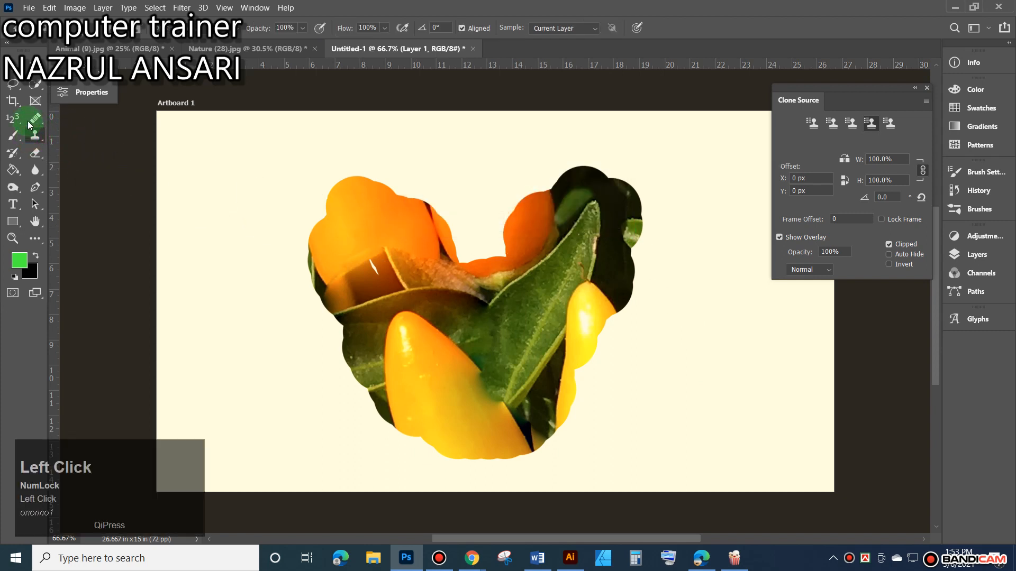
{"action": "left_click", "coordinate": [36, 118]}
With the Healing Brush, paint the first clone source near the artboard's right edge and again in its lower left area.
{"action": "left_click", "coordinate": [815, 134]}
{"action": "mouse_move", "coordinate": [690, 324]}
{"action": "left_mouse_down"}
{"action": "mouse_move", "coordinate": [725, 361]}
{"action": "mouse_move", "coordinate": [687, 323]}
{"action": "mouse_move", "coordinate": [712, 376]}
{"action": "mouse_move", "coordinate": [761, 353]}
{"action": "mouse_move", "coordinate": [773, 368]}
{"action": "mouse_move", "coordinate": [703, 368]}
{"action": "mouse_move", "coordinate": [693, 473]}
{"action": "mouse_move", "coordinate": [713, 387]}
{"action": "mouse_move", "coordinate": [679, 319]}
{"action": "mouse_move", "coordinate": [686, 329]}
{"action": "mouse_move", "coordinate": [699, 318]}
{"action": "mouse_move", "coordinate": [660, 245]}
{"action": "left_mouse_up"}
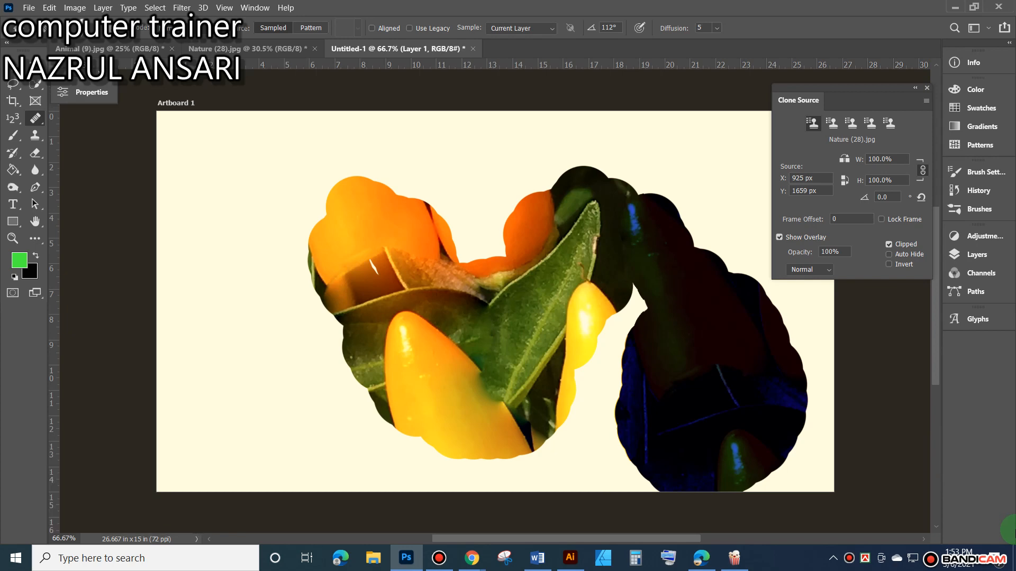
{"action": "left_click", "coordinate": [235, 313]}
{"action": "mouse_move", "coordinate": [234, 312]}
{"action": "left_mouse_down"}
{"action": "mouse_move", "coordinate": [227, 306]}
{"action": "mouse_move", "coordinate": [256, 386]}
{"action": "mouse_move", "coordinate": [311, 479]}
{"action": "left_mouse_up"}
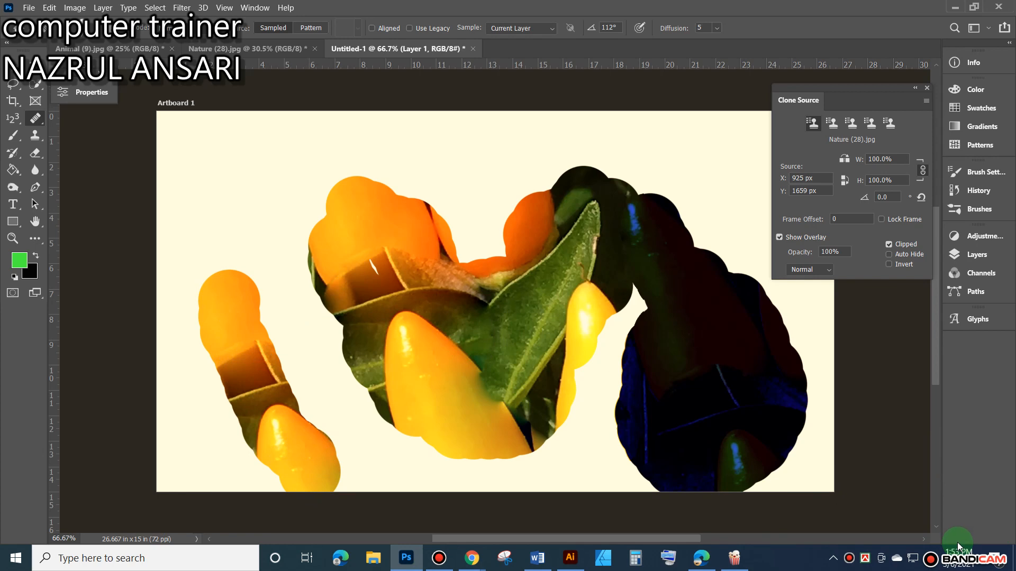
{"action": "mouse_move", "coordinate": [267, 444]}
{"action": "left_mouse_down"}
{"action": "mouse_move", "coordinate": [268, 471]}
{"action": "mouse_move", "coordinate": [323, 450]}
{"action": "mouse_move", "coordinate": [285, 371]}
{"action": "mouse_move", "coordinate": [179, 296]}
{"action": "mouse_move", "coordinate": [222, 423]}
{"action": "left_mouse_up"}
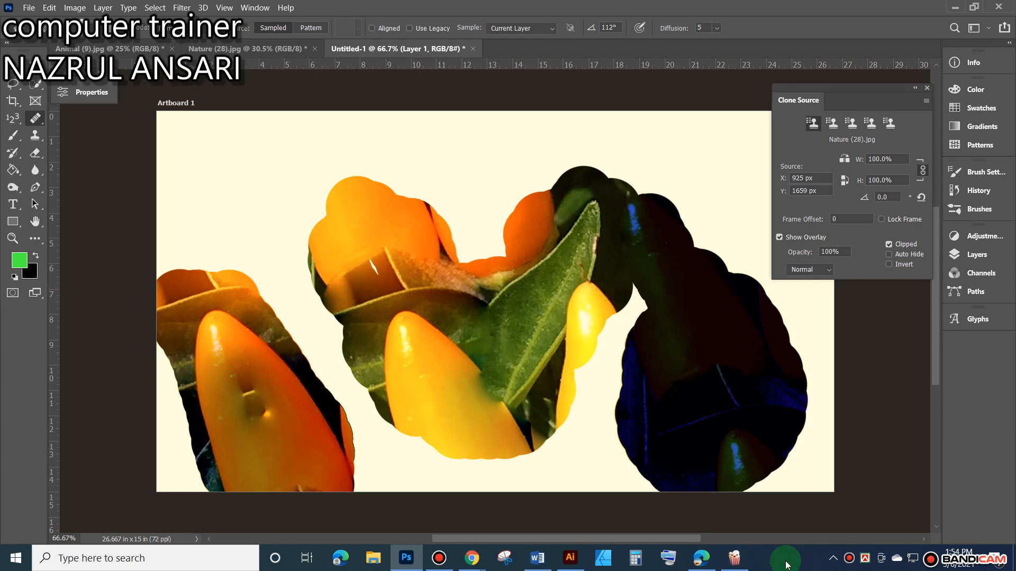
Close Untitled-1 without saving and create a new 1920 x 1080 px Web Large document with Artboards turned off.
{"action": "left_click", "coordinate": [474, 49]}
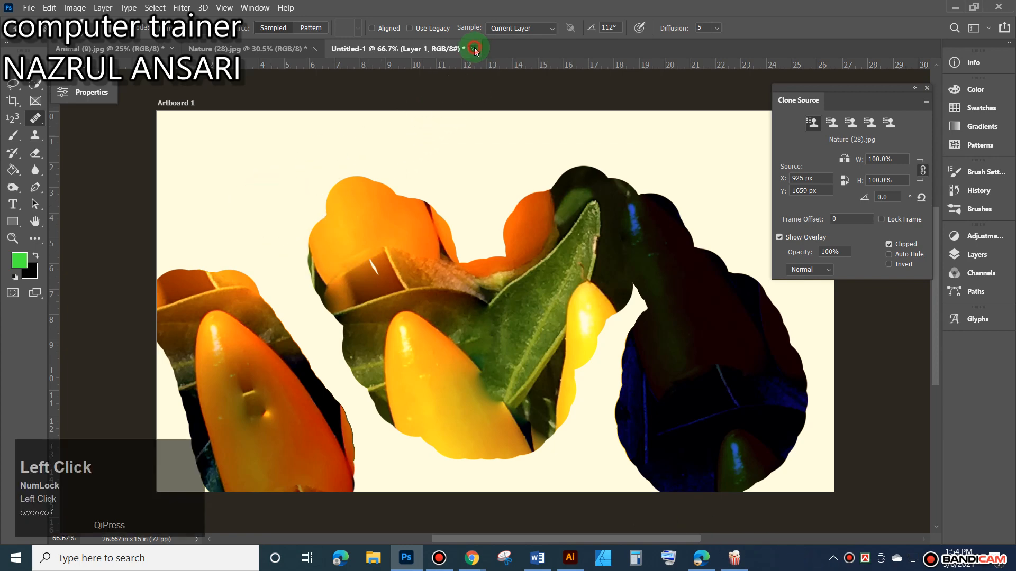
{"action": "left_click", "coordinate": [535, 218]}
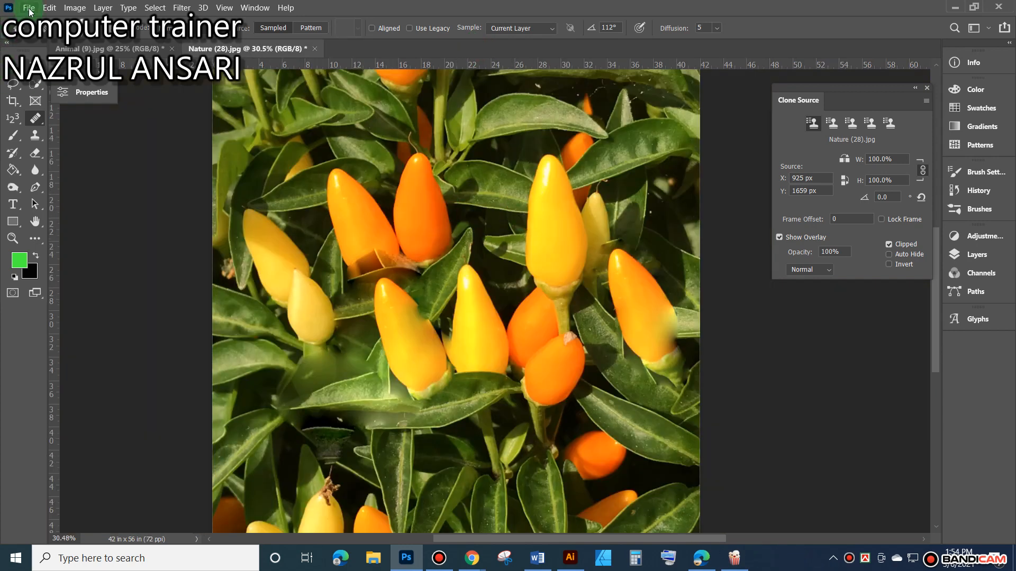
{"action": "left_click", "coordinate": [29, 10]}
{"action": "left_click", "coordinate": [40, 21]}
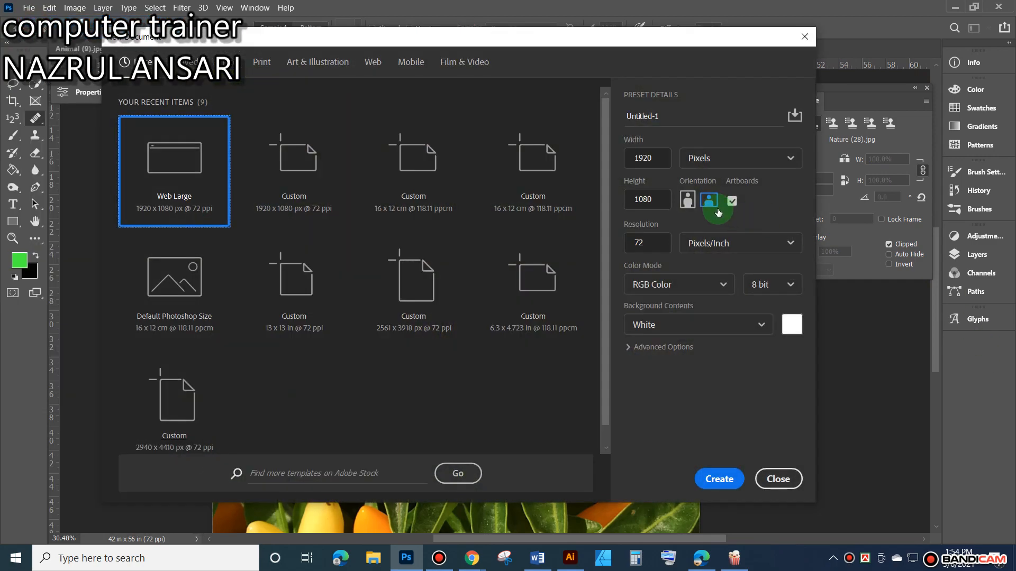
{"action": "left_click", "coordinate": [732, 205]}
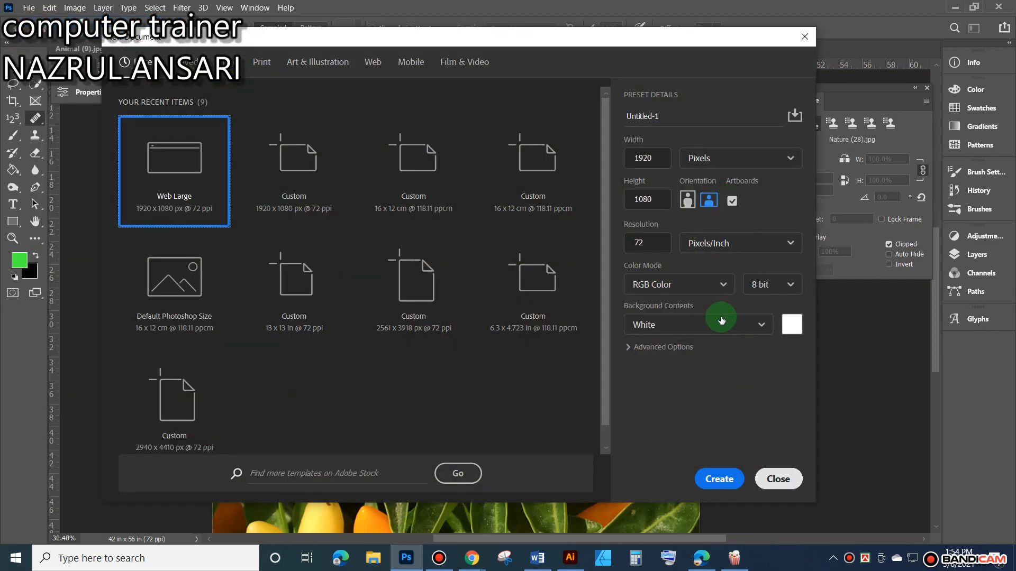
{"action": "left_click", "coordinate": [730, 204]}
{"action": "left_click", "coordinate": [718, 478]}
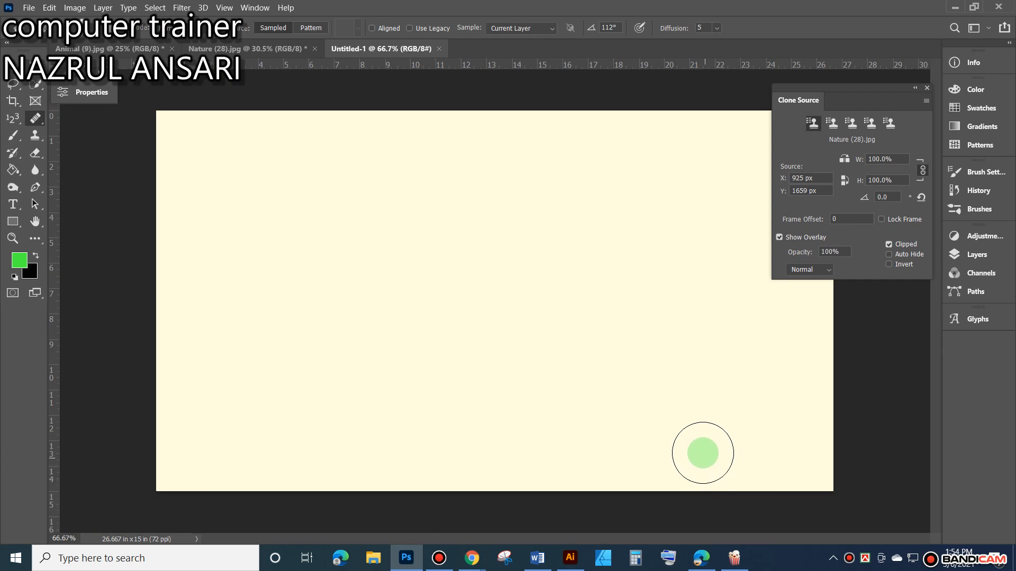
Paint the first clone source onto the left half and again onto the right half of the blank canvas with the Healing Brush.
{"action": "mouse_move", "coordinate": [249, 231]}
{"action": "left_mouse_down"}
{"action": "mouse_move", "coordinate": [292, 325]}
{"action": "mouse_move", "coordinate": [253, 290]}
{"action": "mouse_move", "coordinate": [311, 238]}
{"action": "mouse_move", "coordinate": [315, 353]}
{"action": "mouse_move", "coordinate": [305, 263]}
{"action": "mouse_move", "coordinate": [242, 328]}
{"action": "mouse_move", "coordinate": [364, 435]}
{"action": "mouse_move", "coordinate": [373, 381]}
{"action": "mouse_move", "coordinate": [289, 396]}
{"action": "mouse_move", "coordinate": [303, 481]}
{"action": "mouse_move", "coordinate": [753, 486]}
{"action": "mouse_move", "coordinate": [766, 294]}
{"action": "left_mouse_up"}
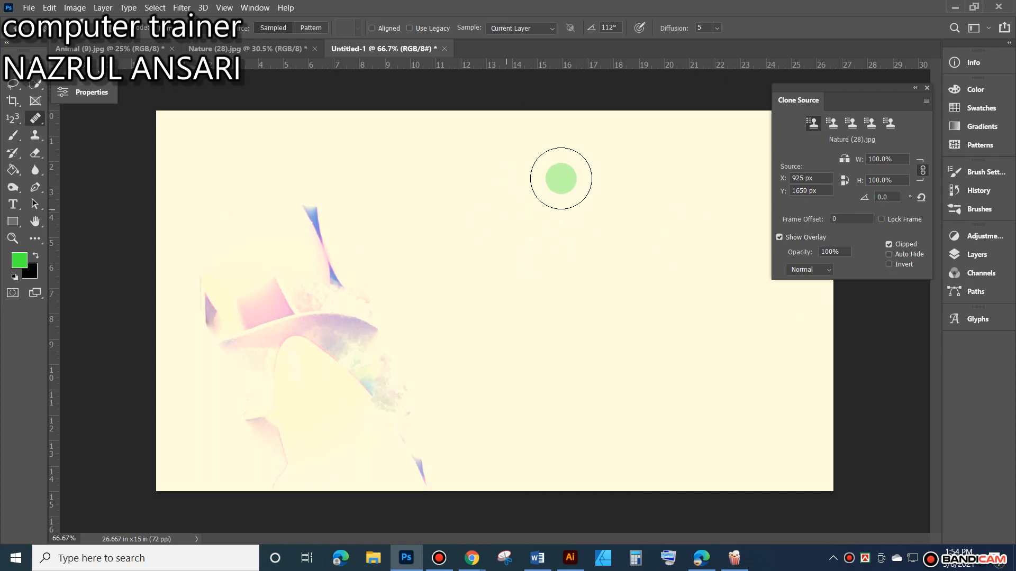
{"action": "left_click", "coordinate": [563, 178]}
{"action": "mouse_move", "coordinate": [603, 224]}
{"action": "left_mouse_down"}
{"action": "mouse_move", "coordinate": [564, 227]}
{"action": "mouse_move", "coordinate": [583, 259]}
{"action": "mouse_move", "coordinate": [670, 330]}
{"action": "mouse_move", "coordinate": [642, 394]}
{"action": "mouse_move", "coordinate": [554, 305]}
{"action": "mouse_move", "coordinate": [595, 430]}
{"action": "mouse_move", "coordinate": [715, 433]}
{"action": "mouse_move", "coordinate": [707, 439]}
{"action": "mouse_move", "coordinate": [613, 429]}
{"action": "mouse_move", "coordinate": [846, 278]}
{"action": "left_mouse_up"}
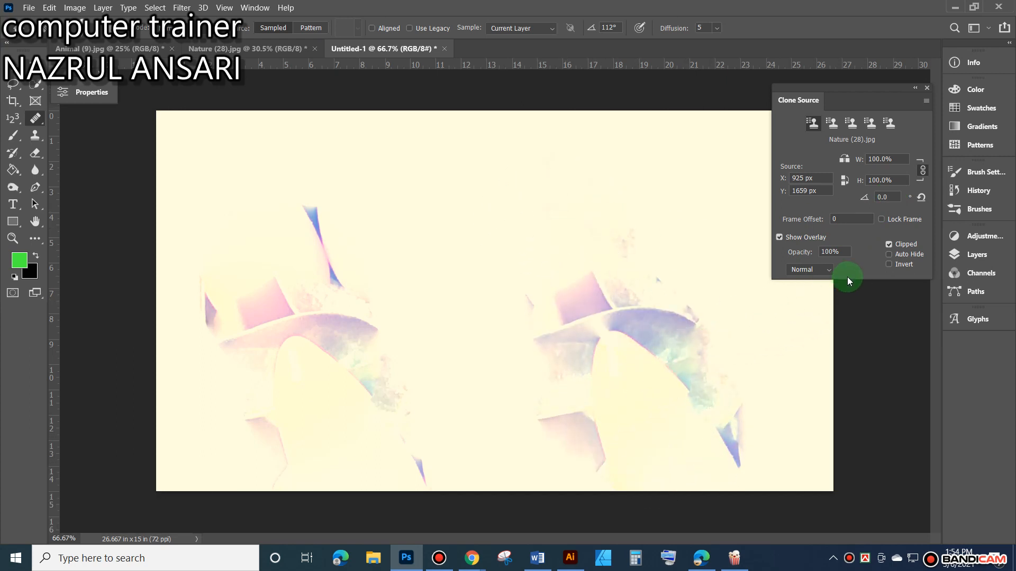
Paint the second clone source over the canvas's middle, and the fifth clone source across most of the canvas.
{"action": "left_click", "coordinate": [832, 124]}
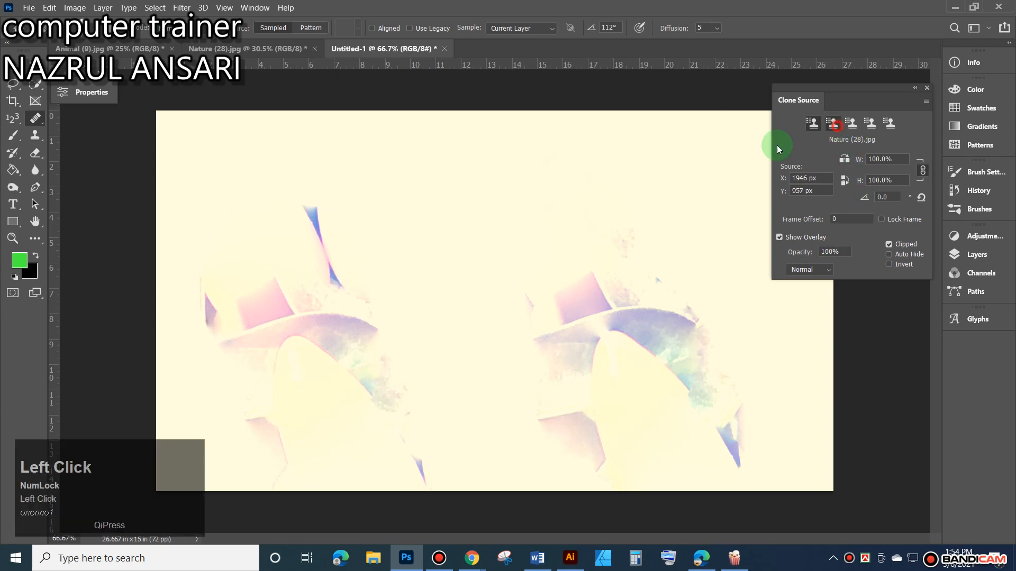
{"action": "mouse_move", "coordinate": [390, 287]}
{"action": "left_mouse_down"}
{"action": "mouse_move", "coordinate": [470, 229]}
{"action": "mouse_move", "coordinate": [416, 239]}
{"action": "mouse_move", "coordinate": [370, 352]}
{"action": "mouse_move", "coordinate": [378, 399]}
{"action": "mouse_move", "coordinate": [479, 481]}
{"action": "mouse_move", "coordinate": [605, 494]}
{"action": "mouse_move", "coordinate": [951, 431]}
{"action": "left_mouse_up"}
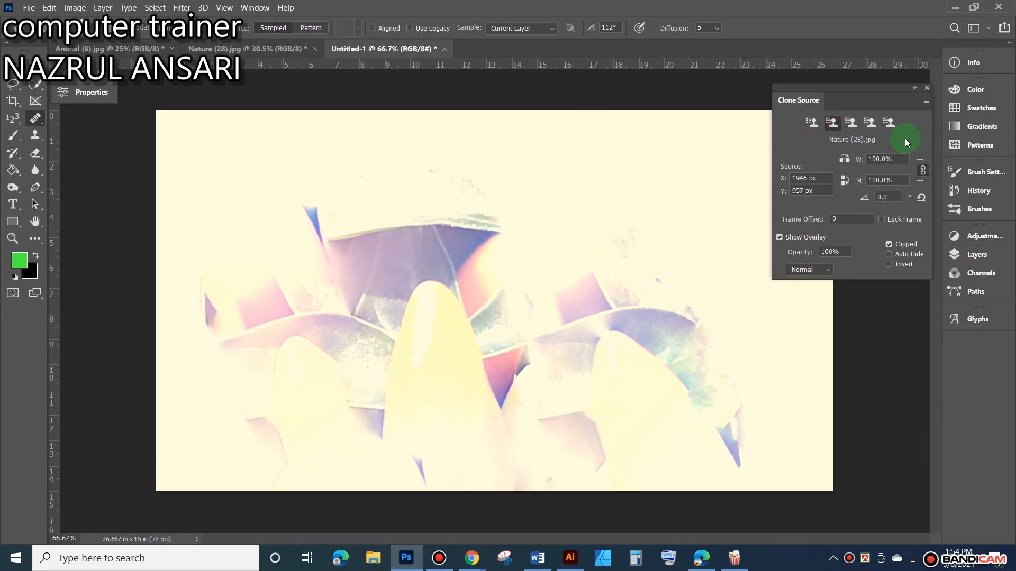
{"action": "left_click", "coordinate": [891, 125]}
{"action": "mouse_move", "coordinate": [460, 254]}
{"action": "left_mouse_down"}
{"action": "mouse_move", "coordinate": [487, 226]}
{"action": "mouse_move", "coordinate": [556, 273]}
{"action": "mouse_move", "coordinate": [436, 255]}
{"action": "mouse_move", "coordinate": [482, 310]}
{"action": "mouse_move", "coordinate": [487, 204]}
{"action": "left_mouse_up"}
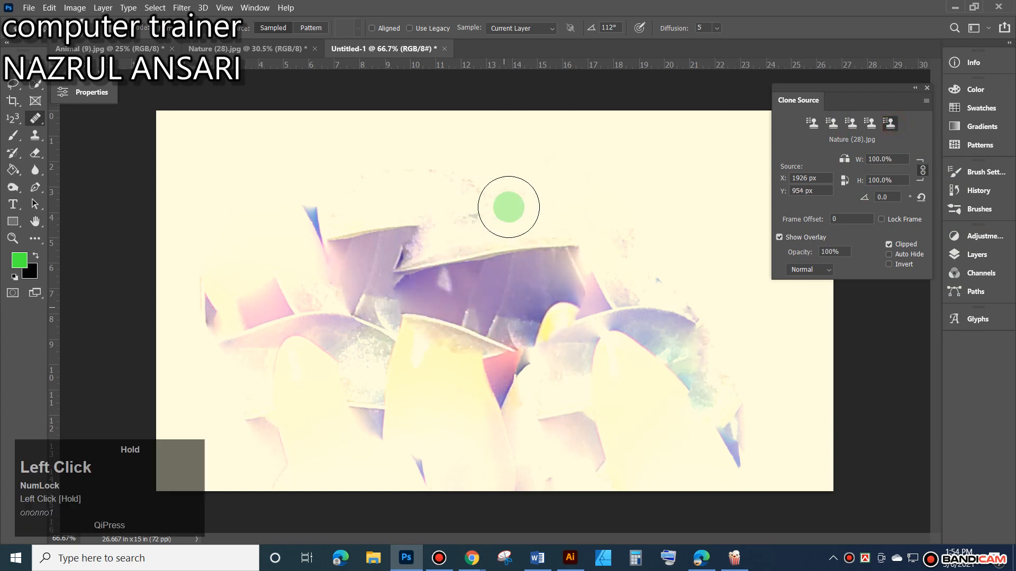
{"action": "mouse_move", "coordinate": [748, 324]}
{"action": "left_mouse_down"}
{"action": "mouse_move", "coordinate": [772, 438]}
{"action": "mouse_move", "coordinate": [778, 431]}
{"action": "mouse_move", "coordinate": [404, 437]}
{"action": "mouse_move", "coordinate": [445, 301]}
{"action": "mouse_move", "coordinate": [536, 218]}
{"action": "mouse_move", "coordinate": [501, 211]}
{"action": "mouse_move", "coordinate": [422, 242]}
{"action": "mouse_move", "coordinate": [506, 127]}
{"action": "mouse_move", "coordinate": [798, 367]}
{"action": "left_mouse_up"}
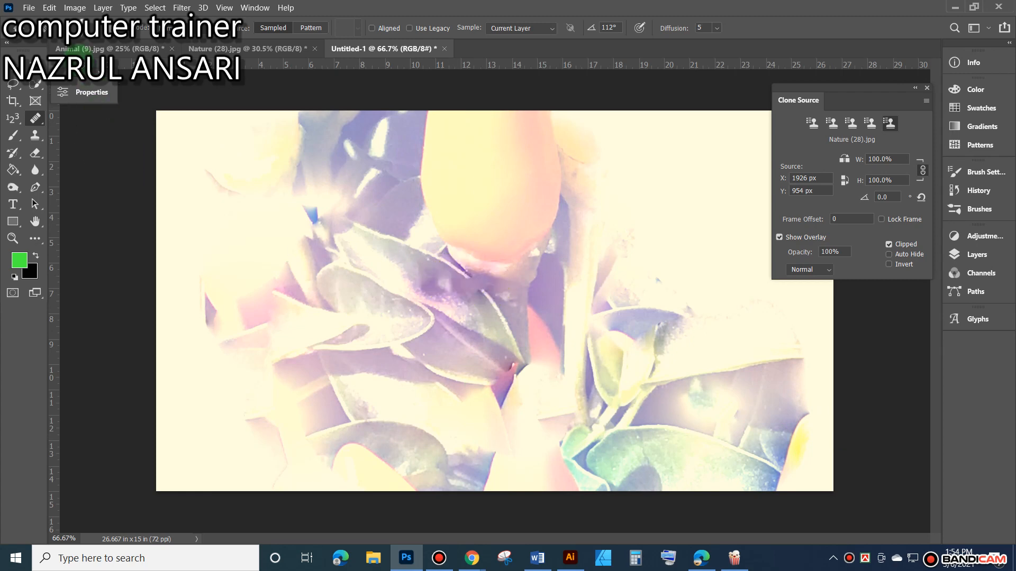
Compare the canvas width, height and resolution of Untitled-1 and Nature (28).jpg in their document properties.
{"action": "left_click", "coordinate": [84, 93]}
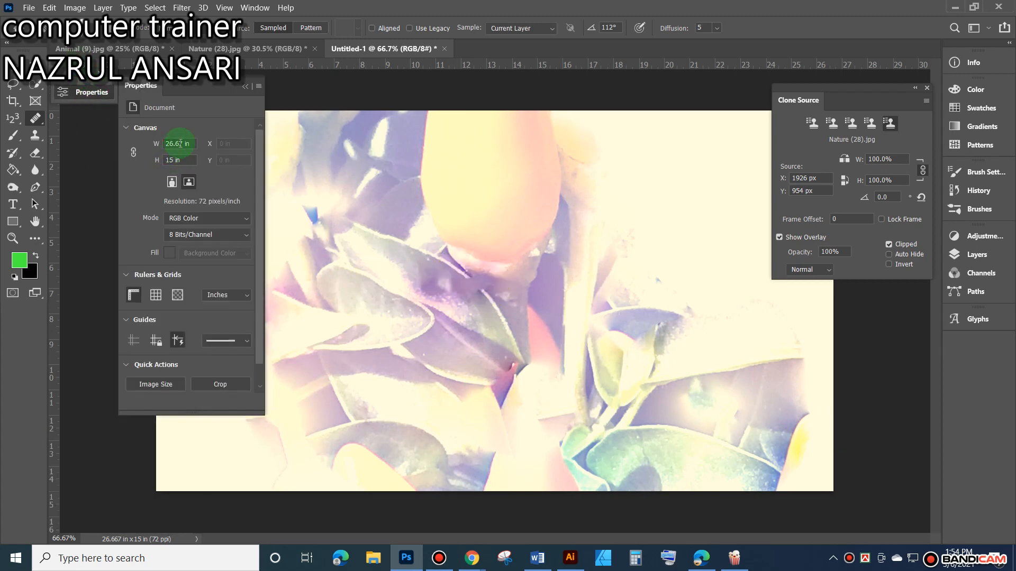
{"action": "left_click", "coordinate": [172, 176]}
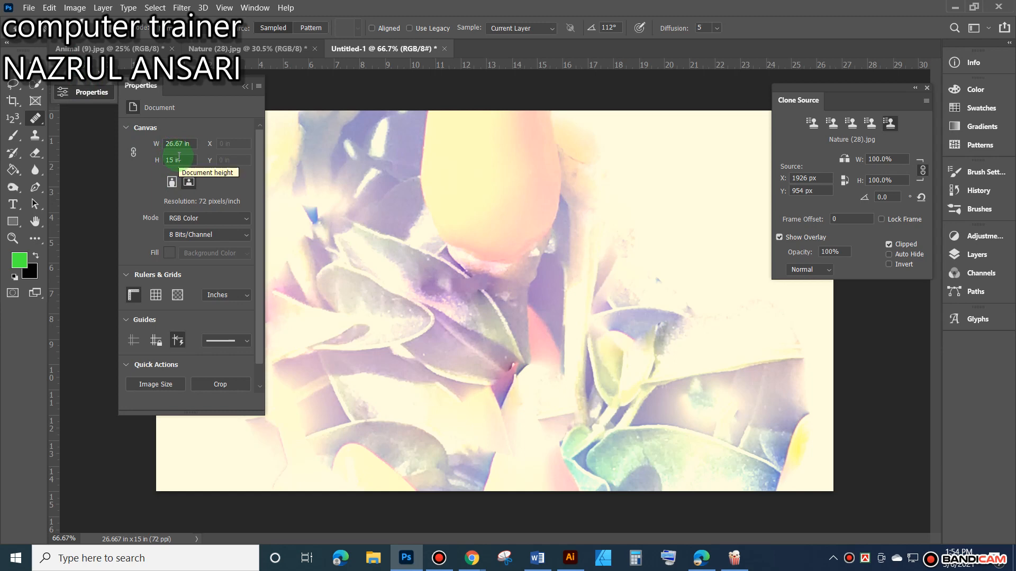
{"action": "left_click", "coordinate": [237, 49]}
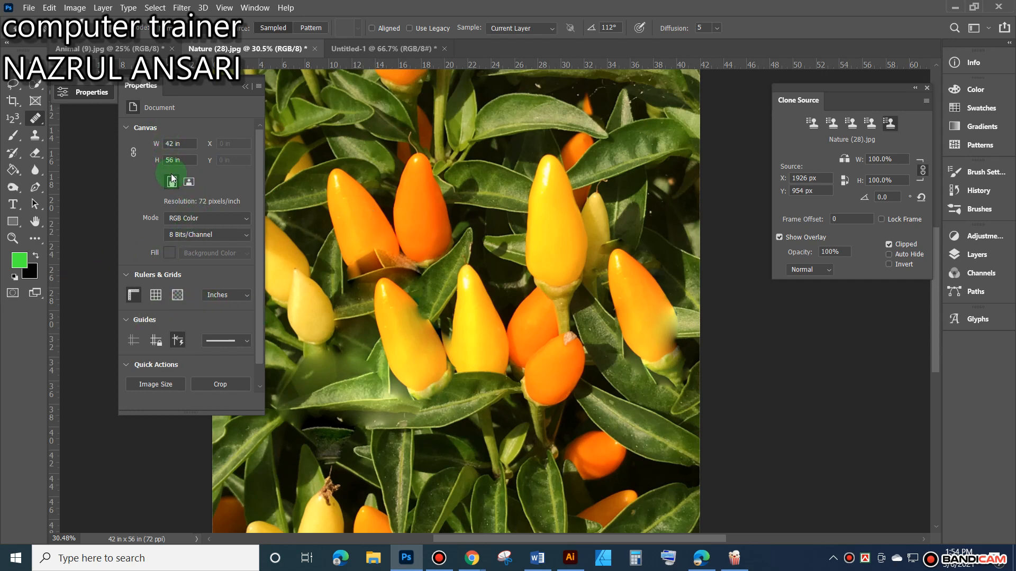
{"action": "mouse_move", "coordinate": [735, 561]}
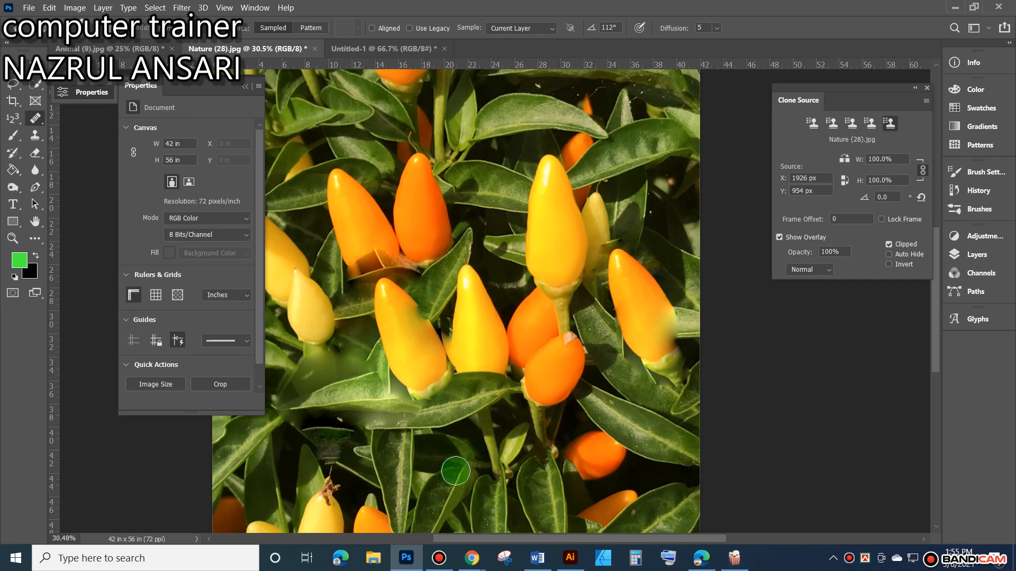
{"action": "left_click", "coordinate": [521, 513]}
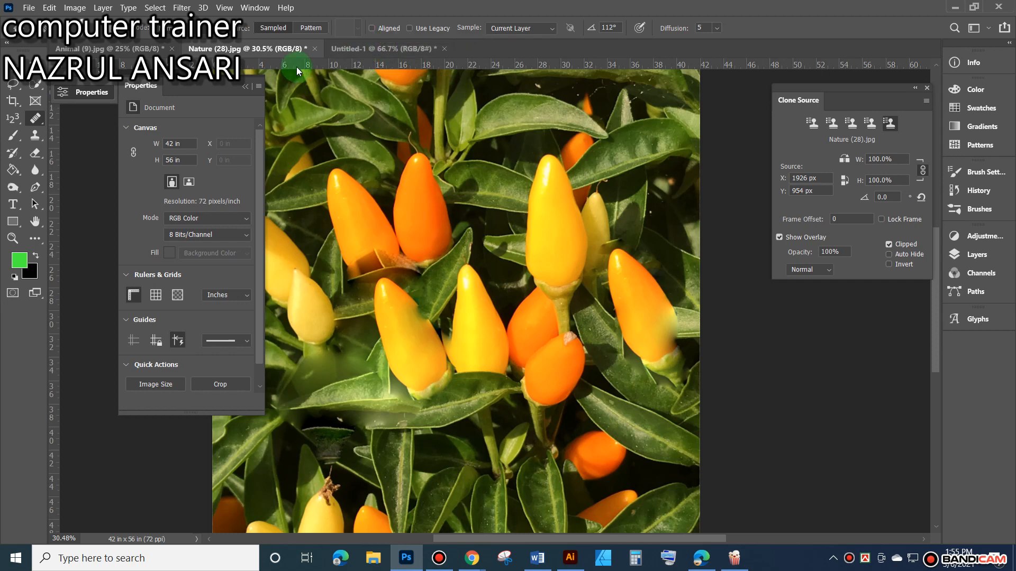
{"action": "left_click", "coordinate": [252, 46]}
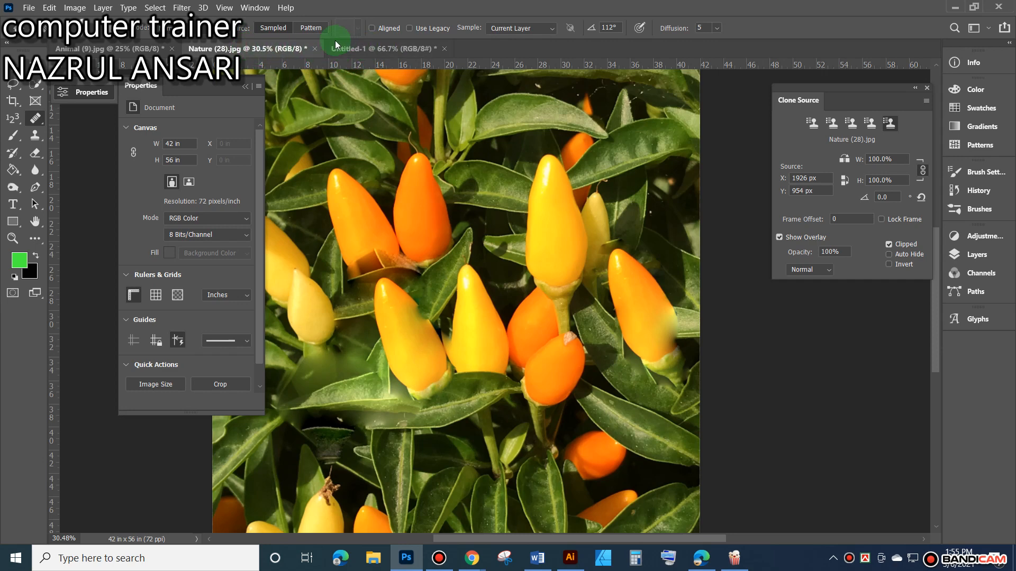
{"action": "left_click", "coordinate": [232, 53]}
{"action": "left_click", "coordinate": [350, 49]}
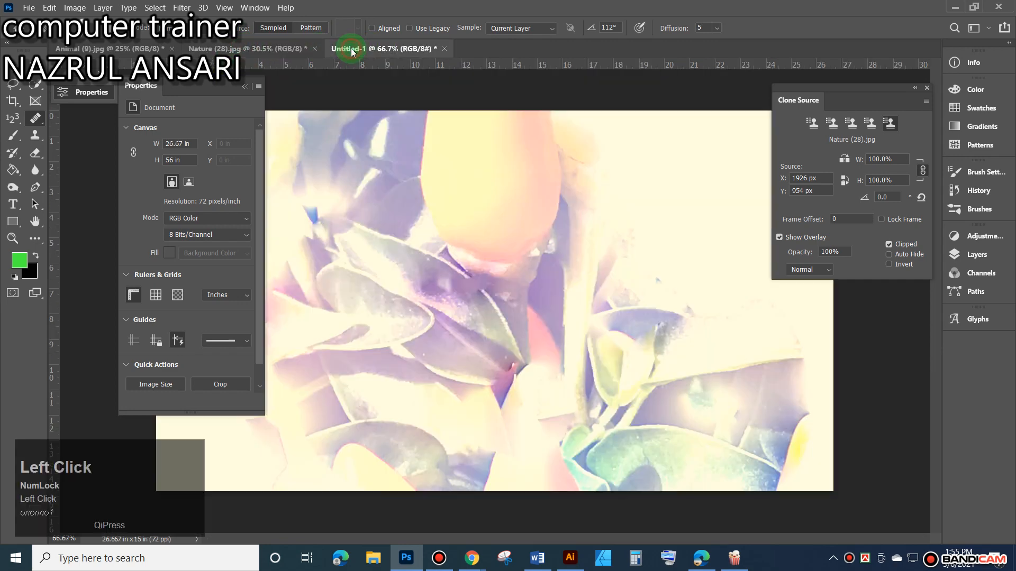
{"action": "left_click", "coordinate": [254, 49]}
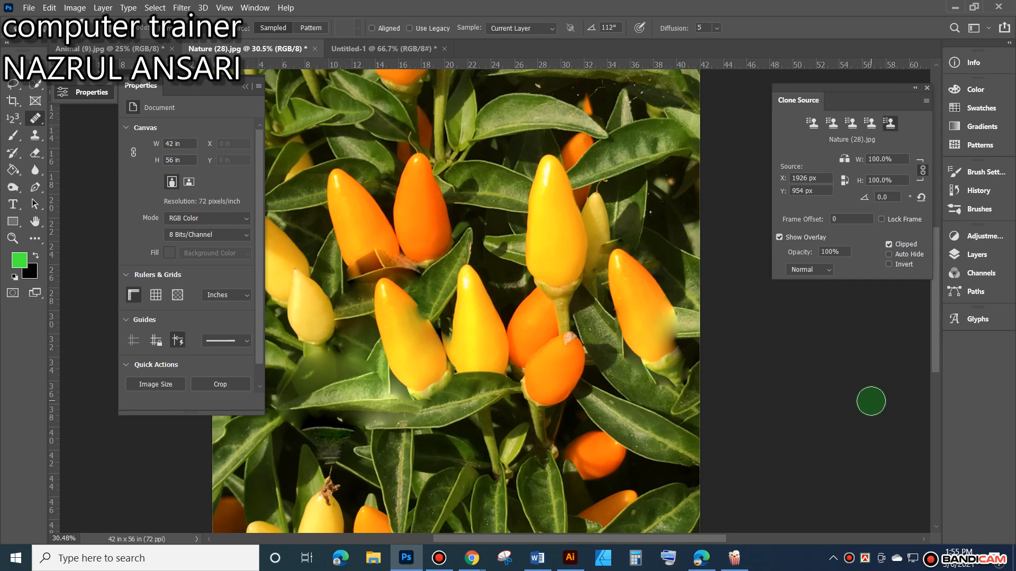
{"action": "left_click", "coordinate": [351, 208]}
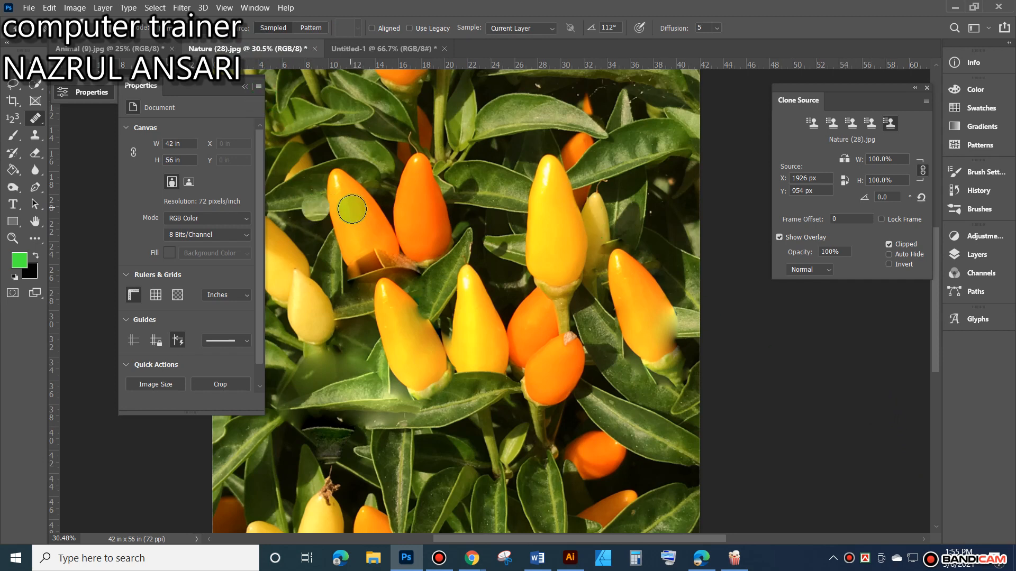
{"action": "left_click", "coordinate": [393, 48]}
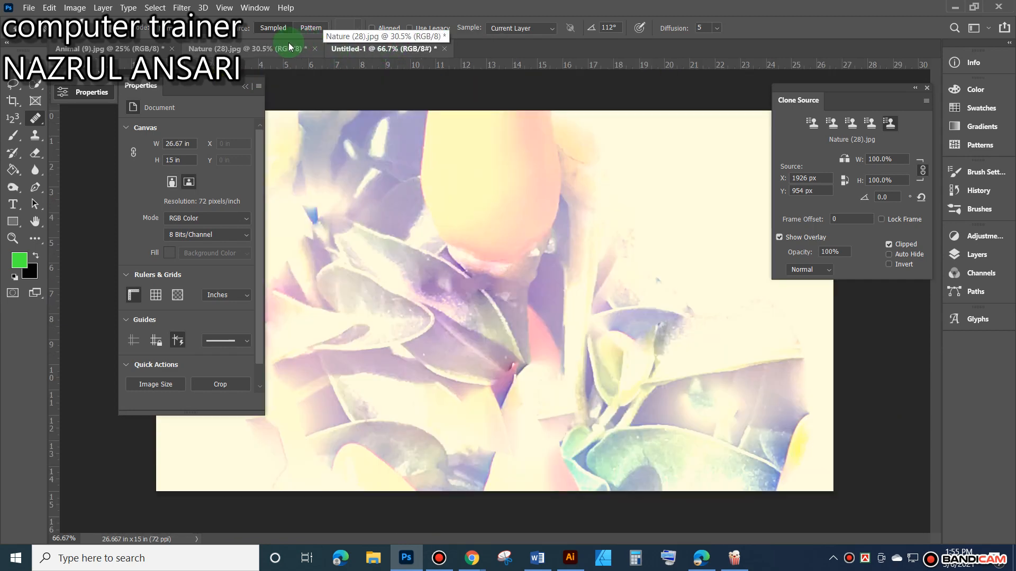
{"action": "left_click", "coordinate": [268, 49]}
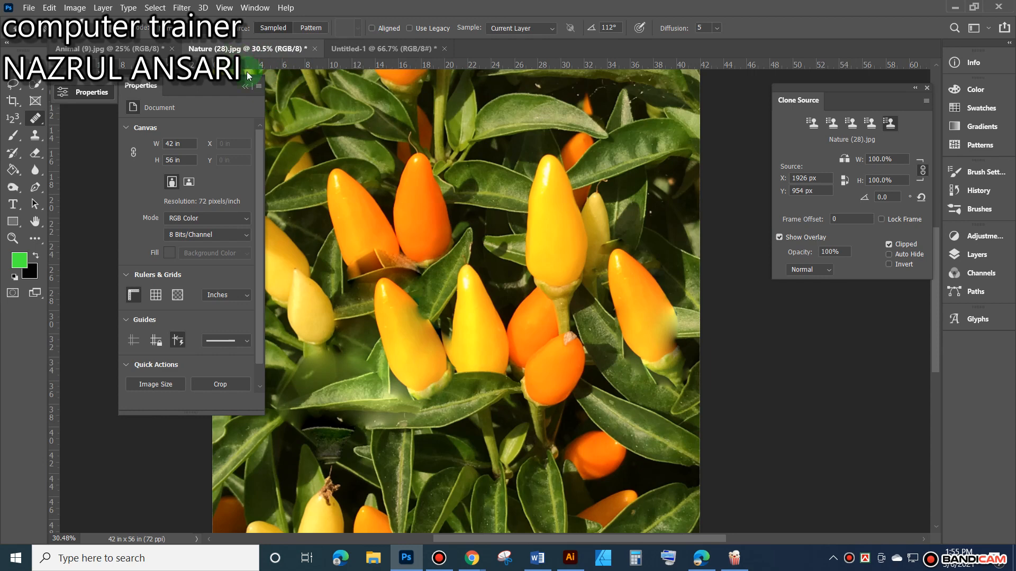
{"action": "left_click", "coordinate": [377, 49]}
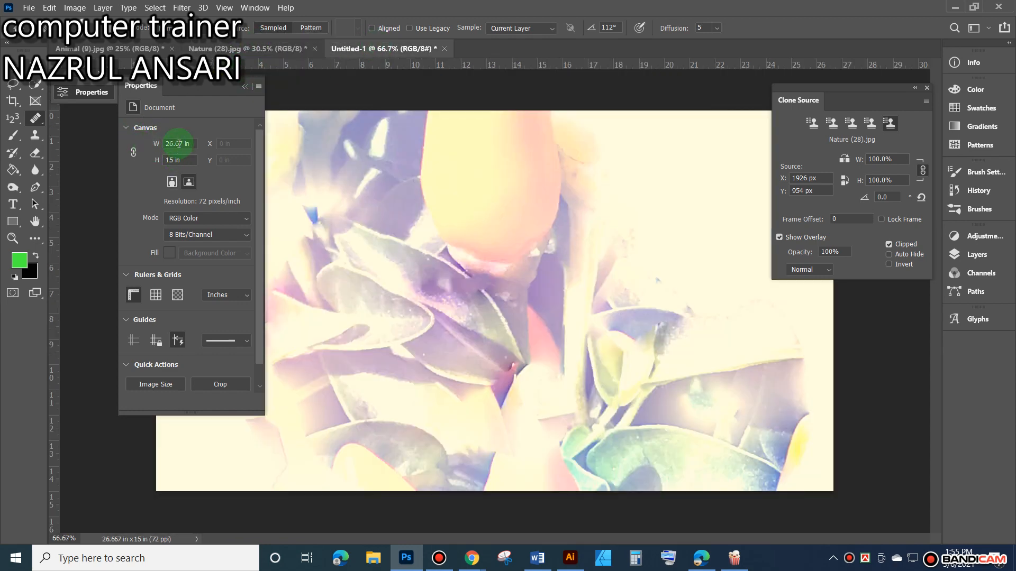
Return to Nature (28).jpg and inspect its central peppers at 66.7% magnification.
{"action": "left_click", "coordinate": [242, 50]}
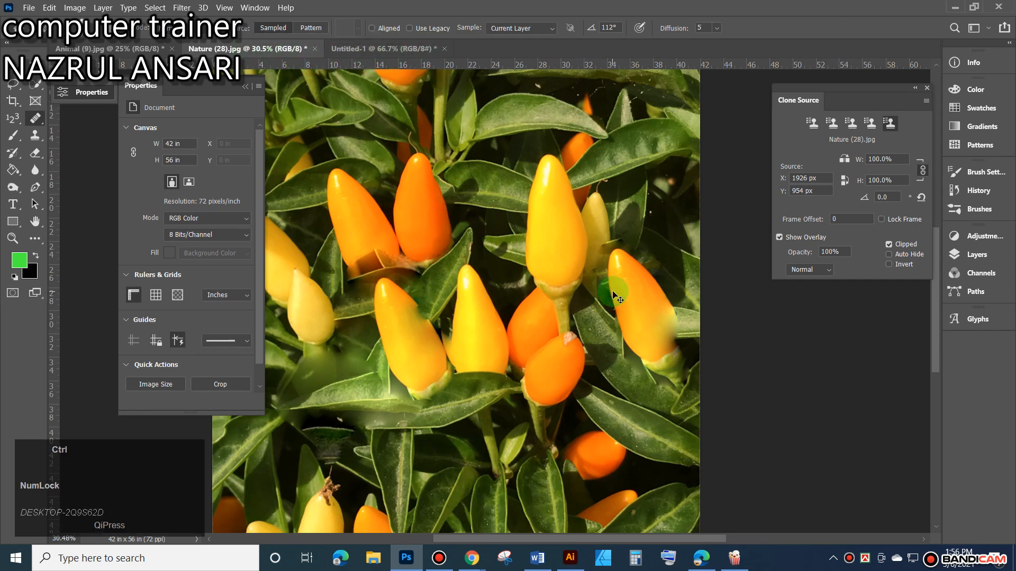
{"action": "key", "text": "ctrl+plus"}
{"action": "key", "text": "ctrl+plus"}
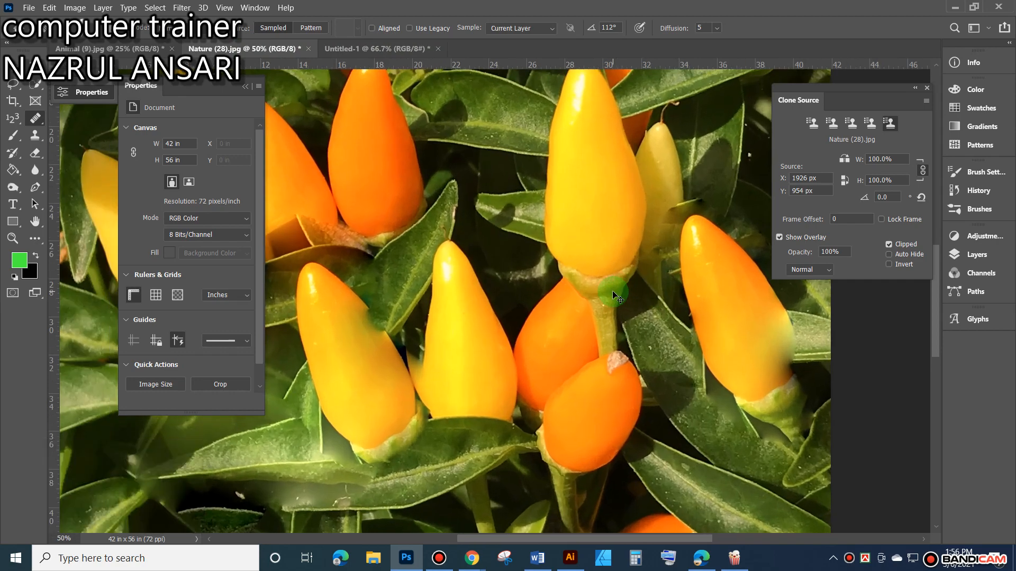
{"action": "key", "text": "ctrl+plus"}
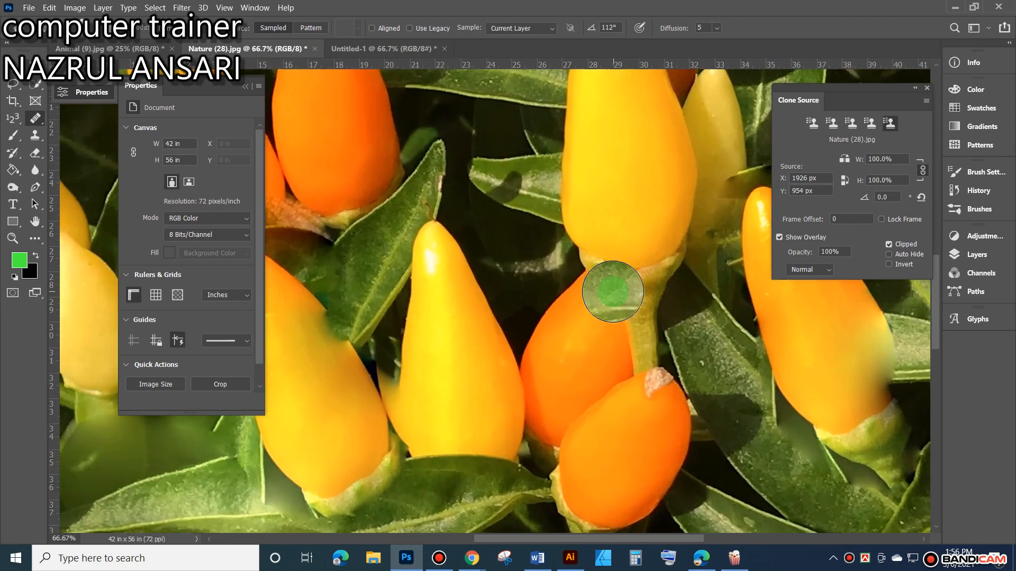
Compare the healed pepper on Untitled-1 with the central peppers of Nature (28).jpg at about 66% magnification.
{"action": "left_click", "coordinate": [389, 48]}
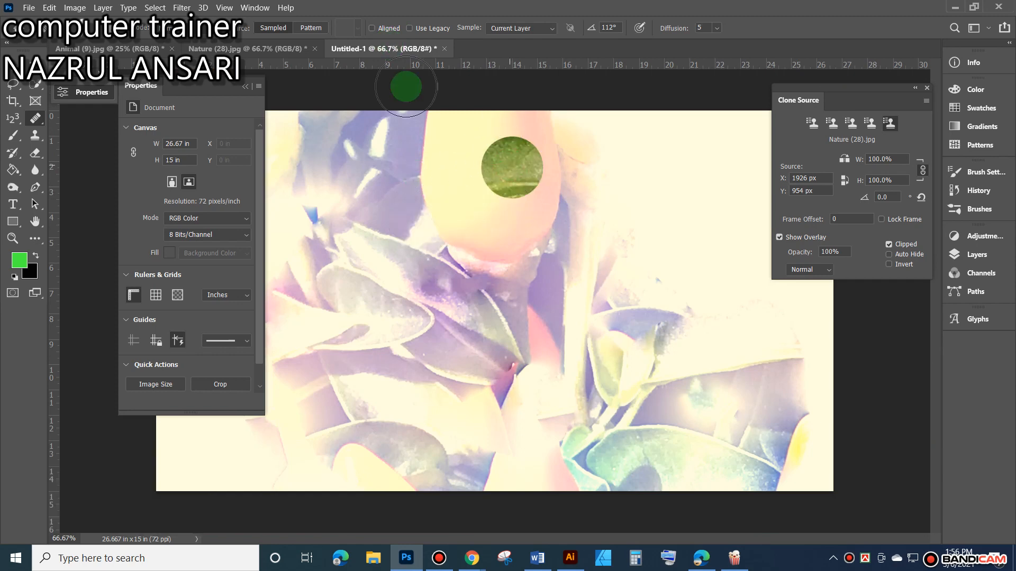
{"action": "left_click", "coordinate": [285, 47]}
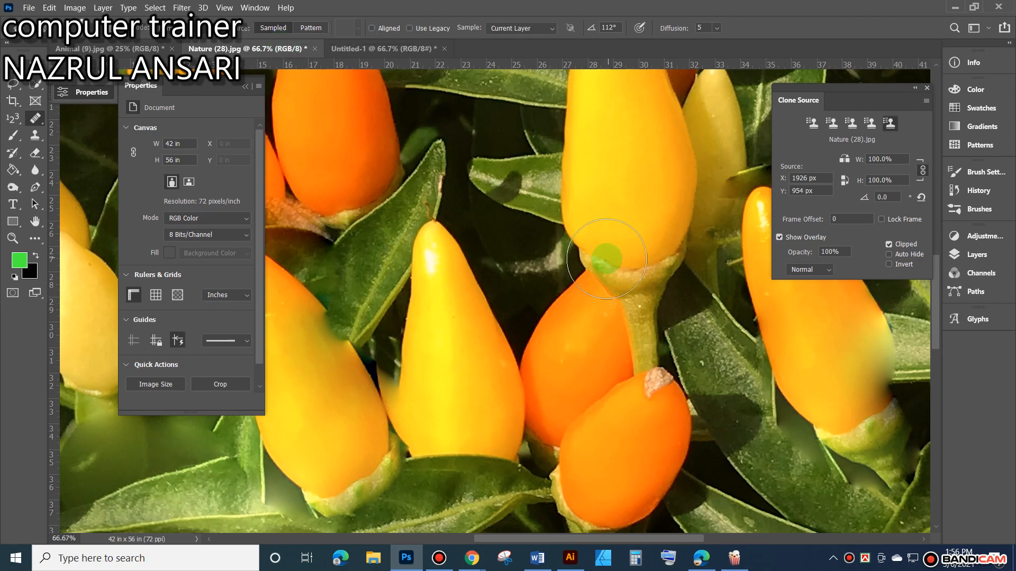
{"action": "scroll", "coordinate": [574, 256], "scroll_direction": "up", "scroll_amount": 3}
{"action": "scroll", "coordinate": [593, 259], "scroll_direction": "down", "scroll_amount": 1}
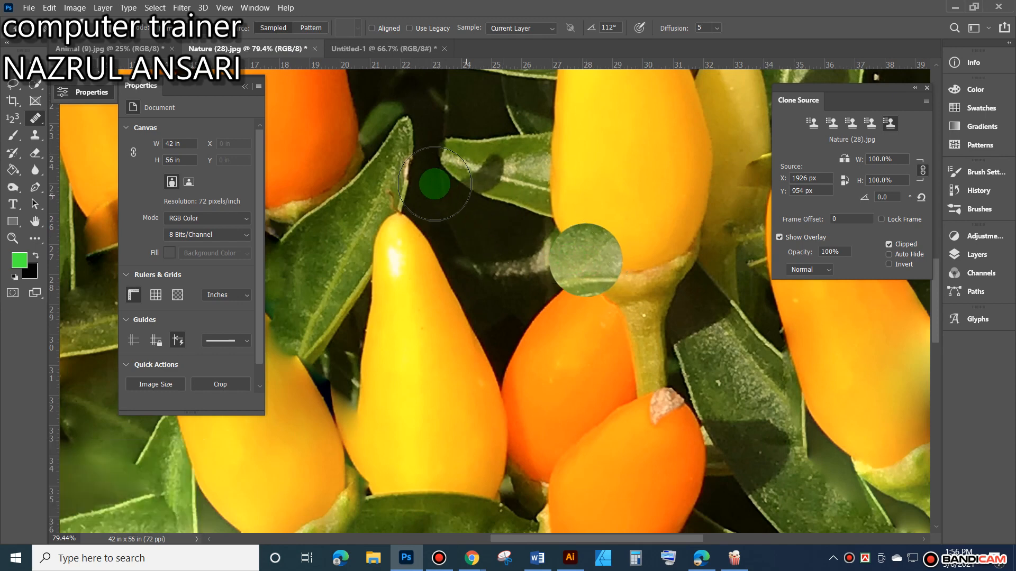
{"action": "scroll", "coordinate": [499, 253], "scroll_direction": "down", "scroll_amount": 1}
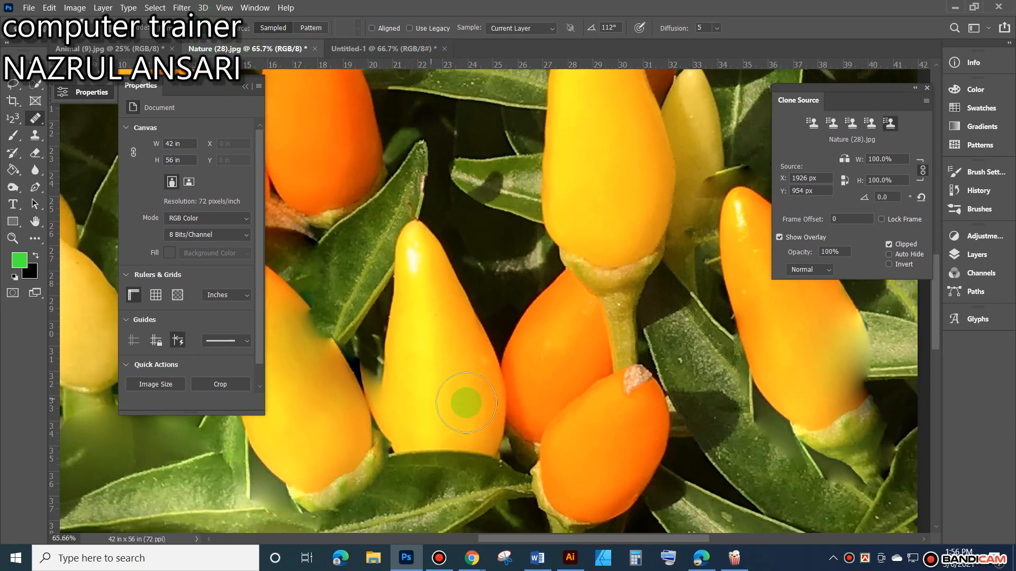
{"action": "left_click", "coordinate": [396, 302]}
{"action": "key", "text": "ctrl+z"}
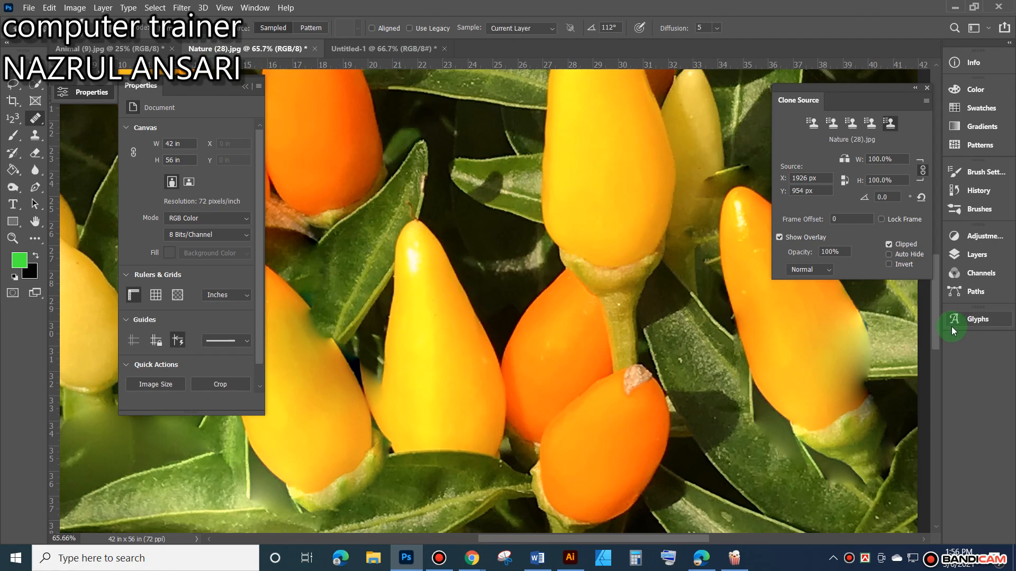
Compare the whole Nature (28).jpg photo at 20.9% magnification with the healed Untitled-1 canvas.
{"action": "scroll", "coordinate": [536, 317], "scroll_direction": "down", "scroll_amount": 5}
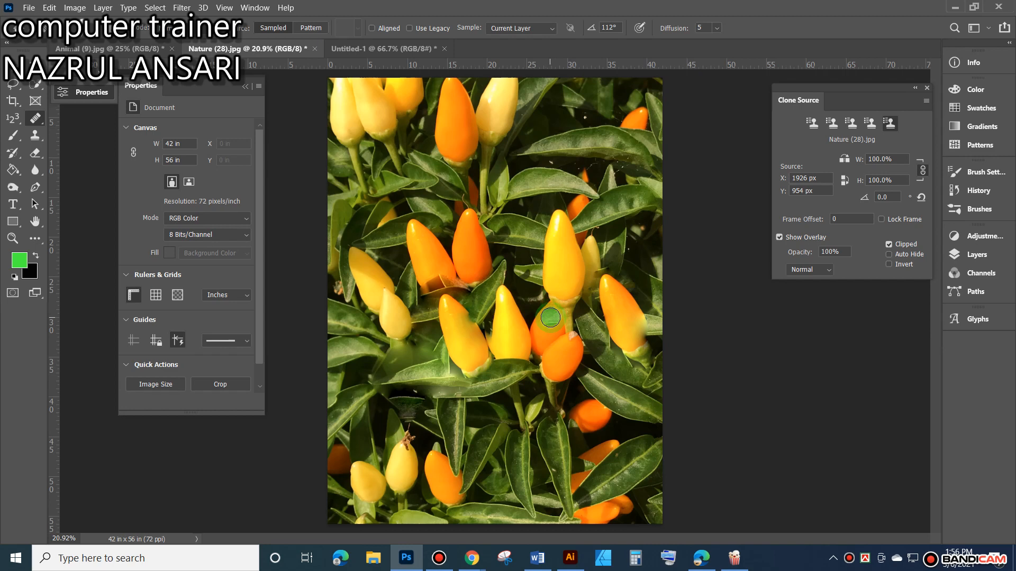
{"action": "left_click", "coordinate": [570, 315]}
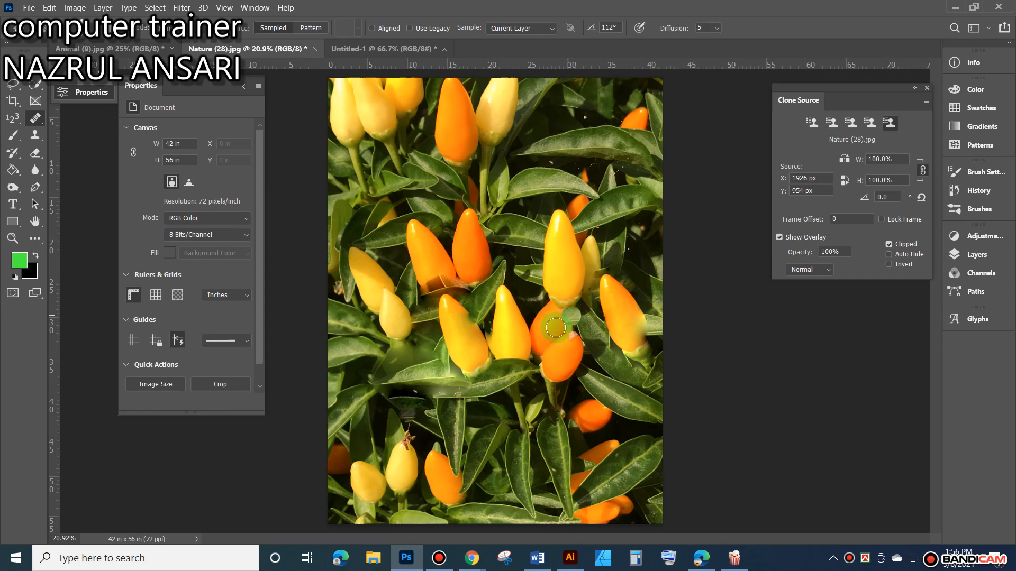
{"action": "left_click", "coordinate": [407, 48]}
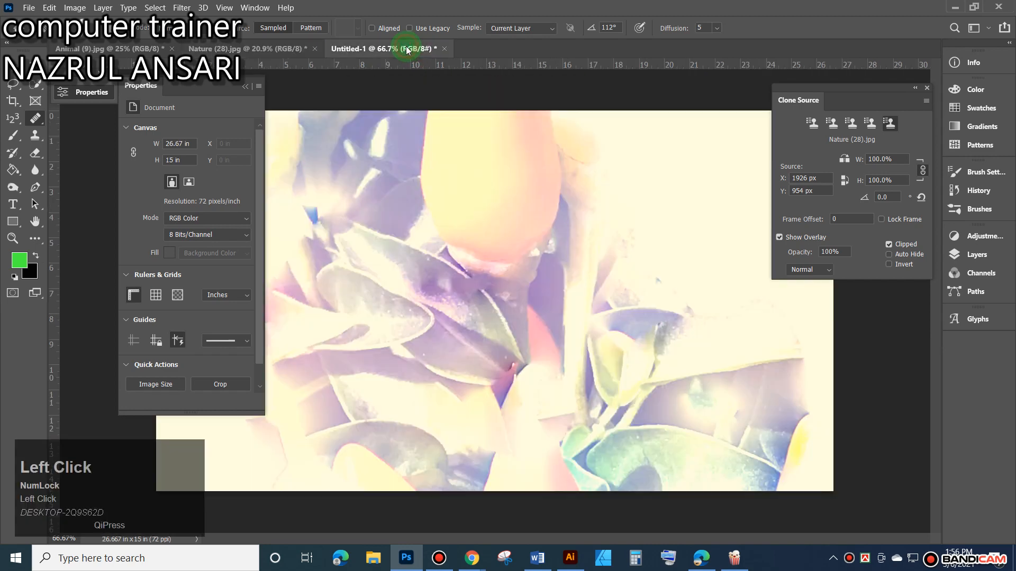
{"action": "left_click", "coordinate": [276, 48]}
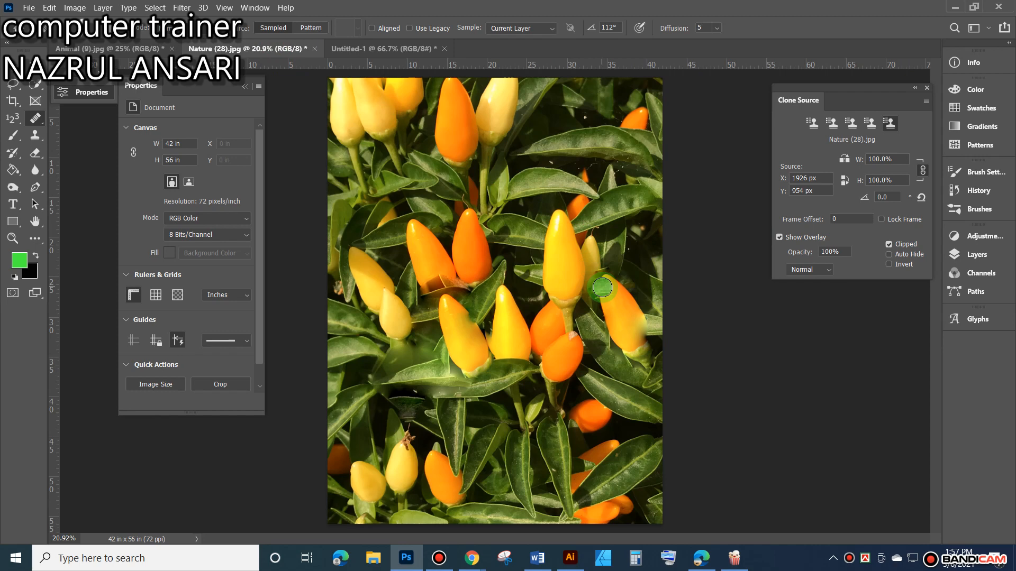
Examine how large the peppers in Nature (28).jpg appear at magnifications between 25% and 200%.
{"action": "key", "text": "ctrl+plus"}
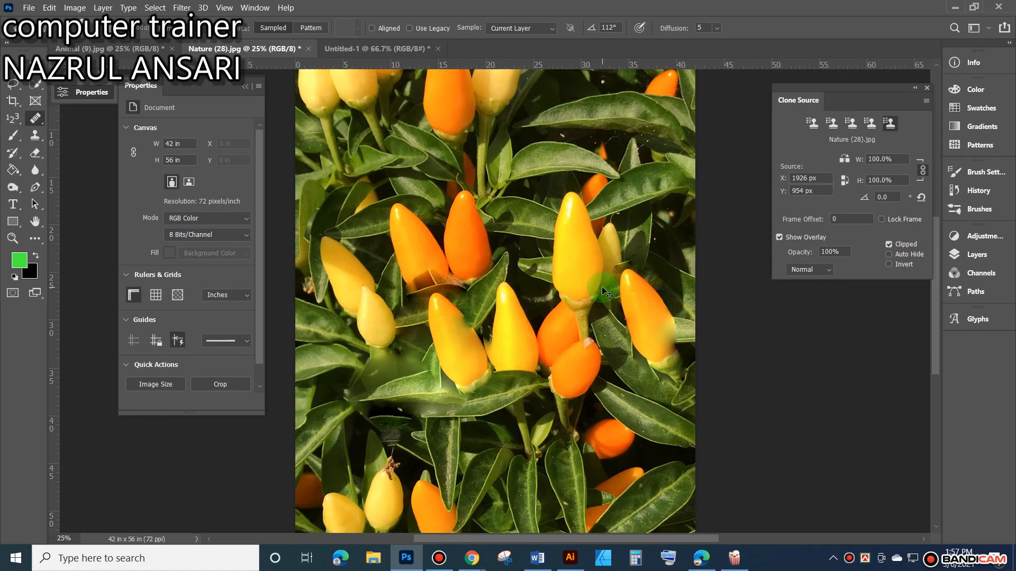
{"action": "key", "text": "ctrl+plus"}
{"action": "key", "text": "ctrl+plus"}
{"action": "key", "text": "ctrl+plus"}
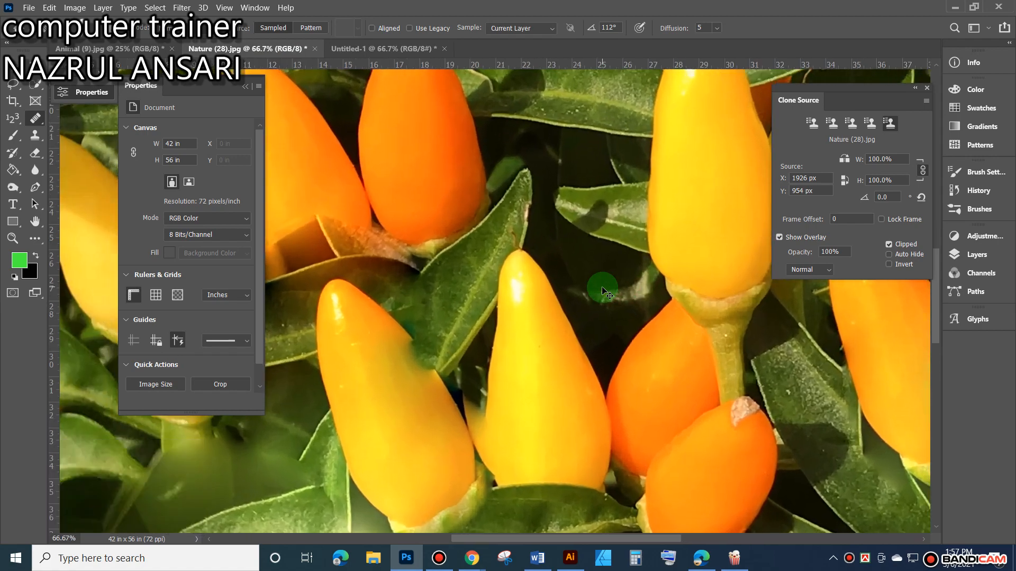
{"action": "key", "text": "ctrl+plus"}
{"action": "key", "text": "ctrl+plus"}
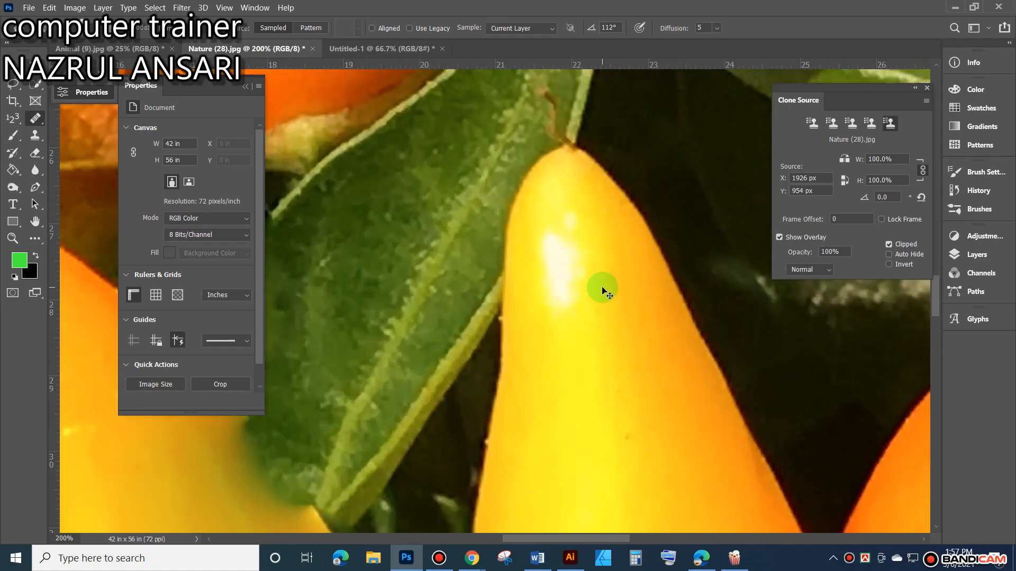
{"action": "key", "text": "ctrl+minus"}
{"action": "key", "text": "ctrl+minus"}
{"action": "key", "text": "ctrl+minus"}
{"action": "key", "text": "ctrl+minus"}
{"action": "key", "text": "ctrl+minus"}
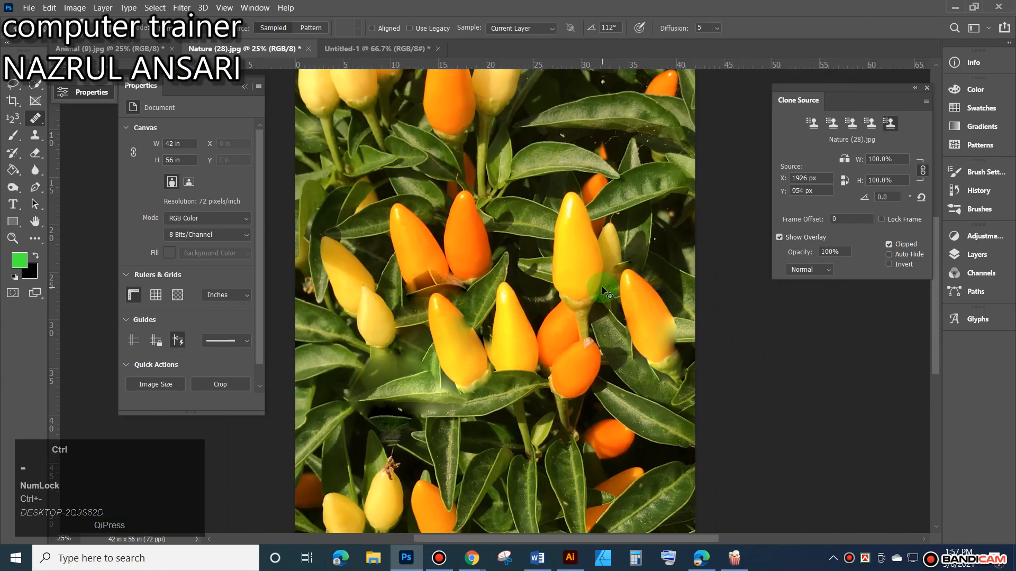
{"action": "key", "text": "ctrl+minus"}
{"action": "key", "text": "ctrl+minus"}
{"action": "key", "text": "ctrl+minus"}
{"action": "key", "text": "ctrl+plus"}
{"action": "key", "text": "ctrl+minus"}
{"action": "key", "text": "ctrl+plus"}
{"action": "key", "text": "ctrl+minus"}
{"action": "key", "text": "ctrl+plus"}
{"action": "key", "text": "ctrl+minus"}
{"action": "key", "text": "ctrl+plus"}
{"action": "key", "text": "ctrl+minus"}
{"action": "key", "text": "ctrl+plus"}
{"action": "key", "text": "ctrl+plus"}
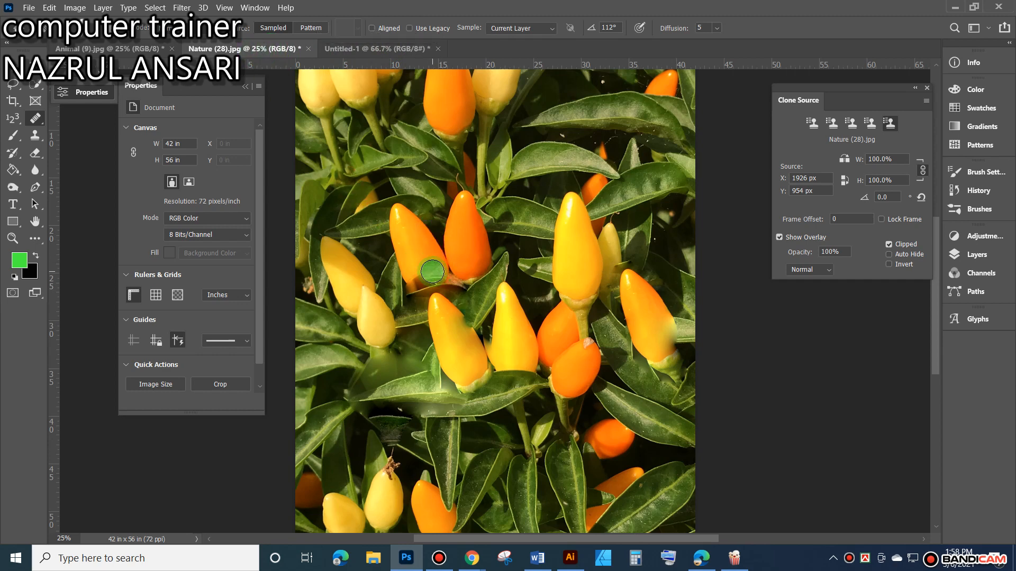
Compare the healed pepper on Untitled-1 with the peppers of Nature (28).jpg at 25% magnification.
{"action": "left_click", "coordinate": [376, 49]}
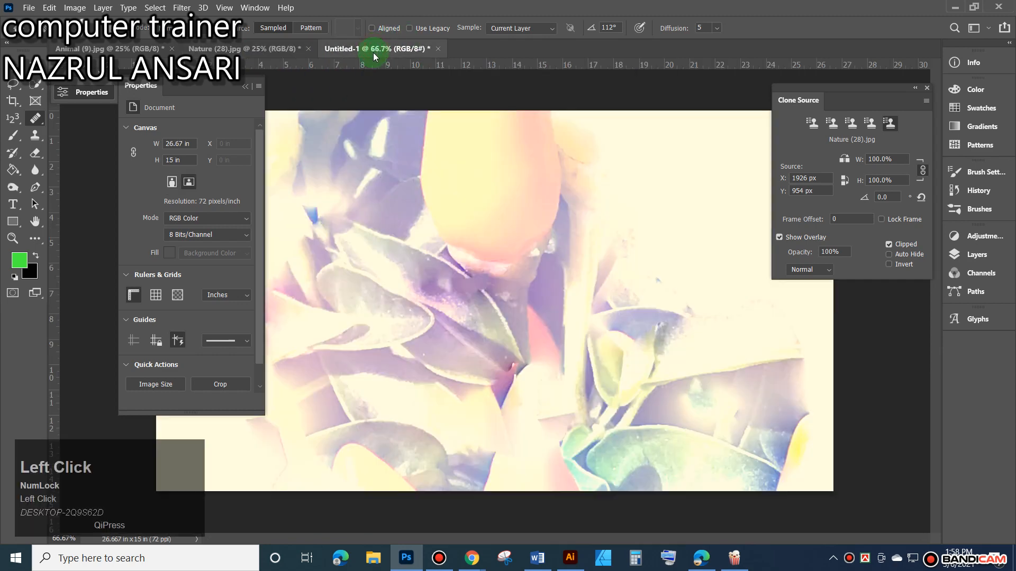
{"action": "left_click", "coordinate": [449, 137]}
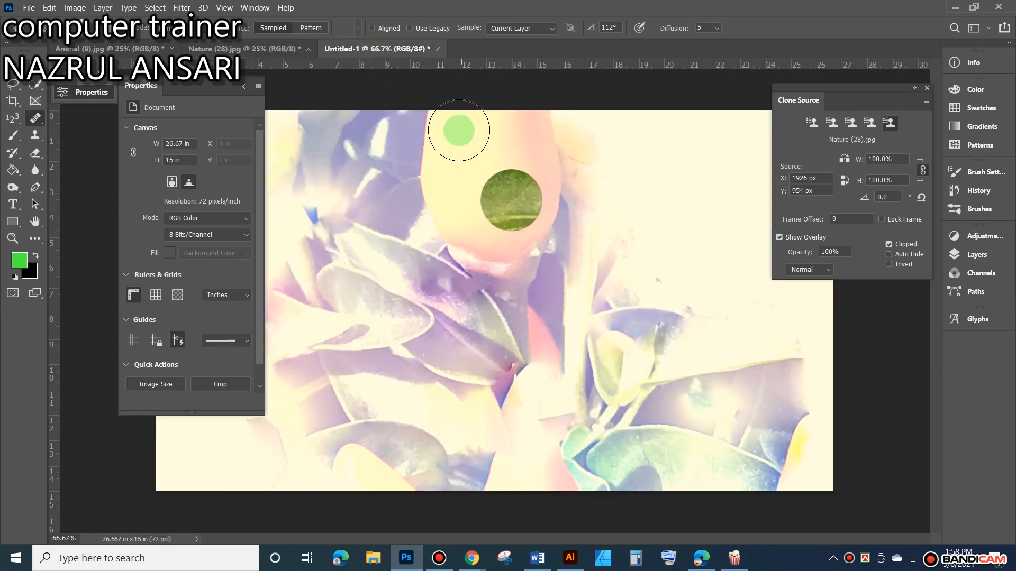
{"action": "key", "text": "ctrl+z"}
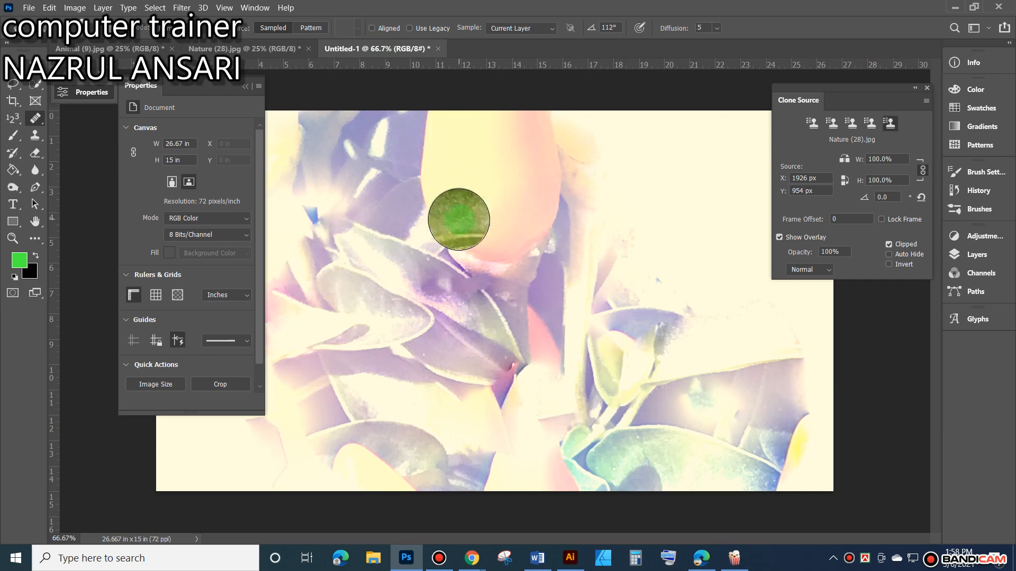
{"action": "left_click", "coordinate": [524, 344]}
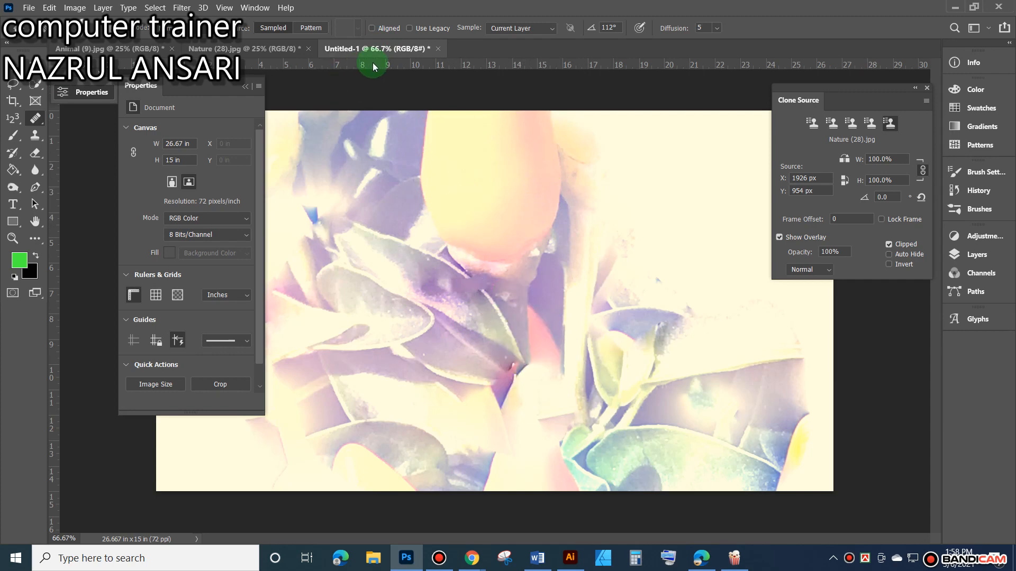
{"action": "left_click", "coordinate": [227, 48]}
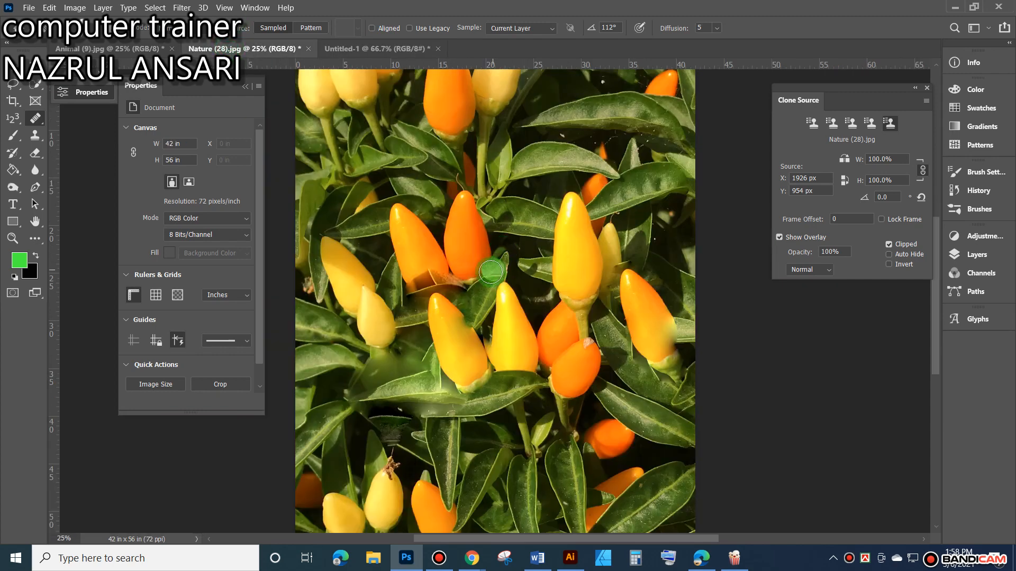
{"action": "left_click", "coordinate": [376, 49]}
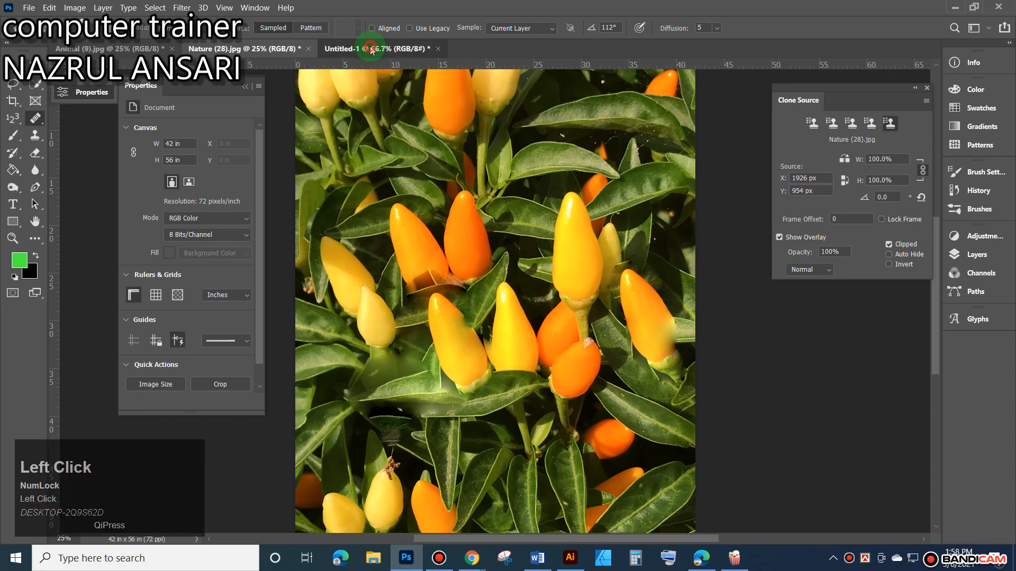
{"action": "left_click", "coordinate": [260, 48]}
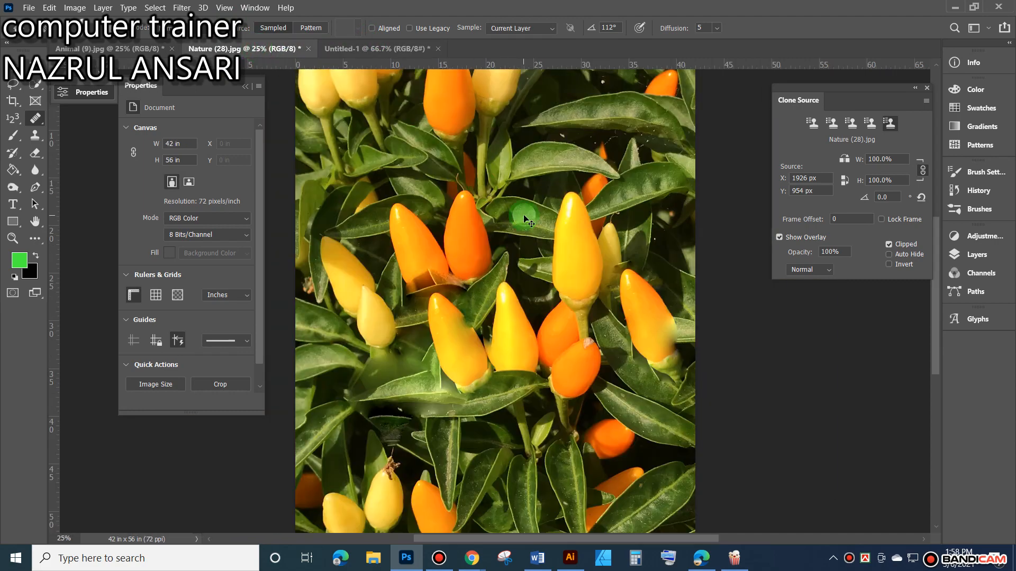
Compare the peppers of Nature (28).jpg at 66.7% magnification with the healed Untitled-1 canvas at the same magnification.
{"action": "key", "text": "ctrl+equal"}
{"action": "key", "text": "ctrl+equal"}
{"action": "key", "text": "ctrl+equal"}
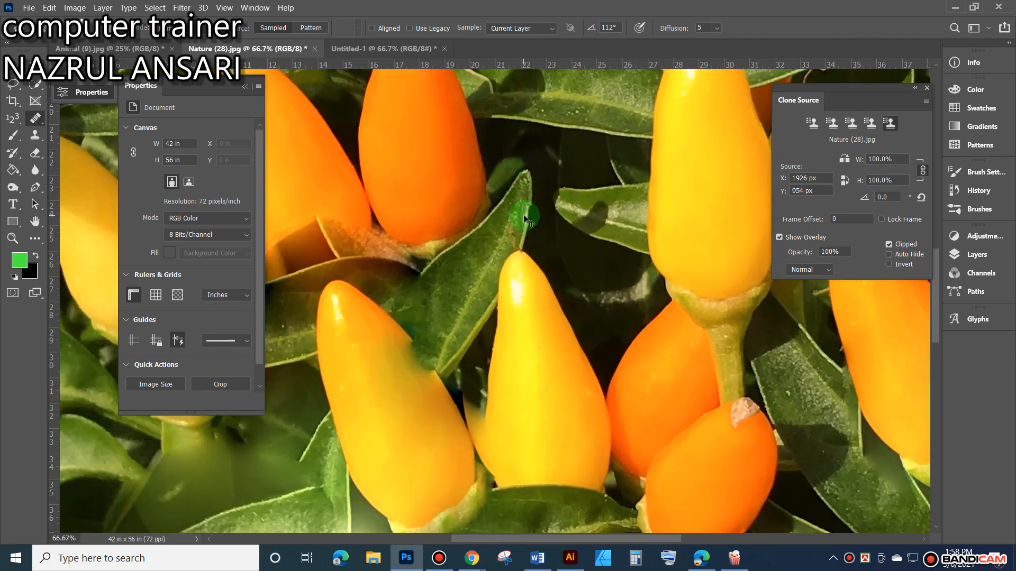
{"action": "left_click", "coordinate": [373, 48]}
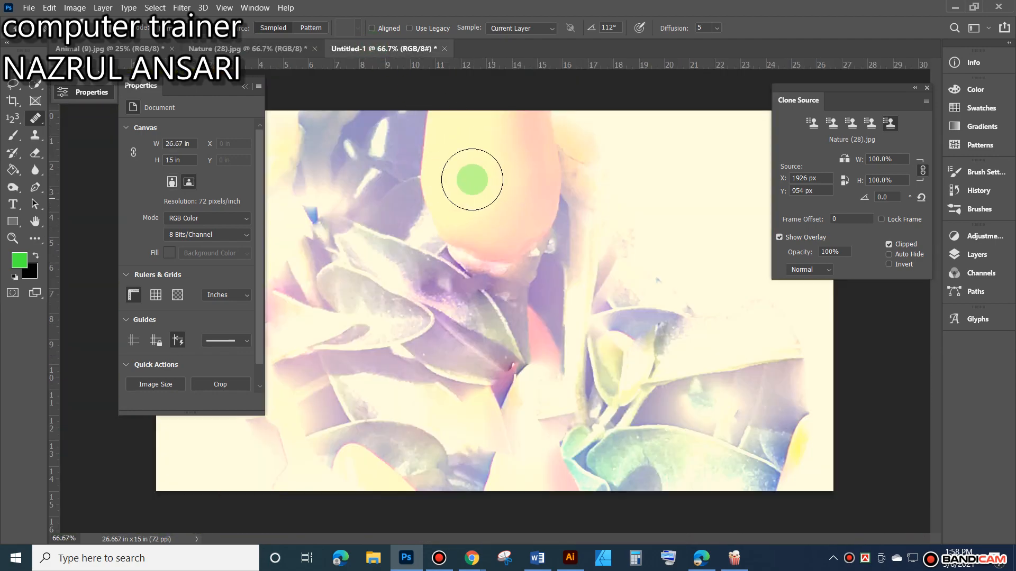
{"action": "left_click", "coordinate": [248, 48]}
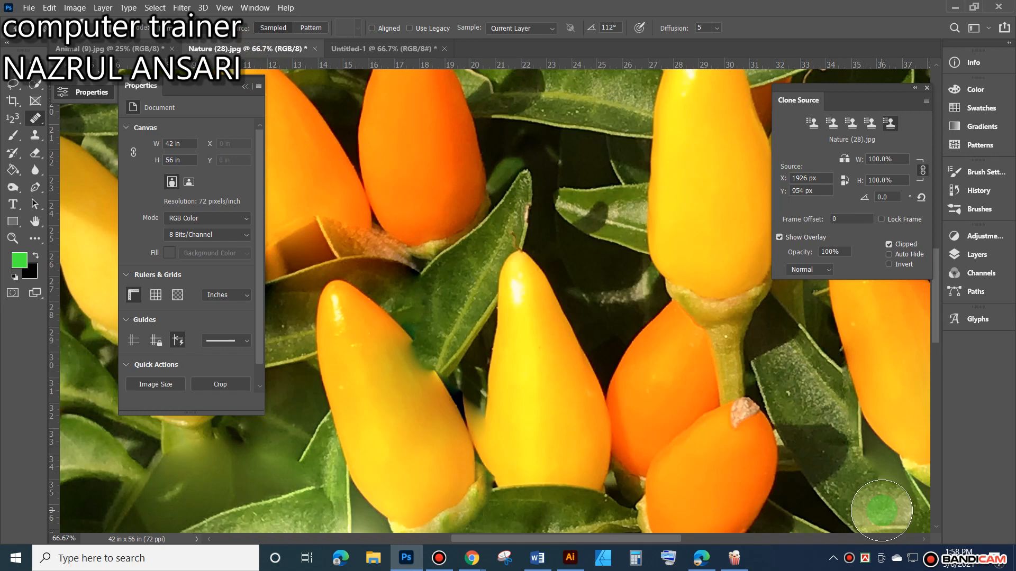
{"action": "left_click", "coordinate": [695, 403]}
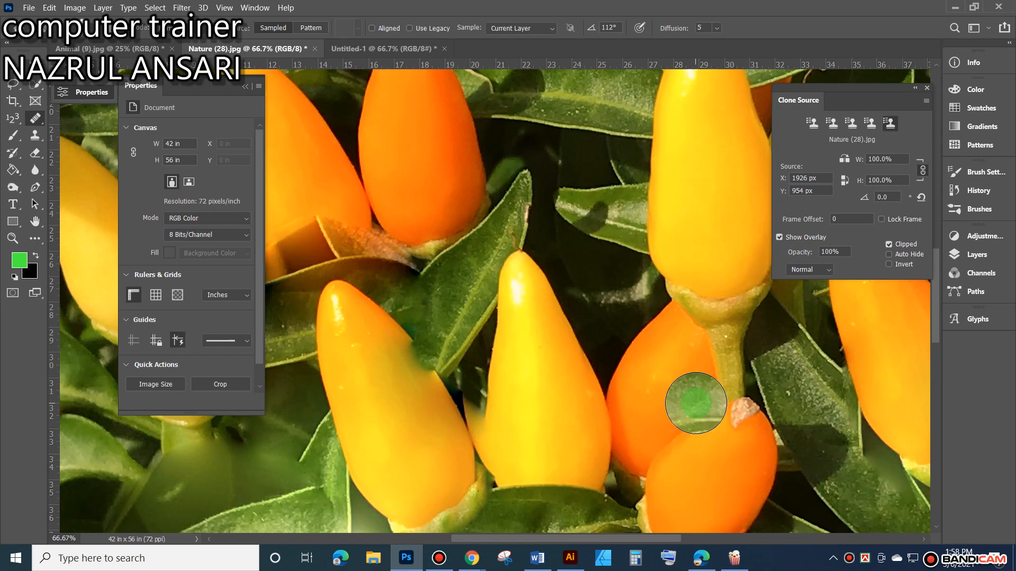
{"action": "left_click", "coordinate": [388, 53]}
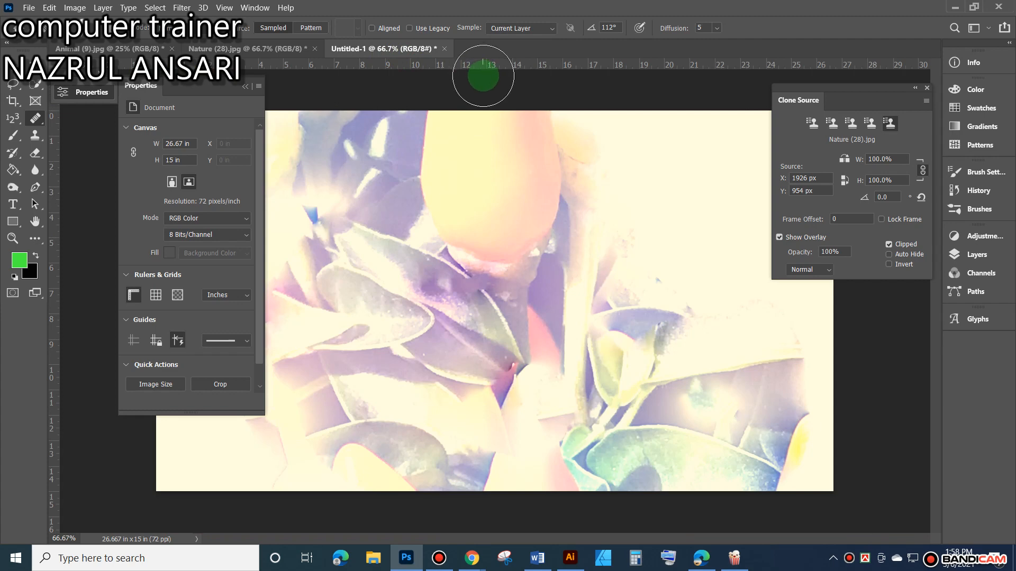
Undo all the Healing Brush strokes on Untitled-1, back to the blank cream canvas.
{"action": "key", "text": "ctrl+z"}
{"action": "key", "text": "ctrl+z"}
{"action": "key", "text": "ctrl+z"}
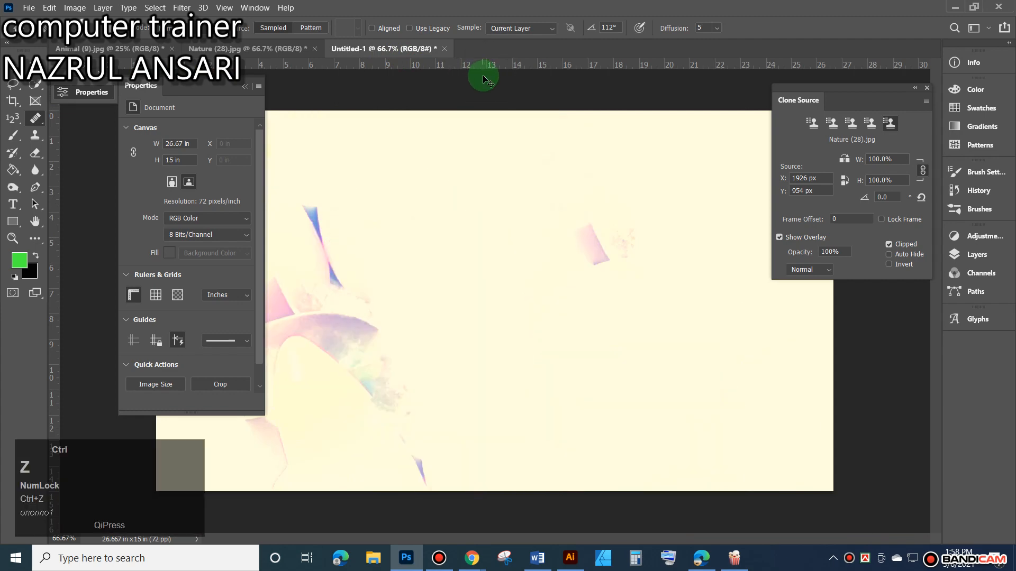
{"action": "key", "text": "ctrl+z"}
{"action": "key", "text": "ctrl+z"}
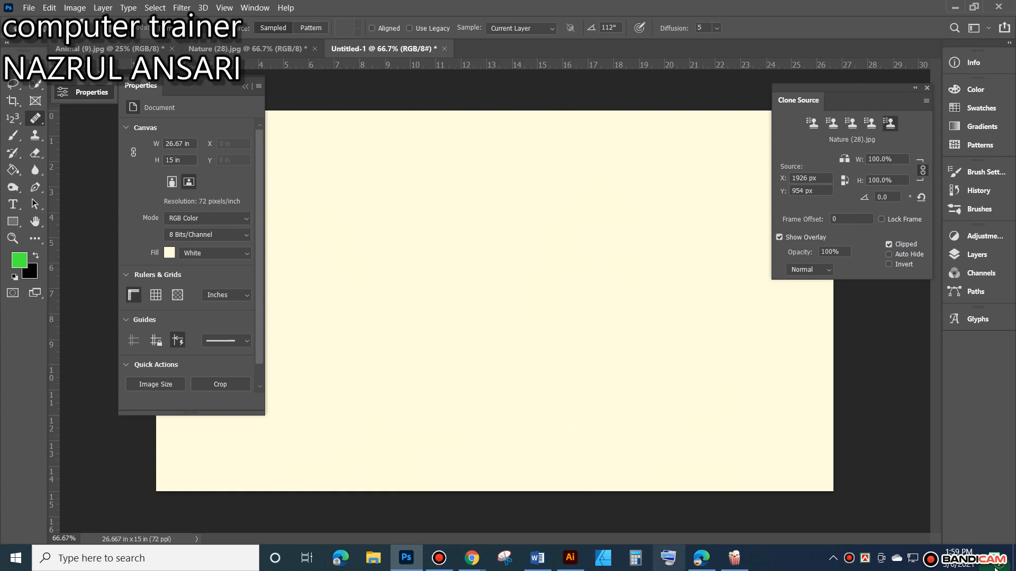
Set the computer's speaker volume to 33.
{"action": "left_click", "coordinate": [931, 564]}
{"action": "left_click_drag", "start_coordinate": [859, 529], "coordinate": [874, 532]}
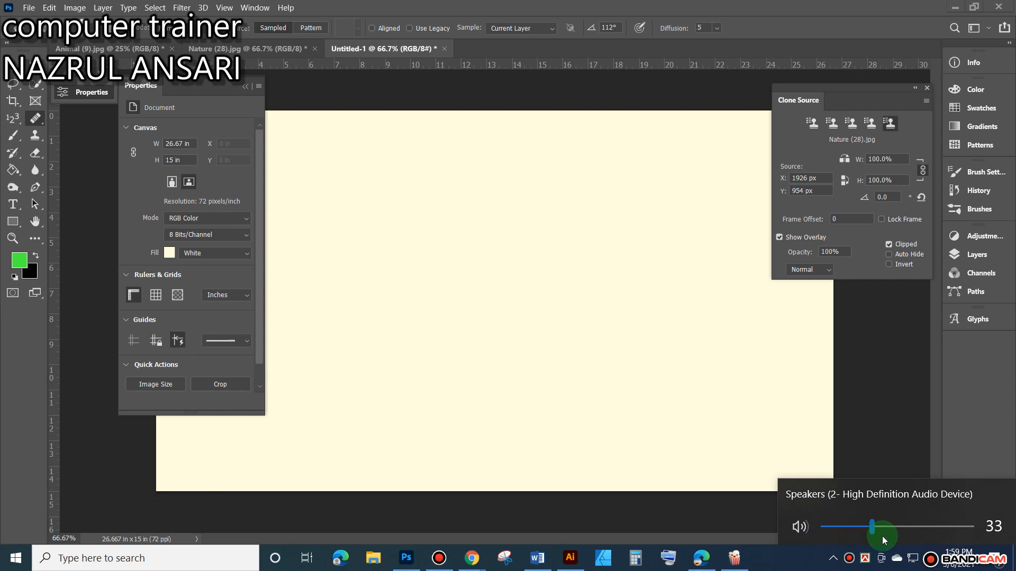
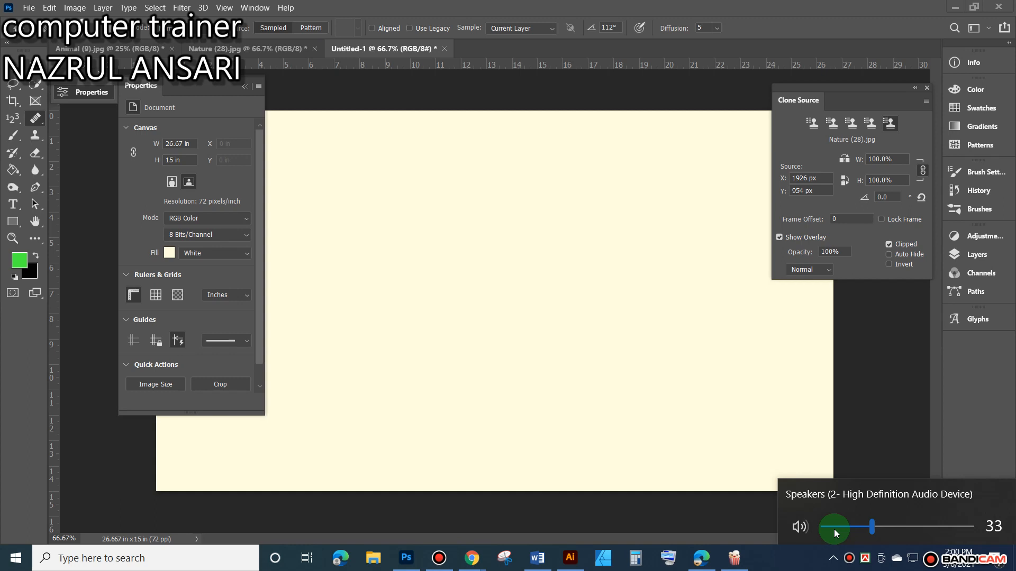
{"action": "left_click", "coordinate": [812, 124]}
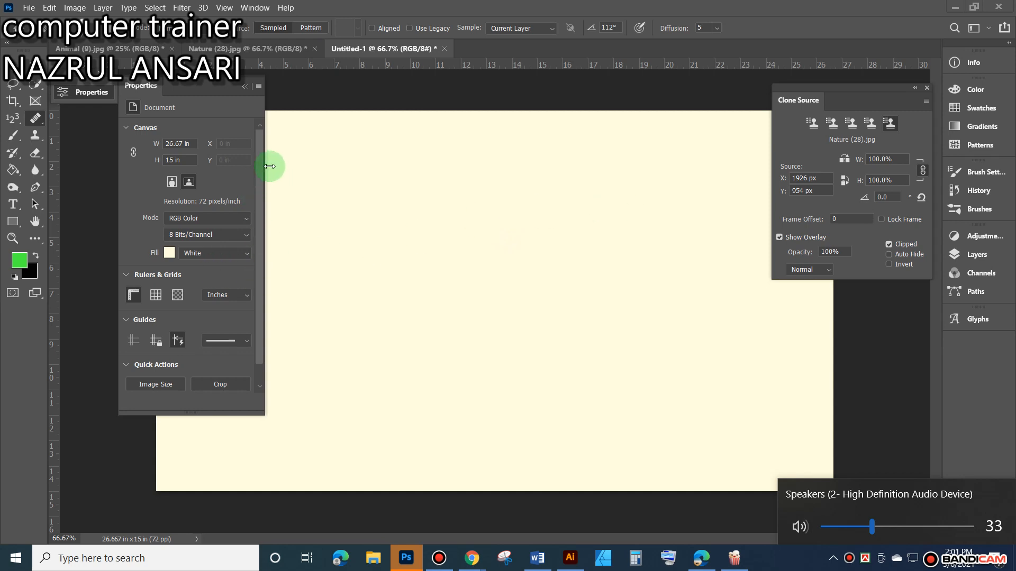
Open the recent image Nature (29).jpg from the home screen.
{"action": "left_click", "coordinate": [32, 8]}
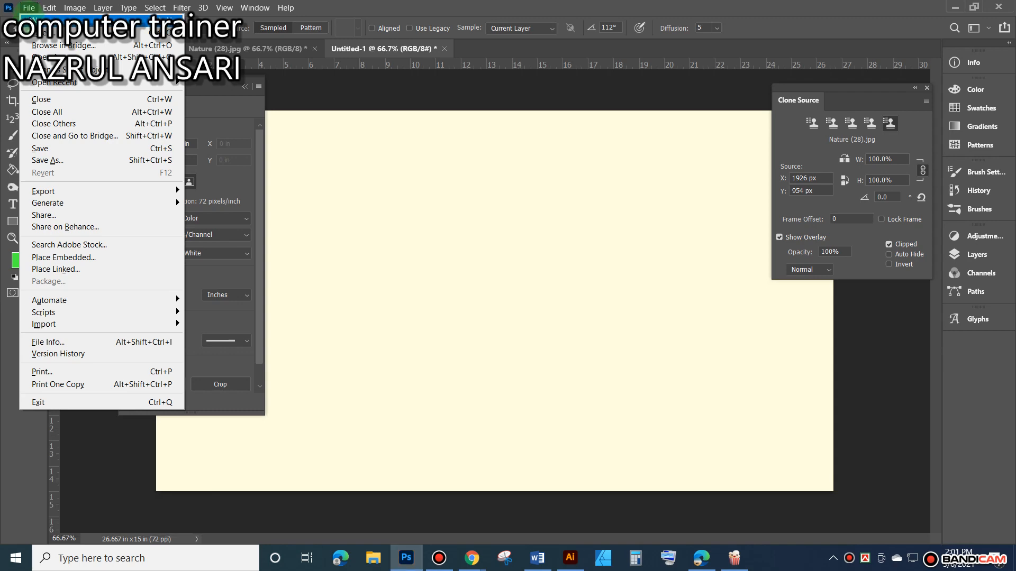
{"action": "left_click", "coordinate": [443, 5]}
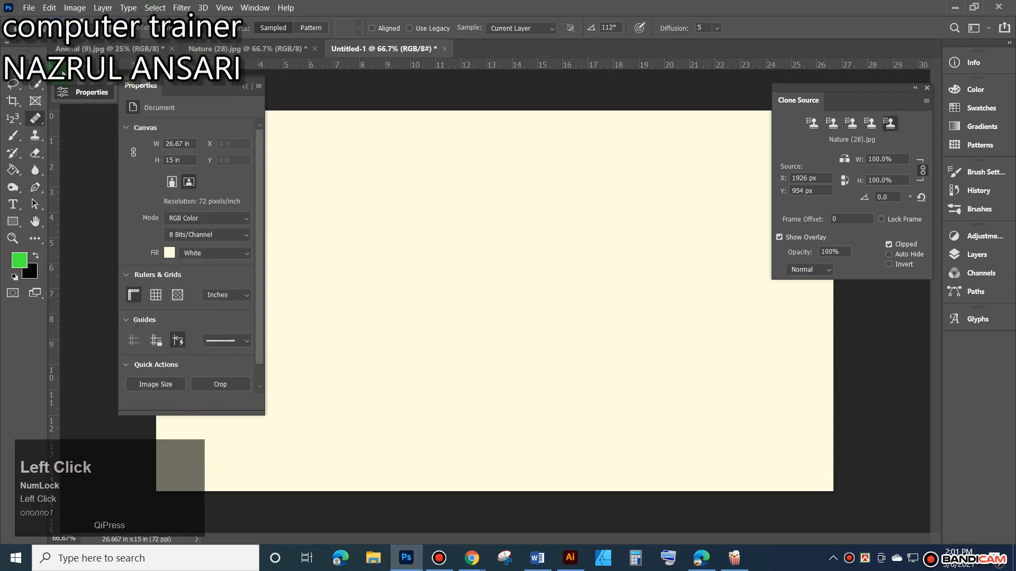
{"action": "left_click", "coordinate": [9, 28]}
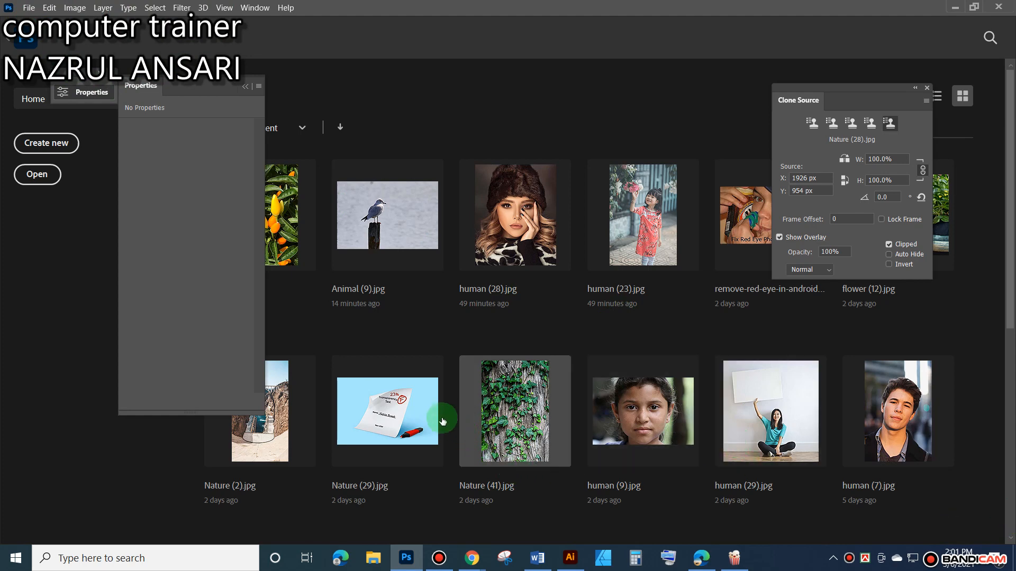
{"action": "left_click", "coordinate": [413, 412]}
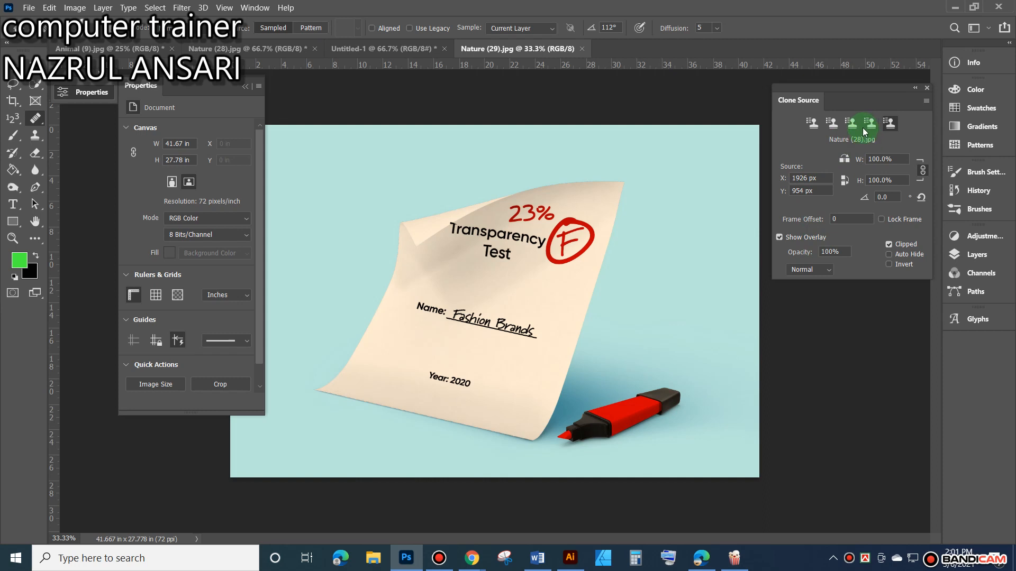
{"action": "left_click", "coordinate": [922, 101]}
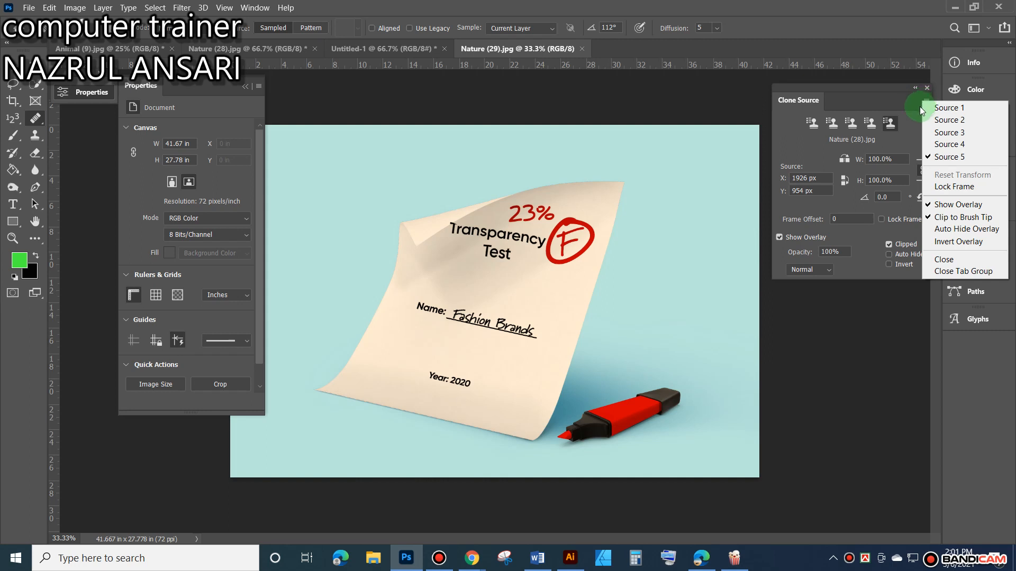
{"action": "left_click", "coordinate": [867, 99]}
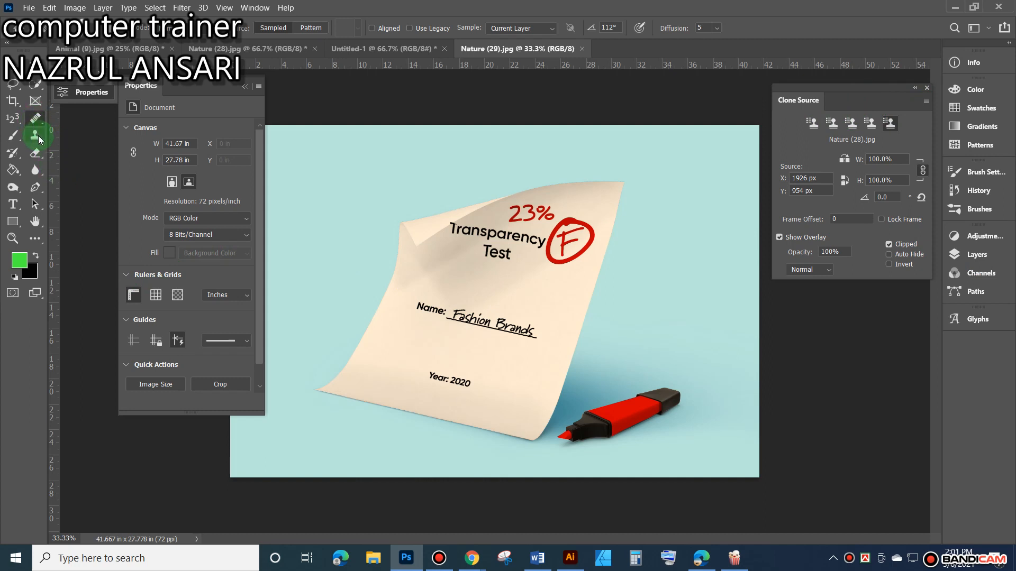
With the Healing Brush and a vertically flipped clone source, sample the red marker's tip and paint a mirrored marker above the original.
{"action": "left_click", "coordinate": [35, 118]}
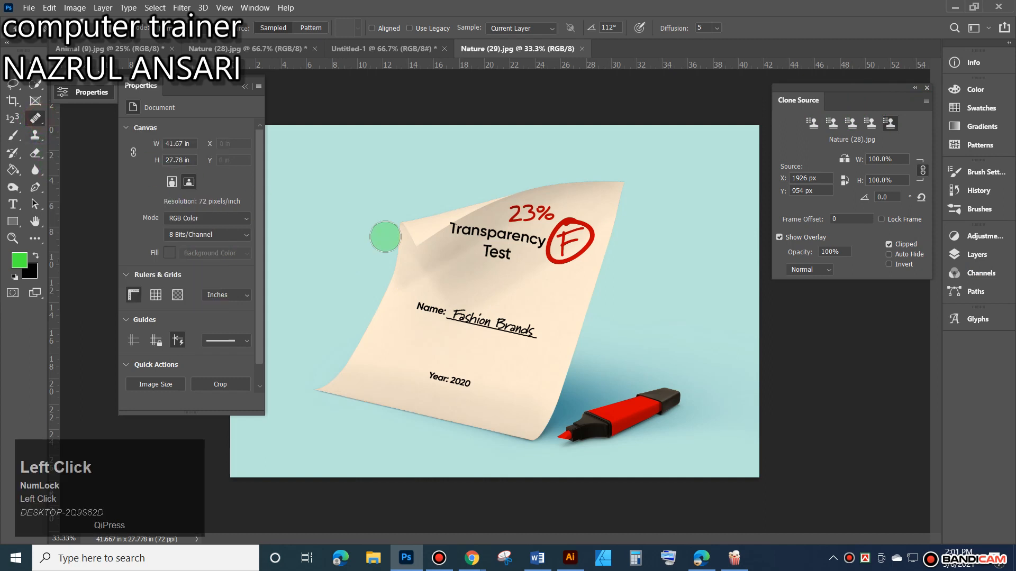
{"action": "left_click", "coordinate": [845, 181]}
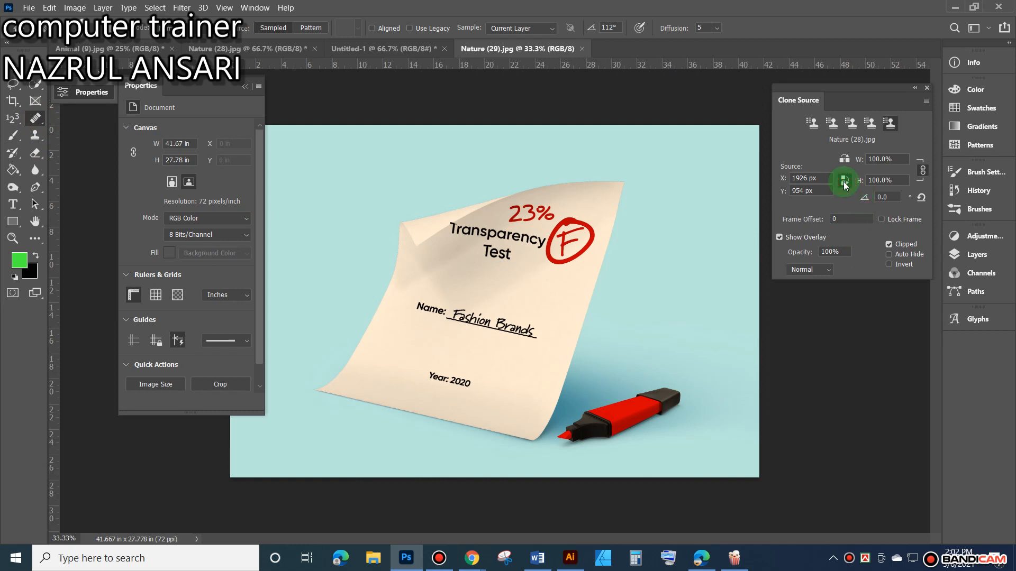
{"action": "left_click", "coordinate": [653, 442], "text": "alt"}
{"action": "scroll", "coordinate": [653, 443], "scroll_direction": "up", "scroll_amount": 3}
{"action": "key", "text": "space"}
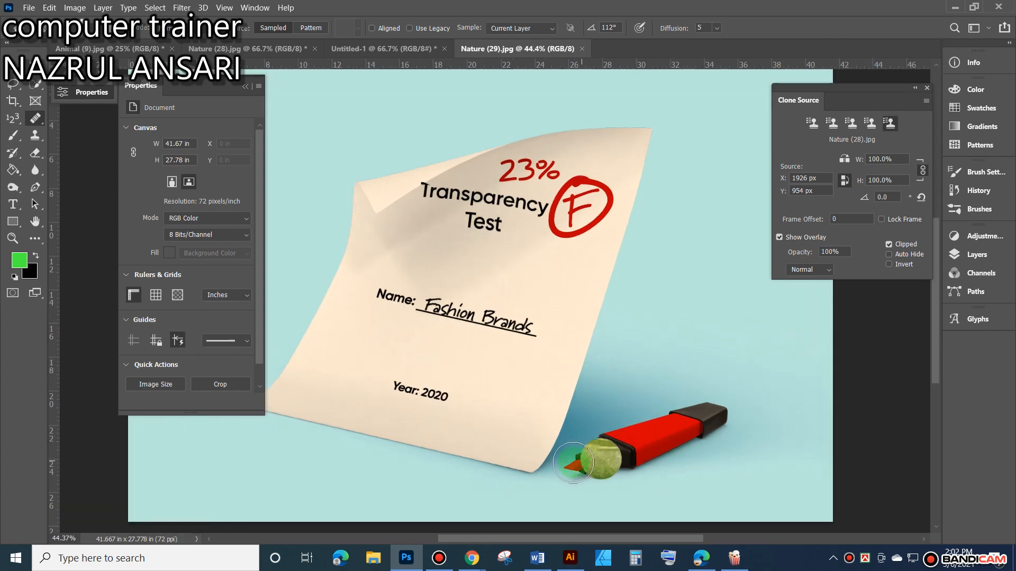
{"action": "key", "text": "alt"}
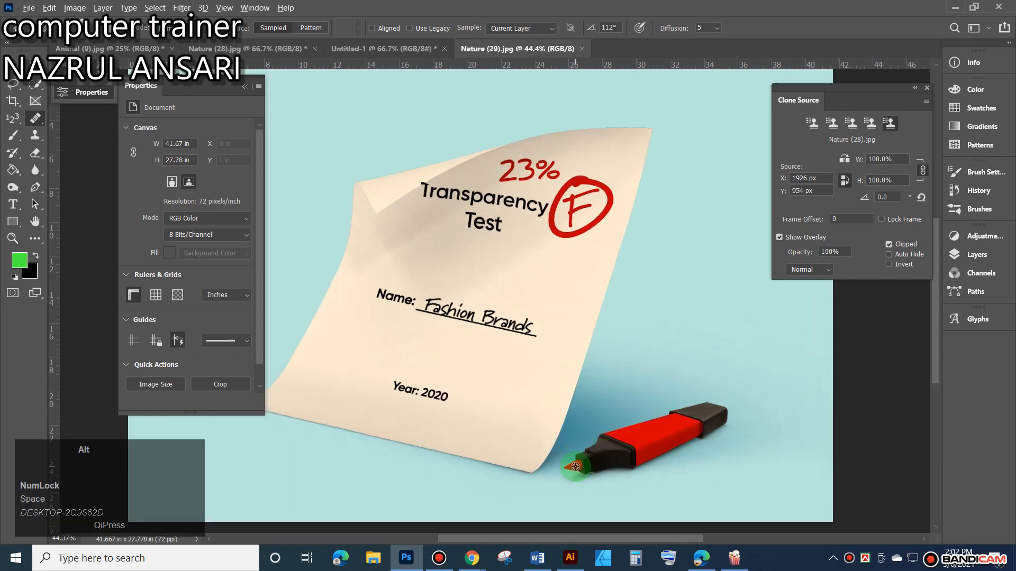
{"action": "left_click", "coordinate": [575, 467], "text": "alt"}
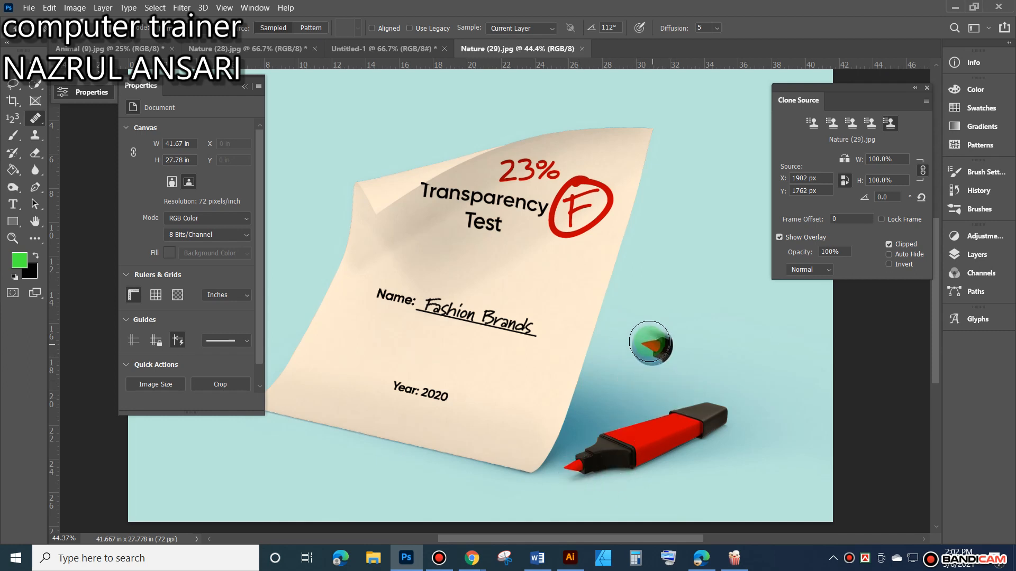
{"action": "mouse_move", "coordinate": [623, 307]}
{"action": "left_mouse_down"}
{"action": "mouse_move", "coordinate": [698, 317]}
{"action": "mouse_move", "coordinate": [724, 338]}
{"action": "mouse_move", "coordinate": [706, 326]}
{"action": "mouse_move", "coordinate": [682, 331]}
{"action": "mouse_move", "coordinate": [741, 338]}
{"action": "mouse_move", "coordinate": [768, 364]}
{"action": "mouse_move", "coordinate": [699, 328]}
{"action": "mouse_move", "coordinate": [643, 318]}
{"action": "mouse_move", "coordinate": [665, 327]}
{"action": "left_mouse_up"}
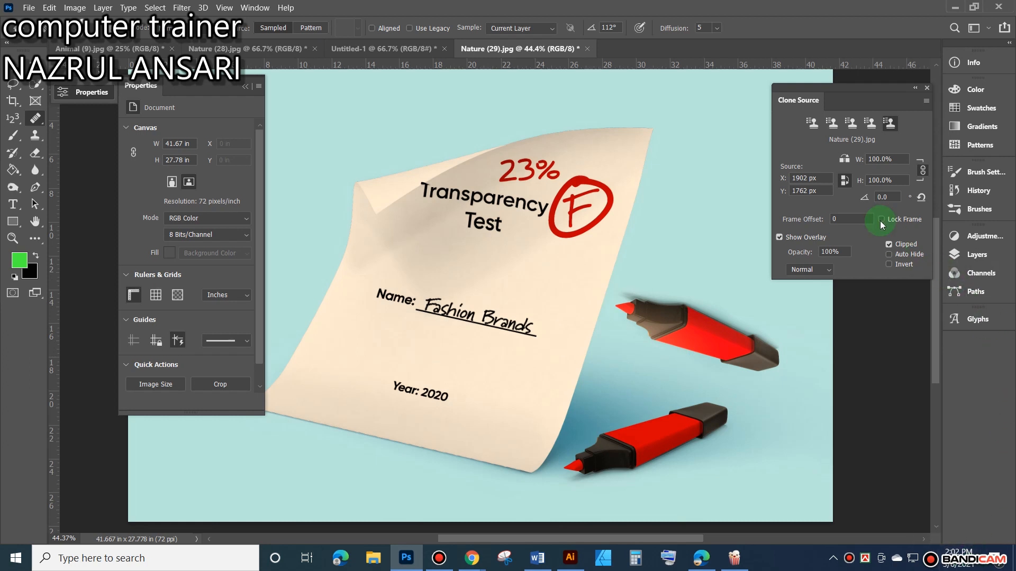
Flip the clone source horizontally as well and paint another marker copy in the image's lower-right corner.
{"action": "left_click", "coordinate": [844, 163]}
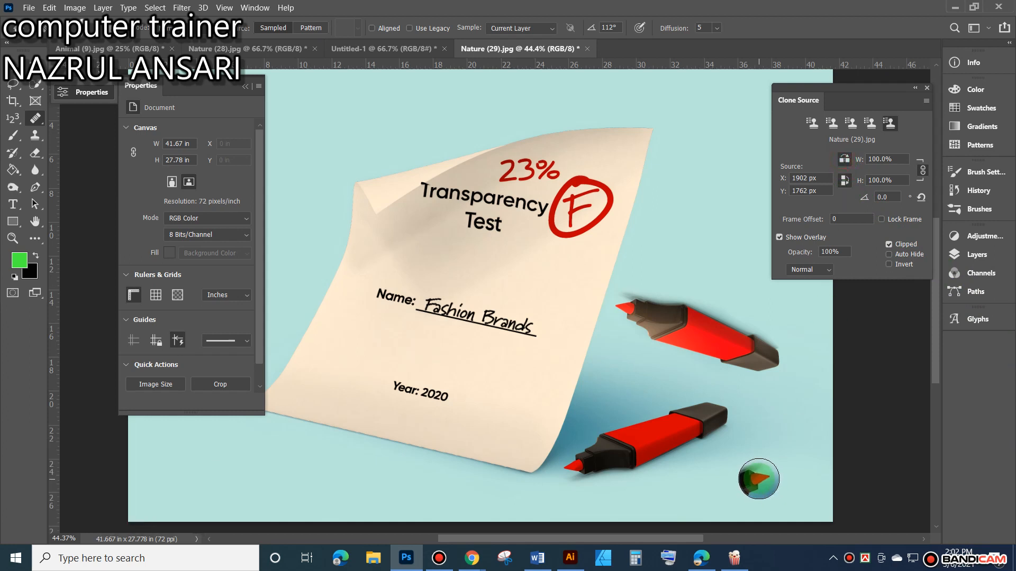
{"action": "mouse_move", "coordinate": [797, 461]}
{"action": "left_mouse_down"}
{"action": "mouse_move", "coordinate": [675, 483]}
{"action": "mouse_move", "coordinate": [751, 492]}
{"action": "mouse_move", "coordinate": [770, 484]}
{"action": "mouse_move", "coordinate": [670, 499]}
{"action": "mouse_move", "coordinate": [688, 505]}
{"action": "mouse_move", "coordinate": [675, 506]}
{"action": "mouse_move", "coordinate": [789, 464]}
{"action": "left_mouse_up"}
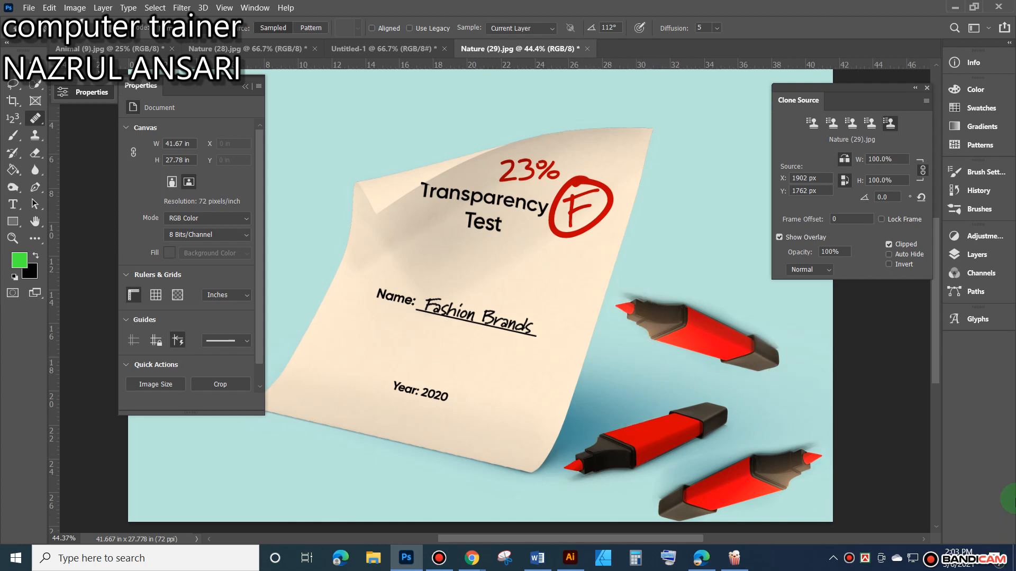
Sample the handwritten 23% as the clone source and turn off its horizontal flip.
{"action": "left_click", "coordinate": [585, 153]}
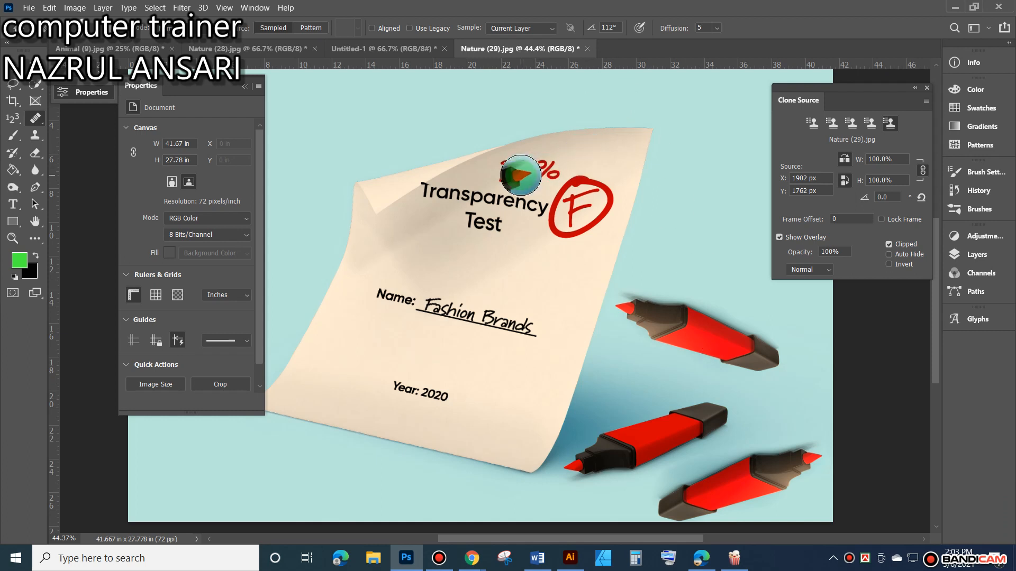
{"action": "key", "text": "alt"}
{"action": "left_click", "coordinate": [519, 169], "text": "alt"}
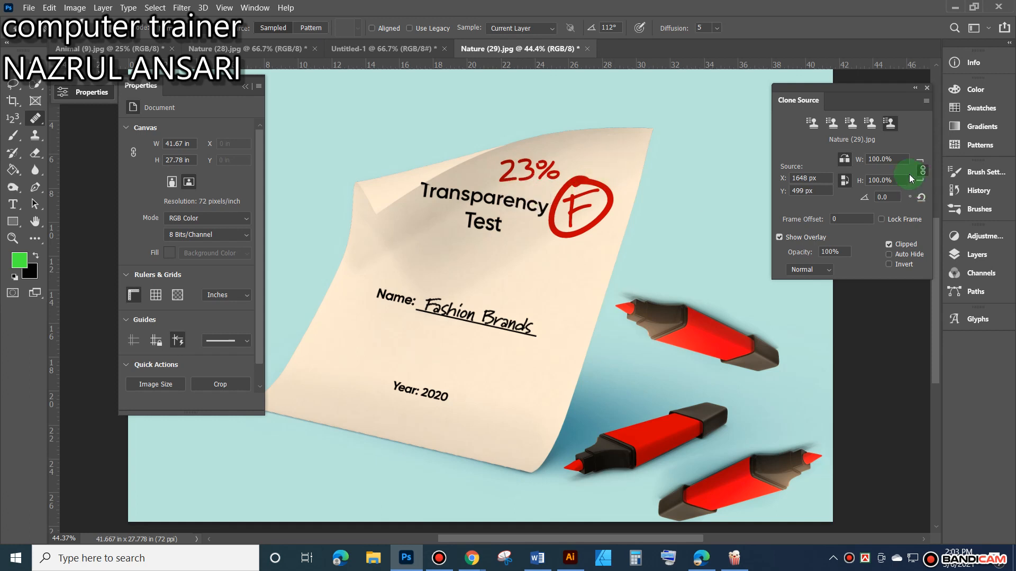
{"action": "left_click", "coordinate": [845, 160]}
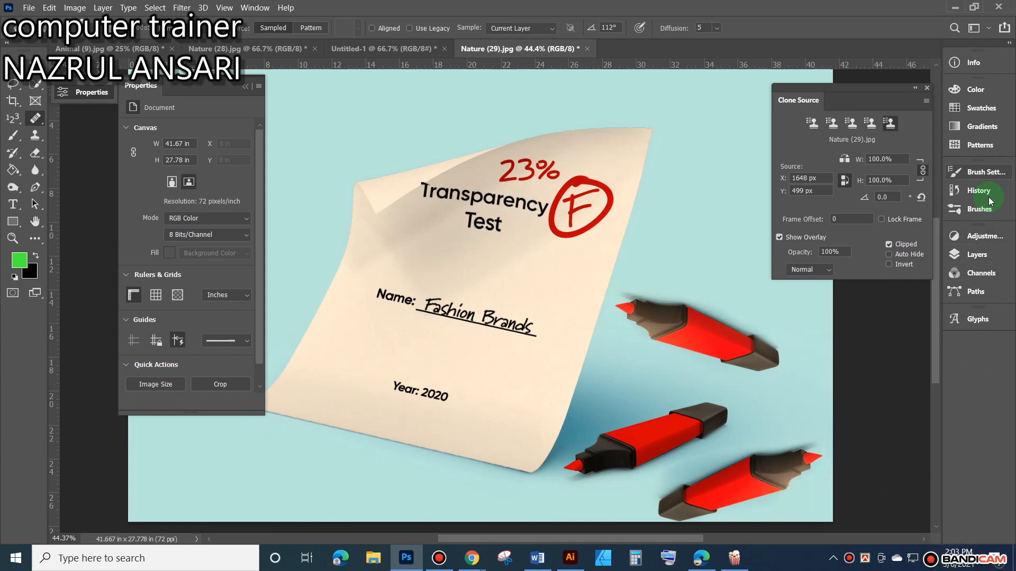
Add a new layer and paint the vertically mirrored 23 just below the original 23% on the paper.
{"action": "left_click", "coordinate": [982, 255]}
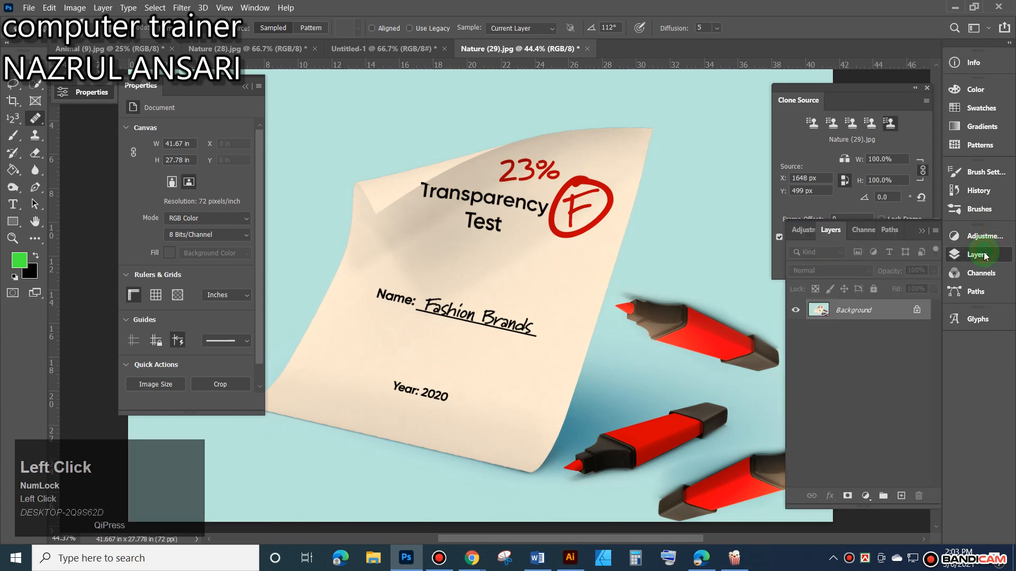
{"action": "left_click", "coordinate": [900, 501]}
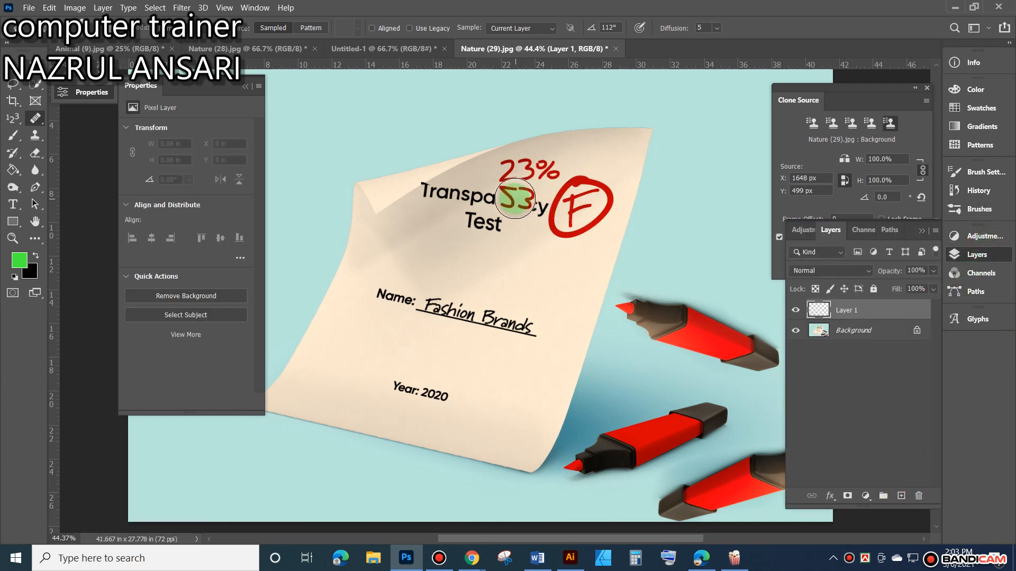
{"action": "left_click", "coordinate": [514, 193]}
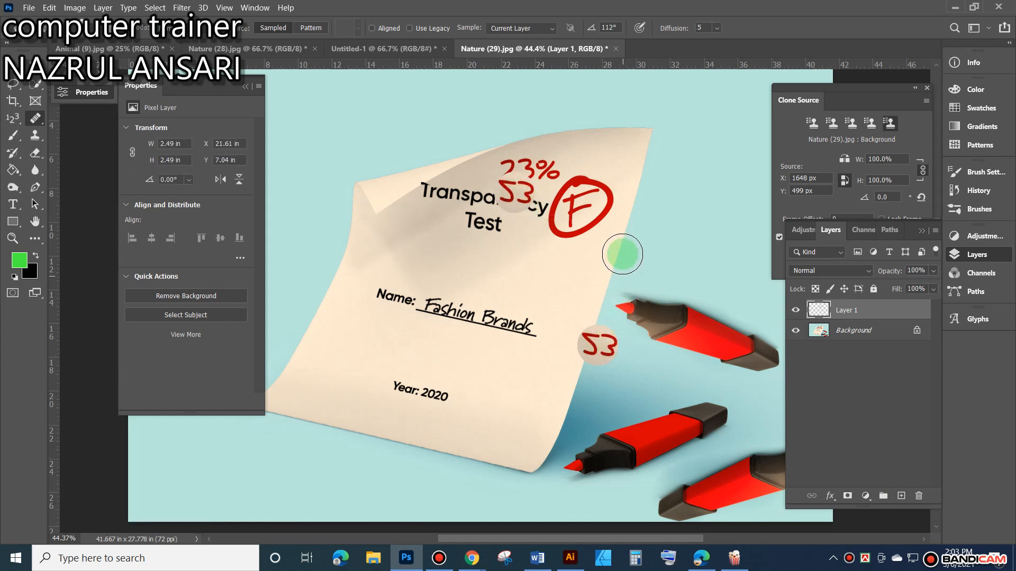
Select the paper-coloured background around the mirrored 23 with the Magic Wand, delete it and clear the selection.
{"action": "left_click", "coordinate": [33, 89]}
{"action": "left_click", "coordinate": [84, 118]}
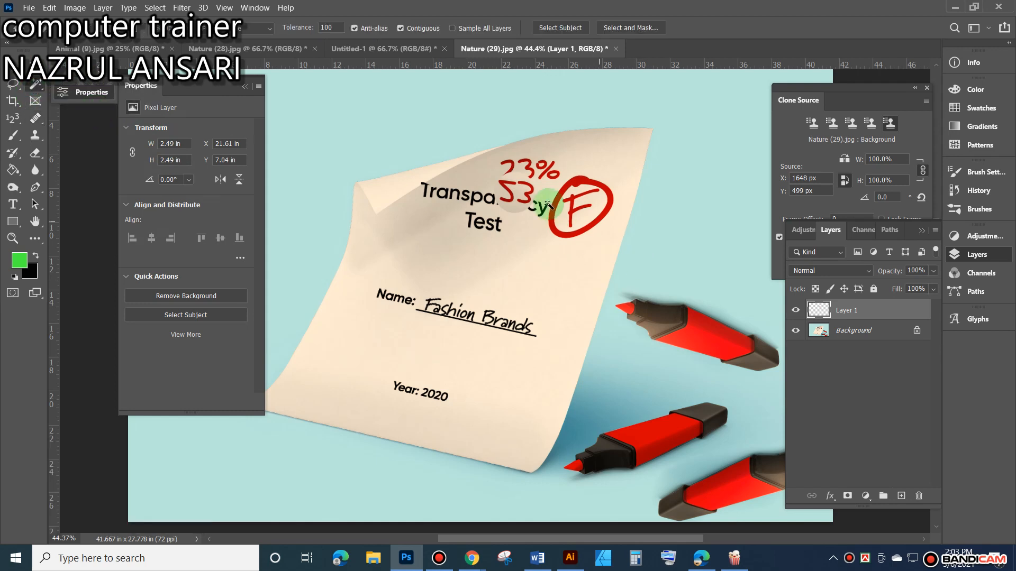
{"action": "left_click", "coordinate": [511, 191]}
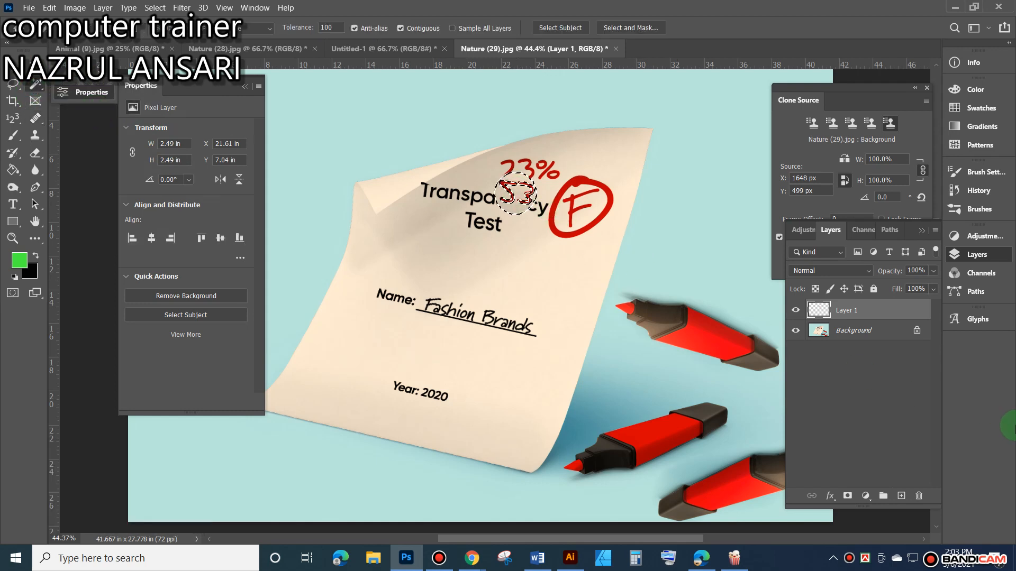
{"action": "key", "text": "Delete"}
{"action": "key", "text": "ctrl+d"}
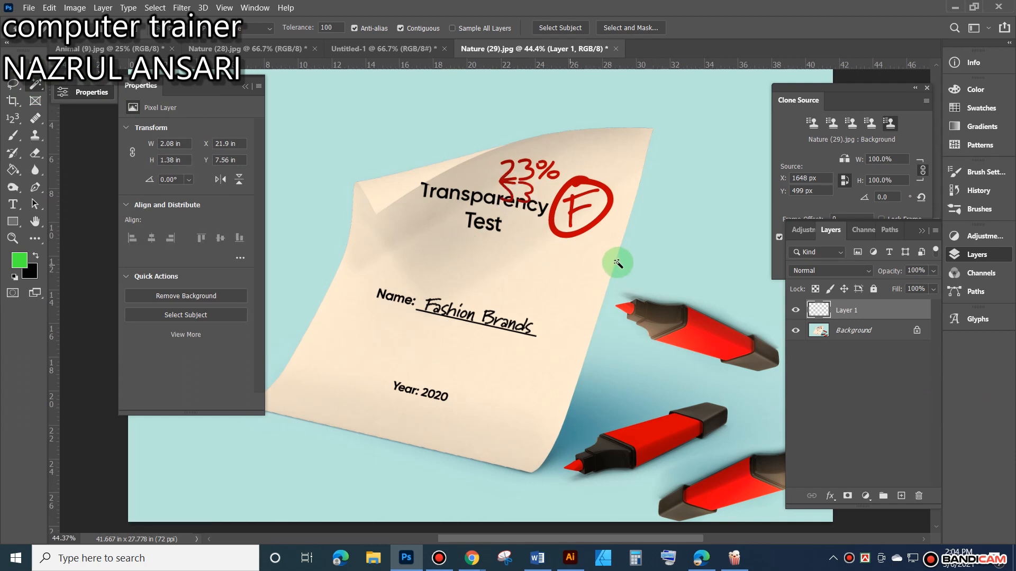
Resize the mirrored 23 on Layer 1 to 2.14 by 1.33 in, directly beneath the original number.
{"action": "key", "text": "alt"}
{"action": "scroll", "coordinate": [550, 166], "scroll_direction": "up", "scroll_amount": 5}
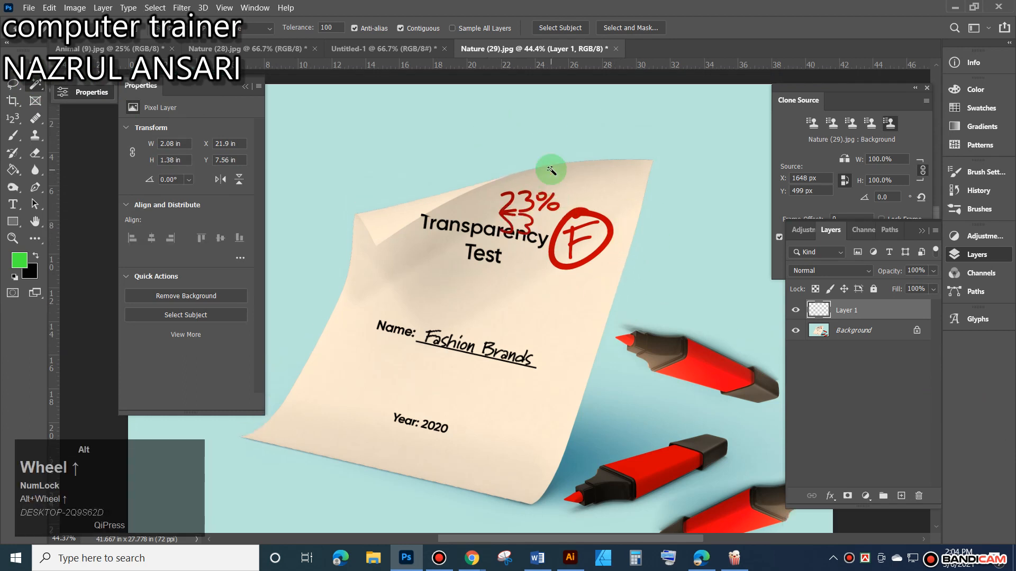
{"action": "scroll", "coordinate": [534, 229], "scroll_direction": "up", "scroll_amount": 3}
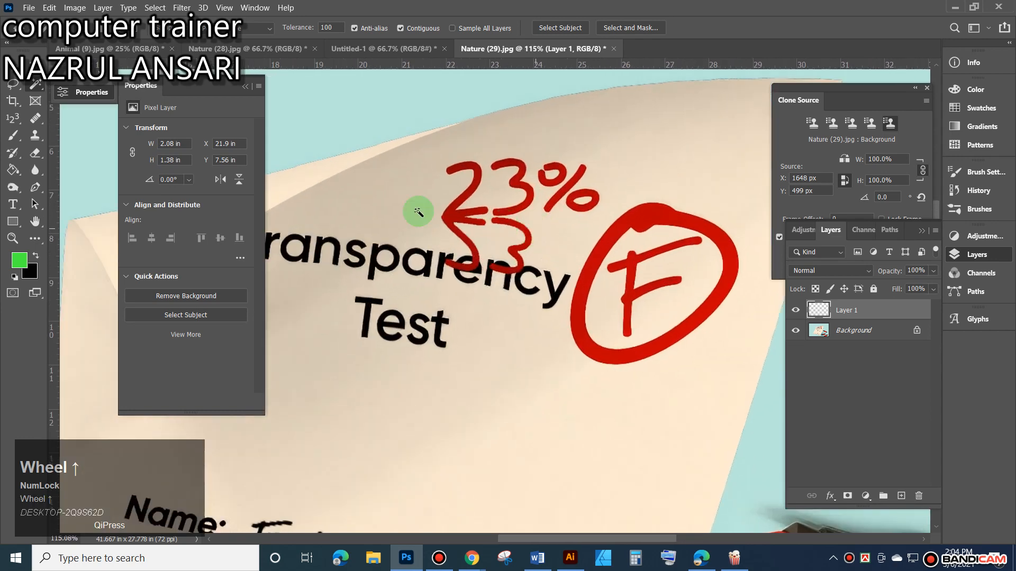
{"action": "left_click", "coordinate": [13, 66]}
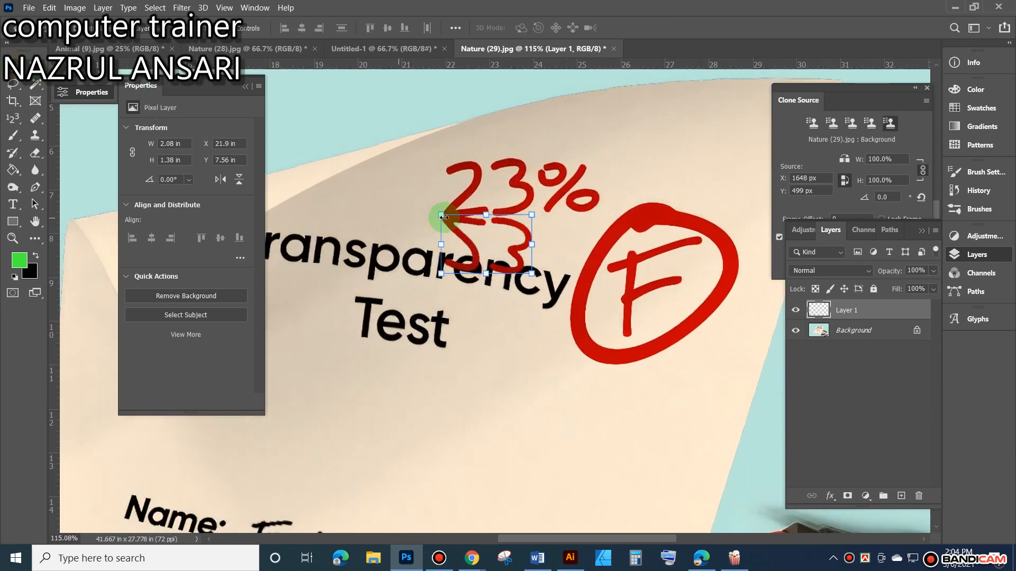
{"action": "left_click_drag", "start_coordinate": [431, 214], "coordinate": [494, 241]}
{"action": "left_click", "coordinate": [21, 61]}
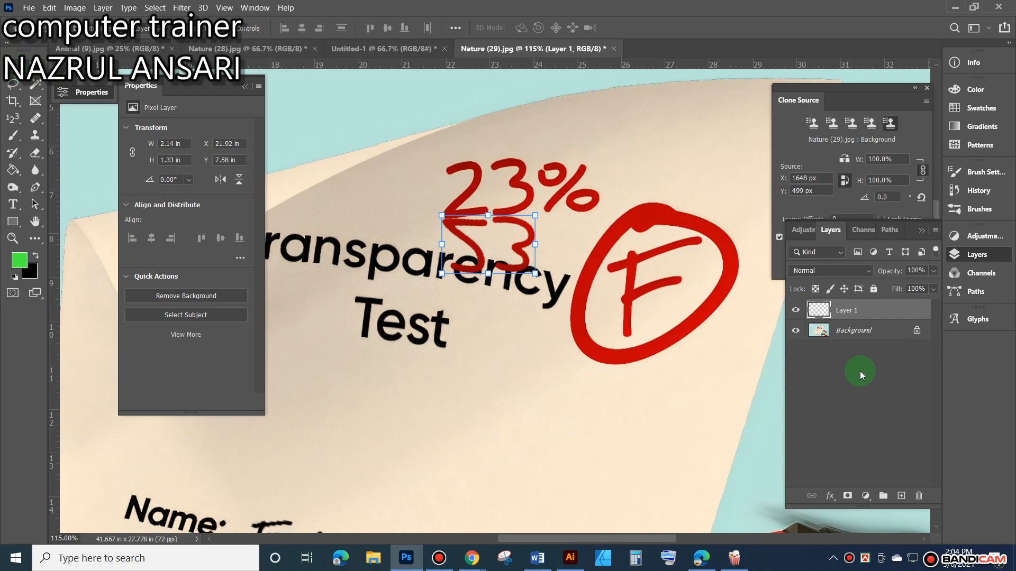
Lower Layer 1's opacity to 20% to make the mirrored 23 look like a faint reflection, and deselect the layer.
{"action": "left_click", "coordinate": [934, 271]}
{"action": "left_click_drag", "start_coordinate": [931, 289], "coordinate": [884, 287]}
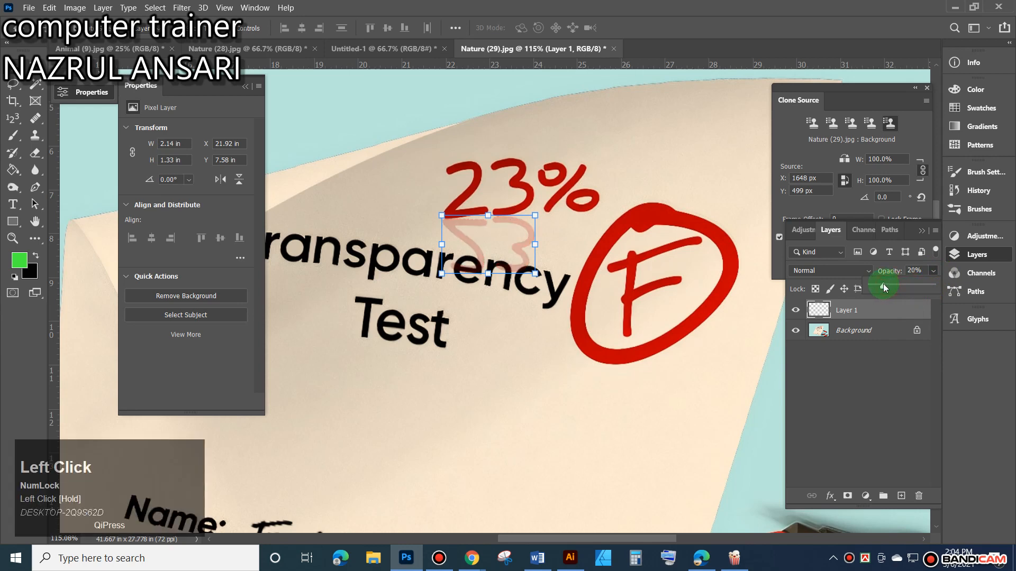
{"action": "left_click", "coordinate": [525, 359]}
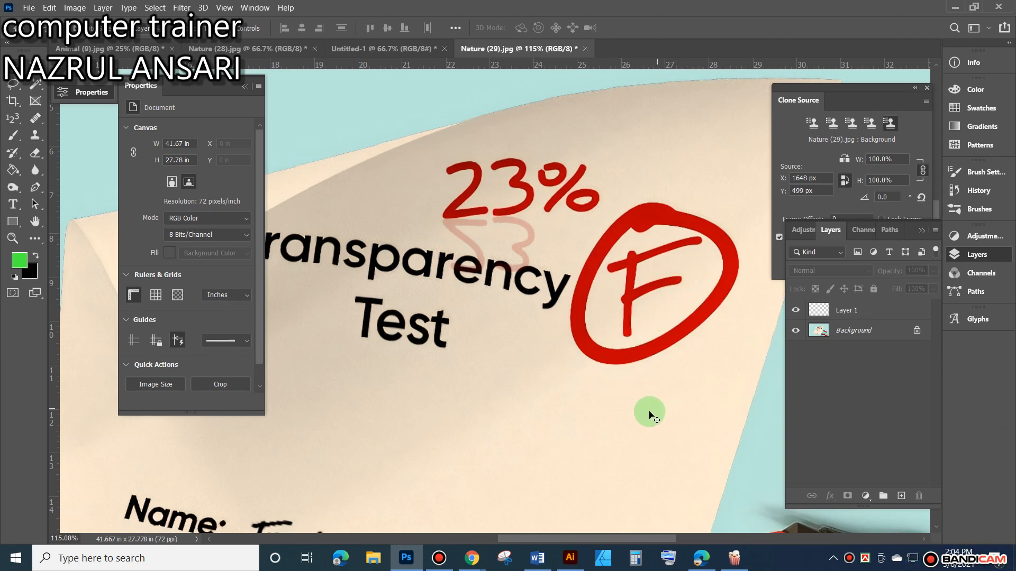
Examine the faded 23 reflection and the cloned markers up close, then in the whole image.
{"action": "scroll", "coordinate": [508, 245], "scroll_direction": "up", "scroll_amount": 2}
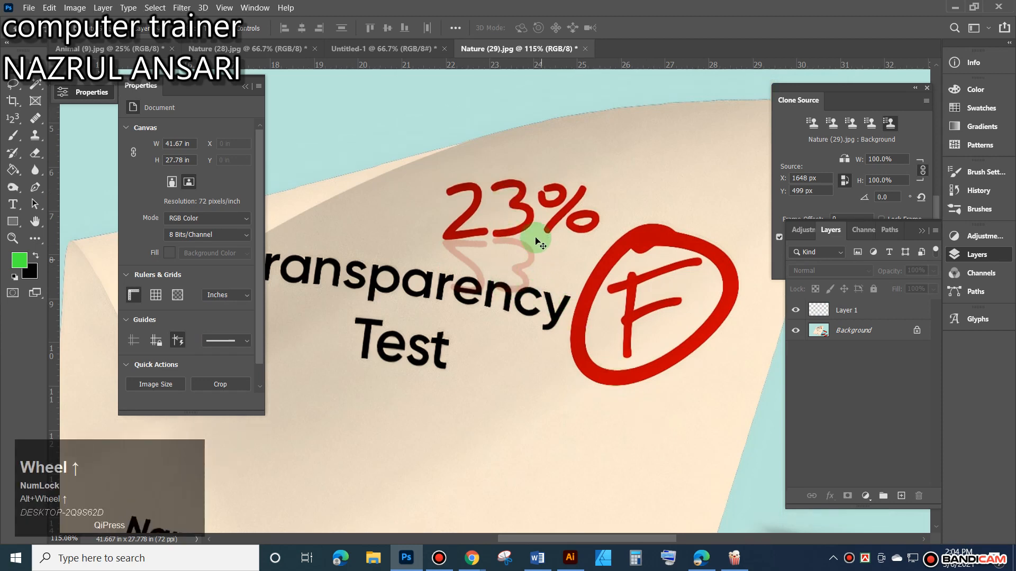
{"action": "scroll", "coordinate": [535, 245], "scroll_direction": "up", "scroll_amount": 2}
{"action": "scroll", "coordinate": [535, 238], "scroll_direction": "up", "scroll_amount": 1}
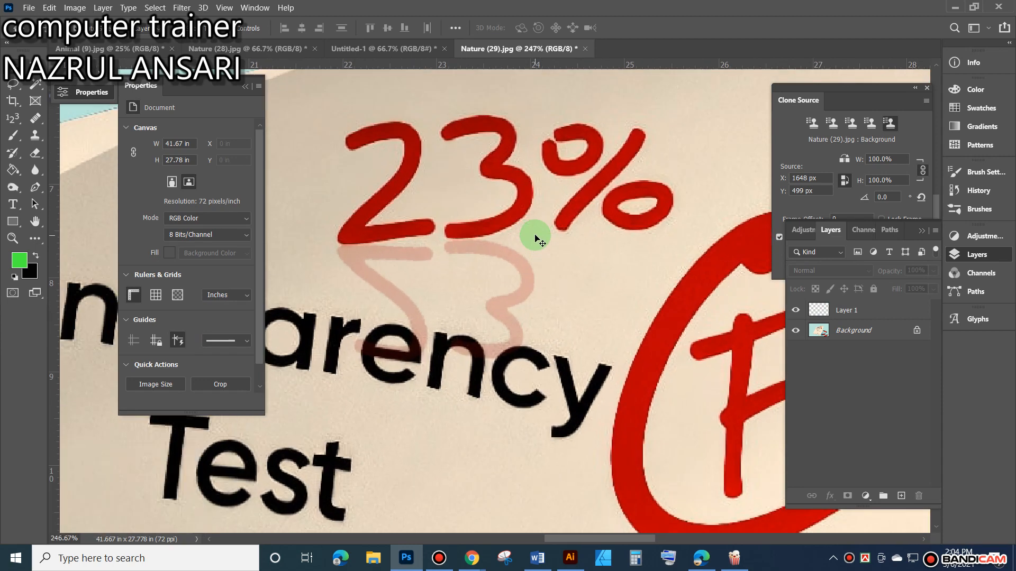
{"action": "scroll", "coordinate": [582, 262], "scroll_direction": "down", "scroll_amount": 3}
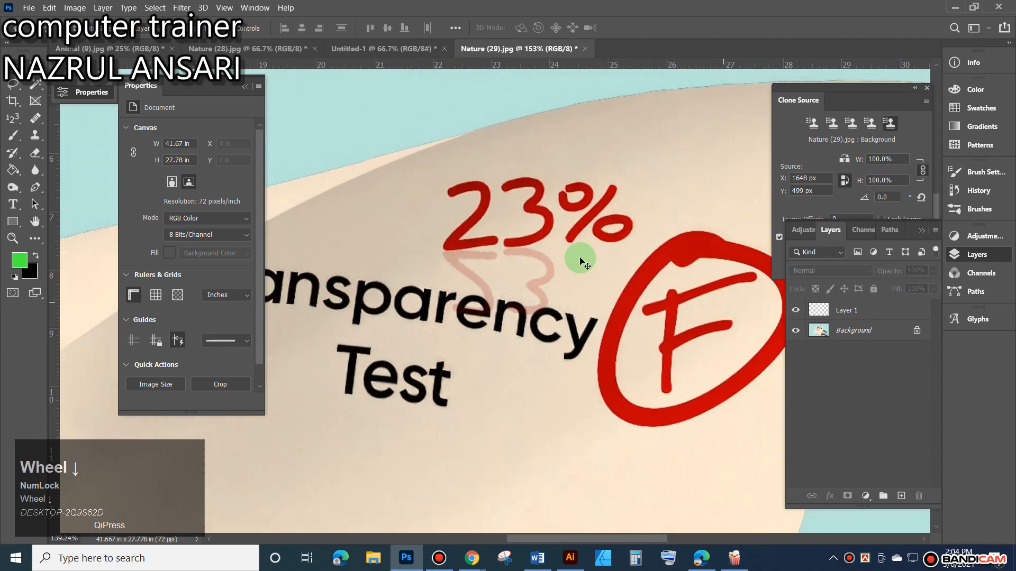
{"action": "scroll", "coordinate": [582, 262], "scroll_direction": "down", "scroll_amount": 2}
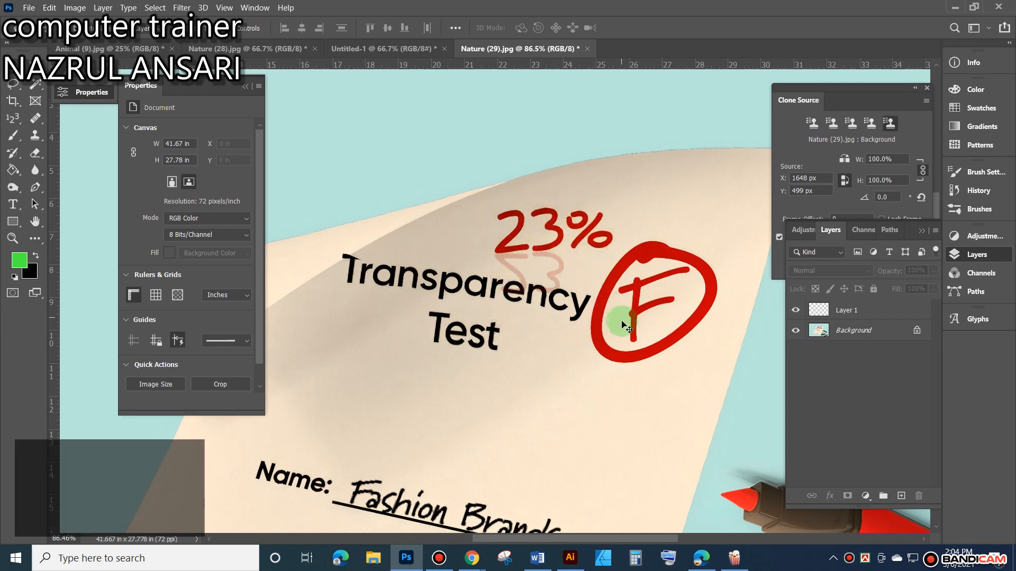
{"action": "scroll", "coordinate": [612, 319], "scroll_direction": "down", "scroll_amount": 3}
{"action": "scroll", "coordinate": [695, 365], "scroll_direction": "up", "scroll_amount": 1}
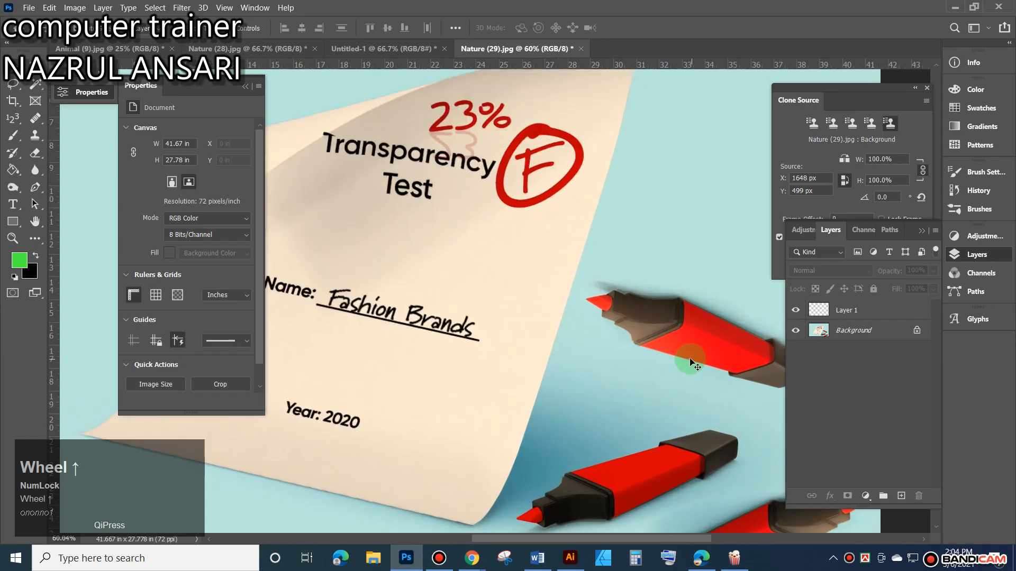
{"action": "scroll", "coordinate": [693, 364], "scroll_direction": "down", "scroll_amount": 2}
{"action": "scroll", "coordinate": [690, 362], "scroll_direction": "up", "scroll_amount": 2}
{"action": "scroll", "coordinate": [689, 363], "scroll_direction": "up", "scroll_amount": 2}
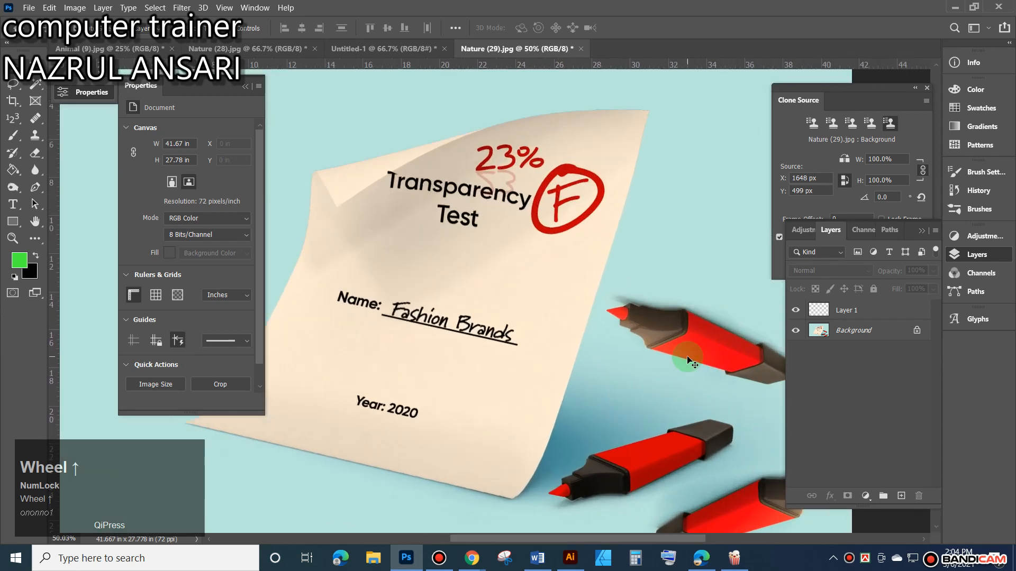
{"action": "scroll", "coordinate": [688, 362], "scroll_direction": "down", "scroll_amount": 1}
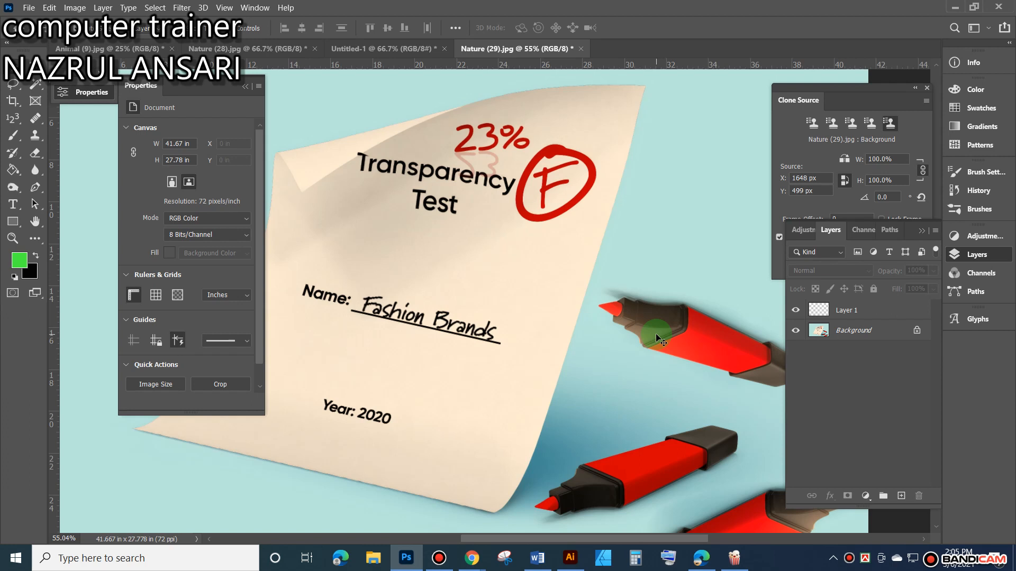
{"action": "scroll", "coordinate": [654, 330], "scroll_direction": "down", "scroll_amount": 5}
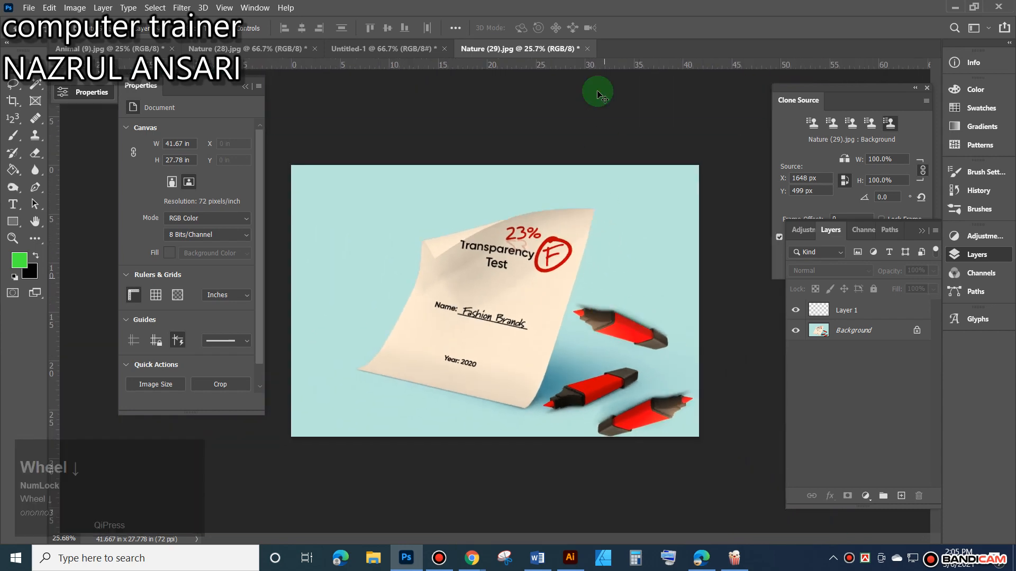
Move the Clone Source panel over the image, away from the docked panels.
{"action": "mouse_move", "coordinate": [569, 5]}
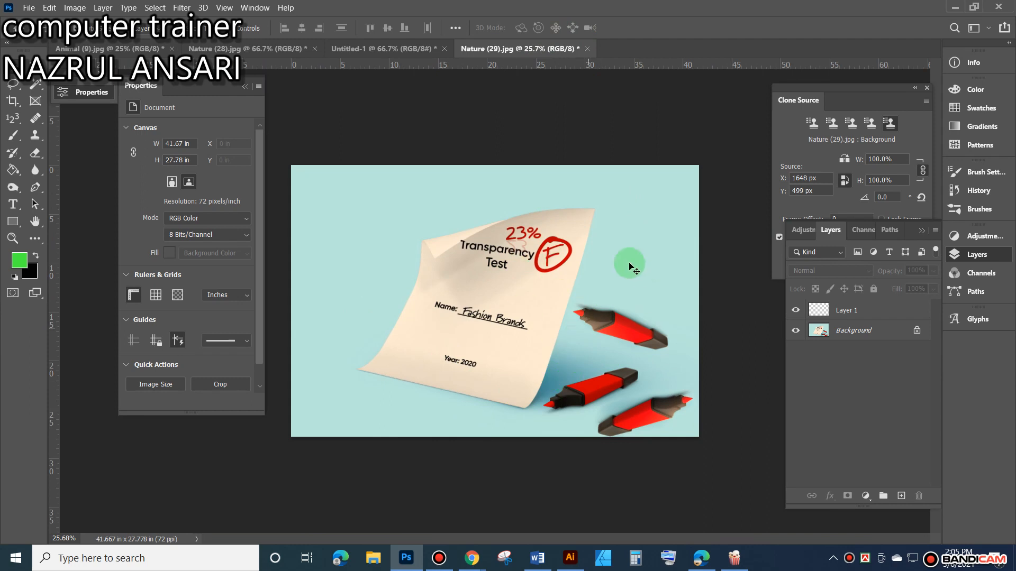
{"action": "left_click_drag", "start_coordinate": [883, 86], "coordinate": [751, 96]}
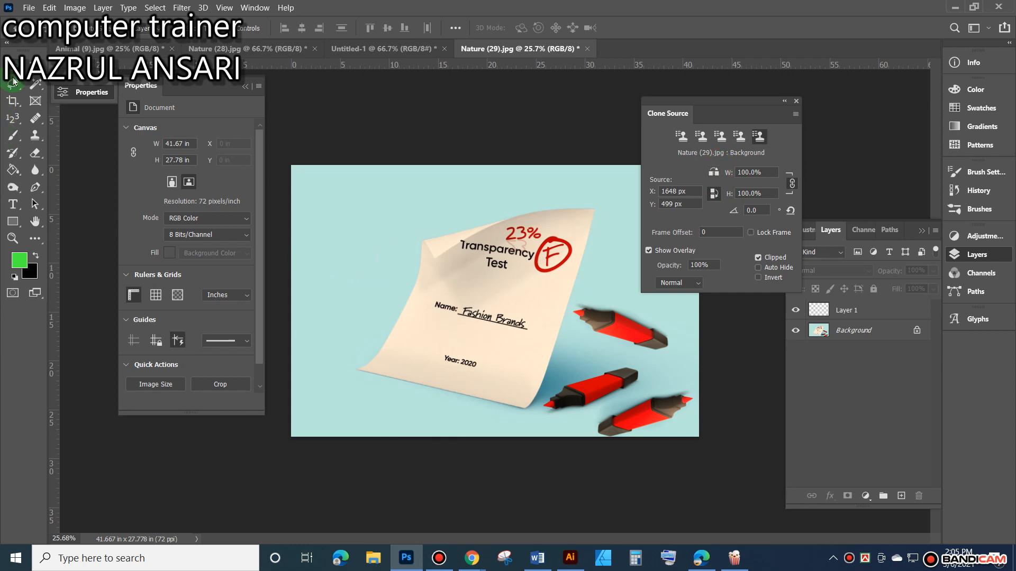
Undo the edits back through Layer 1 and the cloned markers, and move the Clone Source panel clear of the image.
{"action": "left_click", "coordinate": [15, 53]}
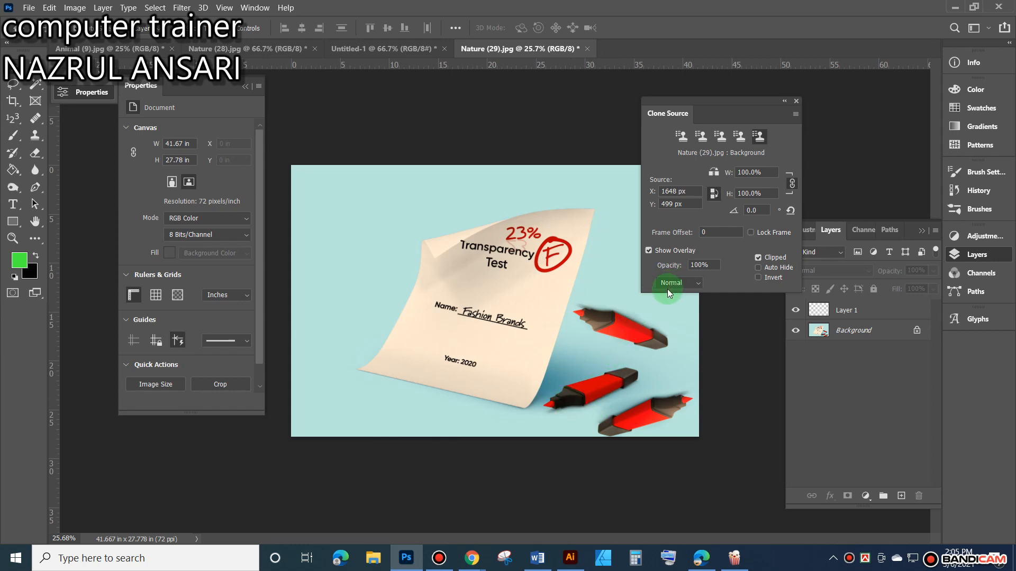
{"action": "key", "text": "ctrl+z"}
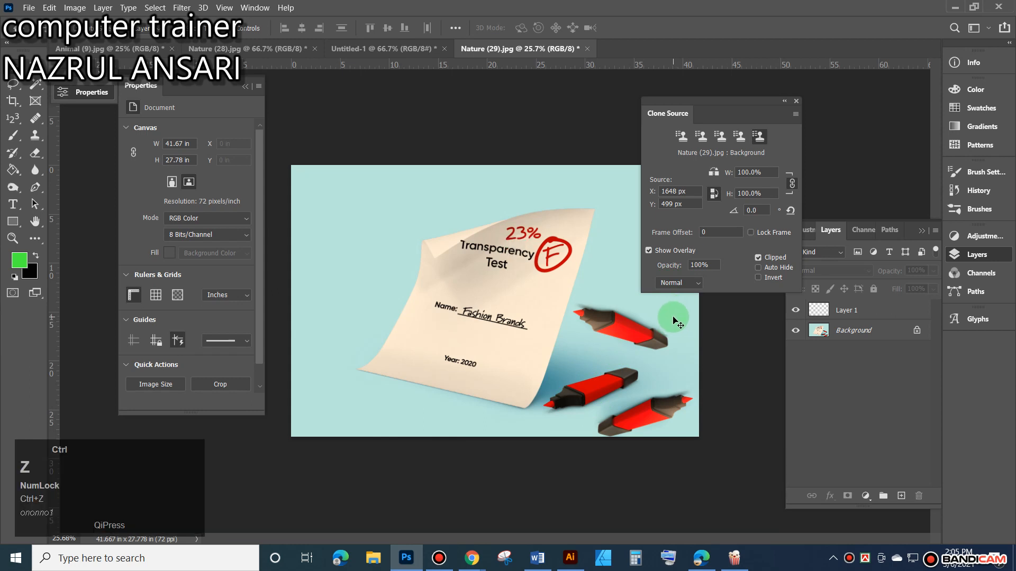
{"action": "key", "text": "ctrl+z"}
{"action": "key", "text": "ctrl+z"}
{"action": "key", "text": "ctrl+z"}
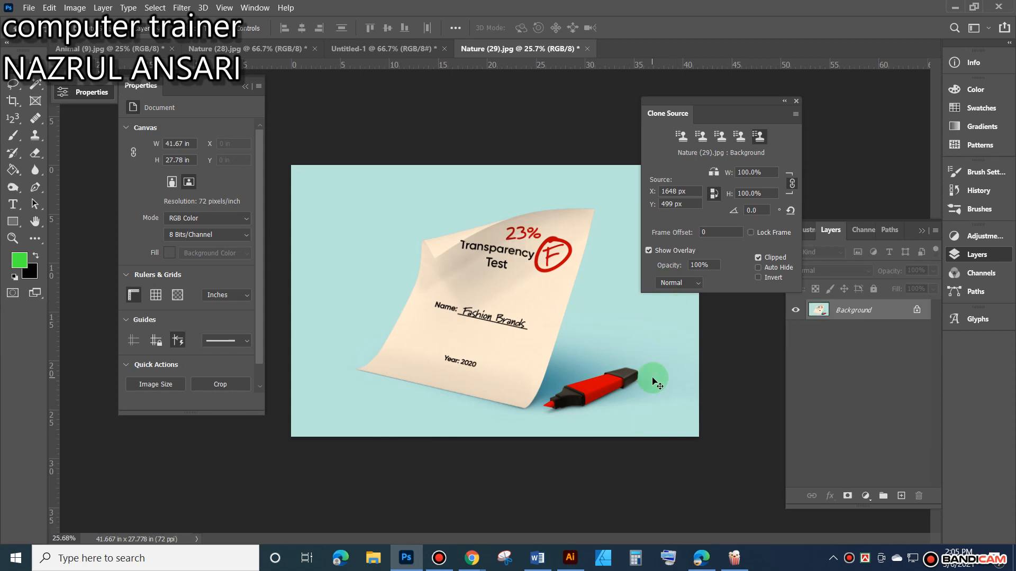
{"action": "left_click_drag", "start_coordinate": [726, 103], "coordinate": [862, 80]}
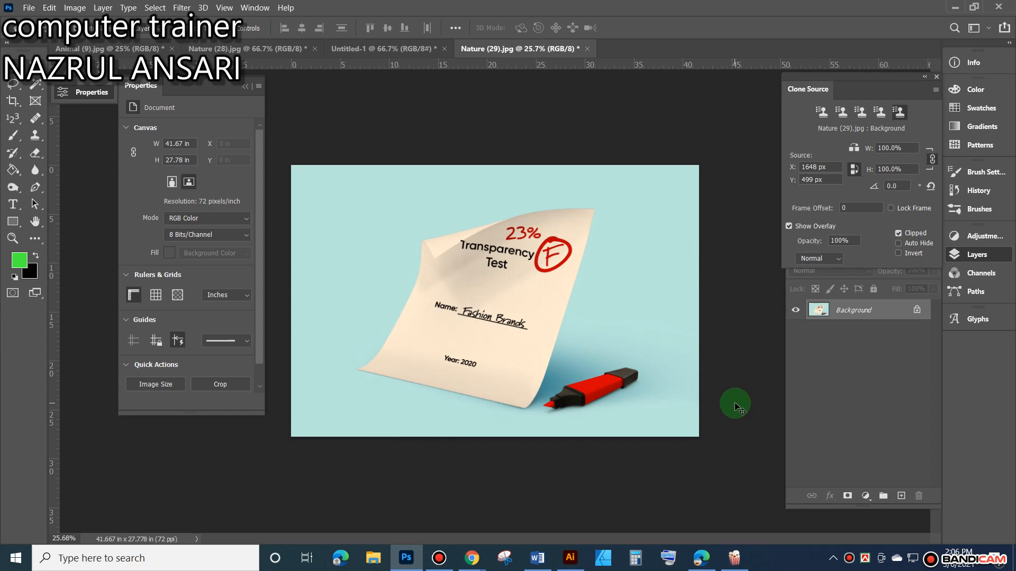
Sample the red marker's tip on the Background with the Healing Brush and turn off the clone source's vertical flip.
{"action": "left_click", "coordinate": [36, 119]}
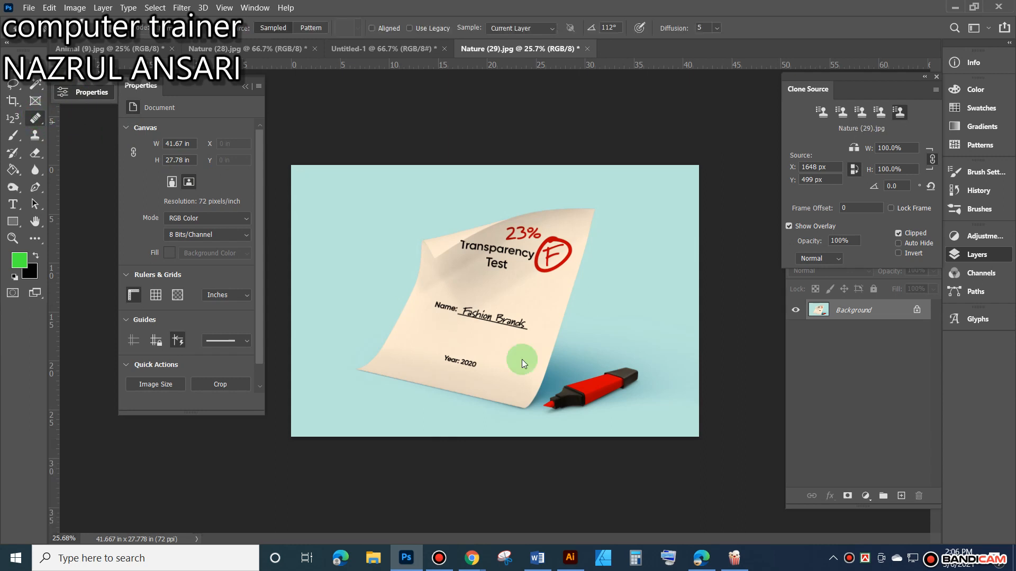
{"action": "left_click", "coordinate": [558, 407], "text": "alt"}
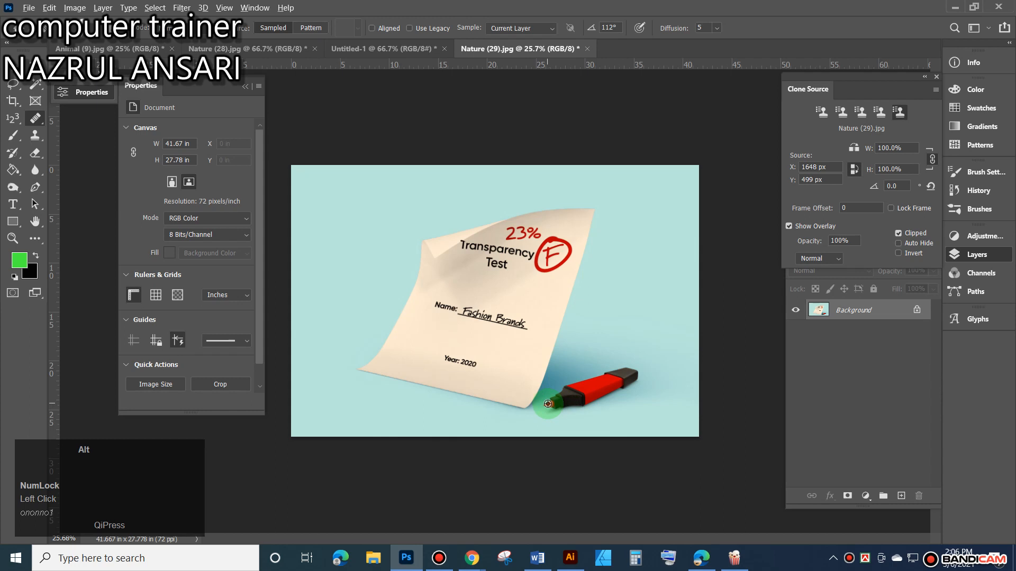
{"action": "left_click", "coordinate": [548, 404], "text": "alt"}
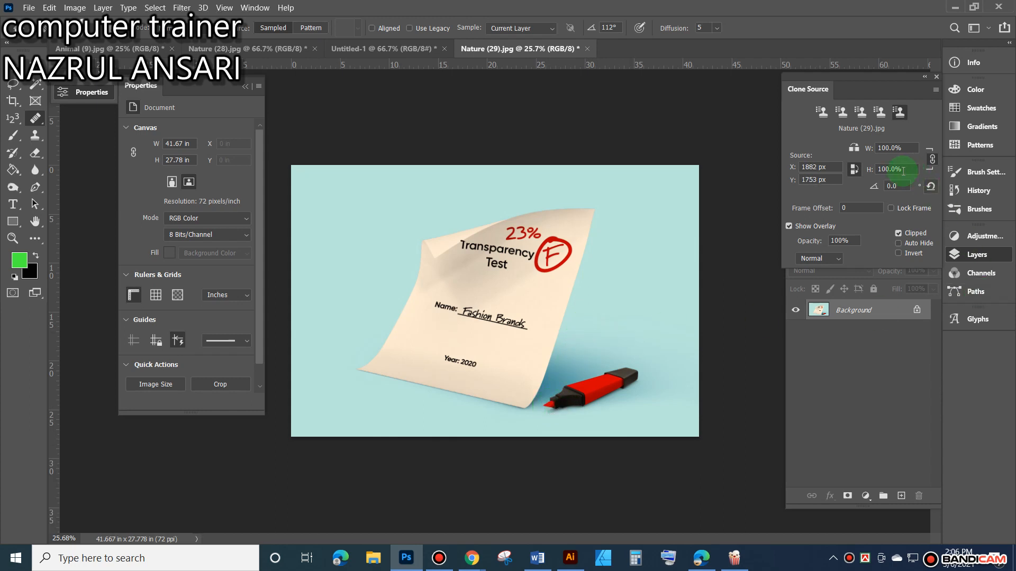
{"action": "left_click", "coordinate": [853, 171]}
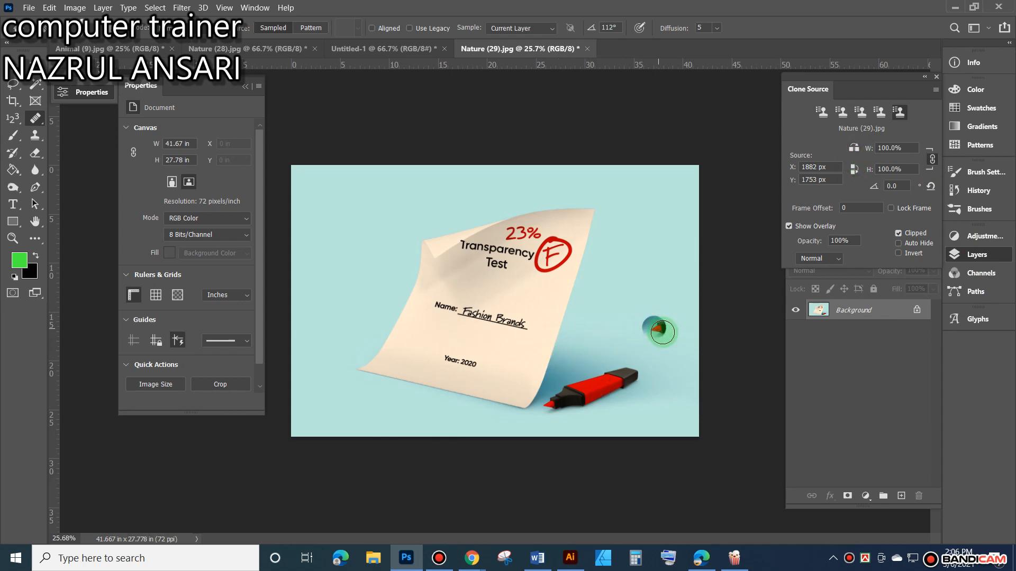
Set the clone source's linked width and height scale to 70%.
{"action": "scroll", "coordinate": [655, 335], "scroll_direction": "up", "scroll_amount": 1}
{"action": "scroll", "coordinate": [634, 355], "scroll_direction": "up", "scroll_amount": 2}
{"action": "key", "text": "space"}
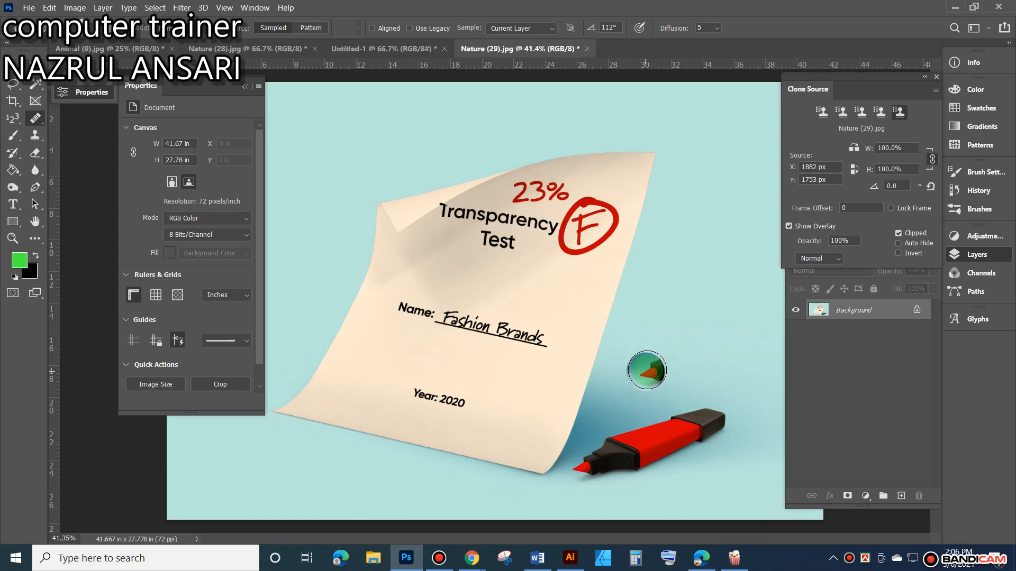
{"action": "left_click_drag", "start_coordinate": [910, 152], "coordinate": [852, 148]}
{"action": "type", "text": "70"}
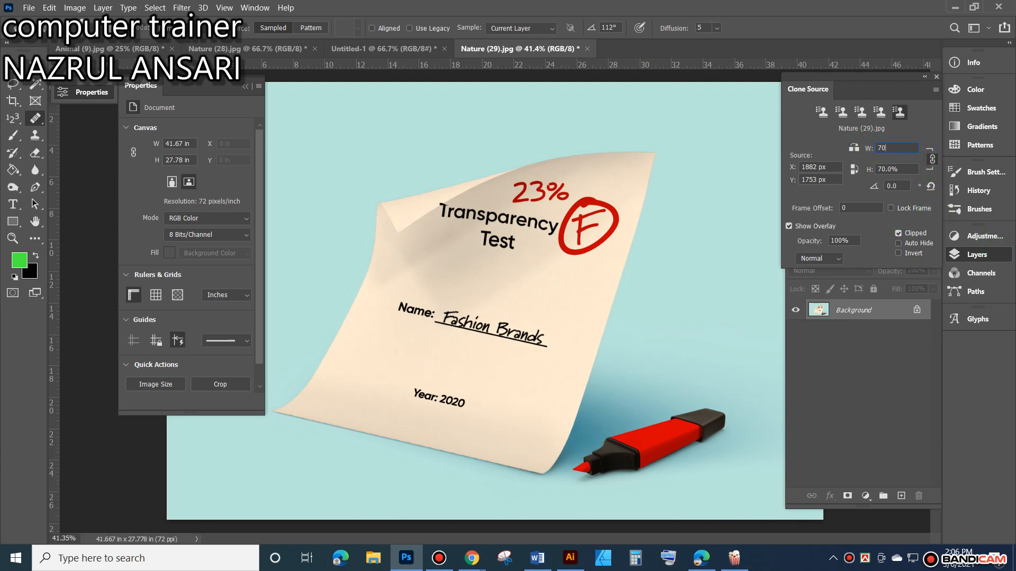
Sample the original red marker's tip and paint a 70% scale copy above it with the Healing Brush.
{"action": "key", "text": "Tab"}
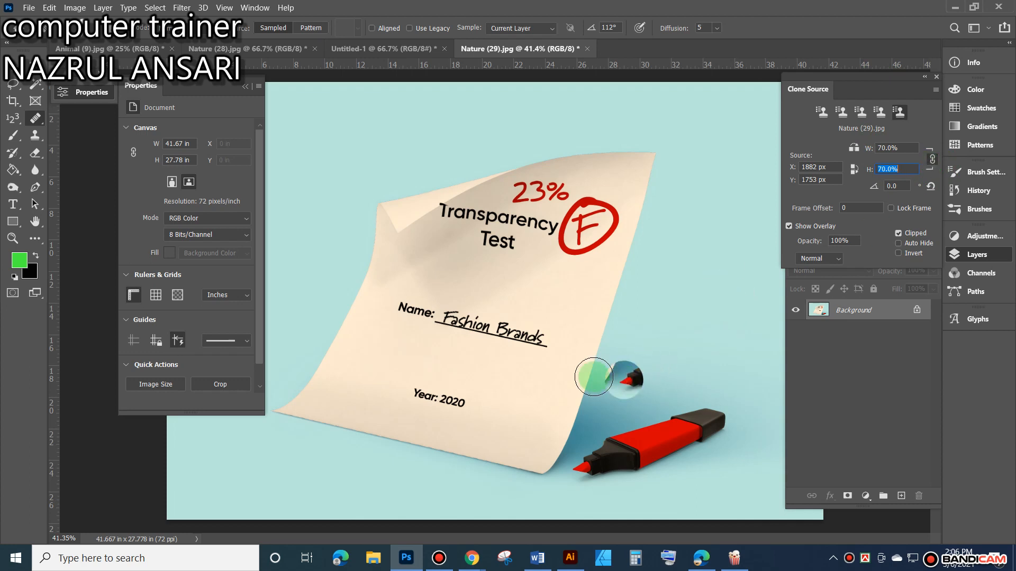
{"action": "key", "text": "alt"}
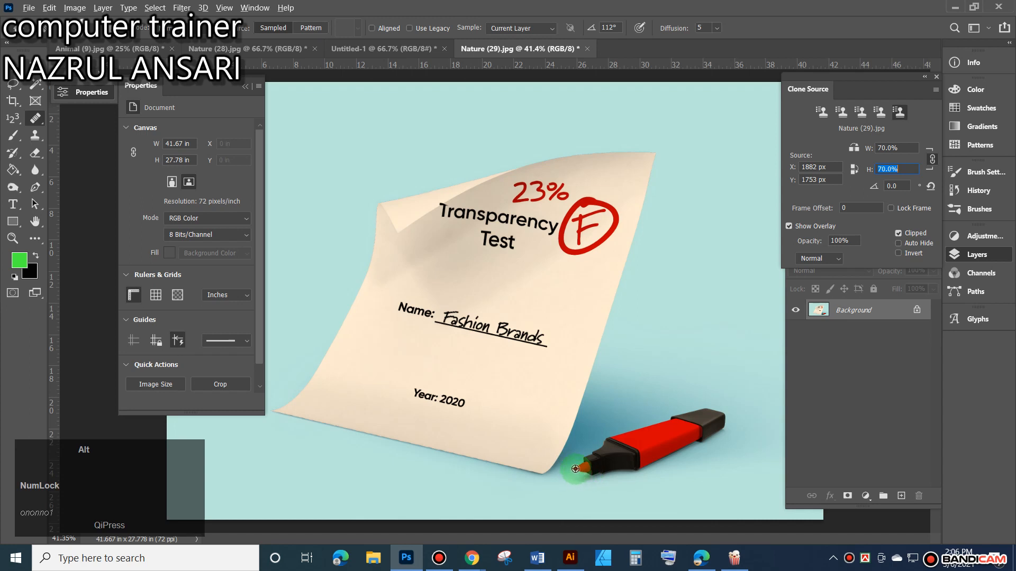
{"action": "left_click", "coordinate": [575, 469], "text": "alt"}
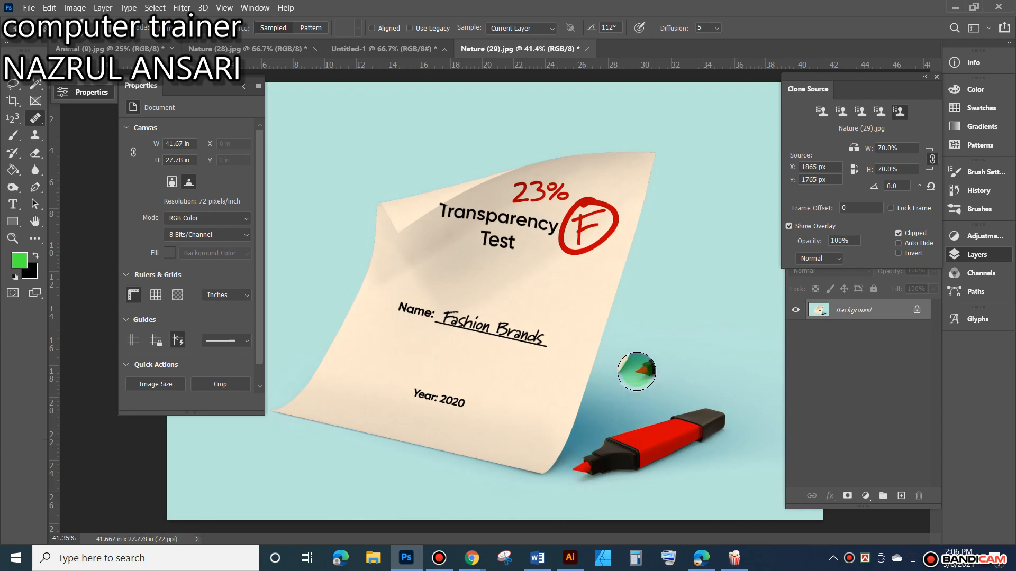
{"action": "right_click", "coordinate": [635, 369], "text": "alt"}
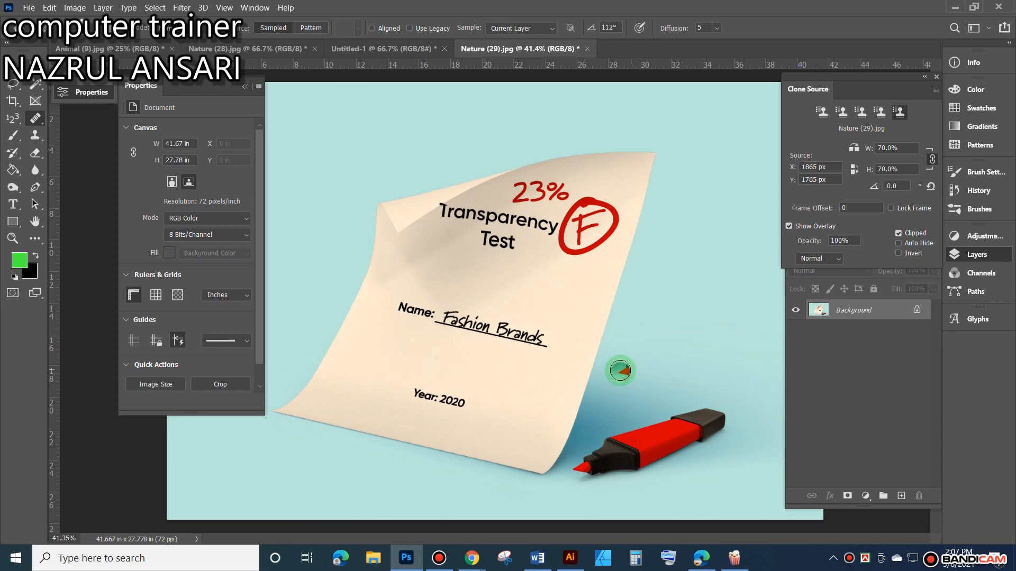
{"action": "mouse_move", "coordinate": [620, 369]}
{"action": "left_mouse_down"}
{"action": "mouse_move", "coordinate": [675, 339]}
{"action": "mouse_move", "coordinate": [729, 332]}
{"action": "mouse_move", "coordinate": [639, 367]}
{"action": "mouse_move", "coordinate": [655, 349]}
{"action": "mouse_move", "coordinate": [669, 359]}
{"action": "mouse_move", "coordinate": [659, 361]}
{"action": "mouse_move", "coordinate": [695, 349]}
{"action": "left_mouse_up"}
{"action": "left_click", "coordinate": [720, 400]}
{"action": "key", "text": "ctrl+z"}
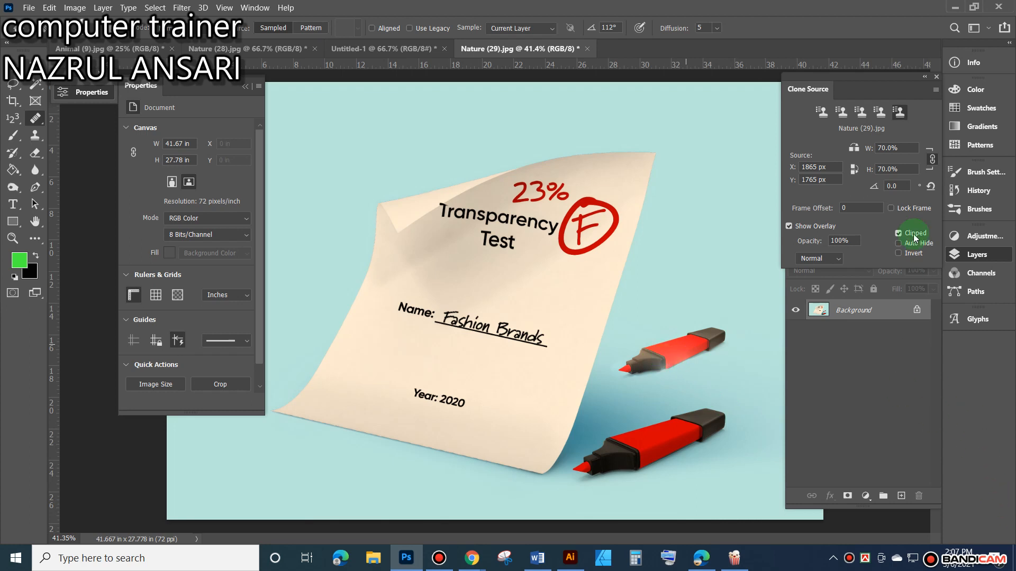
Set the clone source scale to 35% and paint a smaller marker copy above the 70% one with a reduced brush.
{"action": "left_click_drag", "start_coordinate": [902, 148], "coordinate": [874, 146]}
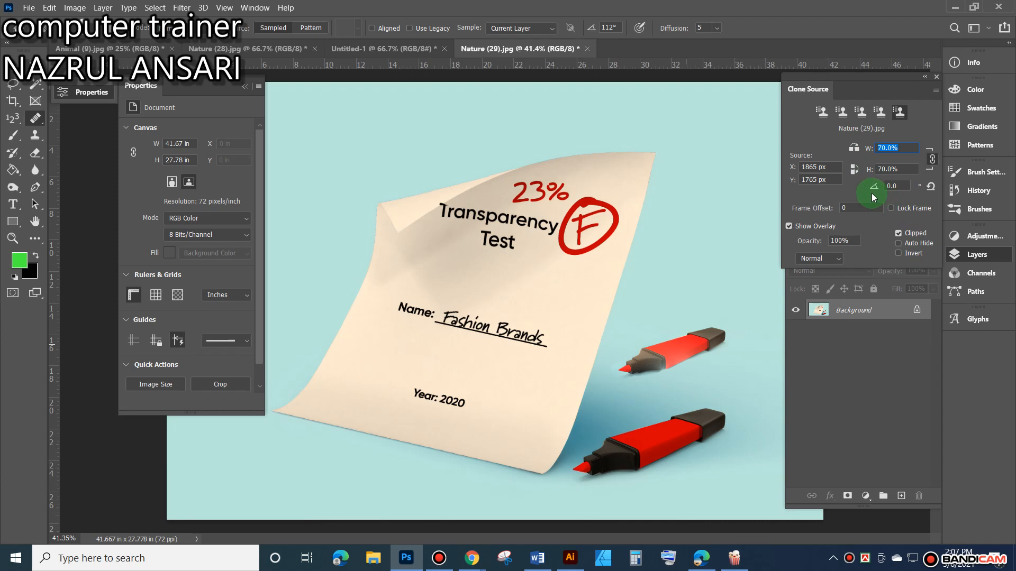
{"action": "type", "text": "35"}
{"action": "key", "text": "Return"}
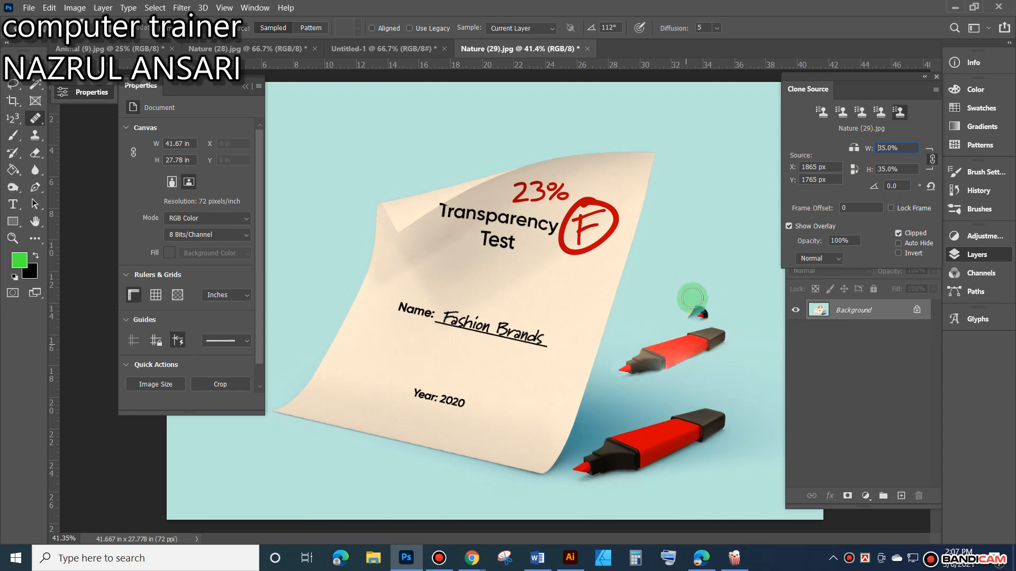
{"action": "right_click", "coordinate": [661, 291], "text": "alt"}
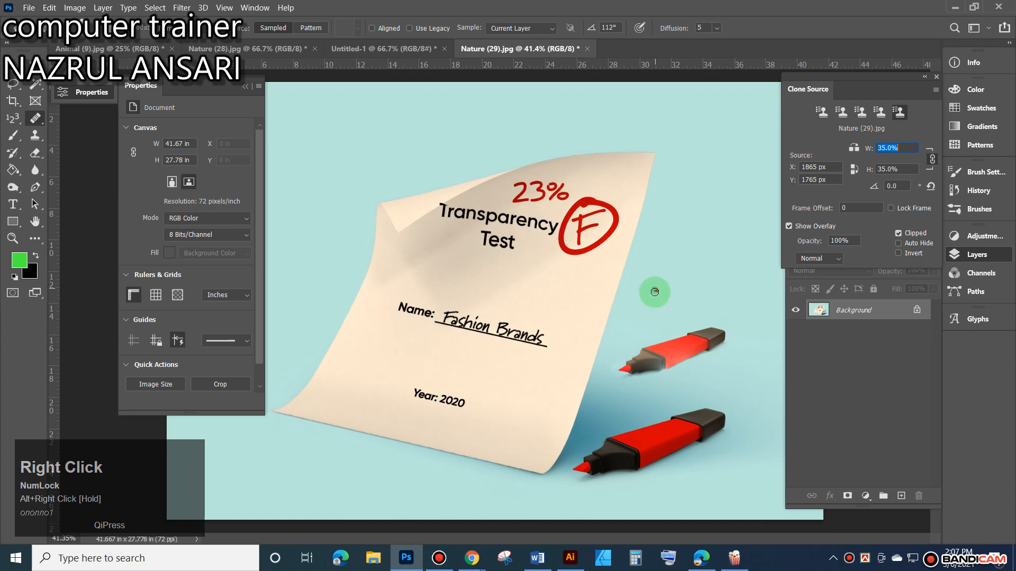
{"action": "scroll", "coordinate": [663, 298], "scroll_direction": "up", "scroll_amount": 1}
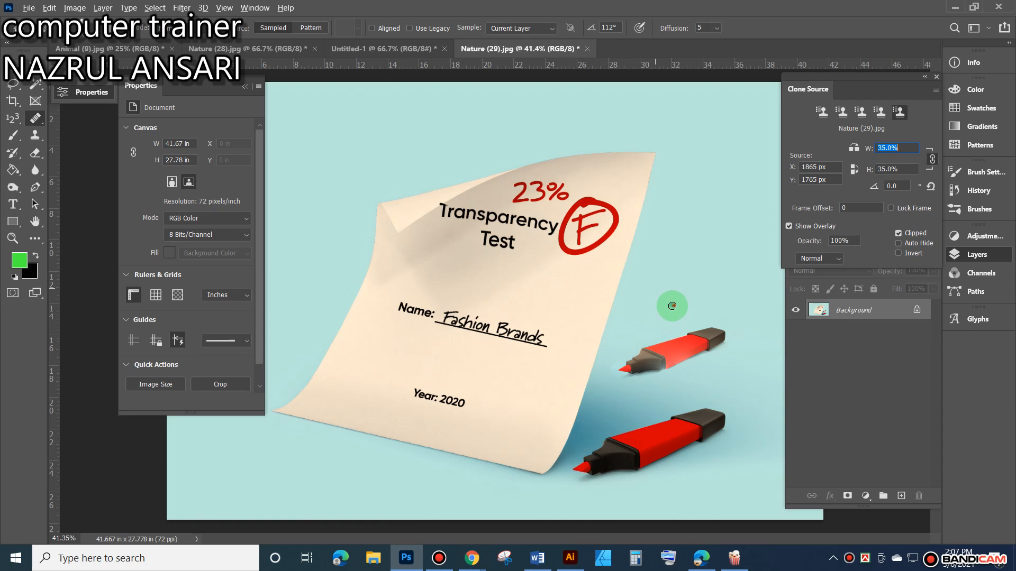
{"action": "key", "text": "ctrl+plus"}
{"action": "key", "text": "ctrl+plus"}
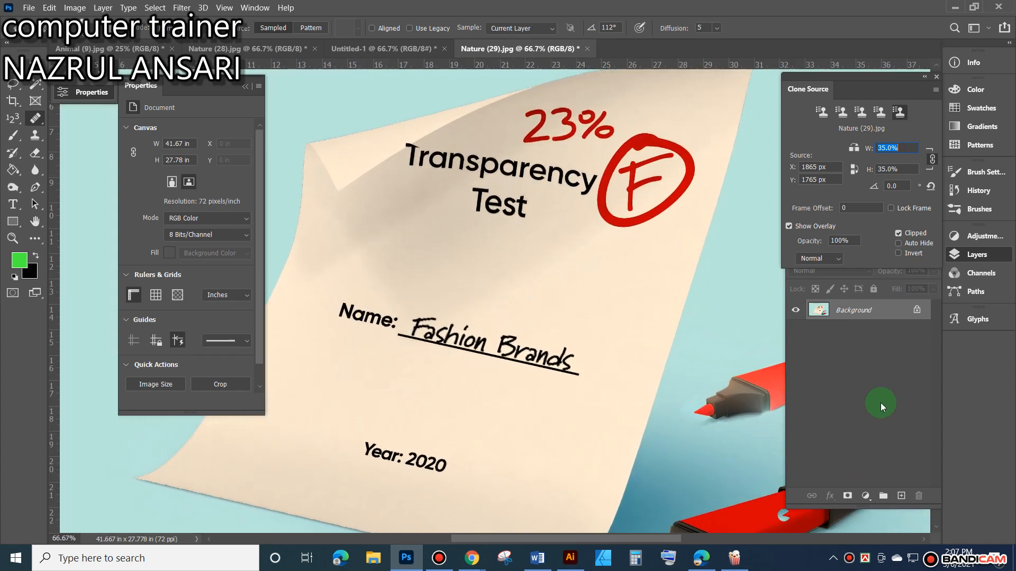
{"action": "key", "text": "space"}
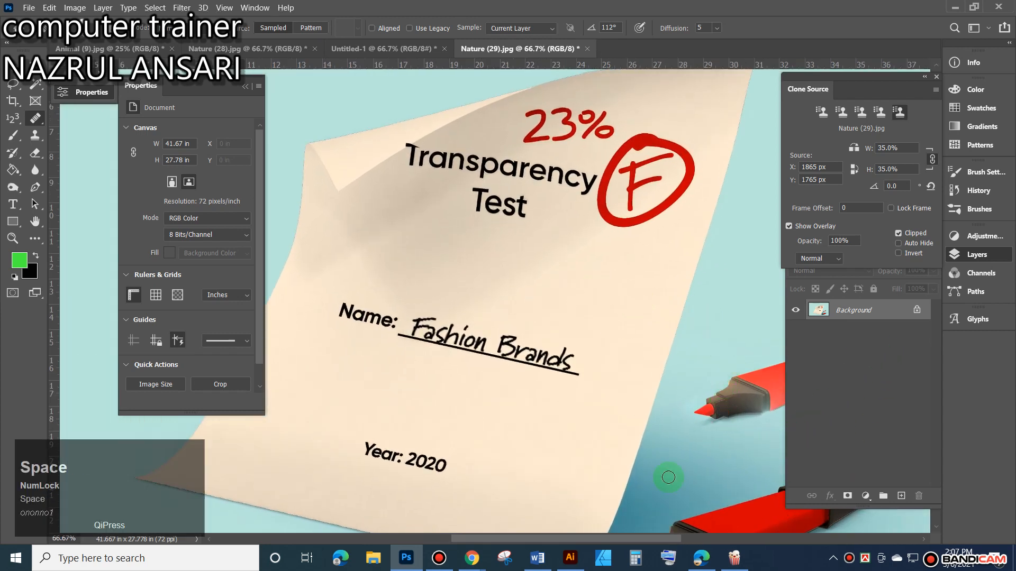
{"action": "left_click_drag", "start_coordinate": [621, 538], "coordinate": [667, 517]}
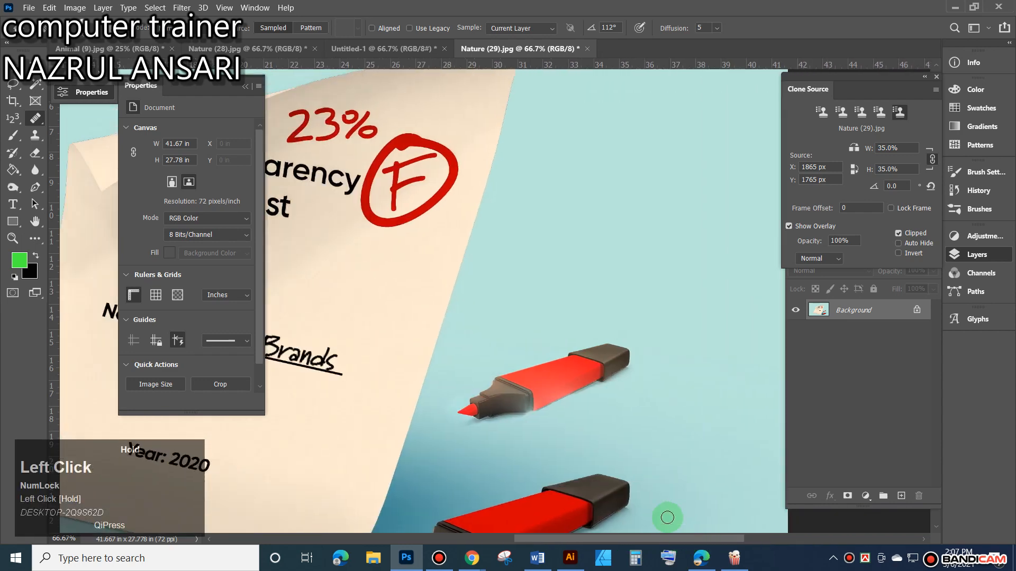
{"action": "mouse_move", "coordinate": [522, 297]}
{"action": "left_mouse_down"}
{"action": "mouse_move", "coordinate": [608, 267]}
{"action": "mouse_move", "coordinate": [564, 282]}
{"action": "mouse_move", "coordinate": [732, 324]}
{"action": "mouse_move", "coordinate": [668, 357]}
{"action": "mouse_move", "coordinate": [524, 300]}
{"action": "left_mouse_up"}
{"action": "left_click", "coordinate": [525, 296]}
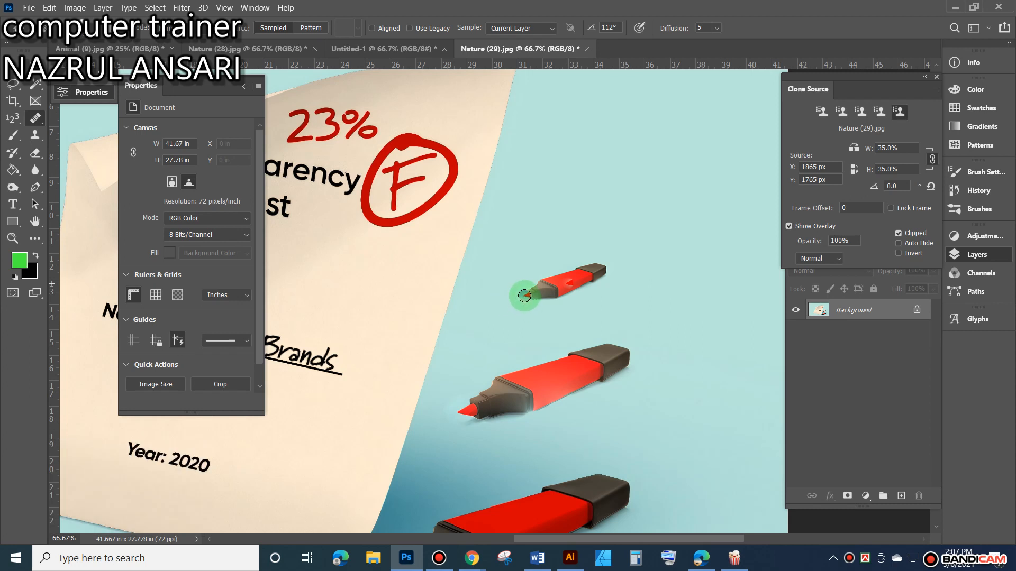
{"action": "mouse_move", "coordinate": [519, 297]}
{"action": "left_mouse_down"}
{"action": "mouse_move", "coordinate": [559, 288]}
{"action": "mouse_move", "coordinate": [550, 284]}
{"action": "mouse_move", "coordinate": [578, 275]}
{"action": "mouse_move", "coordinate": [569, 272]}
{"action": "mouse_move", "coordinate": [595, 272]}
{"action": "mouse_move", "coordinate": [530, 298]}
{"action": "mouse_move", "coordinate": [584, 279]}
{"action": "left_mouse_up"}
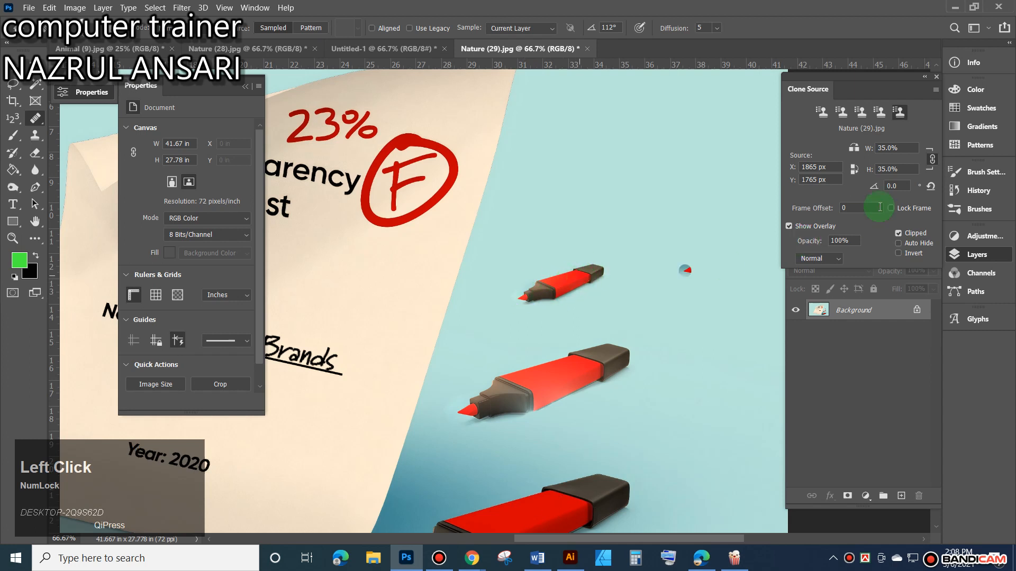
Set the clone source scale to 12% and paint a tiny marker copy above the 35% one.
{"action": "left_click", "coordinate": [886, 149]}
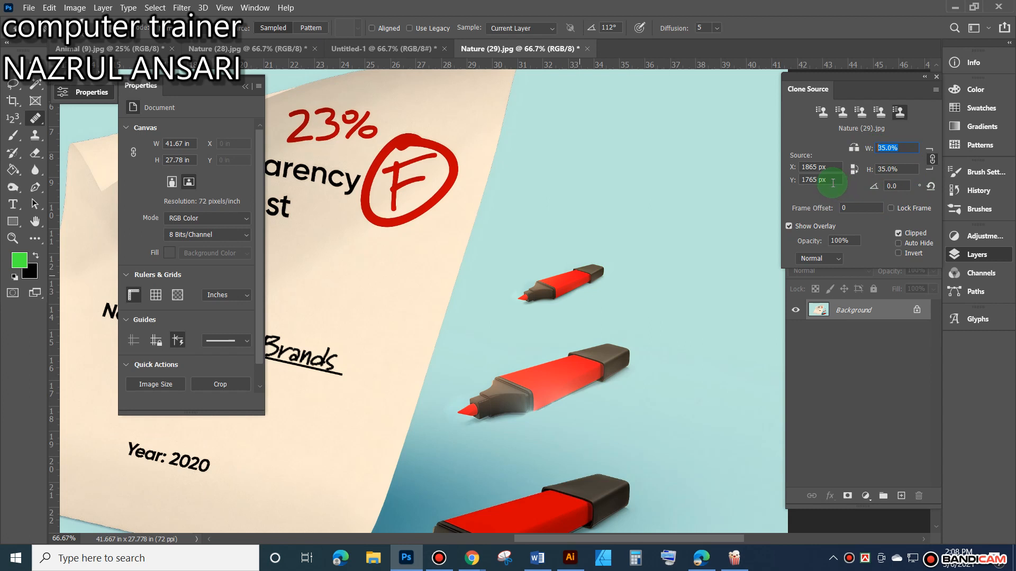
{"action": "type", "text": "12"}
{"action": "key", "text": "Tab"}
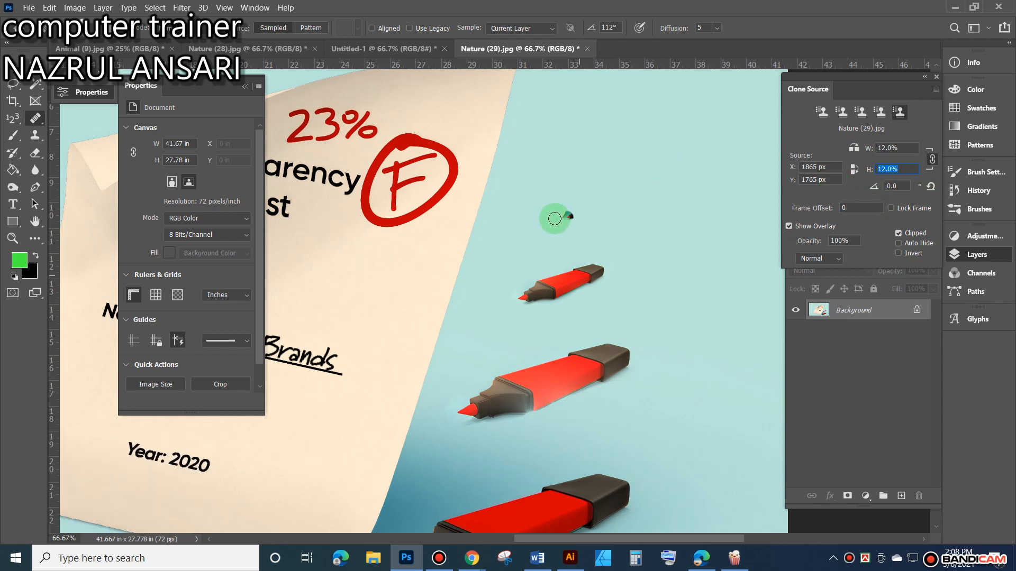
{"action": "scroll", "coordinate": [551, 225], "scroll_direction": "up", "scroll_amount": 1}
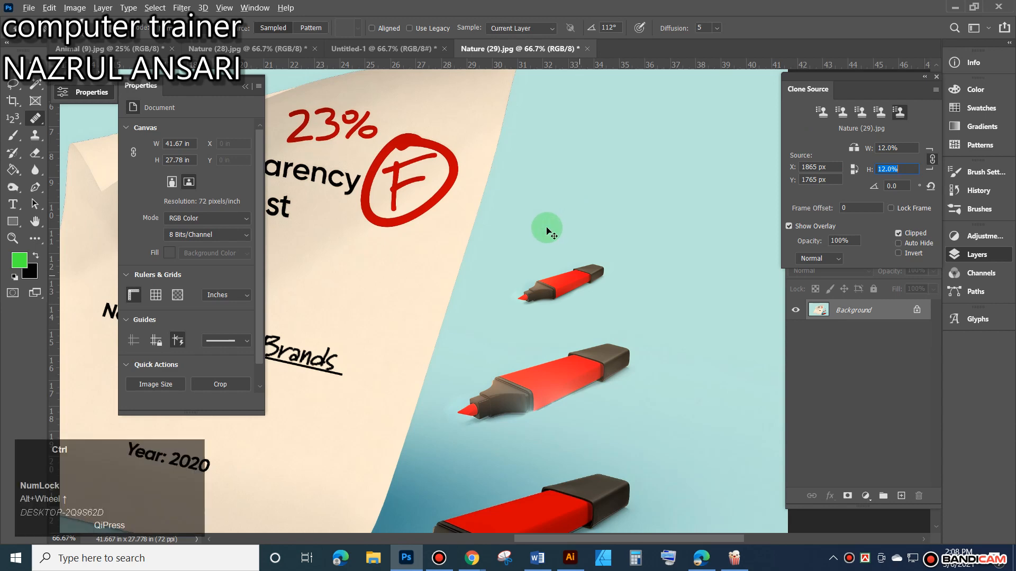
{"action": "scroll", "coordinate": [545, 229], "scroll_direction": "up", "scroll_amount": 1}
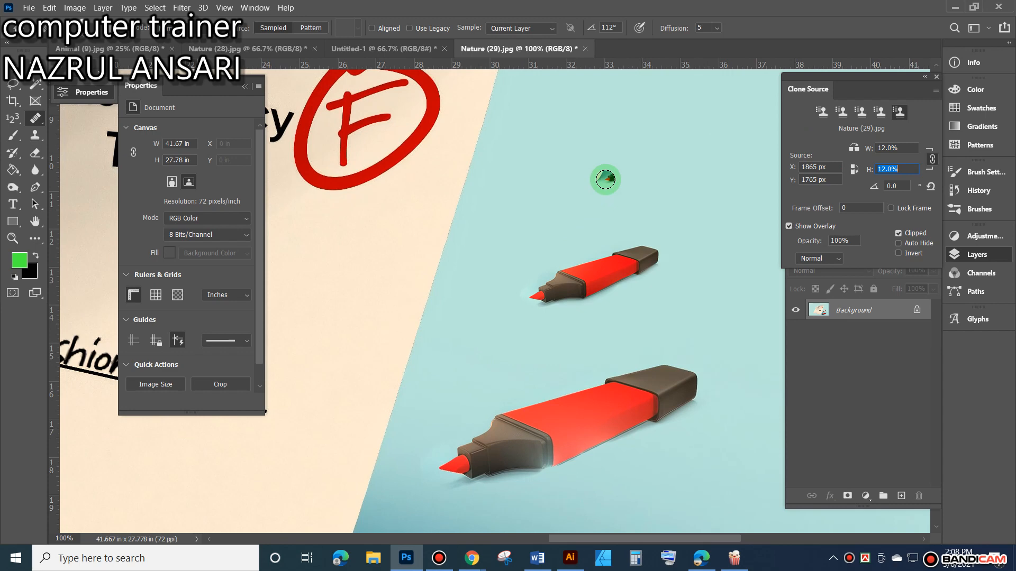
{"action": "right_click", "coordinate": [589, 183], "text": "alt"}
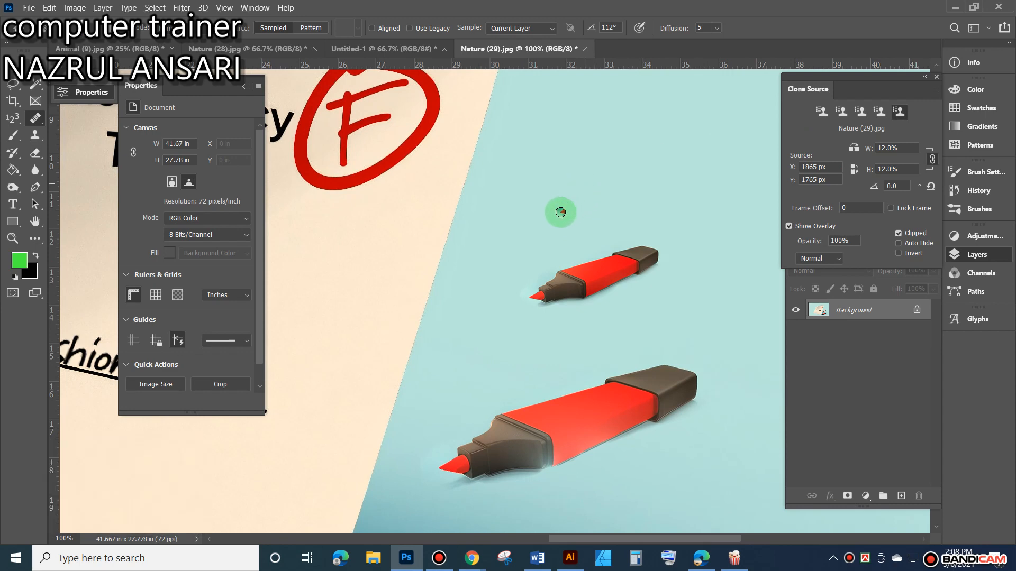
{"action": "mouse_move", "coordinate": [585, 167]}
{"action": "left_mouse_down"}
{"action": "mouse_move", "coordinate": [630, 155]}
{"action": "mouse_move", "coordinate": [591, 162]}
{"action": "mouse_move", "coordinate": [626, 146]}
{"action": "mouse_move", "coordinate": [585, 163]}
{"action": "mouse_move", "coordinate": [702, 221]}
{"action": "left_mouse_up"}
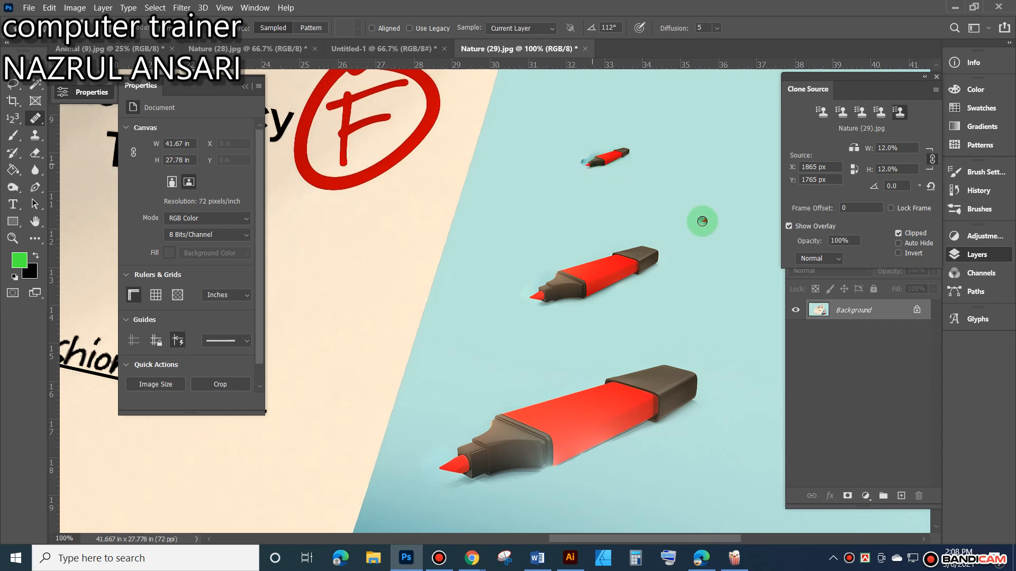
{"action": "key", "text": "ctrl+z"}
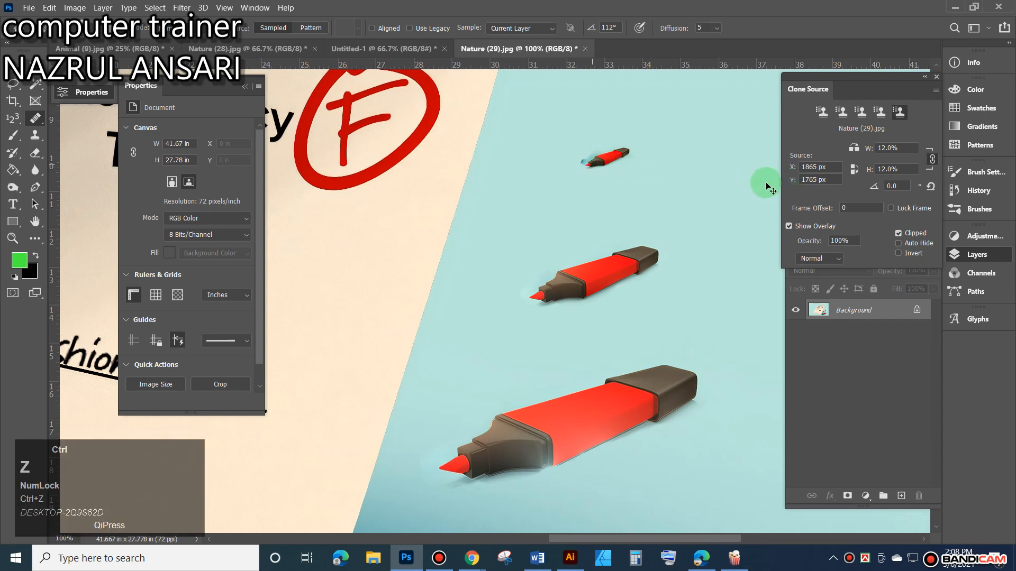
{"action": "left_click_drag", "start_coordinate": [580, 172], "coordinate": [616, 159]}
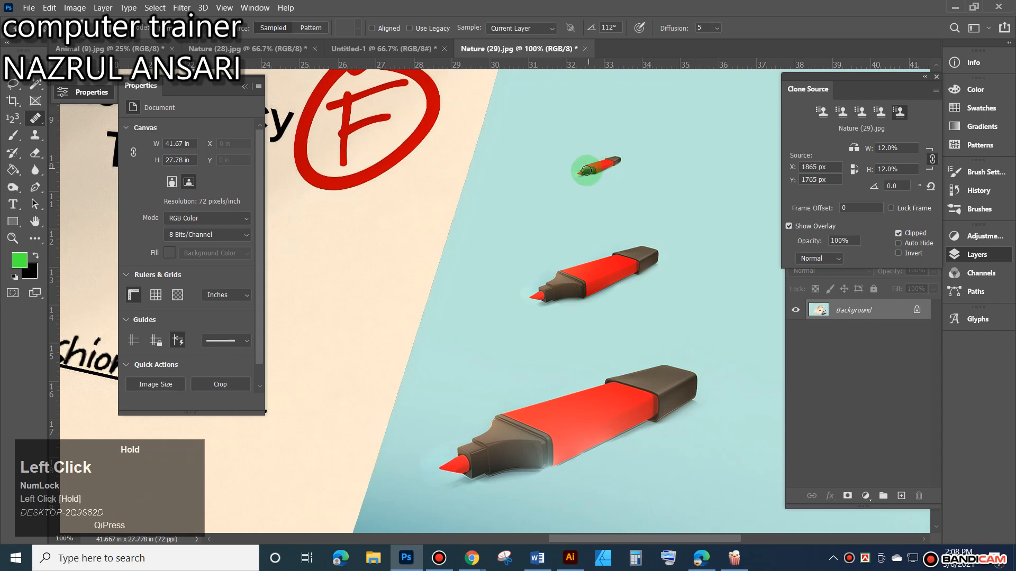
Sample the original marker's tip as clone source, scaled to 50% and flipped horizontally.
{"action": "scroll", "coordinate": [673, 203], "scroll_direction": "down", "scroll_amount": 3}
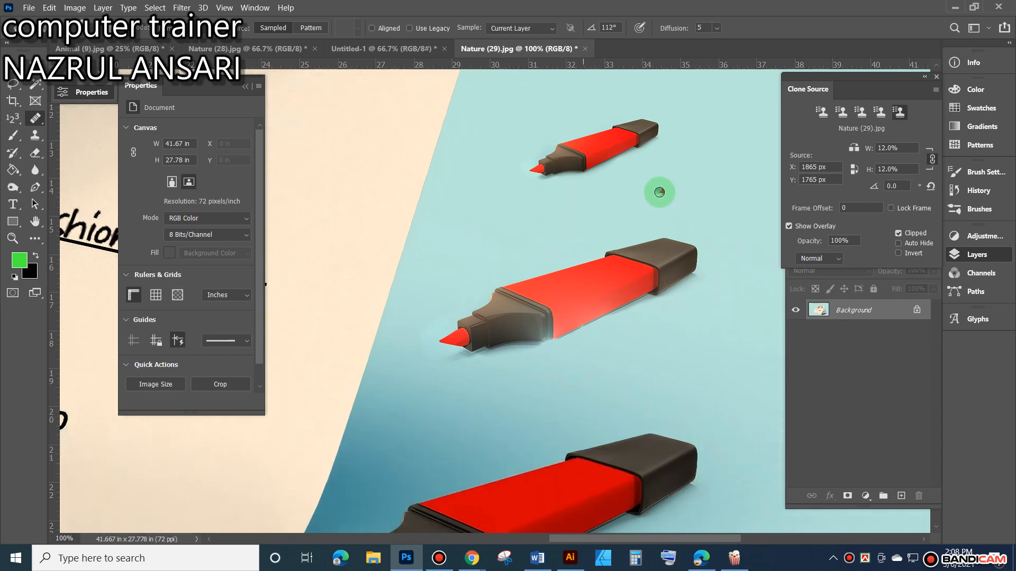
{"action": "scroll", "coordinate": [642, 200], "scroll_direction": "down", "scroll_amount": 3}
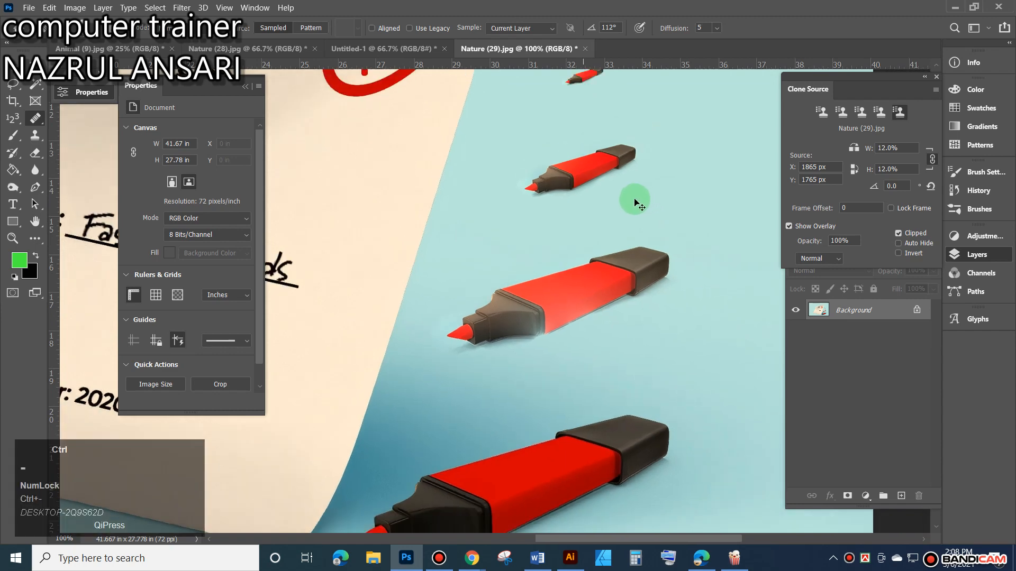
{"action": "scroll", "coordinate": [631, 203], "scroll_direction": "down", "scroll_amount": 1}
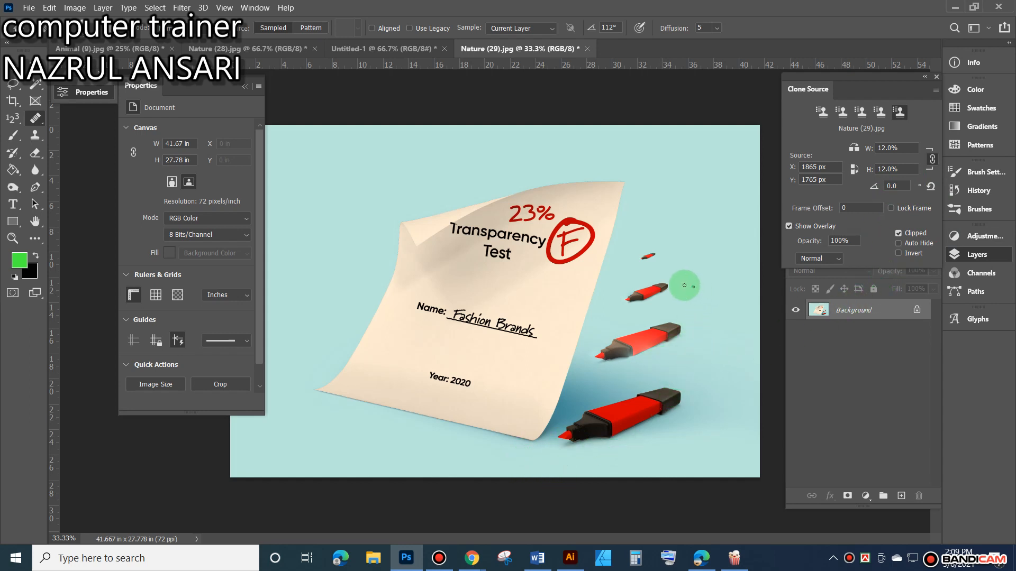
{"action": "key", "text": "alt"}
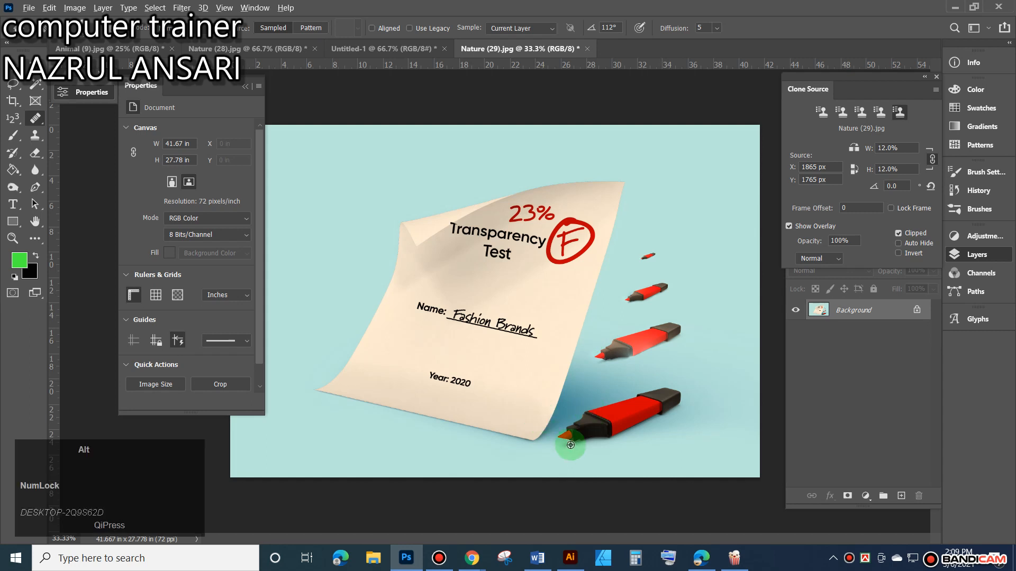
{"action": "left_click", "coordinate": [565, 437], "text": "alt"}
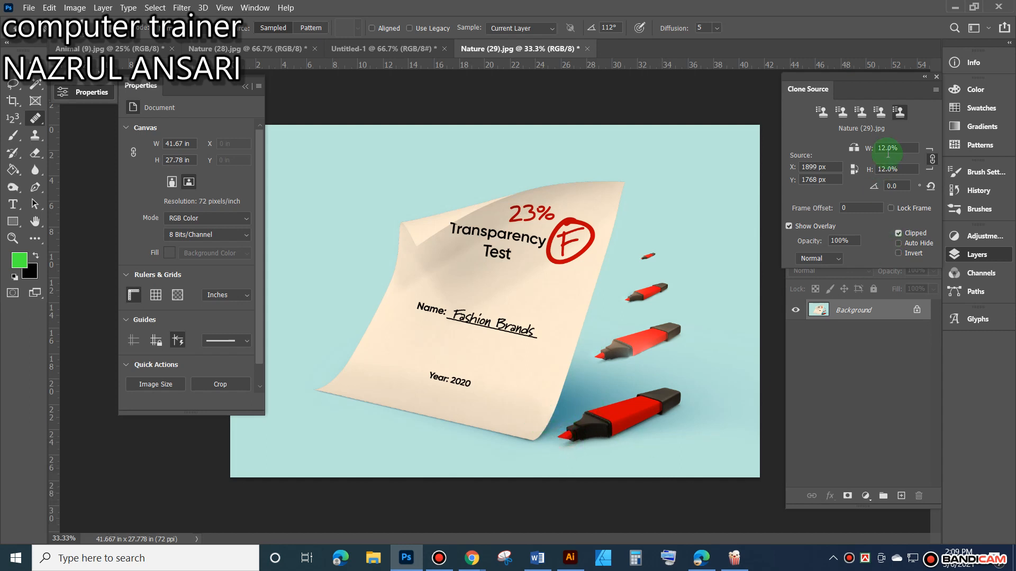
{"action": "left_click_drag", "start_coordinate": [913, 148], "coordinate": [849, 151]}
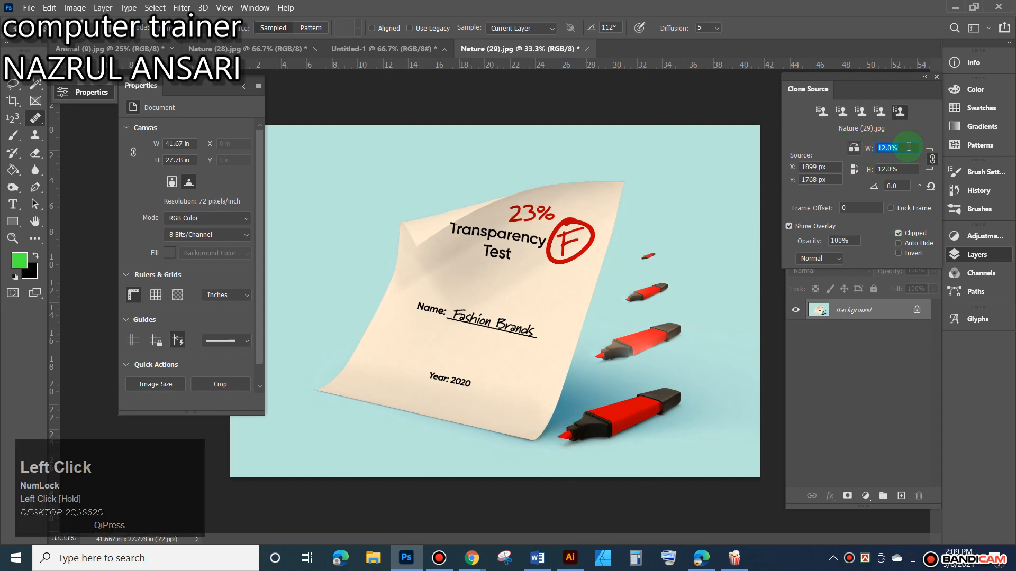
{"action": "type", "text": "50"}
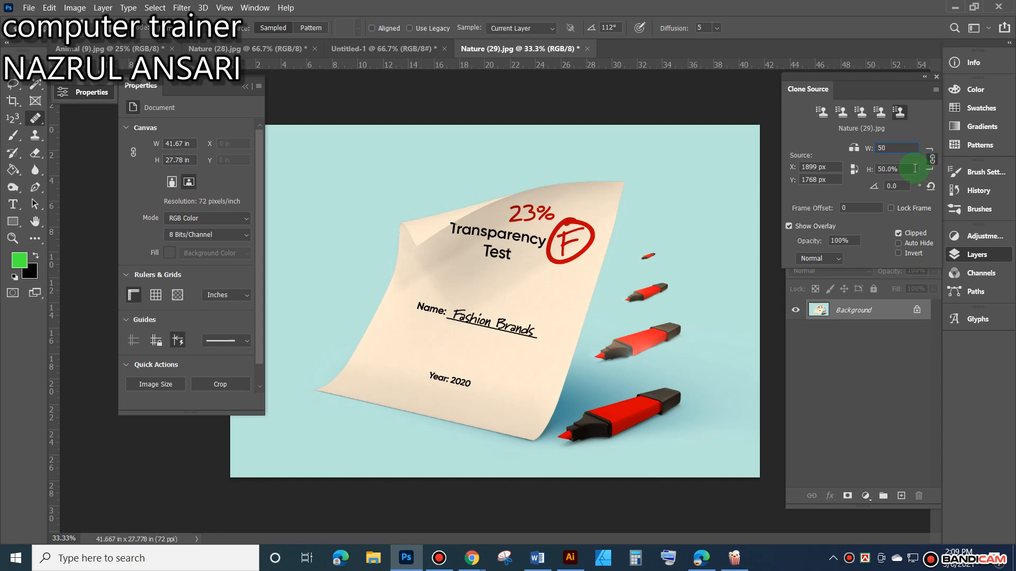
{"action": "left_click", "coordinate": [853, 150]}
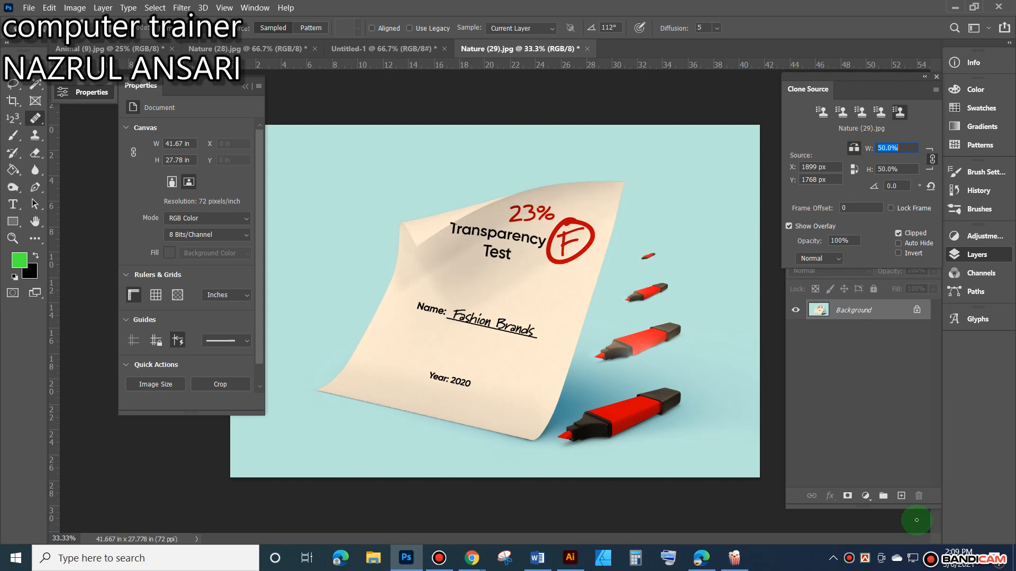
{"action": "left_click", "coordinate": [893, 185]}
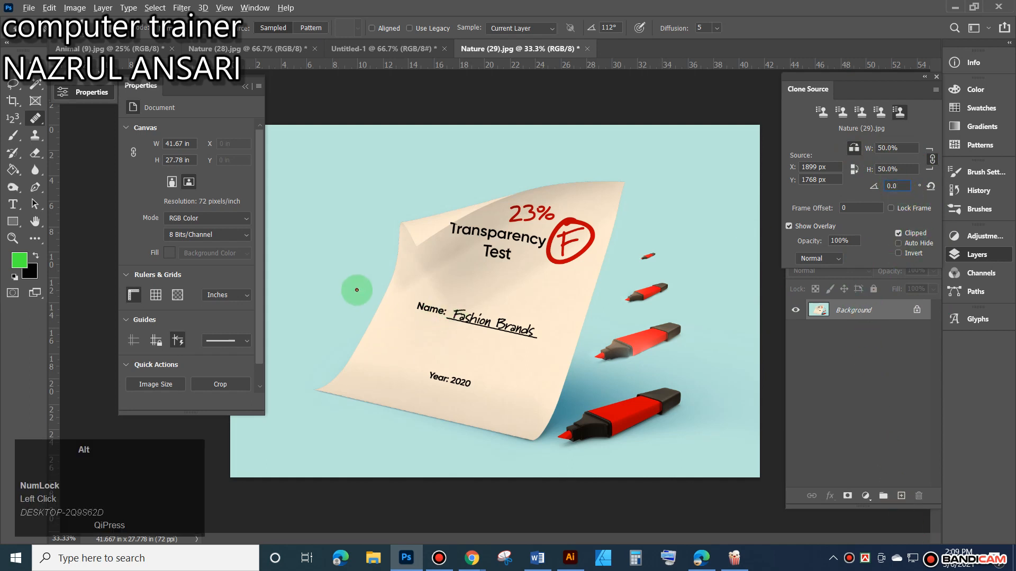
Enlarge the Healing Brush and sample the middle of the original marker's tip end as clone source, undoing the stray dab.
{"action": "right_click", "coordinate": [356, 290], "text": "alt"}
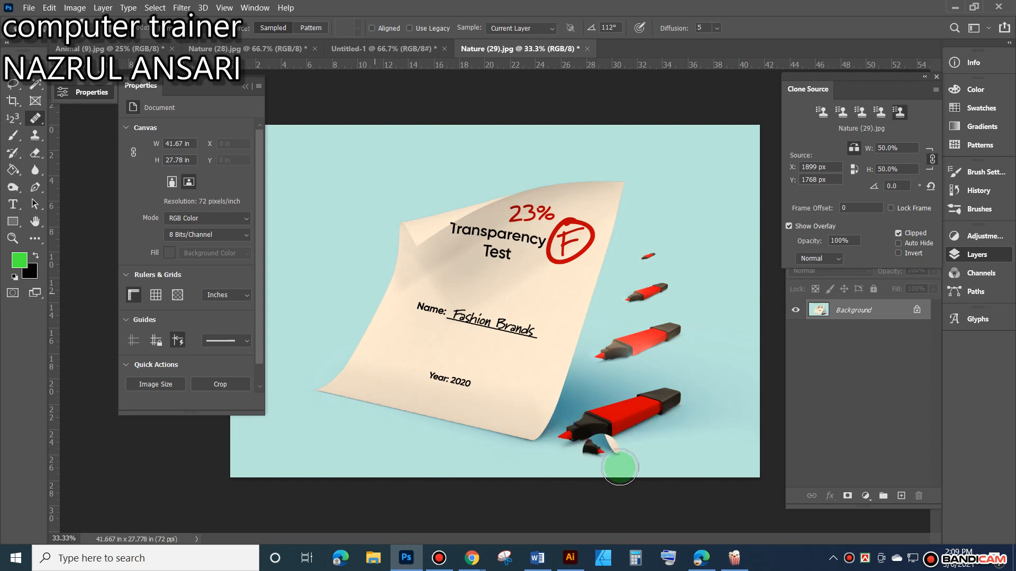
{"action": "right_click", "coordinate": [566, 438], "text": "alt"}
{"action": "left_click", "coordinate": [565, 438], "text": "alt"}
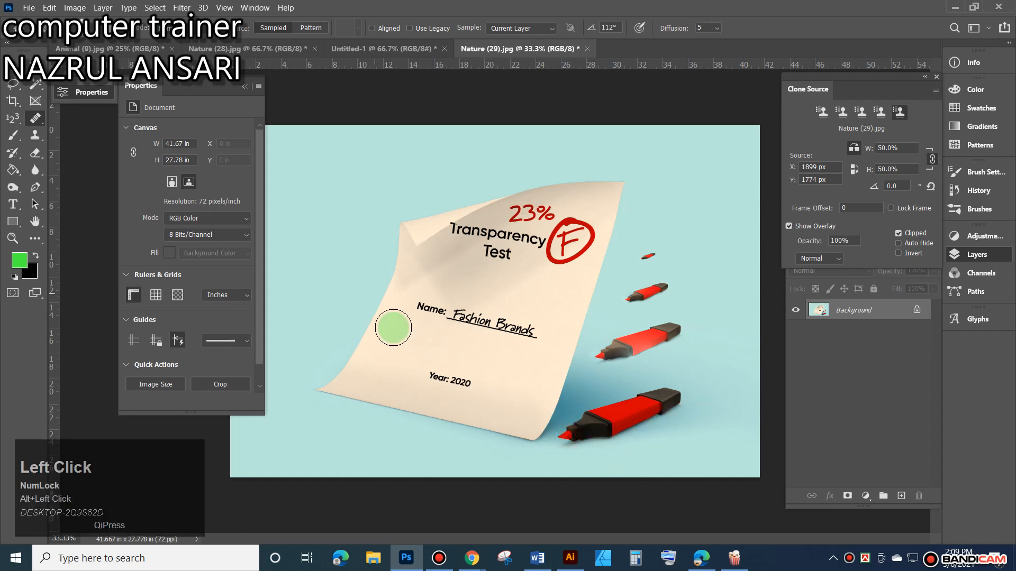
{"action": "left_click", "coordinate": [608, 435], "text": "alt"}
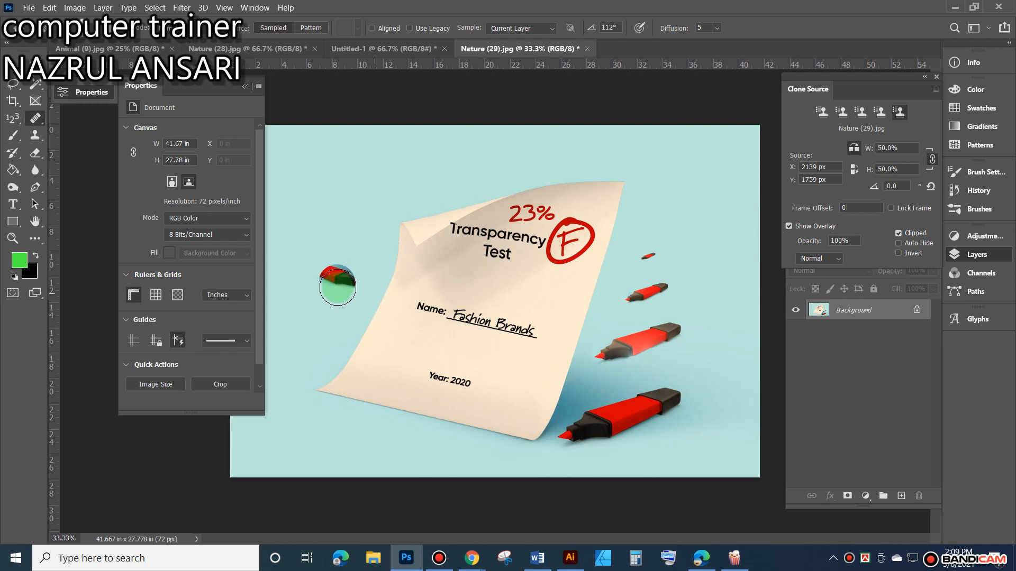
{"action": "left_click", "coordinate": [616, 408]}
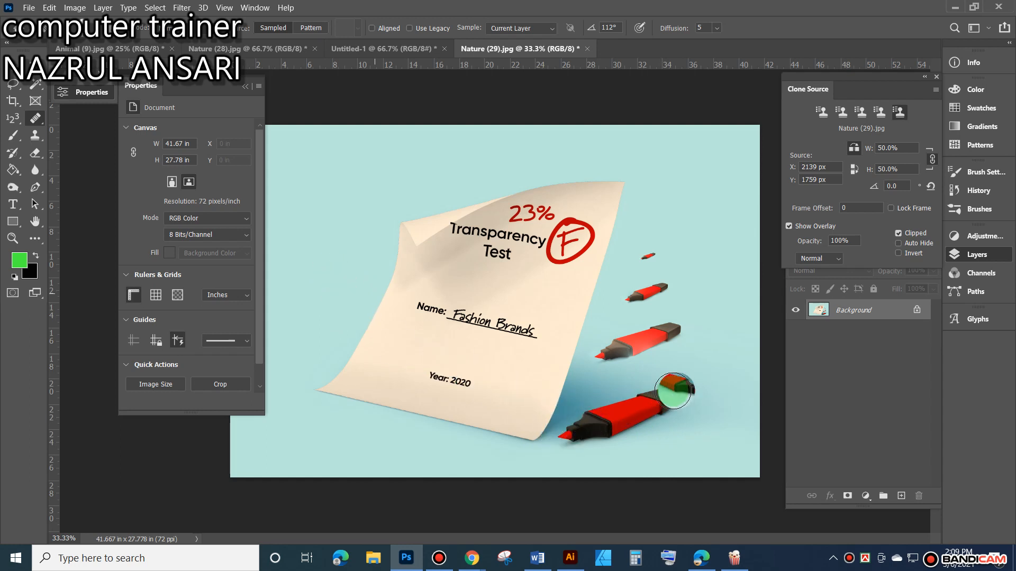
{"action": "key", "text": "ctrl+z"}
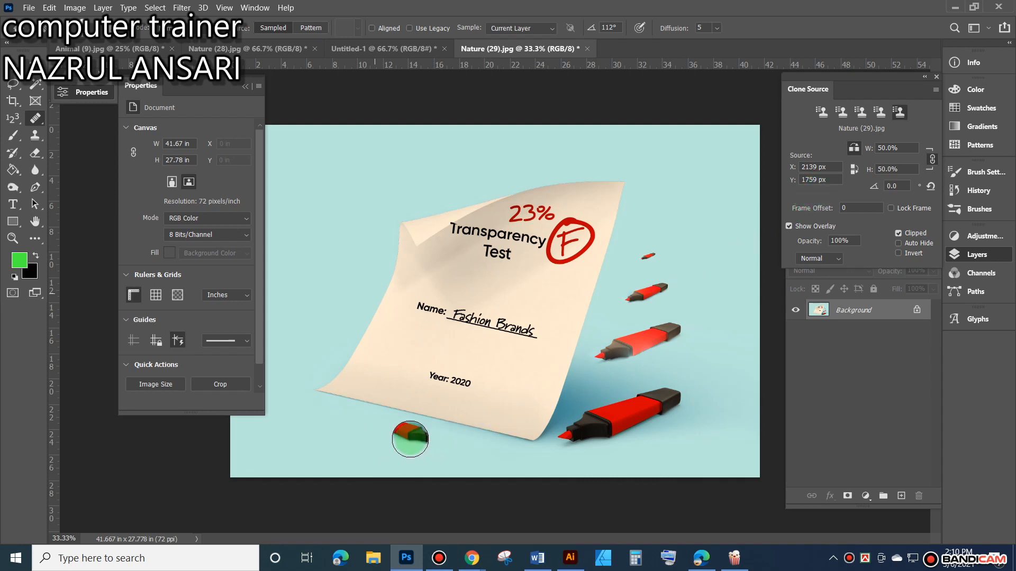
Raise the clone source rotation angle to 2.5 degrees.
{"action": "left_click", "coordinate": [892, 185]}
{"action": "left_click", "coordinate": [889, 186]}
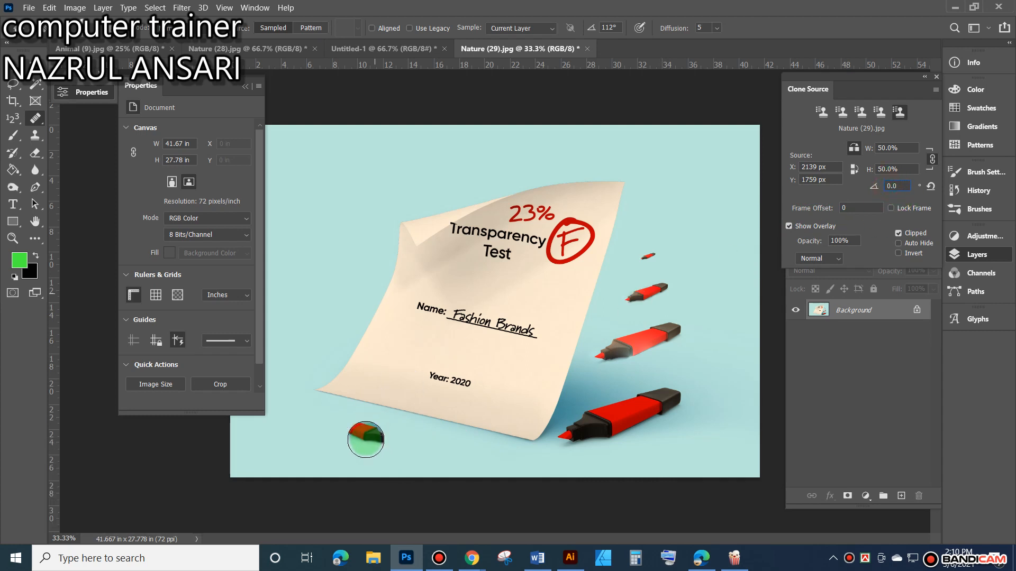
{"action": "key", "text": "Up"}
{"action": "key", "text": "Up"}
{"action": "key", "text": "Up"}
{"action": "key", "text": "Up"}
{"action": "key", "text": "Up"}
{"action": "key", "text": "Up"}
{"action": "key", "text": "Up"}
{"action": "key", "text": "Up"}
{"action": "key", "text": "Up"}
{"action": "key", "text": "Up"}
{"action": "key", "text": "Up"}
{"action": "key", "text": "Up"}
{"action": "key", "text": "Up"}
{"action": "key", "text": "Up"}
{"action": "key", "text": "Up"}
{"action": "key", "text": "Up"}
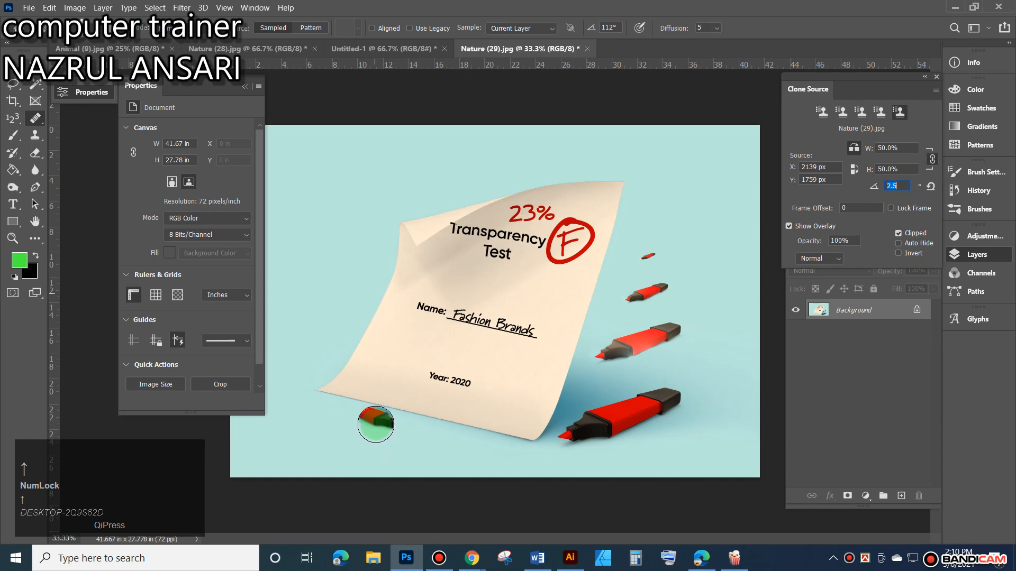
{"action": "key", "text": "Up"}
Raise the clone source rotation to 8.6 degrees while previewing the overlay below the paper.
{"action": "key", "text": "ctrl+plus"}
{"action": "key", "text": "ctrl+plus"}
{"action": "key", "text": "ctrl+plus"}
{"action": "key", "text": "space"}
{"action": "key", "text": "space"}
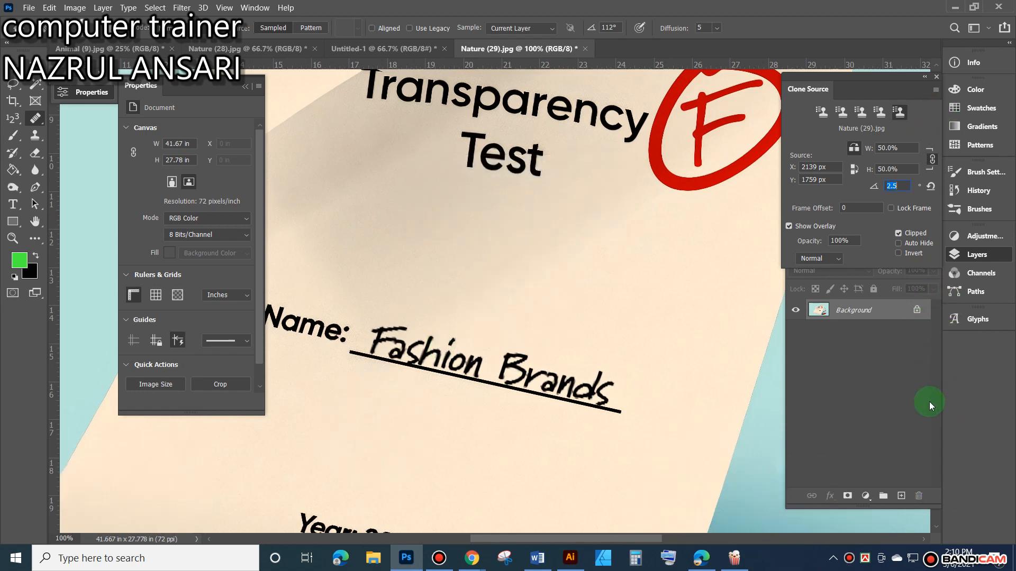
{"action": "left_click_drag", "start_coordinate": [935, 525], "coordinate": [910, 526]}
{"action": "mouse_move", "coordinate": [624, 541]}
{"action": "left_mouse_down"}
{"action": "mouse_move", "coordinate": [542, 538]}
{"action": "mouse_move", "coordinate": [650, 542]}
{"action": "mouse_move", "coordinate": [620, 554]}
{"action": "left_mouse_up"}
{"action": "scroll", "coordinate": [668, 533], "scroll_direction": "down", "scroll_amount": 5}
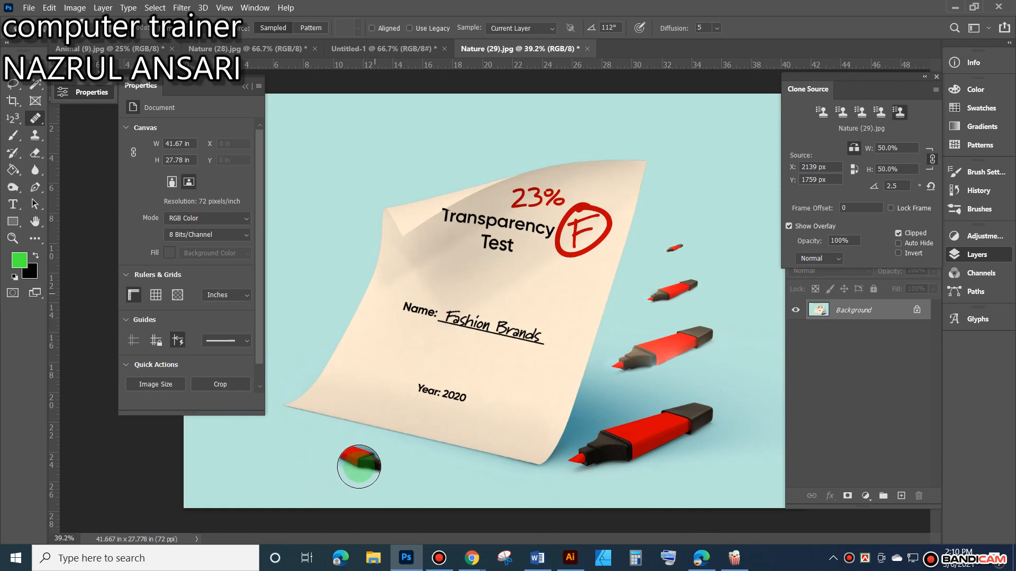
{"action": "key", "text": "ctrl+equal"}
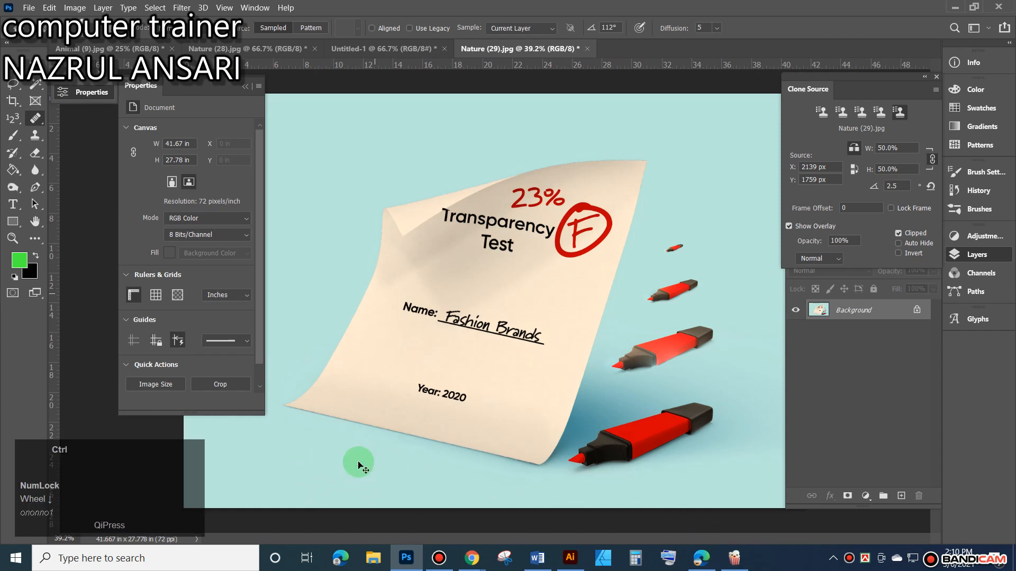
{"action": "left_click_drag", "start_coordinate": [362, 505], "coordinate": [478, 425]}
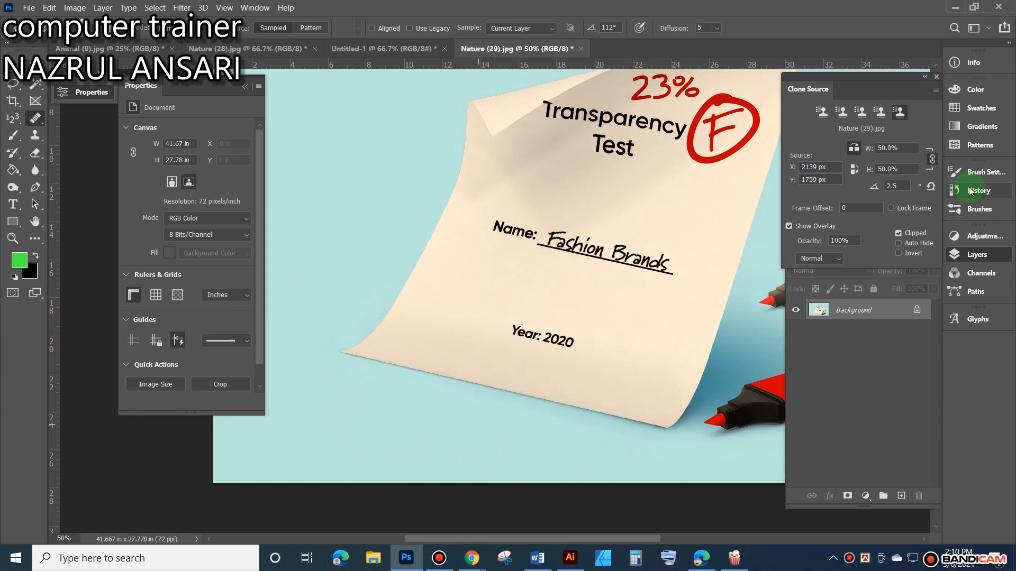
{"action": "left_click", "coordinate": [885, 186]}
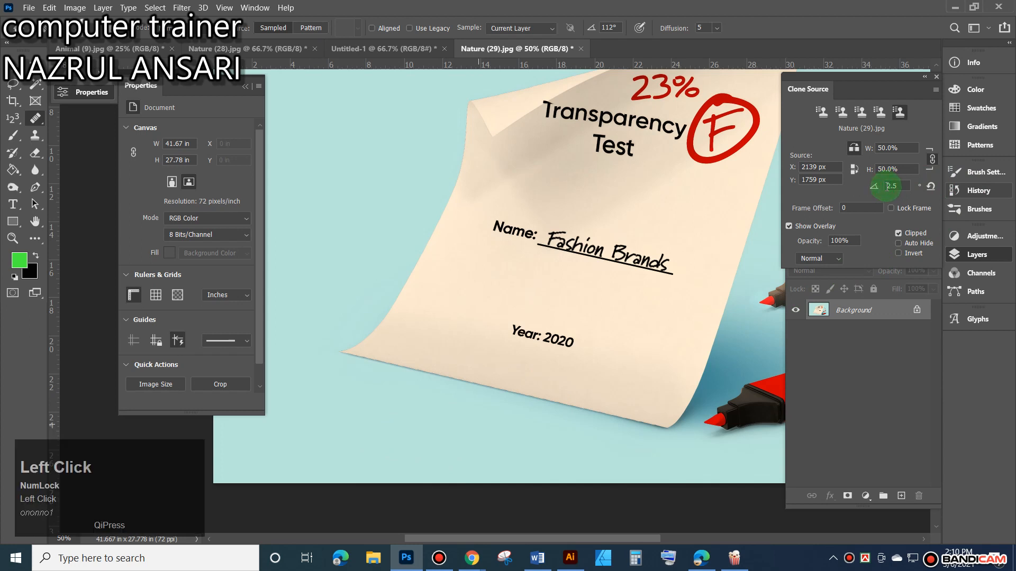
{"action": "left_click", "coordinate": [890, 185]}
{"action": "mouse_move", "coordinate": [353, 464]}
{"action": "left_mouse_down"}
{"action": "mouse_move", "coordinate": [373, 433]}
{"action": "mouse_move", "coordinate": [394, 441]}
{"action": "left_mouse_up"}
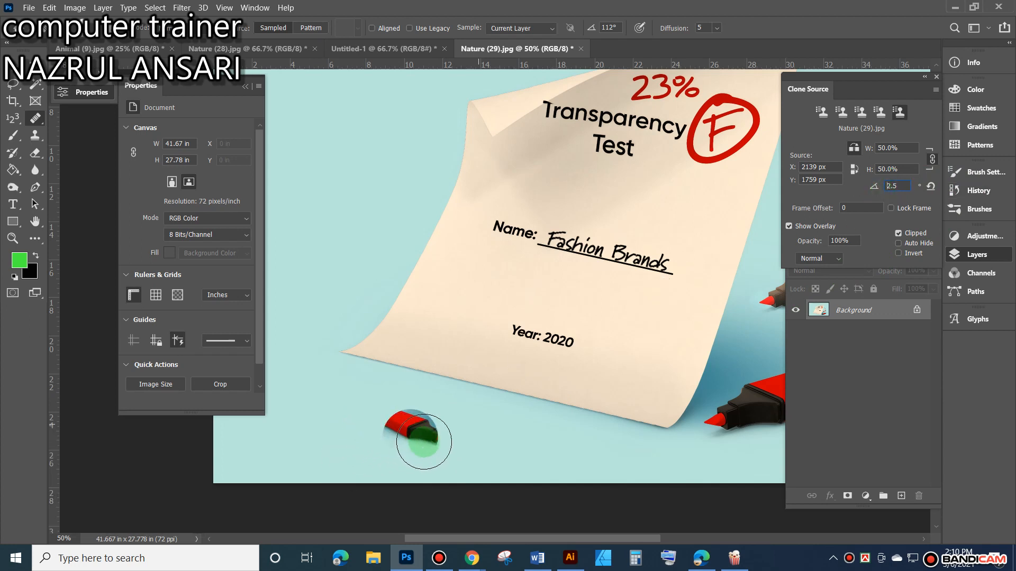
{"action": "key", "text": "Up"}
{"action": "key", "text": "Up"}
{"action": "key", "text": "Up"}
{"action": "key", "text": "Up"}
{"action": "key", "text": "Up"}
{"action": "key", "text": "Up"}
{"action": "key", "text": "Up"}
{"action": "key", "text": "Up"}
{"action": "key", "text": "Up"}
{"action": "key", "text": "Up"}
{"action": "key", "text": "Up"}
{"action": "key", "text": "Up"}
{"action": "key", "text": "Up"}
{"action": "key", "text": "Up"}
{"action": "key", "text": "Up"}
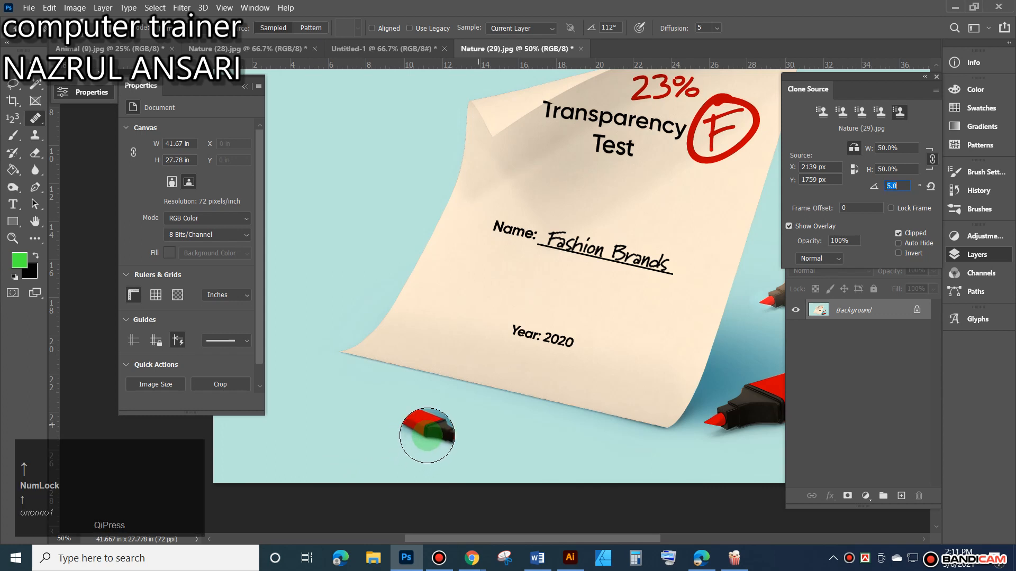
{"action": "key", "text": "Up"}
{"action": "key", "text": "Up"}
{"action": "key", "text": "Up"}
{"action": "key", "text": "Up"}
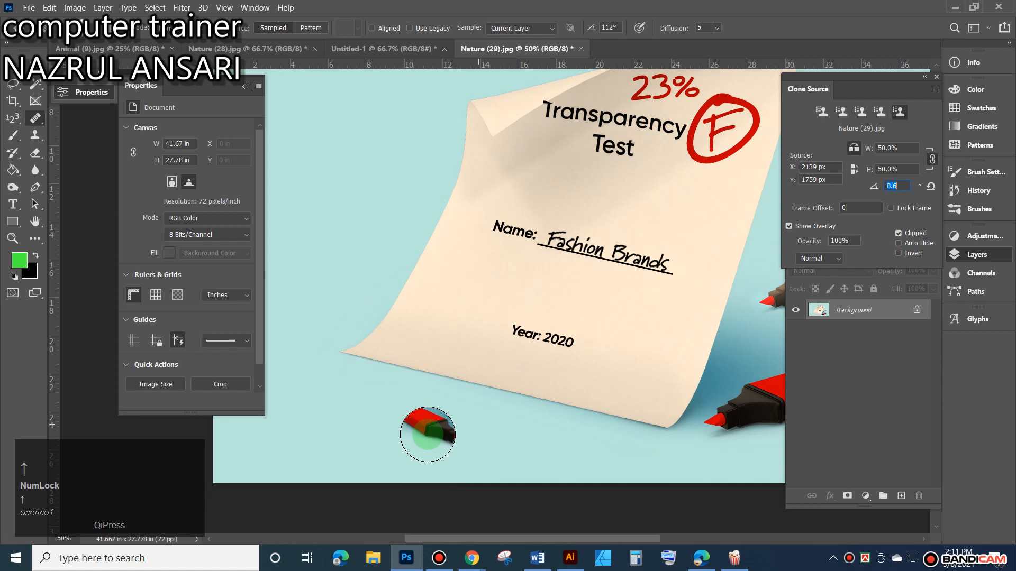
Set the clone source rotation to -18.9 degrees so the previewed marker copy lies nearly level below the paper.
{"action": "key", "text": "Up"}
{"action": "key", "text": "Up"}
{"action": "key", "text": "Up"}
{"action": "key", "text": "Down"}
{"action": "key", "text": "Down"}
{"action": "key", "text": "Down"}
{"action": "key", "text": "Down"}
{"action": "key", "text": "Down"}
{"action": "key", "text": "Down"}
{"action": "key", "text": "Down"}
{"action": "key", "text": "Down"}
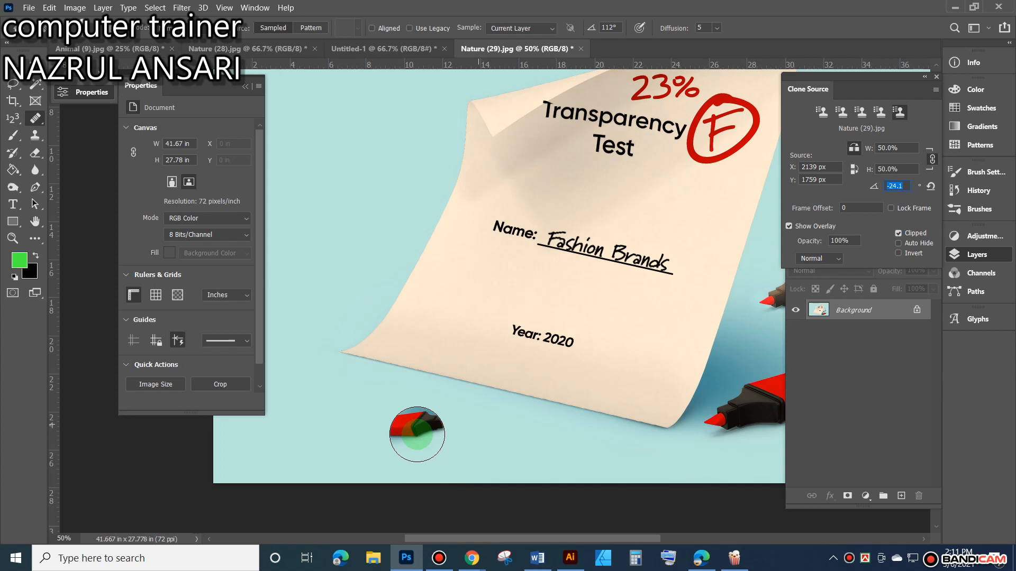
{"action": "key", "text": "Up"}
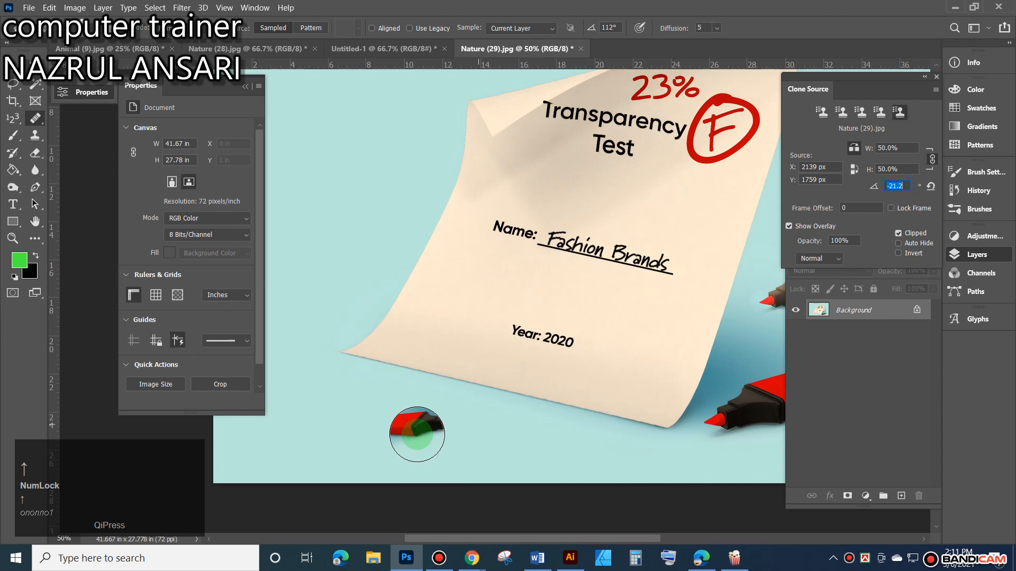
{"action": "key", "text": "Up"}
{"action": "key", "text": "Up"}
{"action": "key", "text": "Up"}
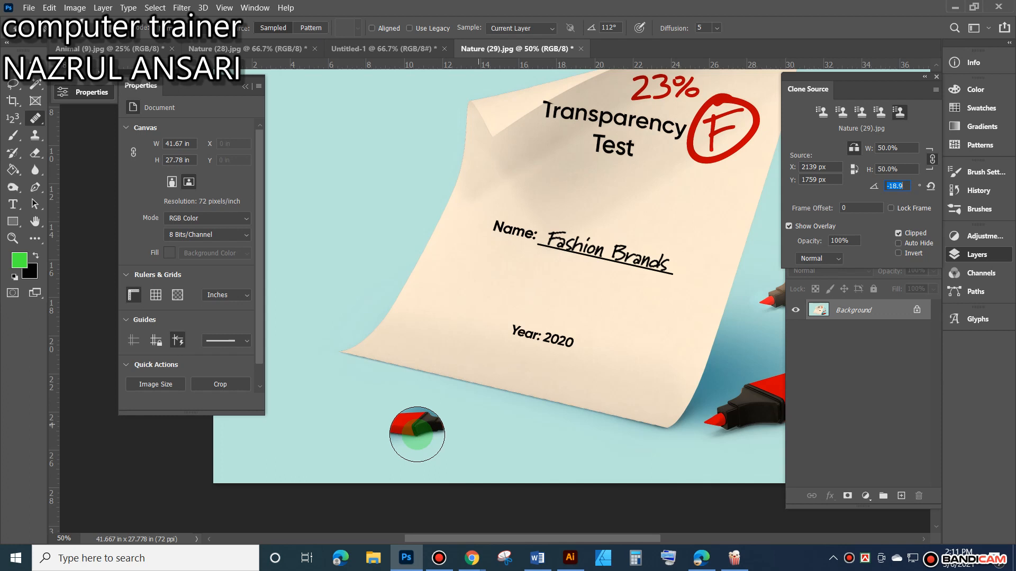
Paint a trial of the flipped, rotated marker below the paper with the large brush and undo the strokes.
{"action": "mouse_move", "coordinate": [416, 435]}
{"action": "left_mouse_down"}
{"action": "mouse_move", "coordinate": [356, 429]}
{"action": "mouse_move", "coordinate": [446, 433]}
{"action": "mouse_move", "coordinate": [395, 433]}
{"action": "mouse_move", "coordinate": [408, 453]}
{"action": "left_mouse_up"}
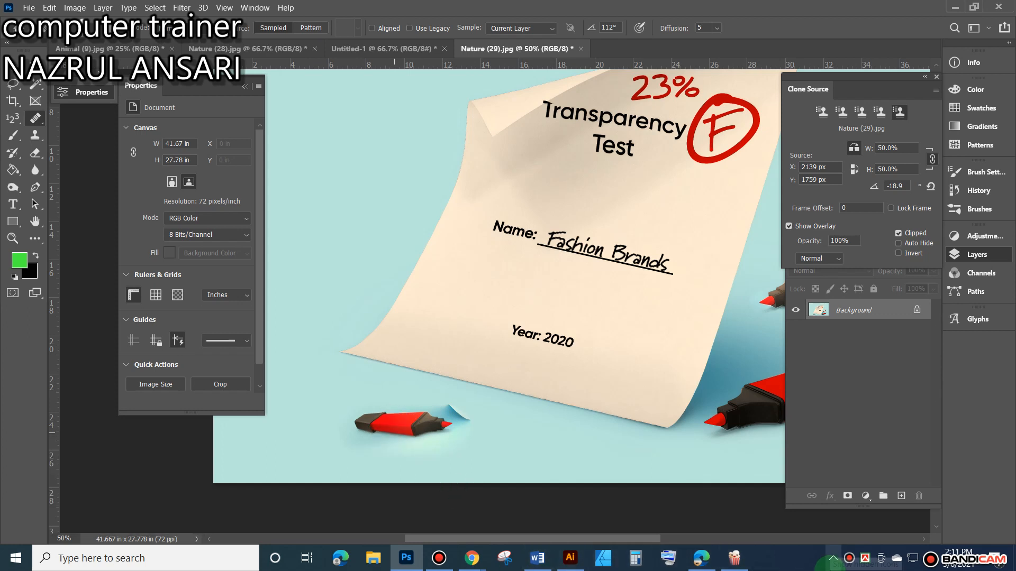
{"action": "left_click_drag", "start_coordinate": [352, 272], "coordinate": [317, 266]}
{"action": "left_click", "coordinate": [496, 449]}
{"action": "key", "text": "ctrl+z"}
{"action": "key", "text": "ctrl+z"}
{"action": "key", "text": "ctrl+z"}
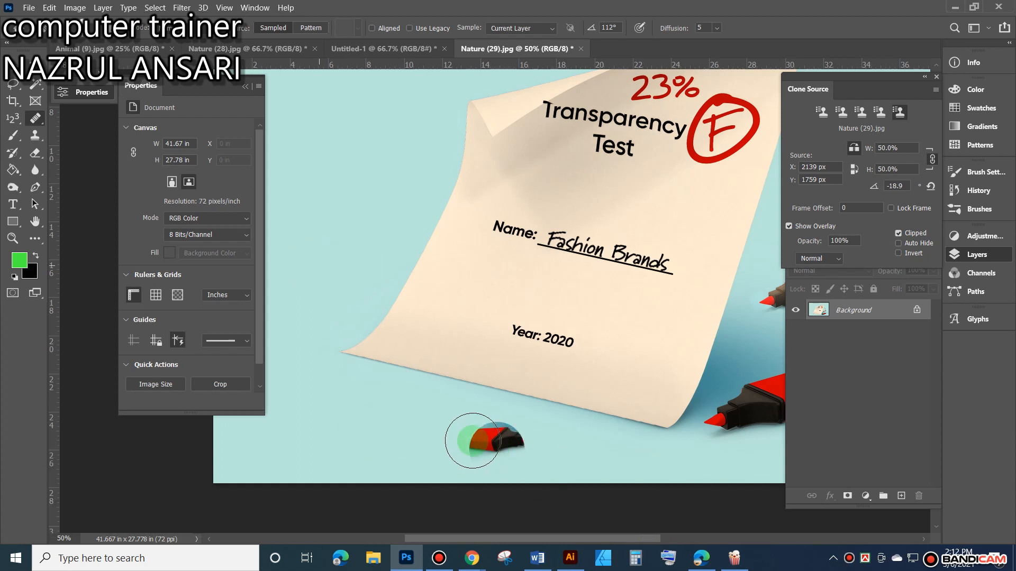
Reduce the Healing Brush size and paint the flipped, -18.9 degree marker copy below the paper's lower edge.
{"action": "right_click", "coordinate": [462, 433], "text": "alt"}
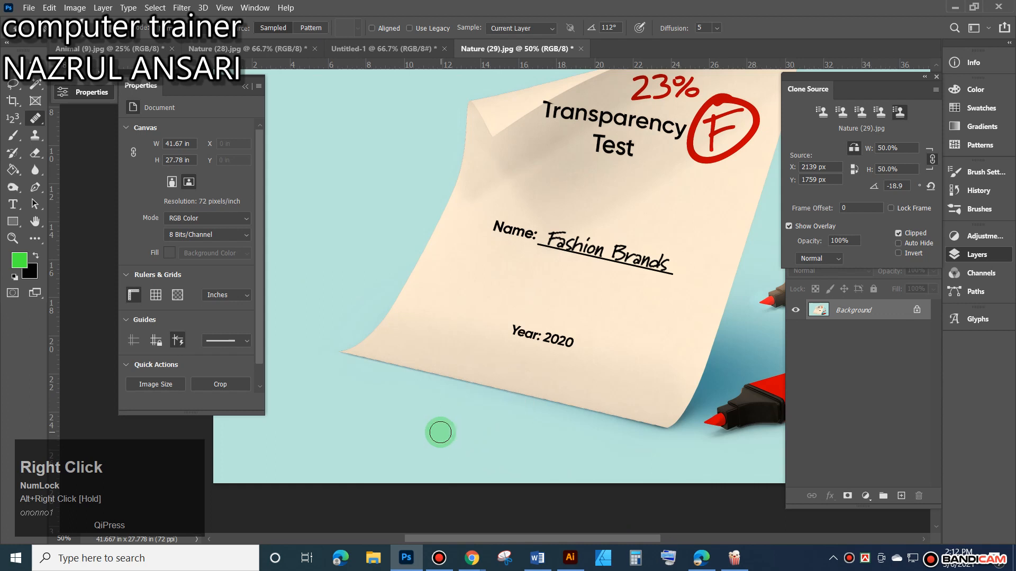
{"action": "left_click", "coordinate": [451, 420]}
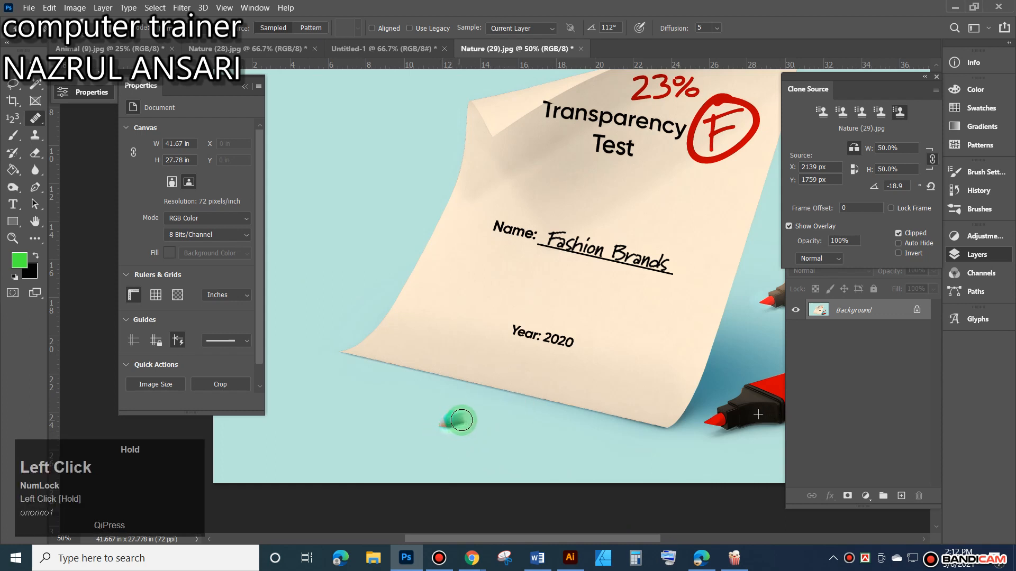
{"action": "mouse_move", "coordinate": [485, 417]}
{"action": "left_mouse_down"}
{"action": "mouse_move", "coordinate": [431, 418]}
{"action": "mouse_move", "coordinate": [451, 417]}
{"action": "left_mouse_up"}
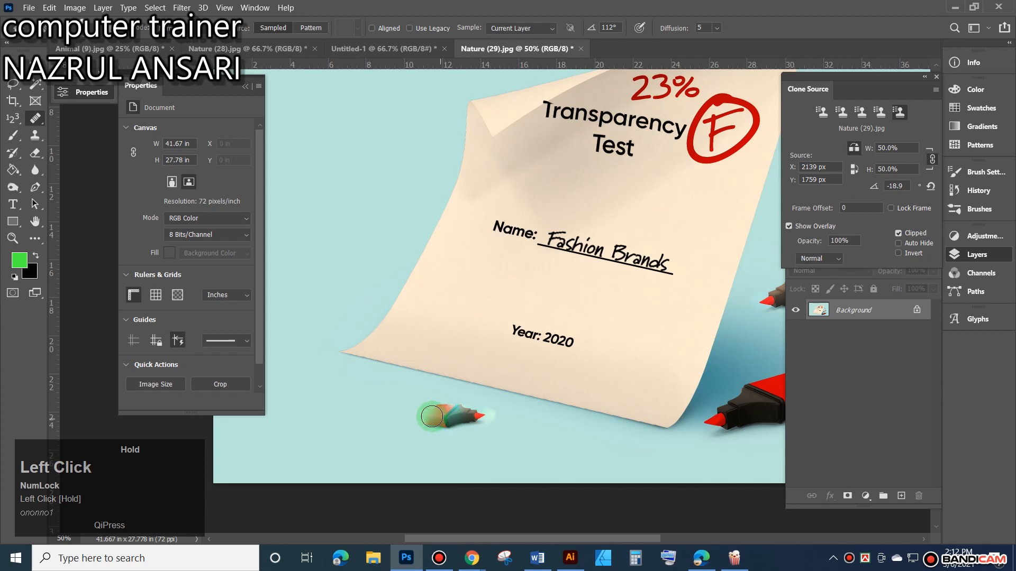
{"action": "mouse_move", "coordinate": [419, 416]}
{"action": "left_mouse_down"}
{"action": "mouse_move", "coordinate": [381, 416]}
{"action": "mouse_move", "coordinate": [468, 416]}
{"action": "mouse_move", "coordinate": [406, 413]}
{"action": "mouse_move", "coordinate": [458, 417]}
{"action": "left_mouse_up"}
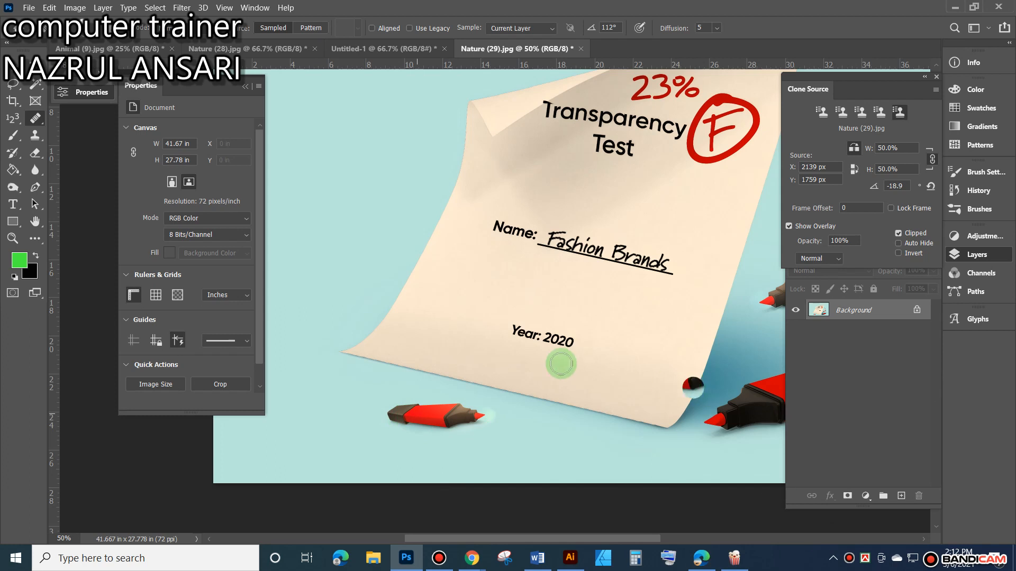
Set the clone source rotation to 90 degrees and paint an upright marker copy beside the paper's upper-left corner.
{"action": "scroll", "coordinate": [566, 363], "scroll_direction": "down", "scroll_amount": 2}
{"action": "left_click", "coordinate": [591, 426]}
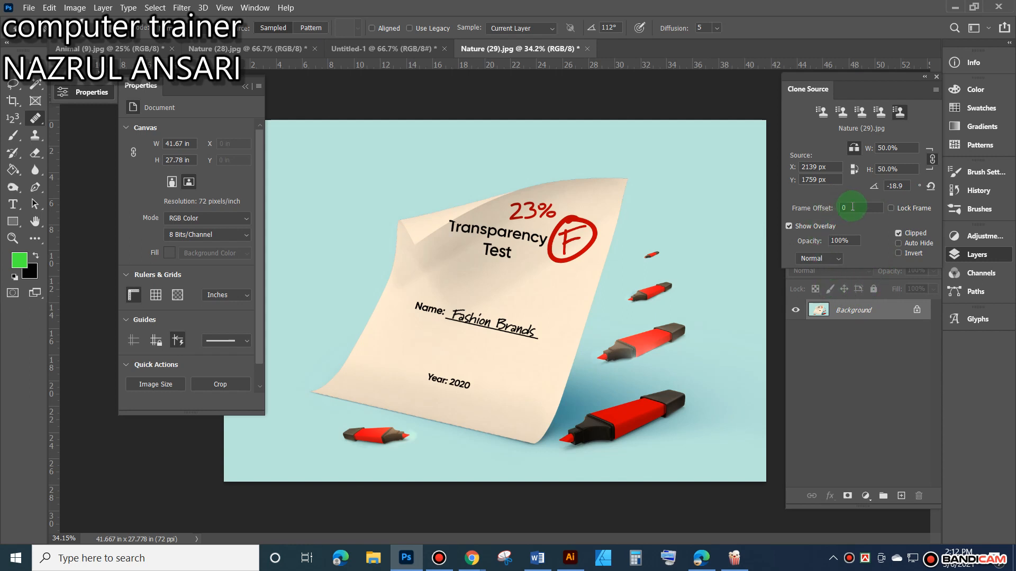
{"action": "left_click", "coordinate": [910, 185]}
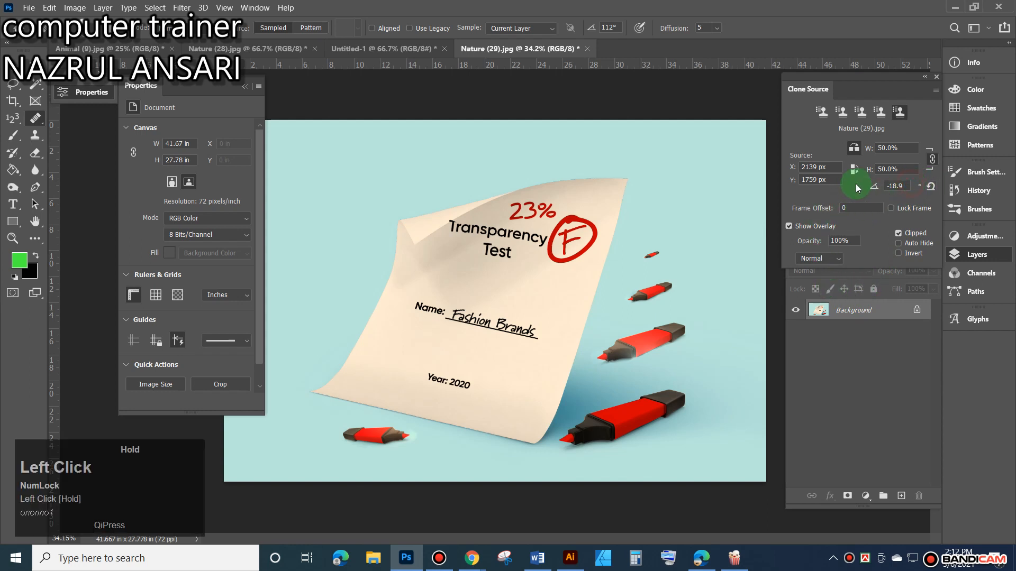
{"action": "left_click", "coordinate": [895, 186]}
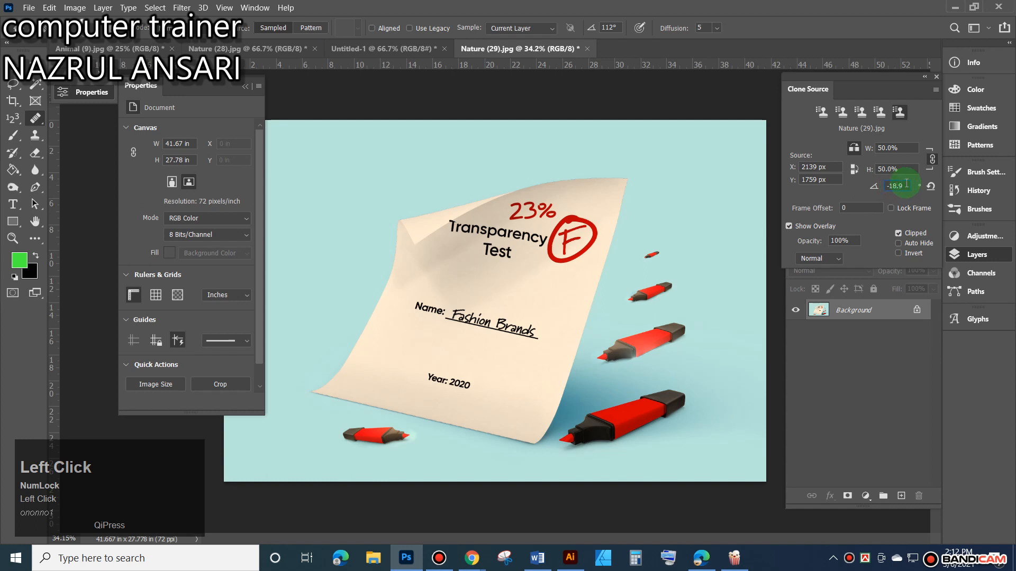
{"action": "left_click_drag", "start_coordinate": [904, 185], "coordinate": [873, 185]}
{"action": "type", "text": "90"}
{"action": "mouse_move", "coordinate": [358, 238]}
{"action": "left_mouse_down"}
{"action": "mouse_move", "coordinate": [342, 218]}
{"action": "mouse_move", "coordinate": [360, 243]}
{"action": "mouse_move", "coordinate": [345, 207]}
{"action": "mouse_move", "coordinate": [347, 241]}
{"action": "mouse_move", "coordinate": [357, 168]}
{"action": "mouse_move", "coordinate": [355, 217]}
{"action": "mouse_move", "coordinate": [344, 206]}
{"action": "left_mouse_up"}
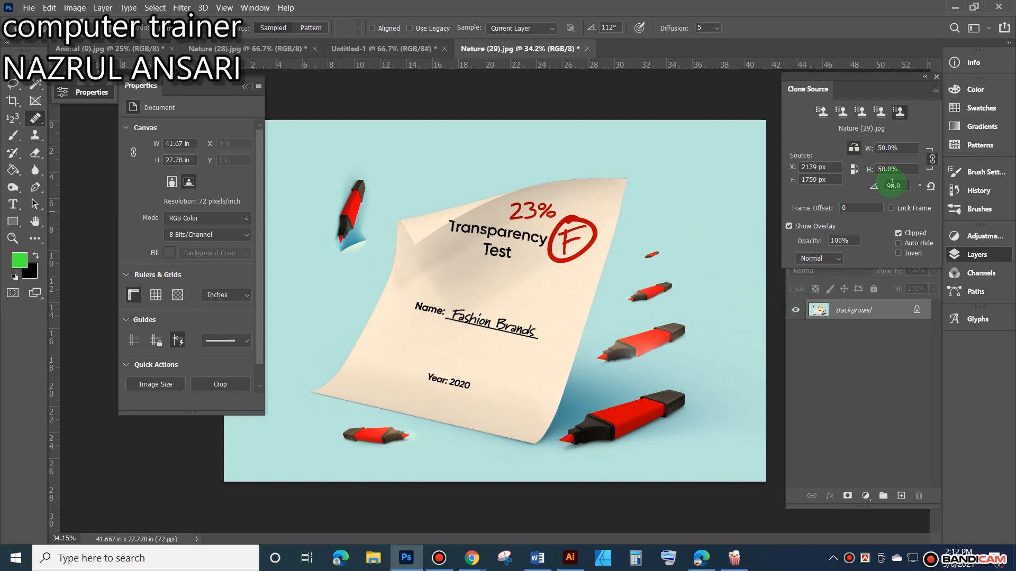
Paint another 90 degree marker copy on the background just above the paper's top edge.
{"action": "left_click", "coordinate": [881, 169]}
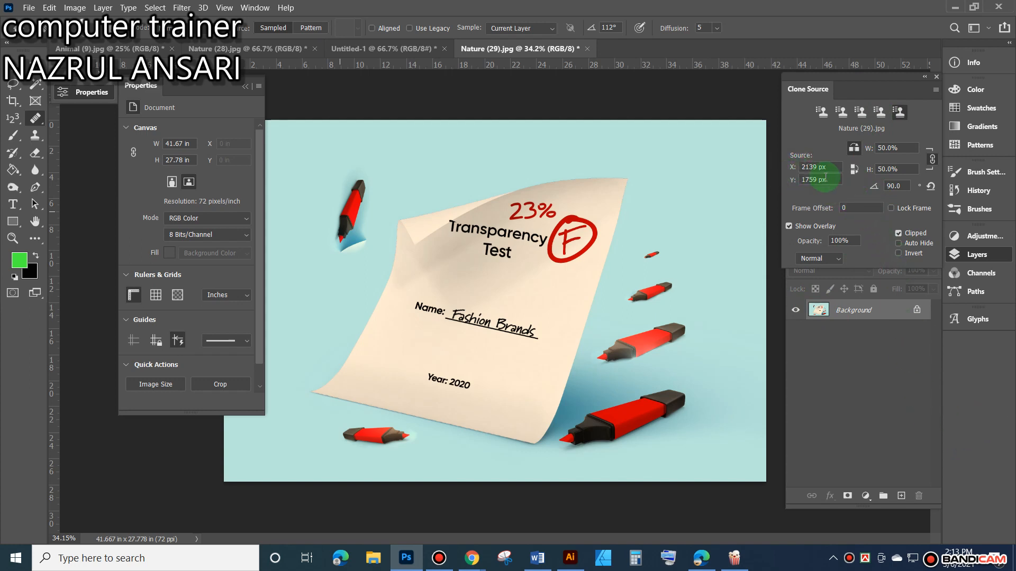
{"action": "left_click", "coordinate": [466, 171]}
{"action": "mouse_move", "coordinate": [466, 171]}
{"action": "left_mouse_down"}
{"action": "mouse_move", "coordinate": [494, 158]}
{"action": "mouse_move", "coordinate": [479, 180]}
{"action": "left_mouse_up"}
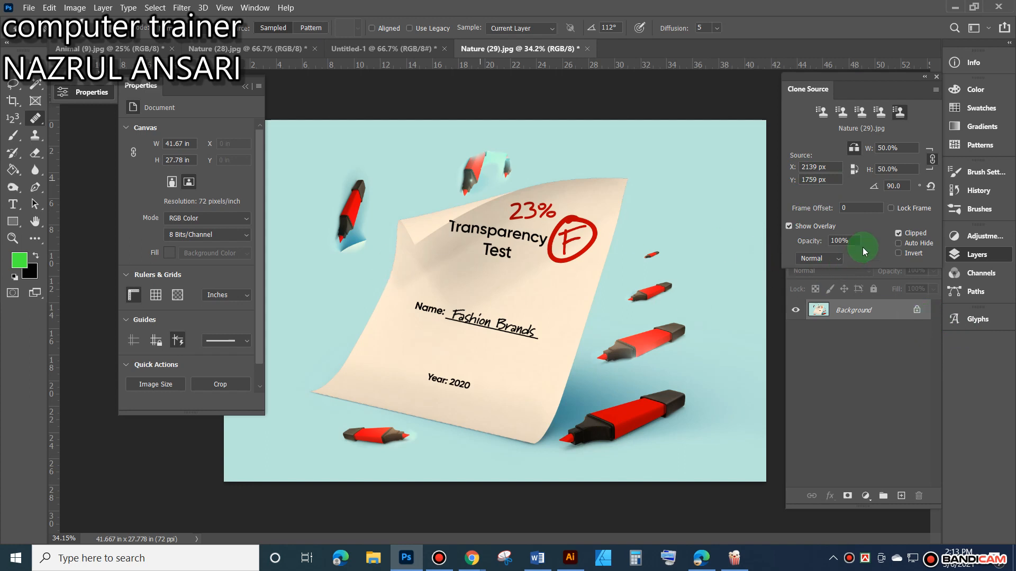
Set the clone overlay opacity to 30% and paint rotated marker copies over the paper's left edge and beside the original marker.
{"action": "left_click_drag", "start_coordinate": [857, 241], "coordinate": [792, 241]}
{"action": "type", "text": "30"}
{"action": "left_click", "coordinate": [403, 298]}
{"action": "mouse_move", "coordinate": [404, 298]}
{"action": "left_mouse_down"}
{"action": "mouse_move", "coordinate": [412, 267]}
{"action": "mouse_move", "coordinate": [401, 310]}
{"action": "left_mouse_up"}
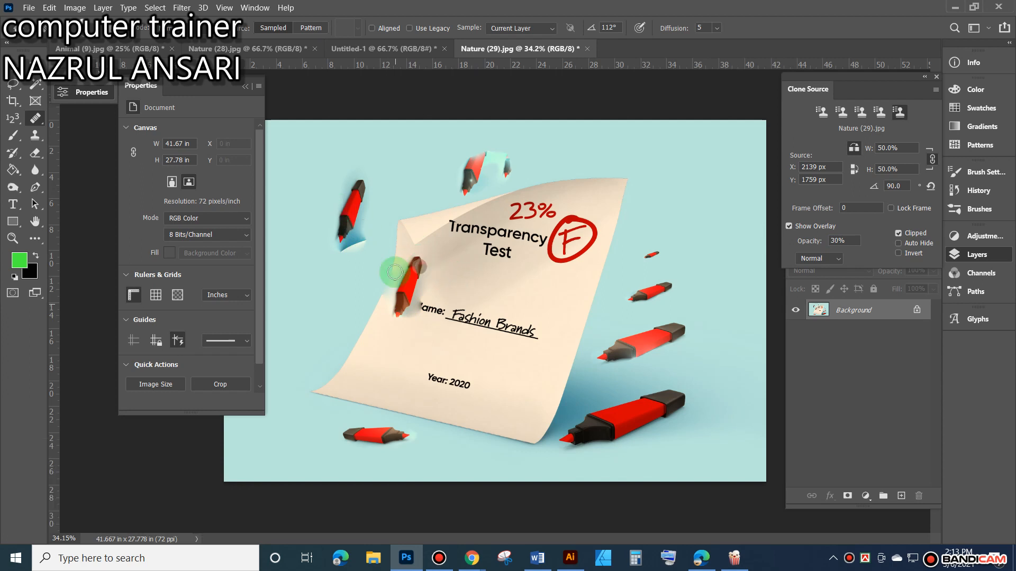
{"action": "left_click", "coordinate": [698, 437]}
{"action": "mouse_move", "coordinate": [699, 436]}
{"action": "left_mouse_down"}
{"action": "mouse_move", "coordinate": [701, 420]}
{"action": "mouse_move", "coordinate": [696, 460]}
{"action": "left_mouse_up"}
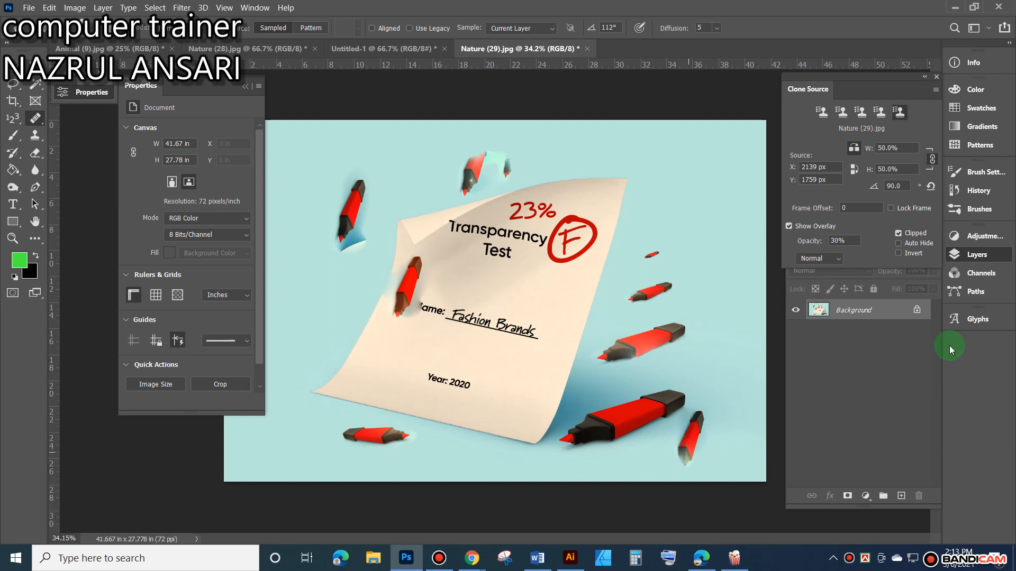
Set the clone source scale to 10% and paint a miniature copy of the scene on the background's upper right.
{"action": "left_click", "coordinate": [902, 169]}
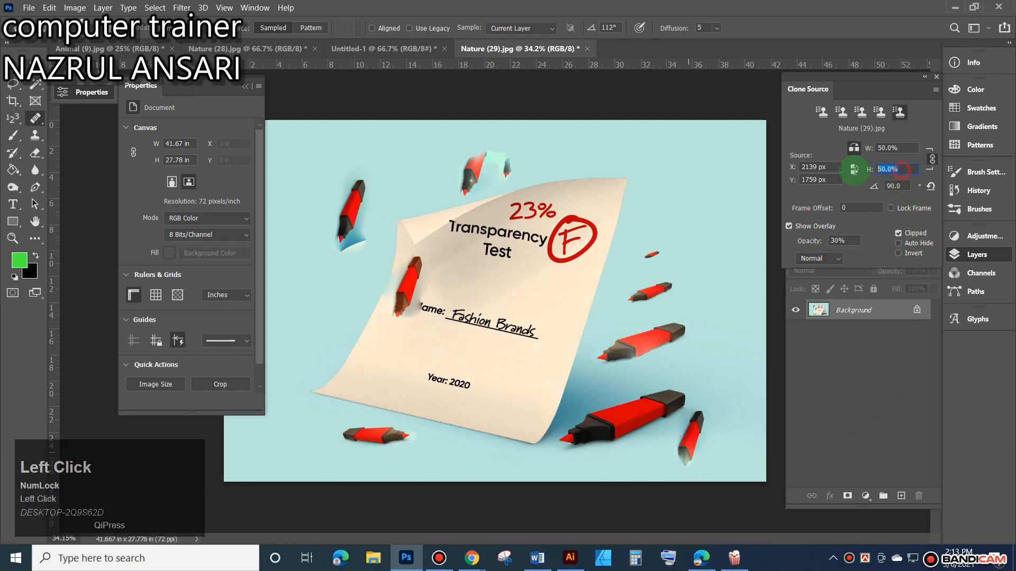
{"action": "type", "text": "10"}
{"action": "key", "text": "Return"}
{"action": "mouse_move", "coordinate": [721, 219]}
{"action": "left_mouse_down"}
{"action": "mouse_move", "coordinate": [724, 256]}
{"action": "mouse_move", "coordinate": [736, 235]}
{"action": "mouse_move", "coordinate": [721, 211]}
{"action": "mouse_move", "coordinate": [742, 254]}
{"action": "mouse_move", "coordinate": [742, 206]}
{"action": "mouse_move", "coordinate": [716, 199]}
{"action": "mouse_move", "coordinate": [732, 218]}
{"action": "left_mouse_up"}
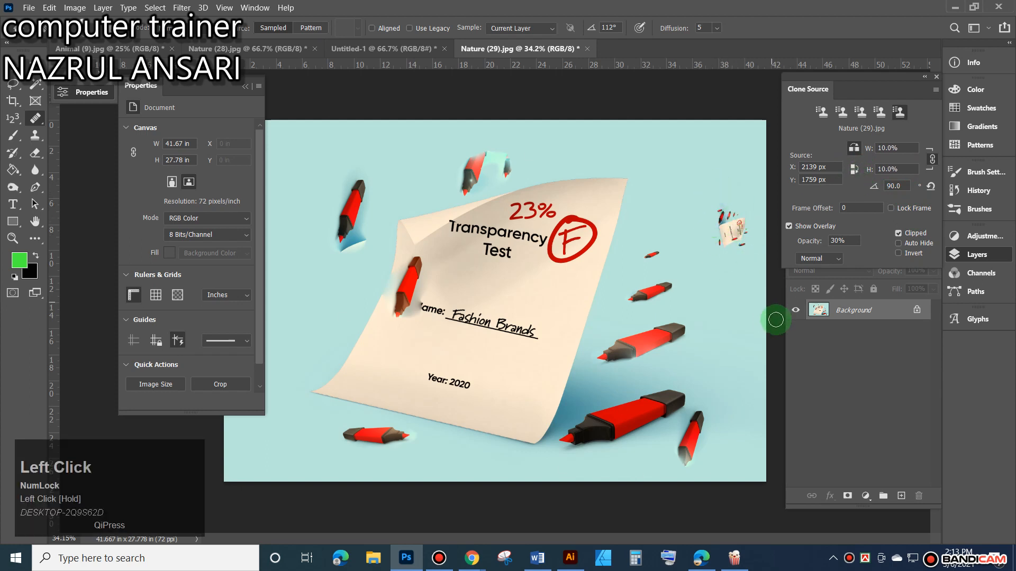
Sample the original marker's red body and paint a second 10% miniature copy below the first one.
{"action": "left_click", "coordinate": [450, 445]}
{"action": "left_click", "coordinate": [619, 419], "text": "alt"}
{"action": "mouse_move", "coordinate": [722, 342]}
{"action": "left_mouse_down"}
{"action": "mouse_move", "coordinate": [727, 381]}
{"action": "mouse_move", "coordinate": [728, 315]}
{"action": "mouse_move", "coordinate": [706, 328]}
{"action": "mouse_move", "coordinate": [743, 311]}
{"action": "mouse_move", "coordinate": [731, 353]}
{"action": "mouse_move", "coordinate": [738, 383]}
{"action": "mouse_move", "coordinate": [716, 391]}
{"action": "mouse_move", "coordinate": [736, 346]}
{"action": "left_mouse_up"}
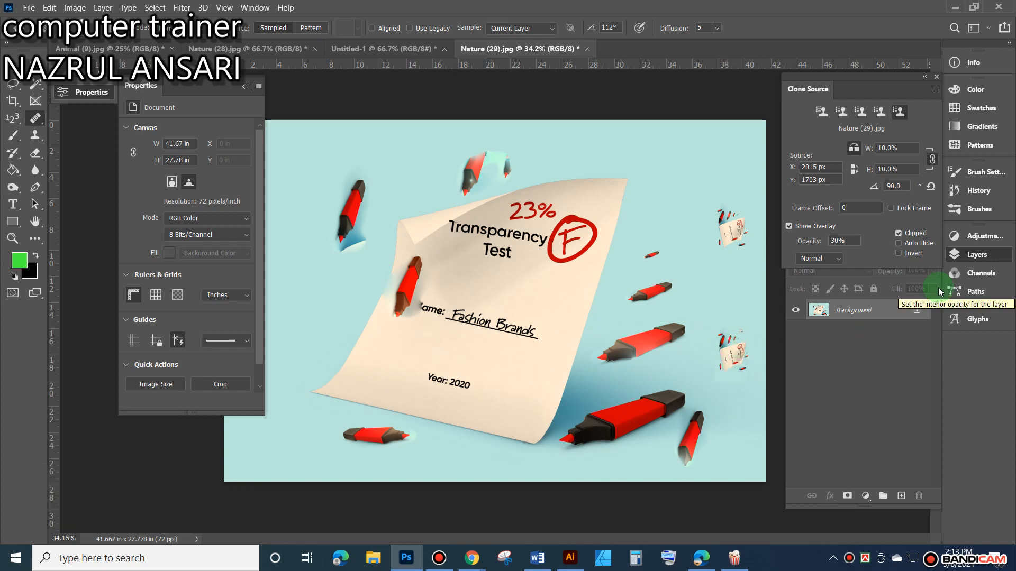
Undo the miniature copies and the marker copies at the paper's left edge and beside the original, and set the clone source scale to 50%.
{"action": "left_click_drag", "start_coordinate": [888, 164], "coordinate": [1012, 407]}
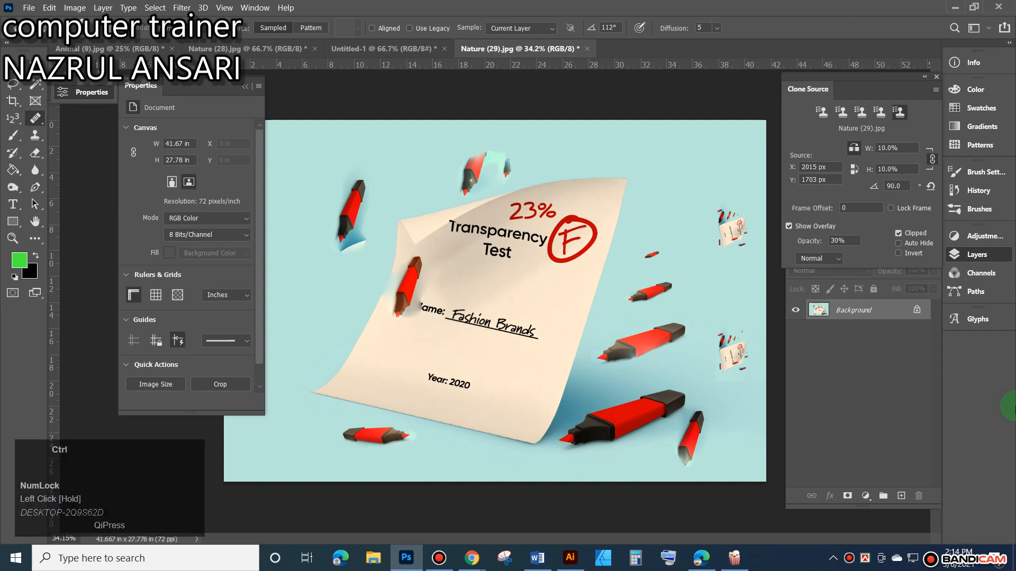
{"action": "key", "text": "ctrl+z"}
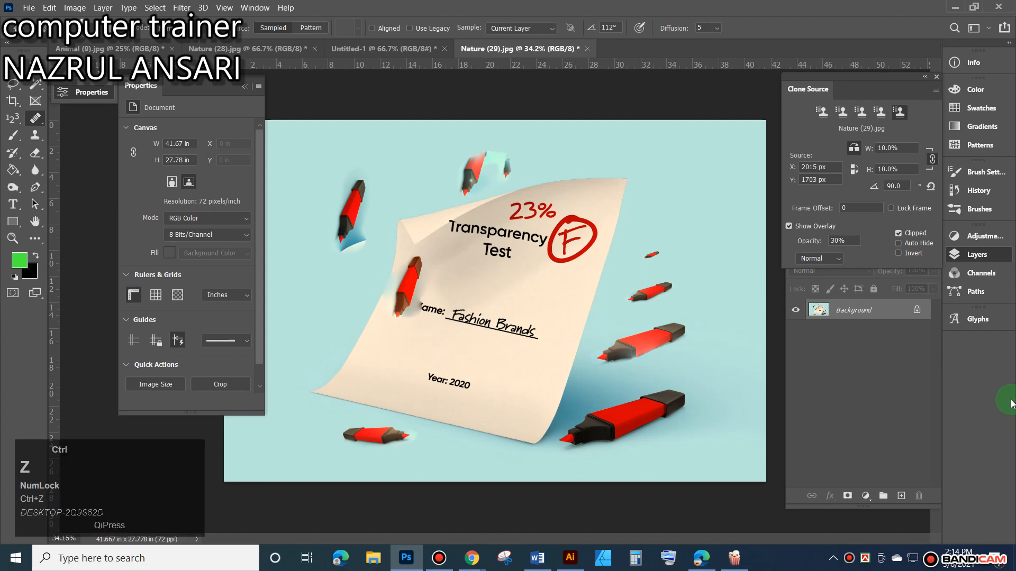
{"action": "left_click_drag", "start_coordinate": [900, 150], "coordinate": [819, 161]}
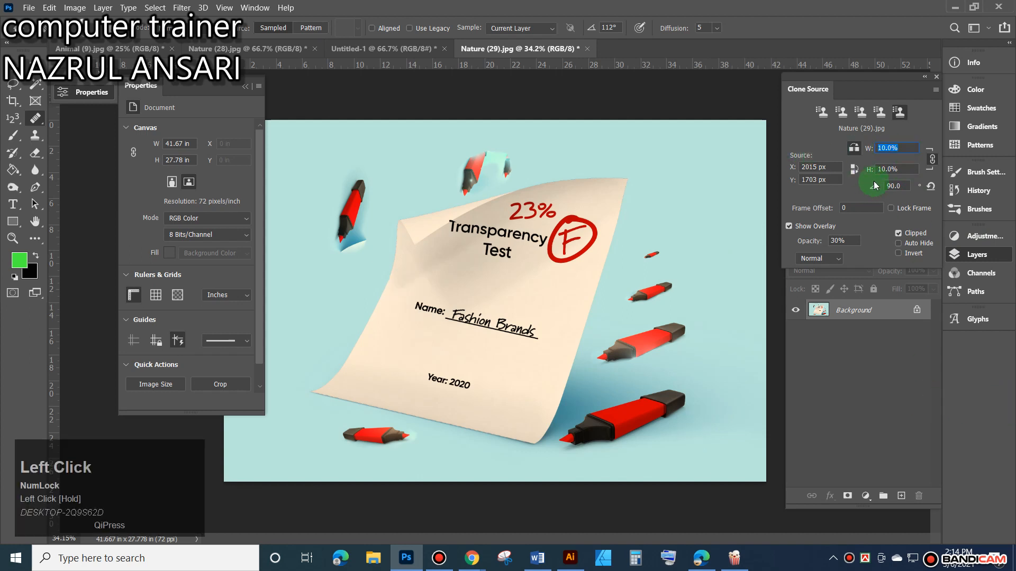
{"action": "type", "text": "50"}
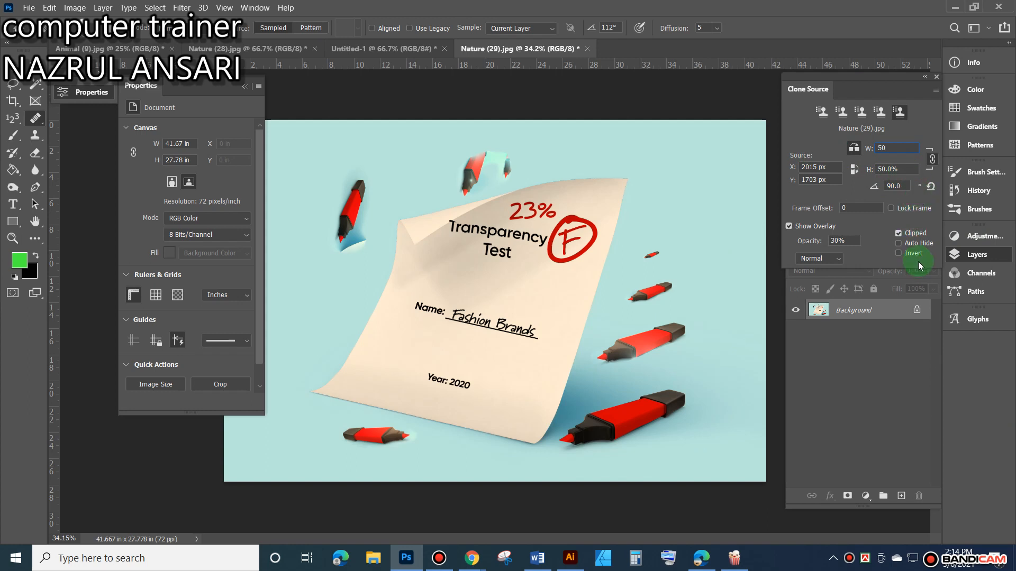
Set the clone overlay opacity to 10% and paint a marker copy at the paper's upper right corner.
{"action": "left_click", "coordinate": [849, 240]}
{"action": "type", "text": "10"}
{"action": "mouse_move", "coordinate": [635, 212]}
{"action": "left_mouse_down"}
{"action": "mouse_move", "coordinate": [651, 210]}
{"action": "mouse_move", "coordinate": [643, 177]}
{"action": "mouse_move", "coordinate": [664, 204]}
{"action": "left_mouse_up"}
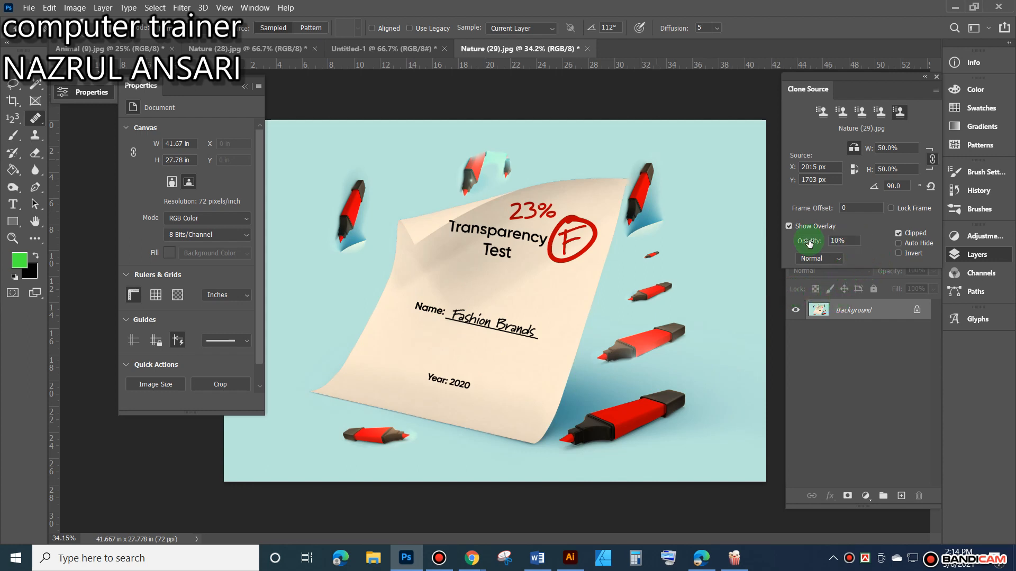
Sample the original marker near its tip and paint a rotated 50% copy on the background just right of it.
{"action": "key", "text": "alt"}
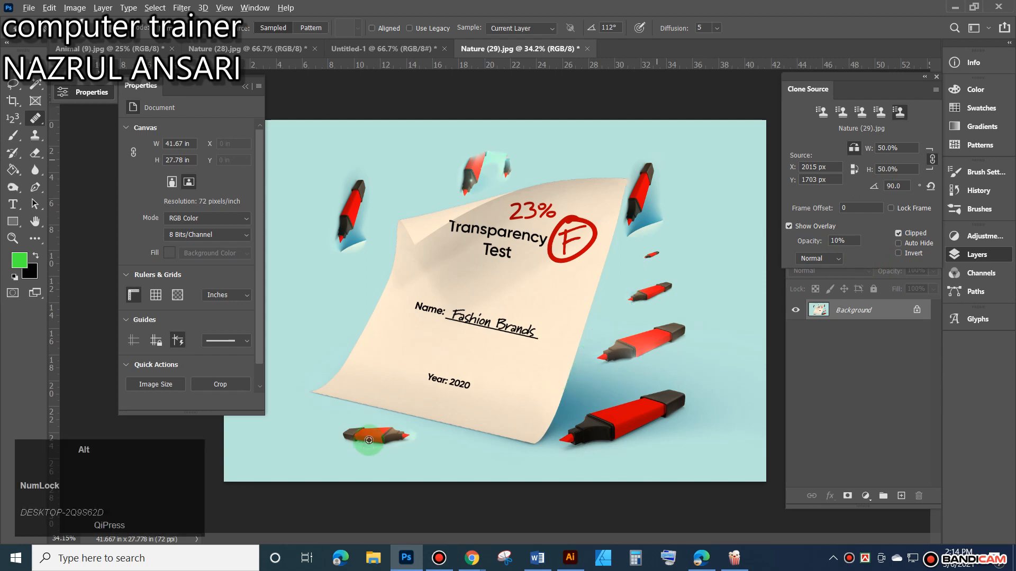
{"action": "left_click", "coordinate": [591, 432], "text": "alt"}
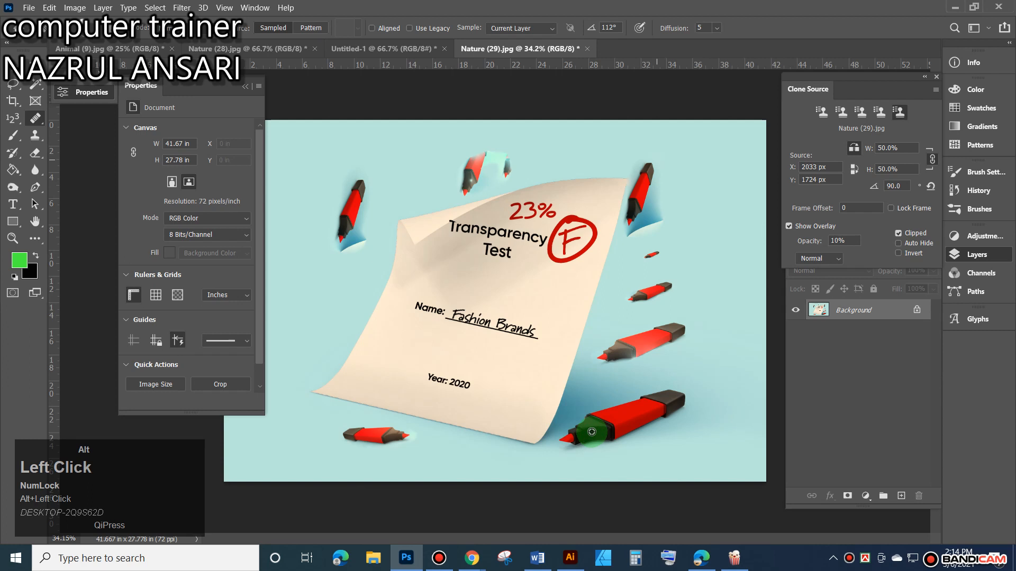
{"action": "mouse_move", "coordinate": [698, 419]}
{"action": "left_mouse_down"}
{"action": "mouse_move", "coordinate": [680, 447]}
{"action": "mouse_move", "coordinate": [715, 402]}
{"action": "mouse_move", "coordinate": [705, 422]}
{"action": "mouse_move", "coordinate": [699, 407]}
{"action": "mouse_move", "coordinate": [688, 426]}
{"action": "mouse_move", "coordinate": [706, 385]}
{"action": "mouse_move", "coordinate": [708, 548]}
{"action": "left_mouse_up"}
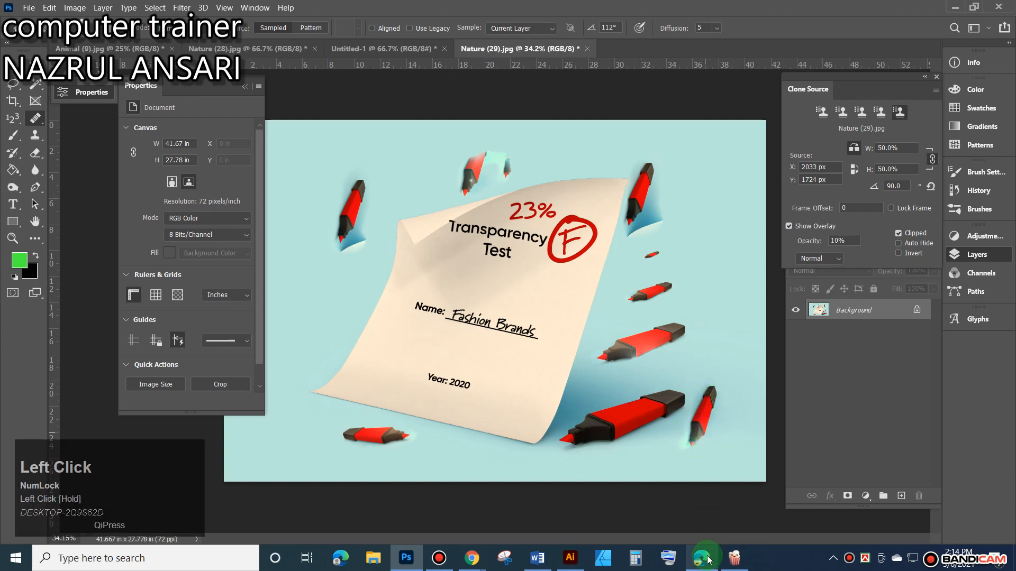
Add a new layer and paint rotated marker copies on it over the paper, below and beside the circled F.
{"action": "left_click", "coordinate": [728, 452], "text": "ctrl"}
{"action": "left_click", "coordinate": [730, 450], "text": "ctrl"}
{"action": "left_click_drag", "start_coordinate": [666, 385], "coordinate": [662, 415]}
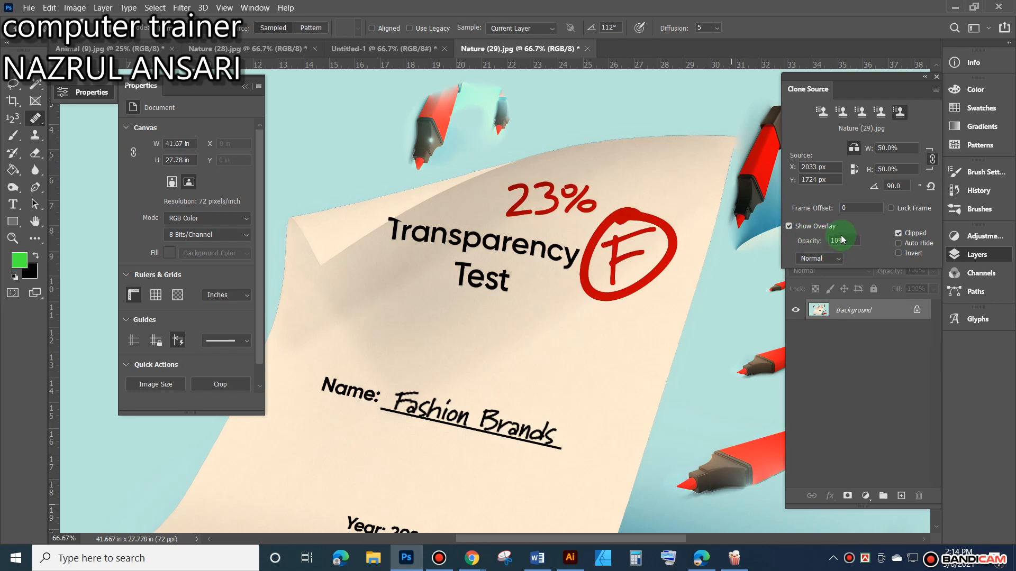
{"action": "left_click", "coordinate": [853, 241]}
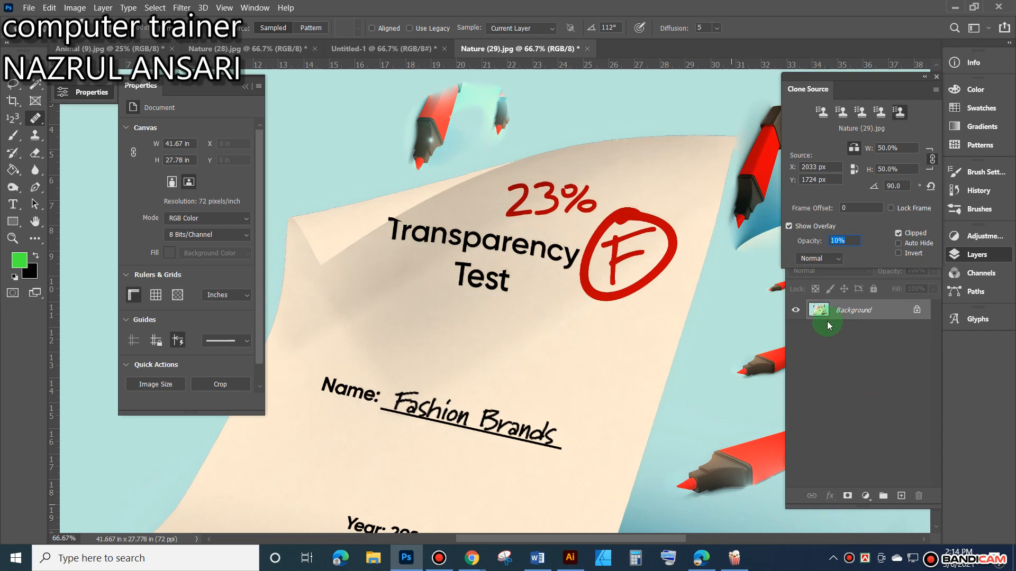
{"action": "left_click", "coordinate": [902, 496]}
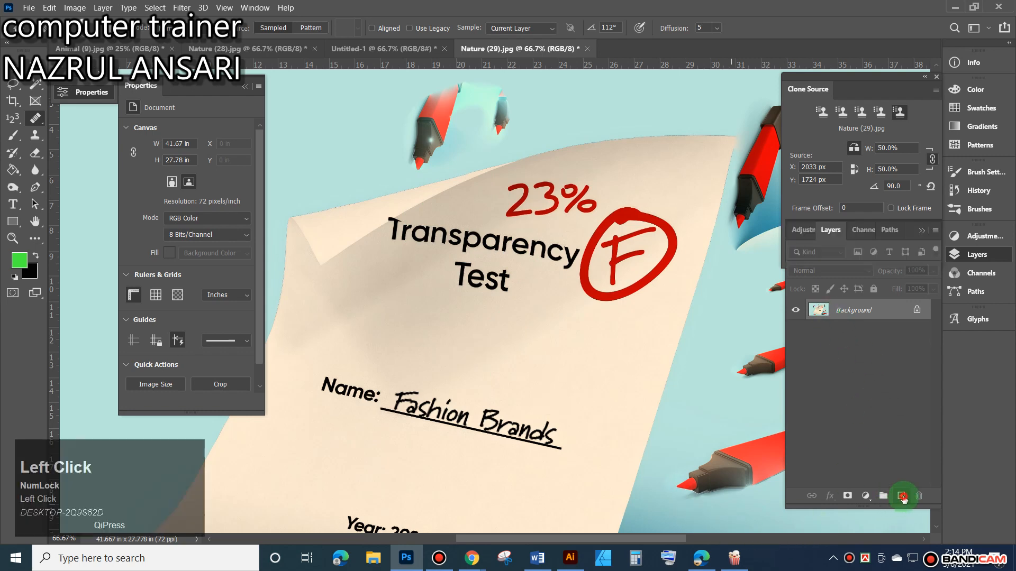
{"action": "mouse_move", "coordinate": [547, 371]}
{"action": "left_mouse_down"}
{"action": "mouse_move", "coordinate": [567, 351]}
{"action": "mouse_move", "coordinate": [564, 292]}
{"action": "mouse_move", "coordinate": [585, 300]}
{"action": "mouse_move", "coordinate": [588, 276]}
{"action": "mouse_move", "coordinate": [570, 335]}
{"action": "left_mouse_up"}
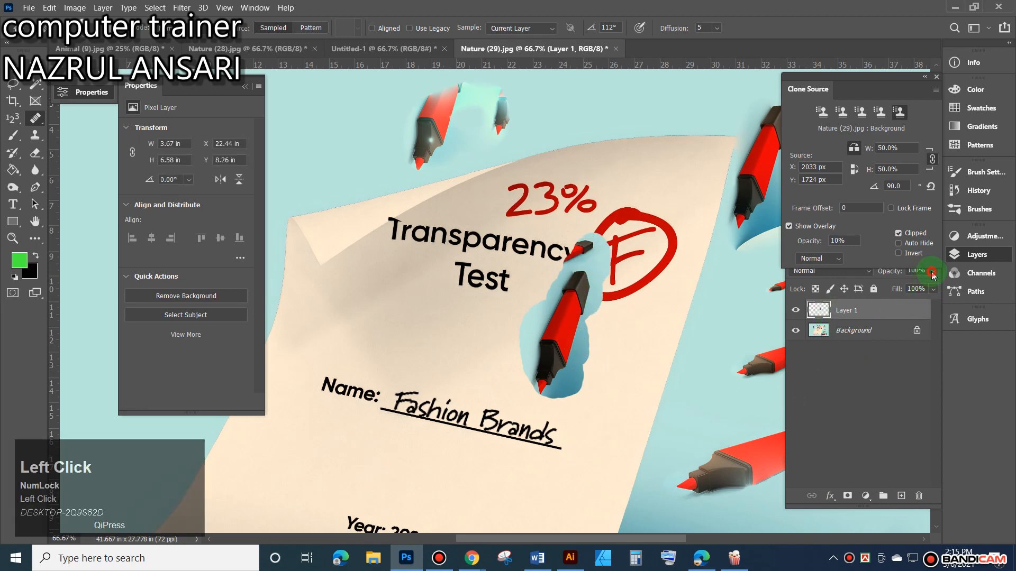
Move the Layers panel into view, select Layer 1 and set its opacity to 58%.
{"action": "left_click_drag", "start_coordinate": [906, 222], "coordinate": [906, 271]}
{"action": "left_click", "coordinate": [841, 358]}
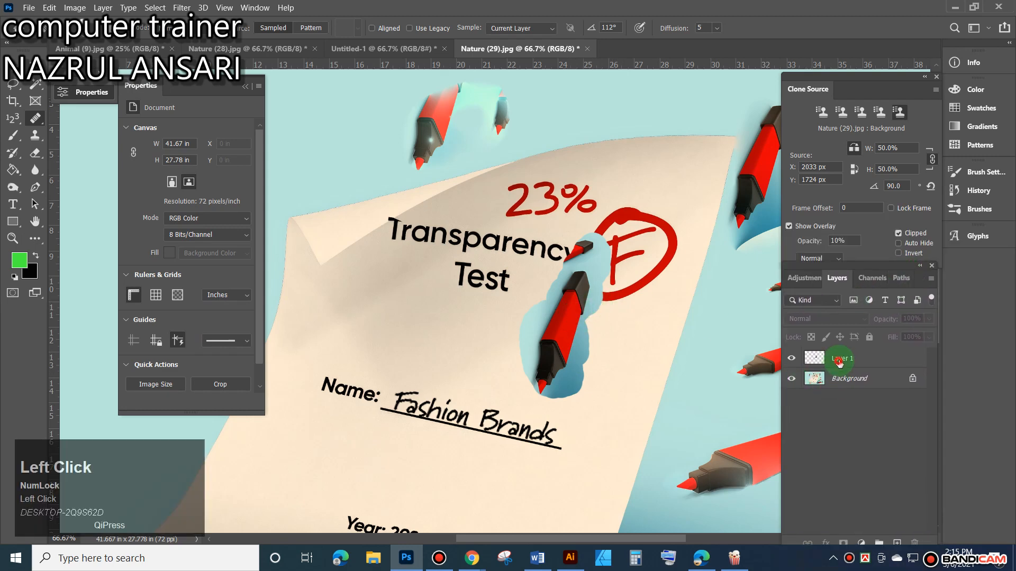
{"action": "left_click", "coordinate": [927, 320]}
{"action": "left_click", "coordinate": [930, 323]}
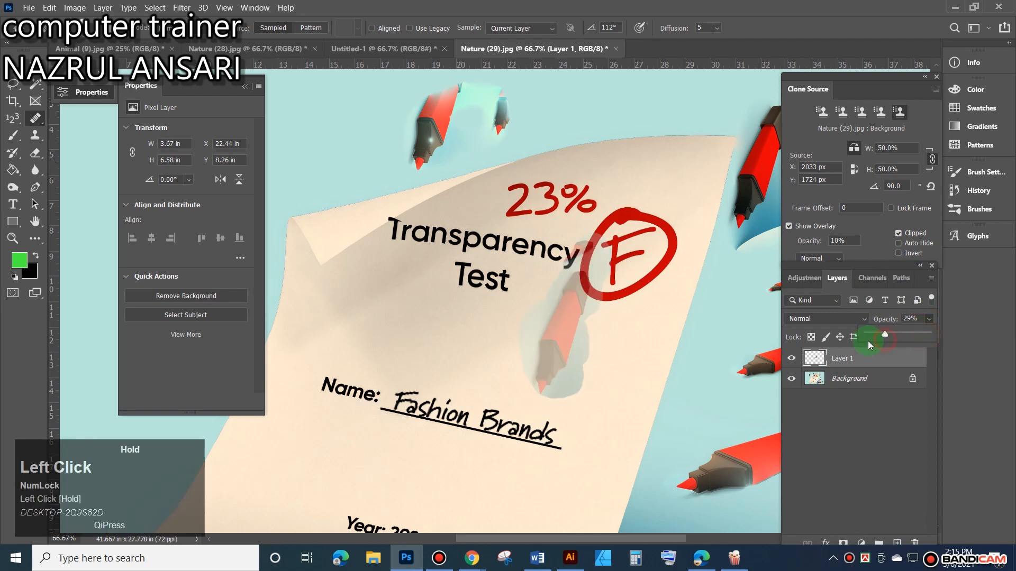
{"action": "mouse_move", "coordinate": [884, 335]}
{"action": "left_mouse_down"}
{"action": "mouse_move", "coordinate": [869, 332]}
{"action": "mouse_move", "coordinate": [902, 334]}
{"action": "left_mouse_up"}
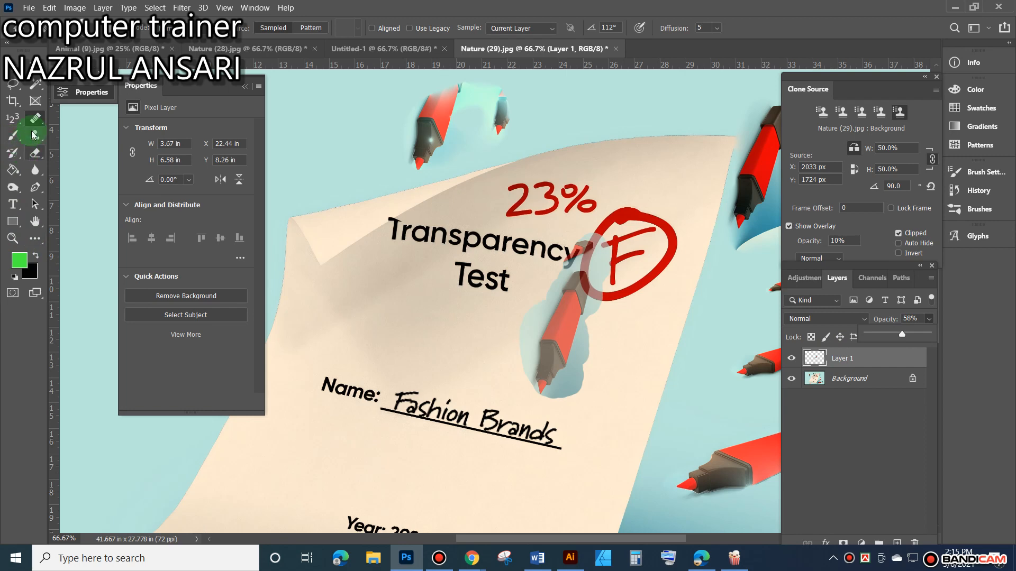
Remove the blue background areas around the marker on Layer 1 with Magic Wand selections, and deselect.
{"action": "left_click", "coordinate": [35, 83]}
{"action": "left_click", "coordinate": [540, 321]}
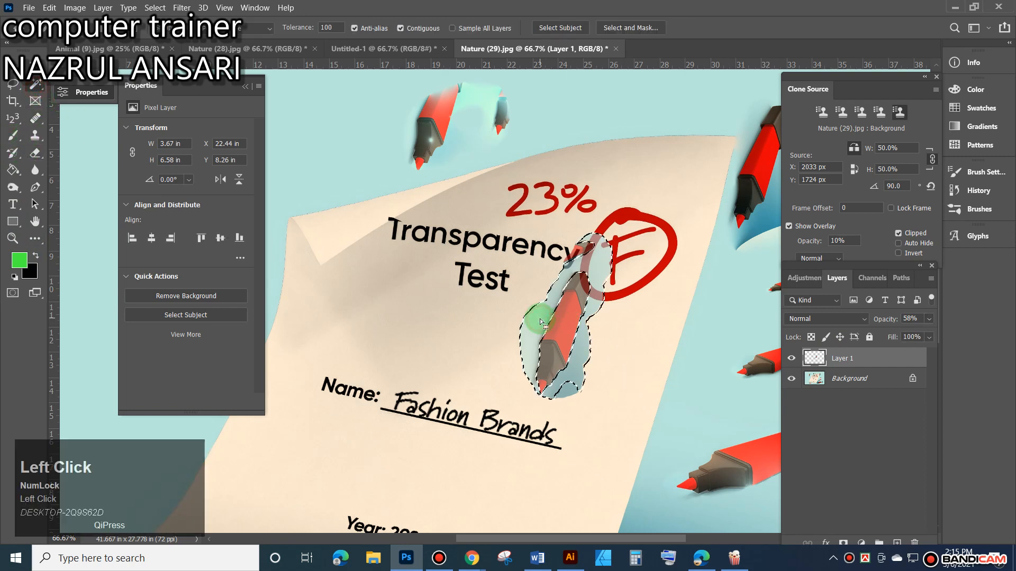
{"action": "key", "text": "Delete"}
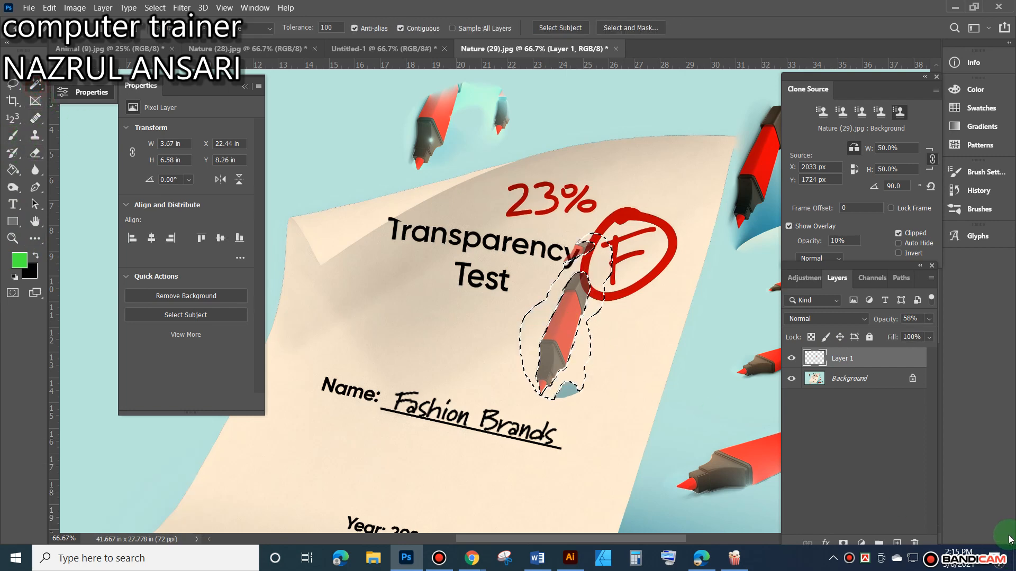
{"action": "key", "text": "ctrl+d"}
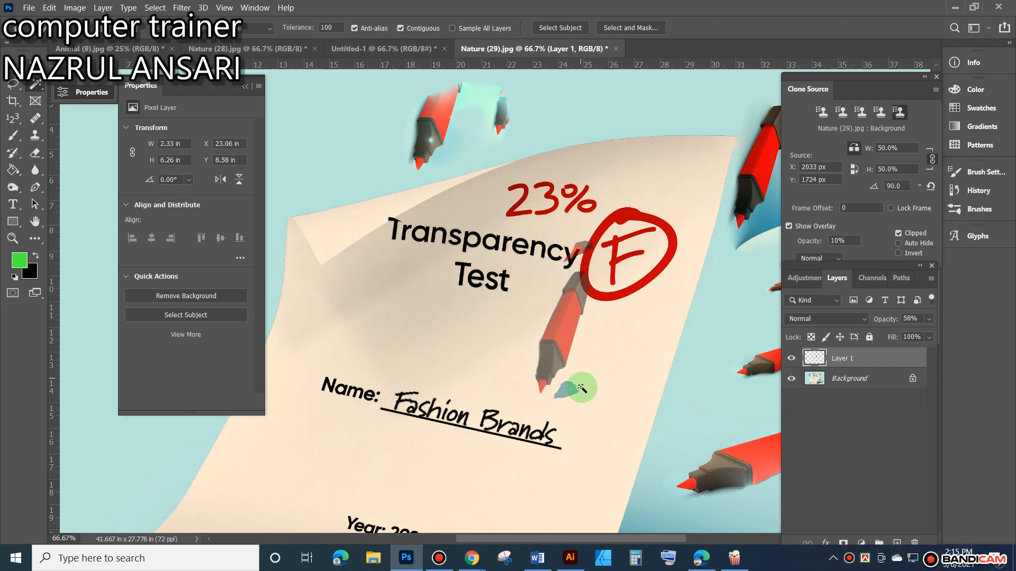
{"action": "left_click", "coordinate": [580, 381]}
{"action": "left_click", "coordinate": [915, 543]}
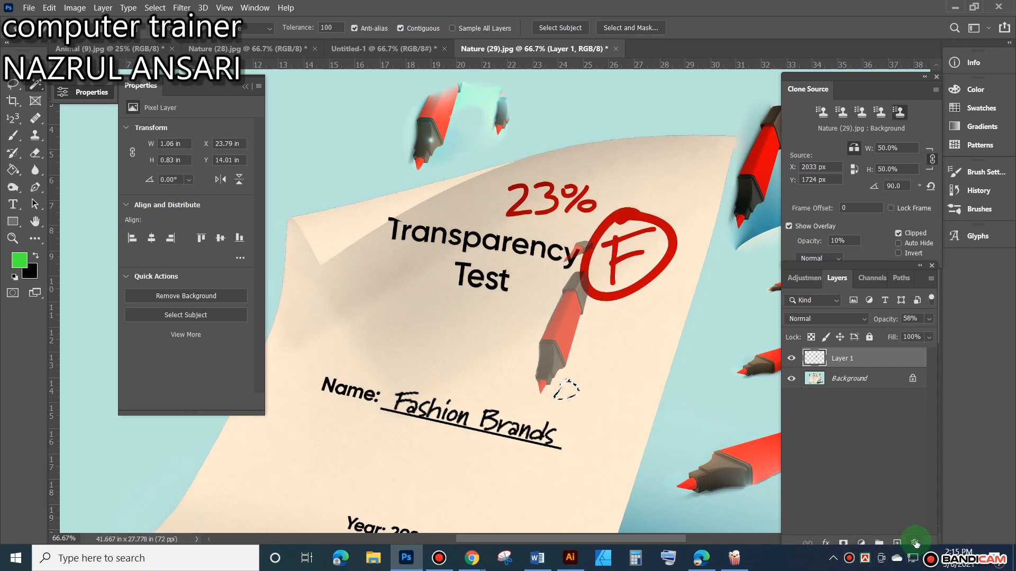
{"action": "key", "text": "ctrl"}
{"action": "key", "text": "ctrl+d"}
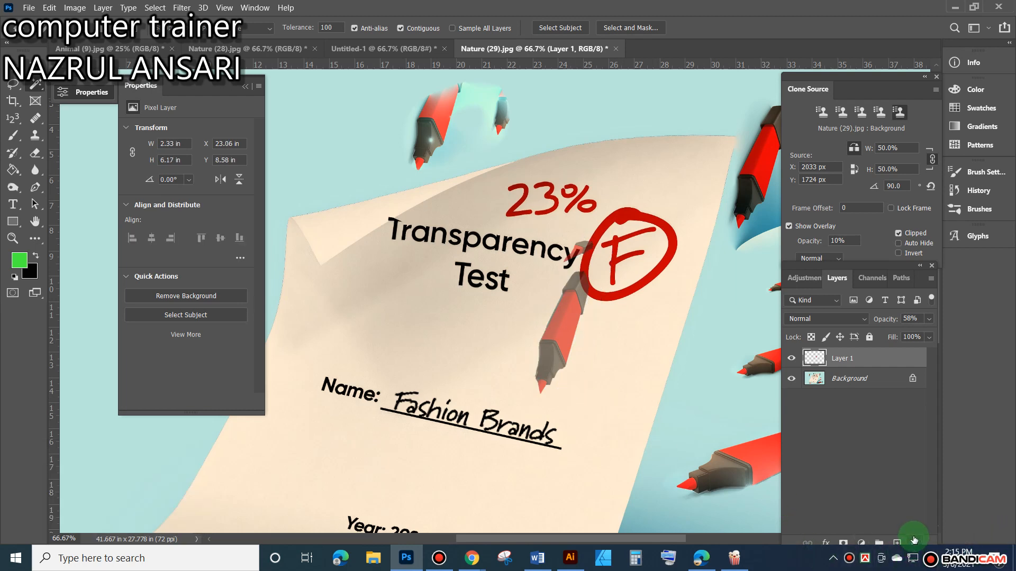
Rotate the Layer 1 marker by about -102 degrees and place it between the title and the Name line.
{"action": "left_click", "coordinate": [14, 57]}
{"action": "left_click_drag", "start_coordinate": [613, 351], "coordinate": [282, 325]}
{"action": "left_click_drag", "start_coordinate": [437, 354], "coordinate": [541, 349]}
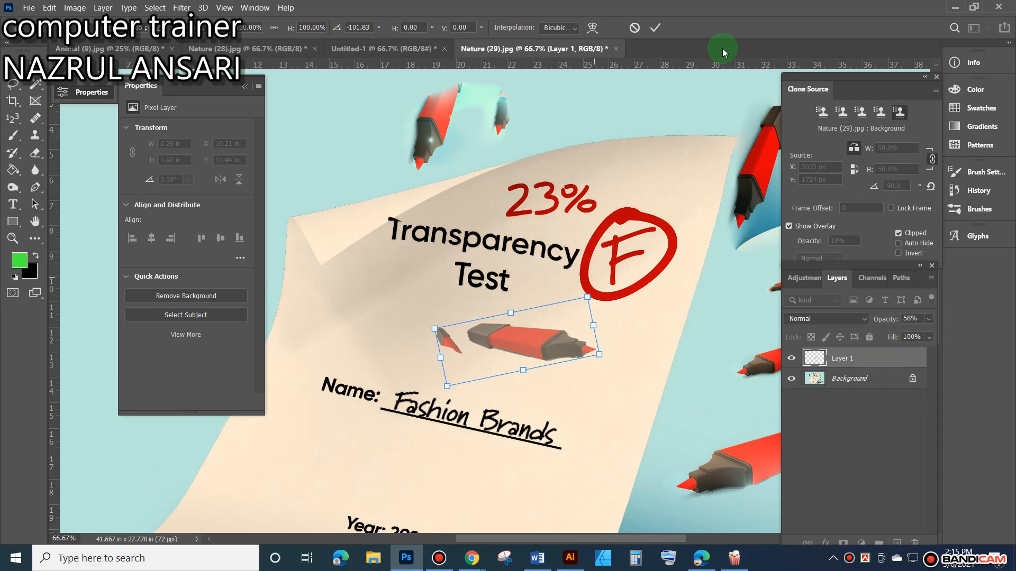
{"action": "left_click", "coordinate": [661, 28]}
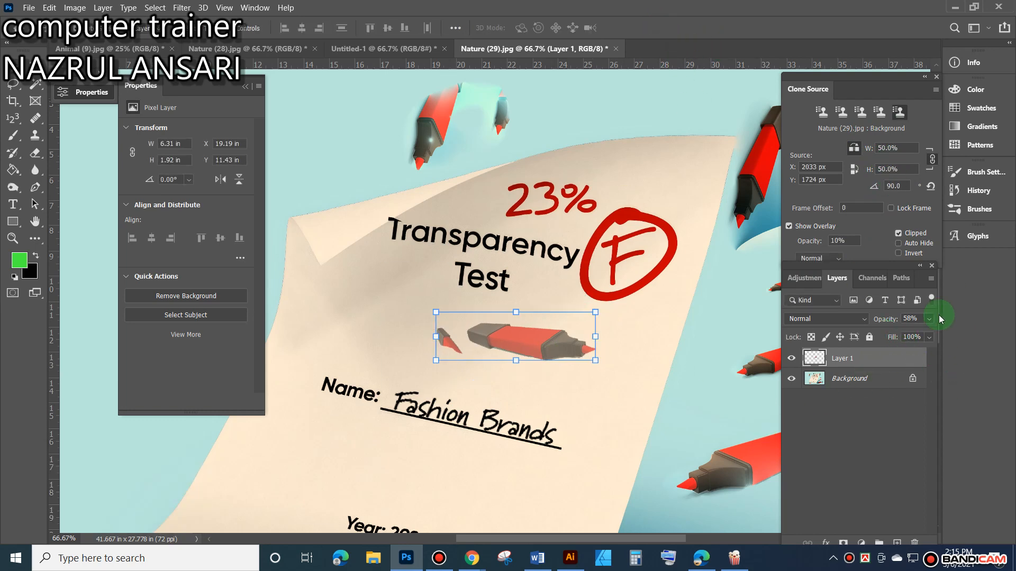
Set Layer 1's opacity to 14% and erase the small stray marker fragment beside the faded marker.
{"action": "mouse_move", "coordinate": [928, 319]}
{"action": "left_mouse_down"}
{"action": "mouse_move", "coordinate": [925, 337]}
{"action": "mouse_move", "coordinate": [865, 337]}
{"action": "mouse_move", "coordinate": [876, 336]}
{"action": "left_mouse_up"}
{"action": "left_click", "coordinate": [494, 363]}
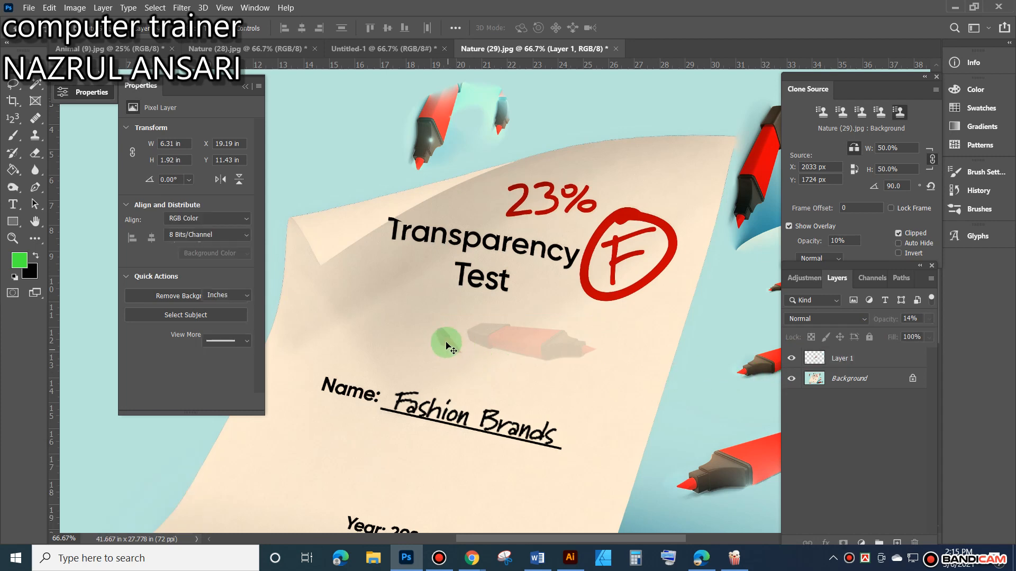
{"action": "left_click", "coordinate": [34, 153]}
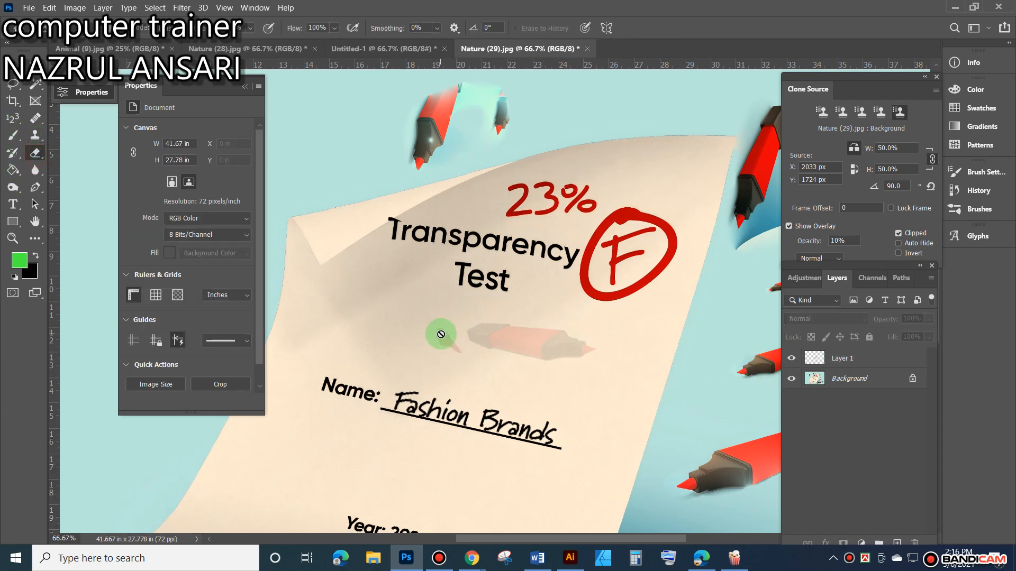
{"action": "left_click", "coordinate": [835, 359]}
{"action": "mouse_move", "coordinate": [448, 337]}
{"action": "left_mouse_down"}
{"action": "mouse_move", "coordinate": [435, 340]}
{"action": "mouse_move", "coordinate": [462, 356]}
{"action": "mouse_move", "coordinate": [524, 365]}
{"action": "left_mouse_up"}
Reposition the faded marker across the paper and leave it just above the Name line.
{"action": "key", "text": "v"}
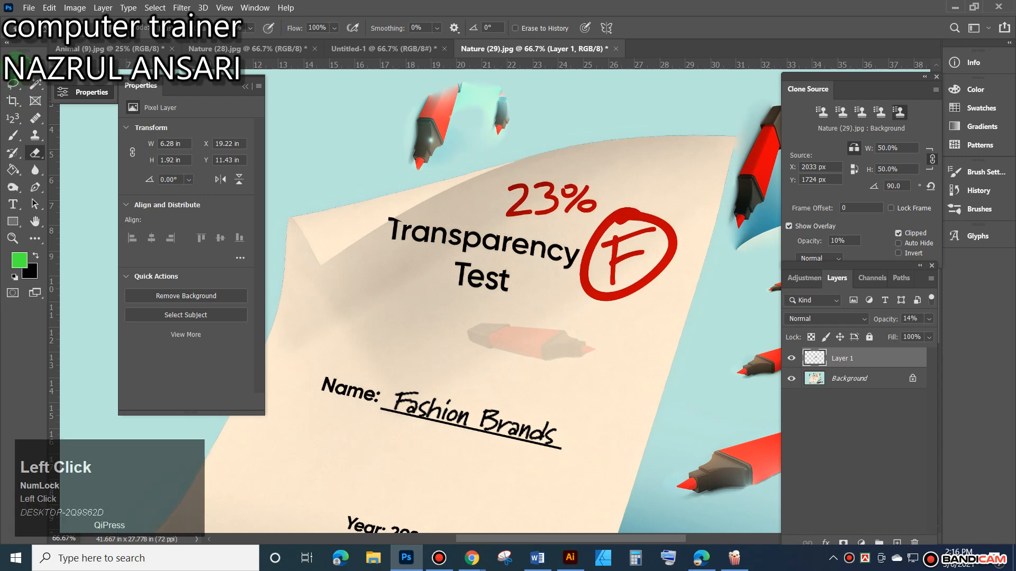
{"action": "mouse_move", "coordinate": [555, 332]}
{"action": "left_mouse_down"}
{"action": "mouse_move", "coordinate": [529, 335]}
{"action": "mouse_move", "coordinate": [634, 258]}
{"action": "mouse_move", "coordinate": [633, 217]}
{"action": "mouse_move", "coordinate": [501, 177]}
{"action": "mouse_move", "coordinate": [342, 147]}
{"action": "mouse_move", "coordinate": [360, 262]}
{"action": "mouse_move", "coordinate": [374, 226]}
{"action": "mouse_move", "coordinate": [431, 253]}
{"action": "left_mouse_up"}
{"action": "left_click_drag", "start_coordinate": [442, 197], "coordinate": [401, 179]}
{"action": "left_click_drag", "start_coordinate": [391, 219], "coordinate": [394, 202]}
{"action": "left_click_drag", "start_coordinate": [408, 149], "coordinate": [341, 182]}
{"action": "mouse_move", "coordinate": [358, 246]}
{"action": "left_mouse_down"}
{"action": "mouse_move", "coordinate": [345, 234]}
{"action": "mouse_move", "coordinate": [356, 218]}
{"action": "mouse_move", "coordinate": [355, 227]}
{"action": "left_mouse_up"}
{"action": "left_click_drag", "start_coordinate": [376, 172], "coordinate": [363, 191]}
{"action": "left_click_drag", "start_coordinate": [323, 222], "coordinate": [327, 219]}
{"action": "left_click", "coordinate": [655, 27]}
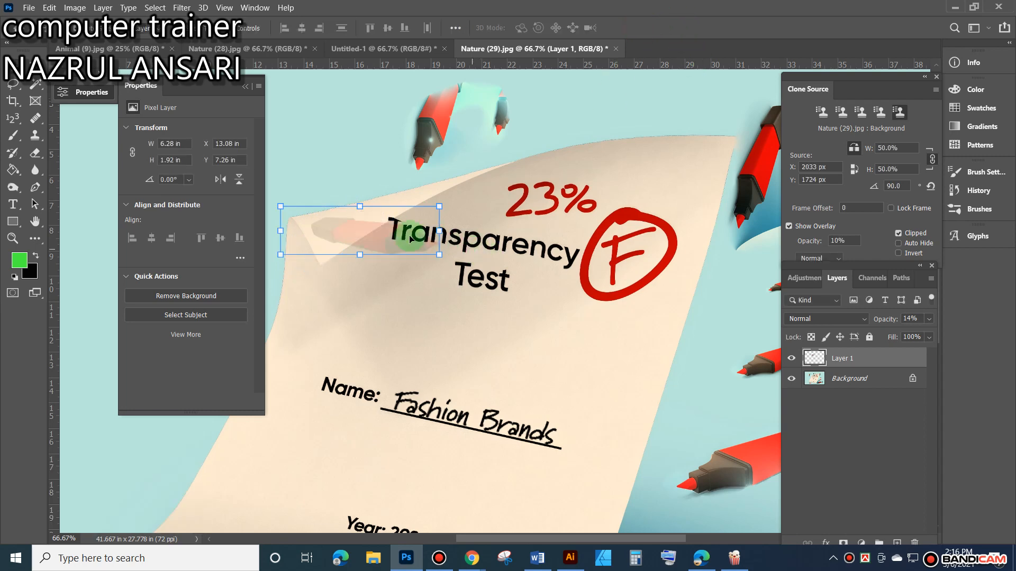
{"action": "left_click_drag", "start_coordinate": [431, 226], "coordinate": [443, 235]}
{"action": "left_click_drag", "start_coordinate": [428, 357], "coordinate": [418, 337]}
Convert Layer 1 to a smart object and move the marker right, to below the word Test.
{"action": "right_click", "coordinate": [841, 359]}
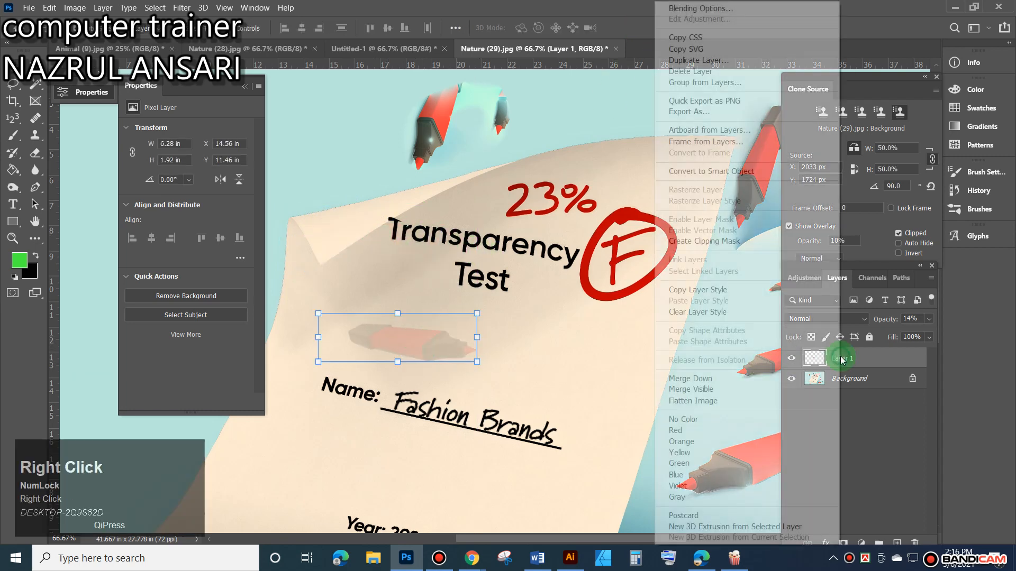
{"action": "left_click", "coordinate": [743, 171]}
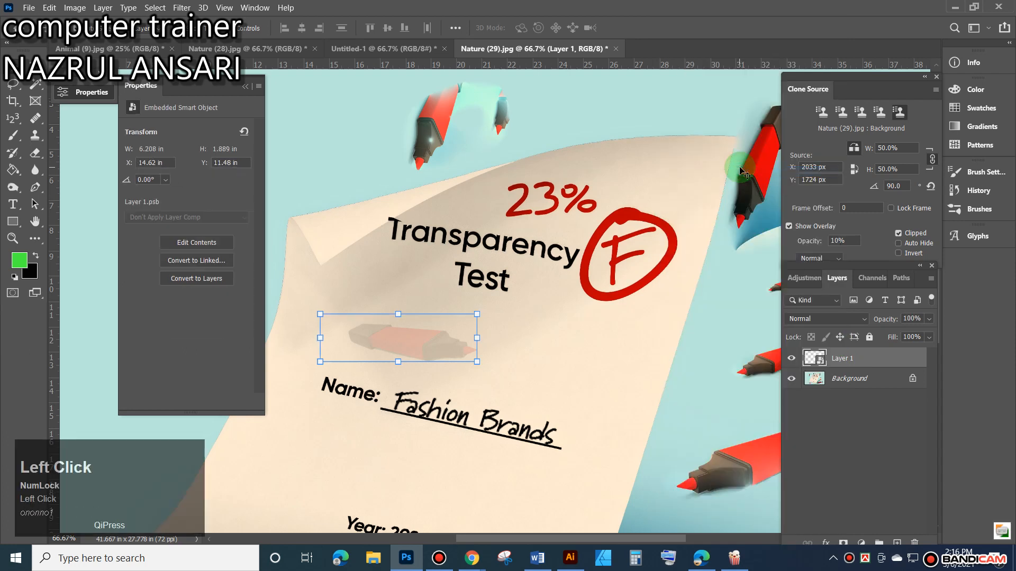
{"action": "left_click", "coordinate": [555, 380]}
{"action": "left_click_drag", "start_coordinate": [422, 345], "coordinate": [521, 340]}
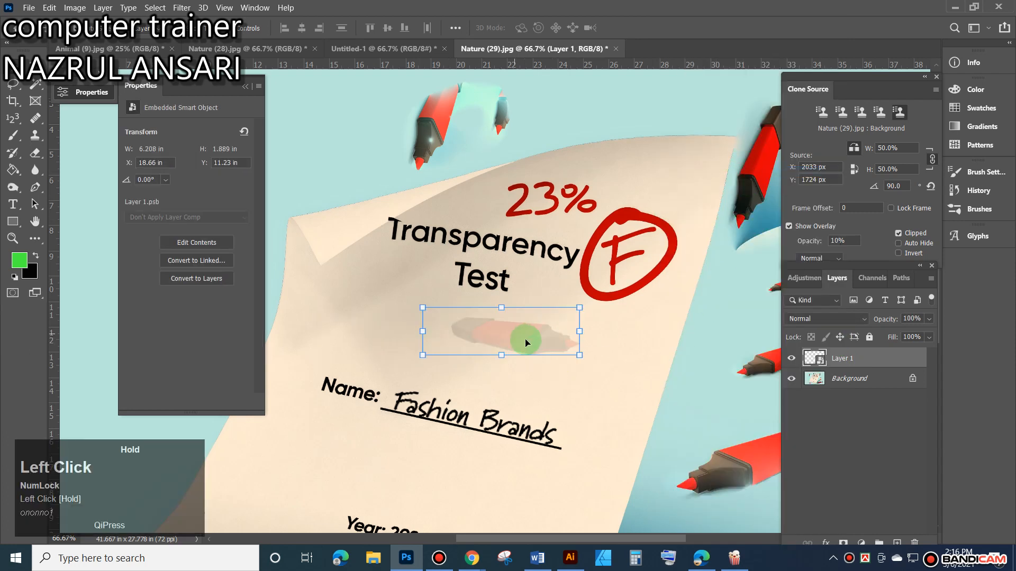
Scale the marker smart object down to about 16.66% and apply the transform.
{"action": "left_click_drag", "start_coordinate": [578, 356], "coordinate": [451, 318]}
{"action": "left_click", "coordinate": [635, 28]}
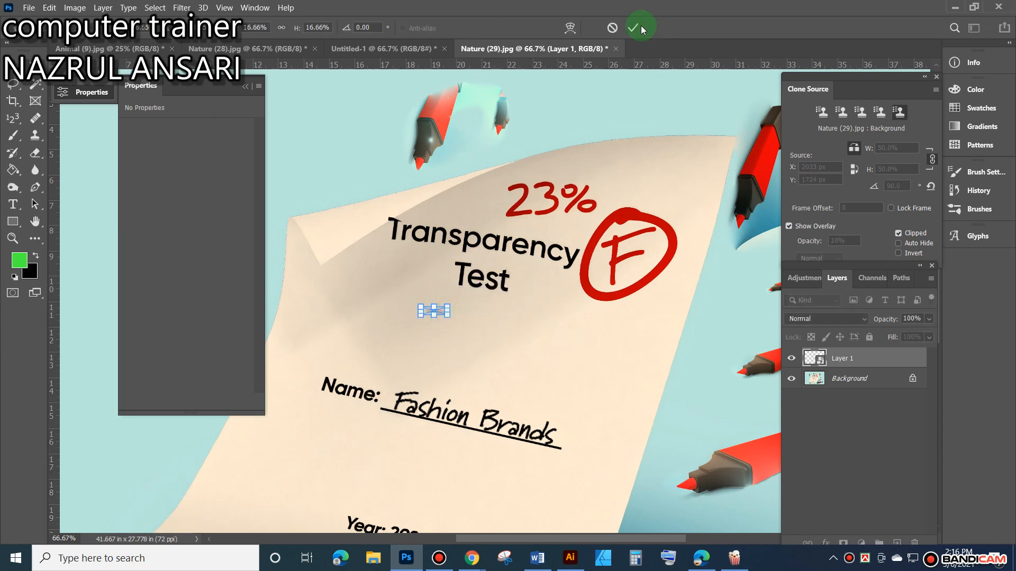
{"action": "left_click", "coordinate": [608, 345]}
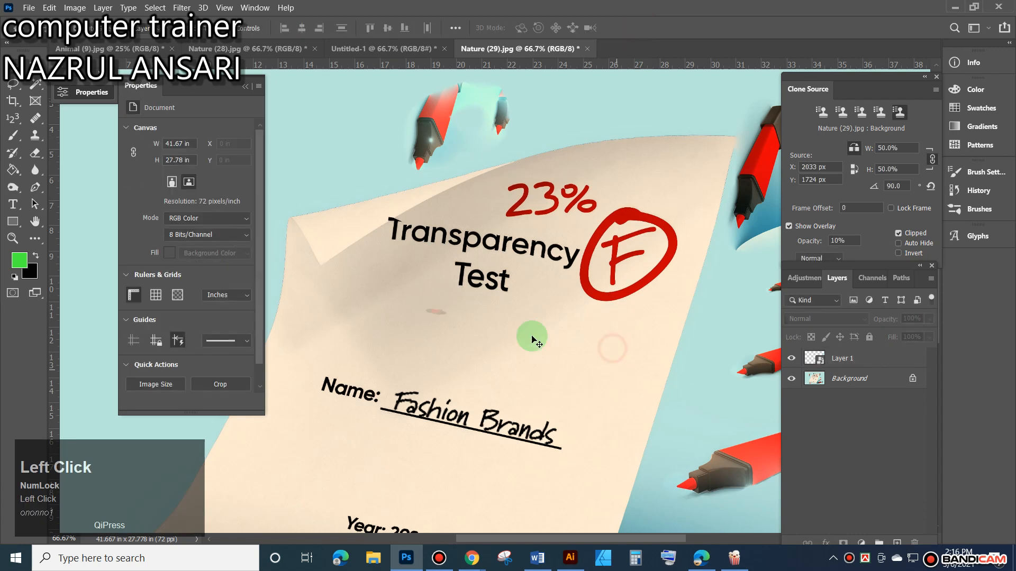
Enlarge the marker smart object to about 213.5% and place it between the title and the Name line.
{"action": "left_click", "coordinate": [445, 323]}
{"action": "left_click_drag", "start_coordinate": [449, 317], "coordinate": [655, 456]}
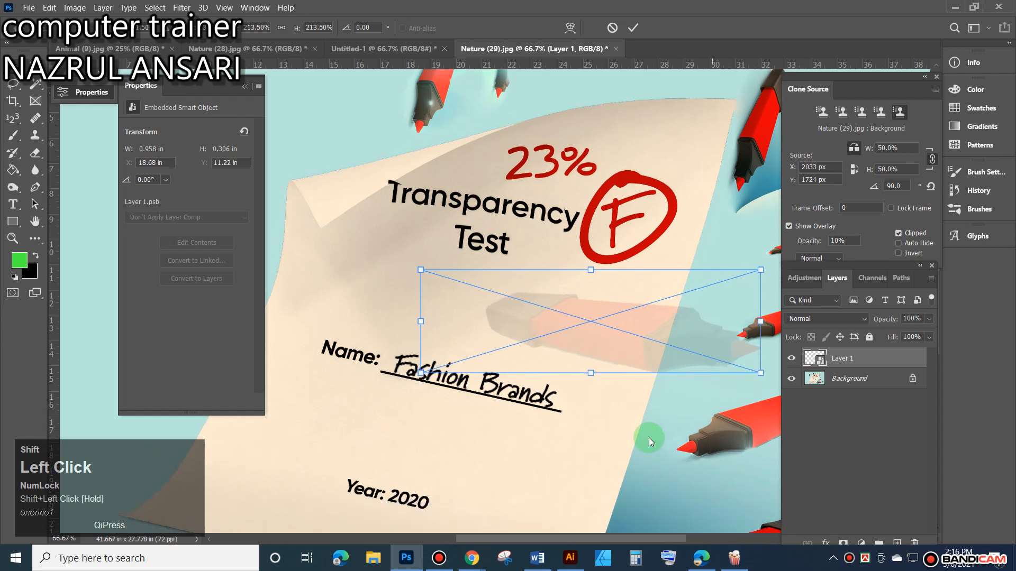
{"action": "left_click_drag", "start_coordinate": [620, 337], "coordinate": [472, 292]}
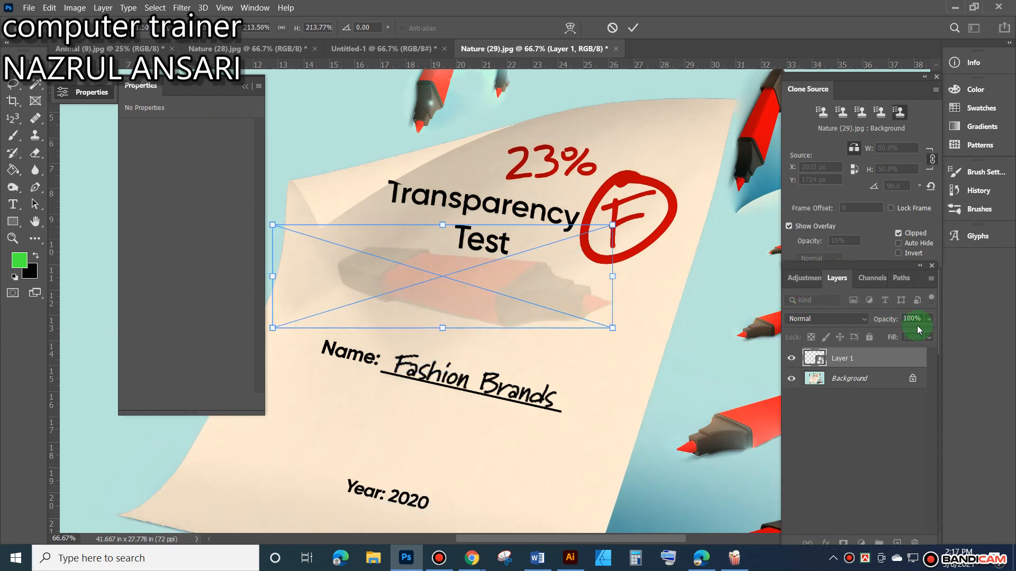
{"action": "left_click", "coordinate": [582, 376]}
{"action": "left_click", "coordinate": [632, 29]}
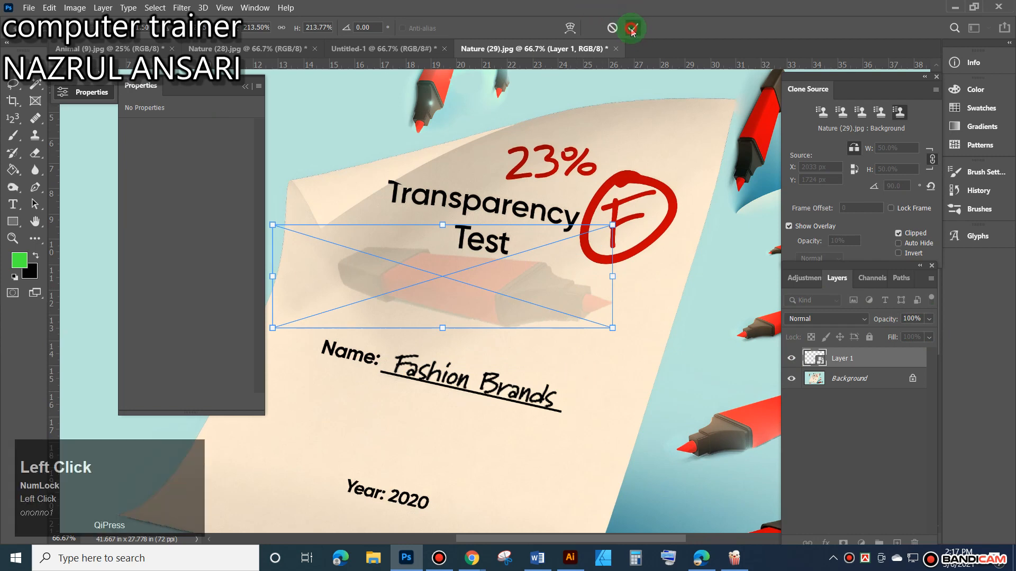
{"action": "left_click_drag", "start_coordinate": [532, 303], "coordinate": [549, 327]}
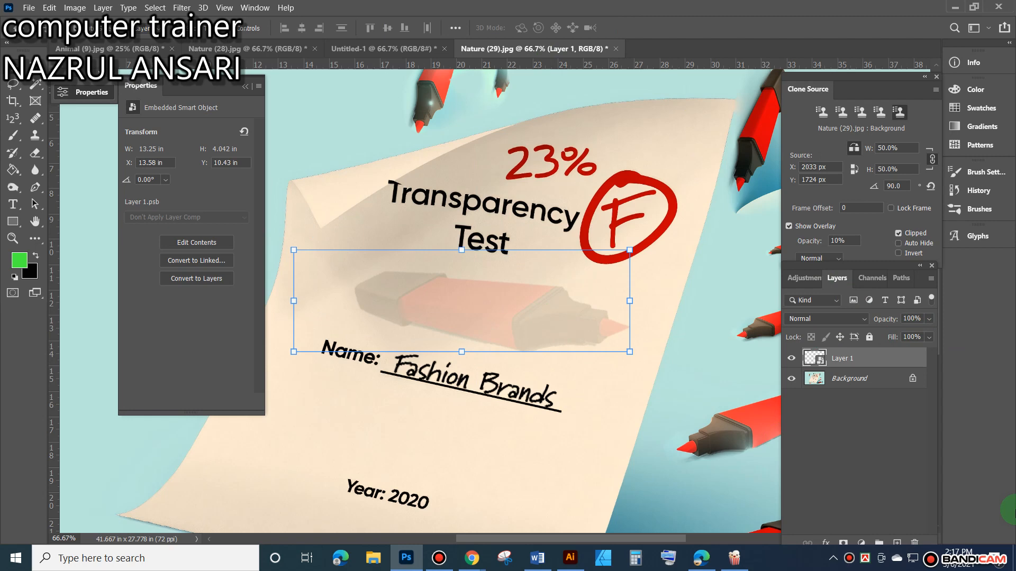
Set the clone source overlay opacity to 100%, move the marker smart object up over the title, and reset the clone source transform.
{"action": "left_click", "coordinate": [844, 241]}
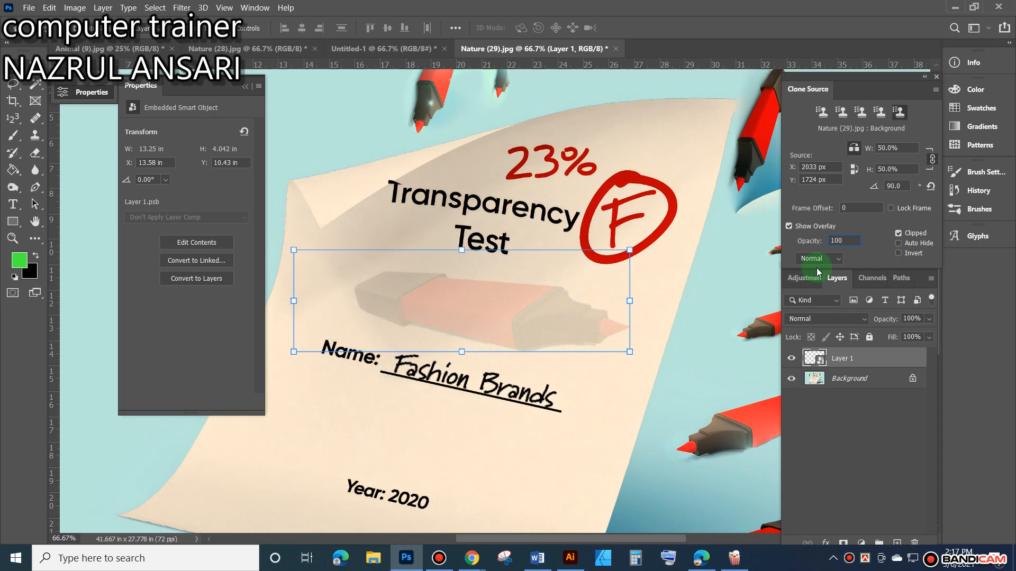
{"action": "left_click", "coordinate": [714, 323]}
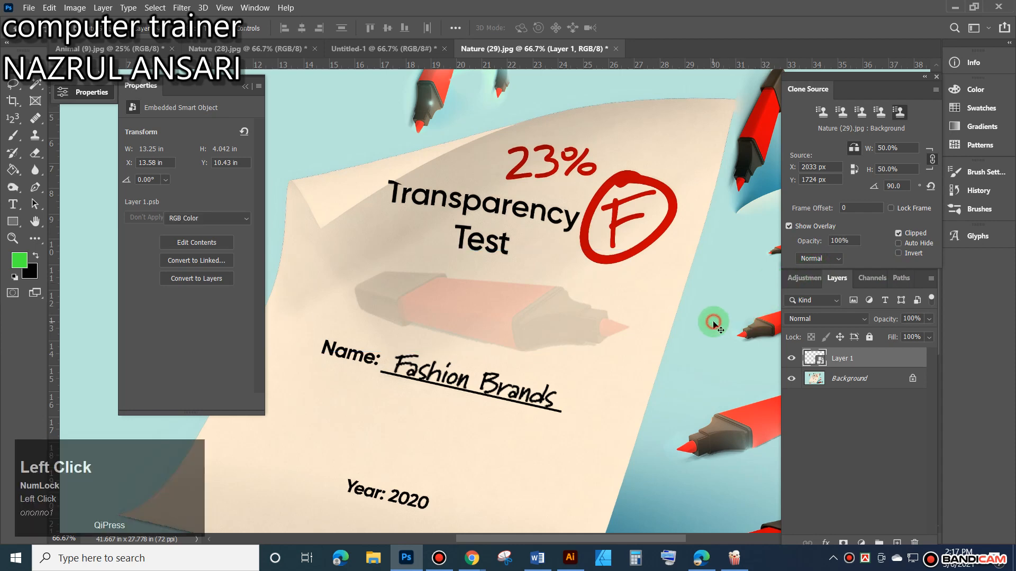
{"action": "mouse_move", "coordinate": [466, 321]}
{"action": "left_mouse_down"}
{"action": "mouse_move", "coordinate": [481, 313]}
{"action": "mouse_move", "coordinate": [480, 258]}
{"action": "mouse_move", "coordinate": [512, 259]}
{"action": "left_mouse_up"}
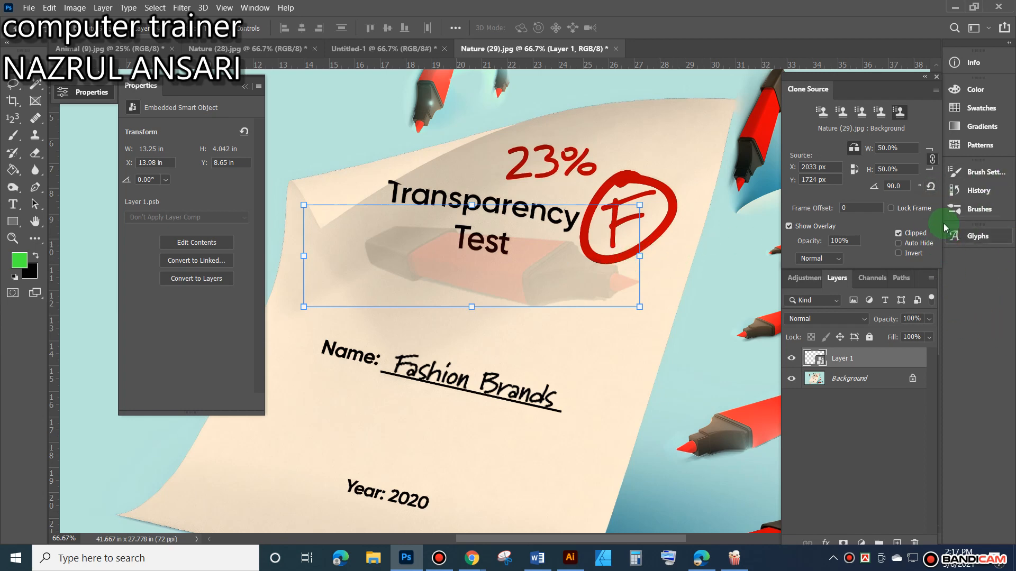
{"action": "left_click", "coordinate": [929, 186]}
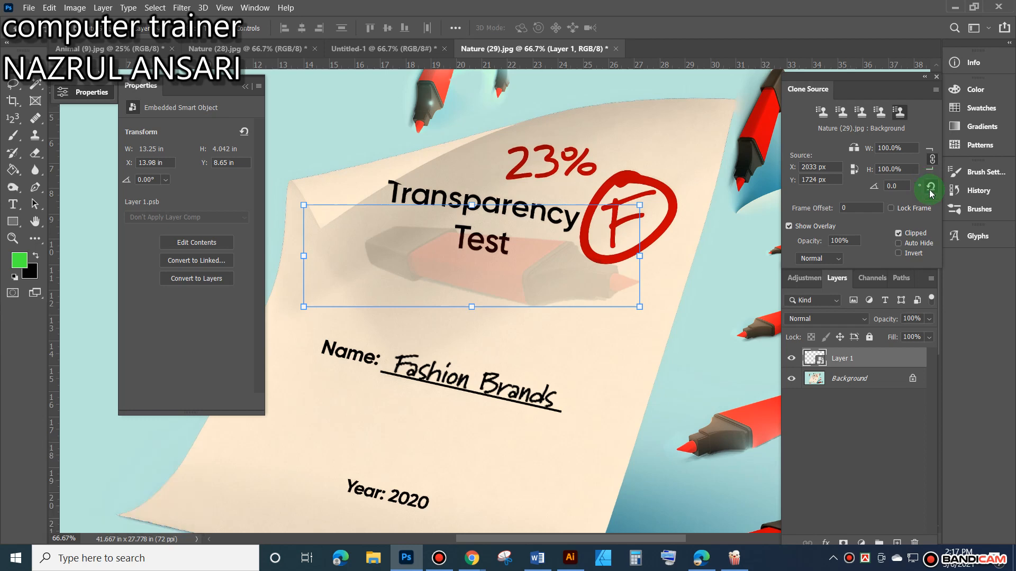
Close the Clone Source settings and place the marker smart object back between the title and the Name line.
{"action": "mouse_move", "coordinate": [898, 86]}
{"action": "left_mouse_down"}
{"action": "mouse_move", "coordinate": [749, 88]}
{"action": "mouse_move", "coordinate": [799, 83]}
{"action": "left_mouse_up"}
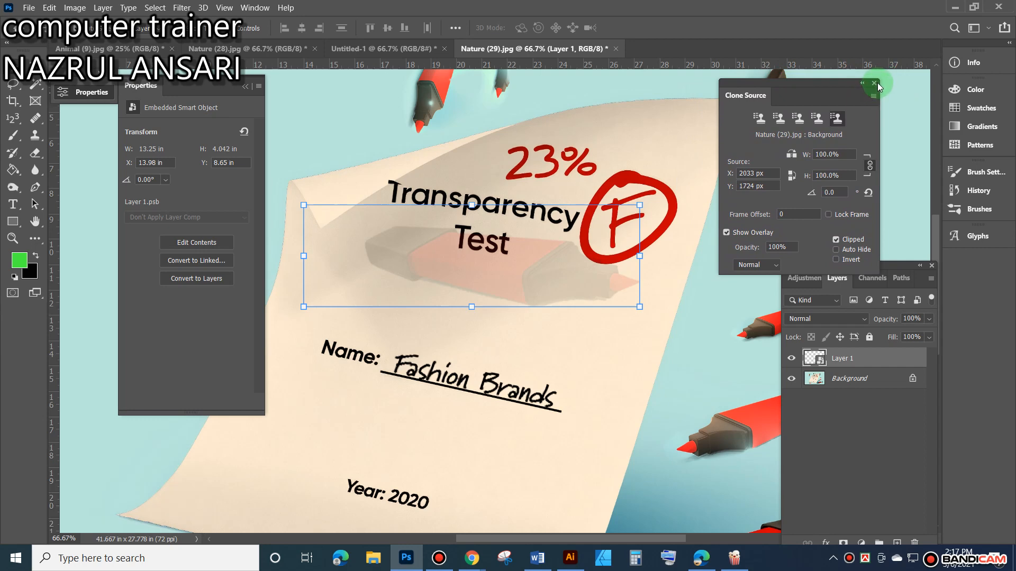
{"action": "left_click", "coordinate": [874, 83]}
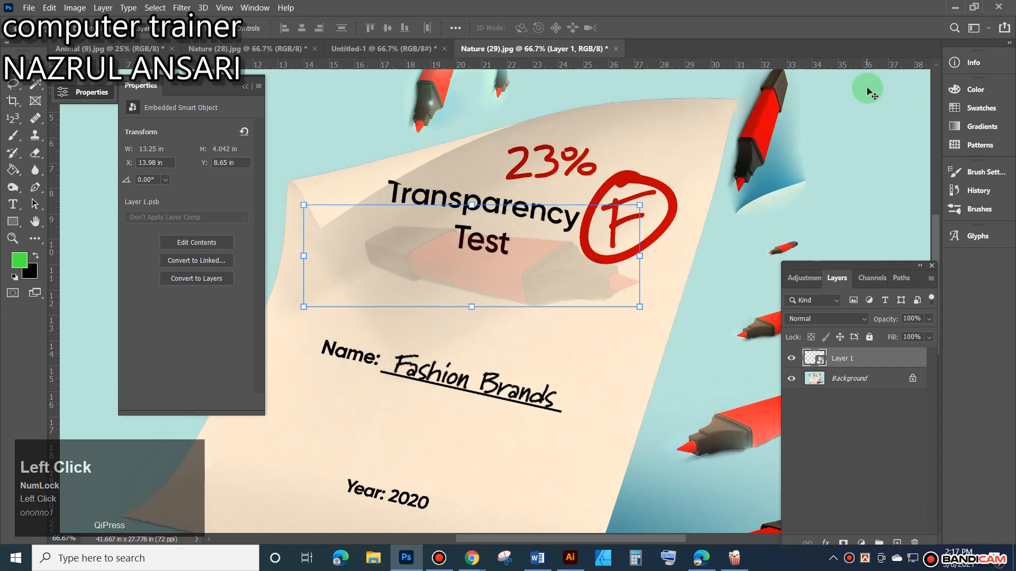
{"action": "left_click", "coordinate": [625, 342]}
{"action": "mouse_move", "coordinate": [588, 289]}
{"action": "left_mouse_down"}
{"action": "mouse_move", "coordinate": [494, 277]}
{"action": "mouse_move", "coordinate": [513, 305]}
{"action": "mouse_move", "coordinate": [541, 403]}
{"action": "mouse_move", "coordinate": [549, 326]}
{"action": "left_mouse_up"}
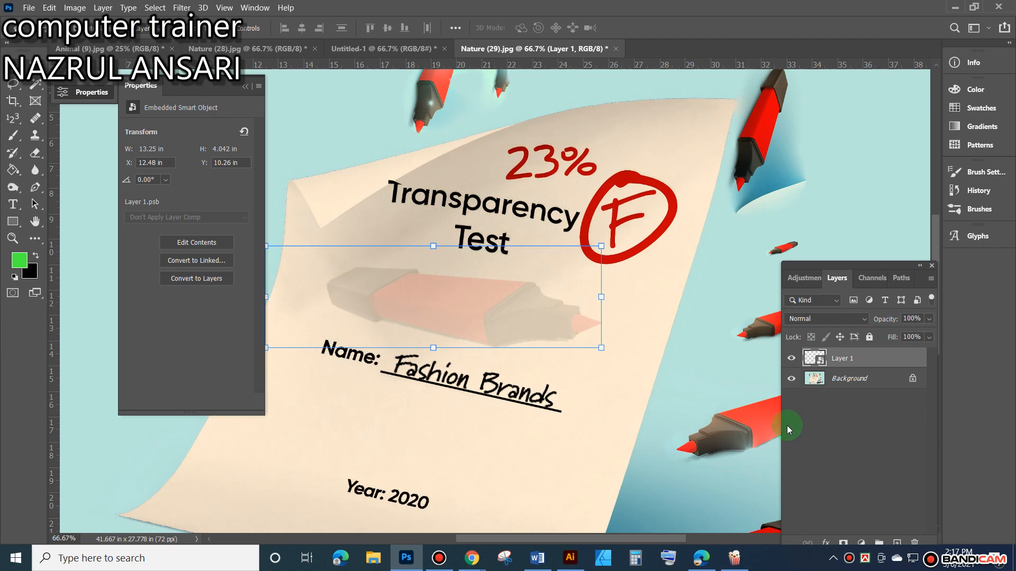
Compare the Healing Brush and Clone Stamp tool groups and choose the Pattern Stamp tool.
{"action": "left_click", "coordinate": [37, 125]}
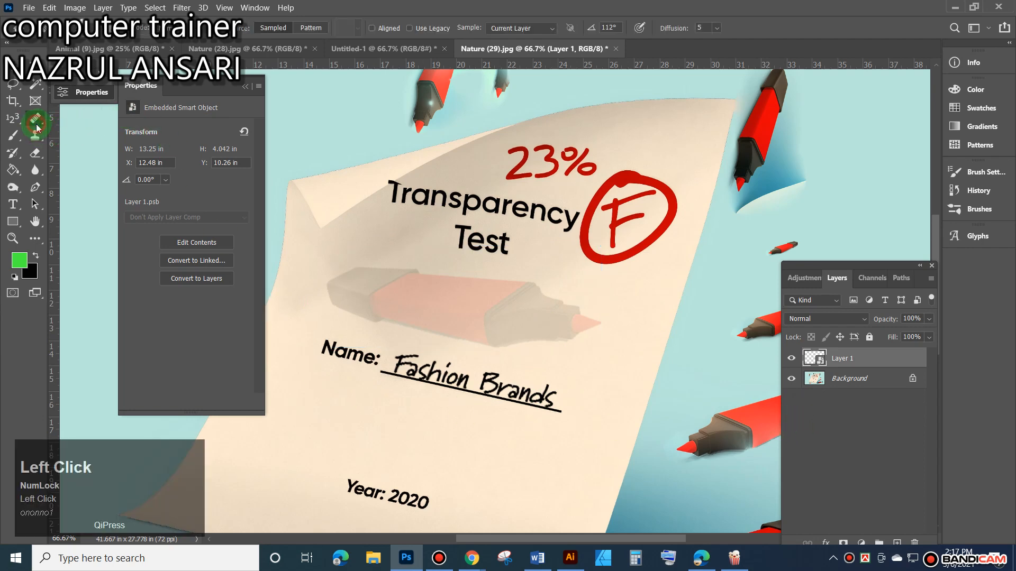
{"action": "left_click", "coordinate": [35, 135]}
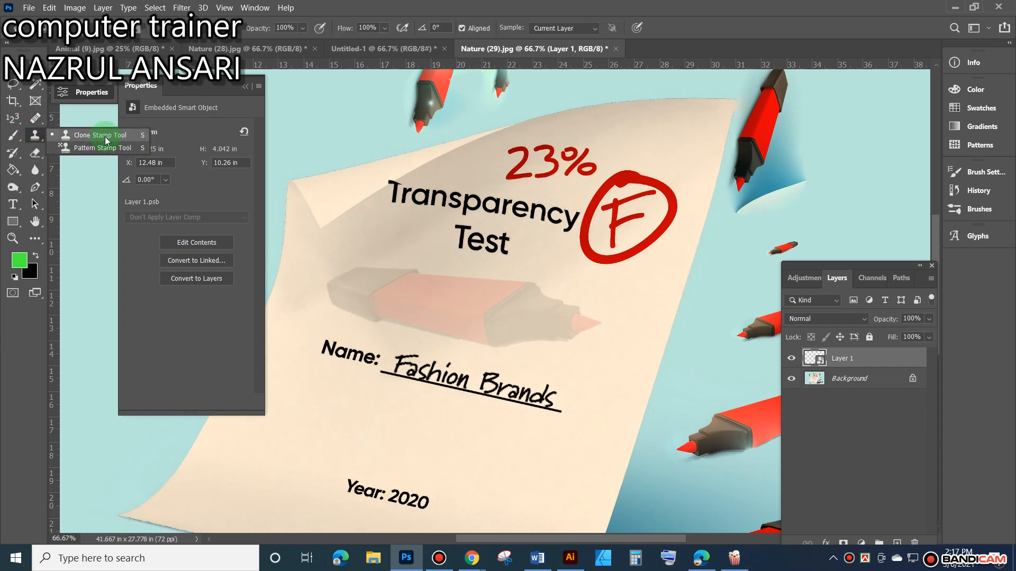
{"action": "left_click", "coordinate": [36, 118]}
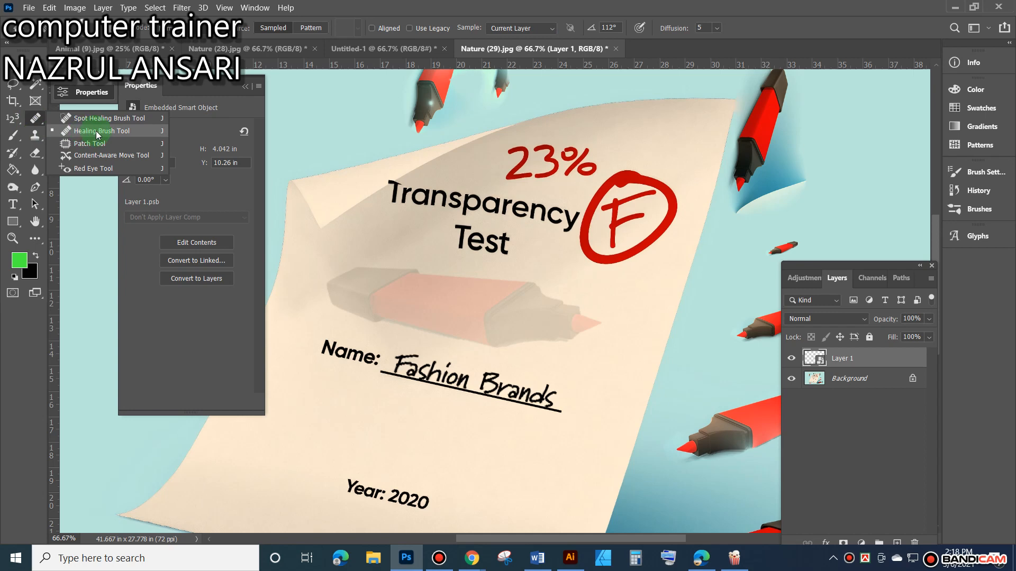
{"action": "left_click", "coordinate": [36, 135]}
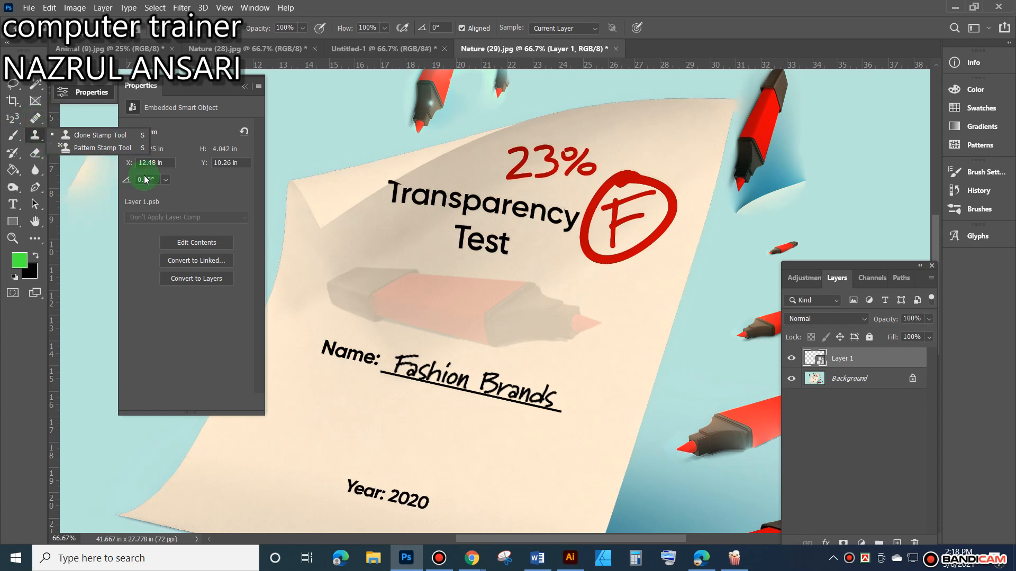
{"action": "left_click", "coordinate": [103, 148]}
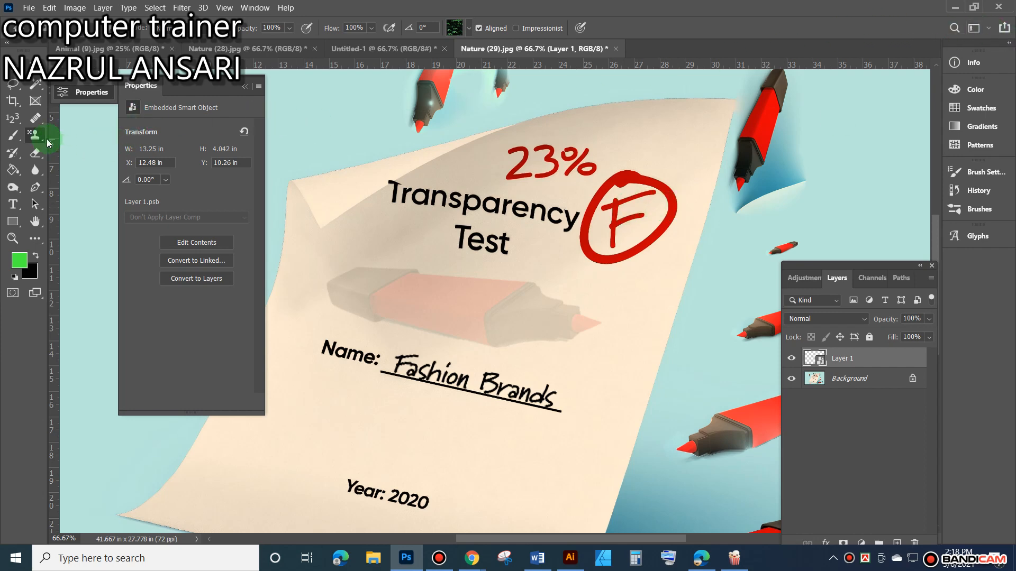
{"action": "left_click", "coordinate": [468, 33]}
{"action": "left_click", "coordinate": [468, 30]}
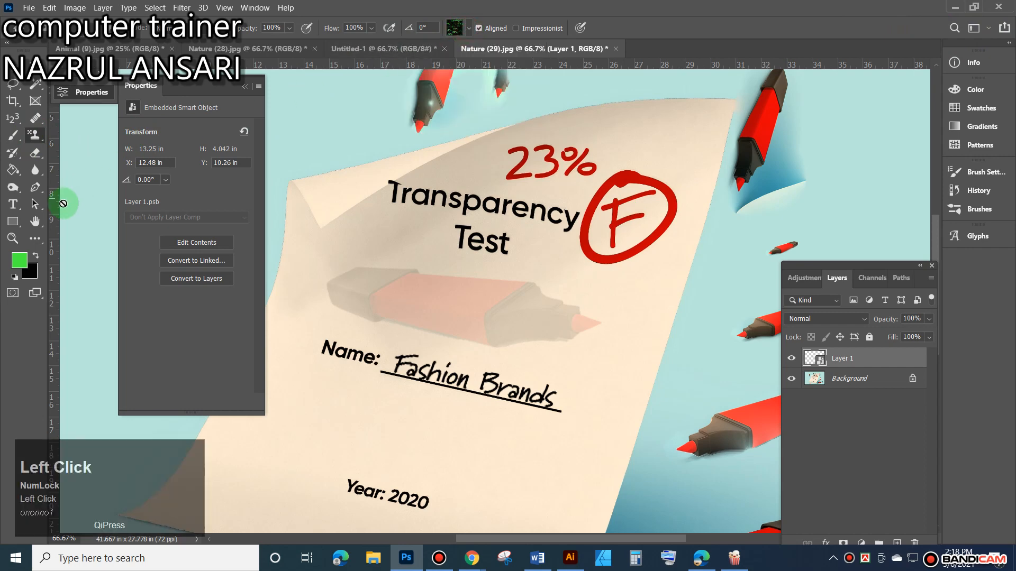
Switch to the Healing Brush tool and set its source to Pattern.
{"action": "left_click_drag", "start_coordinate": [35, 118], "coordinate": [36, 131]}
{"action": "left_click", "coordinate": [74, 139]}
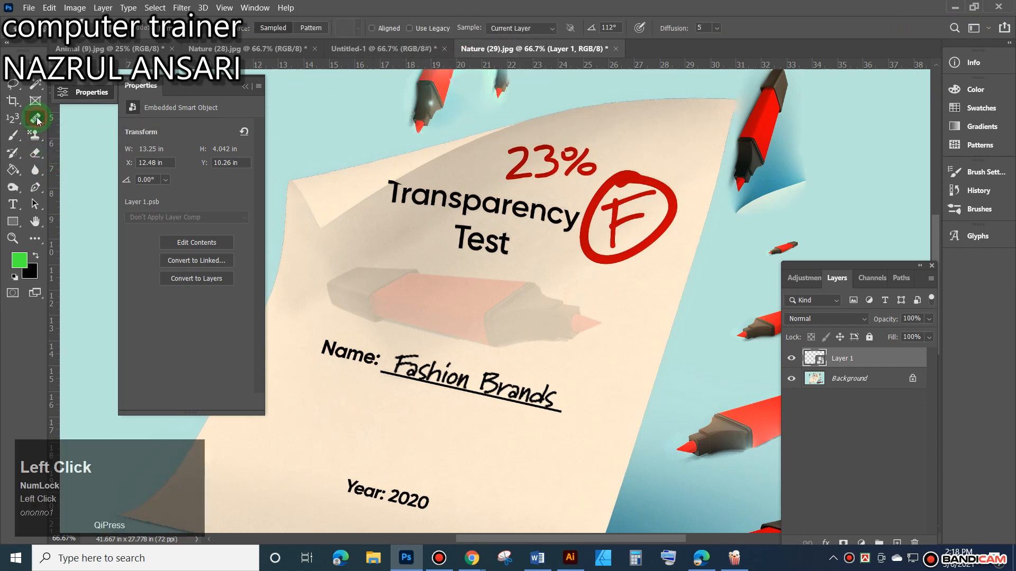
{"action": "left_click", "coordinate": [312, 27]}
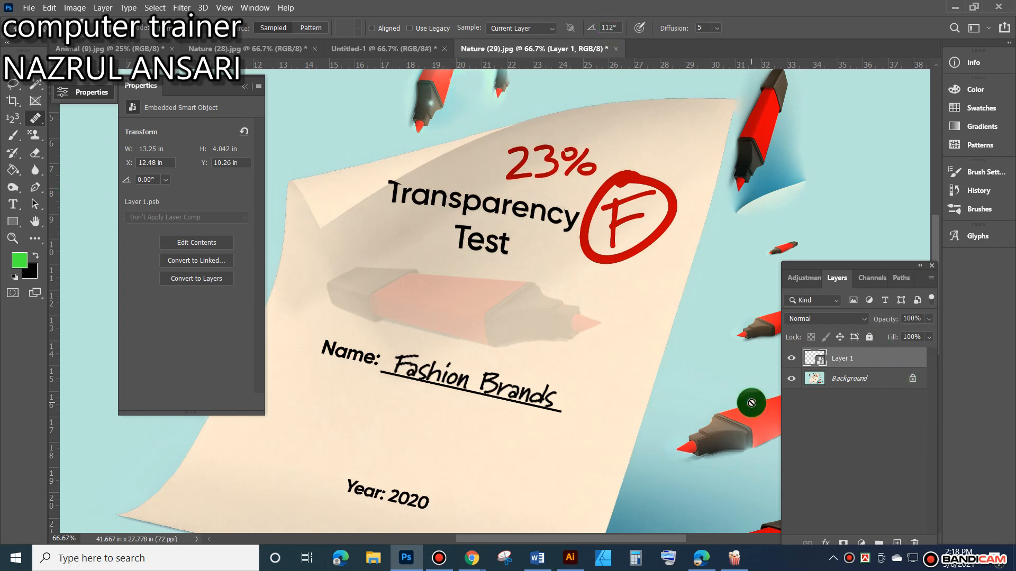
{"action": "left_click", "coordinate": [318, 31]}
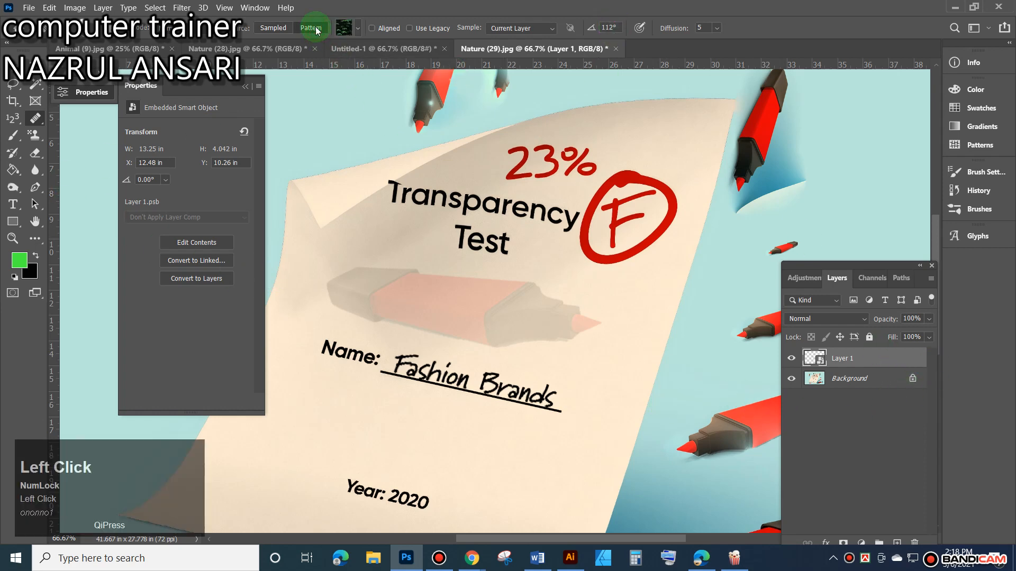
{"action": "left_click", "coordinate": [310, 31]}
{"action": "left_click", "coordinate": [44, 150]}
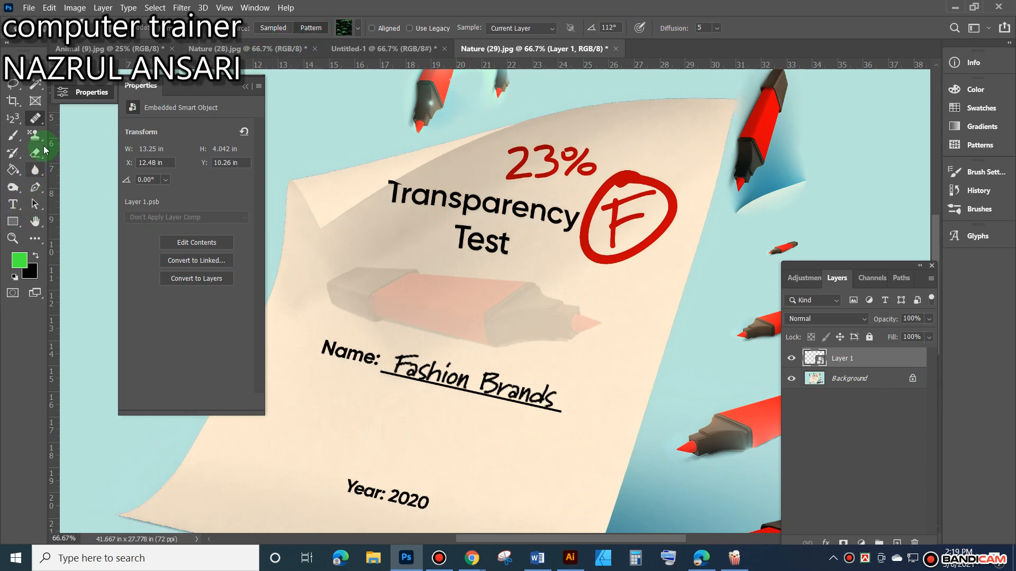
{"action": "left_click", "coordinate": [358, 24]}
{"action": "left_click", "coordinate": [209, 105]}
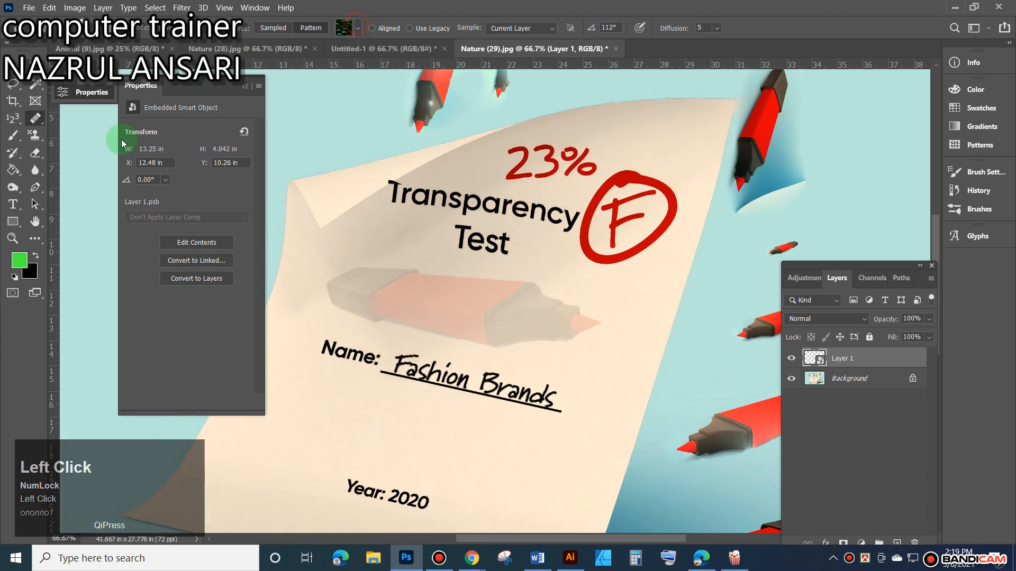
Return to the Pattern Stamp tool, enlarge its pattern list, and choose a swatch from the Rock Patterns group.
{"action": "left_click", "coordinate": [35, 137]}
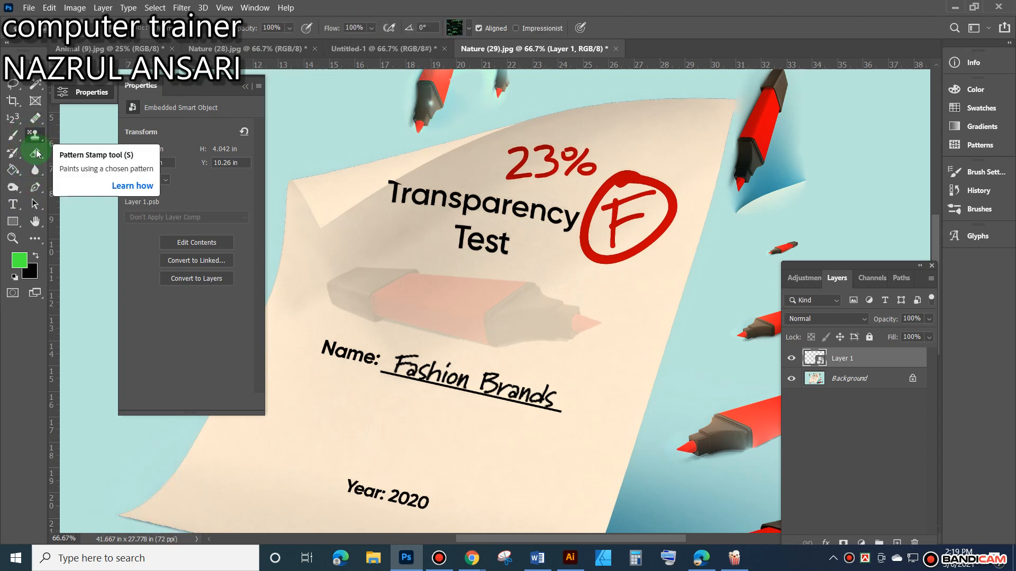
{"action": "left_click", "coordinate": [601, 424]}
{"action": "mouse_move", "coordinate": [603, 427]}
{"action": "left_mouse_down"}
{"action": "mouse_move", "coordinate": [526, 386]}
{"action": "mouse_move", "coordinate": [537, 336]}
{"action": "mouse_move", "coordinate": [496, 59]}
{"action": "left_mouse_up"}
{"action": "left_click", "coordinate": [470, 28]}
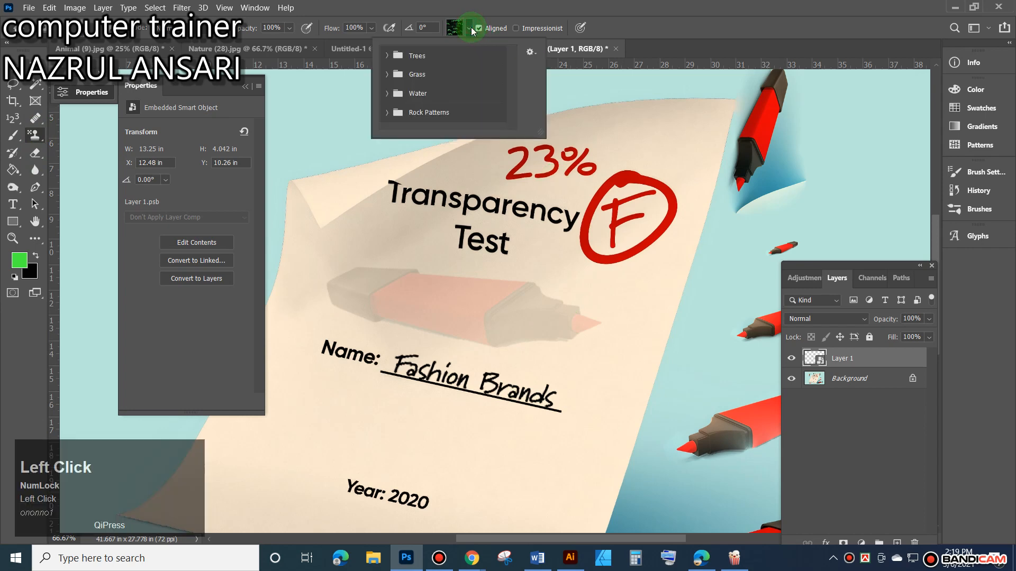
{"action": "left_click_drag", "start_coordinate": [541, 136], "coordinate": [500, 204]}
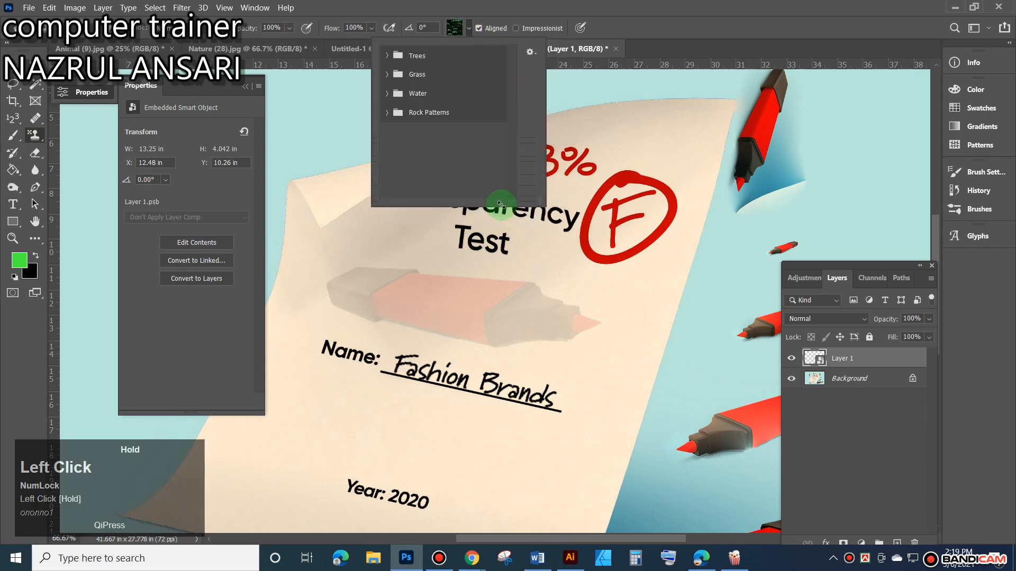
{"action": "left_click", "coordinate": [397, 113]}
{"action": "left_click", "coordinate": [445, 139]}
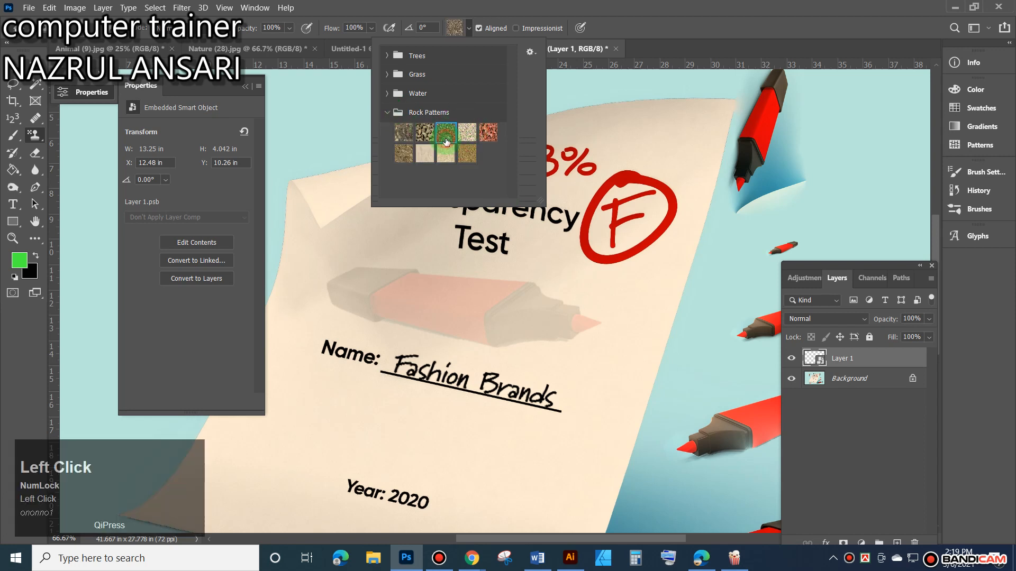
{"action": "left_click", "coordinate": [428, 153]}
Choose the pale green Water pattern and expand the Trees, Grass, Water and Rock Patterns groups in an enlarged list.
{"action": "left_click", "coordinate": [383, 112]}
{"action": "left_click", "coordinate": [387, 93]}
{"action": "left_click", "coordinate": [424, 113]}
{"action": "left_click", "coordinate": [387, 75]}
{"action": "left_click", "coordinate": [424, 94]}
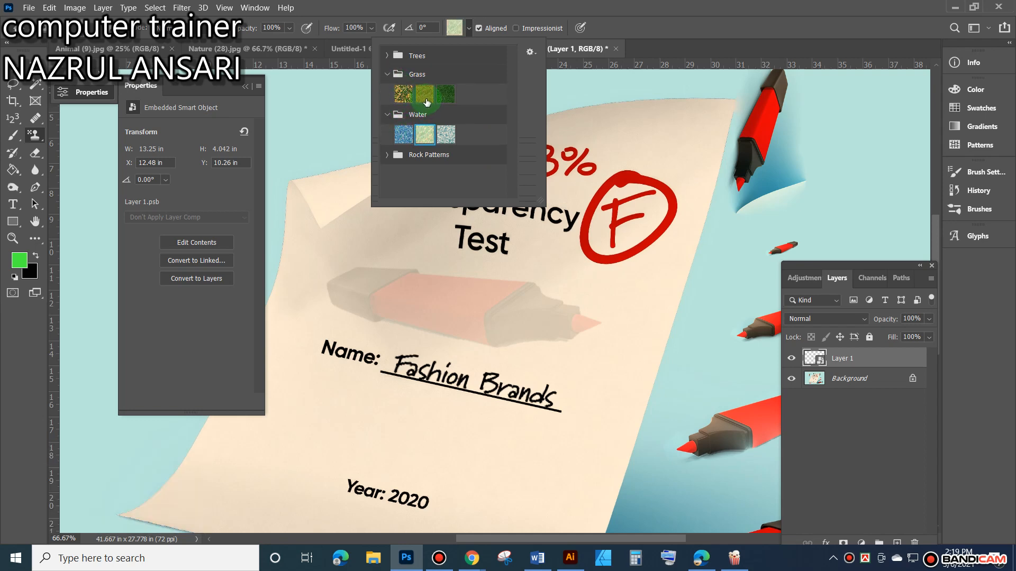
{"action": "left_click", "coordinate": [386, 56]}
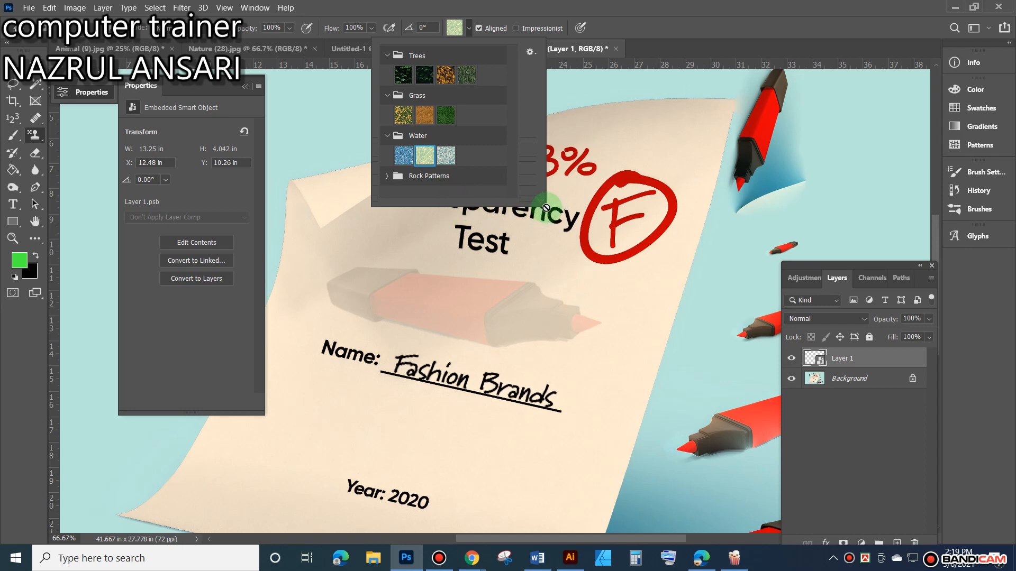
{"action": "left_click_drag", "start_coordinate": [542, 201], "coordinate": [501, 295]}
{"action": "left_click", "coordinate": [397, 175]}
{"action": "right_click", "coordinate": [400, 256]}
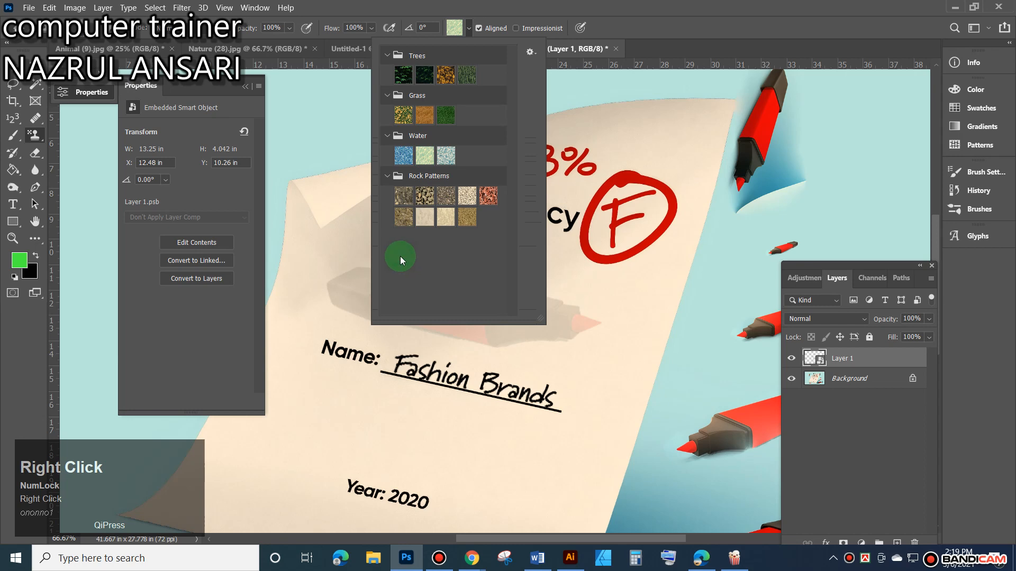
Examine the file dialog for importing patterns, dismiss it without loading a file, and close the pattern list.
{"action": "left_click", "coordinate": [530, 51]}
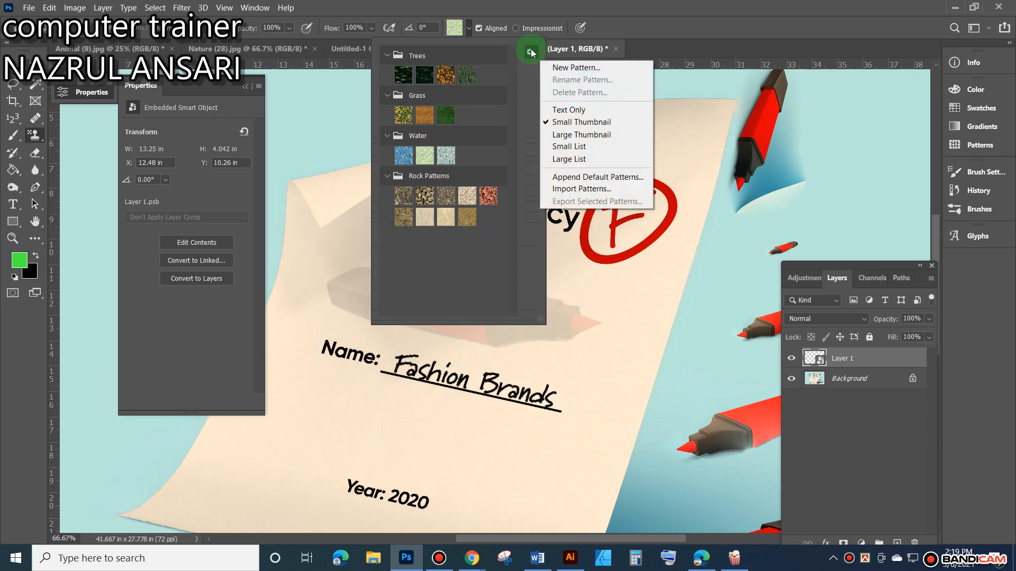
{"action": "left_click", "coordinate": [586, 189]}
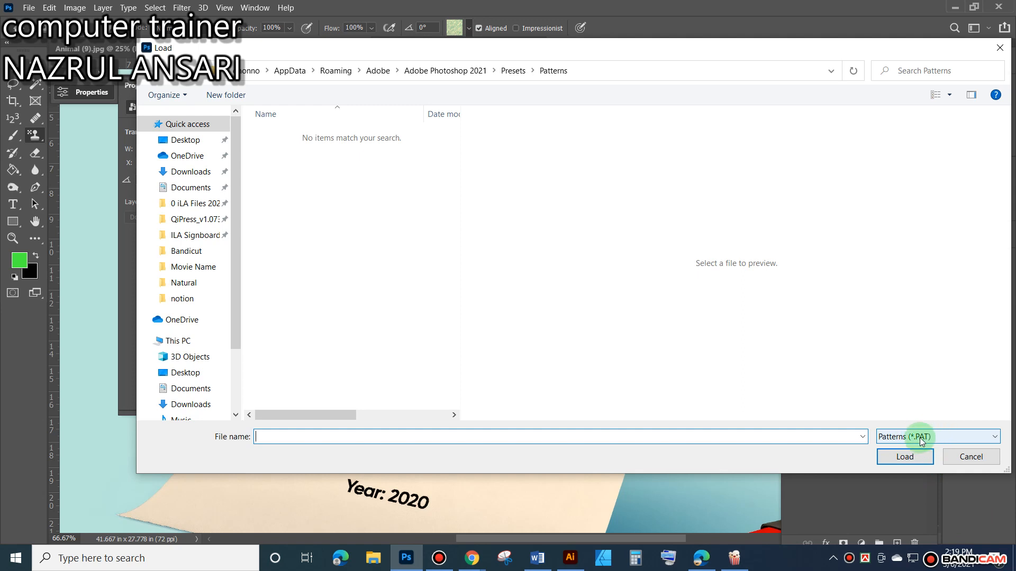
{"action": "left_click", "coordinate": [971, 457]}
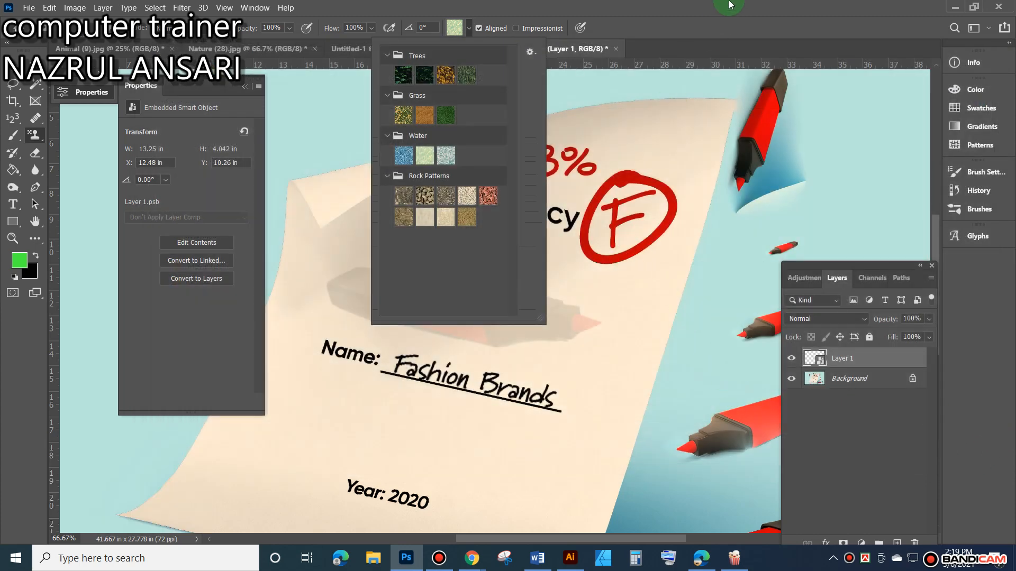
{"action": "left_click", "coordinate": [704, 5]}
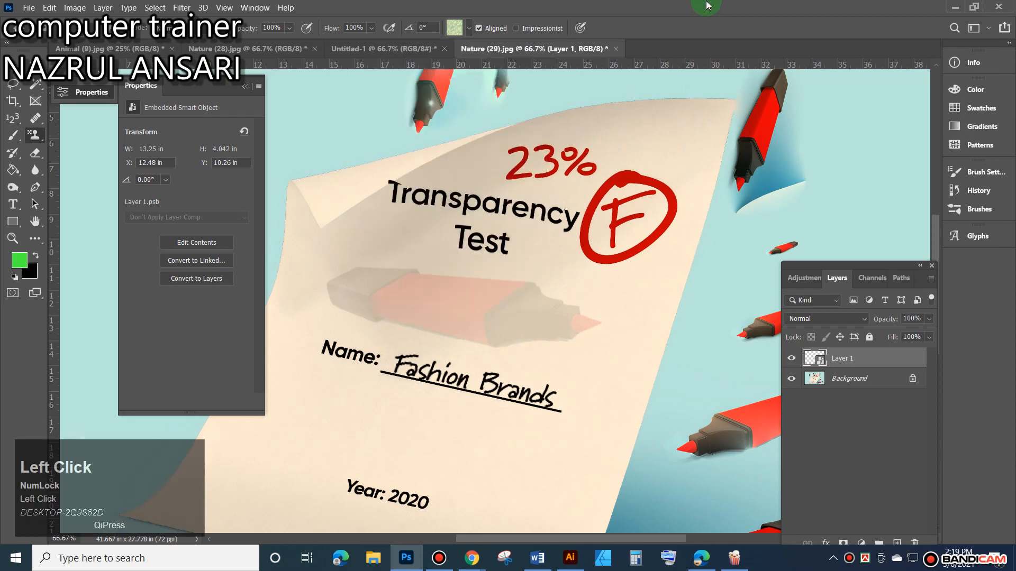
{"action": "left_click", "coordinate": [26, 8]}
{"action": "key", "text": "Escape"}
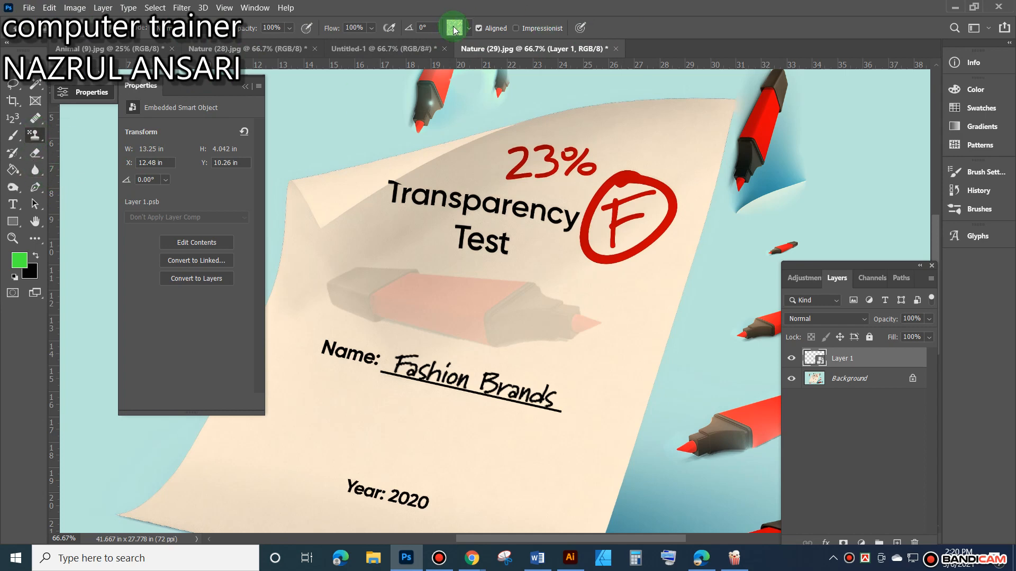
Add a new layer and paint the Water pattern with an enlarged brush down the image's left side, about 10.2 in wide.
{"action": "scroll", "coordinate": [476, 125], "scroll_direction": "down", "scroll_amount": 4}
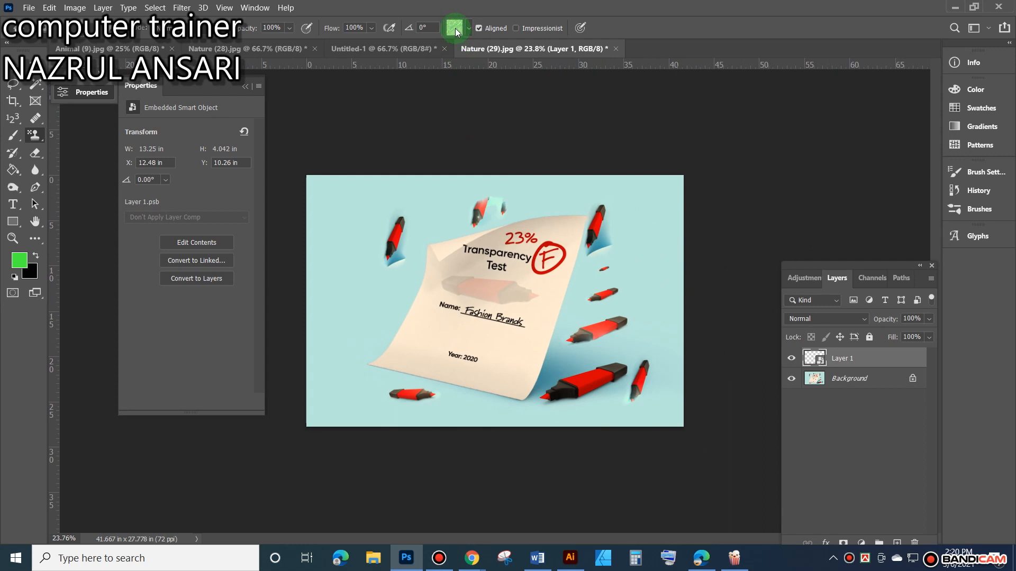
{"action": "left_click", "coordinate": [35, 153]}
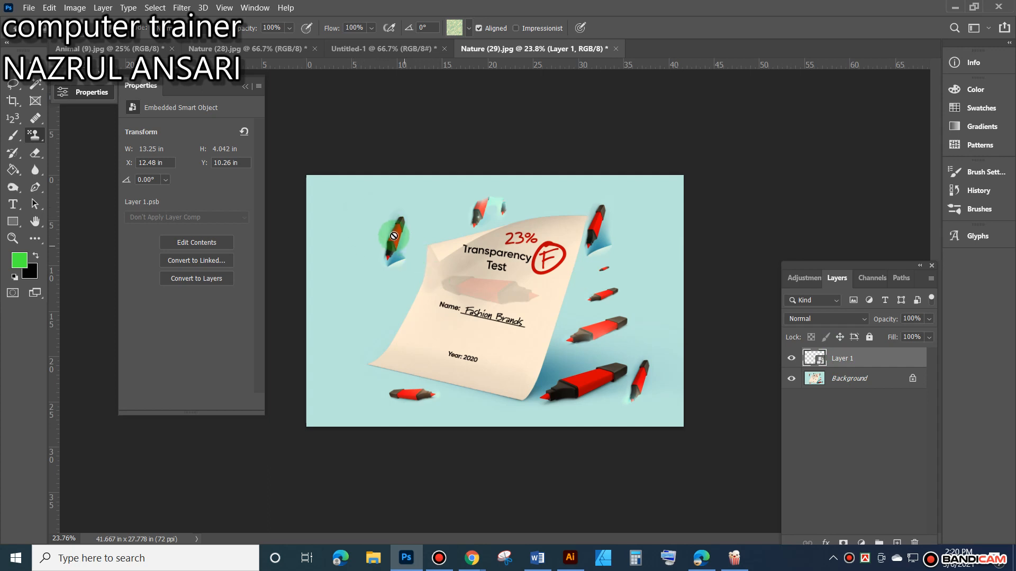
{"action": "left_click", "coordinate": [905, 541]}
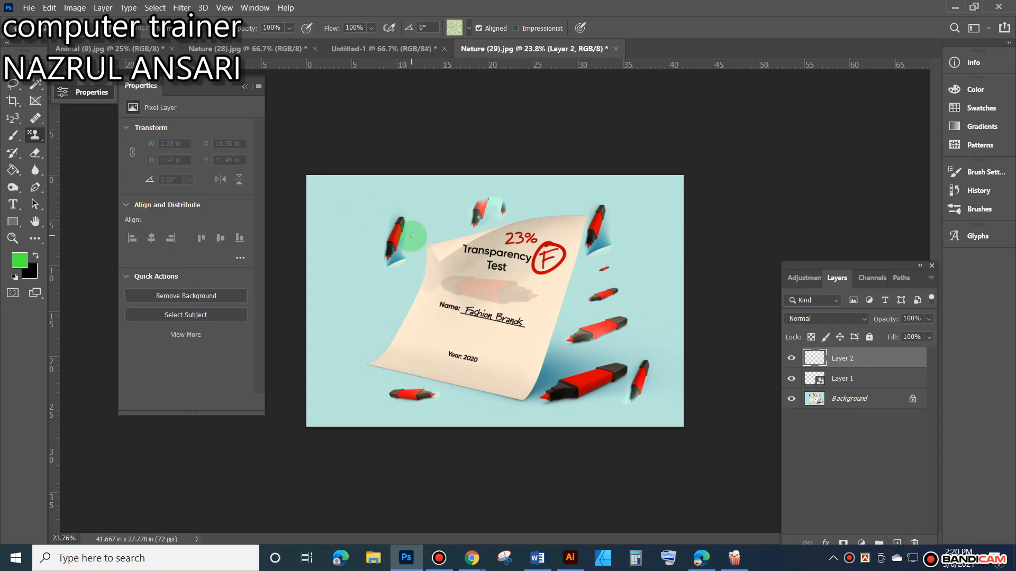
{"action": "key", "text": "space"}
{"action": "left_click_drag", "start_coordinate": [412, 234], "coordinate": [458, 242]}
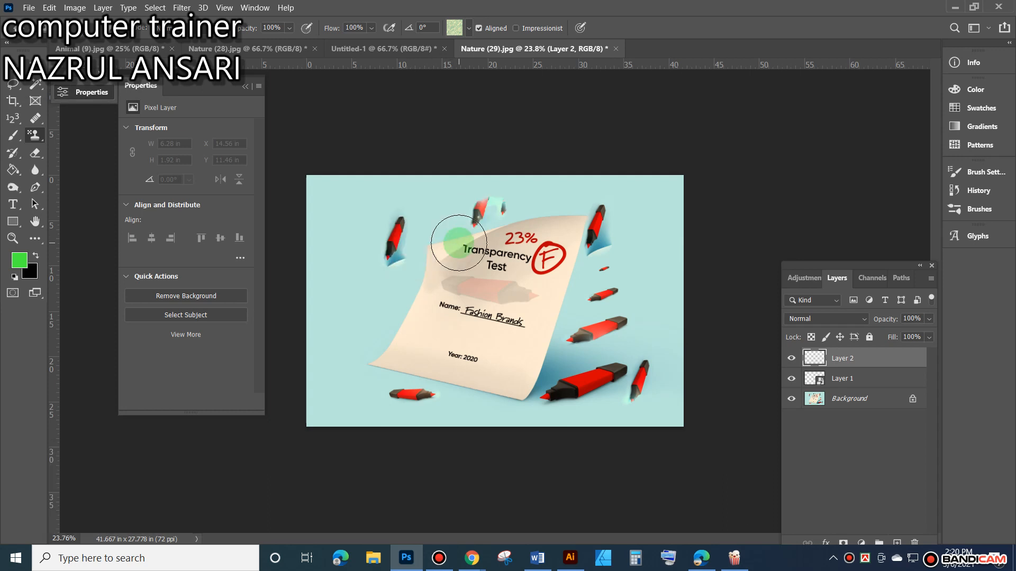
{"action": "mouse_move", "coordinate": [331, 181]}
{"action": "left_mouse_down"}
{"action": "mouse_move", "coordinate": [322, 339]}
{"action": "mouse_move", "coordinate": [330, 426]}
{"action": "mouse_move", "coordinate": [341, 318]}
{"action": "mouse_move", "coordinate": [333, 179]}
{"action": "mouse_move", "coordinate": [309, 437]}
{"action": "mouse_move", "coordinate": [514, 74]}
{"action": "left_mouse_up"}
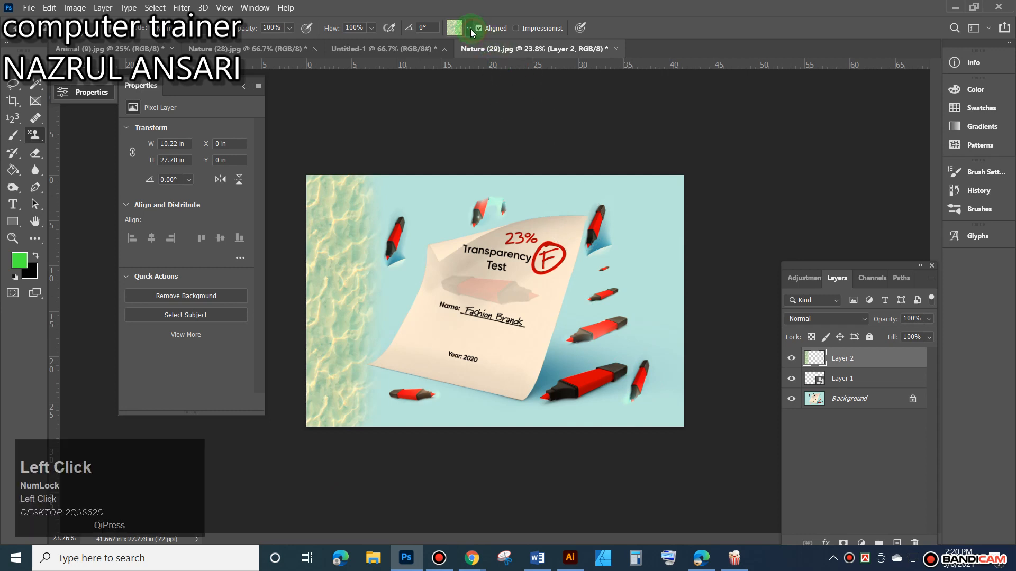
Choose the autumn-coloured Trees pattern and paint it down the image's right side on the current layer.
{"action": "left_click", "coordinate": [469, 28]}
{"action": "left_click", "coordinate": [446, 75]}
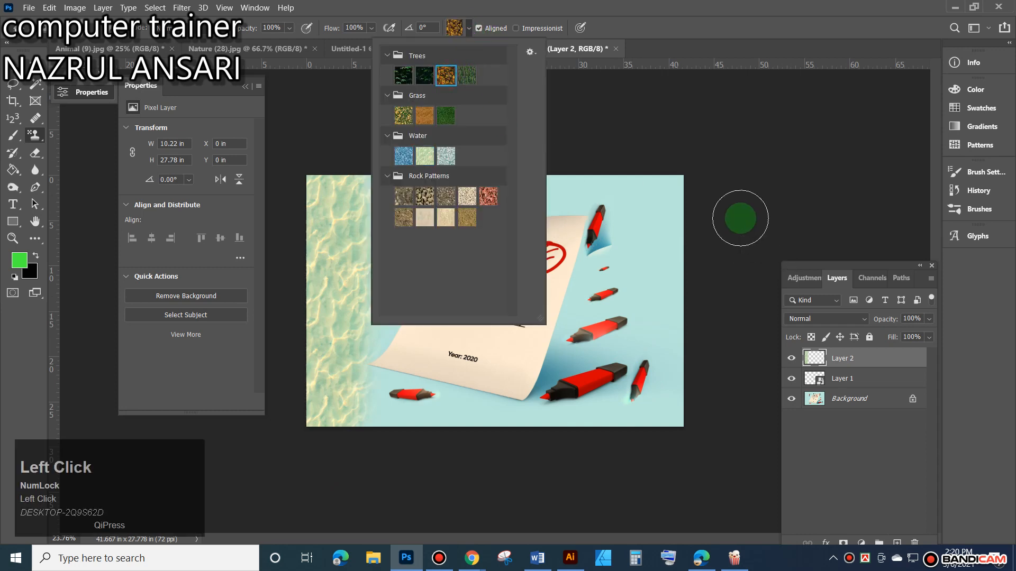
{"action": "mouse_move", "coordinate": [676, 186]}
{"action": "left_mouse_down"}
{"action": "mouse_move", "coordinate": [672, 387]}
{"action": "mouse_move", "coordinate": [686, 453]}
{"action": "mouse_move", "coordinate": [697, 355]}
{"action": "mouse_move", "coordinate": [669, 297]}
{"action": "left_mouse_up"}
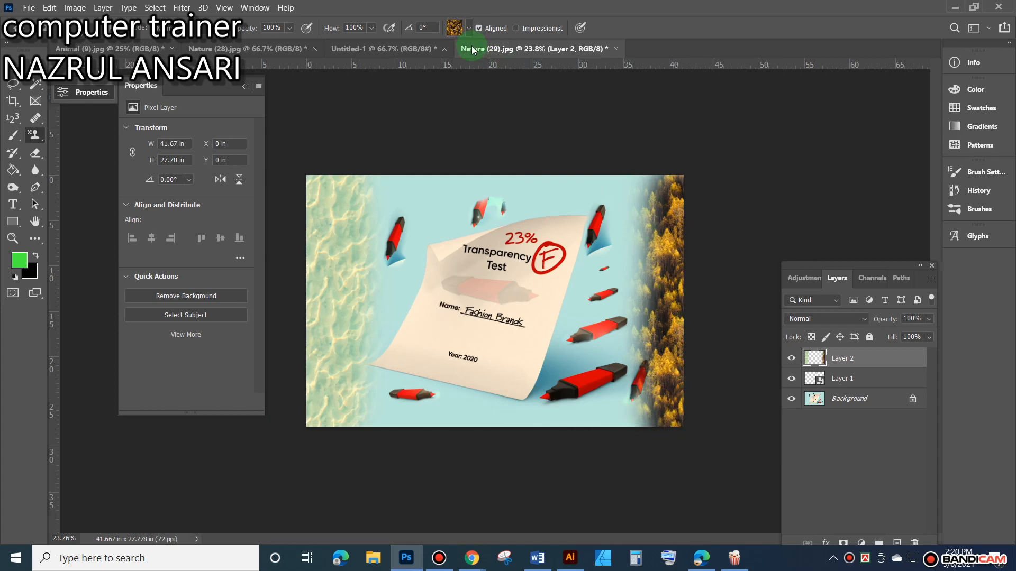
Choose the dark green Grass pattern and paint it along the image's bottom edge.
{"action": "left_click", "coordinate": [454, 27]}
{"action": "left_click", "coordinate": [445, 118]}
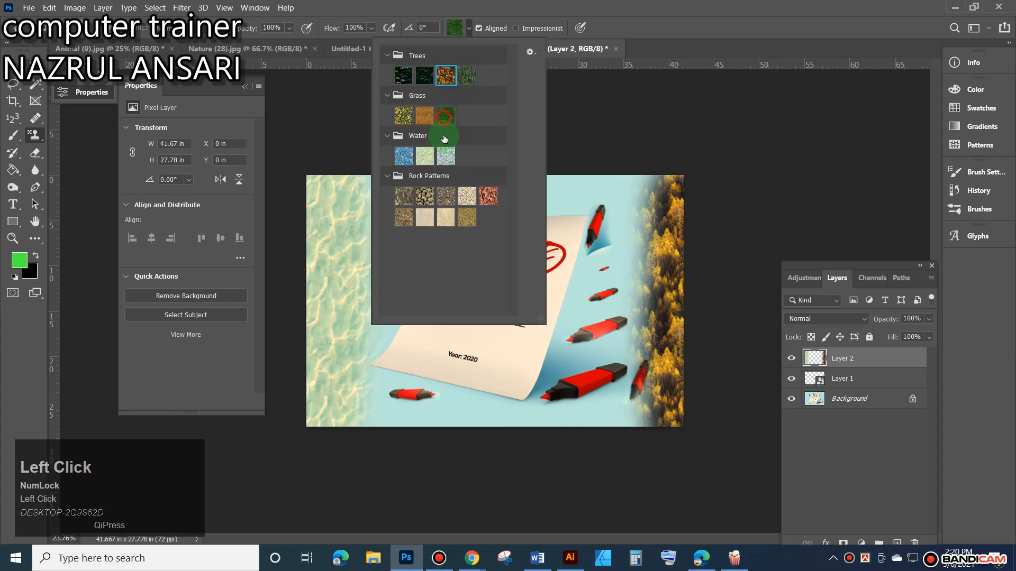
{"action": "left_click", "coordinate": [356, 408]}
{"action": "mouse_move", "coordinate": [356, 408]}
{"action": "left_mouse_down"}
{"action": "mouse_move", "coordinate": [681, 423]}
{"action": "mouse_move", "coordinate": [874, 446]}
{"action": "left_mouse_up"}
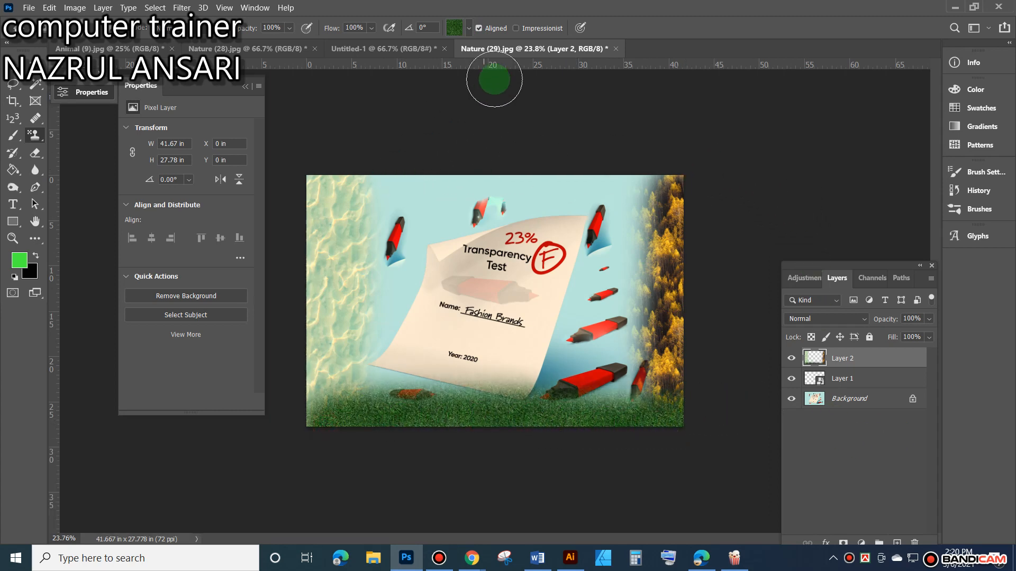
Choose the third swatch of the Rock Patterns group and paint it across the image's top edge.
{"action": "left_click", "coordinate": [469, 28]}
{"action": "left_click", "coordinate": [446, 198]}
{"action": "left_click", "coordinate": [318, 170]}
{"action": "left_click_drag", "start_coordinate": [344, 163], "coordinate": [809, 184]}
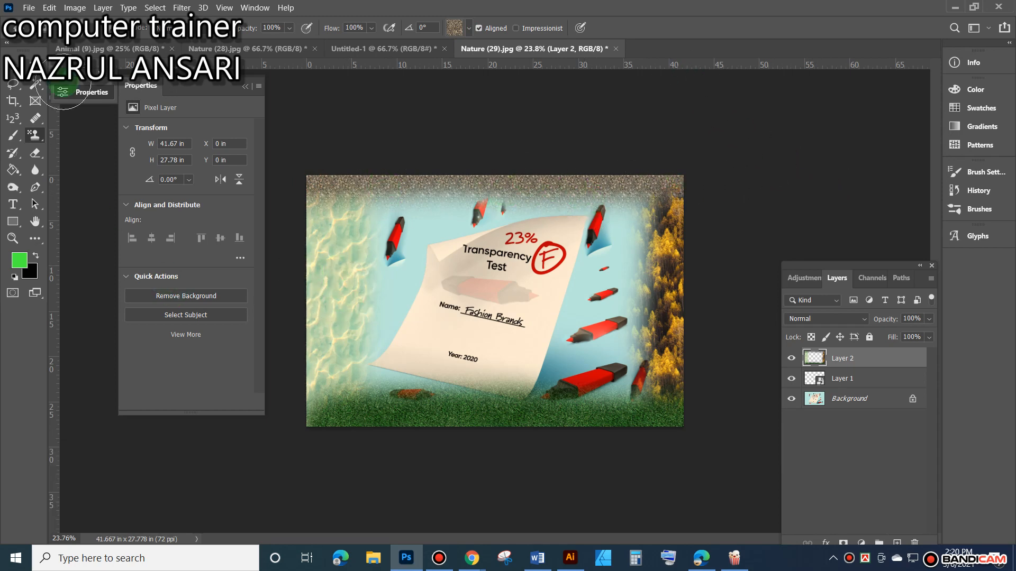
{"action": "left_click", "coordinate": [29, 7]}
{"action": "left_click", "coordinate": [32, 21]}
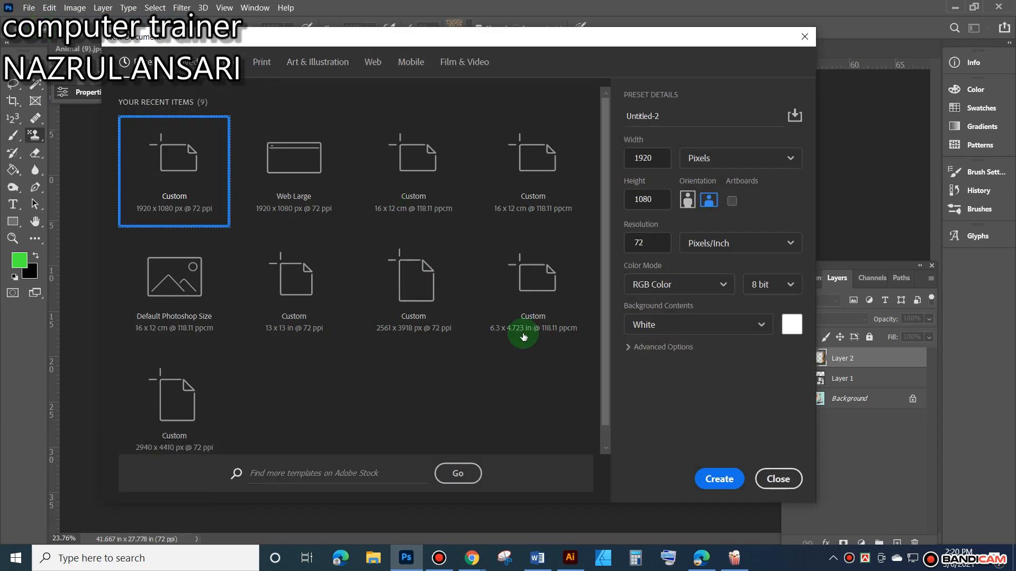
{"action": "double_click", "coordinate": [301, 177]}
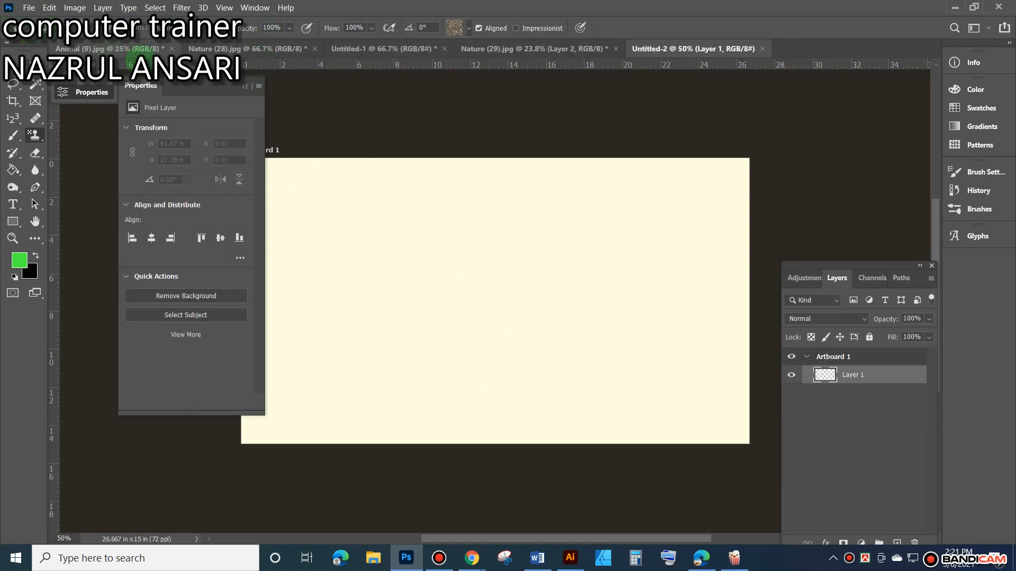
{"action": "left_click", "coordinate": [762, 49]}
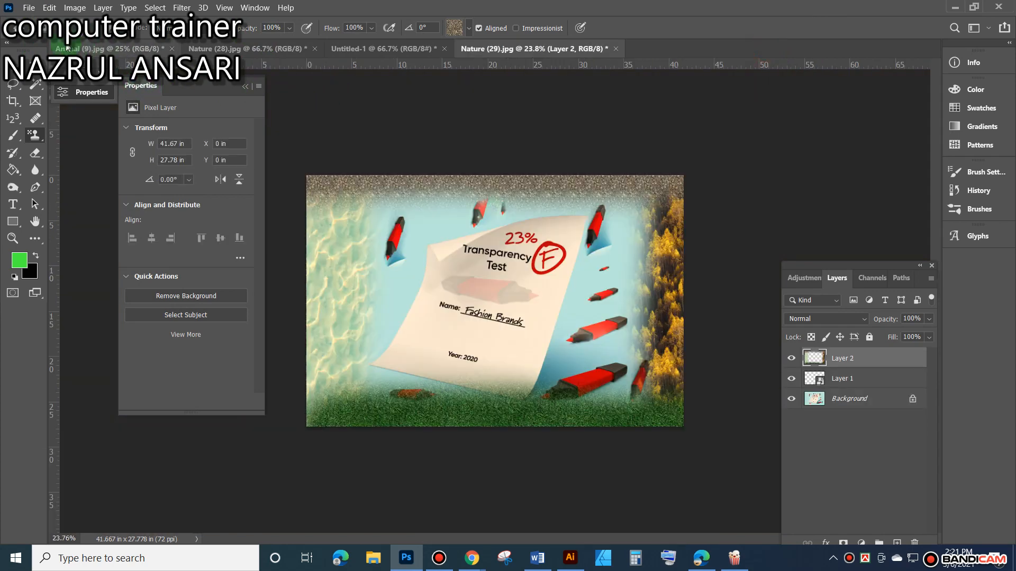
{"action": "left_click", "coordinate": [28, 8]}
{"action": "left_click", "coordinate": [42, 22]}
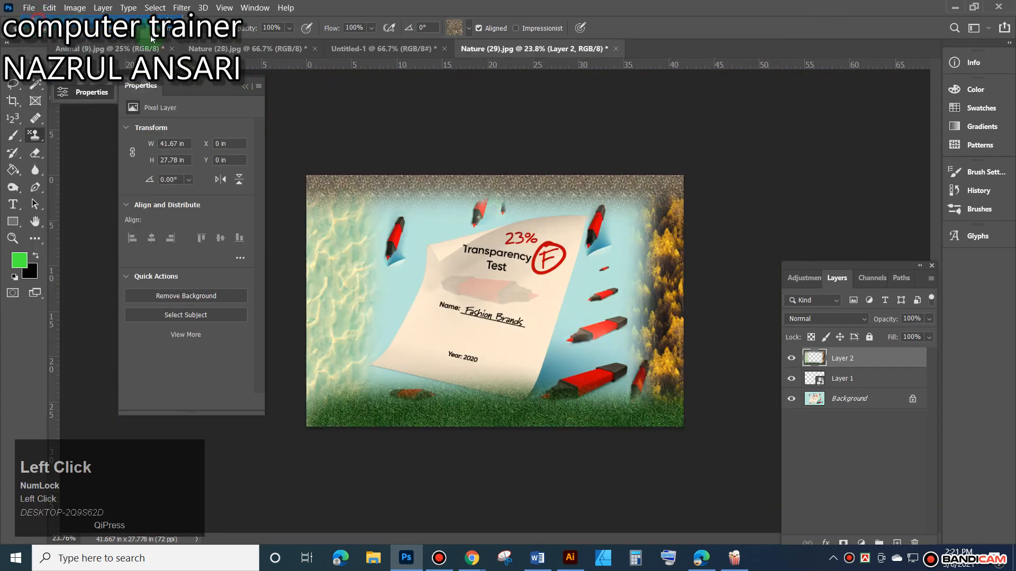
{"action": "left_click", "coordinate": [732, 200]}
{"action": "left_click", "coordinate": [719, 479]}
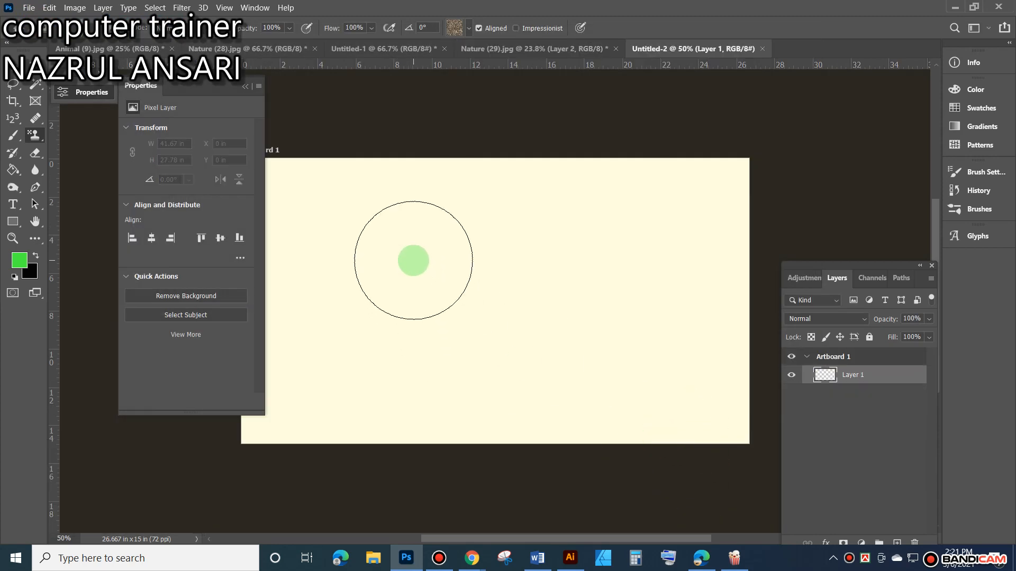
{"action": "left_click", "coordinate": [762, 49]}
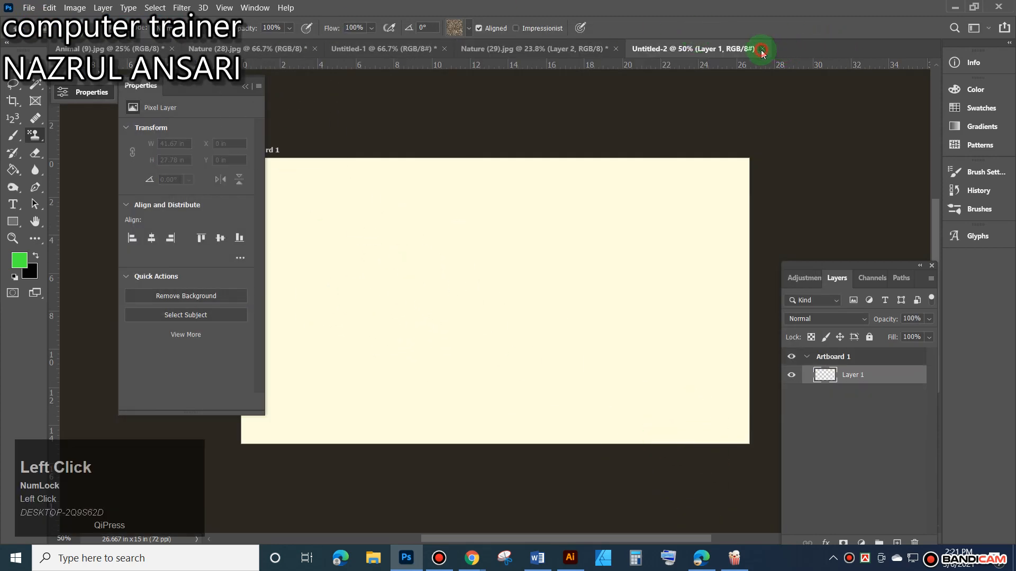
{"action": "left_click", "coordinate": [29, 8]}
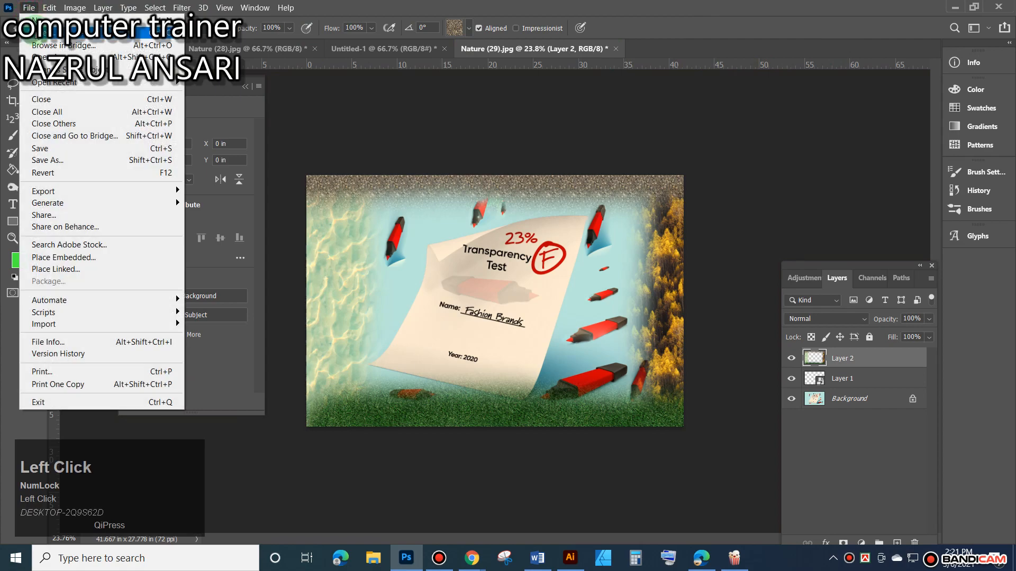
{"action": "left_click", "coordinate": [39, 21]}
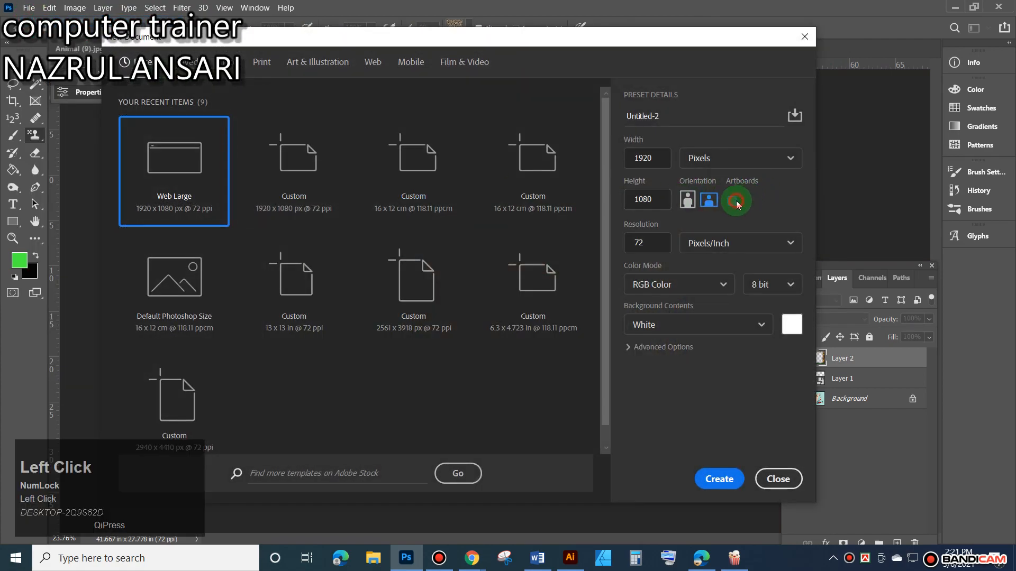
{"action": "left_click", "coordinate": [719, 482]}
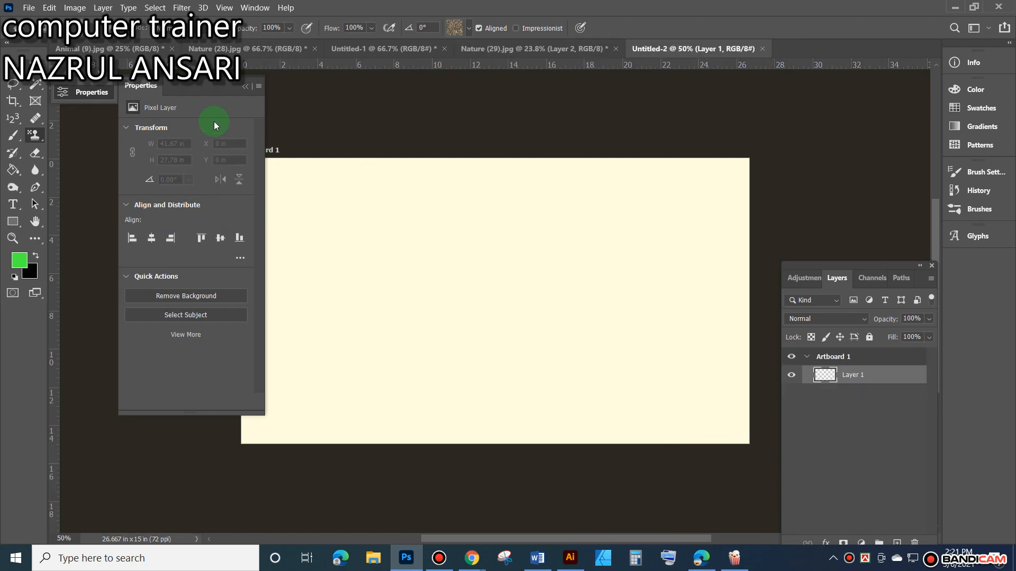
{"action": "left_click", "coordinate": [767, 49]}
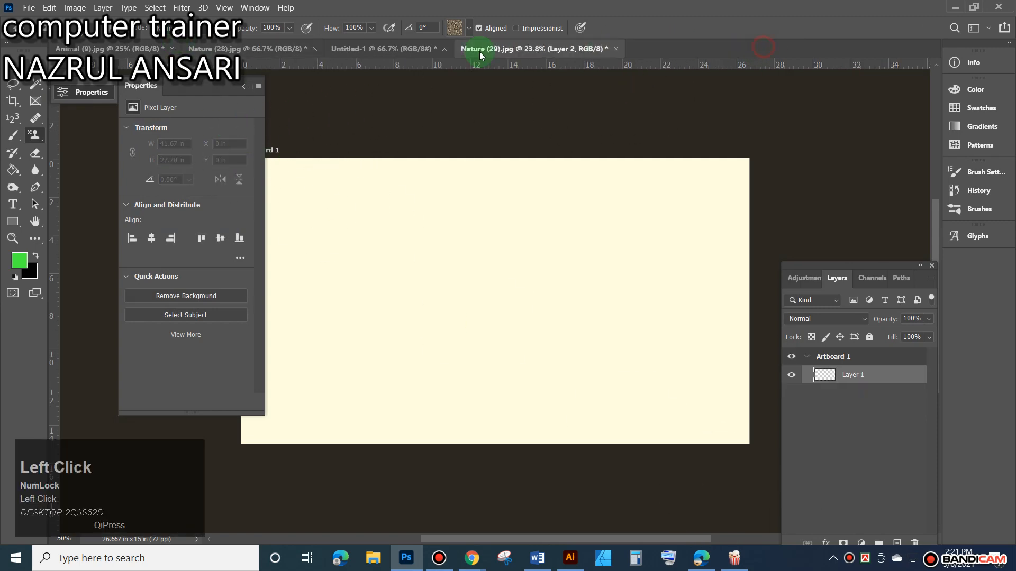
Create a new landscape document of 1920 x 1080 pixels at 72 pixels/inch with artboards turned off.
{"action": "left_click", "coordinate": [29, 7]}
{"action": "left_click", "coordinate": [38, 21]}
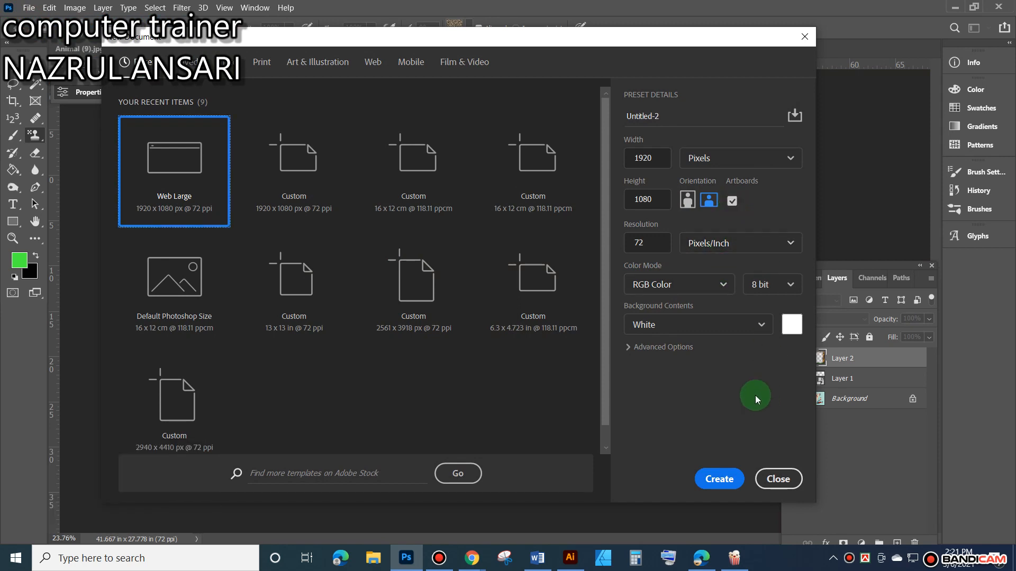
{"action": "left_click", "coordinate": [698, 203]}
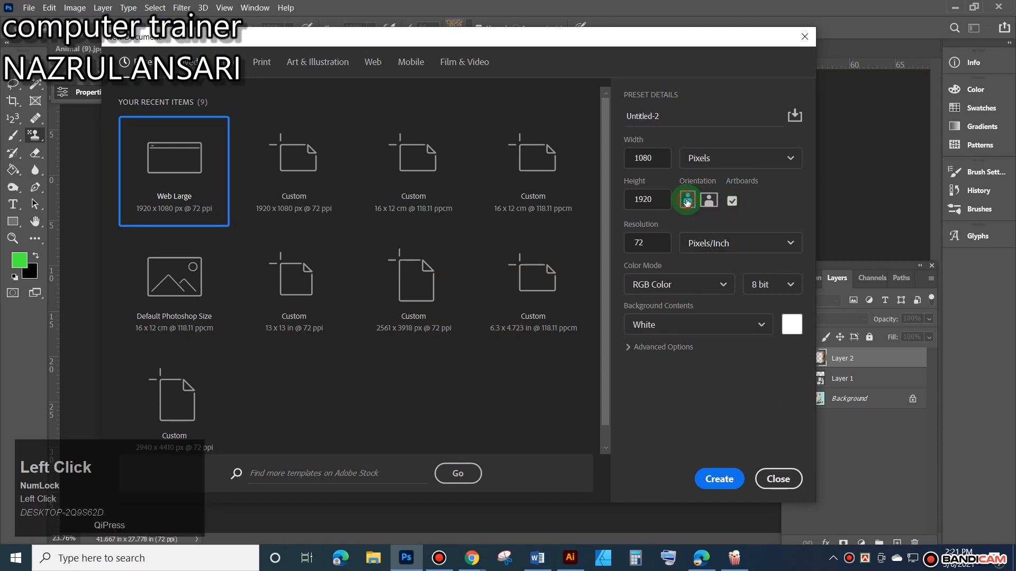
{"action": "left_click", "coordinate": [732, 202]}
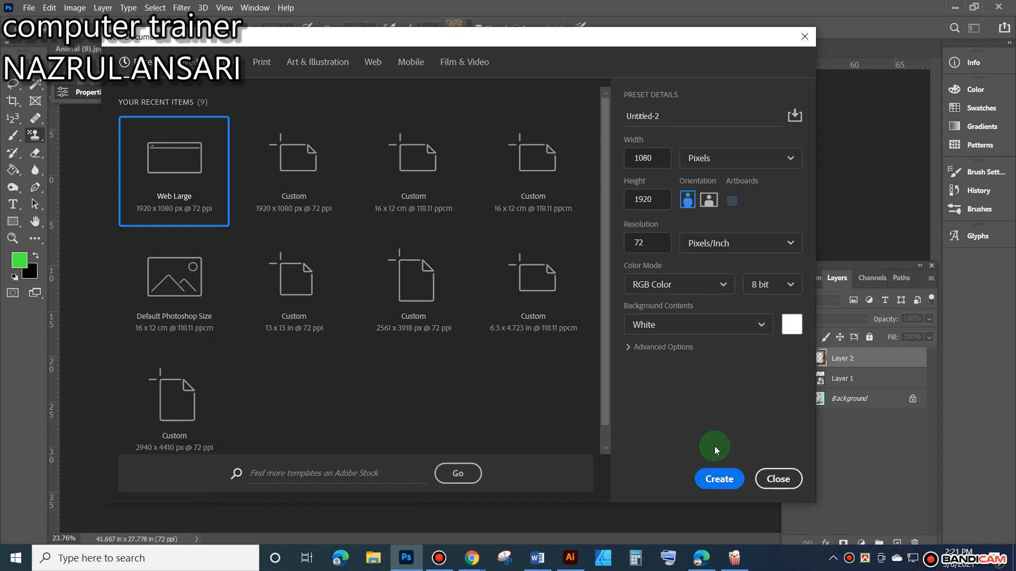
{"action": "left_click", "coordinate": [709, 204]}
{"action": "left_click", "coordinate": [689, 201]}
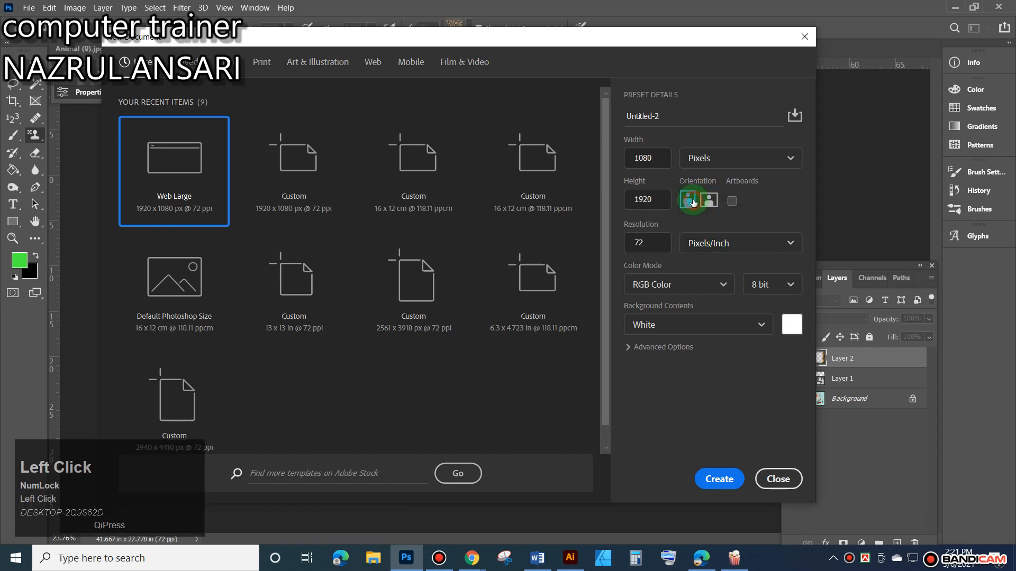
{"action": "left_click", "coordinate": [702, 206]}
{"action": "left_click", "coordinate": [707, 202]}
{"action": "left_click", "coordinate": [709, 200]}
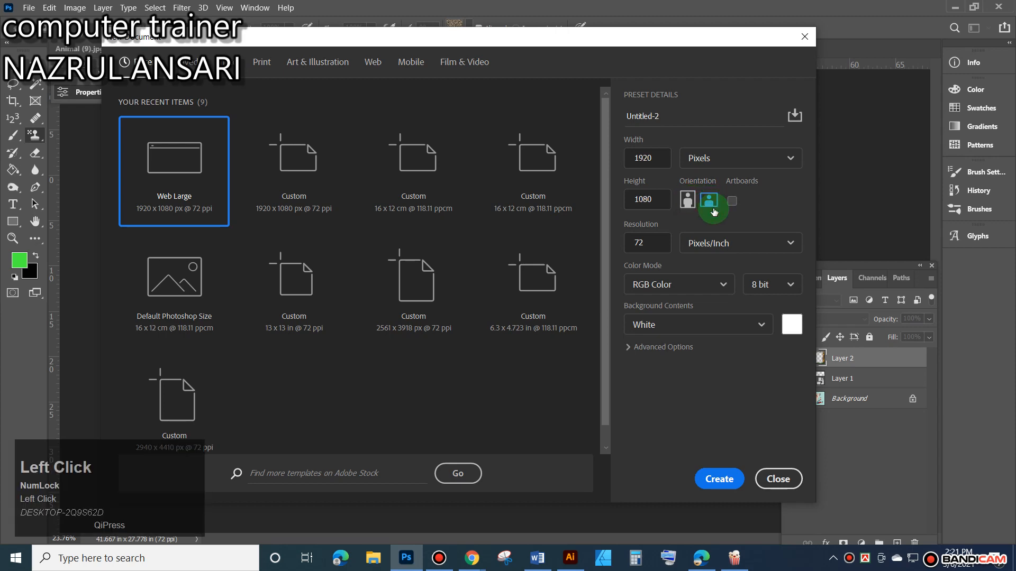
{"action": "left_click", "coordinate": [720, 477]}
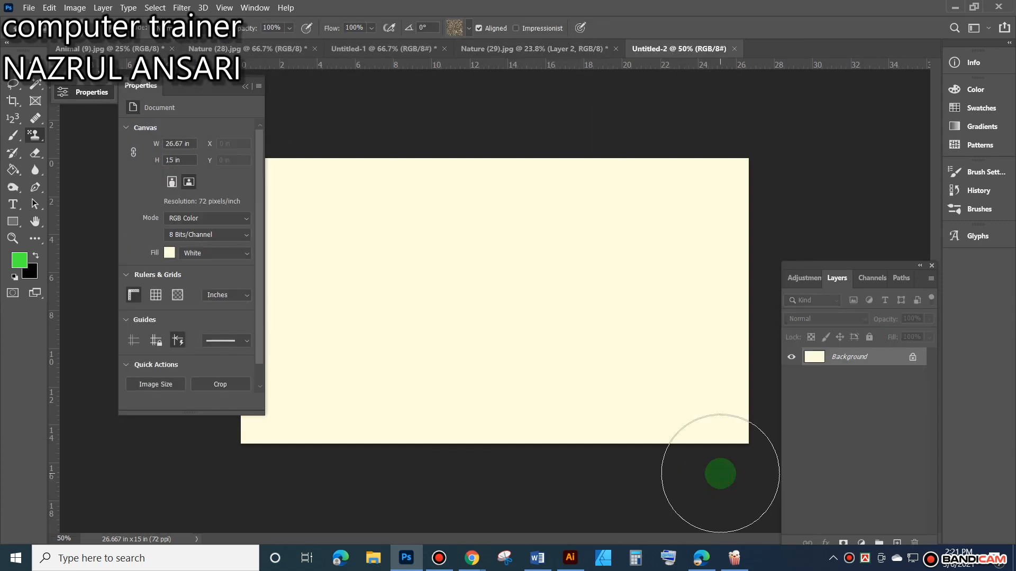
Paint the rock pattern over the blank canvas and the yellow-leaf Grass pattern over its right third.
{"action": "mouse_move", "coordinate": [430, 288]}
{"action": "left_mouse_down"}
{"action": "mouse_move", "coordinate": [462, 293]}
{"action": "mouse_move", "coordinate": [408, 267]}
{"action": "mouse_move", "coordinate": [481, 327]}
{"action": "mouse_move", "coordinate": [473, 276]}
{"action": "mouse_move", "coordinate": [420, 293]}
{"action": "mouse_move", "coordinate": [513, 297]}
{"action": "mouse_move", "coordinate": [693, 223]}
{"action": "mouse_move", "coordinate": [655, 227]}
{"action": "mouse_move", "coordinate": [684, 289]}
{"action": "mouse_move", "coordinate": [702, 384]}
{"action": "mouse_move", "coordinate": [687, 390]}
{"action": "mouse_move", "coordinate": [384, 278]}
{"action": "mouse_move", "coordinate": [345, 356]}
{"action": "mouse_move", "coordinate": [428, 276]}
{"action": "mouse_move", "coordinate": [682, 240]}
{"action": "mouse_move", "coordinate": [261, 220]}
{"action": "mouse_move", "coordinate": [285, 404]}
{"action": "mouse_move", "coordinate": [494, 423]}
{"action": "mouse_move", "coordinate": [694, 415]}
{"action": "mouse_move", "coordinate": [708, 257]}
{"action": "mouse_move", "coordinate": [736, 290]}
{"action": "mouse_move", "coordinate": [691, 456]}
{"action": "mouse_move", "coordinate": [658, 464]}
{"action": "mouse_move", "coordinate": [643, 395]}
{"action": "mouse_move", "coordinate": [496, 48]}
{"action": "mouse_move", "coordinate": [474, 34]}
{"action": "left_mouse_up"}
{"action": "left_click", "coordinate": [469, 30]}
{"action": "left_click", "coordinate": [405, 112]}
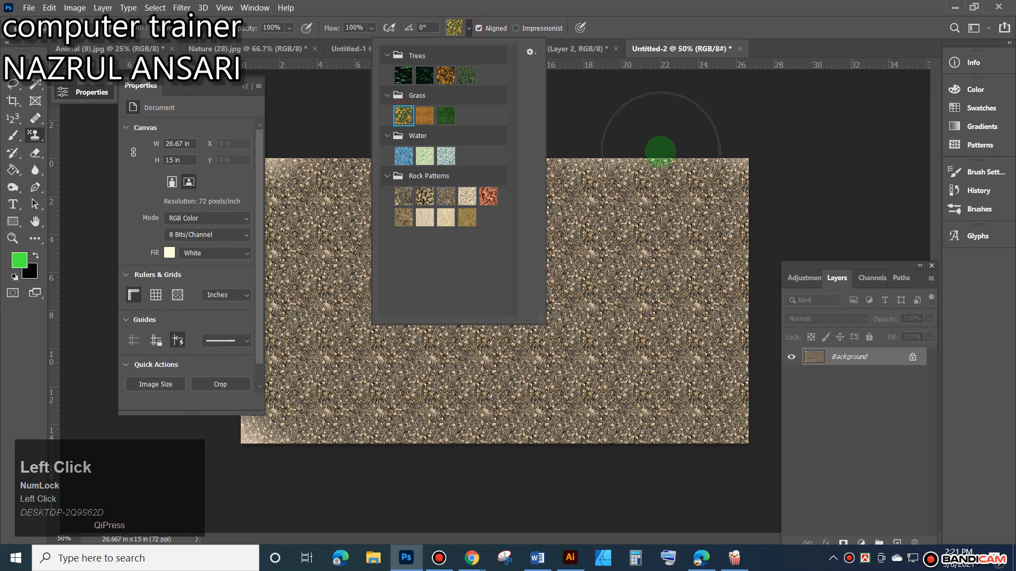
{"action": "left_click", "coordinate": [718, 179]}
{"action": "mouse_move", "coordinate": [719, 179]}
{"action": "left_mouse_down"}
{"action": "mouse_move", "coordinate": [733, 424]}
{"action": "mouse_move", "coordinate": [744, 439]}
{"action": "left_mouse_up"}
{"action": "mouse_move", "coordinate": [687, 180]}
{"action": "left_mouse_down"}
{"action": "mouse_move", "coordinate": [677, 201]}
{"action": "mouse_move", "coordinate": [721, 403]}
{"action": "mouse_move", "coordinate": [712, 420]}
{"action": "mouse_move", "coordinate": [646, 154]}
{"action": "mouse_move", "coordinate": [662, 462]}
{"action": "mouse_move", "coordinate": [703, 250]}
{"action": "left_mouse_up"}
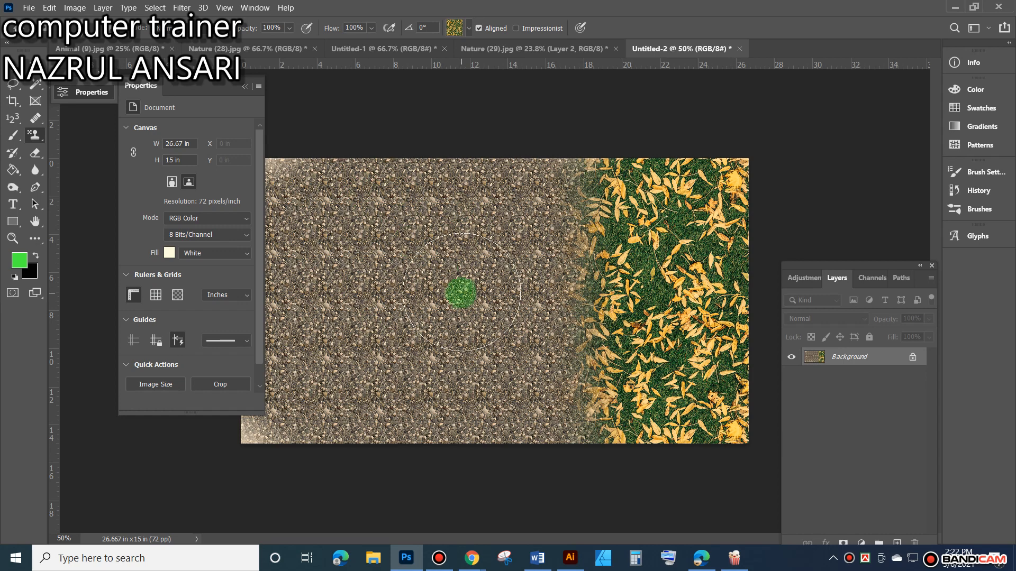
Shrink the brush to 48 px and write freehand letters in the yellow-leaf Grass pattern on the rock area.
{"action": "right_click", "coordinate": [470, 250], "text": "alt"}
{"action": "left_click_drag", "start_coordinate": [455, 262], "coordinate": [370, 287]}
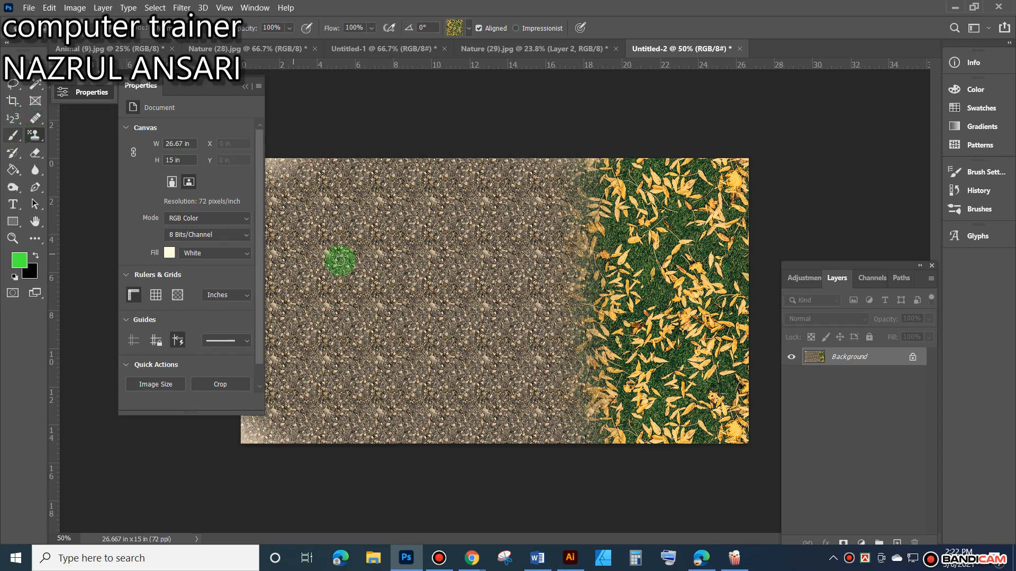
{"action": "mouse_move", "coordinate": [362, 295]}
{"action": "left_mouse_down"}
{"action": "mouse_move", "coordinate": [365, 255]}
{"action": "mouse_move", "coordinate": [389, 276]}
{"action": "mouse_move", "coordinate": [396, 325]}
{"action": "mouse_move", "coordinate": [363, 332]}
{"action": "mouse_move", "coordinate": [325, 304]}
{"action": "mouse_move", "coordinate": [310, 235]}
{"action": "mouse_move", "coordinate": [408, 294]}
{"action": "mouse_move", "coordinate": [403, 279]}
{"action": "mouse_move", "coordinate": [457, 288]}
{"action": "mouse_move", "coordinate": [456, 304]}
{"action": "mouse_move", "coordinate": [402, 221]}
{"action": "left_mouse_up"}
{"action": "mouse_move", "coordinate": [333, 252]}
{"action": "left_mouse_down"}
{"action": "mouse_move", "coordinate": [446, 195]}
{"action": "mouse_move", "coordinate": [494, 283]}
{"action": "left_mouse_up"}
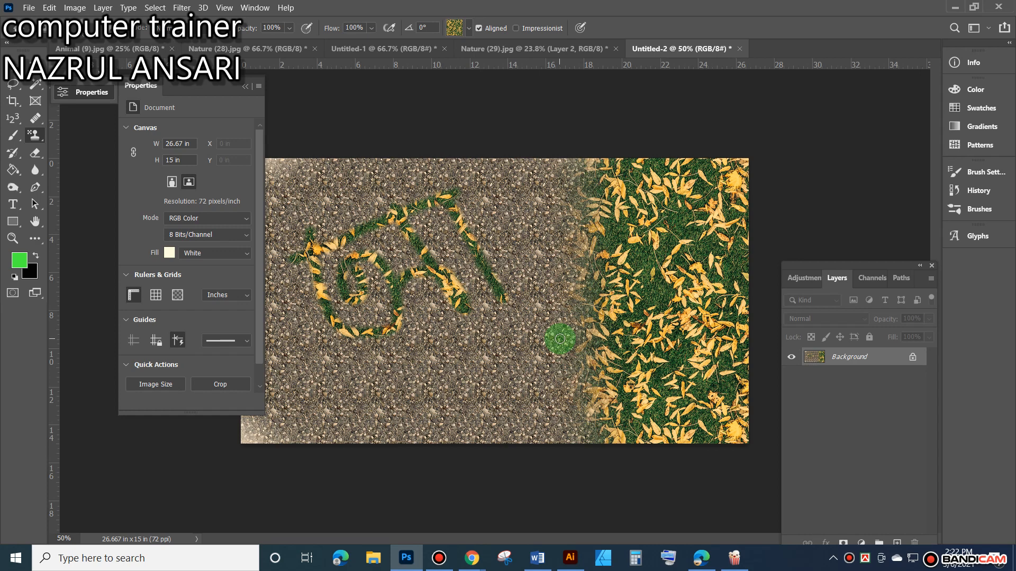
Choose KYLE Bonus Chunky Charcoal from the Dry Media Brushes and paint a curved green stroke below the lettering.
{"action": "left_click", "coordinate": [51, 28]}
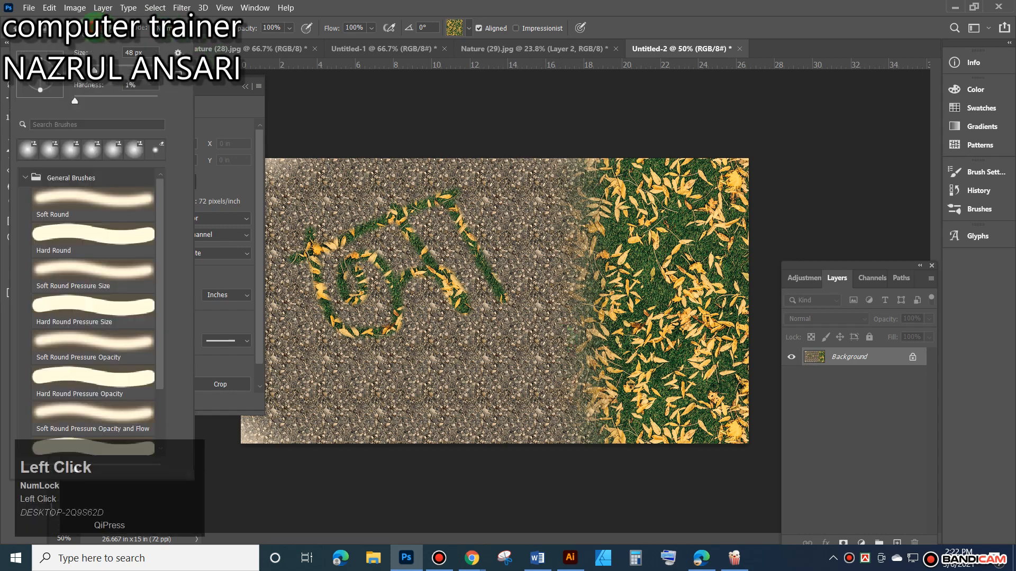
{"action": "mouse_move", "coordinate": [159, 222]}
{"action": "left_mouse_down"}
{"action": "mouse_move", "coordinate": [169, 389]}
{"action": "mouse_move", "coordinate": [48, 421]}
{"action": "left_mouse_up"}
{"action": "left_click", "coordinate": [24, 408]}
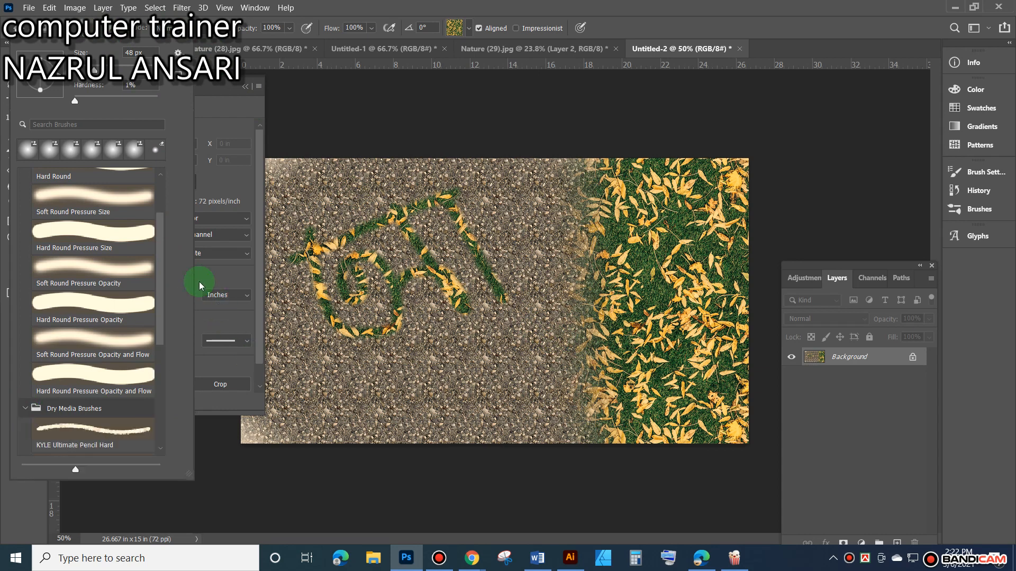
{"action": "left_click_drag", "start_coordinate": [163, 267], "coordinate": [162, 402]}
{"action": "left_click", "coordinate": [93, 325]}
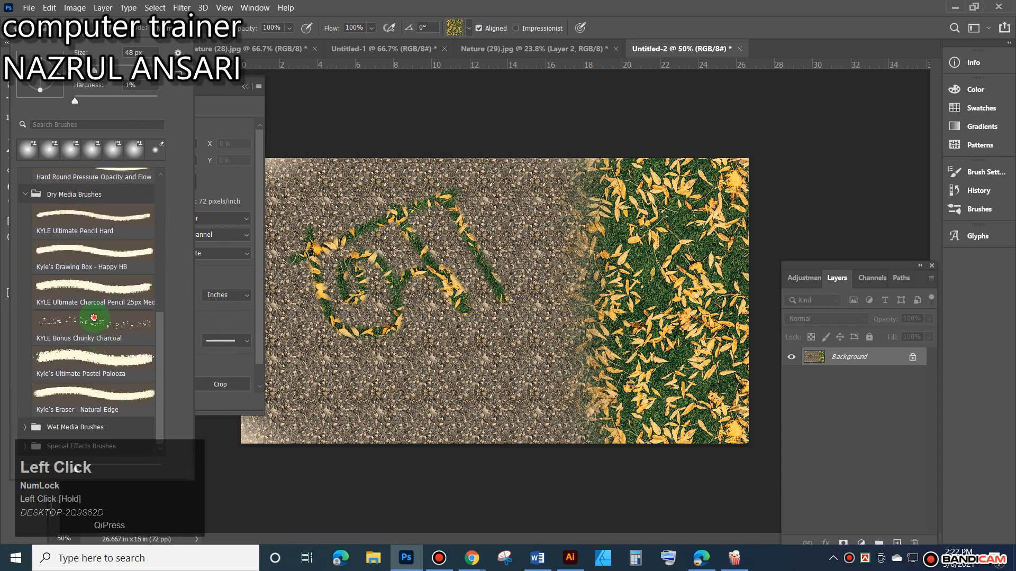
{"action": "mouse_move", "coordinate": [418, 381]}
{"action": "left_mouse_down"}
{"action": "mouse_move", "coordinate": [444, 374]}
{"action": "mouse_move", "coordinate": [525, 311]}
{"action": "mouse_move", "coordinate": [552, 340]}
{"action": "mouse_move", "coordinate": [506, 383]}
{"action": "mouse_move", "coordinate": [545, 382]}
{"action": "left_mouse_up"}
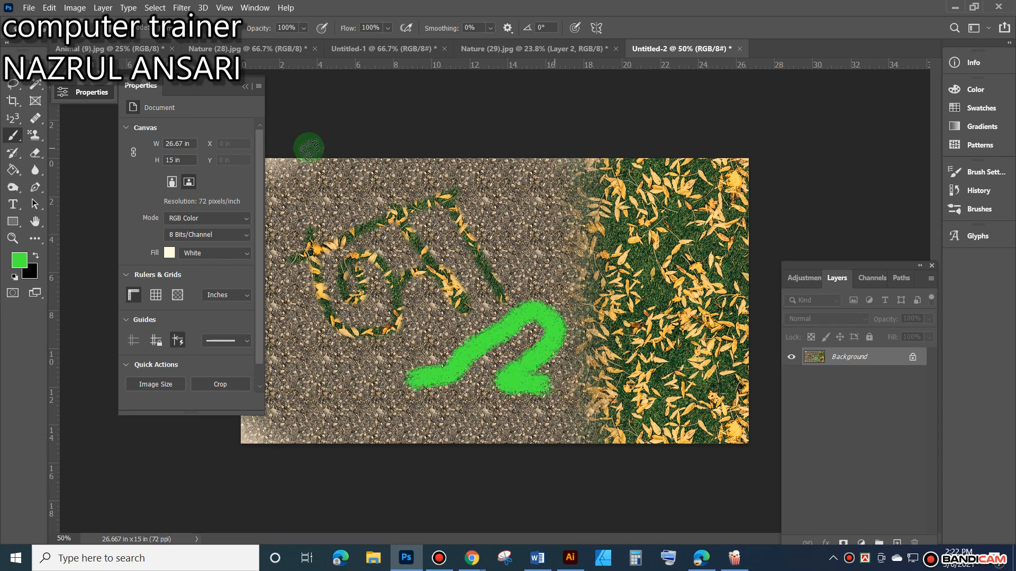
Return to the Pattern Stamp tool and try loose strokes of the yellow-leaf Grass pattern around and below the lettering.
{"action": "left_click", "coordinate": [35, 135]}
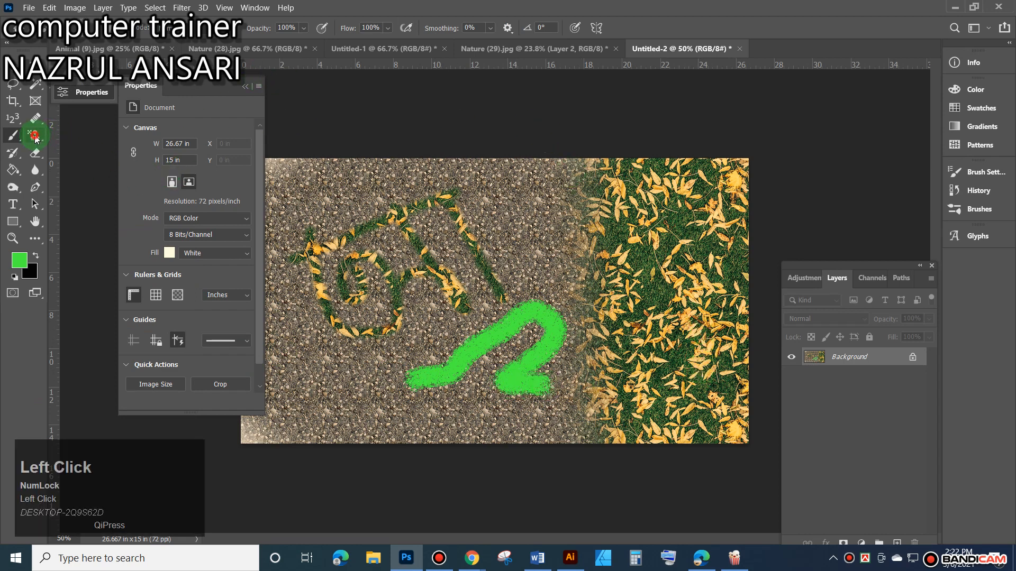
{"action": "mouse_move", "coordinate": [476, 215]}
{"action": "left_mouse_down"}
{"action": "mouse_move", "coordinate": [527, 232]}
{"action": "mouse_move", "coordinate": [567, 216]}
{"action": "mouse_move", "coordinate": [561, 193]}
{"action": "mouse_move", "coordinate": [528, 193]}
{"action": "mouse_move", "coordinate": [521, 209]}
{"action": "mouse_move", "coordinate": [561, 194]}
{"action": "mouse_move", "coordinate": [619, 227]}
{"action": "mouse_move", "coordinate": [587, 212]}
{"action": "left_mouse_up"}
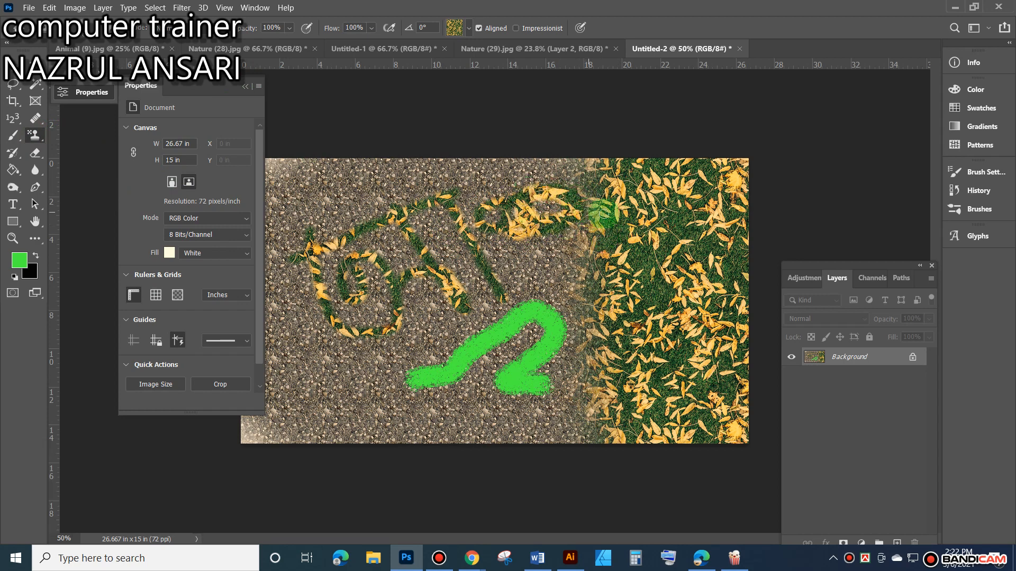
{"action": "left_click", "coordinate": [569, 304]}
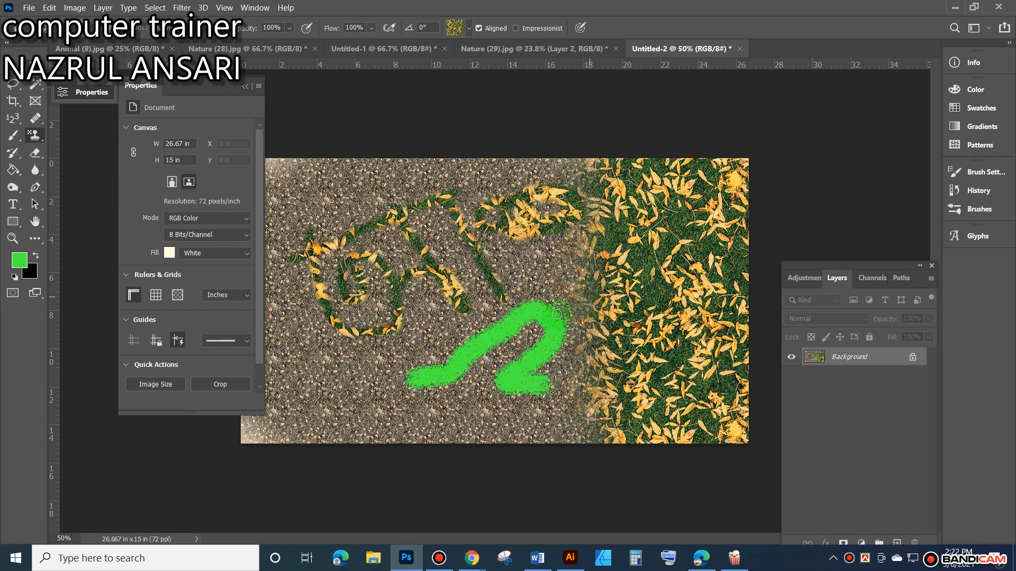
{"action": "left_click", "coordinate": [647, 224], "text": "alt"}
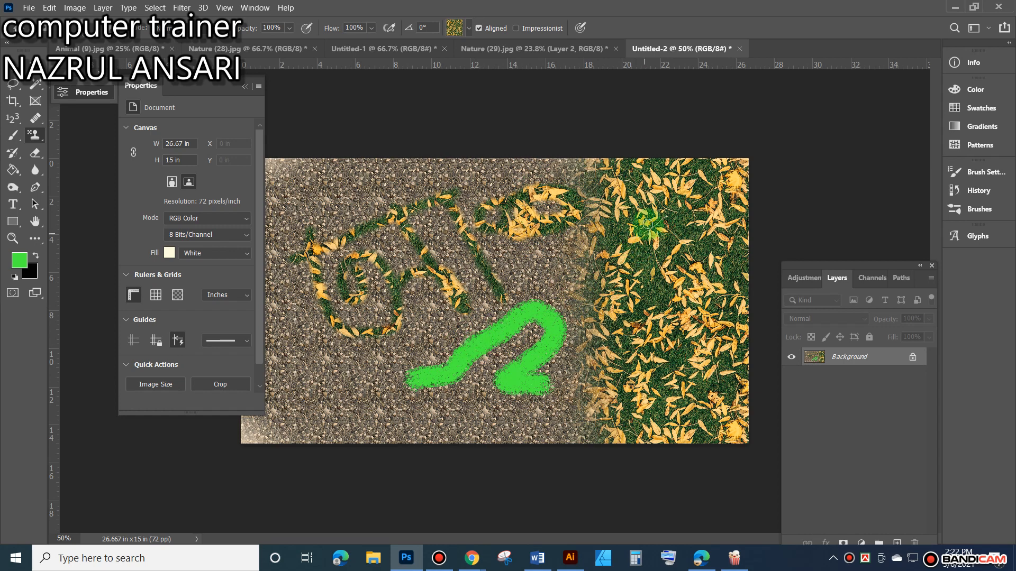
{"action": "mouse_move", "coordinate": [404, 202]}
{"action": "left_mouse_down"}
{"action": "mouse_move", "coordinate": [380, 262]}
{"action": "mouse_move", "coordinate": [414, 262]}
{"action": "mouse_move", "coordinate": [412, 273]}
{"action": "mouse_move", "coordinate": [379, 273]}
{"action": "mouse_move", "coordinate": [390, 256]}
{"action": "mouse_move", "coordinate": [348, 272]}
{"action": "mouse_move", "coordinate": [307, 378]}
{"action": "mouse_move", "coordinate": [291, 388]}
{"action": "mouse_move", "coordinate": [372, 383]}
{"action": "mouse_move", "coordinate": [379, 397]}
{"action": "mouse_move", "coordinate": [402, 396]}
{"action": "mouse_move", "coordinate": [362, 419]}
{"action": "mouse_move", "coordinate": [433, 400]}
{"action": "mouse_move", "coordinate": [417, 378]}
{"action": "left_mouse_up"}
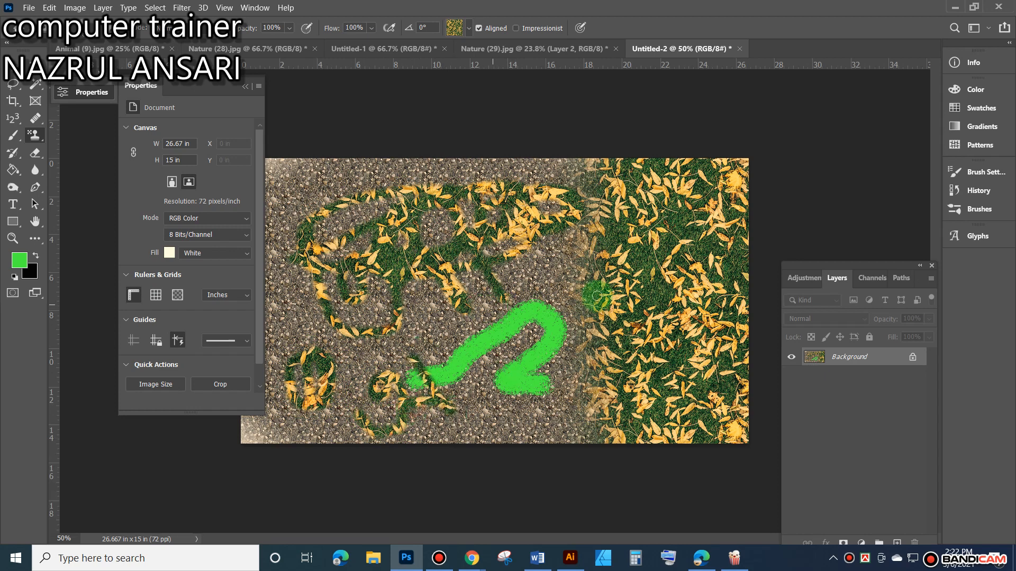
Undo the latest Pattern Stamp strokes around and below the lettering.
{"action": "key", "text": "ctrl+z"}
{"action": "key", "text": "ctrl+z"}
{"action": "key", "text": "ctrl+z"}
{"action": "key", "text": "ctrl+z"}
{"action": "key", "text": "ctrl+z"}
{"action": "key", "text": "ctrl+z"}
{"action": "key", "text": "ctrl+z"}
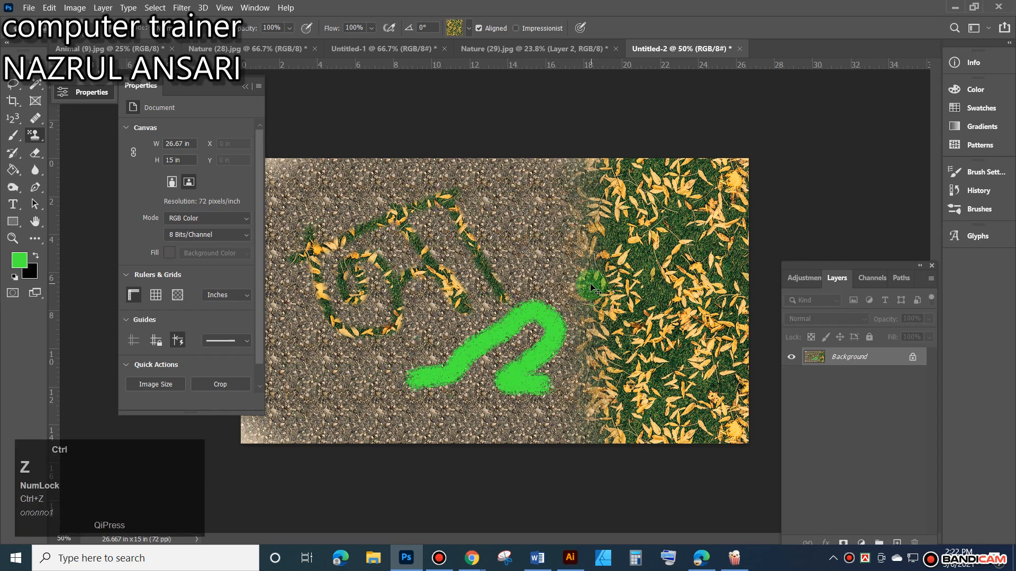
Undo the lettering, the green charcoal stroke and the latest stroke of yellow-leaf Grass on the canvas.
{"action": "key", "text": "ctrl+z"}
{"action": "key", "text": "ctrl+z"}
{"action": "key", "text": "ctrl+z"}
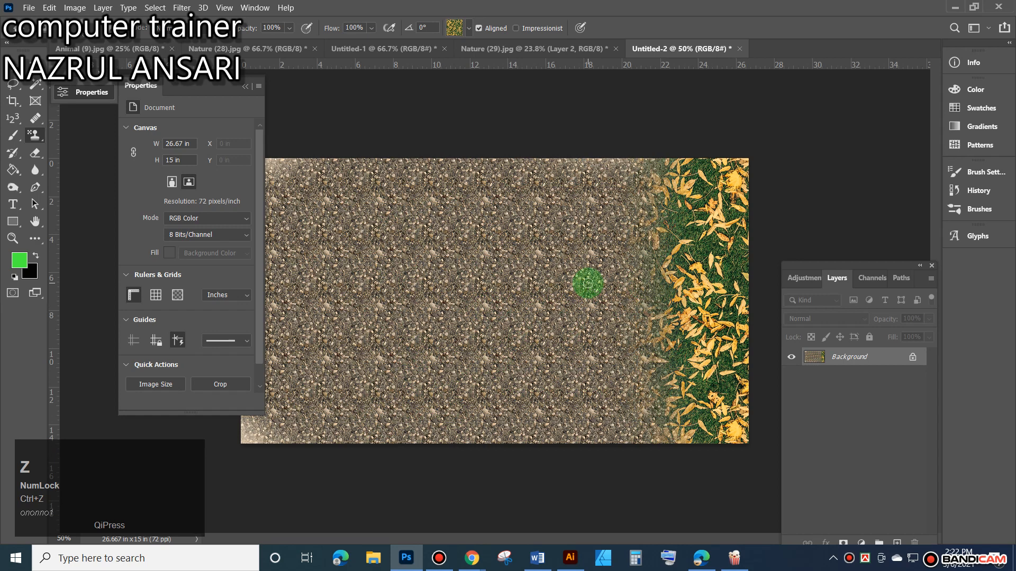
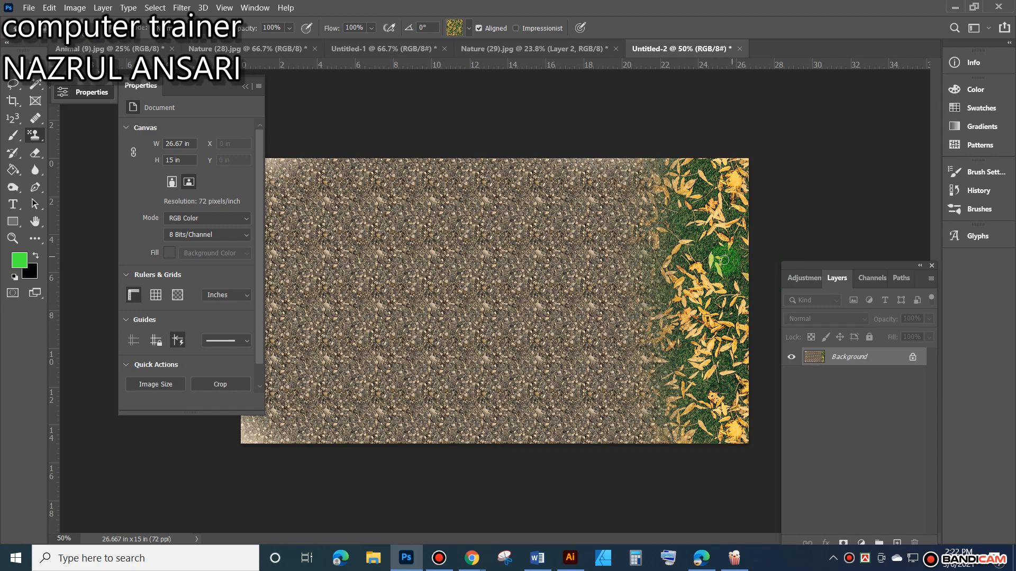
Open the balloon photo Nature (3).jpg from the Natural folder.
{"action": "left_click", "coordinate": [25, 10]}
{"action": "left_click", "coordinate": [37, 32]}
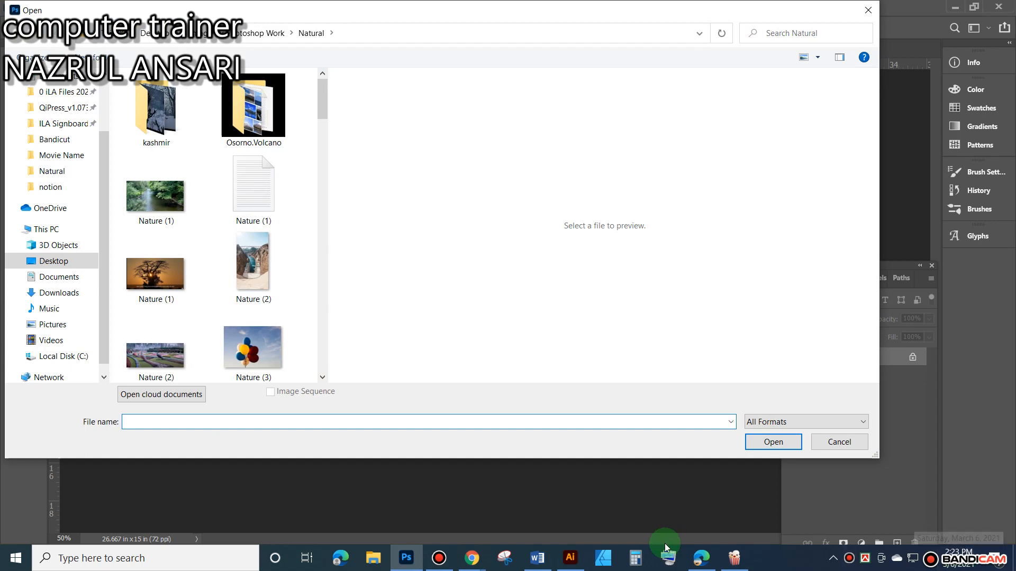
{"action": "left_click", "coordinate": [262, 352]}
{"action": "double_click", "coordinate": [262, 352]}
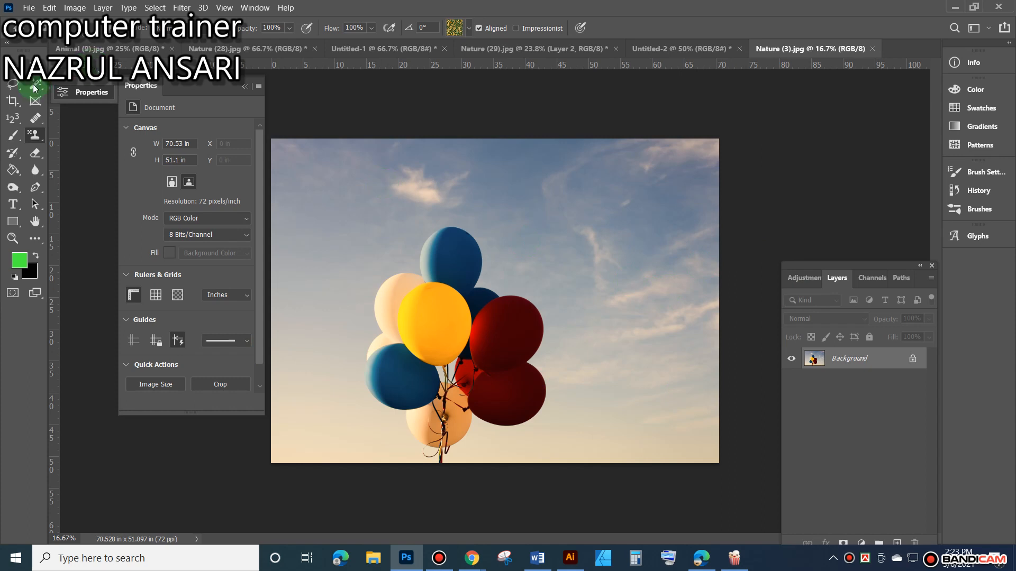
Crop the photo more tightly around the balloons, to about 54.7 × 40.8 inches.
{"action": "left_click", "coordinate": [13, 101]}
{"action": "left_click_drag", "start_coordinate": [715, 142], "coordinate": [665, 167]}
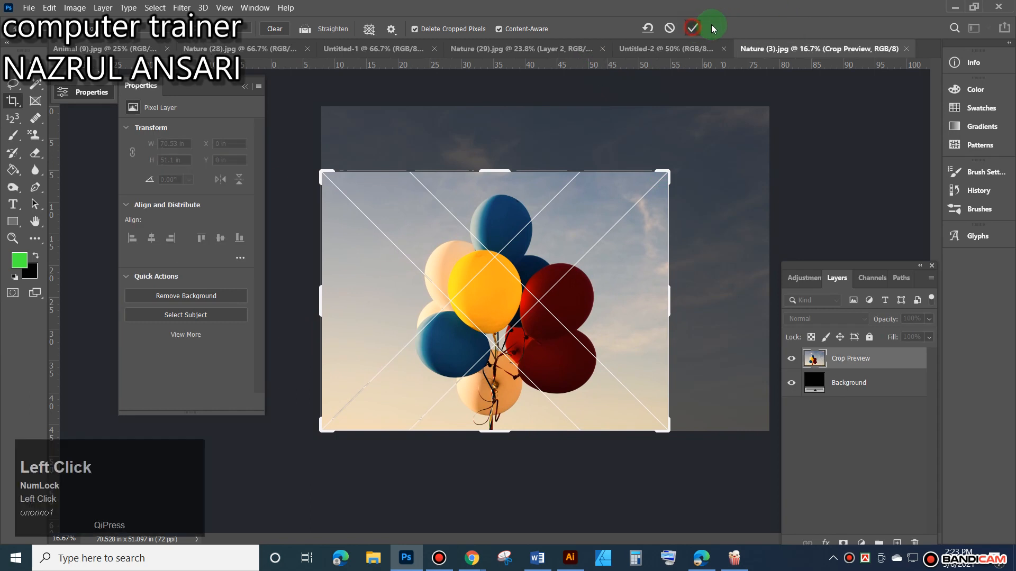
{"action": "left_click", "coordinate": [699, 27]}
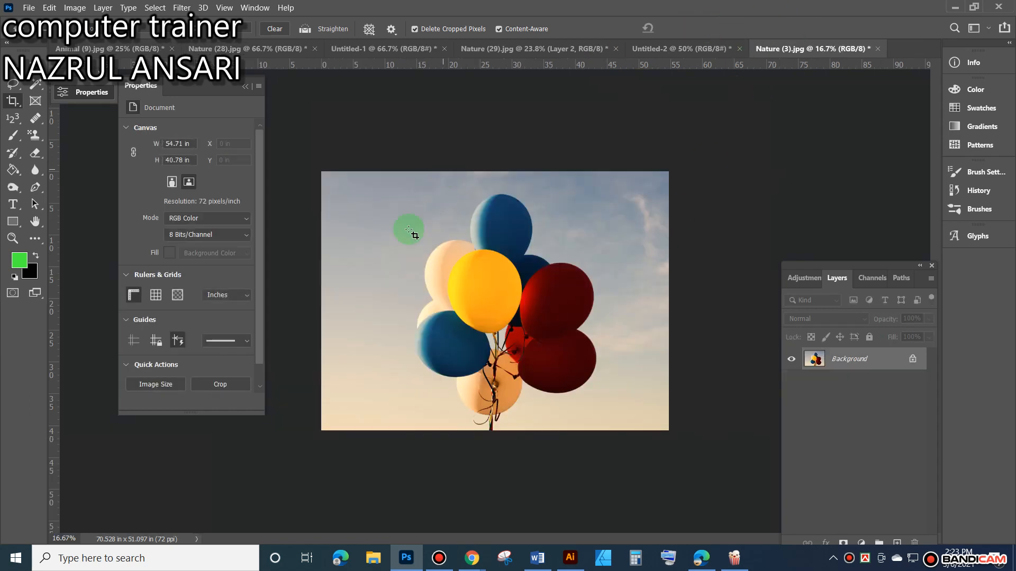
Resize the cropped balloon image to 15 inches wide with proportions linked and return to the Move tool.
{"action": "left_click", "coordinate": [75, 8]}
{"action": "left_click", "coordinate": [85, 97]}
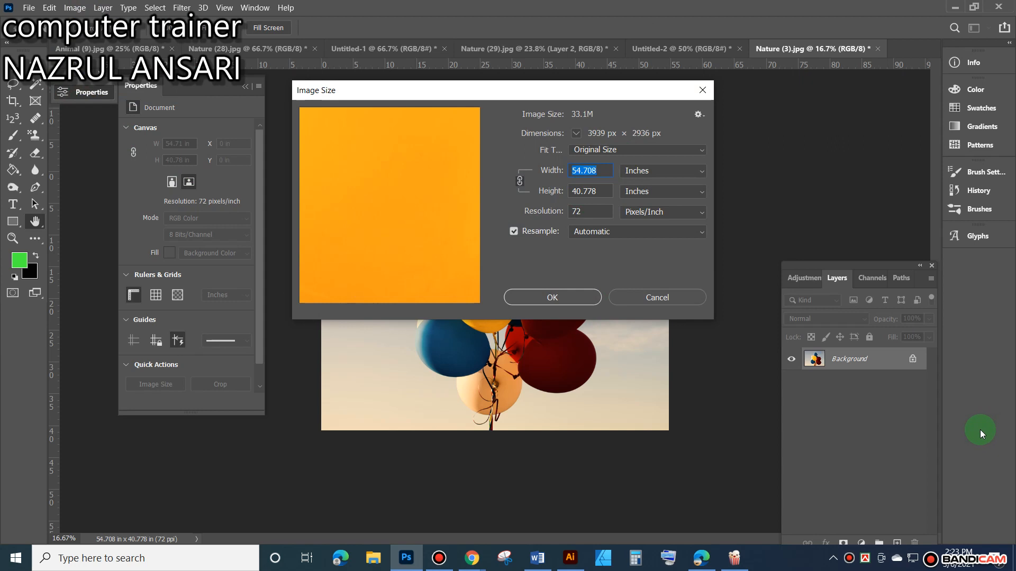
{"action": "type", "text": "1"}
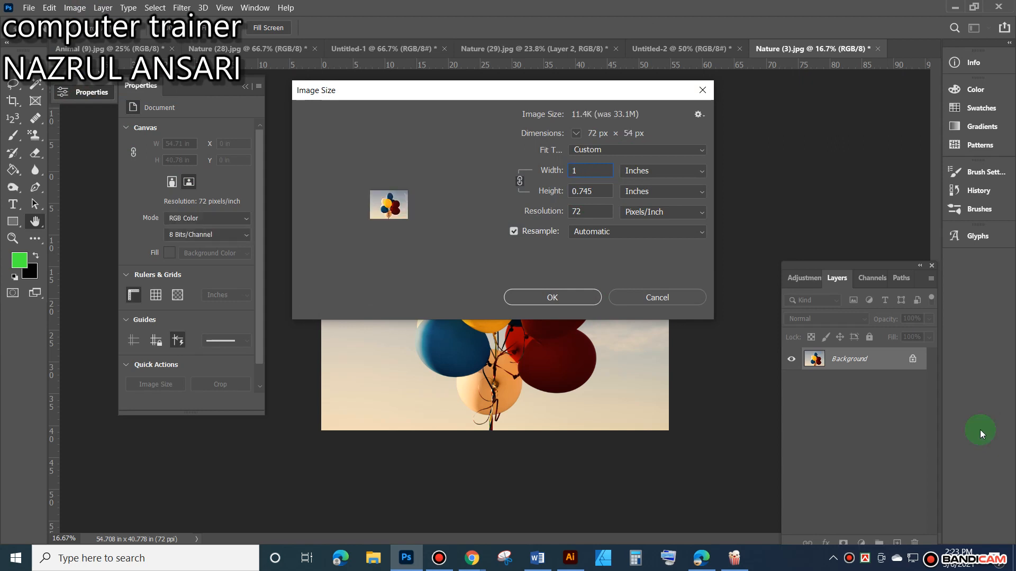
{"action": "type", "text": "5"}
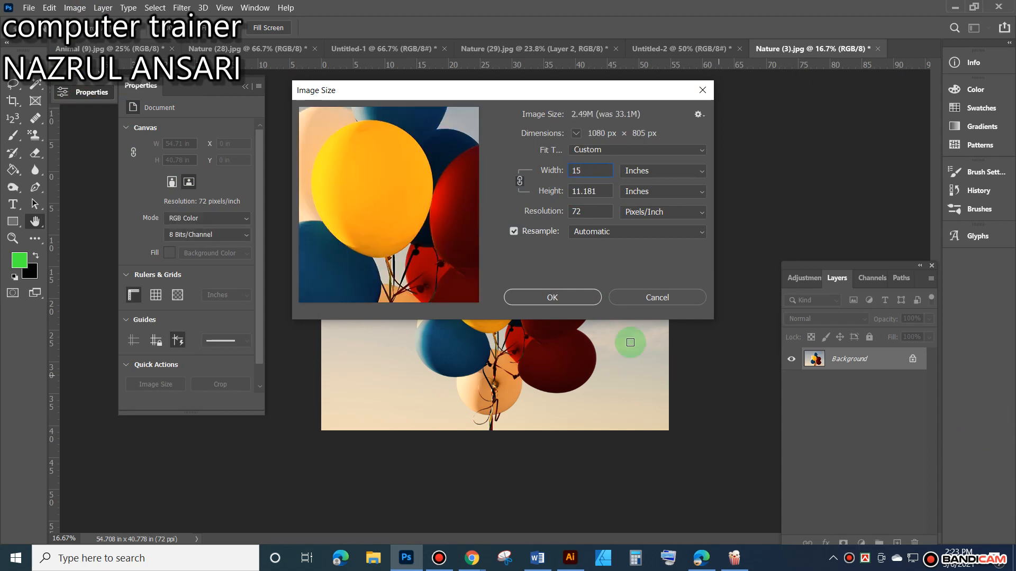
{"action": "left_click", "coordinate": [550, 298]}
{"action": "key", "text": "c"}
{"action": "left_click", "coordinate": [11, 67]}
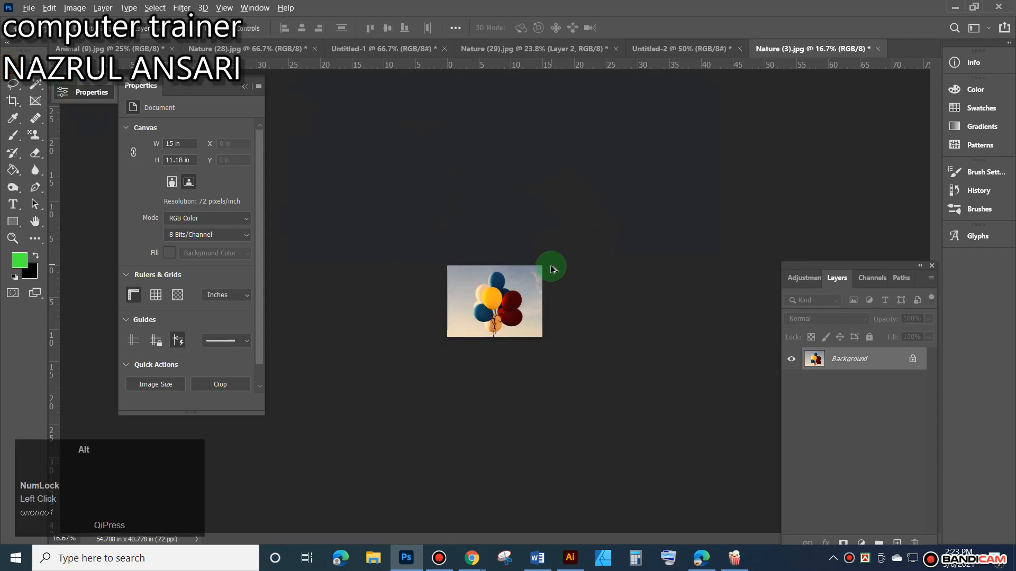
Define the balloon image as a pattern named Nature (3).jpg and close the photo.
{"action": "scroll", "coordinate": [506, 288], "scroll_direction": "up", "scroll_amount": 5}
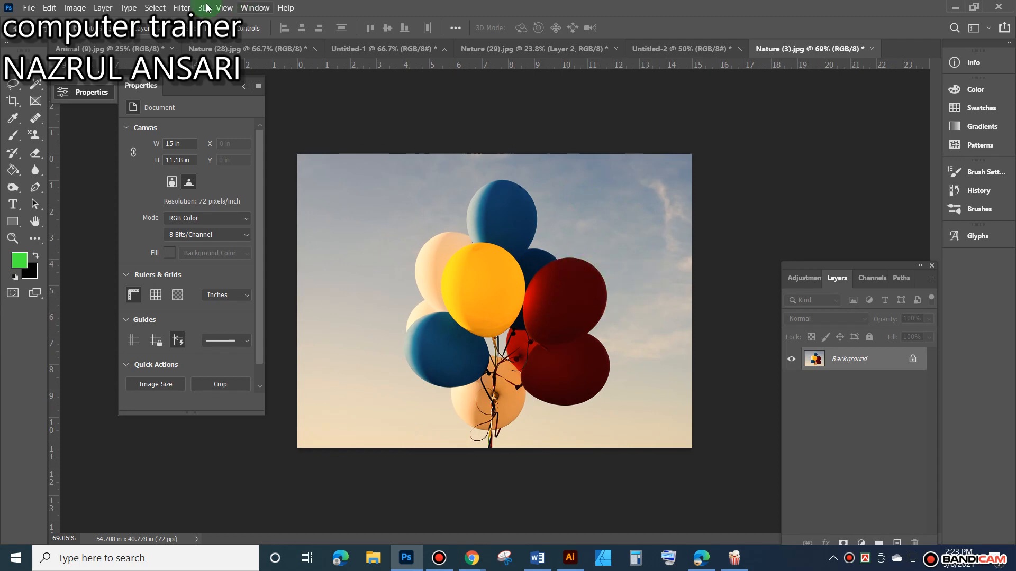
{"action": "left_click", "coordinate": [50, 8]}
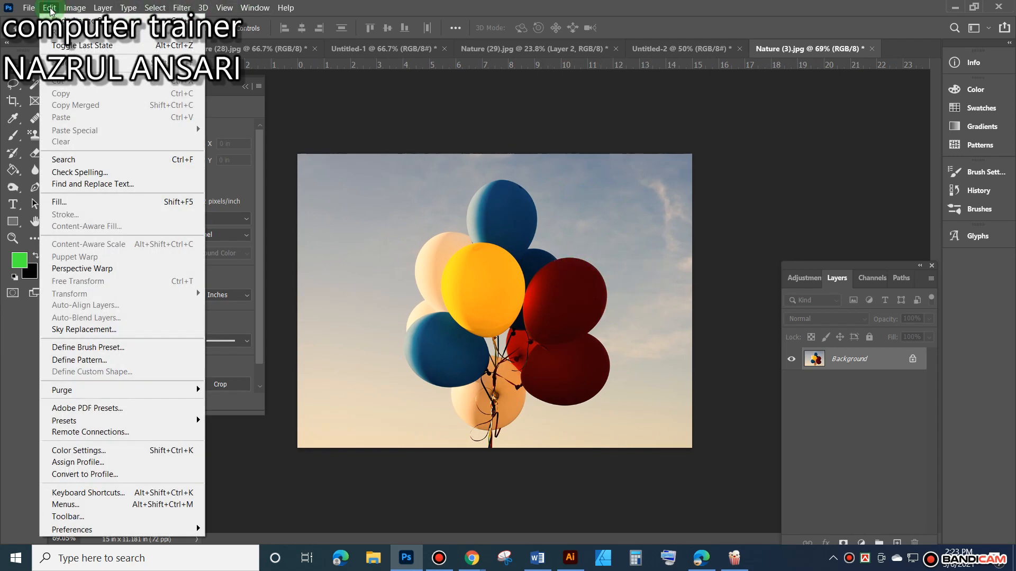
{"action": "left_click", "coordinate": [29, 8]}
{"action": "left_click", "coordinate": [50, 8]}
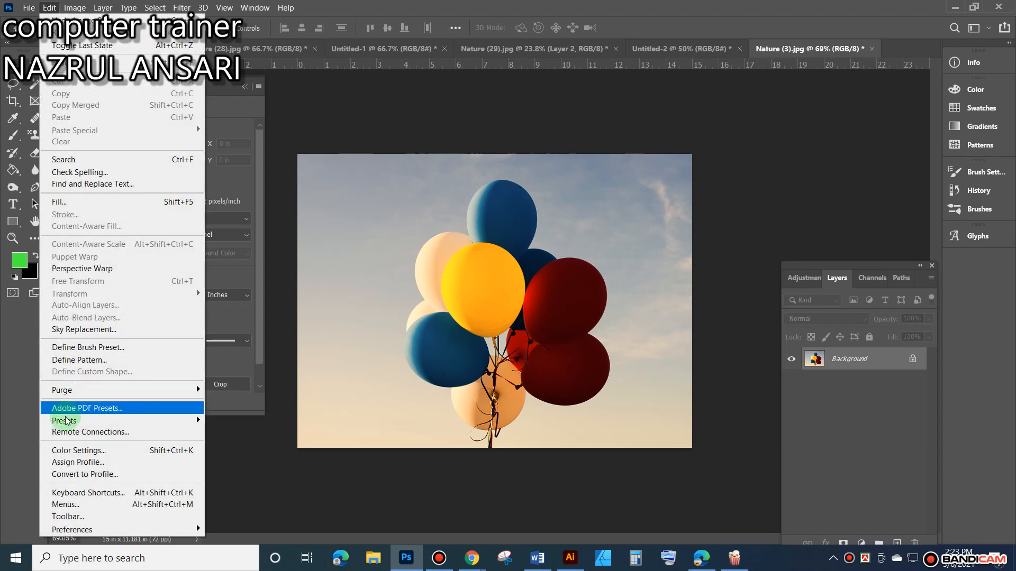
{"action": "left_click", "coordinate": [96, 362]}
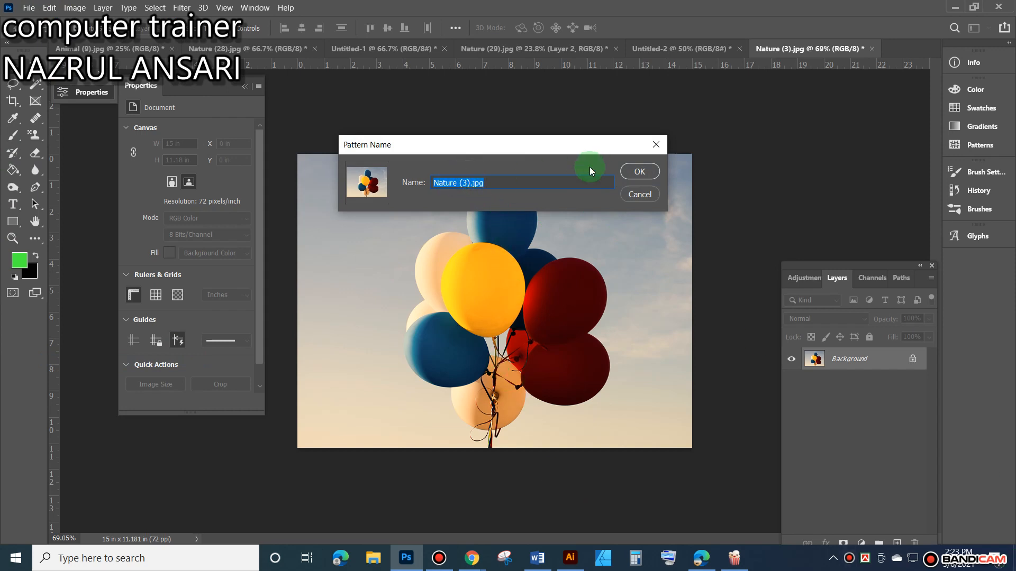
{"action": "left_click", "coordinate": [623, 175]}
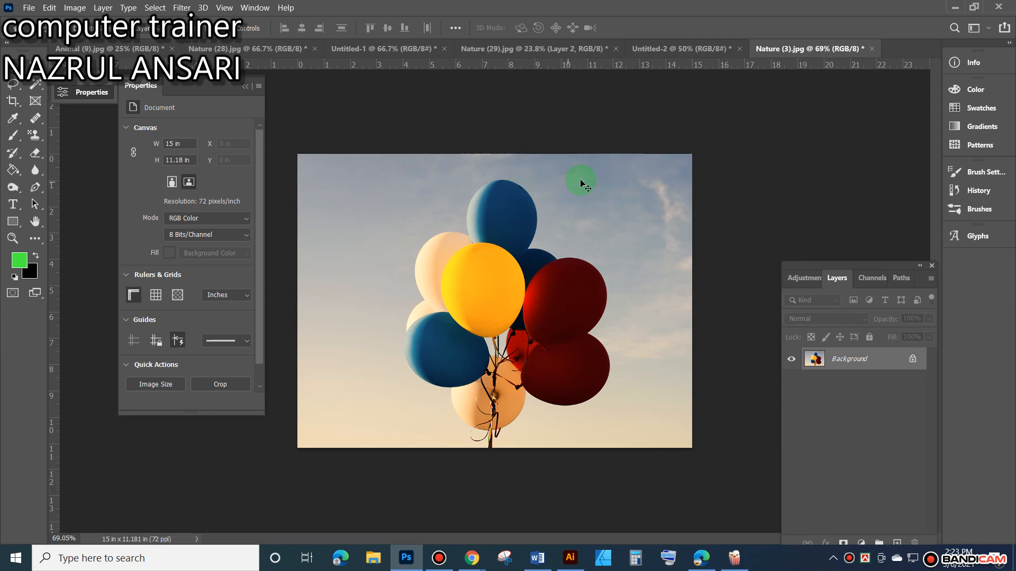
{"action": "left_click", "coordinate": [872, 48]}
{"action": "left_click", "coordinate": [531, 218]}
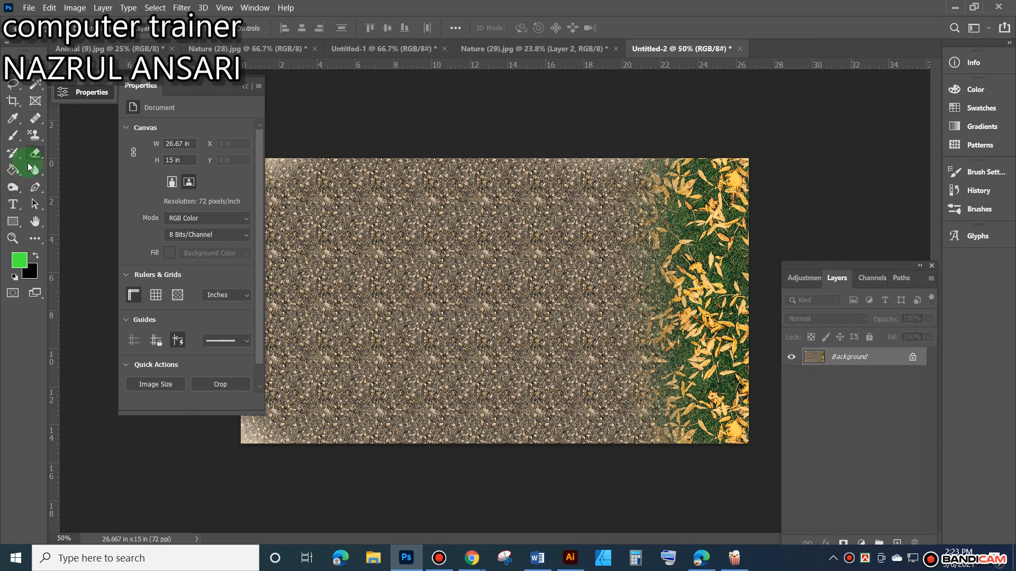
With the Pattern Stamp tool, save the current yellow-leaf Grass pattern as a new preset named Grass-Autumn.
{"action": "left_click", "coordinate": [35, 135]}
{"action": "left_click", "coordinate": [469, 29]}
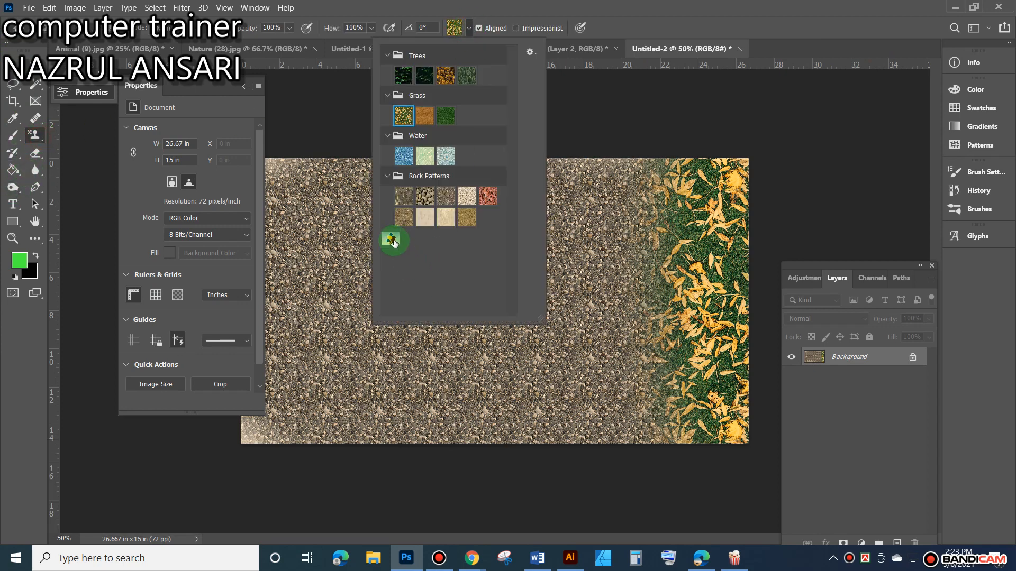
{"action": "left_click_drag", "start_coordinate": [389, 242], "coordinate": [584, 71]}
{"action": "left_click", "coordinate": [530, 51]}
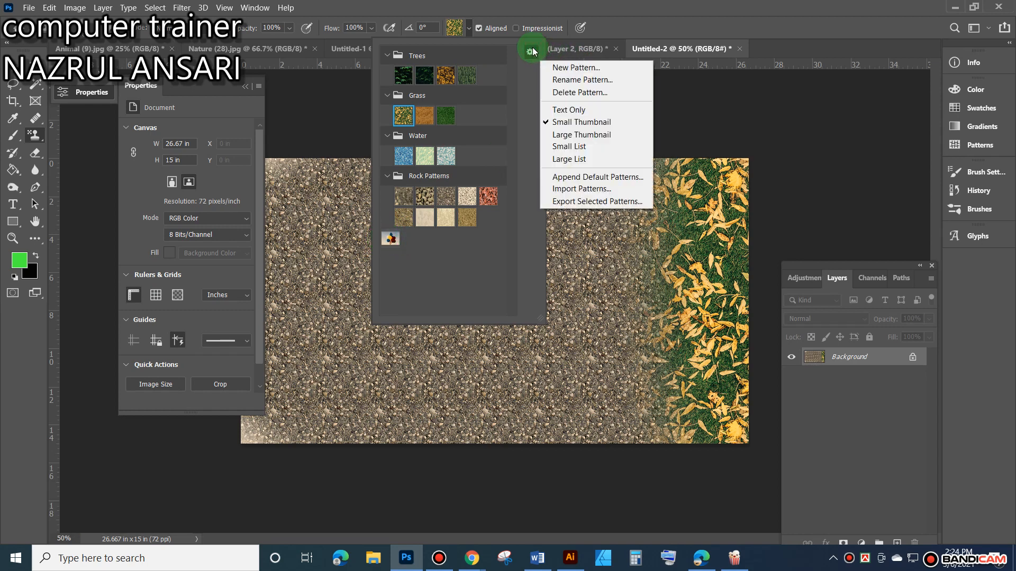
{"action": "right_click", "coordinate": [439, 271]}
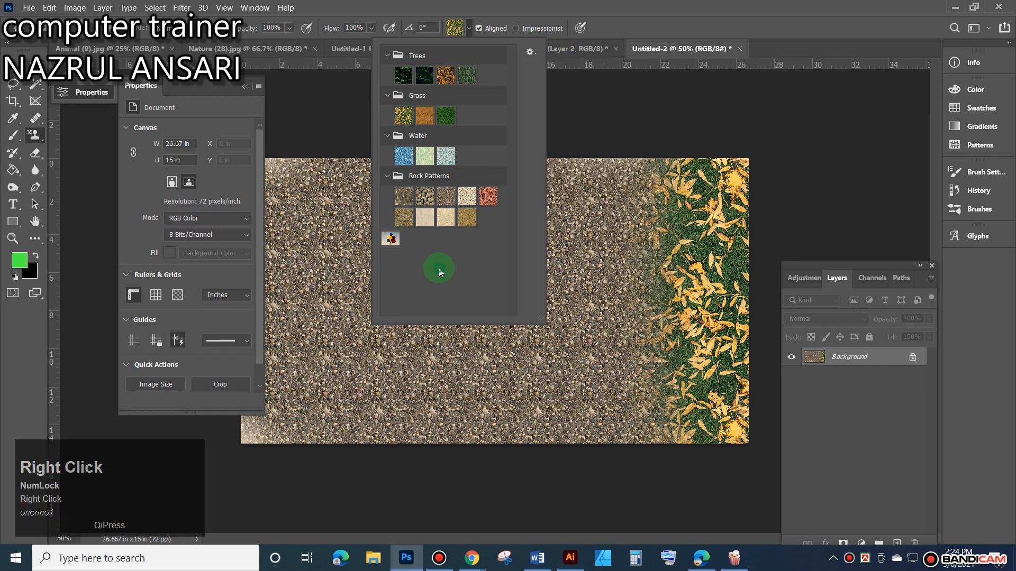
{"action": "left_click", "coordinate": [439, 269]}
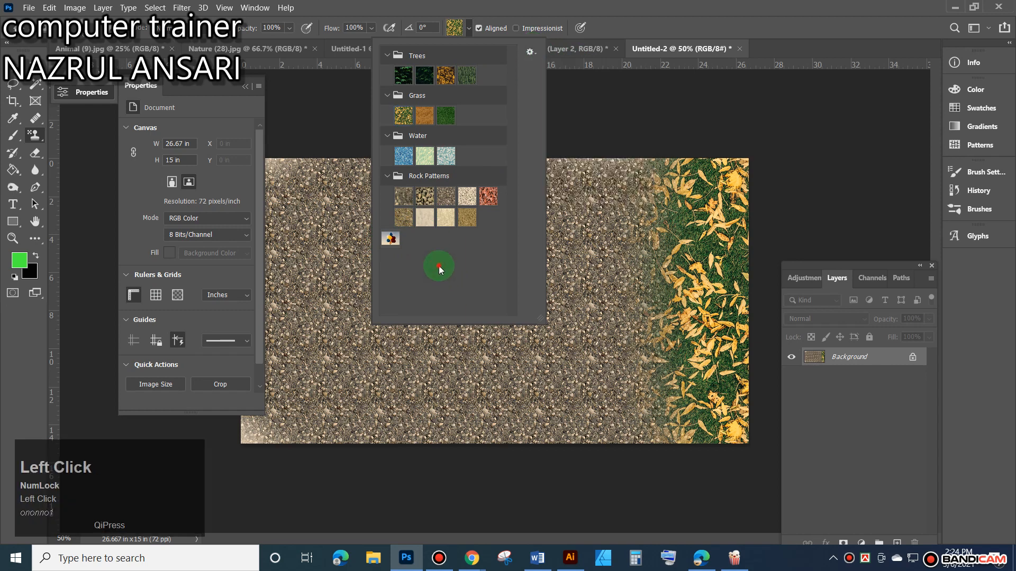
{"action": "left_click", "coordinate": [532, 55]}
{"action": "left_click", "coordinate": [566, 68]}
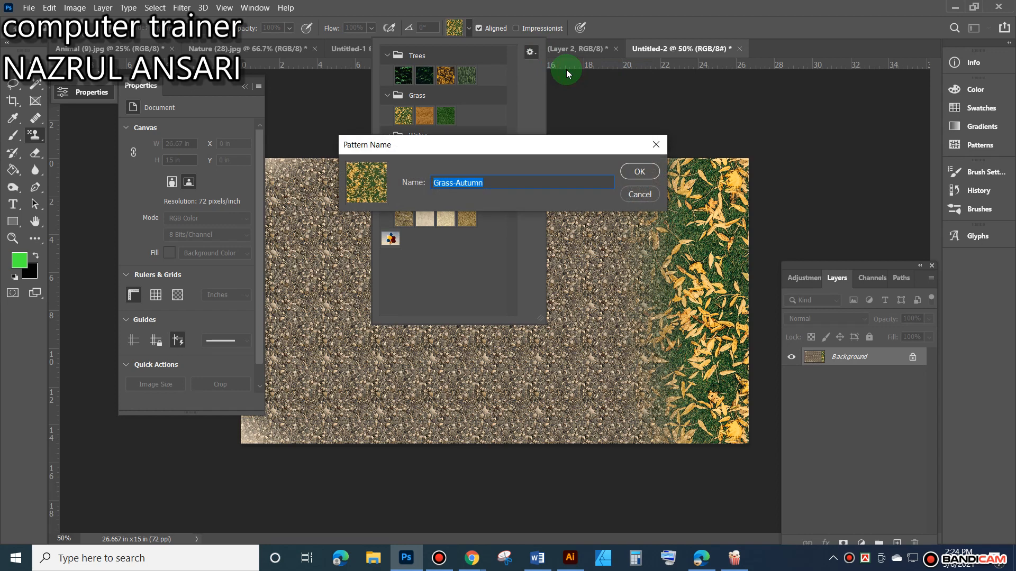
{"action": "left_click", "coordinate": [640, 171]}
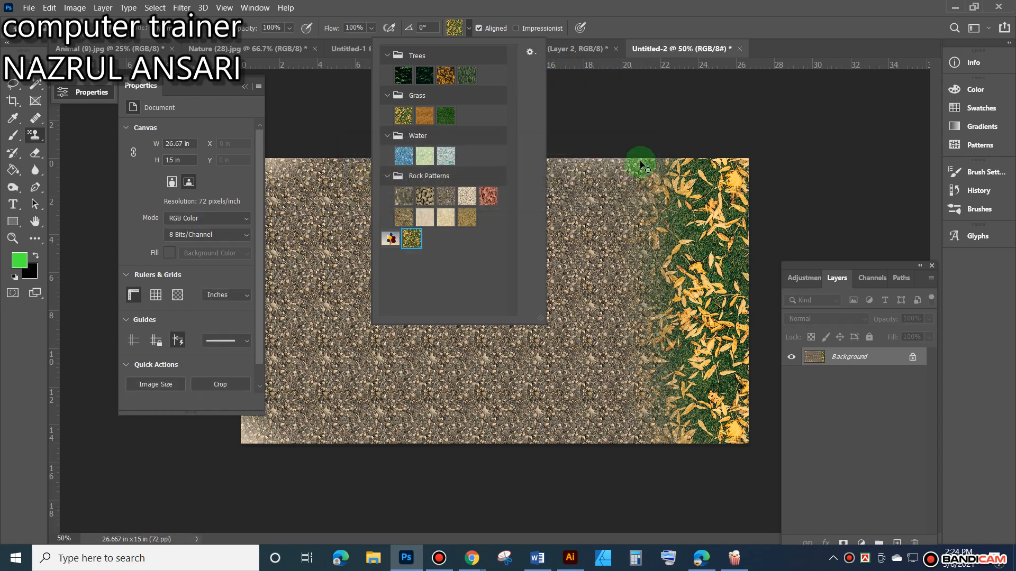
Undo the remaining yellow-leaf Grass strip on the canvas and collapse the Trees group in the pattern picker.
{"action": "key", "text": "ctrl+z"}
{"action": "left_click", "coordinate": [469, 28]}
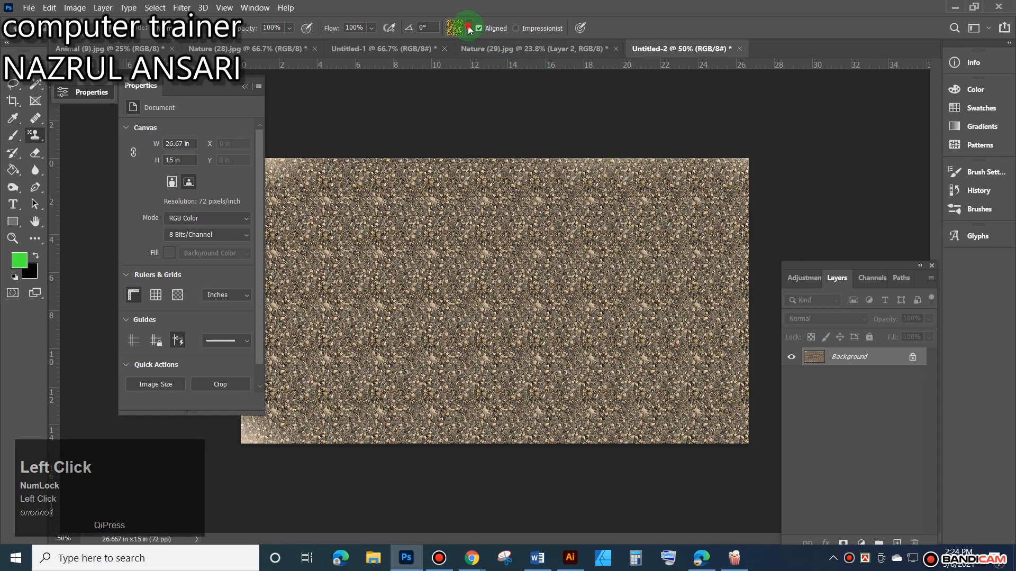
{"action": "left_click", "coordinate": [529, 53]}
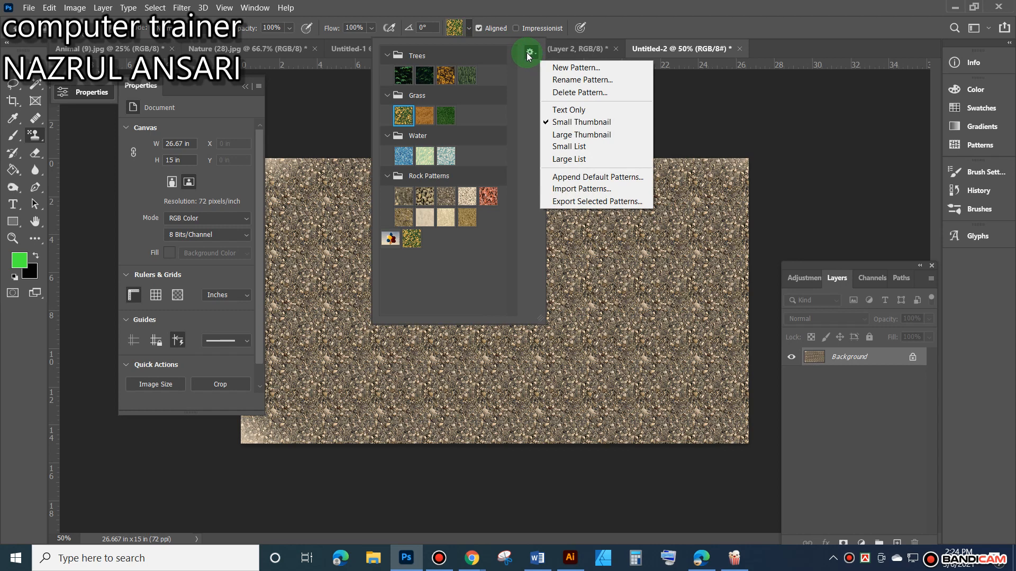
{"action": "left_click_drag", "start_coordinate": [391, 244], "coordinate": [391, 81]}
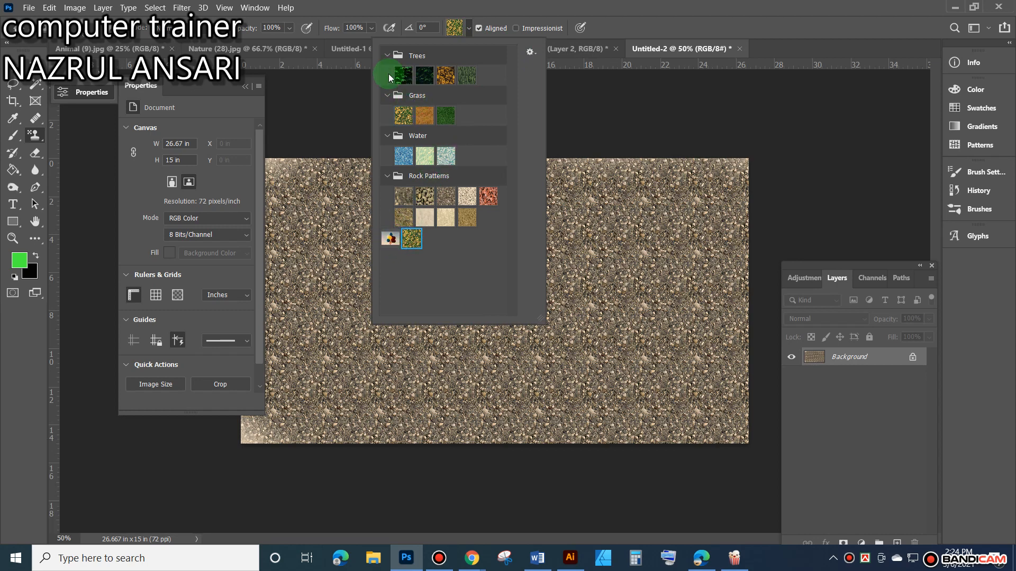
{"action": "left_click", "coordinate": [387, 55]}
{"action": "left_click", "coordinate": [387, 55]}
{"action": "left_click", "coordinate": [387, 55]}
{"action": "right_click", "coordinate": [493, 290]}
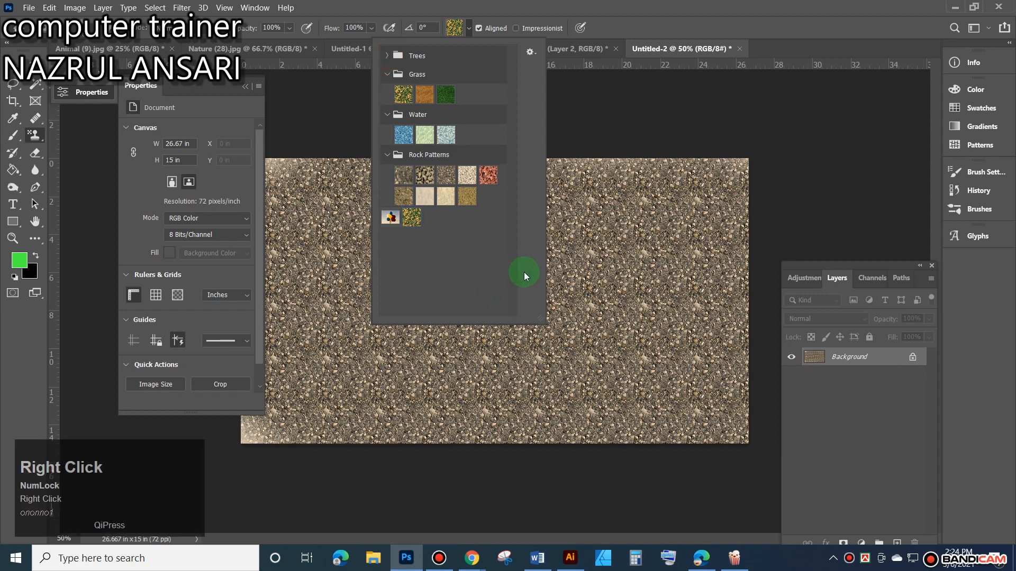
{"action": "left_click", "coordinate": [472, 265]}
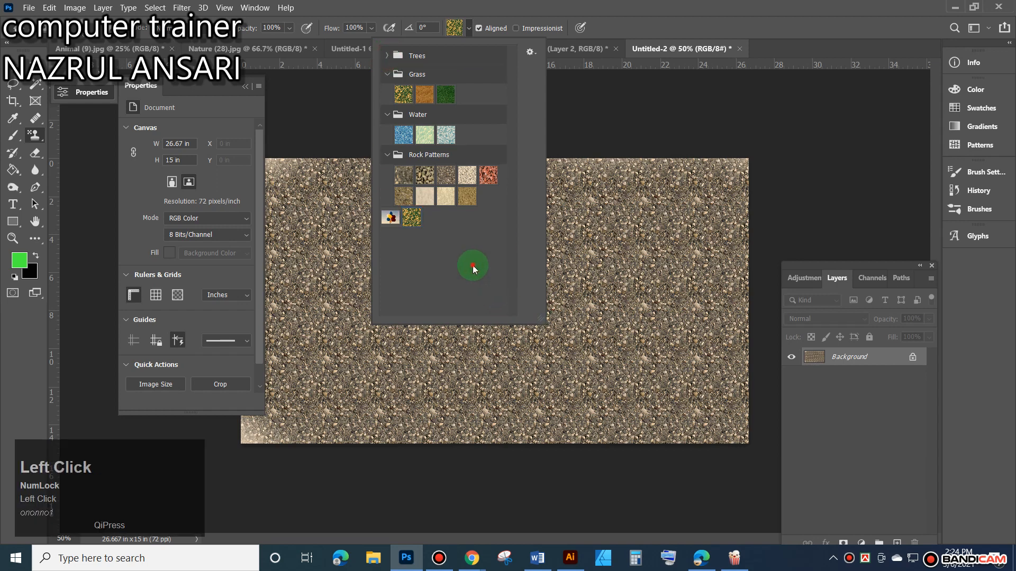
{"action": "left_click", "coordinate": [530, 53]}
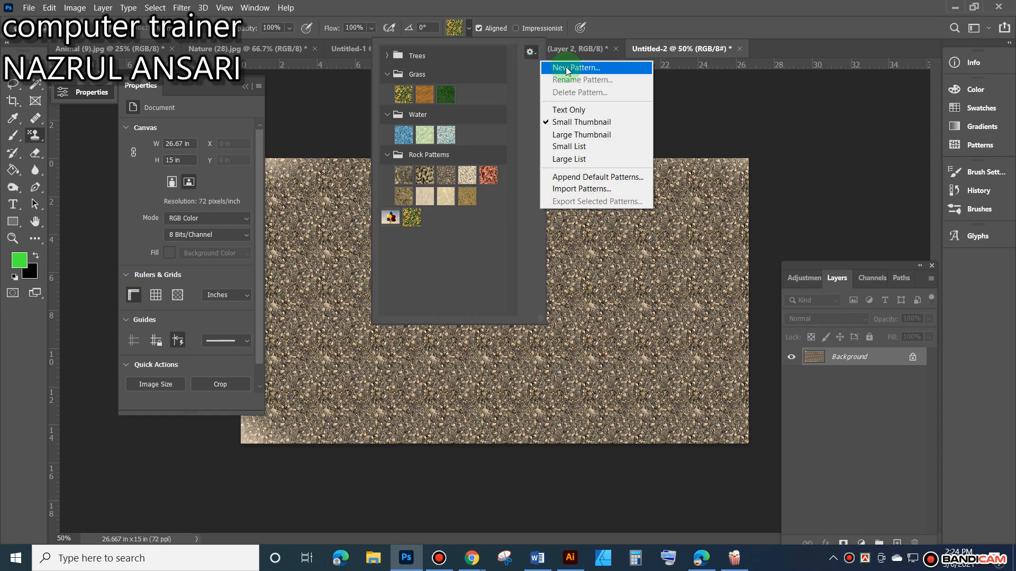
{"action": "left_click", "coordinate": [430, 266]}
{"action": "right_click", "coordinate": [429, 265]}
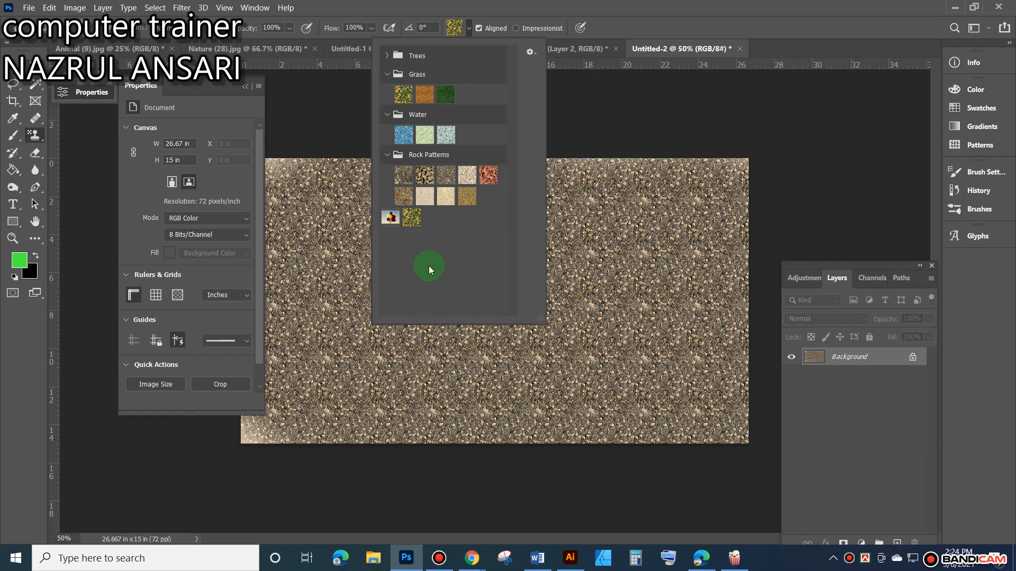
{"action": "left_click", "coordinate": [49, 8]}
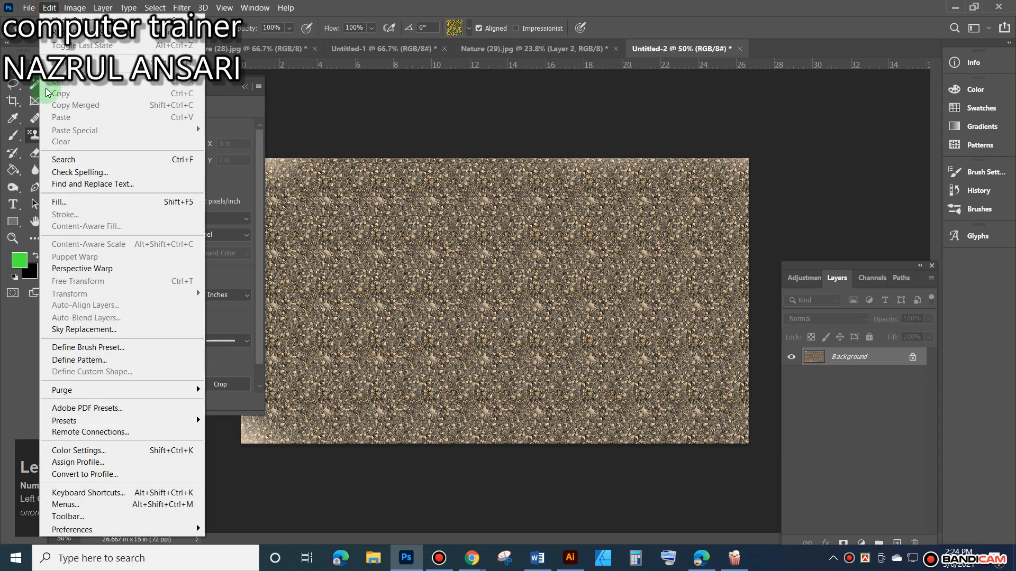
{"action": "left_click", "coordinate": [102, 358]}
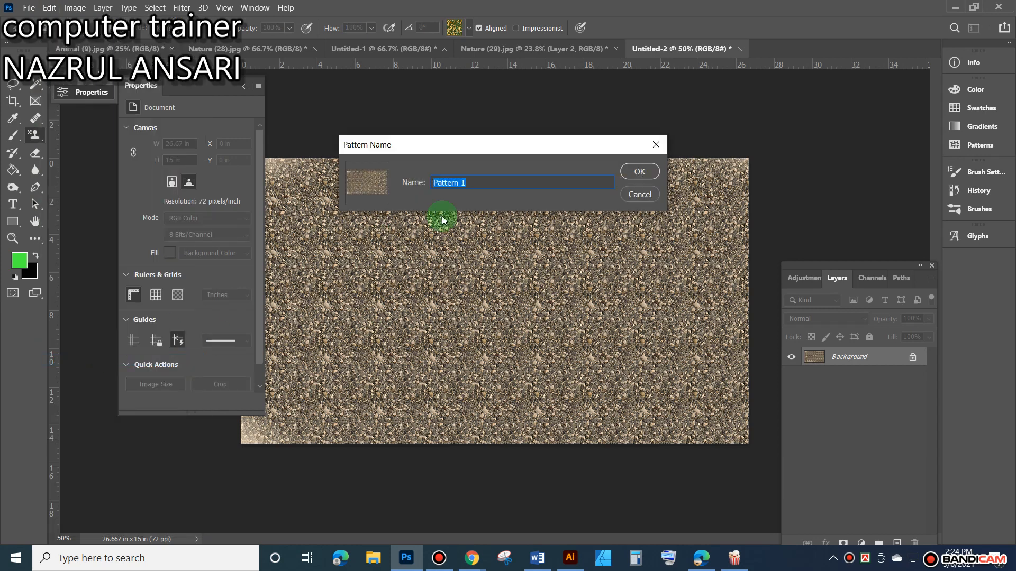
{"action": "left_click", "coordinate": [625, 200]}
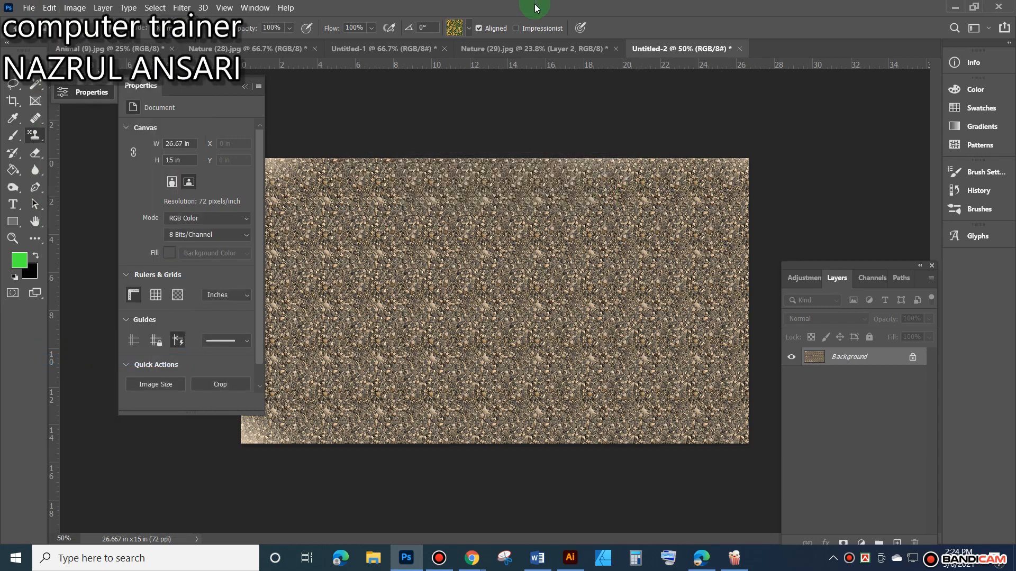
Choose the balloon pattern, adjust the brush size and paint the pattern over the right third of the rock-covered canvas.
{"action": "left_click", "coordinate": [468, 28]}
{"action": "left_click", "coordinate": [391, 217]}
{"action": "right_click", "coordinate": [713, 195], "text": "alt"}
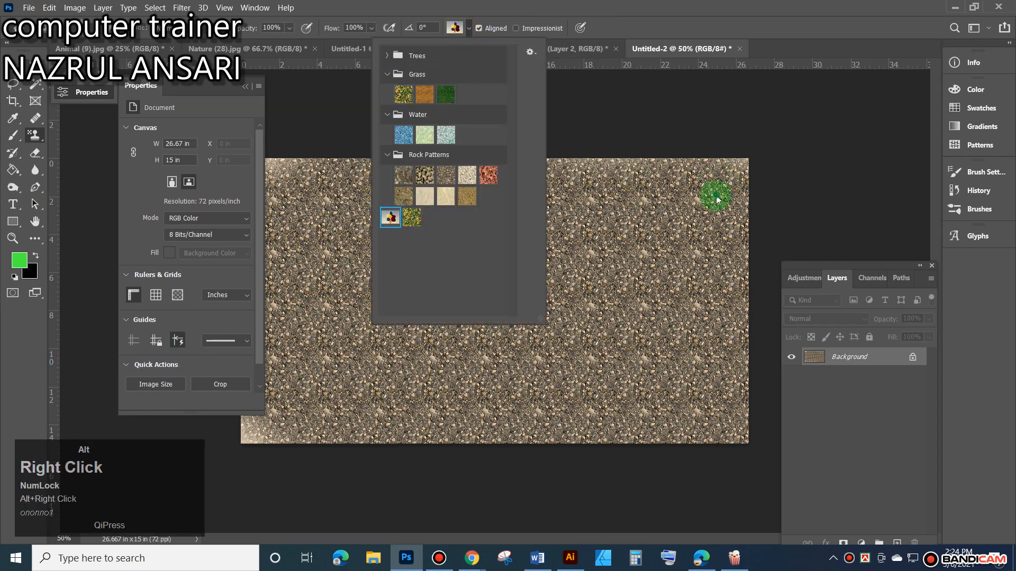
{"action": "mouse_move", "coordinate": [732, 193]}
{"action": "left_mouse_down"}
{"action": "mouse_move", "coordinate": [727, 239]}
{"action": "mouse_move", "coordinate": [722, 172]}
{"action": "mouse_move", "coordinate": [686, 192]}
{"action": "mouse_move", "coordinate": [663, 239]}
{"action": "mouse_move", "coordinate": [648, 217]}
{"action": "mouse_move", "coordinate": [686, 189]}
{"action": "mouse_move", "coordinate": [680, 164]}
{"action": "mouse_move", "coordinate": [693, 309]}
{"action": "mouse_move", "coordinate": [729, 251]}
{"action": "mouse_move", "coordinate": [731, 379]}
{"action": "mouse_move", "coordinate": [714, 443]}
{"action": "mouse_move", "coordinate": [698, 235]}
{"action": "mouse_move", "coordinate": [670, 423]}
{"action": "mouse_move", "coordinate": [667, 145]}
{"action": "mouse_move", "coordinate": [645, 272]}
{"action": "mouse_move", "coordinate": [642, 429]}
{"action": "mouse_move", "coordinate": [637, 182]}
{"action": "mouse_move", "coordinate": [626, 143]}
{"action": "mouse_move", "coordinate": [631, 447]}
{"action": "mouse_move", "coordinate": [646, 271]}
{"action": "mouse_move", "coordinate": [617, 153]}
{"action": "mouse_move", "coordinate": [633, 329]}
{"action": "mouse_move", "coordinate": [625, 435]}
{"action": "mouse_move", "coordinate": [631, 200]}
{"action": "mouse_move", "coordinate": [616, 123]}
{"action": "mouse_move", "coordinate": [626, 312]}
{"action": "mouse_move", "coordinate": [615, 428]}
{"action": "mouse_move", "coordinate": [614, 277]}
{"action": "mouse_move", "coordinate": [590, 128]}
{"action": "mouse_move", "coordinate": [605, 482]}
{"action": "mouse_move", "coordinate": [797, 504]}
{"action": "mouse_move", "coordinate": [1010, 471]}
{"action": "left_mouse_up"}
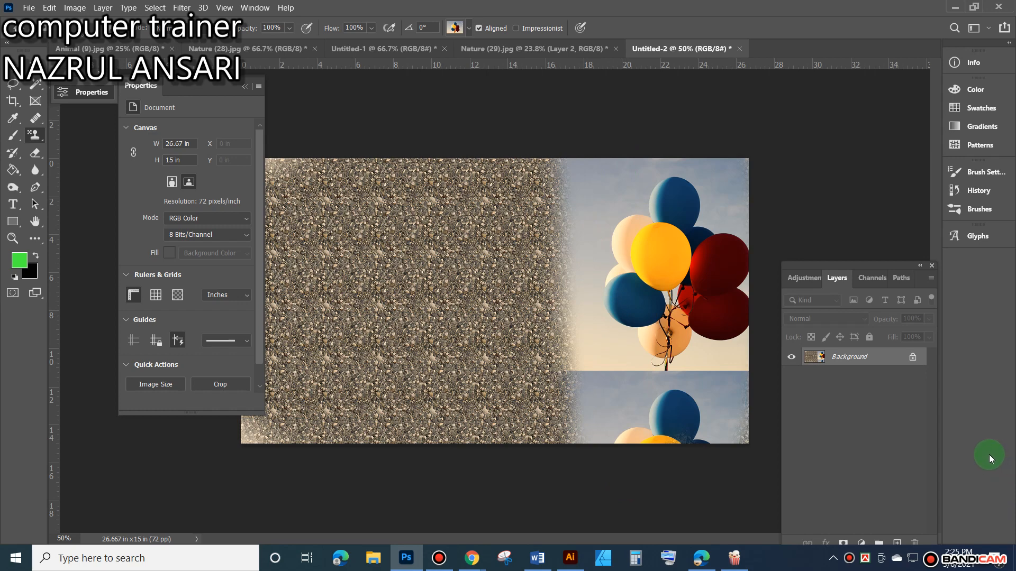
{"action": "key", "text": "ctrl"}
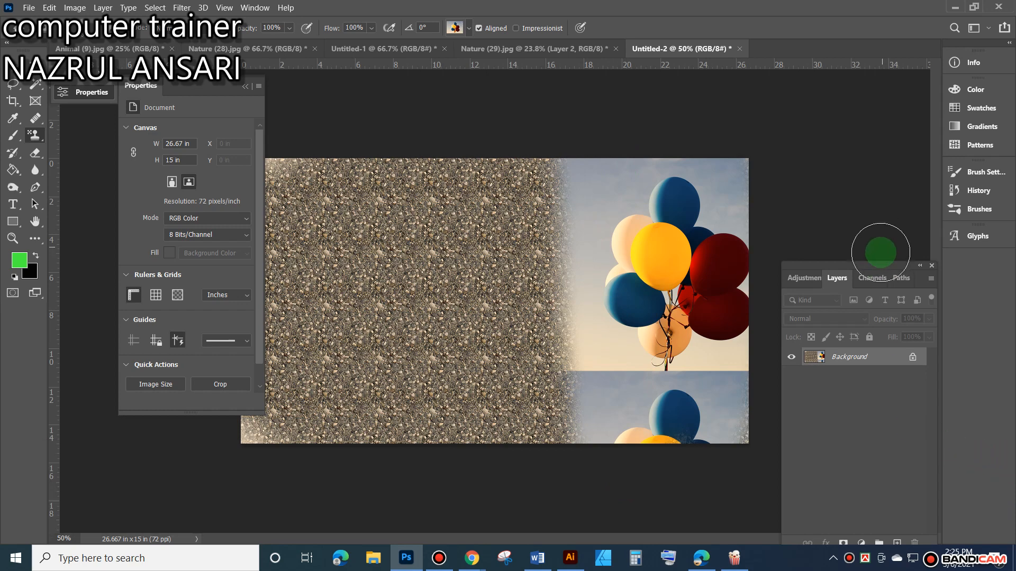
Undo the balloon strip and paint the balloon pattern in two separate patches on the left and right sides of the rock-covered canvas.
{"action": "key", "text": "ctrl+z"}
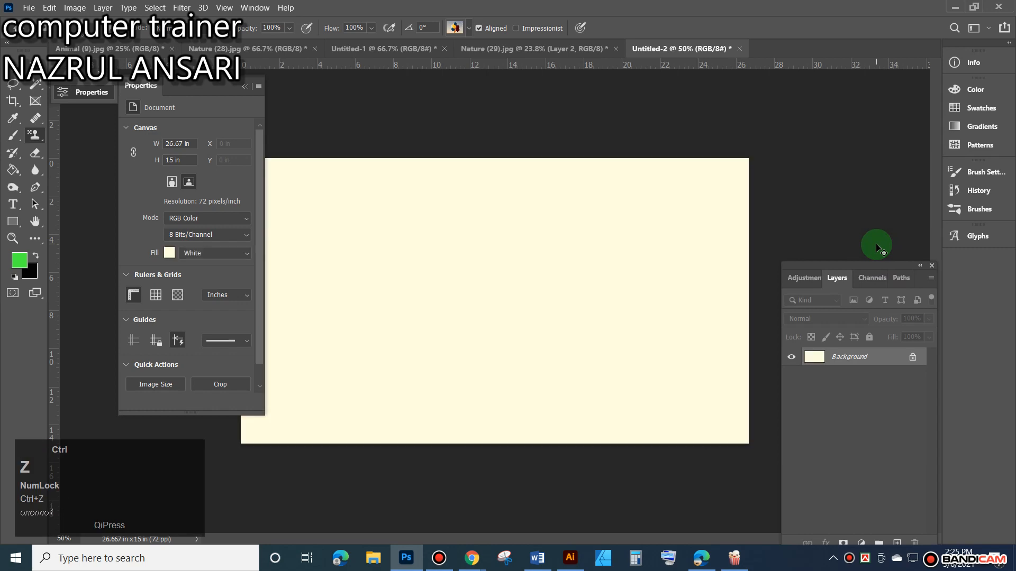
{"action": "key", "text": "ctrl+shift+z"}
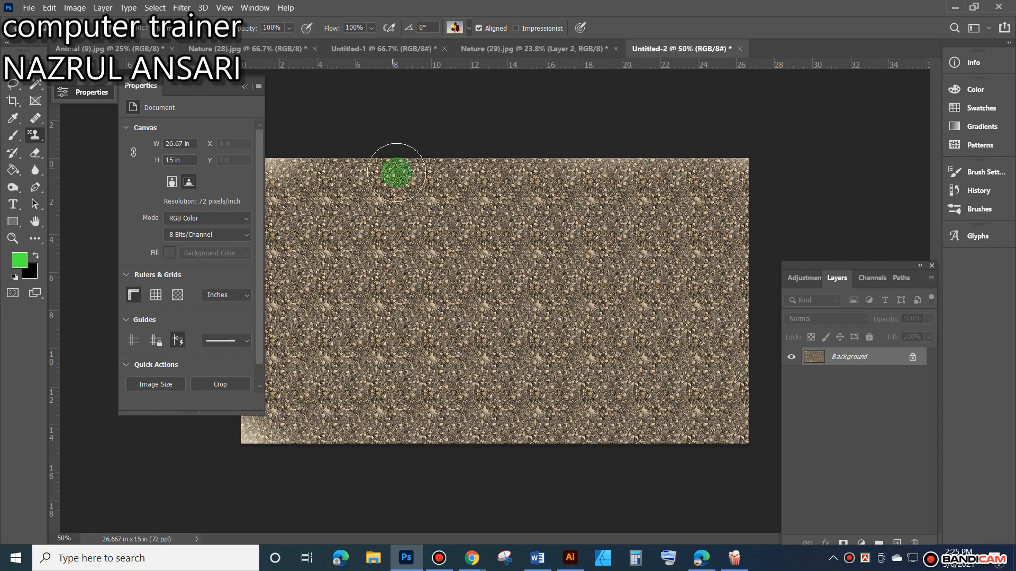
{"action": "mouse_move", "coordinate": [399, 280]}
{"action": "left_mouse_down"}
{"action": "mouse_move", "coordinate": [409, 262]}
{"action": "mouse_move", "coordinate": [382, 249]}
{"action": "mouse_move", "coordinate": [430, 235]}
{"action": "mouse_move", "coordinate": [379, 225]}
{"action": "mouse_move", "coordinate": [394, 246]}
{"action": "mouse_move", "coordinate": [375, 219]}
{"action": "mouse_move", "coordinate": [352, 227]}
{"action": "mouse_move", "coordinate": [348, 260]}
{"action": "mouse_move", "coordinate": [374, 293]}
{"action": "mouse_move", "coordinate": [396, 299]}
{"action": "mouse_move", "coordinate": [427, 263]}
{"action": "mouse_move", "coordinate": [411, 288]}
{"action": "left_mouse_up"}
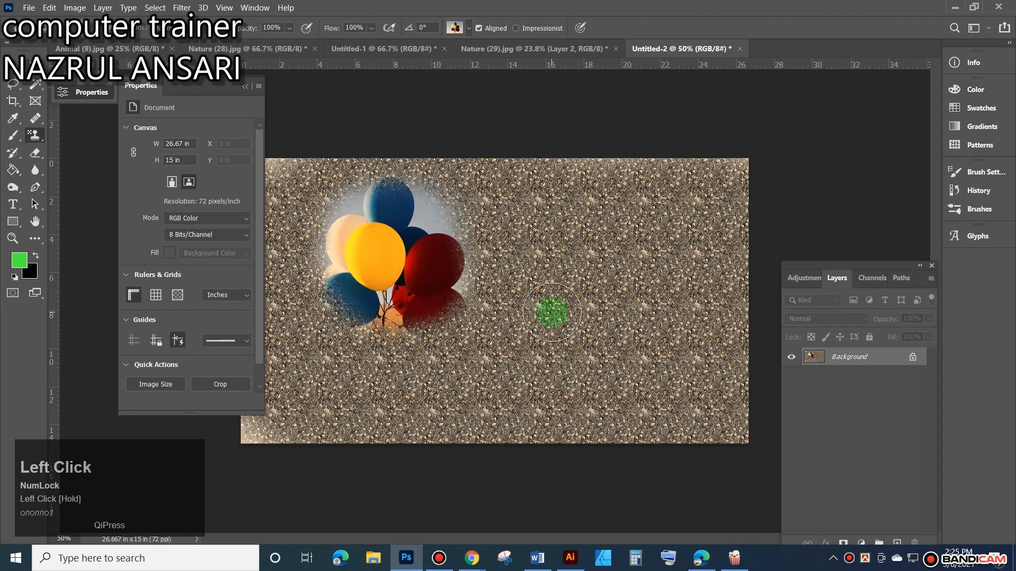
{"action": "left_click", "coordinate": [353, 287]}
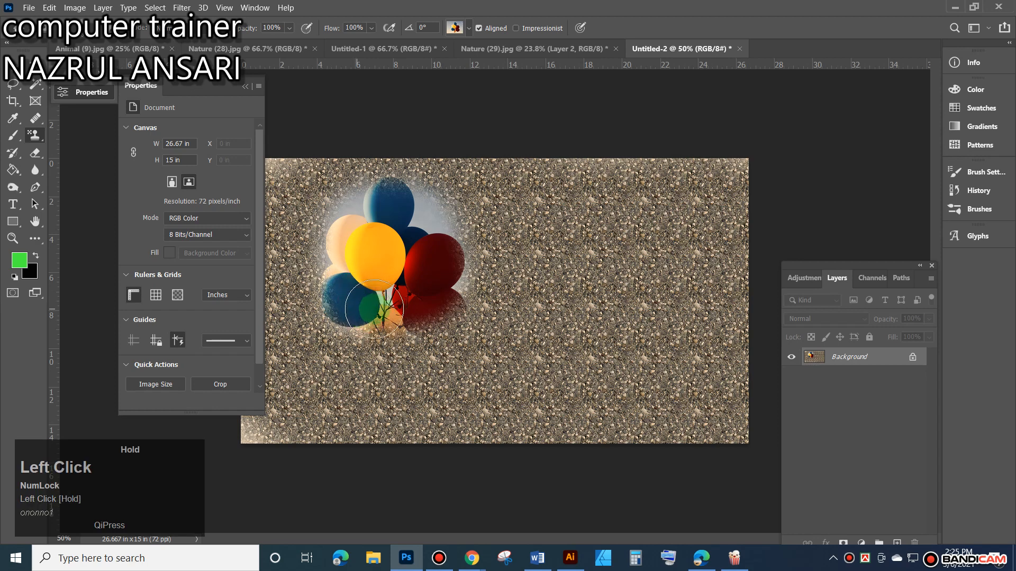
{"action": "mouse_move", "coordinate": [701, 228]}
{"action": "left_mouse_down"}
{"action": "mouse_move", "coordinate": [634, 196]}
{"action": "mouse_move", "coordinate": [648, 257]}
{"action": "mouse_move", "coordinate": [698, 262]}
{"action": "mouse_move", "coordinate": [670, 294]}
{"action": "mouse_move", "coordinate": [667, 331]}
{"action": "mouse_move", "coordinate": [698, 289]}
{"action": "mouse_move", "coordinate": [711, 312]}
{"action": "mouse_move", "coordinate": [682, 277]}
{"action": "mouse_move", "coordinate": [630, 296]}
{"action": "mouse_move", "coordinate": [641, 276]}
{"action": "mouse_move", "coordinate": [698, 301]}
{"action": "left_mouse_up"}
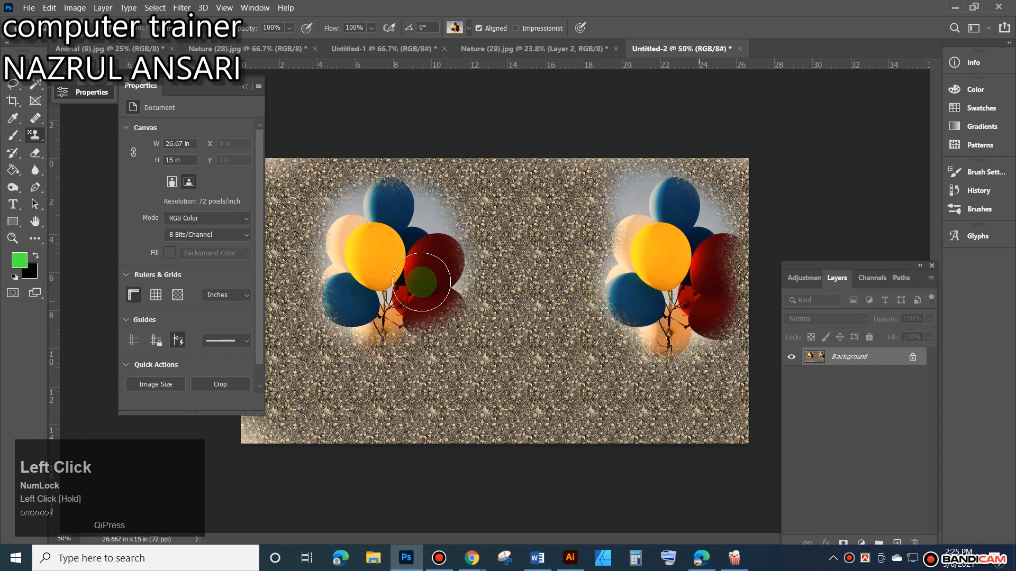
Create a new pattern group named ILA for the Pattern Stamp tool's pattern presets.
{"action": "left_click", "coordinate": [34, 135]}
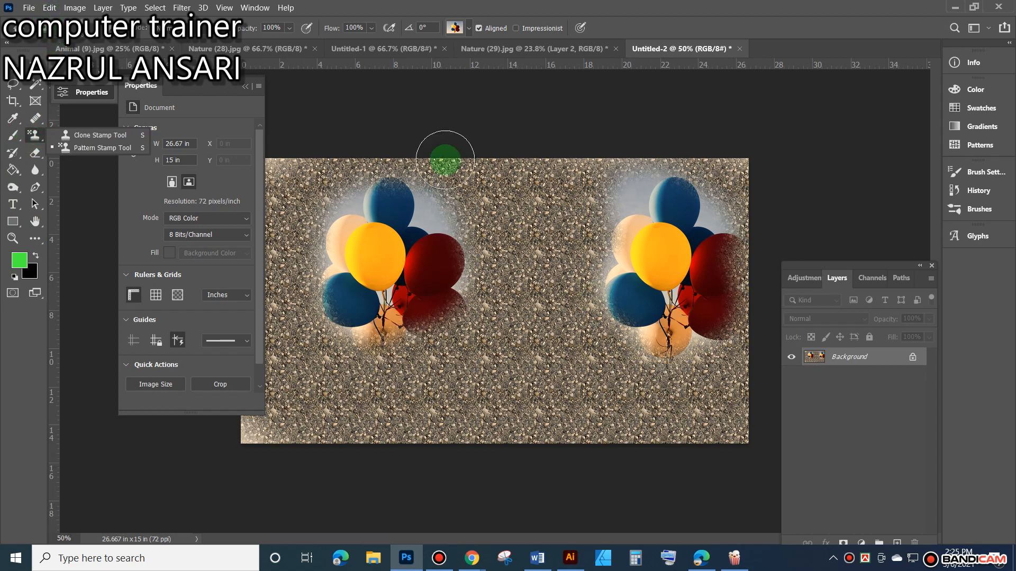
{"action": "left_click", "coordinate": [461, 28]}
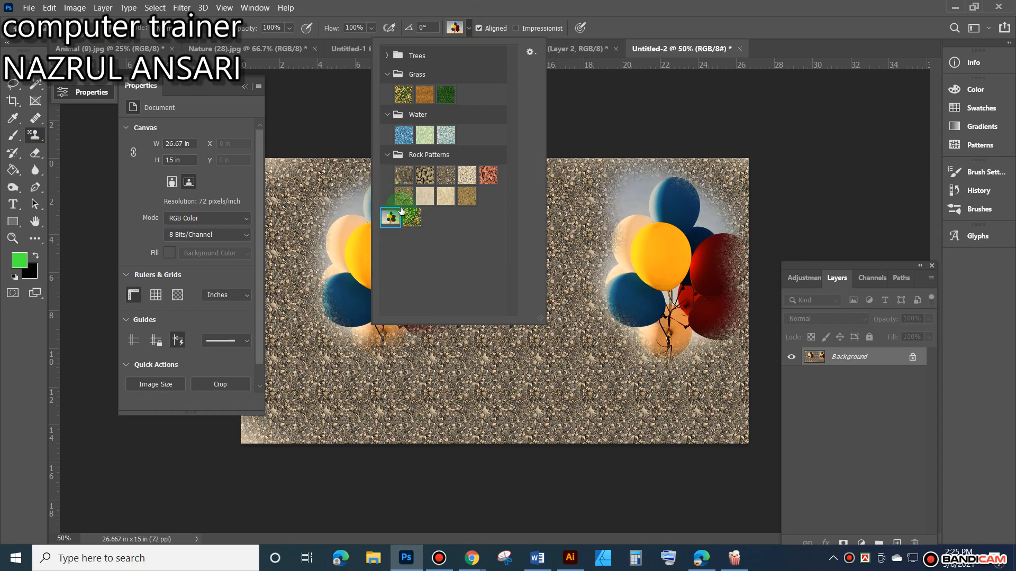
{"action": "left_click", "coordinate": [401, 157]}
{"action": "right_click", "coordinate": [401, 156]}
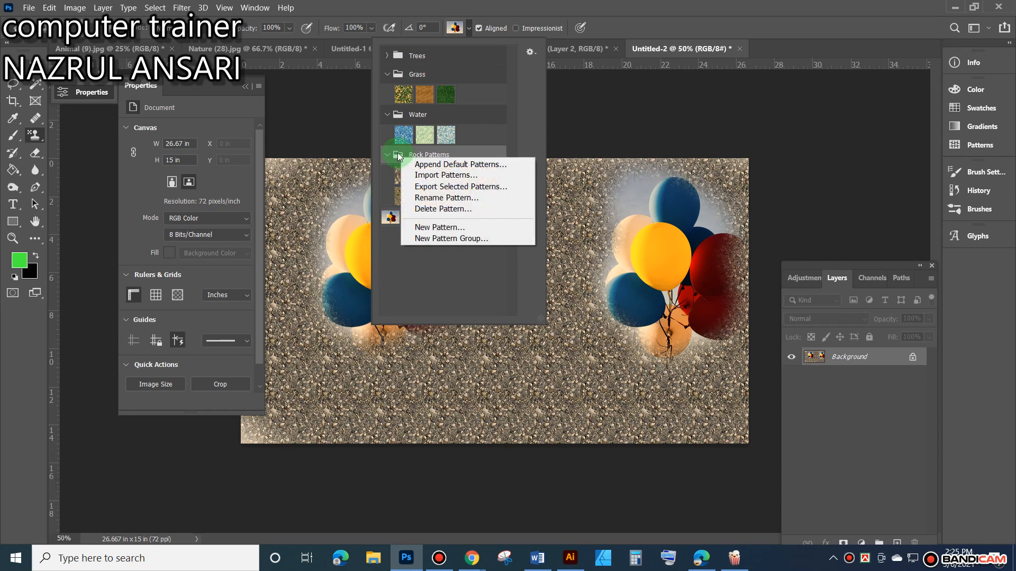
{"action": "left_click", "coordinate": [461, 238]}
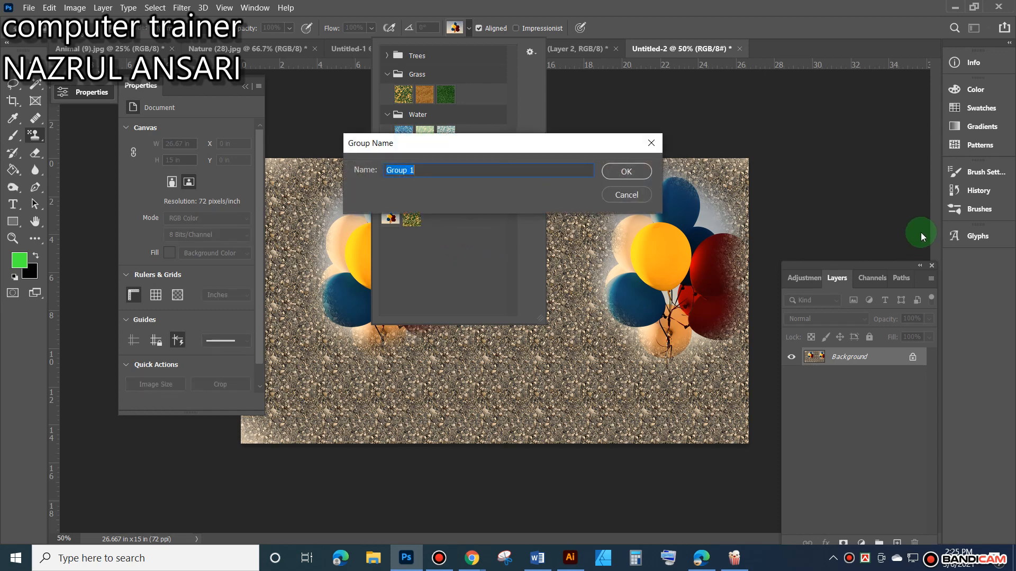
{"action": "key", "text": "shift"}
{"action": "type", "text": "ILA"}
{"action": "left_click", "coordinate": [630, 182]}
Move the ungrouped balloon and yellow-leaf patterns into the ILA group and collapse the ILA, Rock Patterns, Water and Grass groups.
{"action": "left_click", "coordinate": [386, 239]}
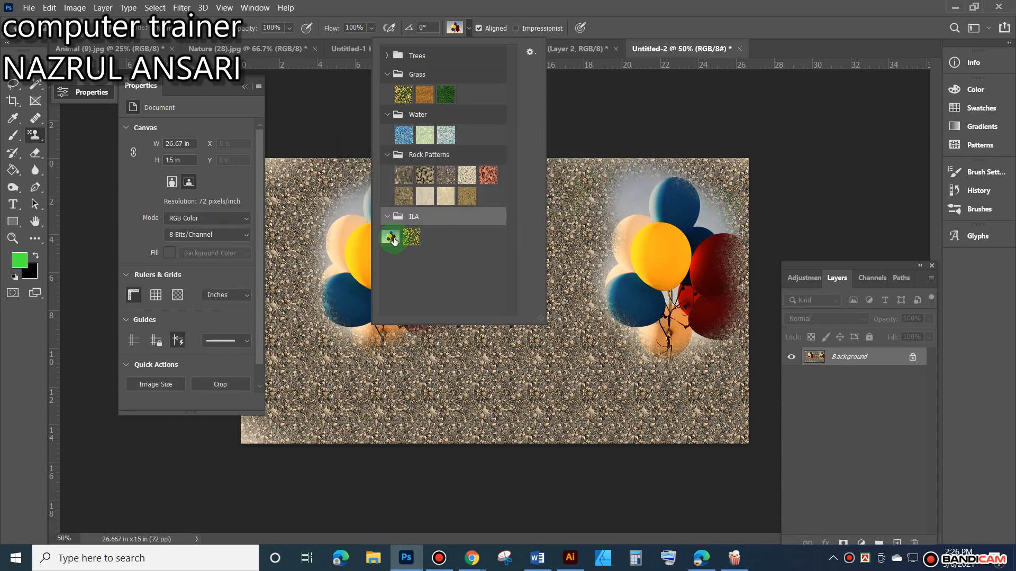
{"action": "left_click_drag", "start_coordinate": [385, 239], "coordinate": [404, 224]}
{"action": "left_click", "coordinate": [388, 218]}
{"action": "left_click", "coordinate": [388, 154]}
{"action": "left_click", "coordinate": [388, 114]}
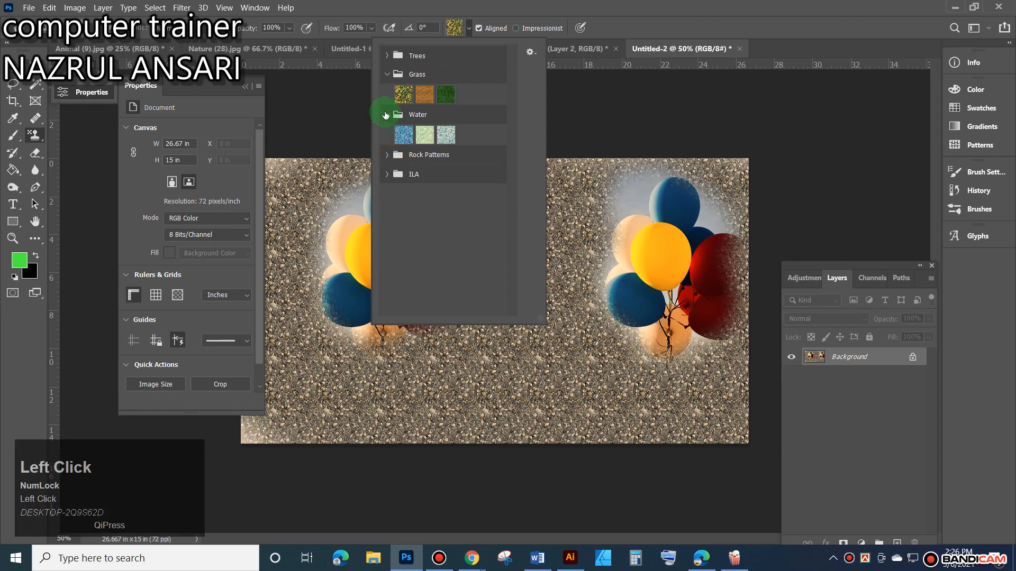
{"action": "left_click", "coordinate": [387, 74]}
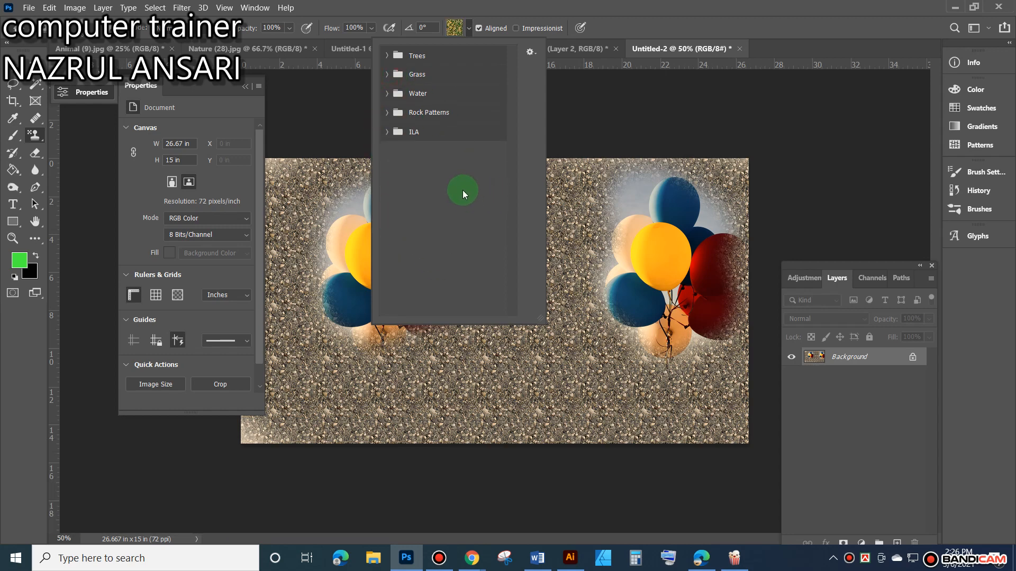
Create another pattern group named rana below the ILA group.
{"action": "left_click", "coordinate": [402, 132]}
{"action": "right_click", "coordinate": [401, 132]}
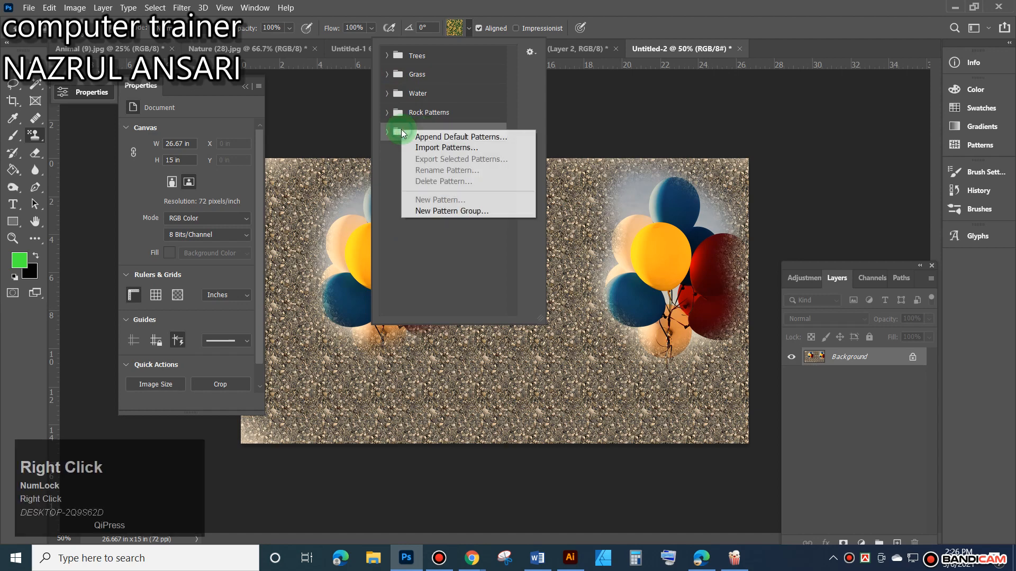
{"action": "left_click", "coordinate": [432, 212]}
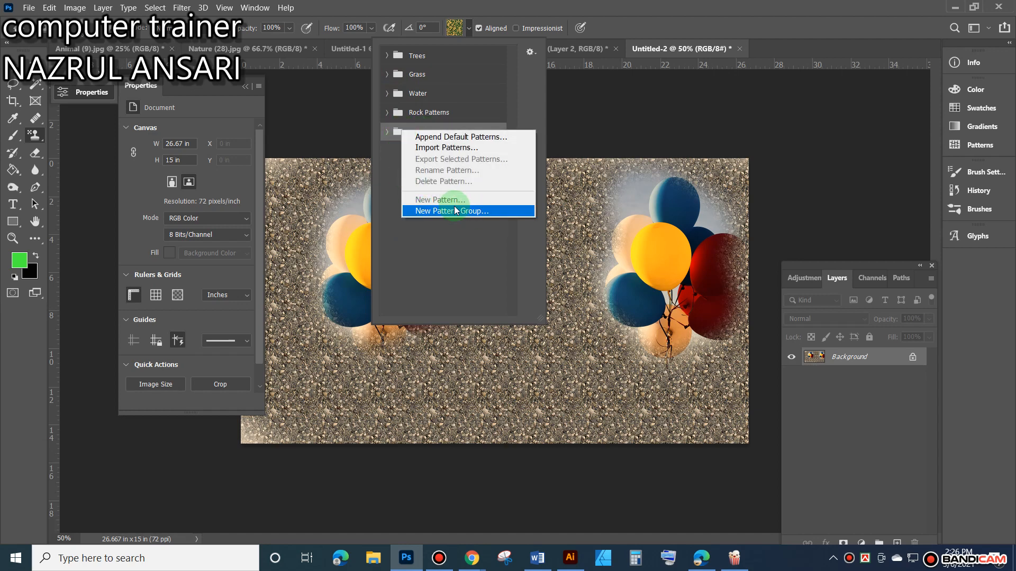
{"action": "left_click", "coordinate": [455, 211]}
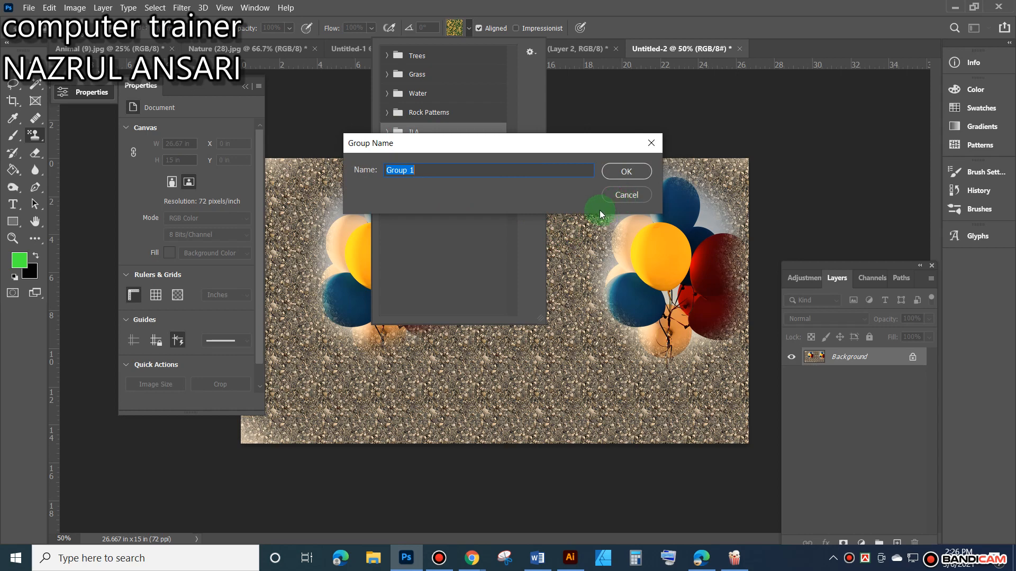
{"action": "type", "text": "rana"}
{"action": "left_click", "coordinate": [614, 173]}
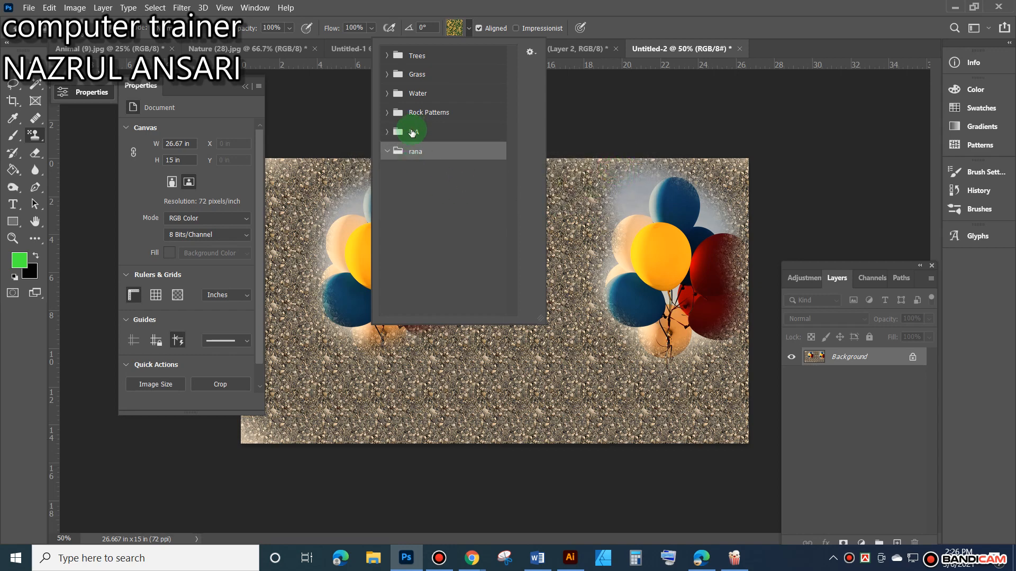
{"action": "right_click", "coordinate": [424, 153]}
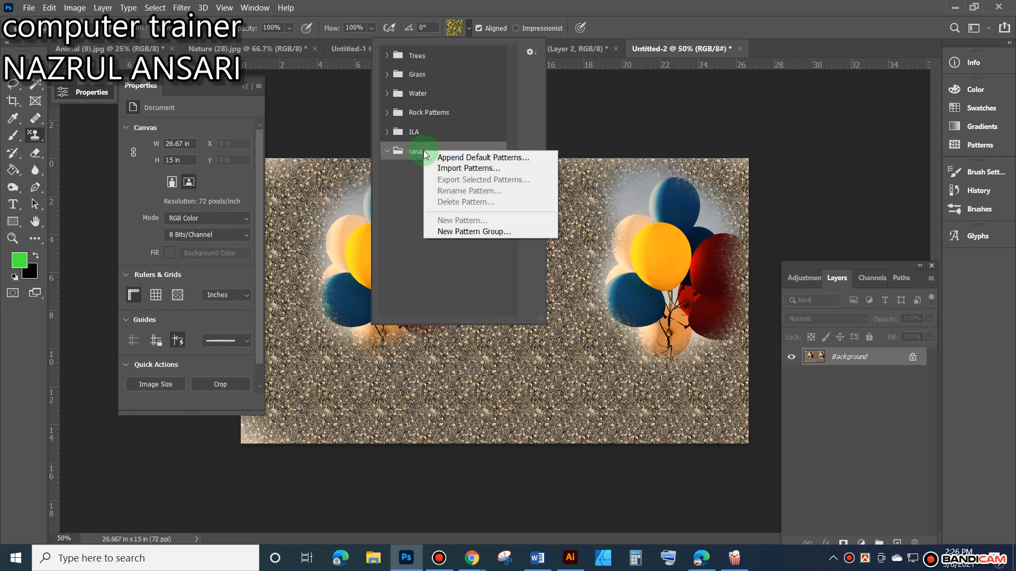
{"action": "left_click", "coordinate": [400, 153]}
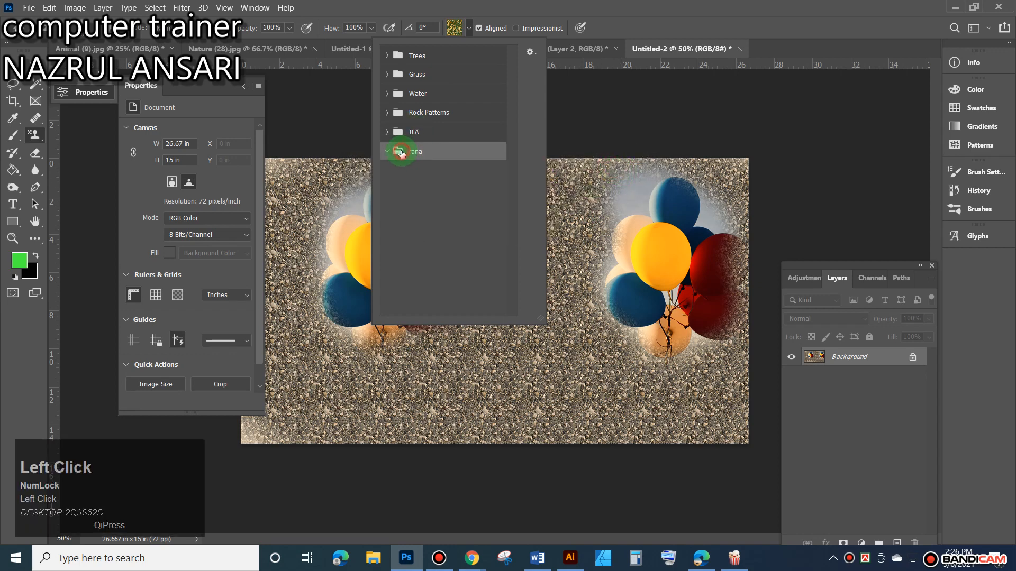
{"action": "left_click", "coordinate": [699, 139]}
{"action": "left_click", "coordinate": [437, 206]}
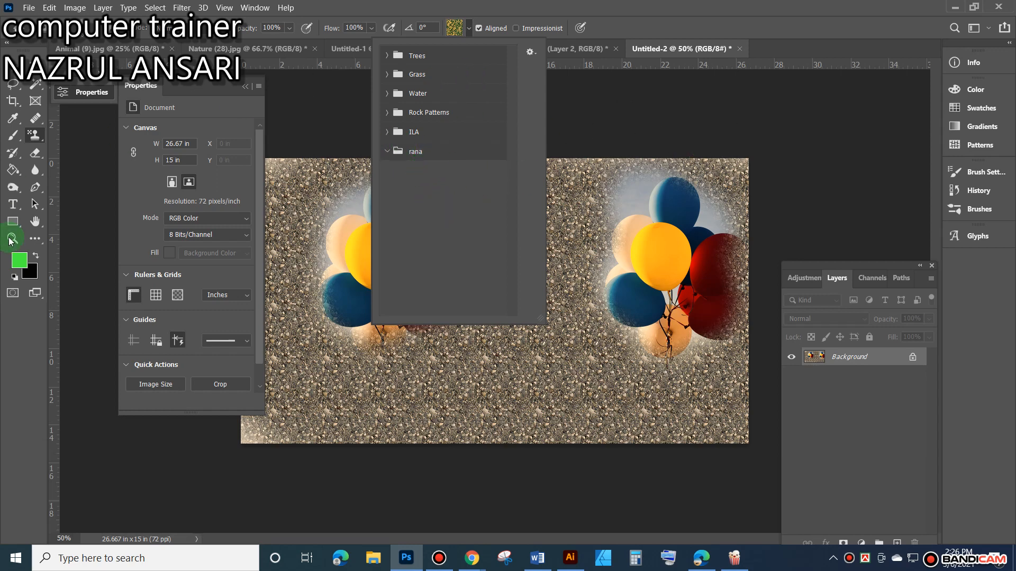
{"action": "mouse_move", "coordinate": [35, 133]}
{"action": "left_mouse_down"}
{"action": "mouse_move", "coordinate": [122, 127]}
{"action": "mouse_move", "coordinate": [86, 150]}
{"action": "mouse_move", "coordinate": [103, 134]}
{"action": "mouse_move", "coordinate": [35, 118]}
{"action": "mouse_move", "coordinate": [68, 143]}
{"action": "mouse_move", "coordinate": [103, 135]}
{"action": "mouse_move", "coordinate": [14, 133]}
{"action": "mouse_move", "coordinate": [64, 177]}
{"action": "left_mouse_up"}
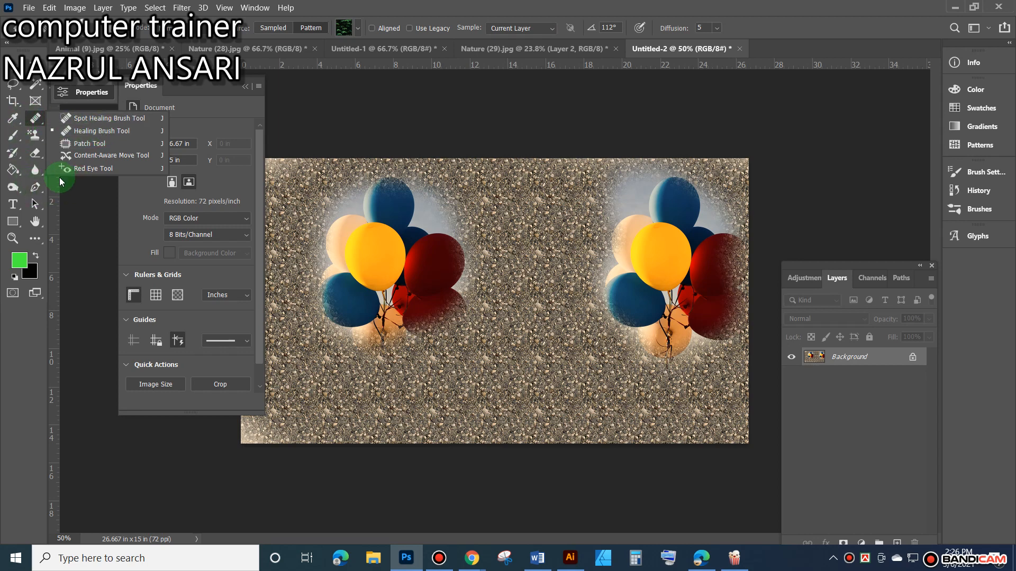
{"action": "left_click_drag", "start_coordinate": [60, 179], "coordinate": [46, 180]}
{"action": "mouse_move", "coordinate": [52, 186]}
{"action": "left_mouse_down"}
{"action": "mouse_move", "coordinate": [16, 159]}
{"action": "mouse_move", "coordinate": [37, 120]}
{"action": "mouse_move", "coordinate": [53, 132]}
{"action": "left_mouse_up"}
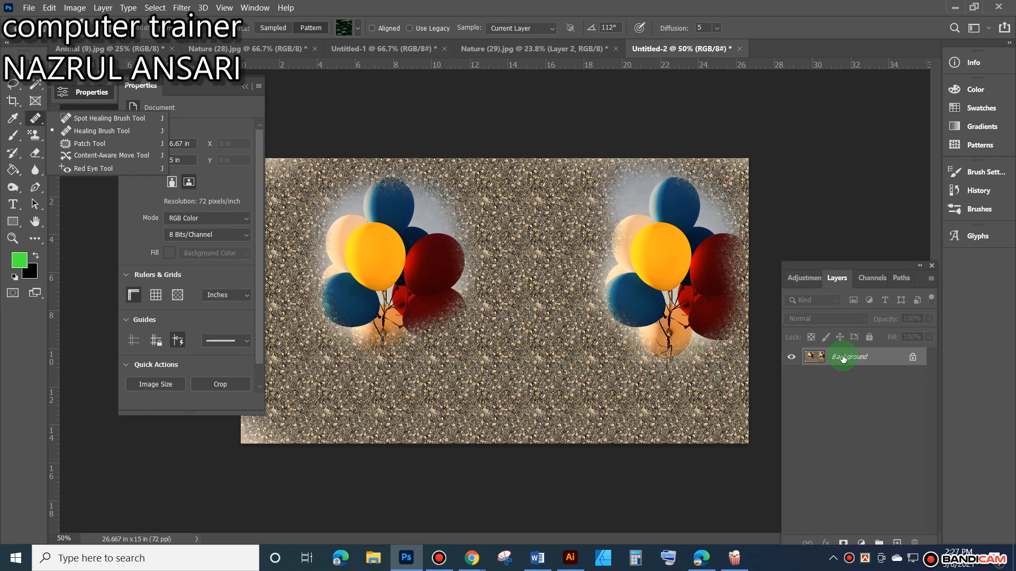
{"action": "left_click", "coordinate": [699, 234]}
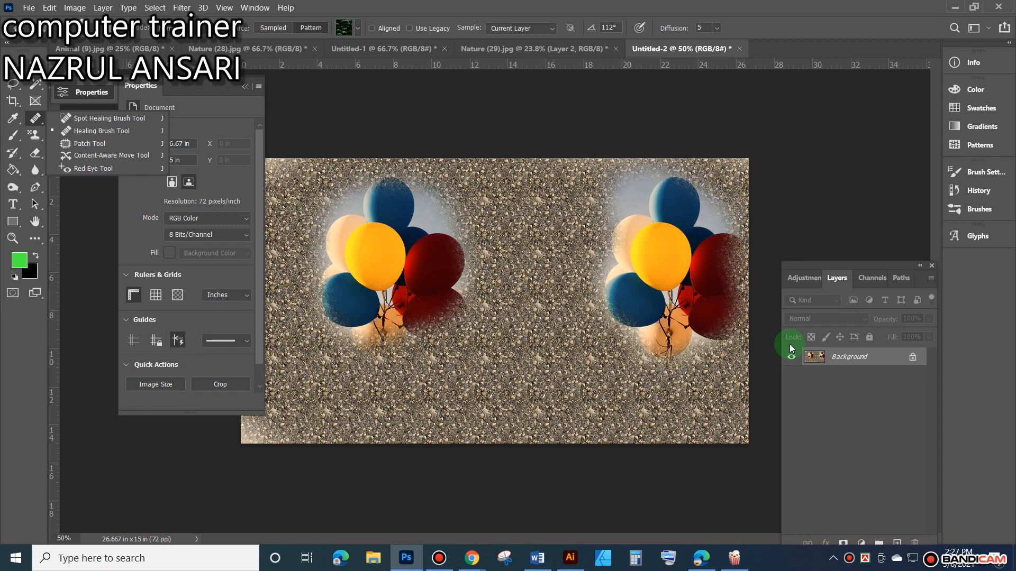
Add a new layer and paint a patch of the dark green leaf pattern between the balloon clusters with the Healing Brush.
{"action": "left_click", "coordinate": [896, 542]}
{"action": "mouse_move", "coordinate": [480, 361]}
{"action": "left_mouse_down"}
{"action": "mouse_move", "coordinate": [488, 342]}
{"action": "mouse_move", "coordinate": [489, 380]}
{"action": "mouse_move", "coordinate": [527, 344]}
{"action": "mouse_move", "coordinate": [470, 322]}
{"action": "mouse_move", "coordinate": [486, 362]}
{"action": "mouse_move", "coordinate": [503, 321]}
{"action": "mouse_move", "coordinate": [444, 303]}
{"action": "mouse_move", "coordinate": [471, 344]}
{"action": "mouse_move", "coordinate": [480, 317]}
{"action": "mouse_move", "coordinate": [465, 270]}
{"action": "mouse_move", "coordinate": [556, 249]}
{"action": "mouse_move", "coordinate": [514, 277]}
{"action": "left_mouse_up"}
{"action": "left_click", "coordinate": [13, 66]}
{"action": "mouse_move", "coordinate": [609, 366]}
{"action": "left_mouse_down"}
{"action": "mouse_move", "coordinate": [535, 296]}
{"action": "mouse_move", "coordinate": [617, 370]}
{"action": "mouse_move", "coordinate": [609, 374]}
{"action": "left_mouse_up"}
{"action": "left_click", "coordinate": [929, 319]}
{"action": "left_click", "coordinate": [882, 333]}
{"action": "left_click_drag", "start_coordinate": [882, 334], "coordinate": [890, 333]}
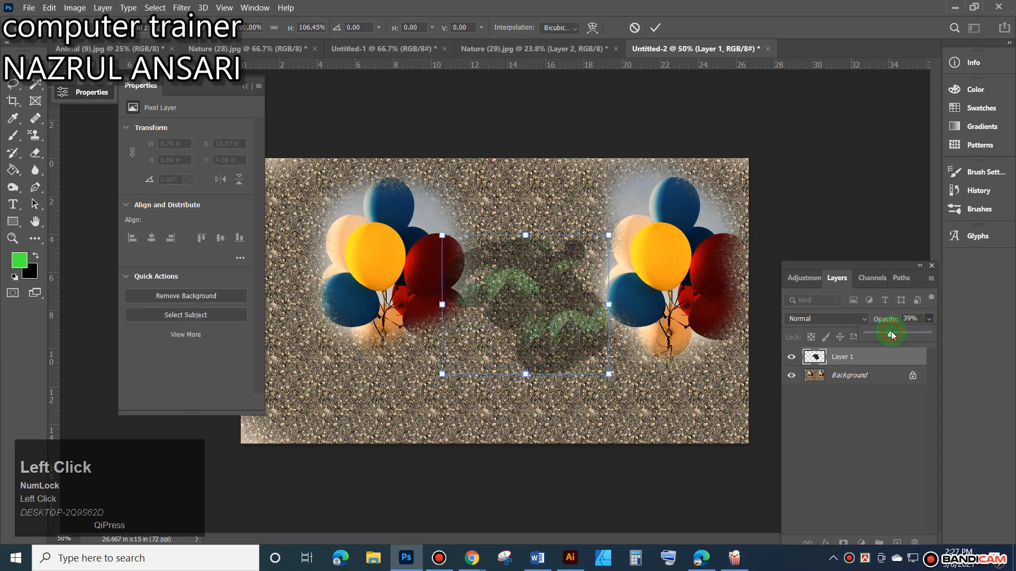
{"action": "mouse_move", "coordinate": [569, 306]}
{"action": "left_mouse_down"}
{"action": "mouse_move", "coordinate": [553, 309]}
{"action": "mouse_move", "coordinate": [560, 295]}
{"action": "left_mouse_up"}
{"action": "left_click_drag", "start_coordinate": [684, 268], "coordinate": [683, 264]}
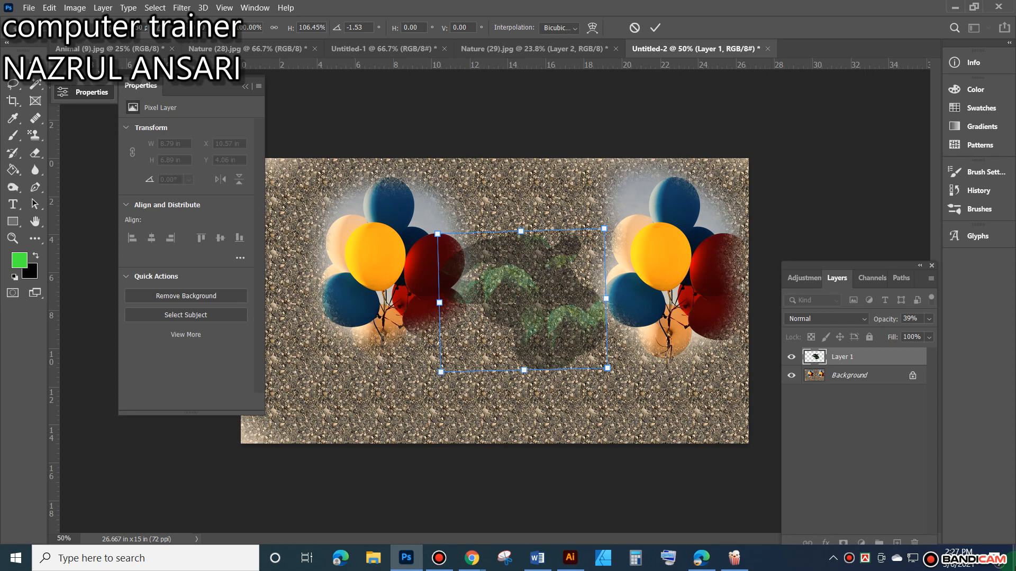
{"action": "left_click", "coordinate": [635, 27]}
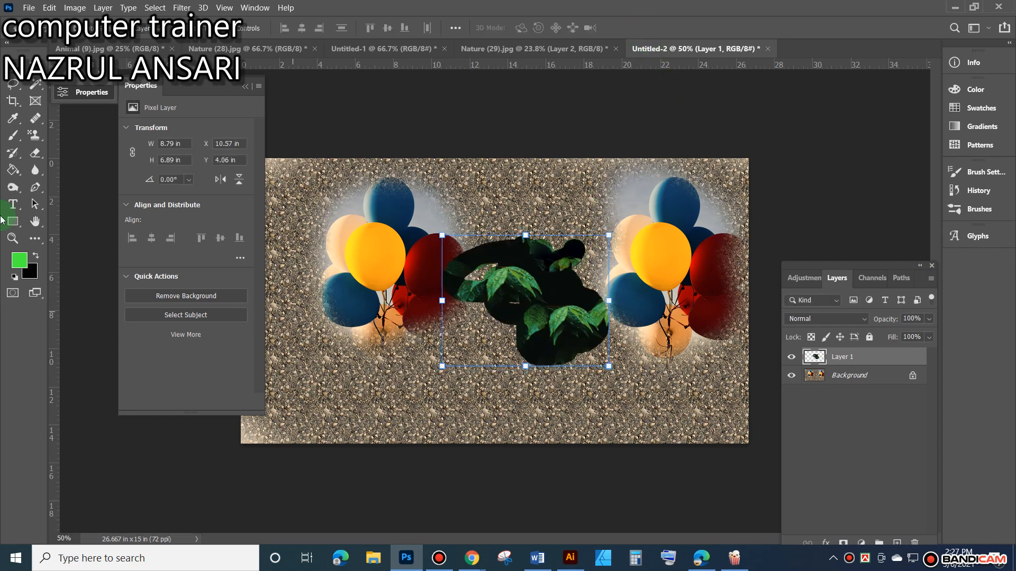
{"action": "left_click", "coordinate": [386, 376]}
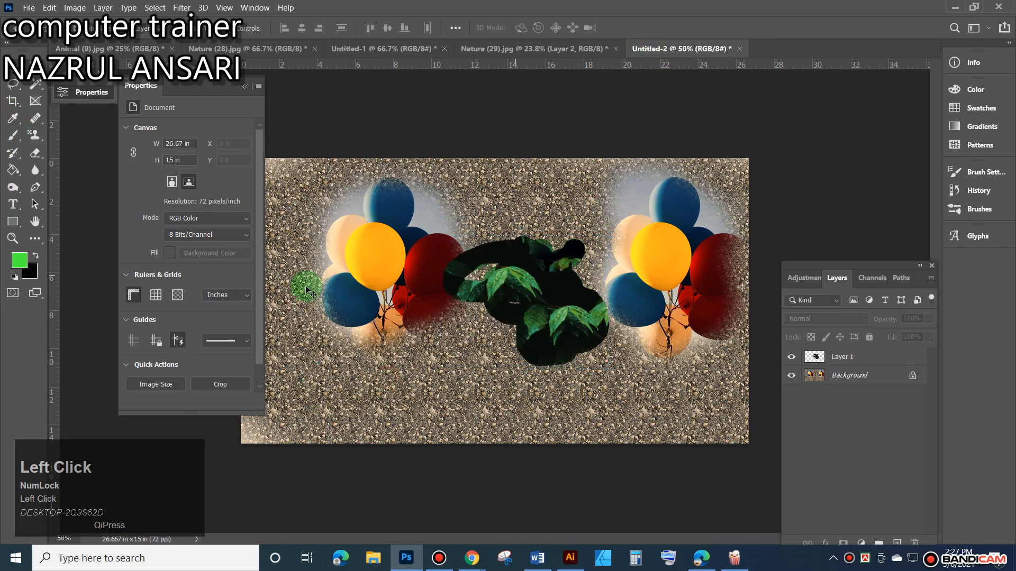
Erase the dark outer edges of the leaf patch on Layer 1 with a soft eraser and select the Background layer.
{"action": "left_click", "coordinate": [34, 153]}
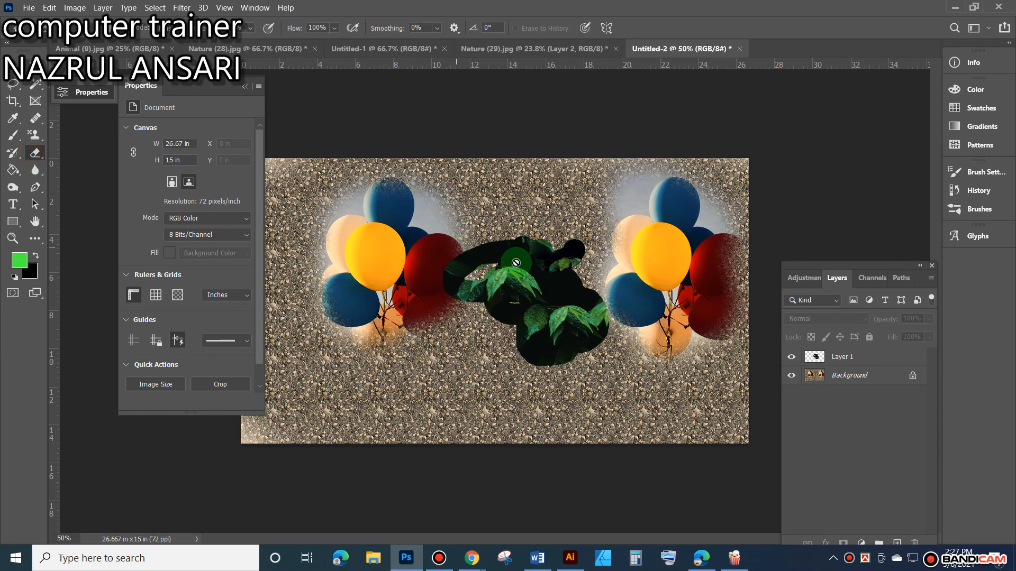
{"action": "left_click", "coordinate": [845, 358]}
{"action": "mouse_move", "coordinate": [424, 256]}
{"action": "left_mouse_down"}
{"action": "mouse_move", "coordinate": [439, 238]}
{"action": "mouse_move", "coordinate": [455, 318]}
{"action": "mouse_move", "coordinate": [448, 273]}
{"action": "mouse_move", "coordinate": [487, 273]}
{"action": "mouse_move", "coordinate": [429, 273]}
{"action": "mouse_move", "coordinate": [448, 215]}
{"action": "mouse_move", "coordinate": [440, 317]}
{"action": "mouse_move", "coordinate": [483, 254]}
{"action": "mouse_move", "coordinate": [513, 238]}
{"action": "mouse_move", "coordinate": [583, 248]}
{"action": "mouse_move", "coordinate": [604, 274]}
{"action": "mouse_move", "coordinate": [609, 338]}
{"action": "mouse_move", "coordinate": [553, 369]}
{"action": "mouse_move", "coordinate": [509, 362]}
{"action": "mouse_move", "coordinate": [462, 318]}
{"action": "mouse_move", "coordinate": [465, 263]}
{"action": "mouse_move", "coordinate": [555, 236]}
{"action": "mouse_move", "coordinate": [603, 258]}
{"action": "mouse_move", "coordinate": [617, 361]}
{"action": "mouse_move", "coordinate": [574, 409]}
{"action": "mouse_move", "coordinate": [619, 284]}
{"action": "mouse_move", "coordinate": [592, 240]}
{"action": "mouse_move", "coordinate": [560, 258]}
{"action": "mouse_move", "coordinate": [571, 272]}
{"action": "mouse_move", "coordinate": [590, 251]}
{"action": "mouse_move", "coordinate": [578, 269]}
{"action": "mouse_move", "coordinate": [704, 240]}
{"action": "mouse_move", "coordinate": [670, 256]}
{"action": "mouse_move", "coordinate": [676, 240]}
{"action": "mouse_move", "coordinate": [739, 300]}
{"action": "mouse_move", "coordinate": [761, 260]}
{"action": "mouse_move", "coordinate": [778, 337]}
{"action": "mouse_move", "coordinate": [745, 351]}
{"action": "mouse_move", "coordinate": [716, 501]}
{"action": "mouse_move", "coordinate": [881, 569]}
{"action": "left_mouse_up"}
{"action": "right_click", "coordinate": [450, 279], "text": "alt"}
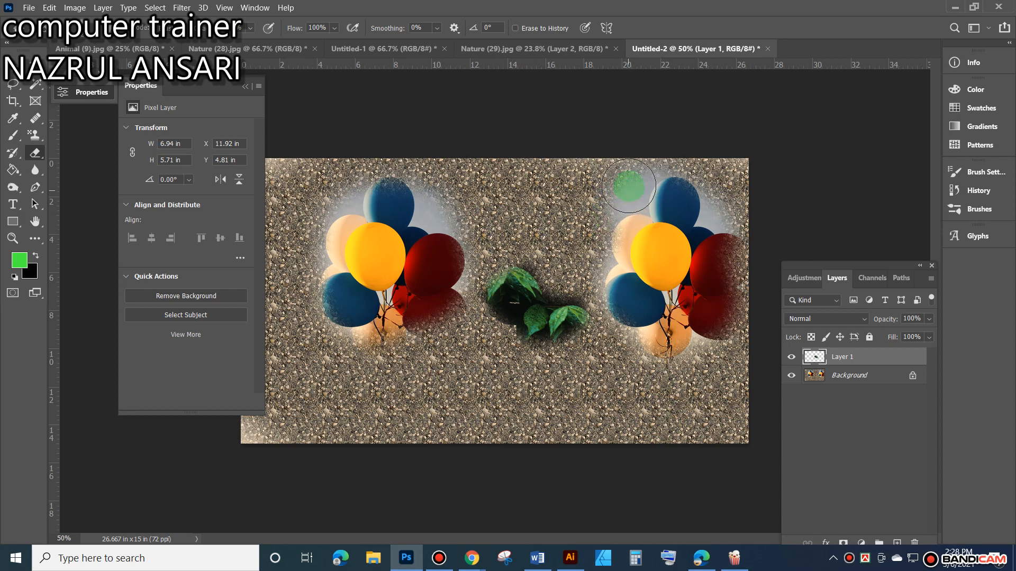
{"action": "left_click", "coordinate": [822, 378]}
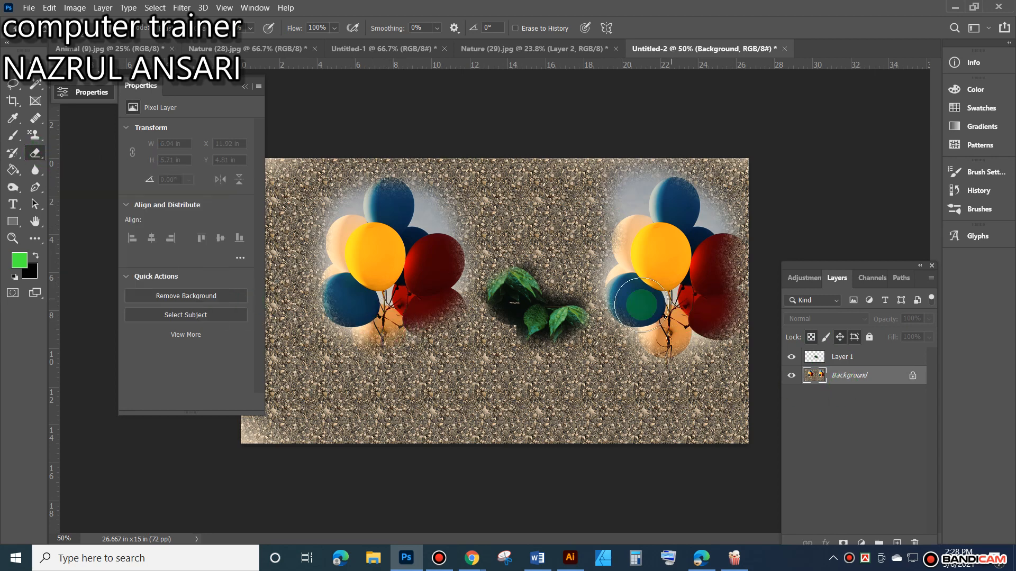
{"action": "left_click", "coordinate": [28, 8]}
{"action": "left_click", "coordinate": [38, 20]}
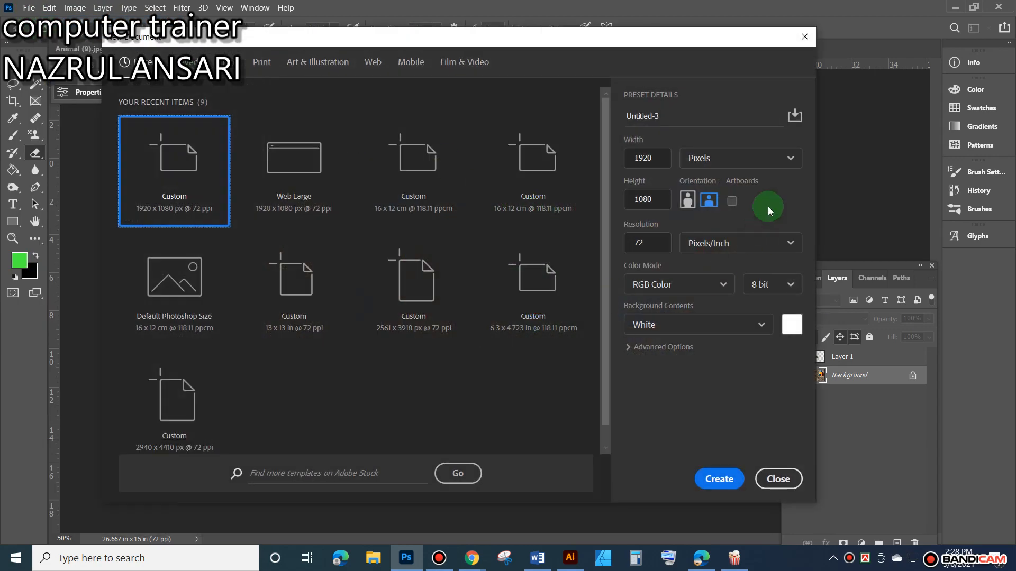
{"action": "left_click", "coordinate": [784, 474]}
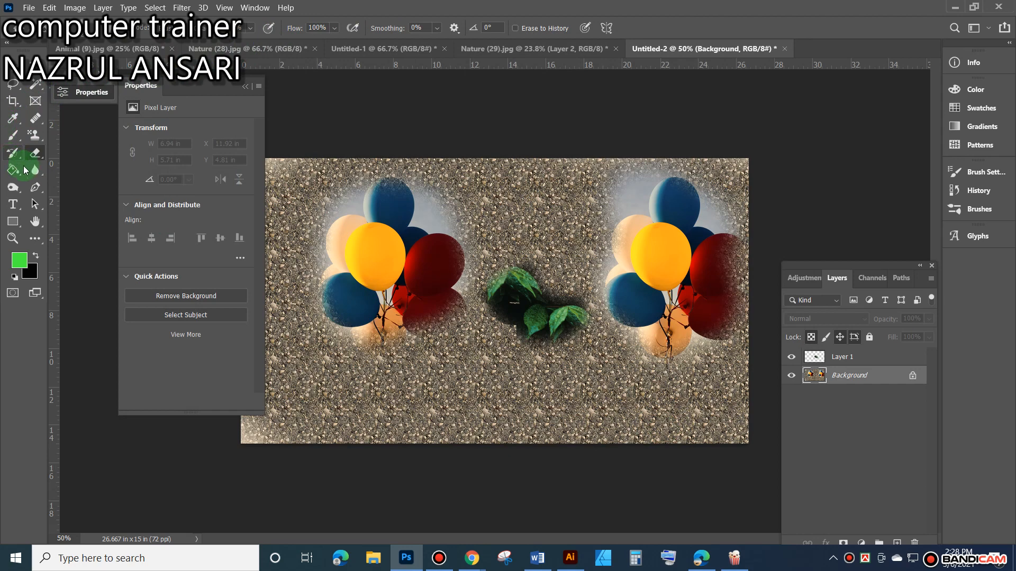
Switch to the Brush tool and define a brush preset named Sampled Brush 1 from the Background layer image.
{"action": "left_click", "coordinate": [36, 139]}
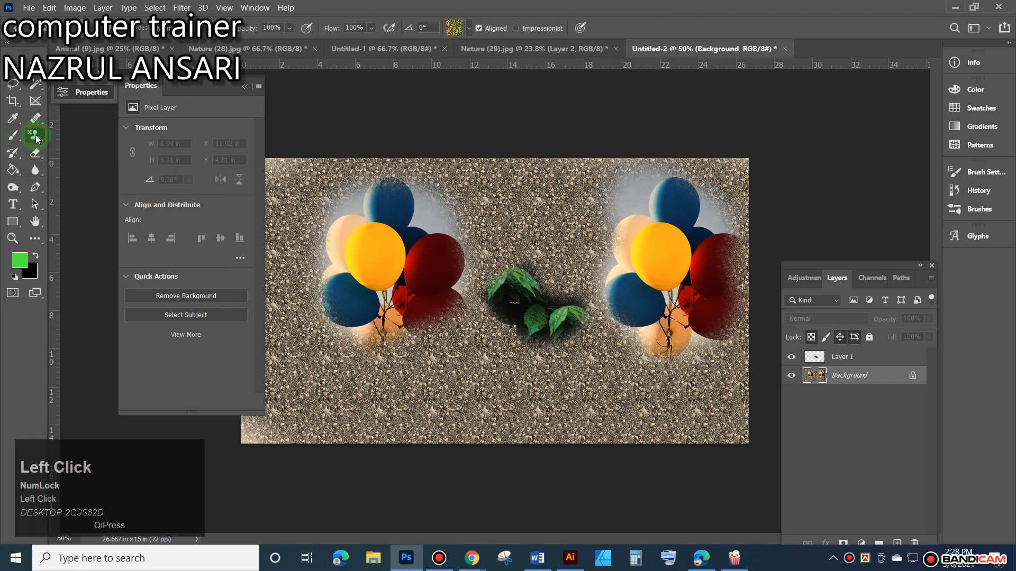
{"action": "left_click", "coordinate": [18, 137]}
{"action": "left_click", "coordinate": [18, 136]}
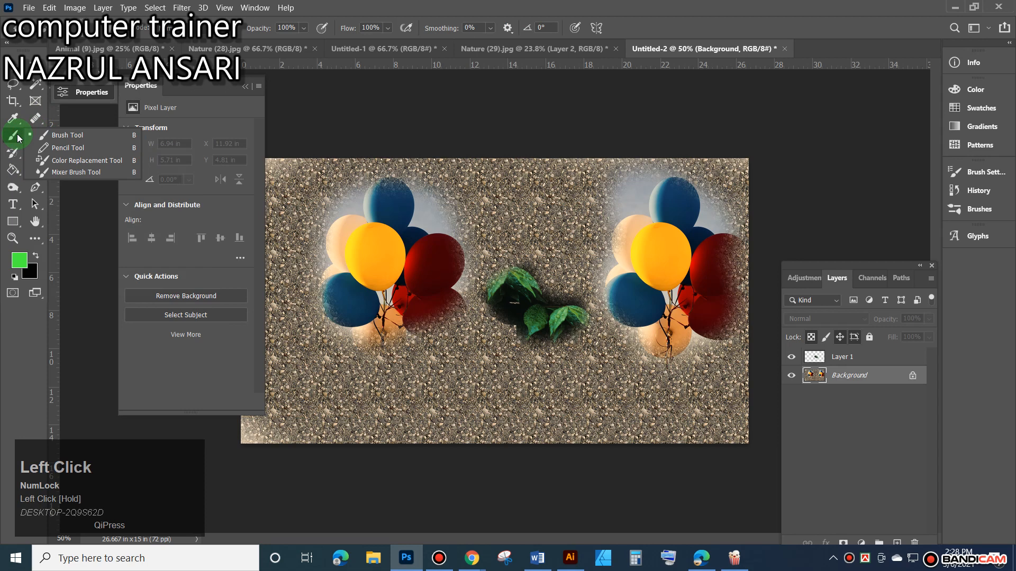
{"action": "left_click", "coordinate": [48, 9]}
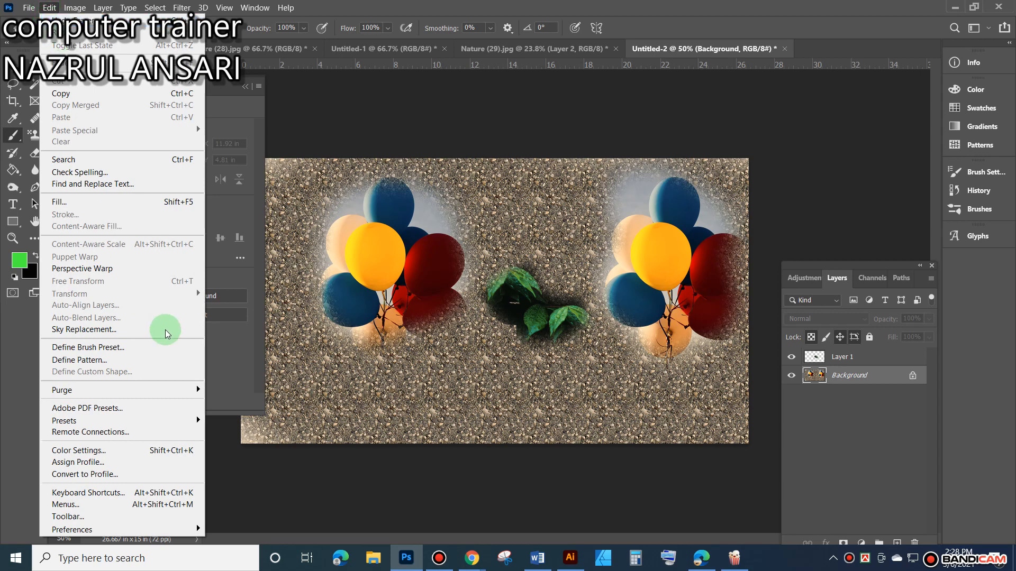
{"action": "left_click", "coordinate": [137, 347]}
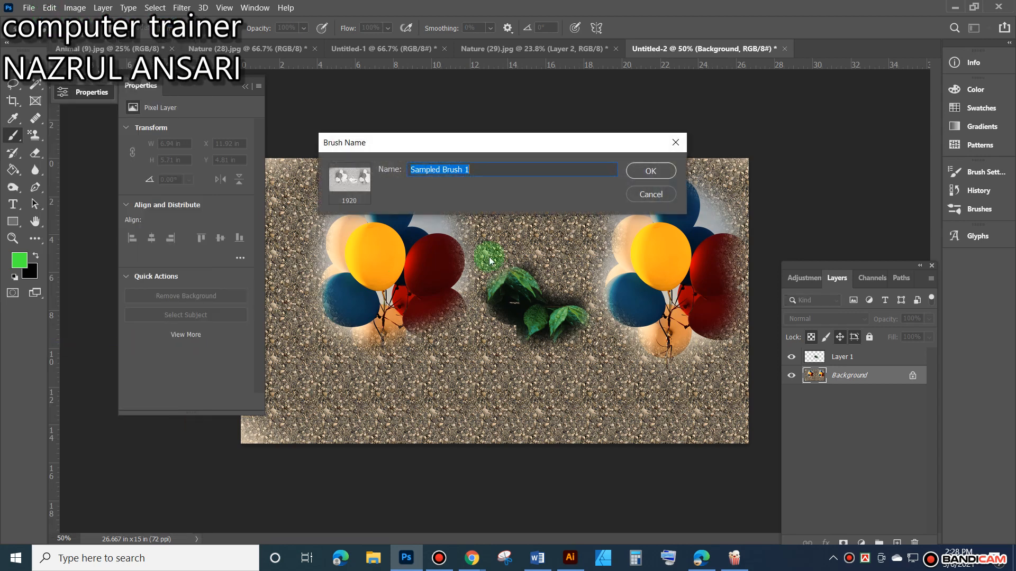
{"action": "left_click", "coordinate": [650, 170]}
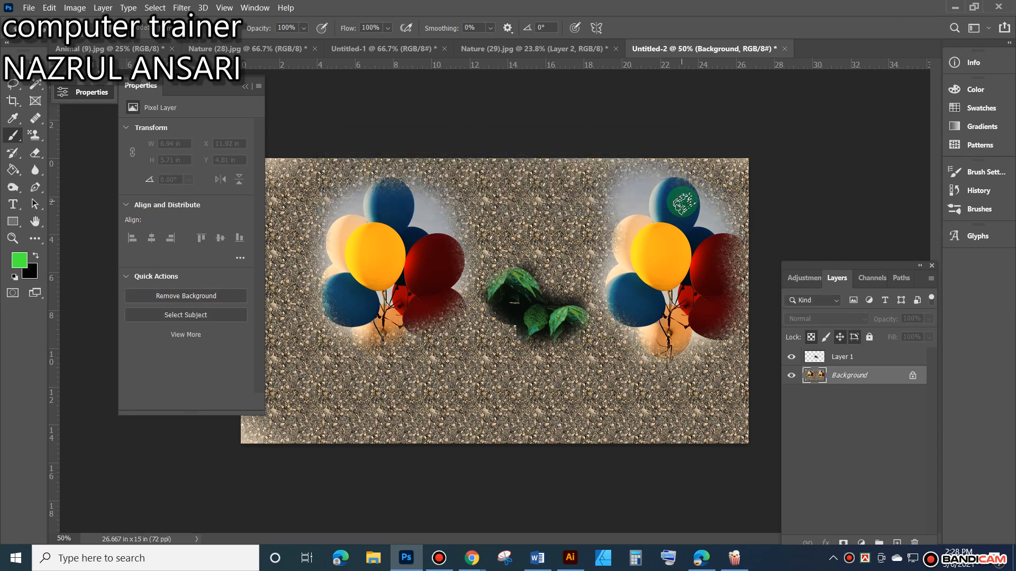
{"action": "left_click", "coordinate": [49, 8]}
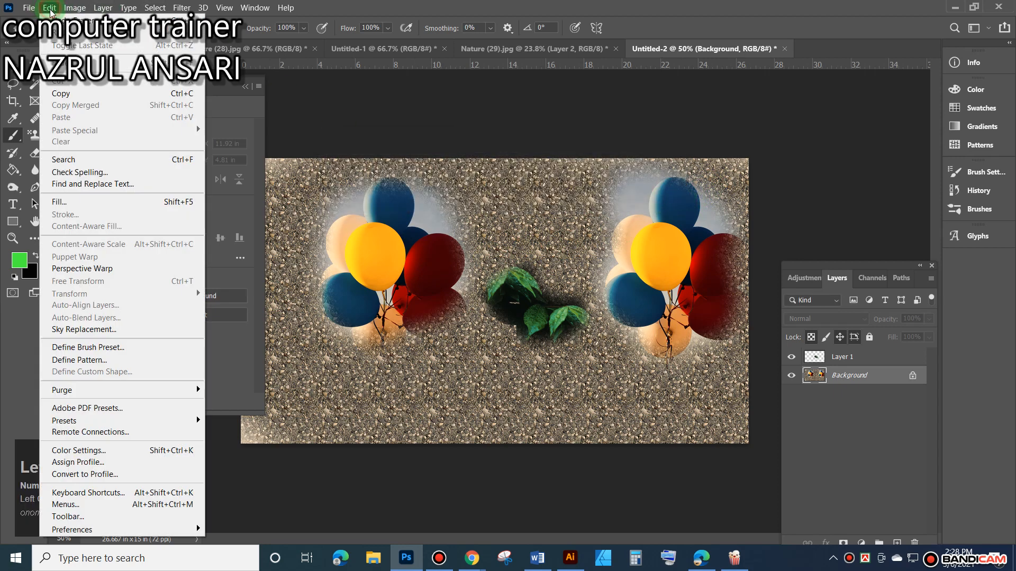
{"action": "left_click", "coordinate": [42, 6]}
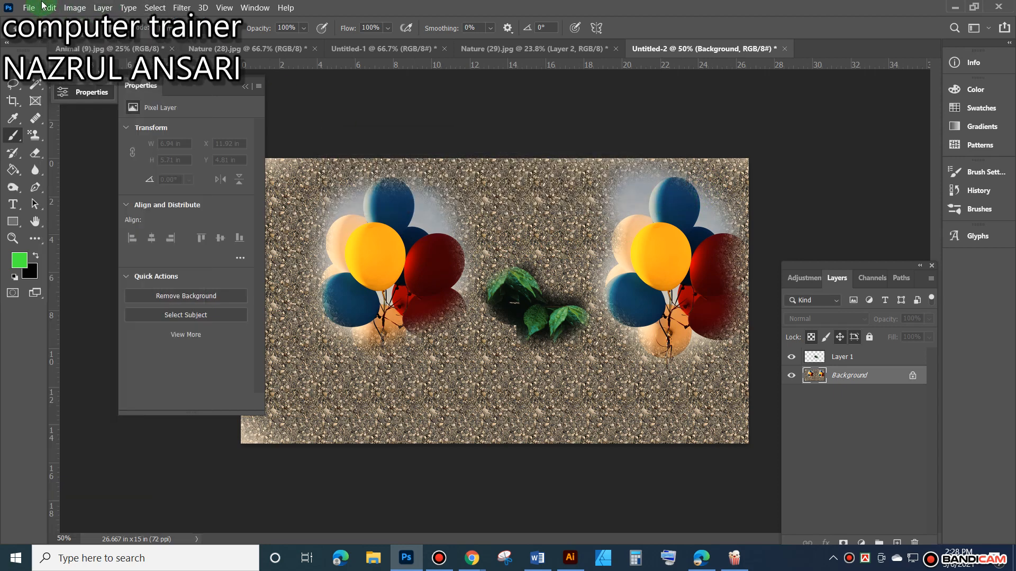
{"action": "left_click", "coordinate": [40, 28]}
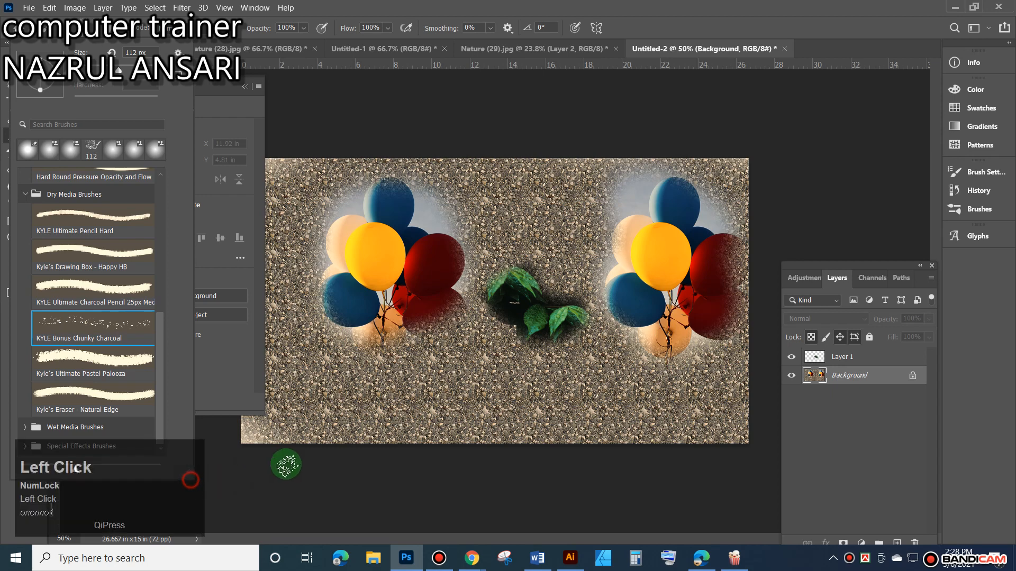
{"action": "left_click", "coordinate": [179, 51]}
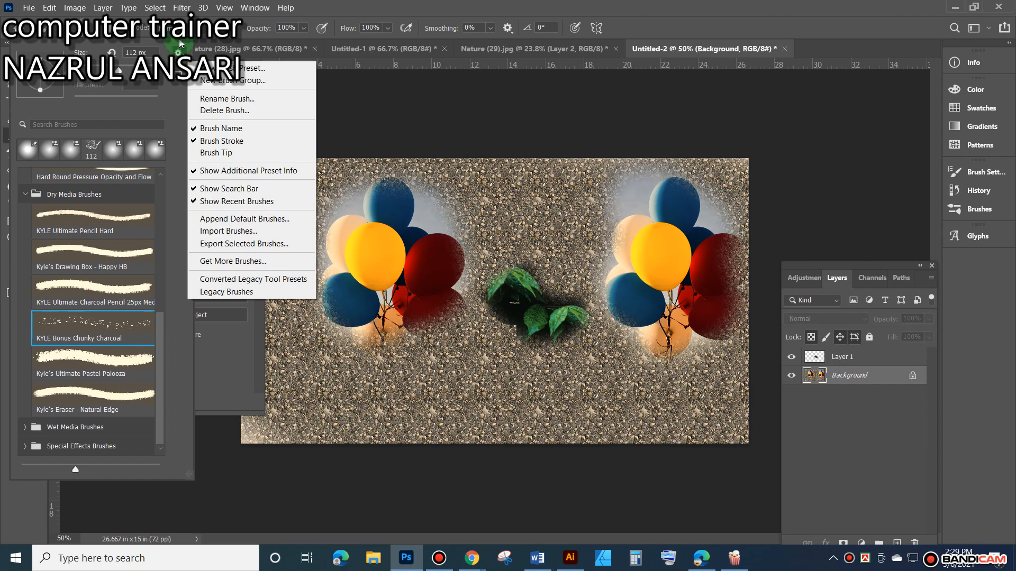
{"action": "left_click", "coordinate": [177, 52]}
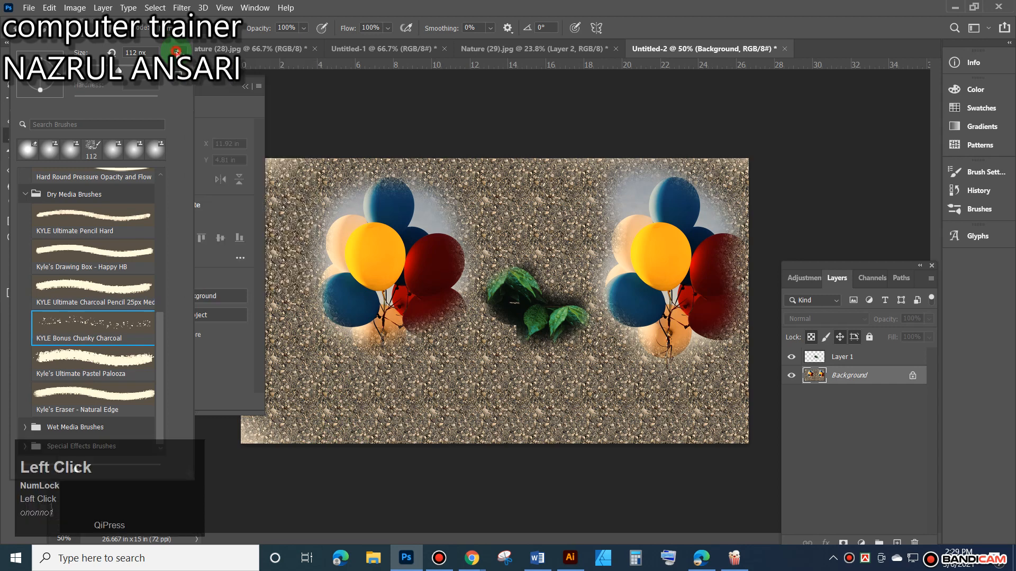
{"action": "mouse_move", "coordinate": [158, 351]}
{"action": "left_mouse_down"}
{"action": "mouse_move", "coordinate": [160, 194]}
{"action": "mouse_move", "coordinate": [142, 344]}
{"action": "mouse_move", "coordinate": [150, 397]}
{"action": "left_mouse_up"}
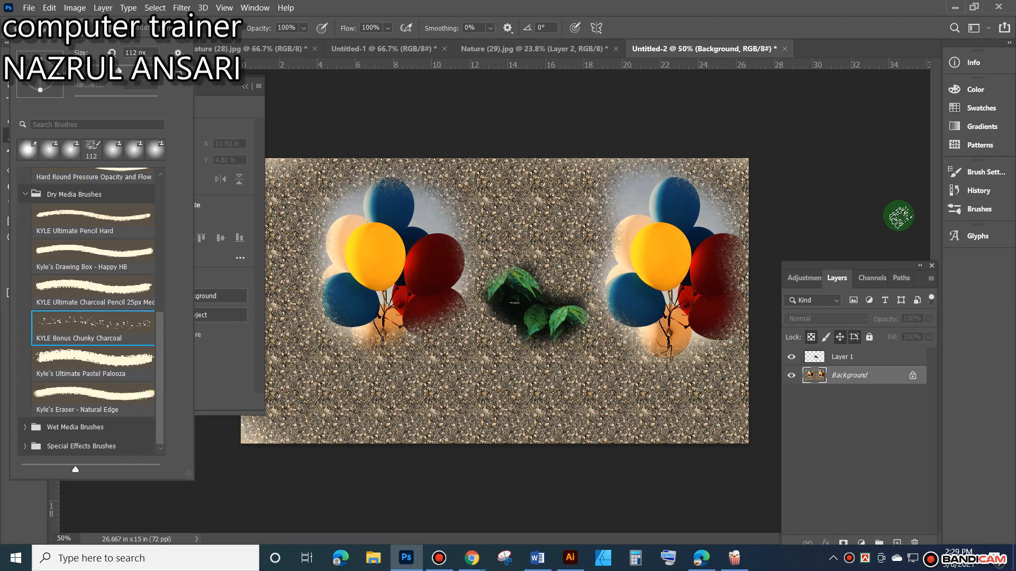
Open the brush settings, reposition the panels over the canvas and view the Shape Dynamics, Scattering and Texture options.
{"action": "left_click", "coordinate": [979, 177]}
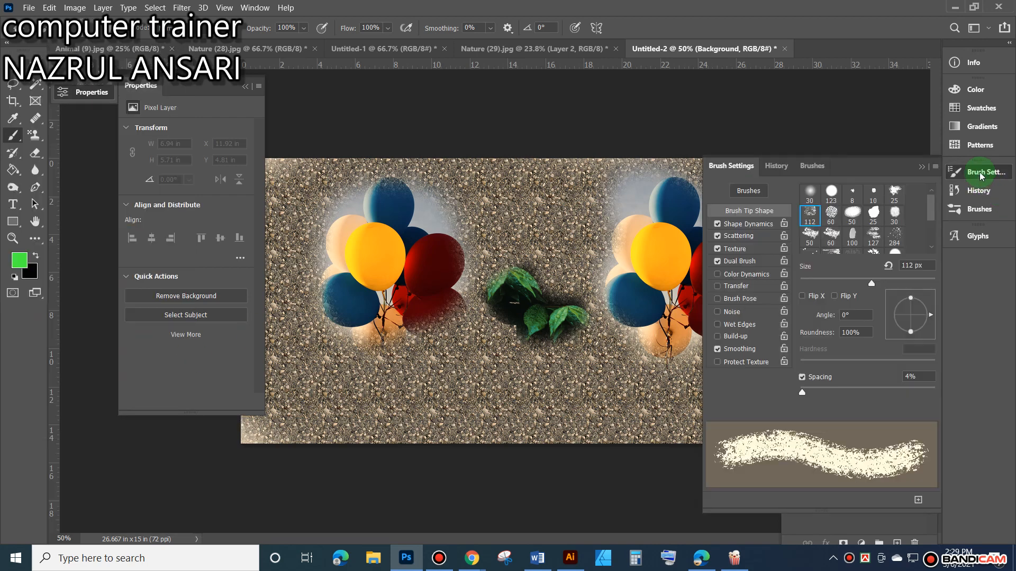
{"action": "mouse_move", "coordinate": [887, 167]}
{"action": "left_mouse_down"}
{"action": "mouse_move", "coordinate": [453, 170]}
{"action": "mouse_move", "coordinate": [500, 100]}
{"action": "mouse_move", "coordinate": [475, 112]}
{"action": "left_mouse_up"}
{"action": "mouse_move", "coordinate": [211, 86]}
{"action": "left_mouse_down"}
{"action": "mouse_move", "coordinate": [180, 119]}
{"action": "mouse_move", "coordinate": [161, 76]}
{"action": "left_mouse_up"}
{"action": "mouse_move", "coordinate": [450, 111]}
{"action": "left_mouse_down"}
{"action": "mouse_move", "coordinate": [740, 106]}
{"action": "mouse_move", "coordinate": [730, 98]}
{"action": "left_mouse_up"}
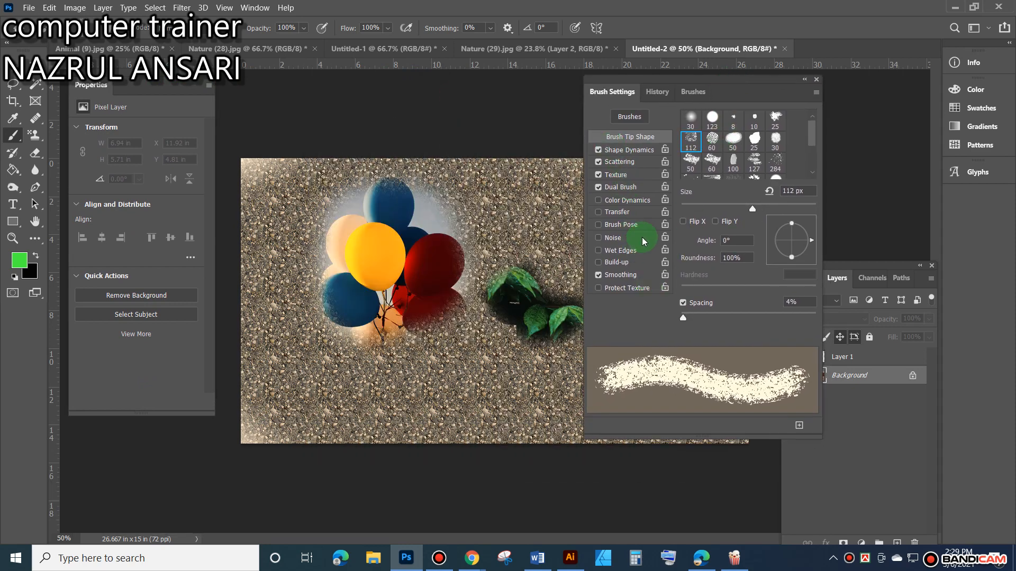
{"action": "left_click", "coordinate": [622, 154]}
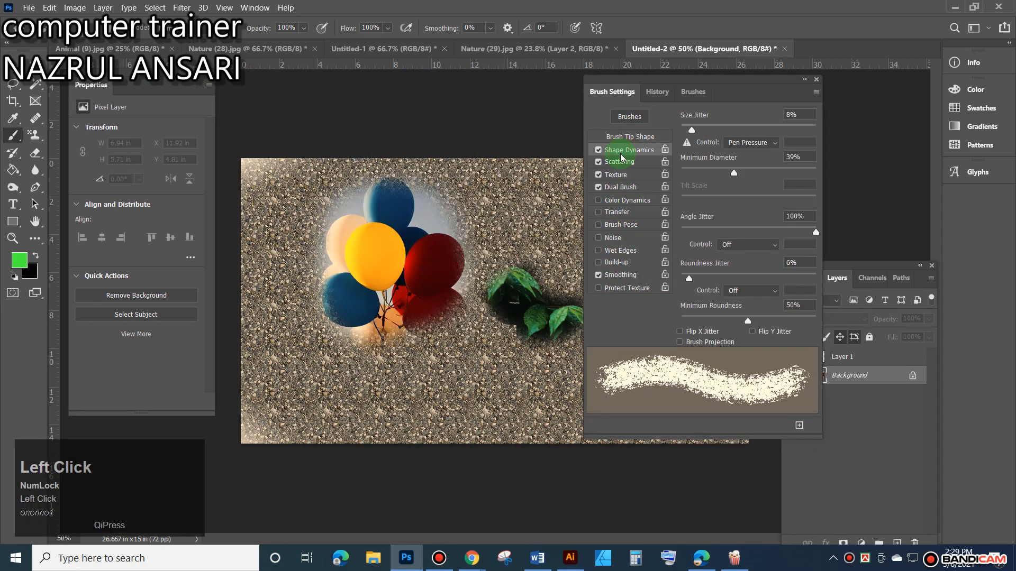
{"action": "left_click", "coordinate": [619, 162]}
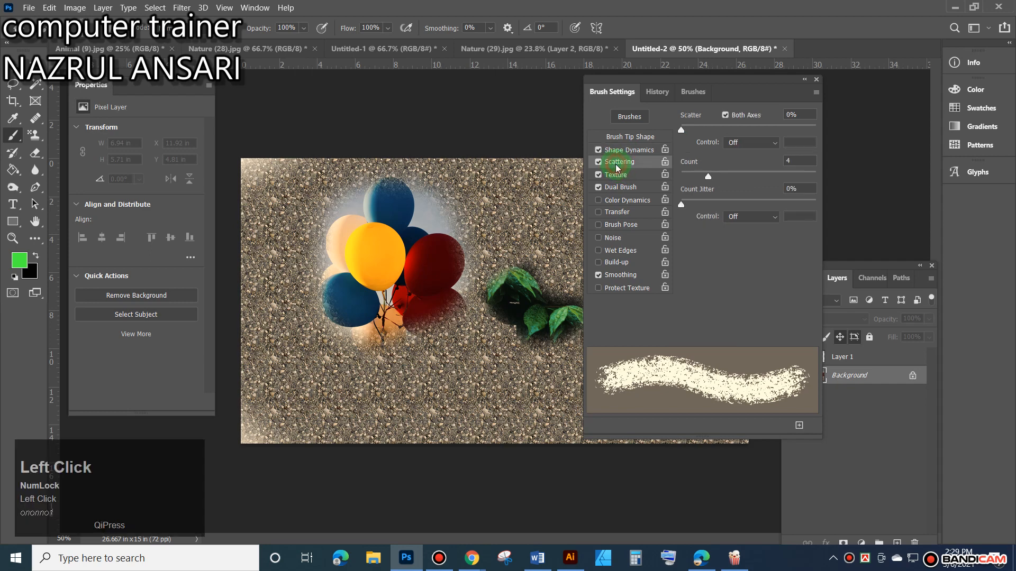
{"action": "left_click", "coordinate": [616, 174]}
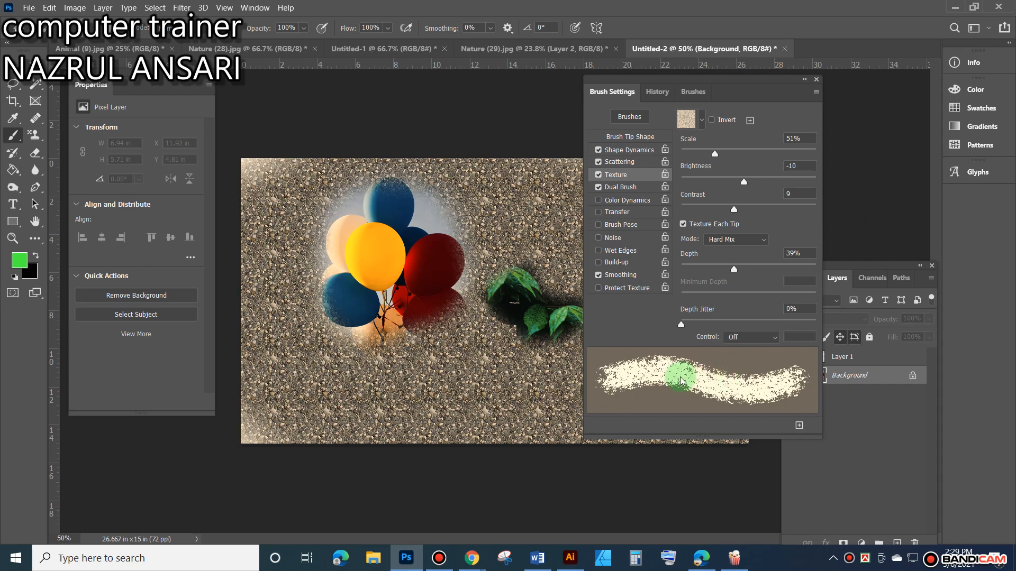
Enable Brush Pose and Wet Edges for the chunky charcoal brush, trying Noise and switching it off again.
{"action": "left_click", "coordinate": [622, 225]}
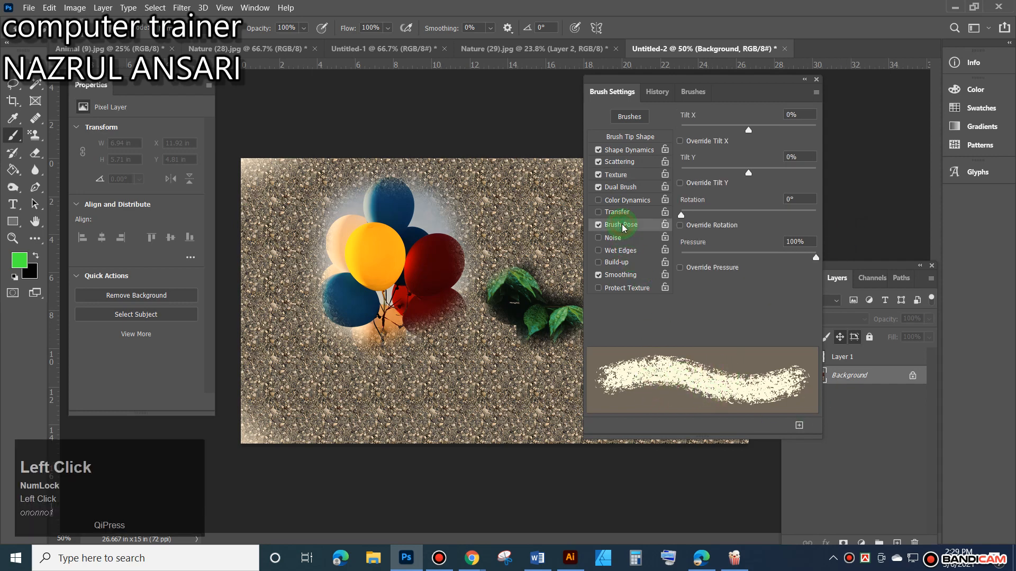
{"action": "left_click", "coordinate": [598, 237]}
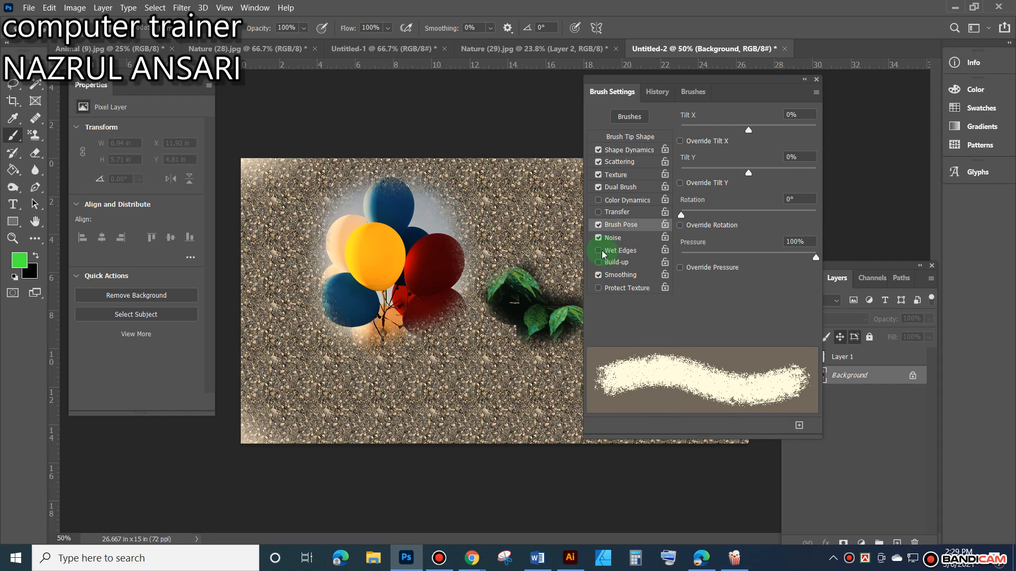
{"action": "left_click", "coordinate": [608, 253]}
{"action": "left_click", "coordinate": [617, 263]}
{"action": "left_click", "coordinate": [620, 264]}
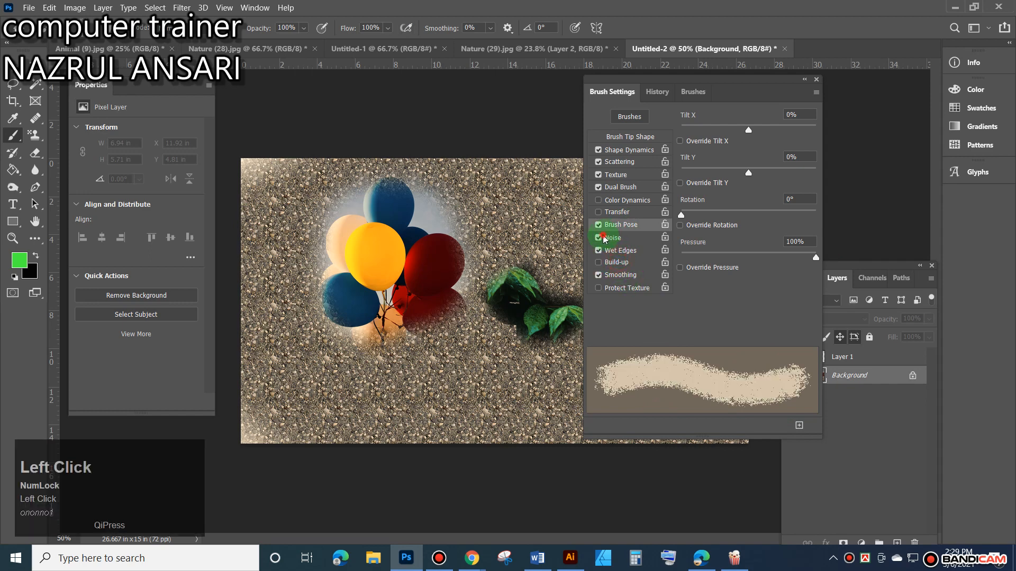
{"action": "left_click", "coordinate": [599, 237]}
{"action": "left_click", "coordinate": [600, 226]}
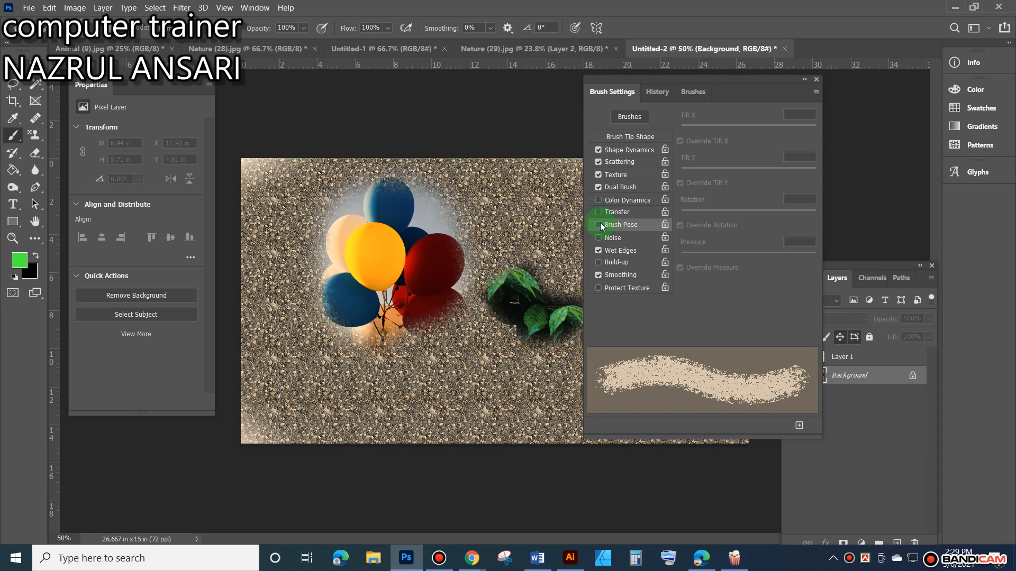
{"action": "left_click", "coordinate": [600, 225]}
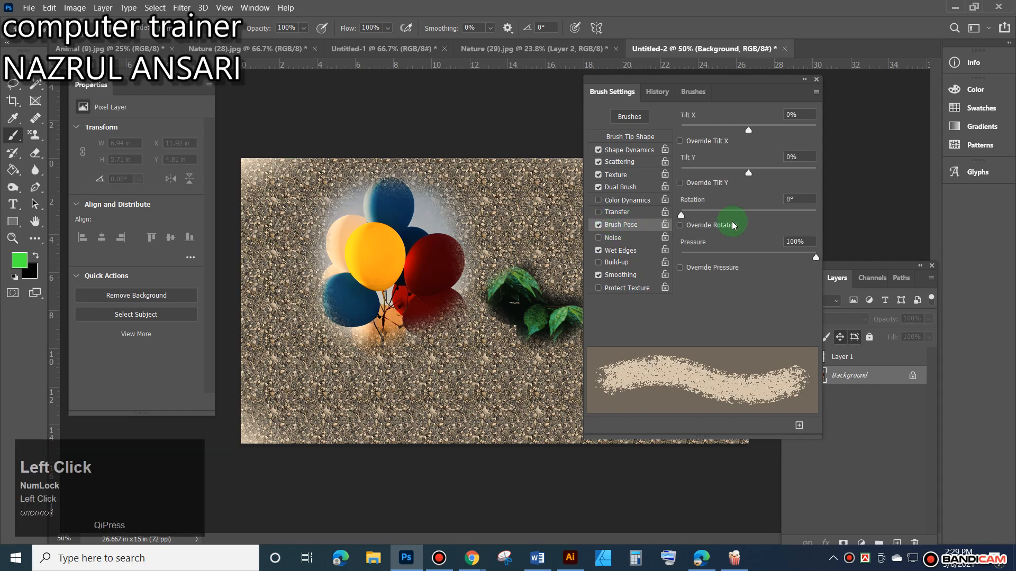
Set Brush Pose to Tilt X -47%, Tilt Y -82%, Rotation 235° and Pressure 40%, with all four overrides enabled.
{"action": "left_click_drag", "start_coordinate": [681, 215], "coordinate": [769, 221]}
{"action": "left_click_drag", "start_coordinate": [766, 139], "coordinate": [800, 141]}
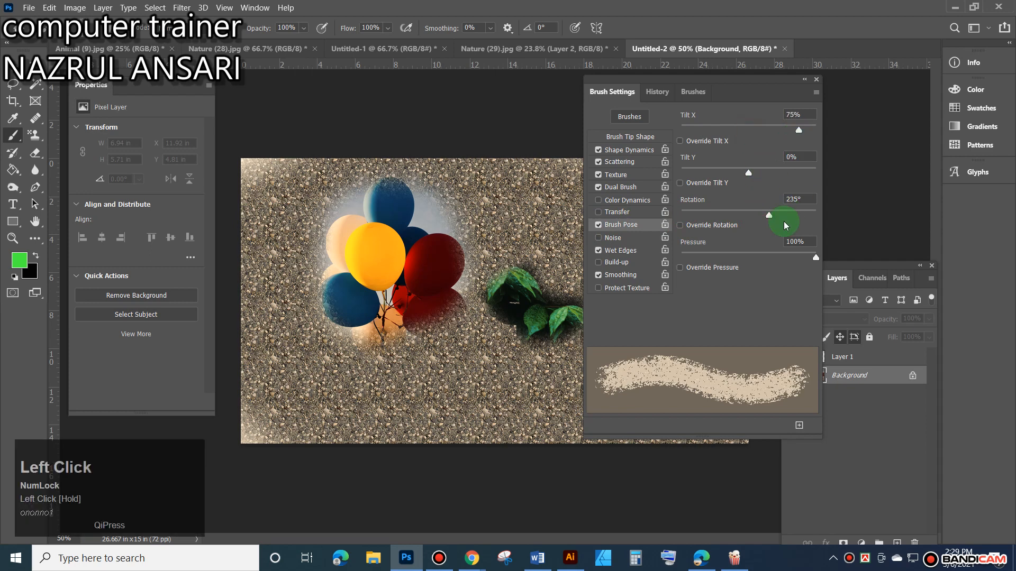
{"action": "left_click_drag", "start_coordinate": [816, 256], "coordinate": [735, 256]}
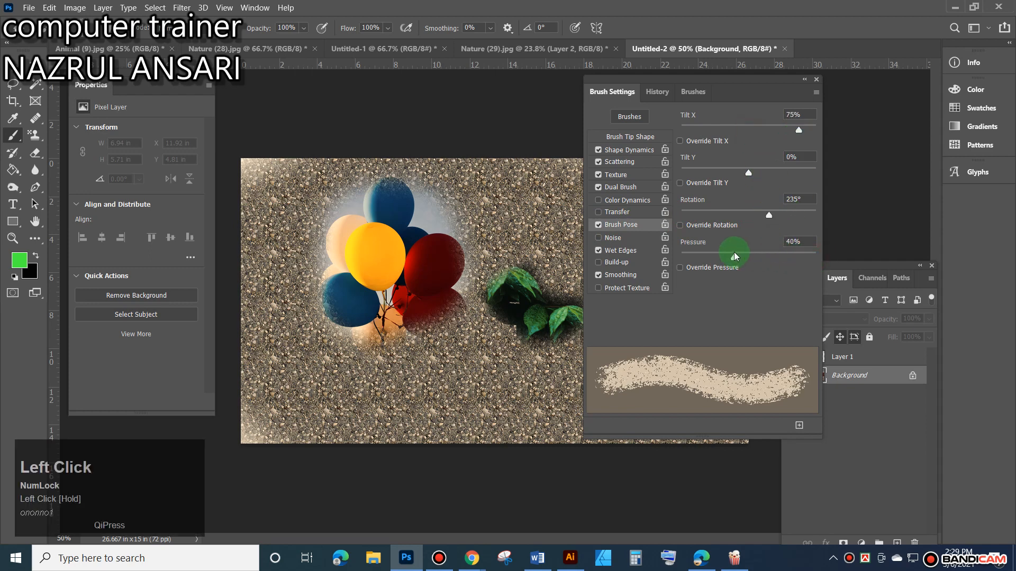
{"action": "left_click", "coordinate": [681, 268]}
{"action": "left_click", "coordinate": [692, 227]}
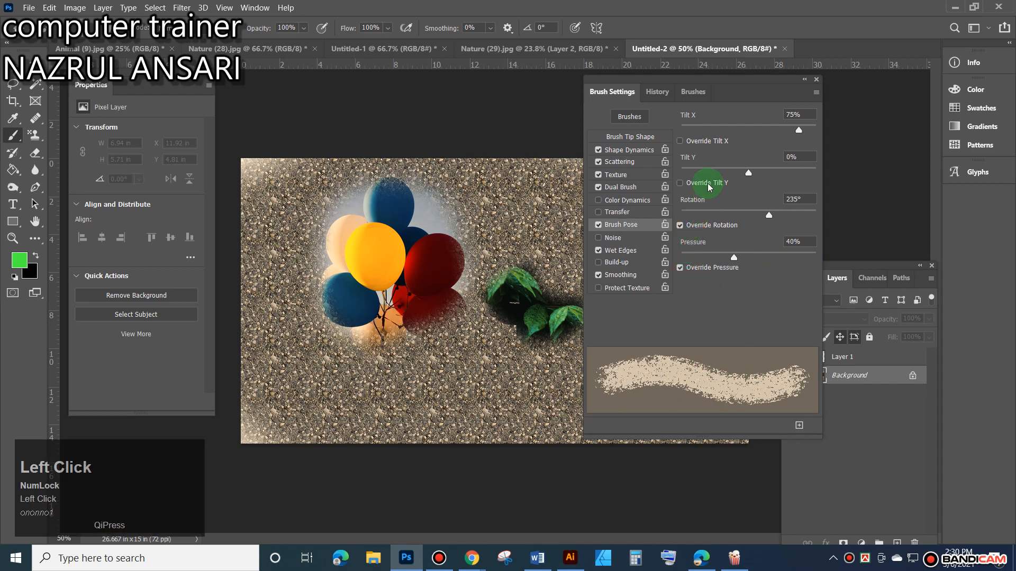
{"action": "left_click", "coordinate": [687, 140]}
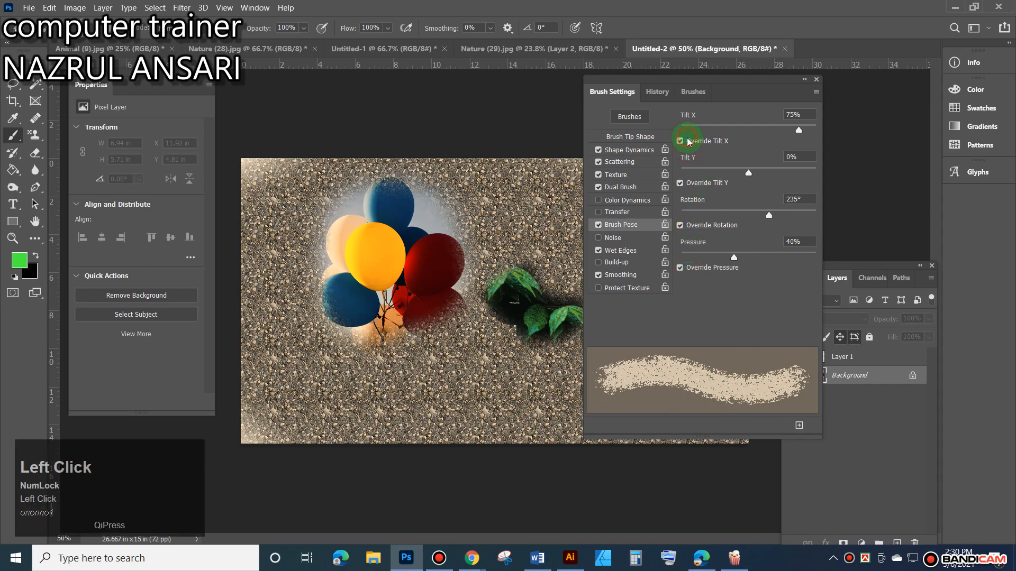
{"action": "left_click_drag", "start_coordinate": [748, 172], "coordinate": [694, 172]}
{"action": "left_click_drag", "start_coordinate": [798, 131], "coordinate": [716, 131]}
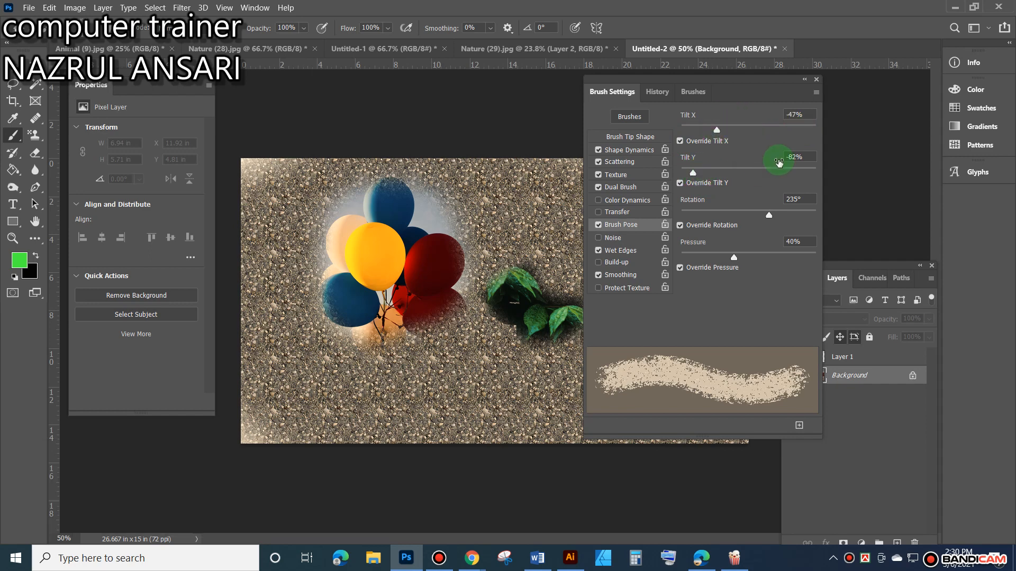
Set Shape Dynamics to Size Jitter 100%, Minimum Diameter 11%, Roundness Jitter 75% and Minimum Roundness 10%.
{"action": "left_click", "coordinate": [634, 147]}
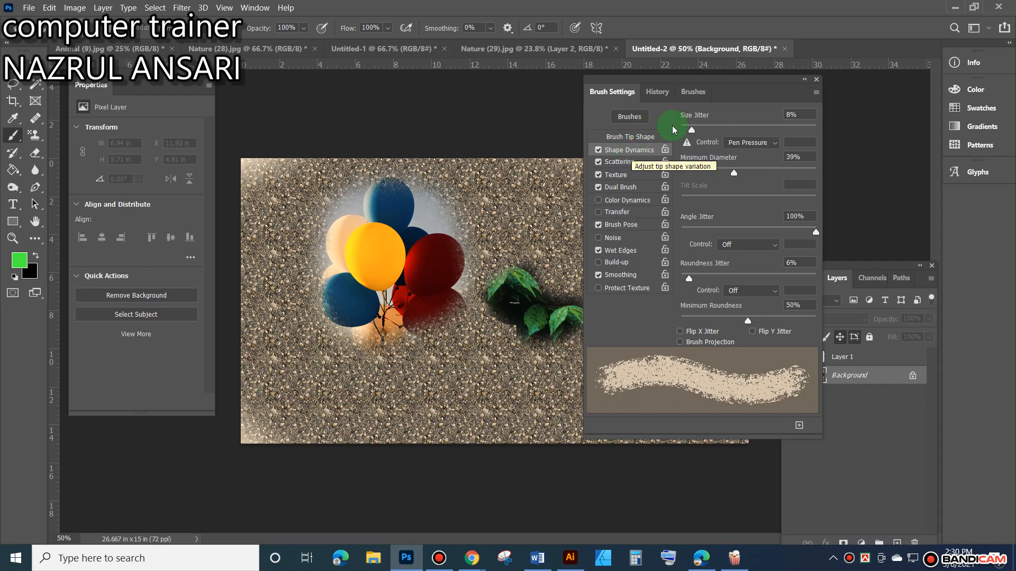
{"action": "left_click_drag", "start_coordinate": [692, 131], "coordinate": [815, 135]}
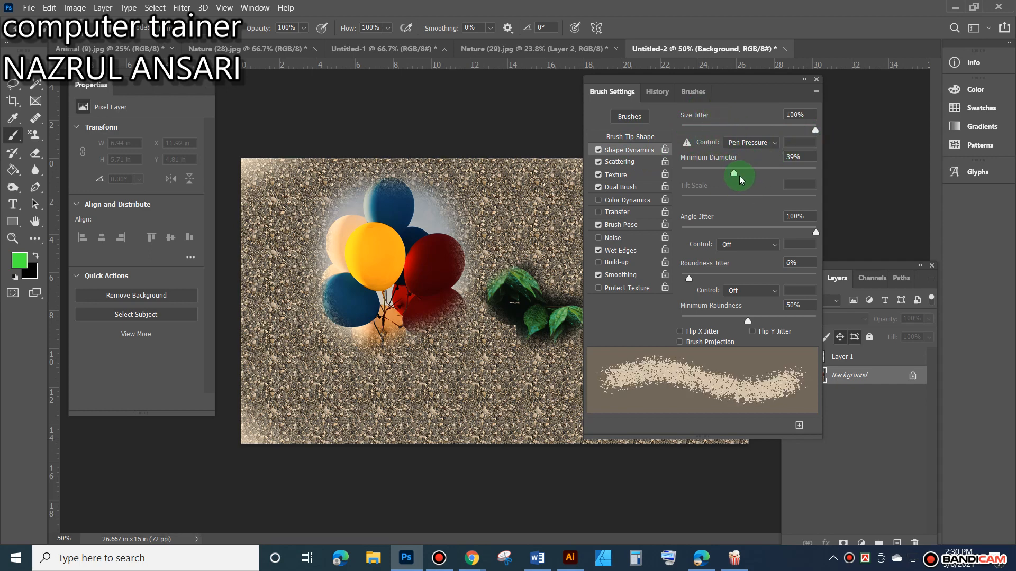
{"action": "mouse_move", "coordinate": [734, 174]}
{"action": "left_mouse_down"}
{"action": "mouse_move", "coordinate": [771, 173]}
{"action": "mouse_move", "coordinate": [681, 172]}
{"action": "mouse_move", "coordinate": [695, 173]}
{"action": "left_mouse_up"}
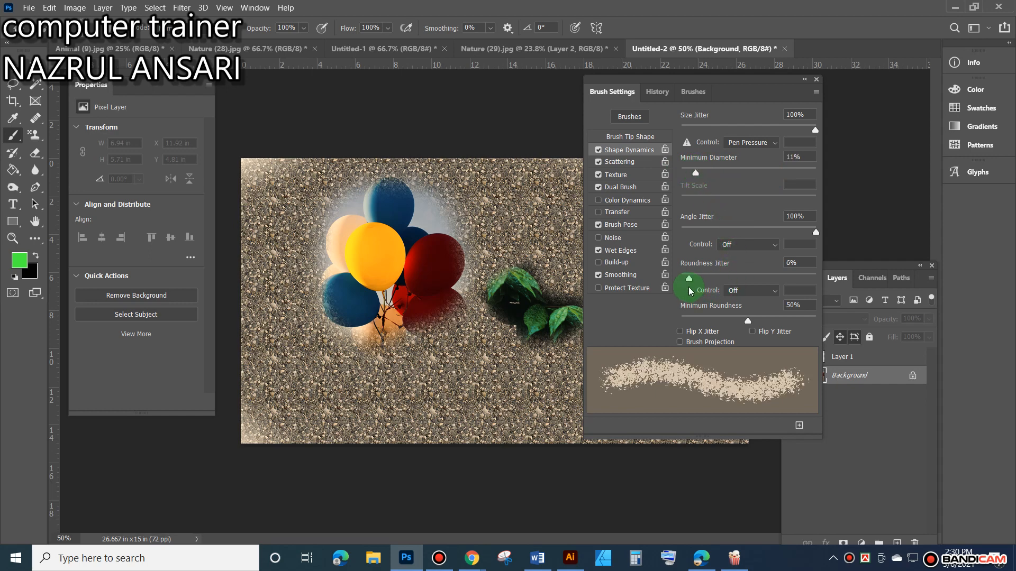
{"action": "left_click_drag", "start_coordinate": [690, 284], "coordinate": [783, 276]}
{"action": "left_click_drag", "start_coordinate": [748, 320], "coordinate": [746, 320]}
{"action": "left_click", "coordinate": [698, 320]}
Try the Flip Y Jitter, Flip X Jitter and Brush Projection options, leaving them off, and set Size Jitter to 99%.
{"action": "left_click", "coordinate": [753, 332]}
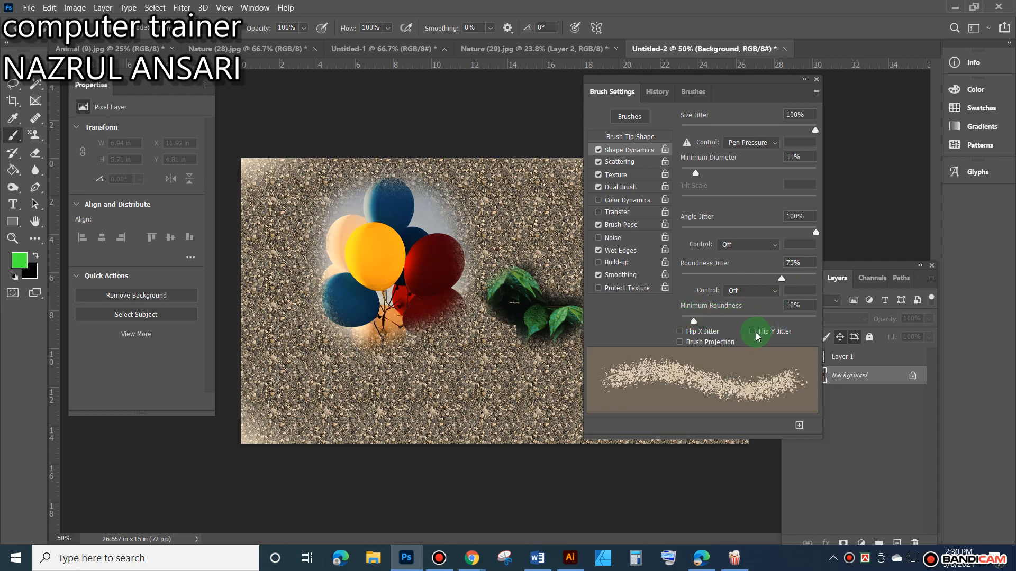
{"action": "left_click", "coordinate": [755, 334]}
{"action": "left_click", "coordinate": [707, 332]}
{"action": "left_click", "coordinate": [710, 341]}
{"action": "left_click", "coordinate": [710, 342]}
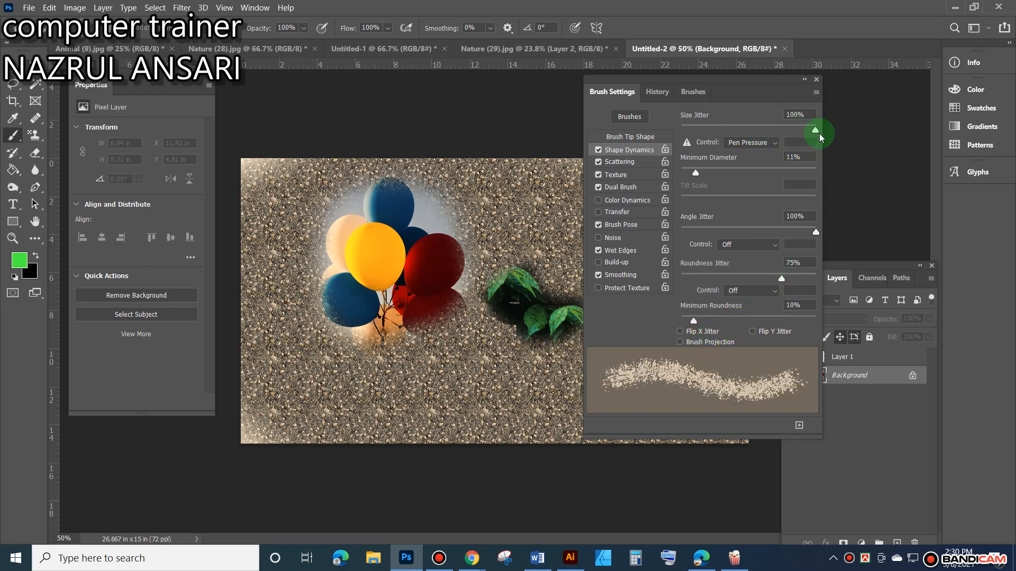
{"action": "mouse_move", "coordinate": [820, 134]}
{"action": "left_mouse_down"}
{"action": "mouse_move", "coordinate": [712, 142]}
{"action": "mouse_move", "coordinate": [820, 141]}
{"action": "left_mouse_up"}
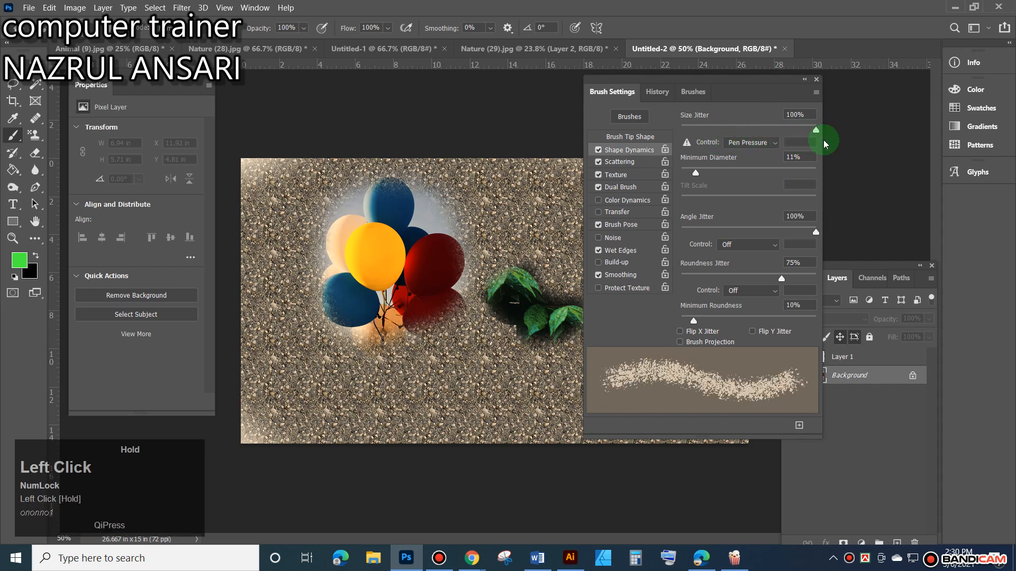
{"action": "mouse_move", "coordinate": [702, 144]}
{"action": "left_mouse_down"}
{"action": "mouse_move", "coordinate": [692, 141]}
{"action": "mouse_move", "coordinate": [816, 144]}
{"action": "left_mouse_up"}
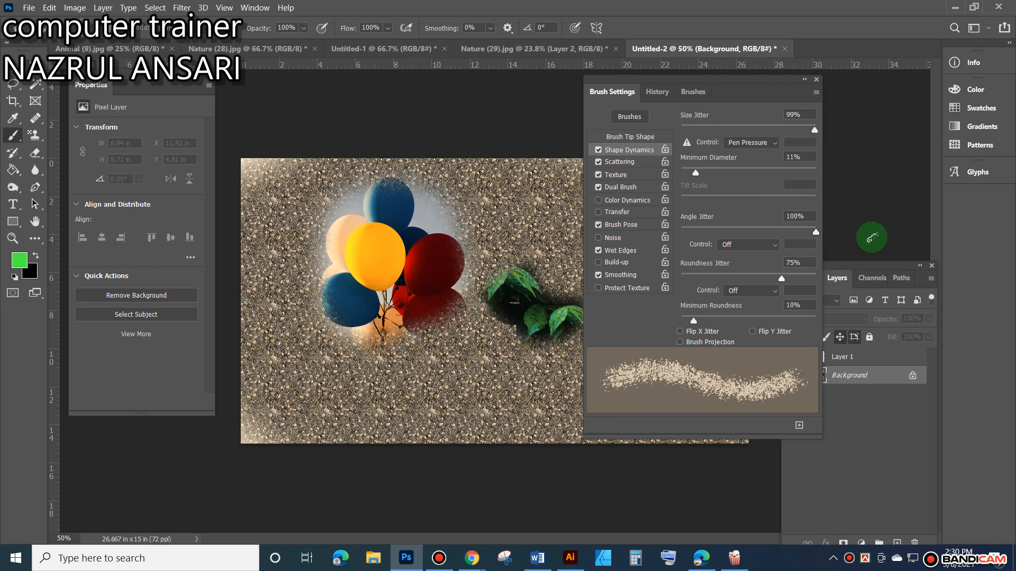
Enable Color Dynamics and Transfer for the brush, and review its Scattering, Texture and Dual Brush settings.
{"action": "left_click", "coordinate": [618, 207]}
{"action": "left_click", "coordinate": [639, 146]}
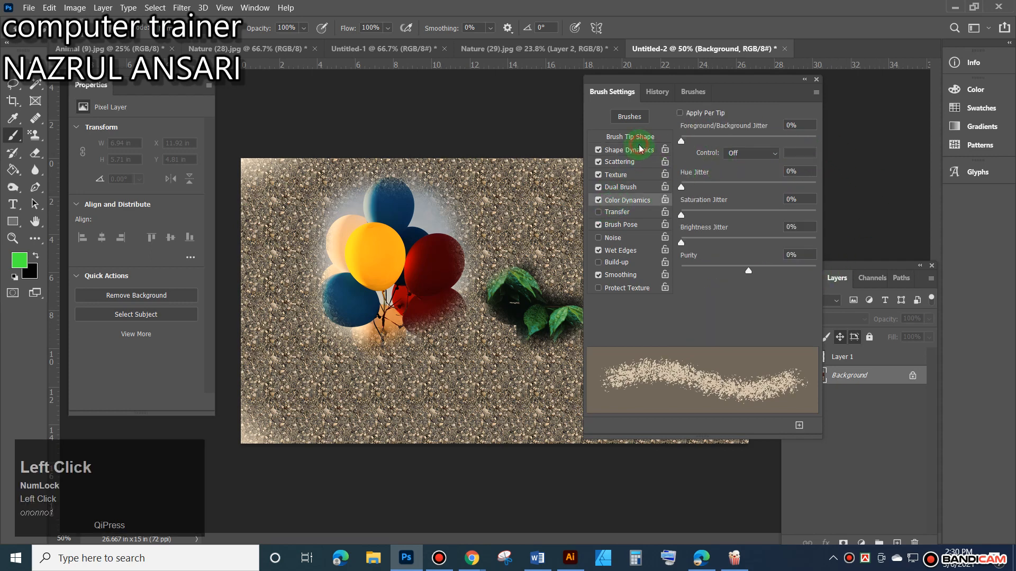
{"action": "left_click", "coordinate": [747, 301]}
{"action": "left_click", "coordinate": [617, 163]}
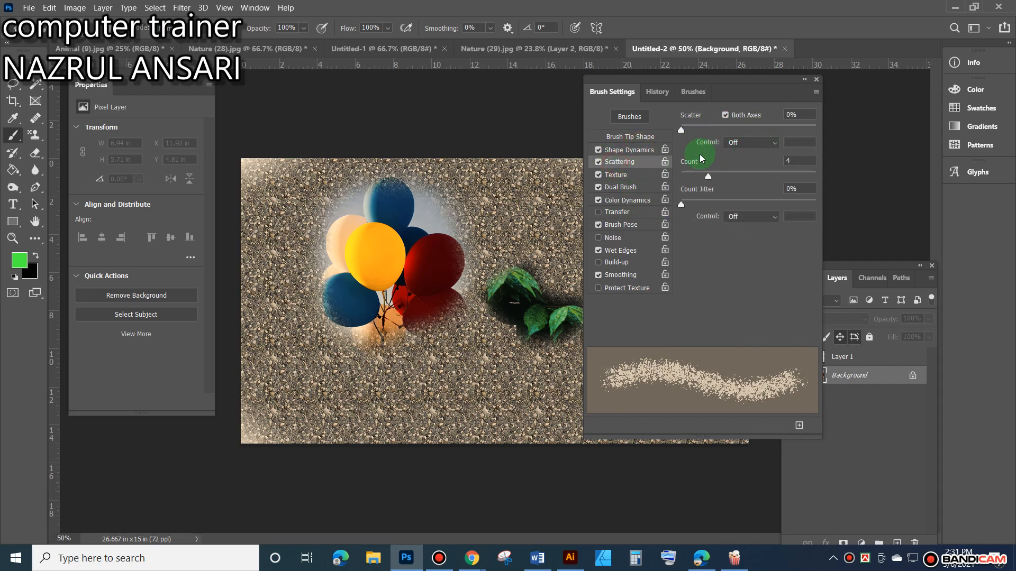
{"action": "left_click", "coordinate": [621, 174]}
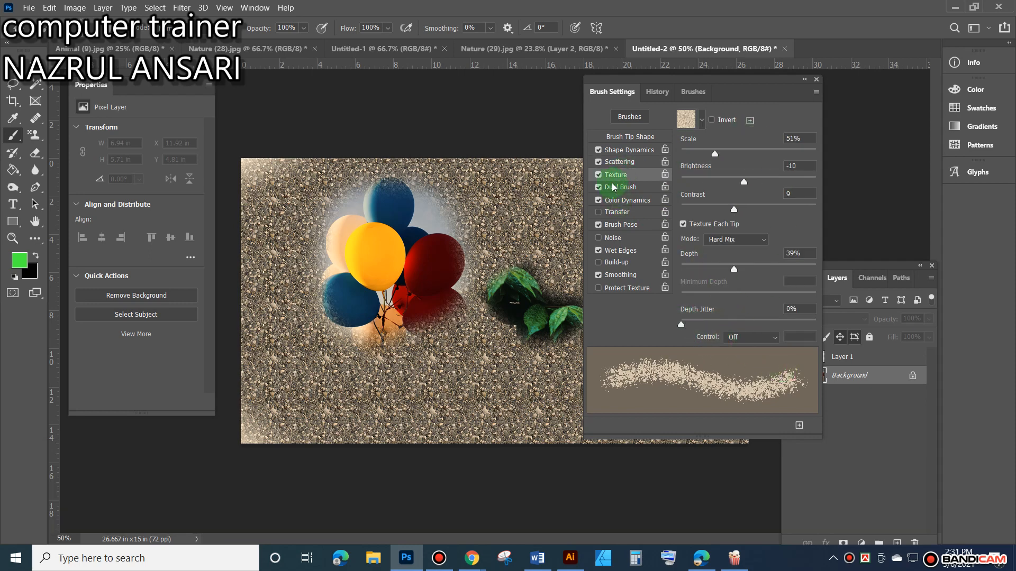
{"action": "left_click", "coordinate": [626, 189]}
{"action": "left_click", "coordinate": [629, 212]}
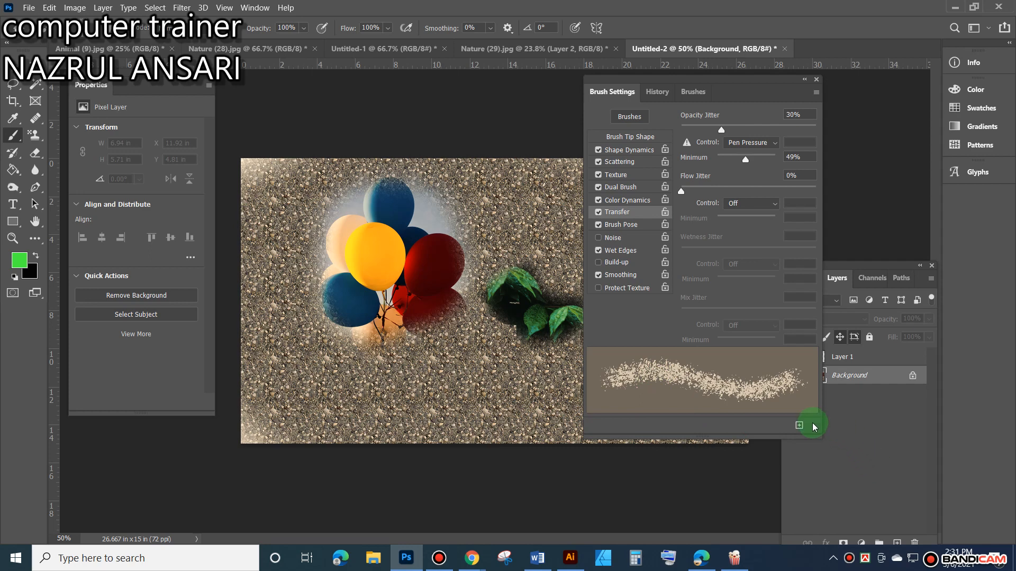
View the document's history states and the brush preset groups, and close the floating brush panels.
{"action": "mouse_move", "coordinate": [778, 86]}
{"action": "left_mouse_down"}
{"action": "mouse_move", "coordinate": [484, 136]}
{"action": "mouse_move", "coordinate": [522, 98]}
{"action": "mouse_move", "coordinate": [463, 102]}
{"action": "mouse_move", "coordinate": [449, 90]}
{"action": "mouse_move", "coordinate": [438, 113]}
{"action": "mouse_move", "coordinate": [452, 106]}
{"action": "left_mouse_up"}
{"action": "left_click", "coordinate": [301, 189]}
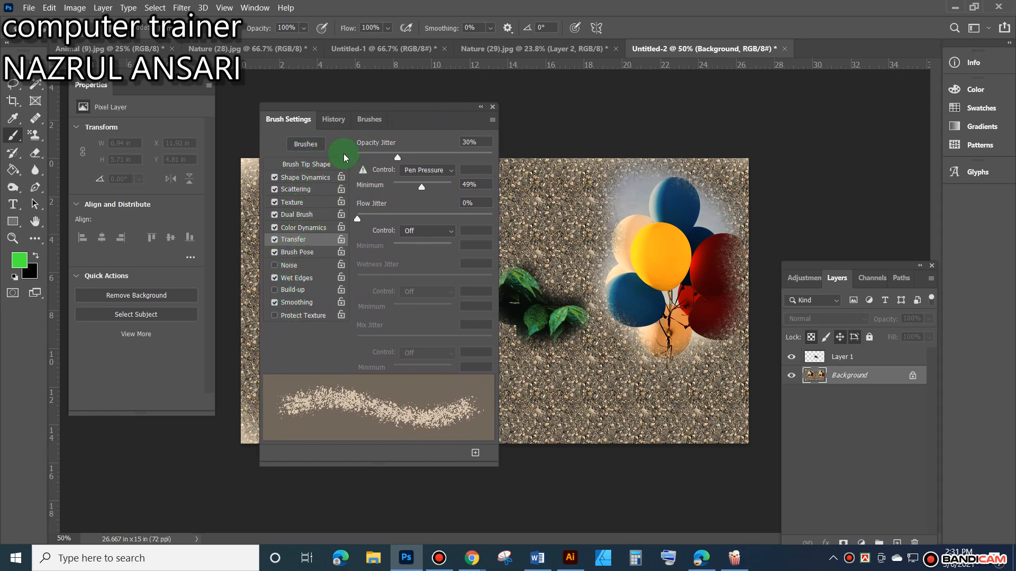
{"action": "left_click", "coordinate": [330, 120]}
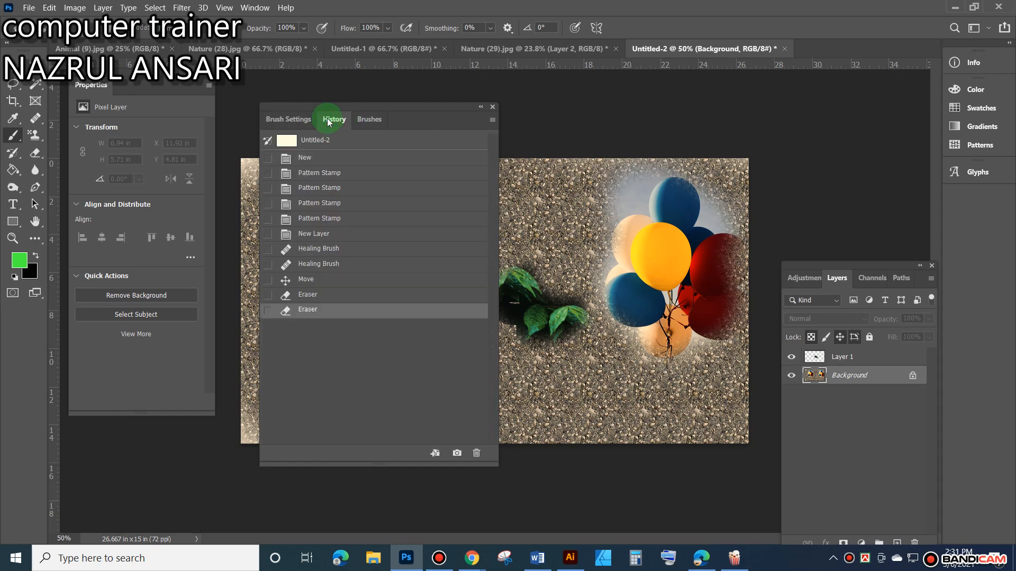
{"action": "left_click", "coordinate": [363, 120]}
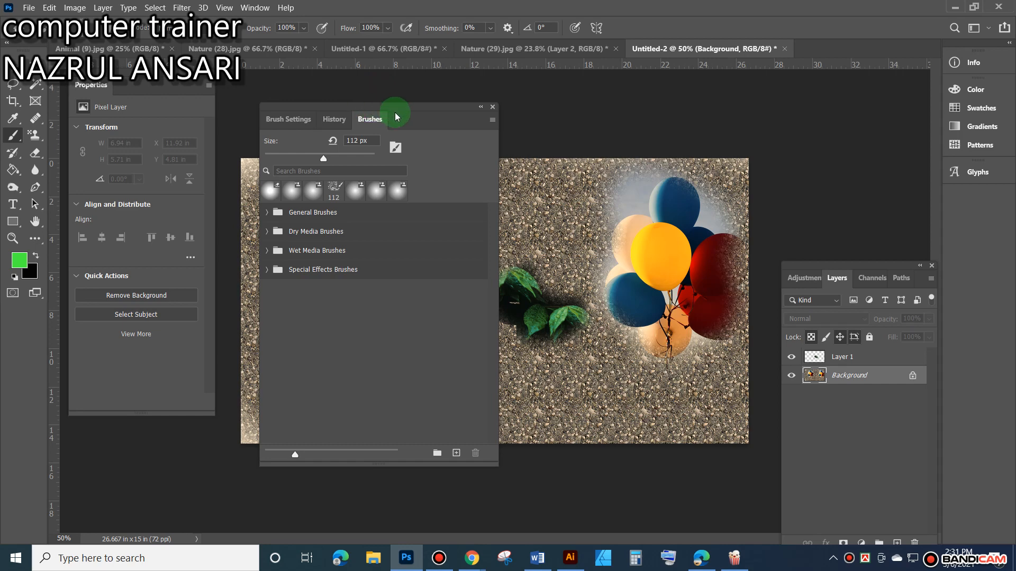
{"action": "left_click", "coordinate": [495, 109]}
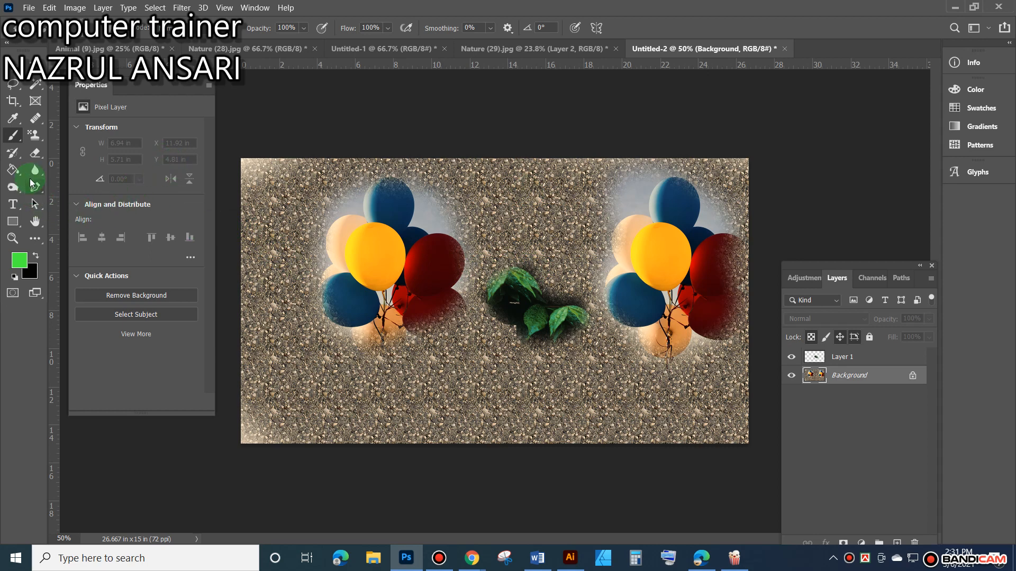
Draw a rectangular frame about 5.03 in wide and 3.69 in high in the upper-left part of the canvas.
{"action": "left_click", "coordinate": [14, 154]}
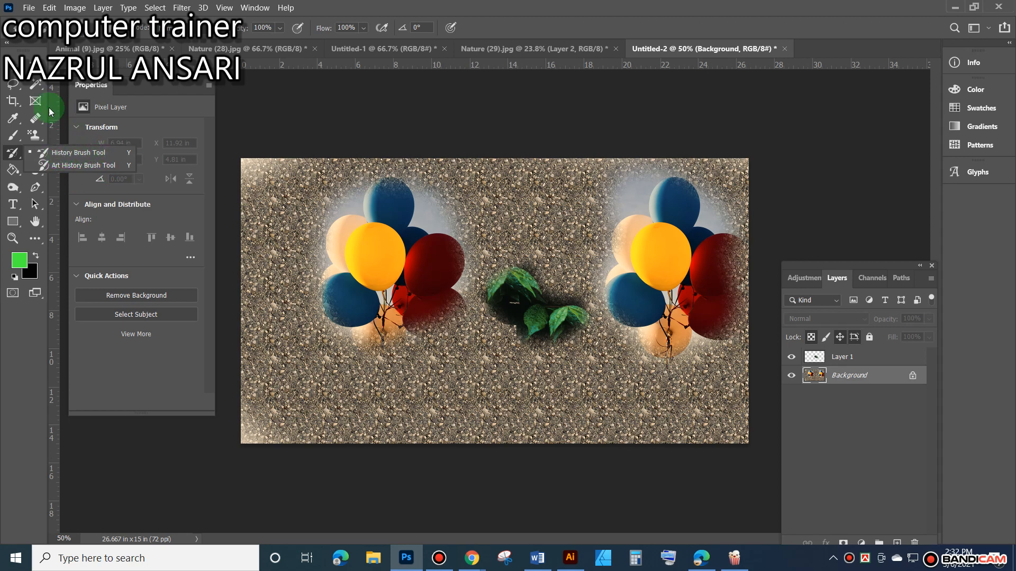
{"action": "left_click", "coordinate": [35, 101]}
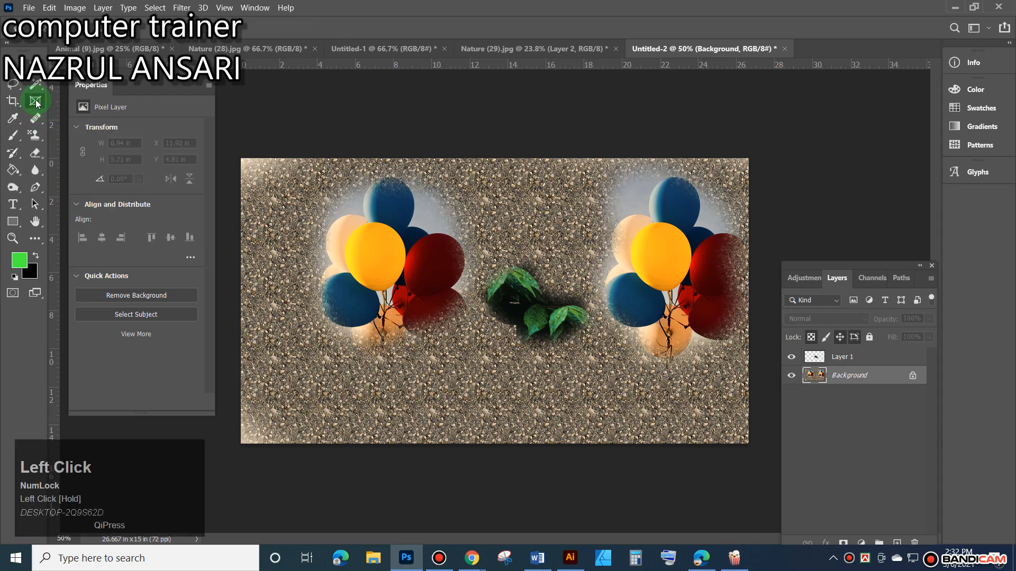
{"action": "left_click_drag", "start_coordinate": [373, 248], "coordinate": [373, 249]}
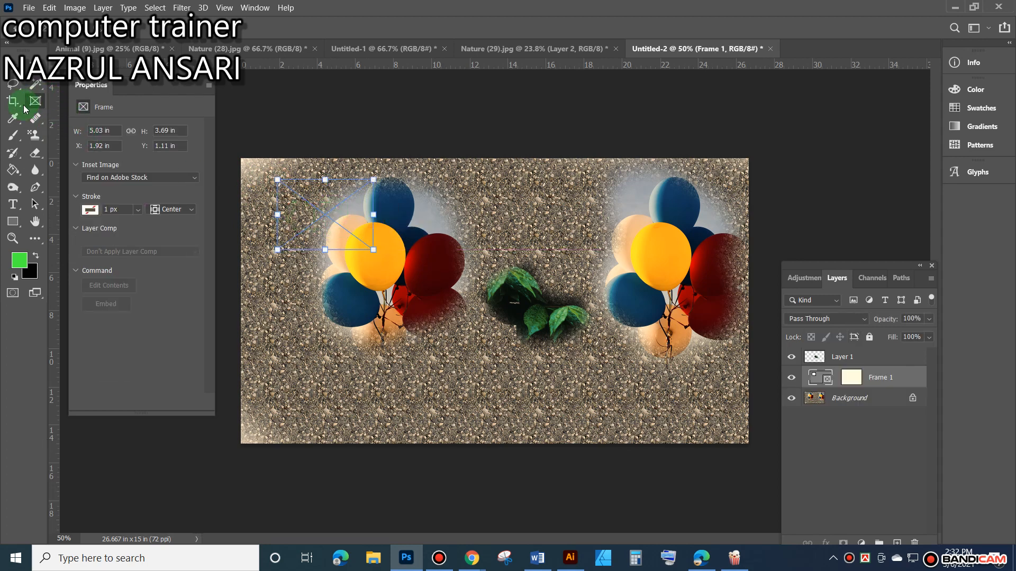
Examine the tools grouped with the History Brush, Eraser, Paint Bucket and Eyedropper.
{"action": "left_click", "coordinate": [12, 156]}
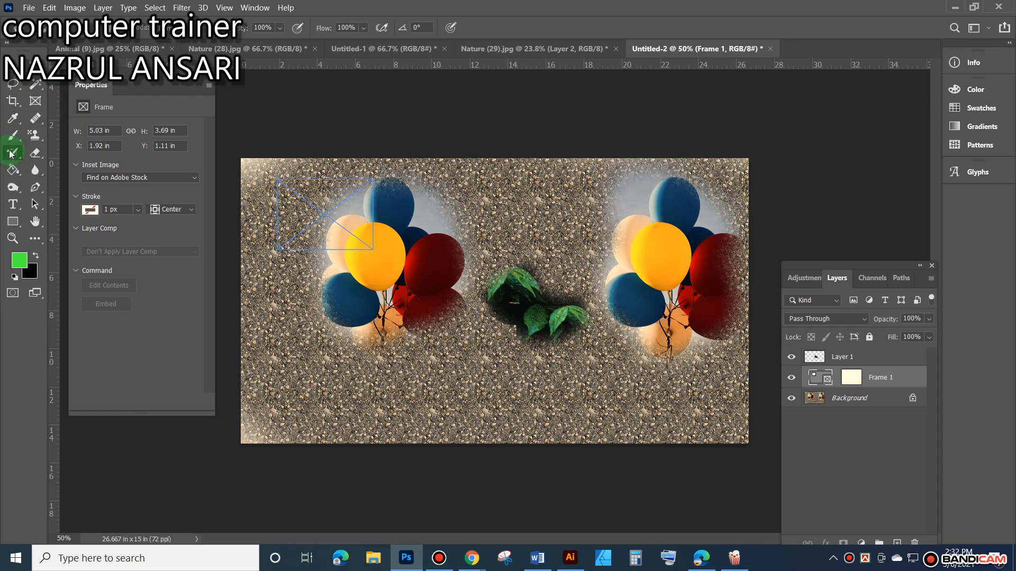
{"action": "left_click", "coordinate": [42, 155]}
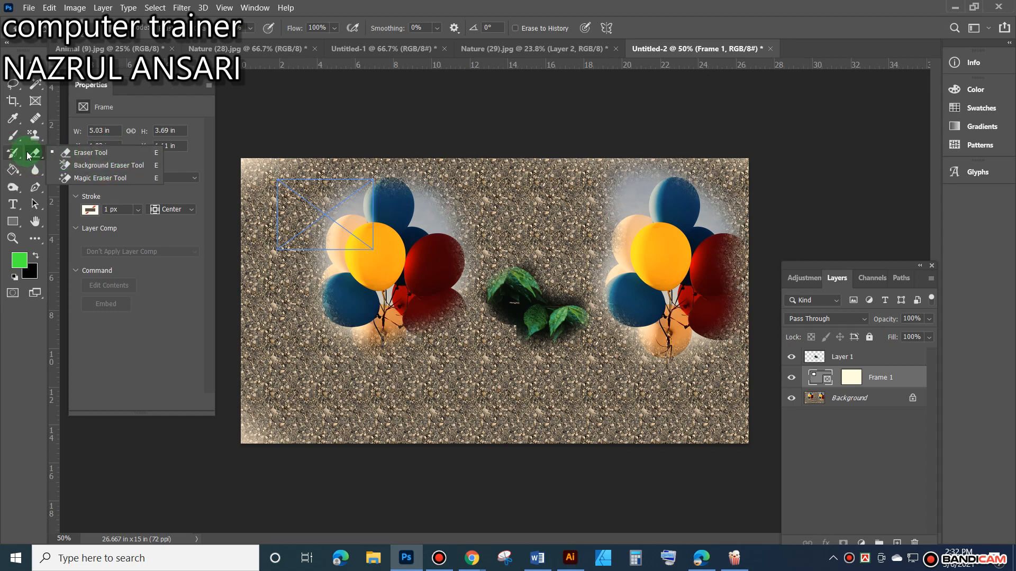
{"action": "left_click", "coordinate": [18, 170]}
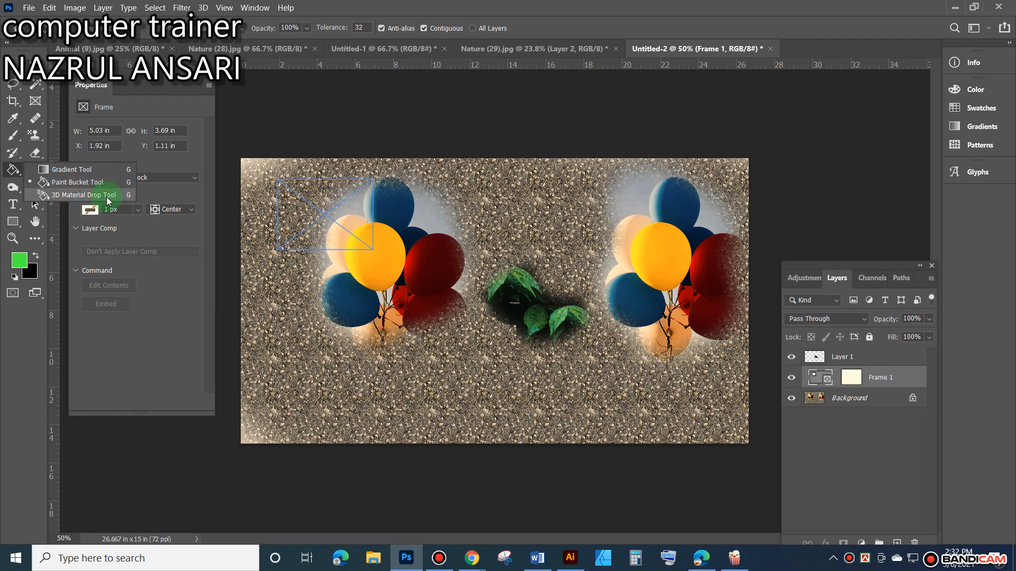
{"action": "left_click", "coordinate": [10, 118]}
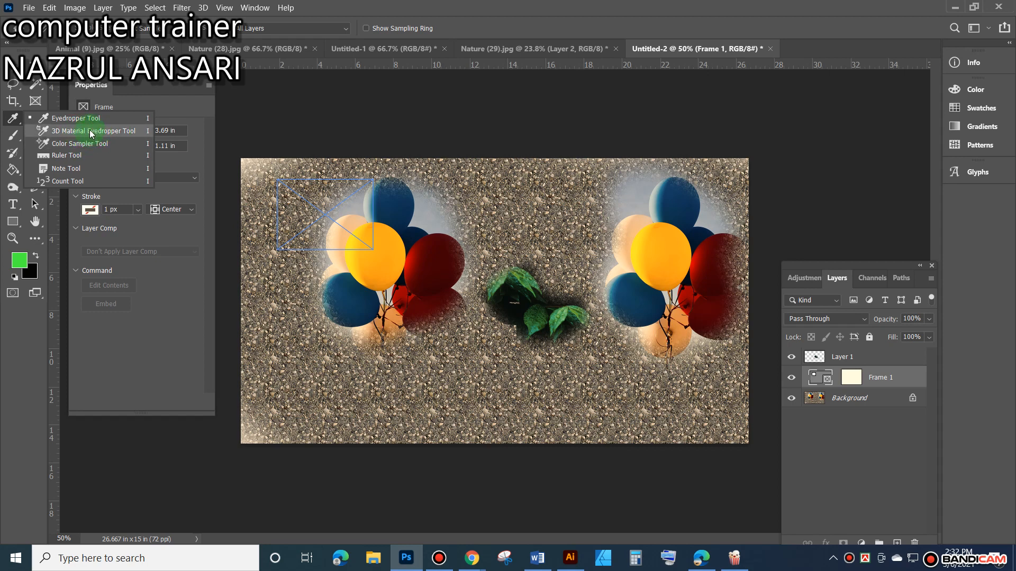
{"action": "left_click", "coordinate": [24, 117]}
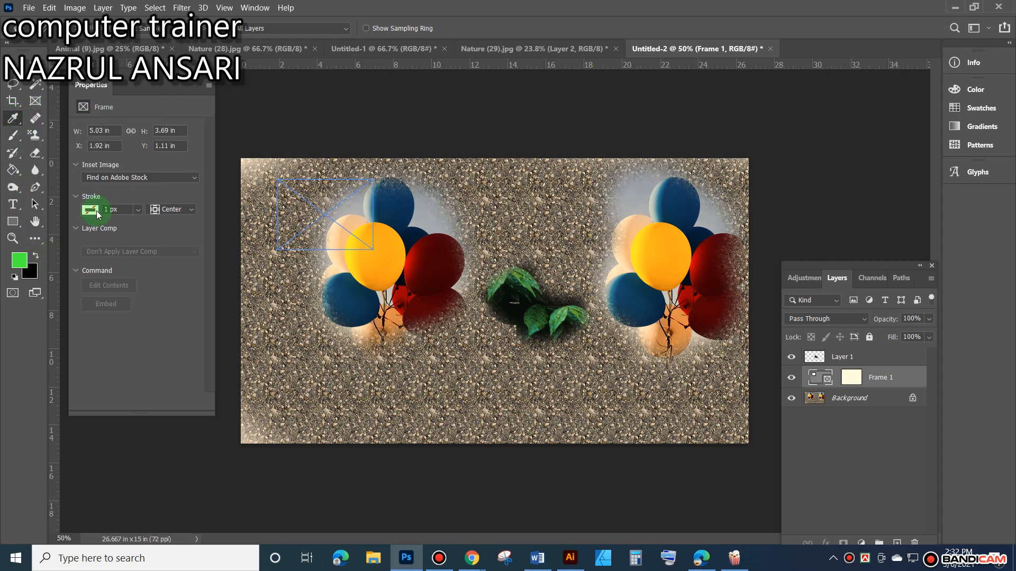
{"action": "left_click", "coordinate": [35, 154]}
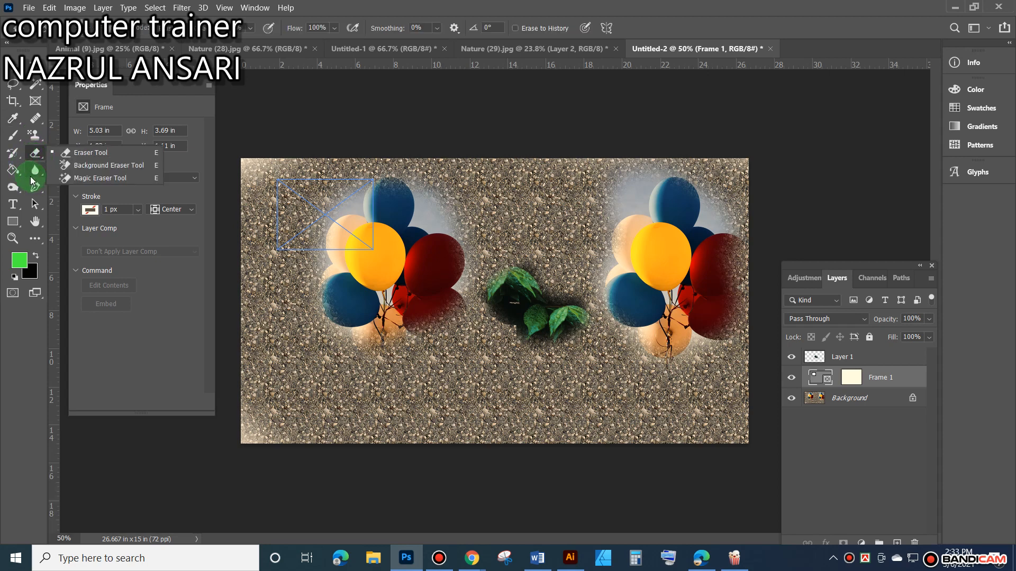
{"action": "left_click", "coordinate": [19, 175]}
{"action": "mouse_move", "coordinate": [17, 176]}
{"action": "left_mouse_down"}
{"action": "mouse_move", "coordinate": [59, 198]}
{"action": "mouse_move", "coordinate": [106, 197]}
{"action": "mouse_move", "coordinate": [63, 201]}
{"action": "mouse_move", "coordinate": [93, 198]}
{"action": "mouse_move", "coordinate": [77, 193]}
{"action": "mouse_move", "coordinate": [79, 201]}
{"action": "left_mouse_up"}
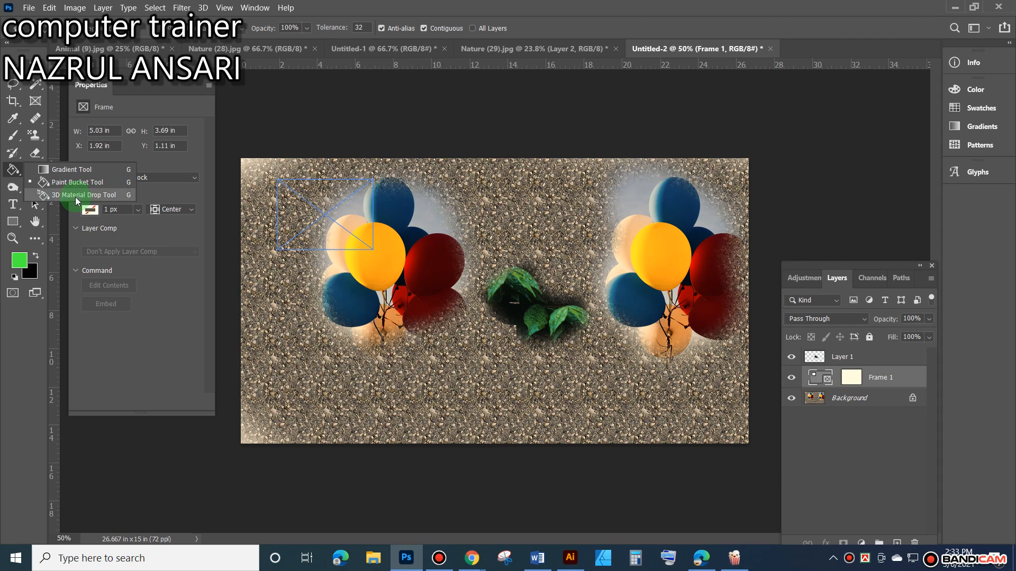
{"action": "left_click_drag", "start_coordinate": [74, 196], "coordinate": [81, 185]}
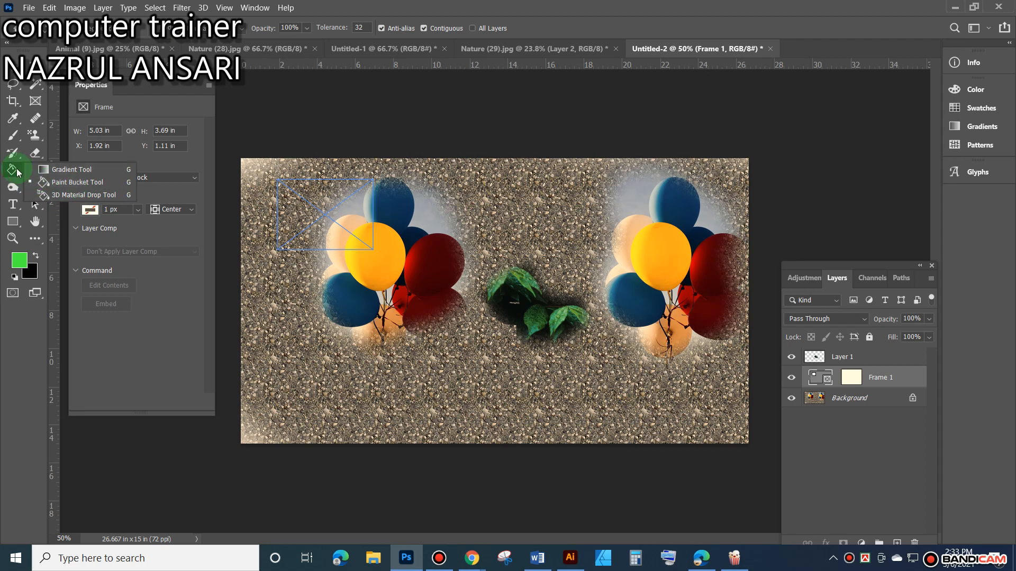
{"action": "left_click", "coordinate": [13, 170]}
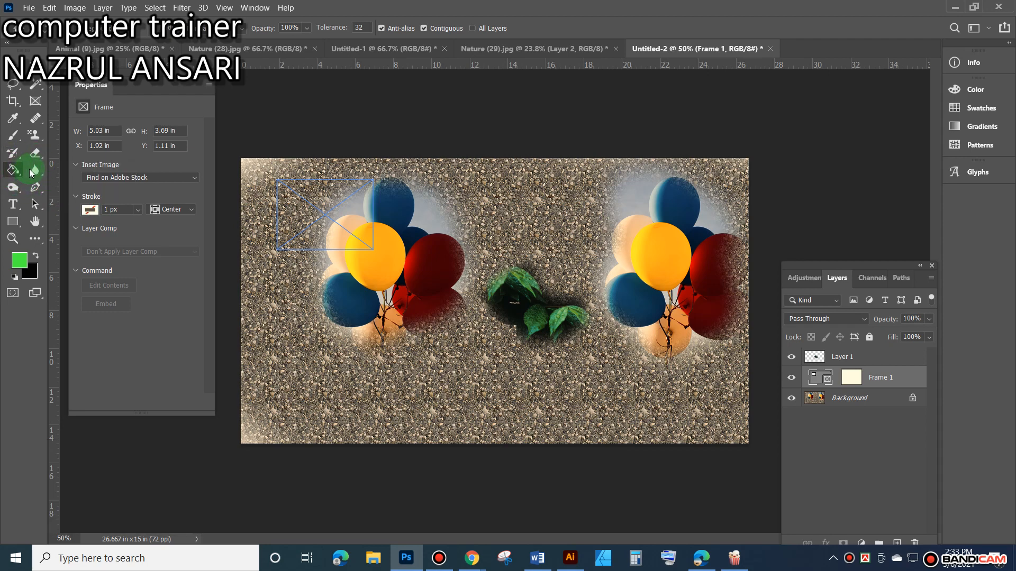
Examine the Blur, Sharpen and Smudge tools, trying Sharpen, and the Dodge, Burn and Sponge tools.
{"action": "left_click", "coordinate": [35, 171]}
{"action": "mouse_move", "coordinate": [35, 170]}
{"action": "left_mouse_down"}
{"action": "mouse_move", "coordinate": [117, 168]}
{"action": "mouse_move", "coordinate": [99, 171]}
{"action": "mouse_move", "coordinate": [112, 205]}
{"action": "mouse_move", "coordinate": [97, 172]}
{"action": "mouse_move", "coordinate": [77, 170]}
{"action": "mouse_move", "coordinate": [97, 154]}
{"action": "mouse_move", "coordinate": [87, 181]}
{"action": "left_mouse_up"}
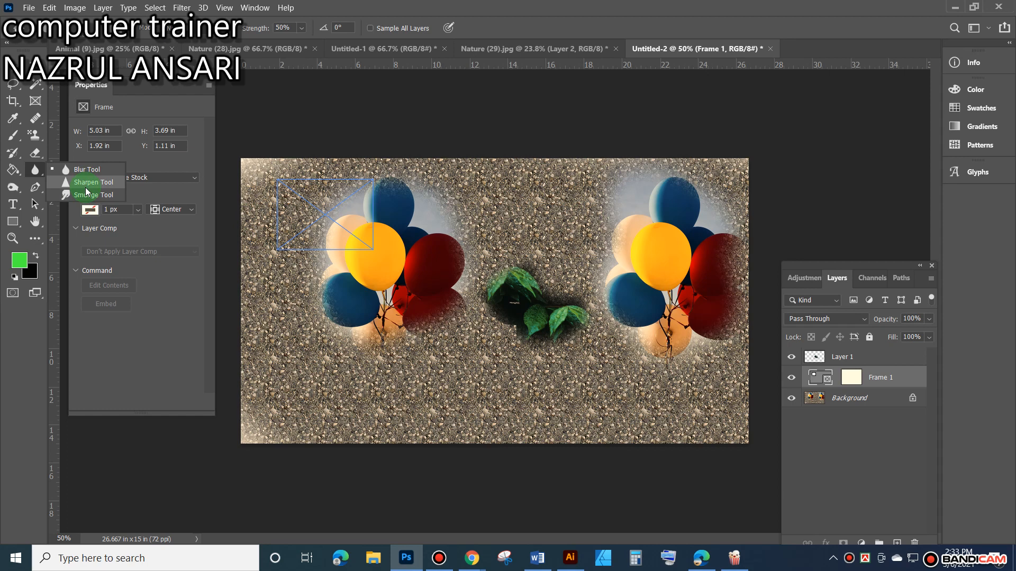
{"action": "mouse_move", "coordinate": [85, 188]}
{"action": "left_mouse_down"}
{"action": "mouse_move", "coordinate": [89, 169]}
{"action": "mouse_move", "coordinate": [34, 175]}
{"action": "mouse_move", "coordinate": [79, 183]}
{"action": "left_mouse_up"}
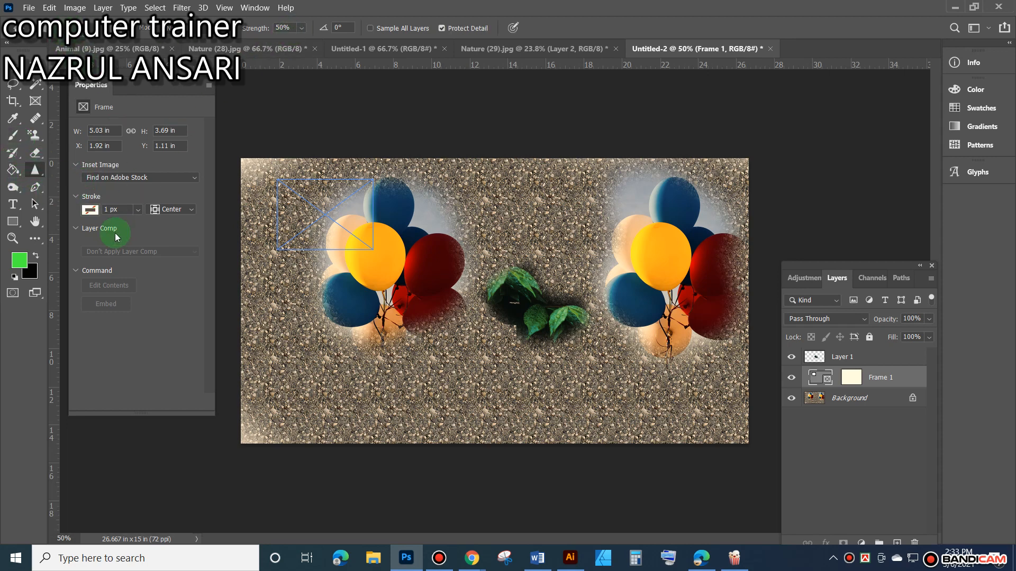
{"action": "left_click", "coordinate": [45, 176]}
{"action": "left_click_drag", "start_coordinate": [44, 175], "coordinate": [59, 170]}
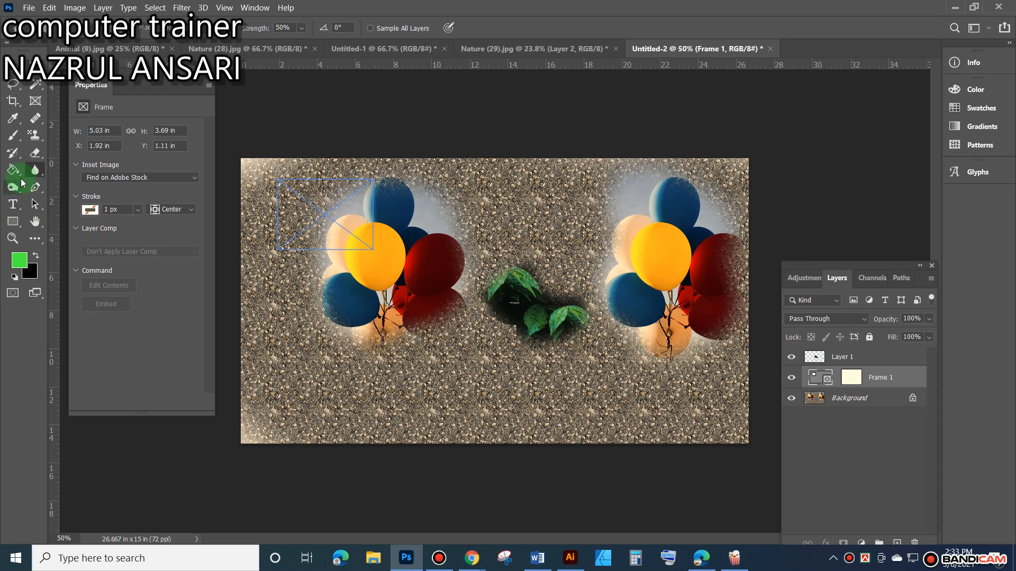
{"action": "left_click_drag", "start_coordinate": [15, 188], "coordinate": [134, 310]}
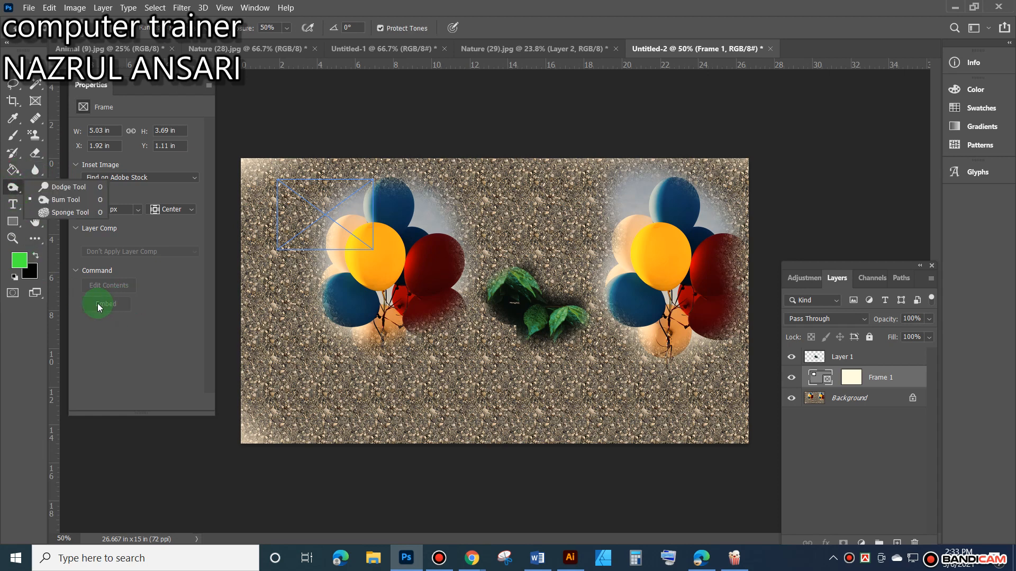
{"action": "left_click", "coordinate": [14, 189]}
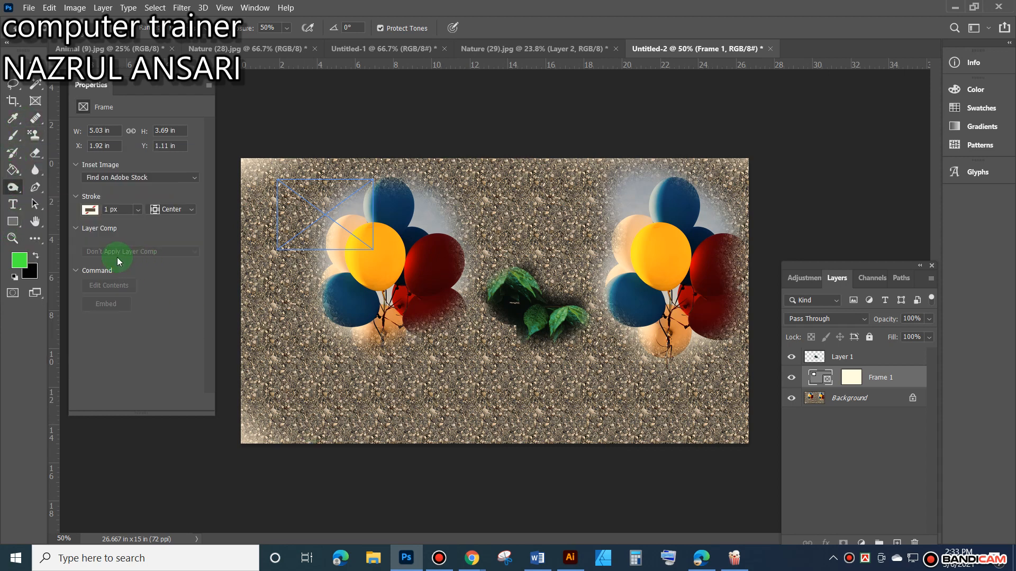
Draw a closed four-point path with the Pen tool below the frame, overlapping the left balloon cluster's lower edge.
{"action": "left_click_drag", "start_coordinate": [40, 186], "coordinate": [78, 188]}
{"action": "left_click", "coordinate": [38, 187]}
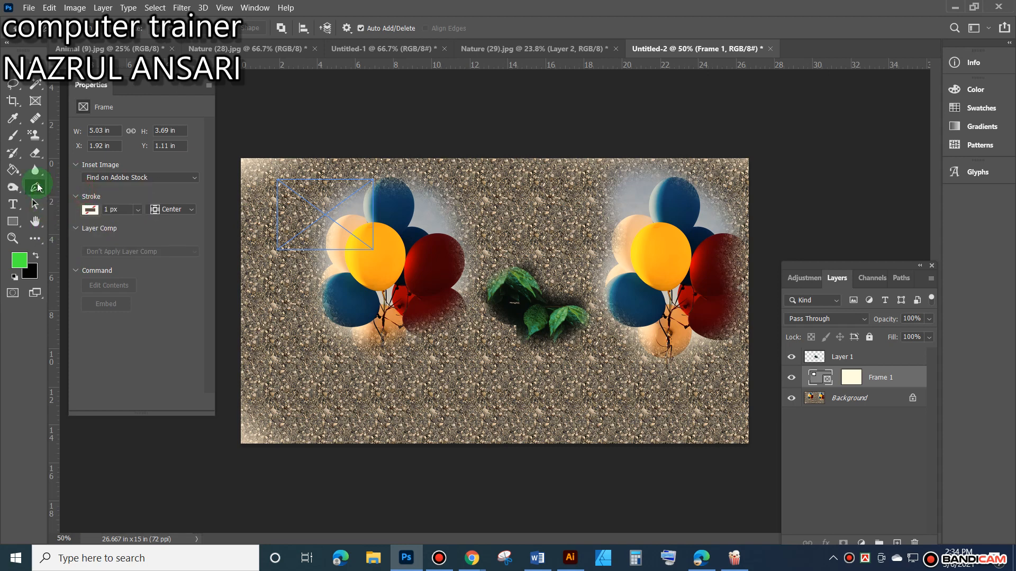
{"action": "left_click", "coordinate": [282, 290]}
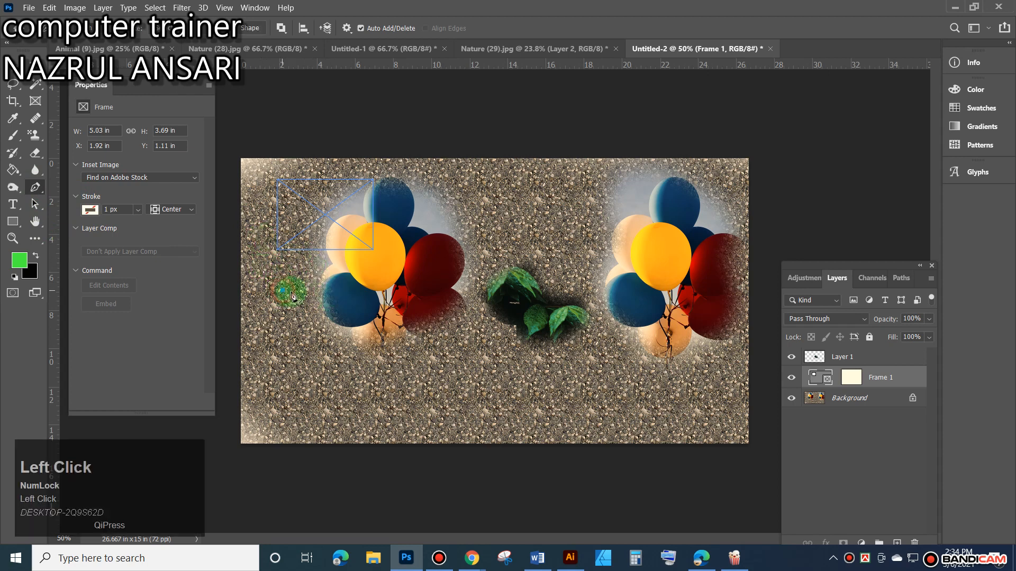
{"action": "left_click", "coordinate": [351, 303]}
{"action": "left_click", "coordinate": [323, 358]}
{"action": "left_click", "coordinate": [283, 291]}
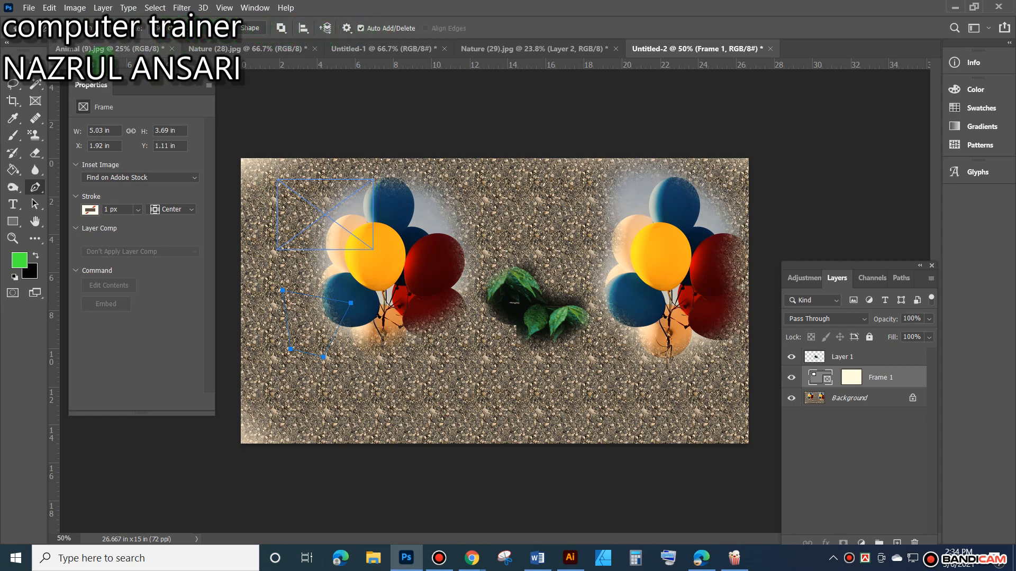
Set the Pen tool's drawing mode to Shape, briefly trying Path again, and view the other pen tools.
{"action": "left_click", "coordinate": [108, 29]}
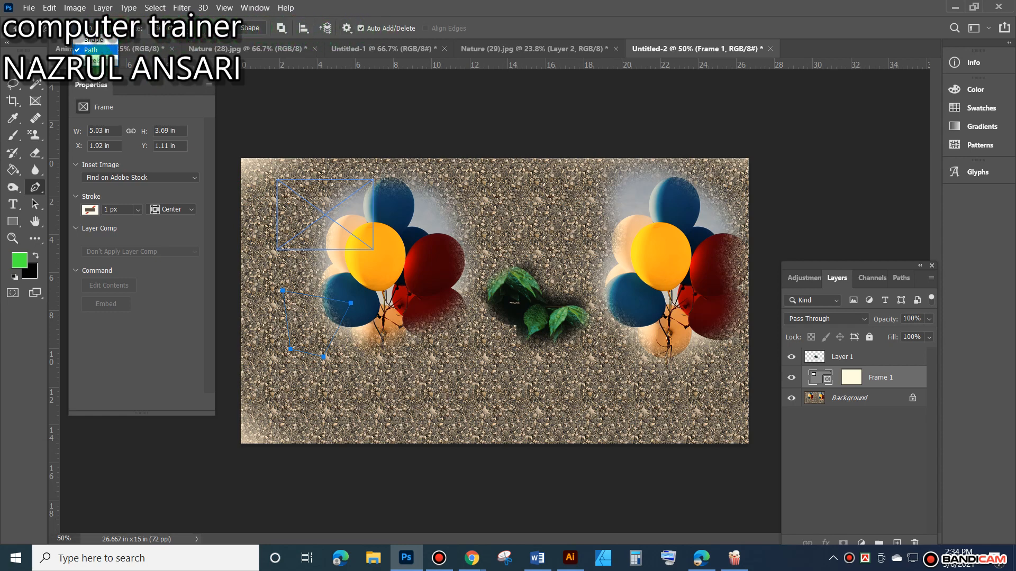
{"action": "left_click", "coordinate": [106, 40]}
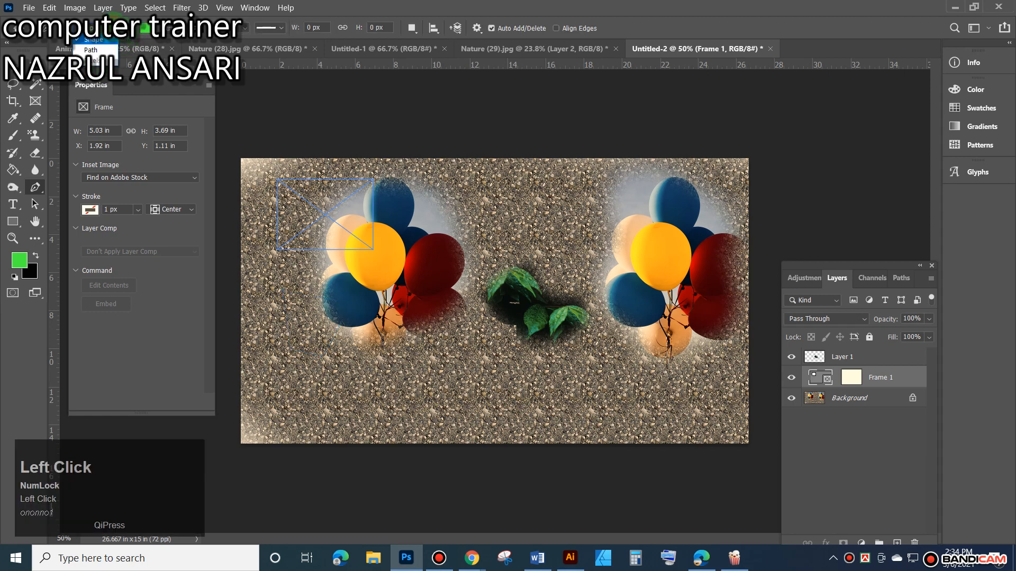
{"action": "left_click", "coordinate": [91, 50]}
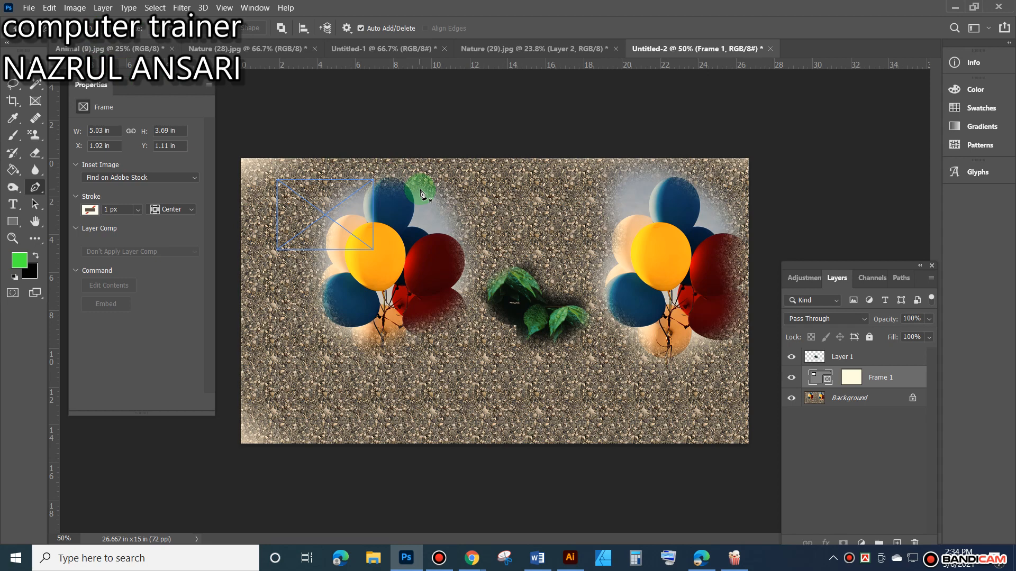
{"action": "left_click", "coordinate": [105, 29]}
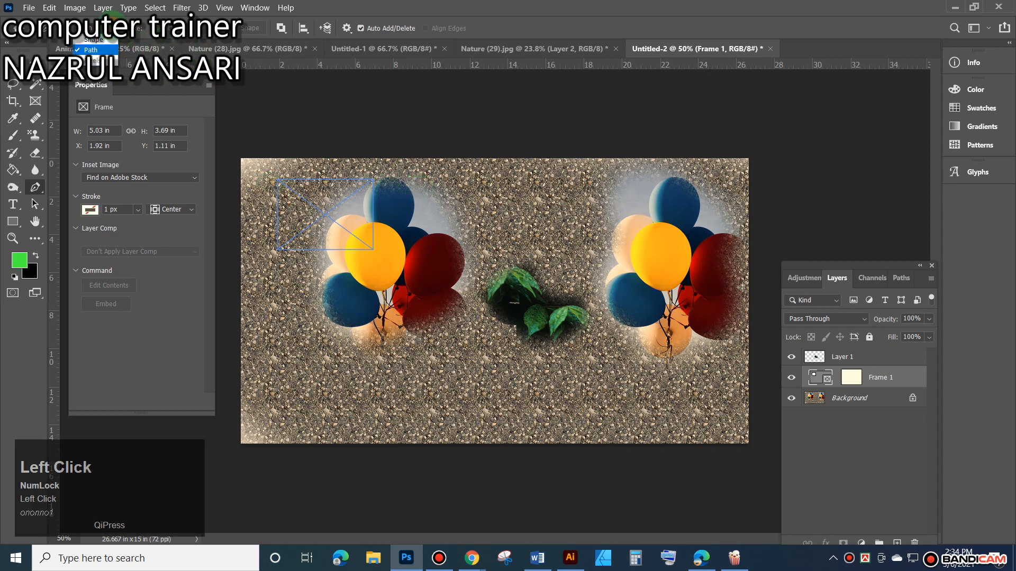
{"action": "left_click", "coordinate": [86, 40]}
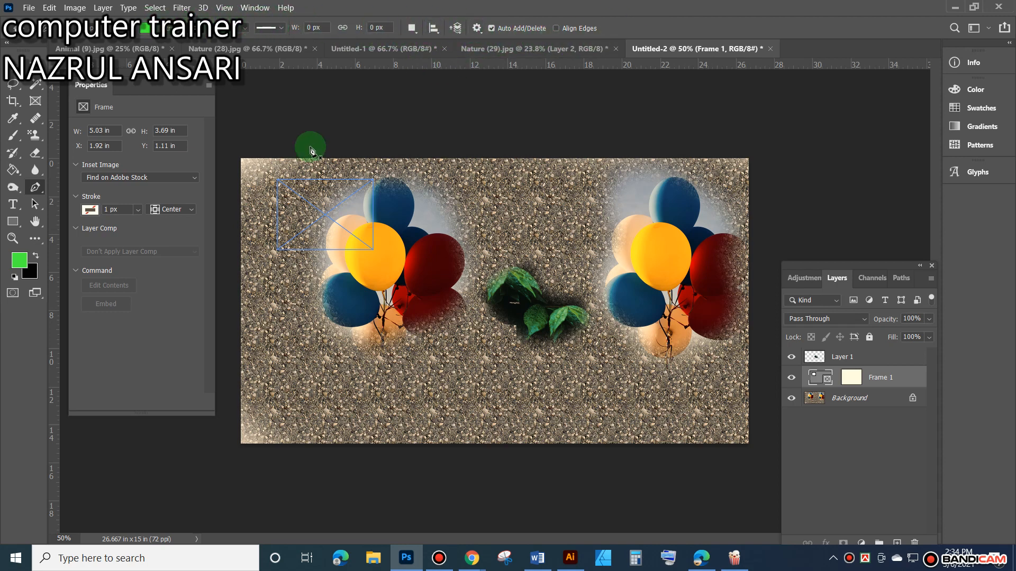
{"action": "left_click", "coordinate": [37, 190]}
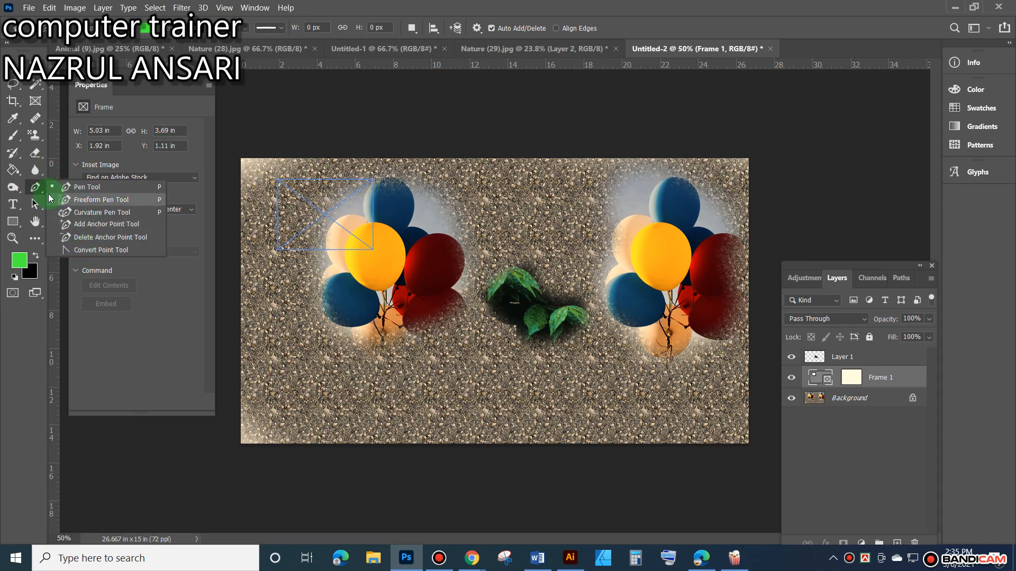
{"action": "left_click", "coordinate": [34, 190]}
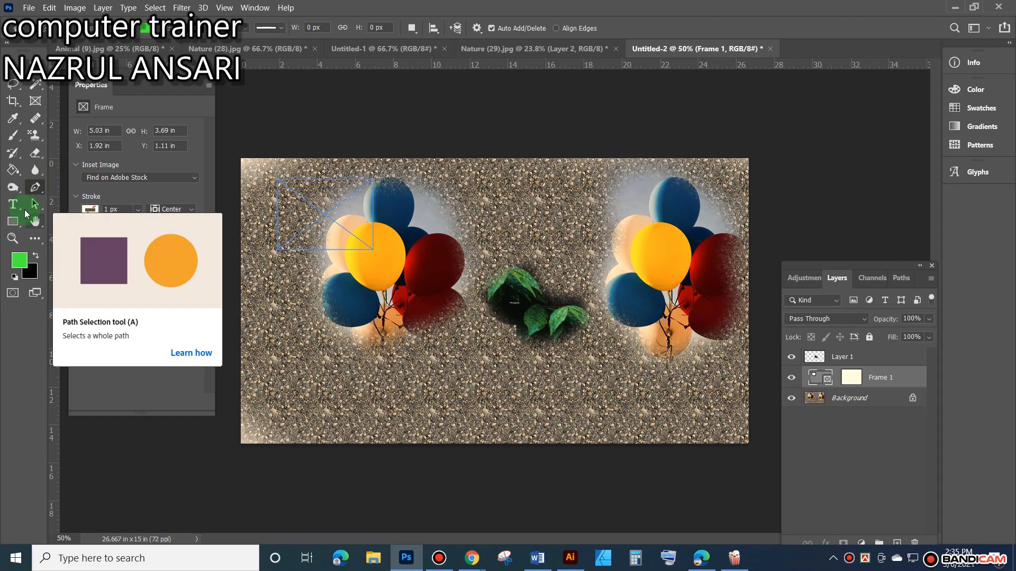
Examine the type tools and the Character panel's text settings with the Horizontal Type tool active, and close the panel.
{"action": "left_click", "coordinate": [14, 205]}
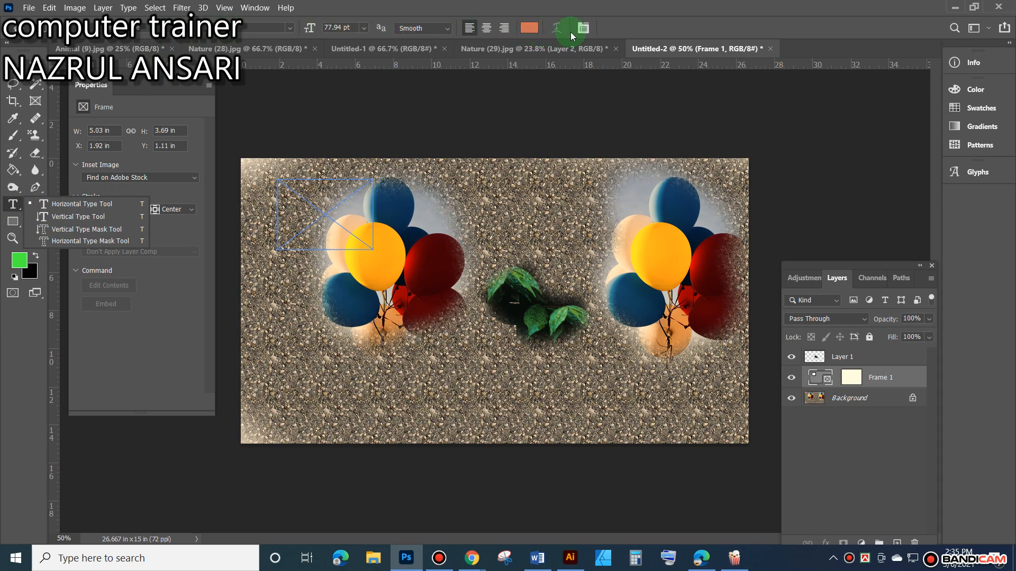
{"action": "left_click", "coordinate": [74, 204]}
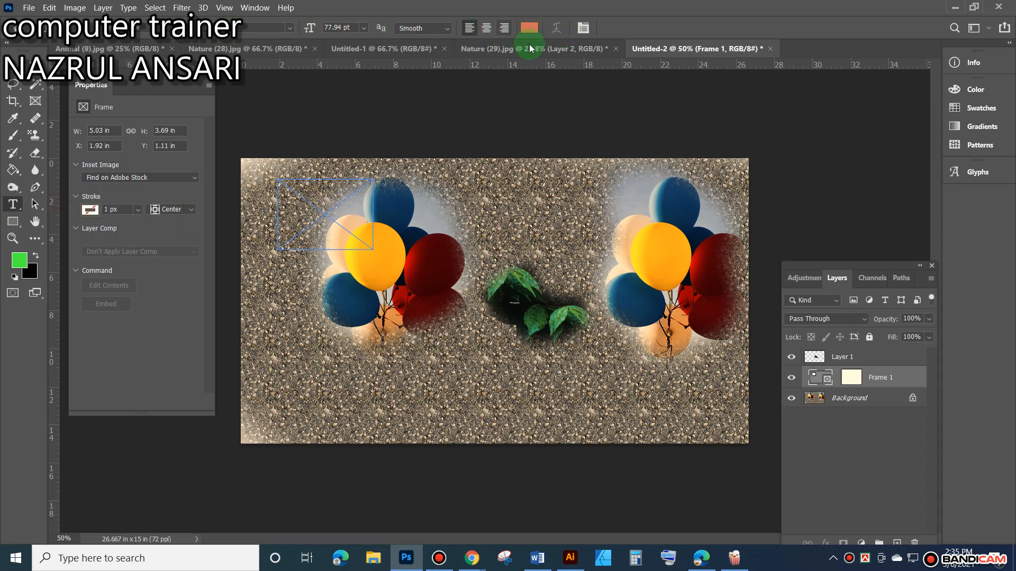
{"action": "left_click", "coordinate": [578, 29]}
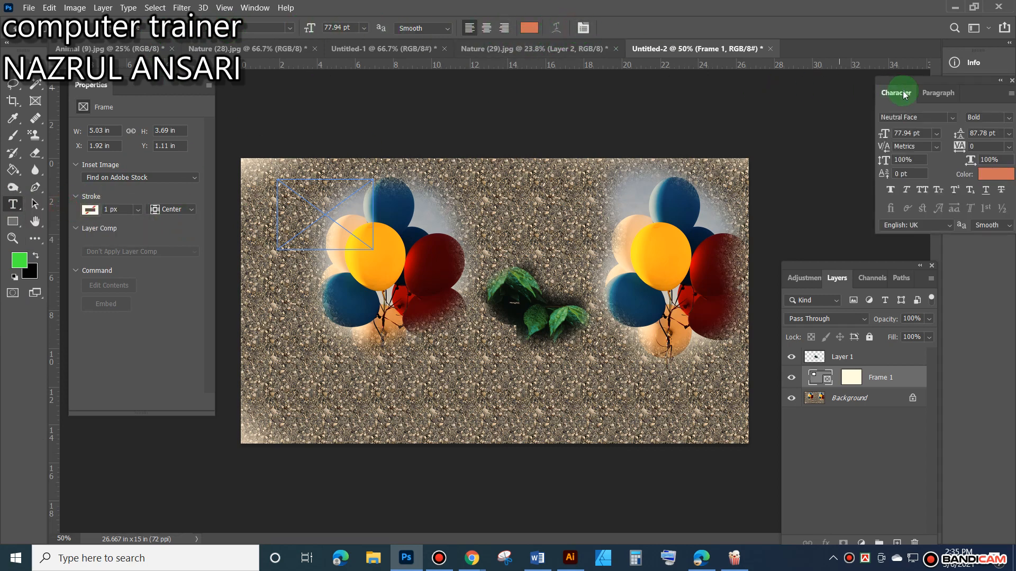
{"action": "left_click", "coordinate": [970, 84]}
{"action": "left_click_drag", "start_coordinate": [969, 84], "coordinate": [889, 103]}
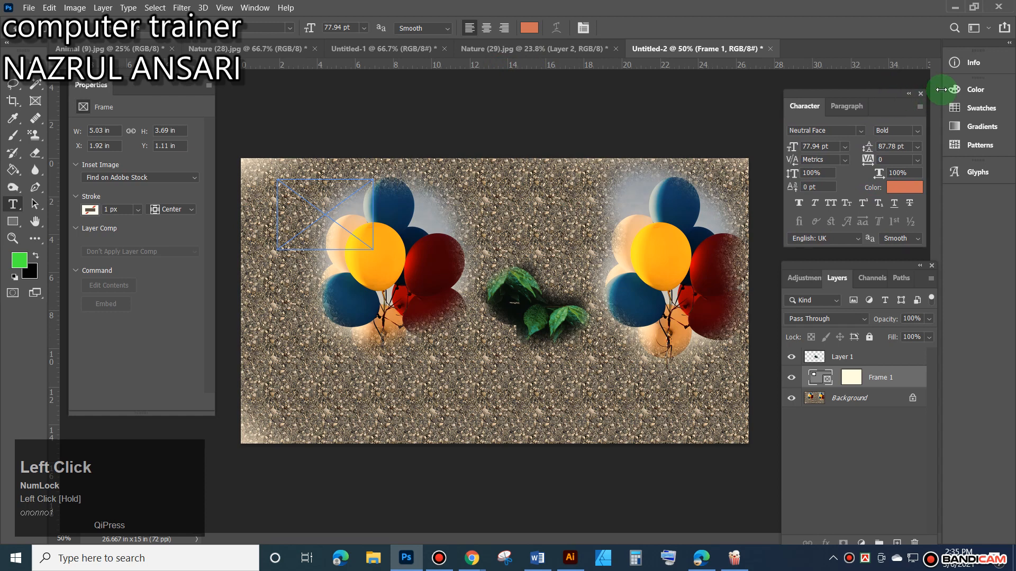
{"action": "left_click", "coordinate": [921, 94]}
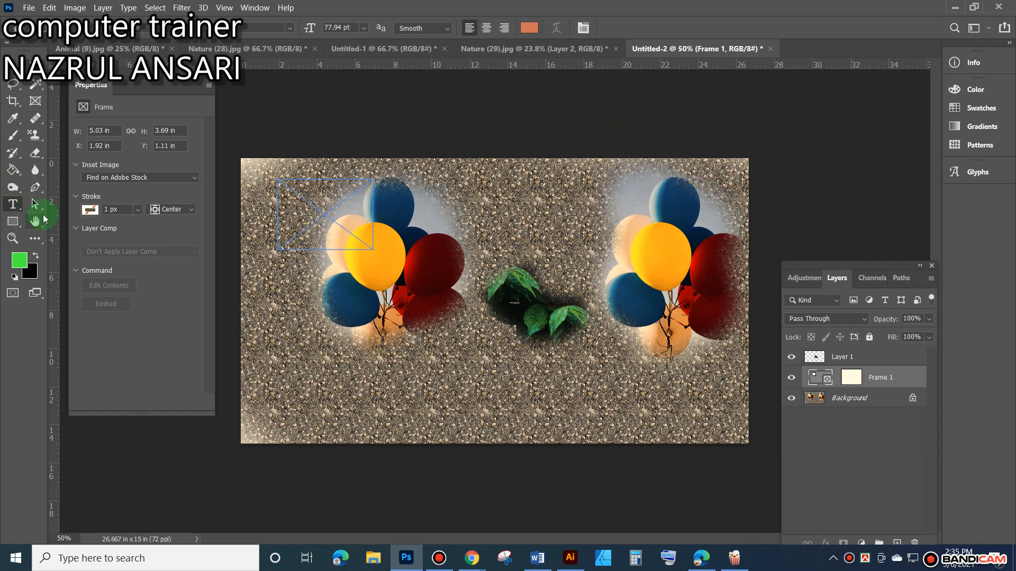
Examine the Rectangle tool and its drawing modes, choosing Shape, and compare it with the Pen tool.
{"action": "left_click_drag", "start_coordinate": [12, 225], "coordinate": [60, 239]}
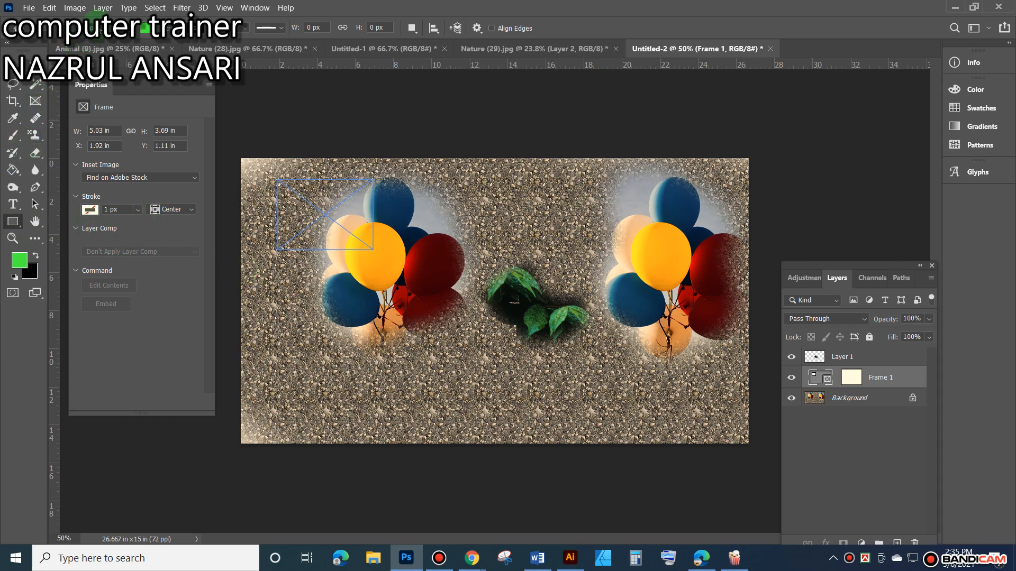
{"action": "left_click", "coordinate": [121, 17]}
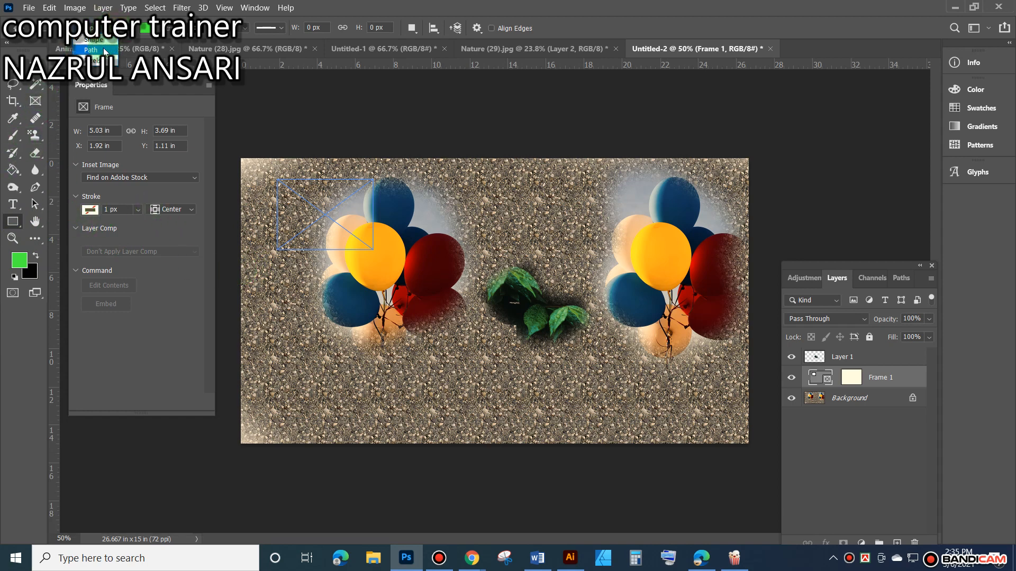
{"action": "left_click", "coordinate": [103, 40]}
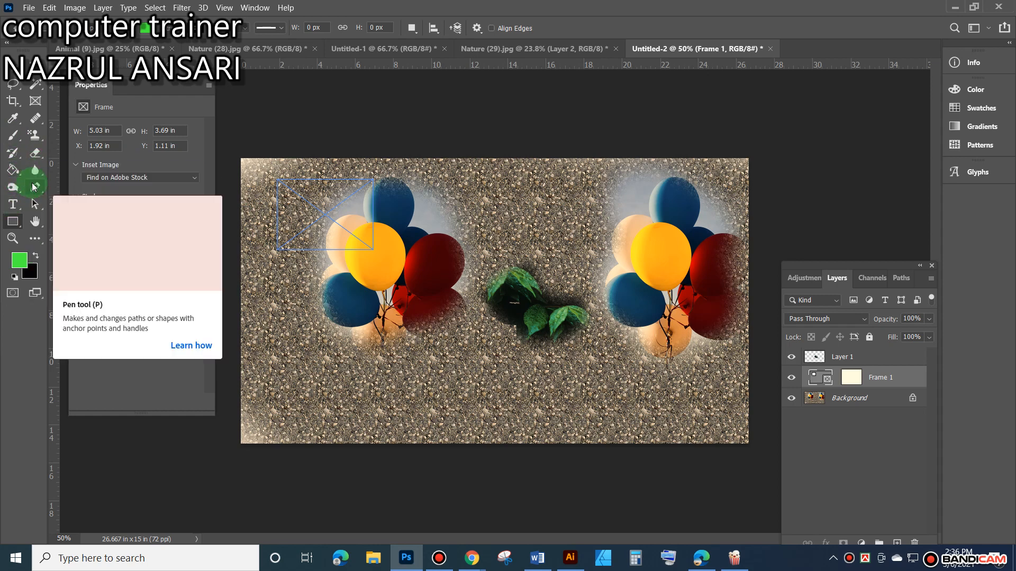
{"action": "left_click", "coordinate": [35, 190]}
{"action": "left_click", "coordinate": [14, 225]}
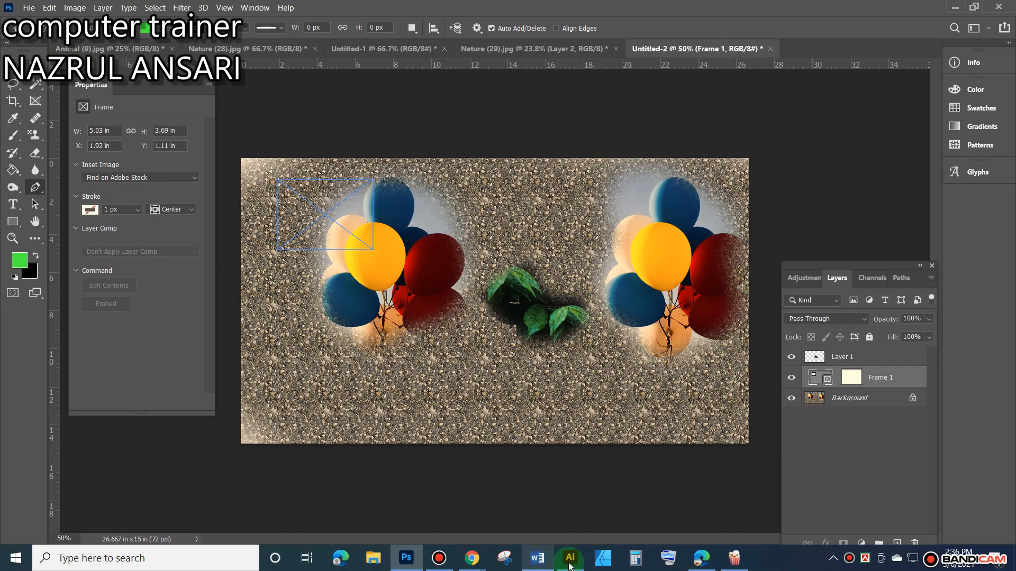
Switch to Chrome and open the Google Classroom bookmark from the LEDP folder in a new tab.
{"action": "left_click", "coordinate": [487, 565]}
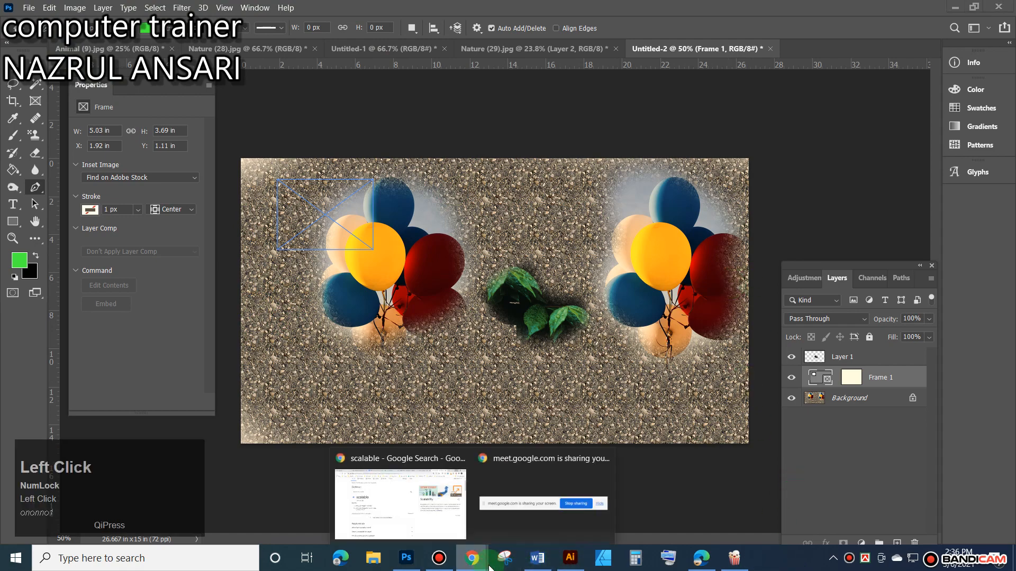
{"action": "left_click", "coordinate": [447, 515]}
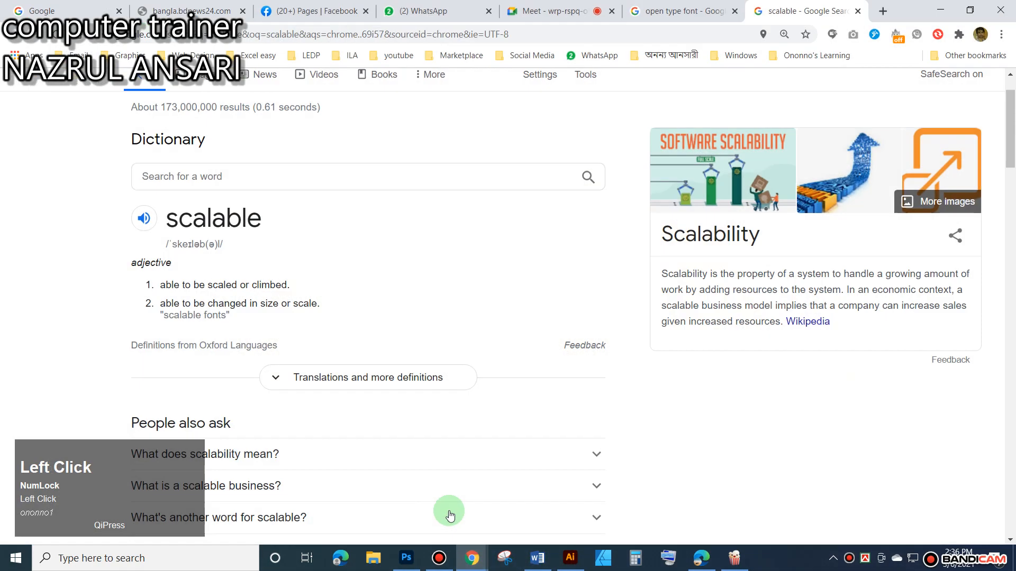
{"action": "left_click", "coordinate": [882, 11]}
{"action": "left_click", "coordinate": [256, 58]}
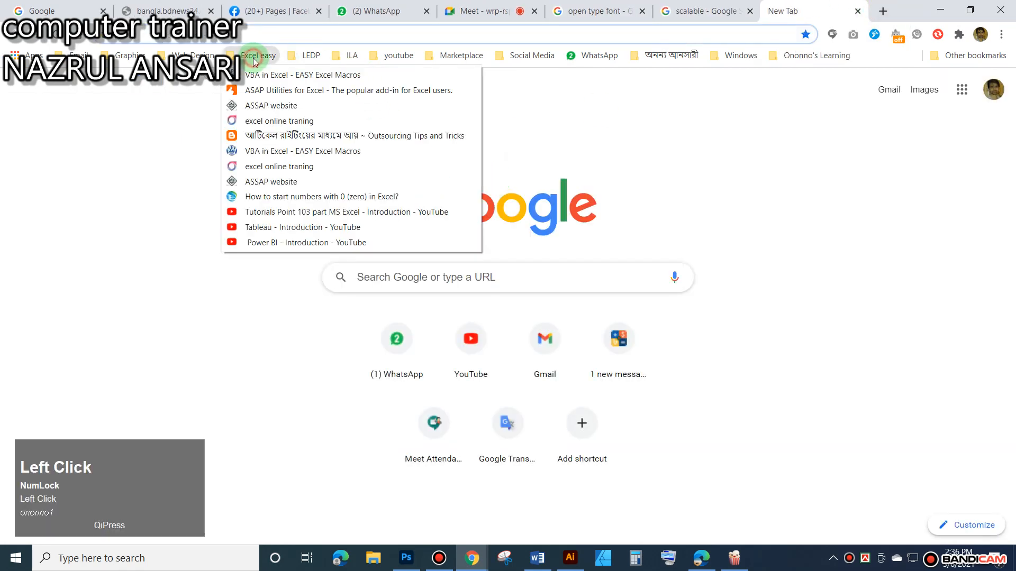
{"action": "mouse_move", "coordinate": [345, 53]}
{"action": "left_click", "coordinate": [356, 75]}
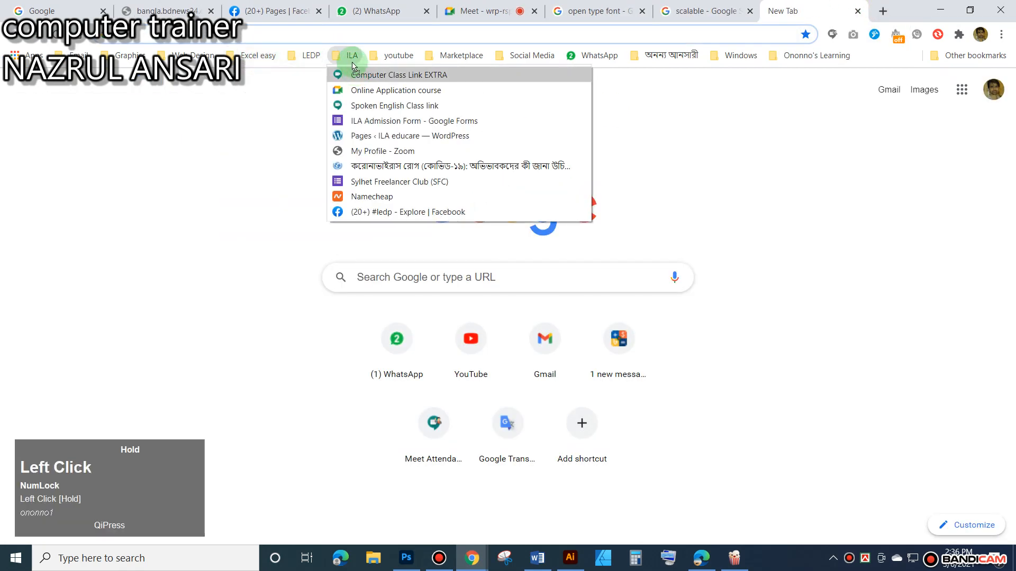
{"action": "left_click", "coordinate": [342, 54]}
{"action": "left_click", "coordinate": [311, 55]}
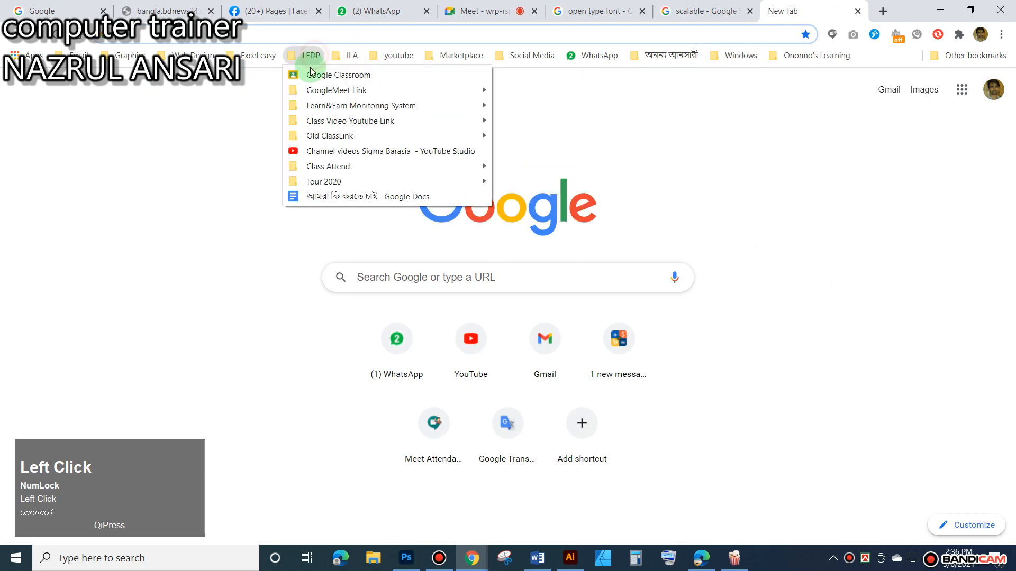
{"action": "left_click", "coordinate": [312, 73]}
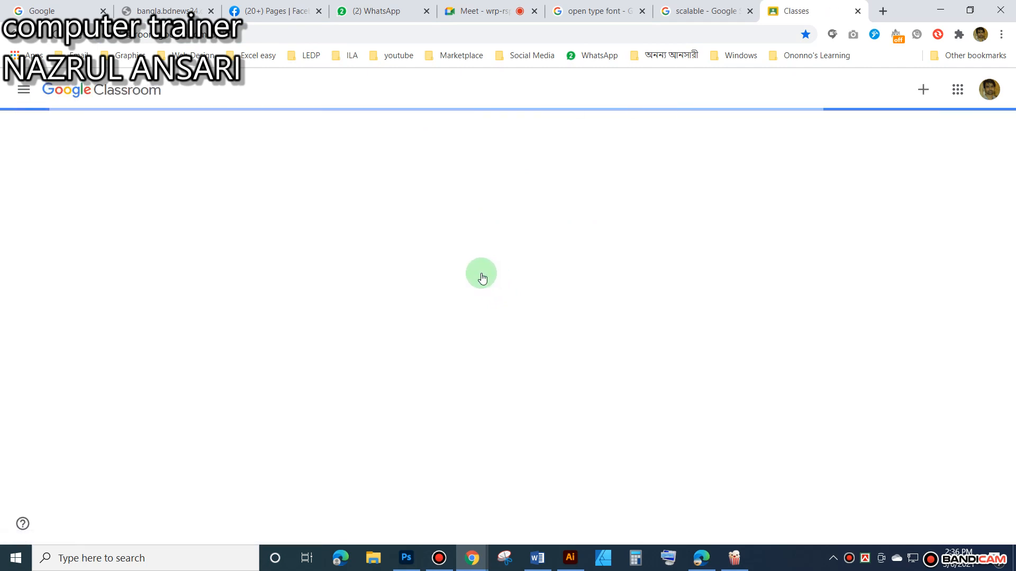
Open the graphics class's classwork and copy the title of the Class 09 topic.
{"action": "left_click", "coordinate": [318, 189]}
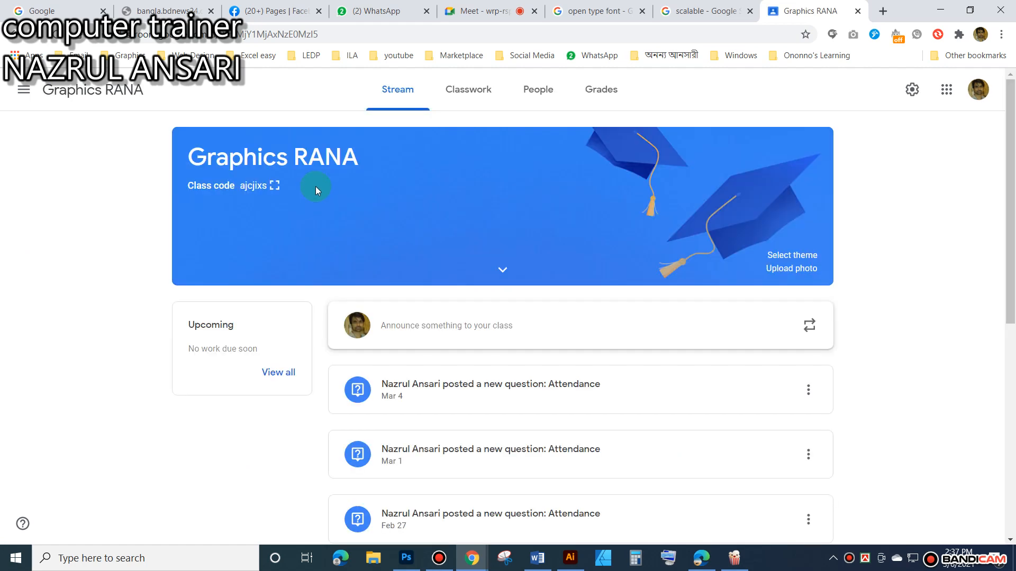
{"action": "left_click", "coordinate": [468, 90]}
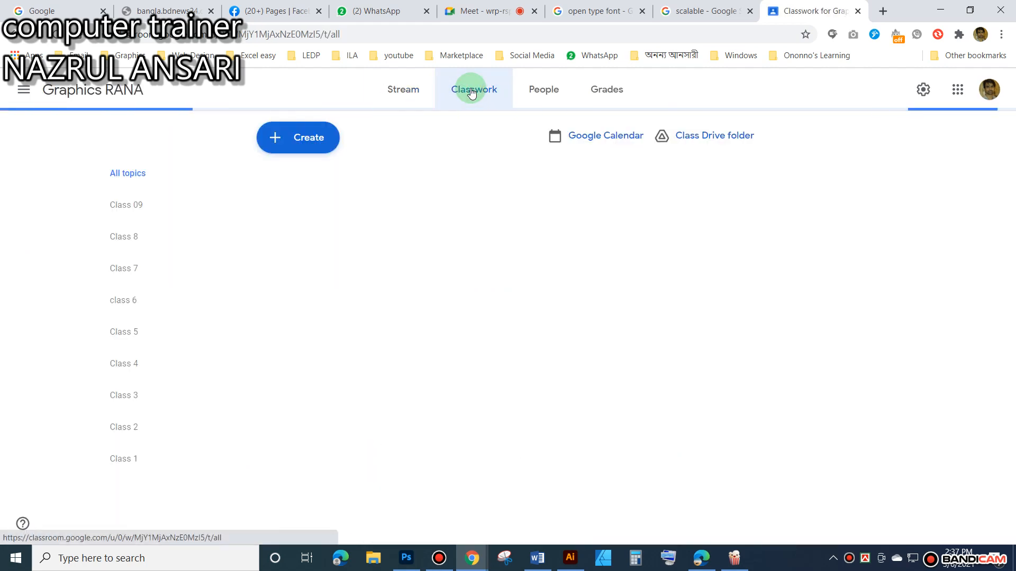
{"action": "left_click", "coordinate": [302, 141]}
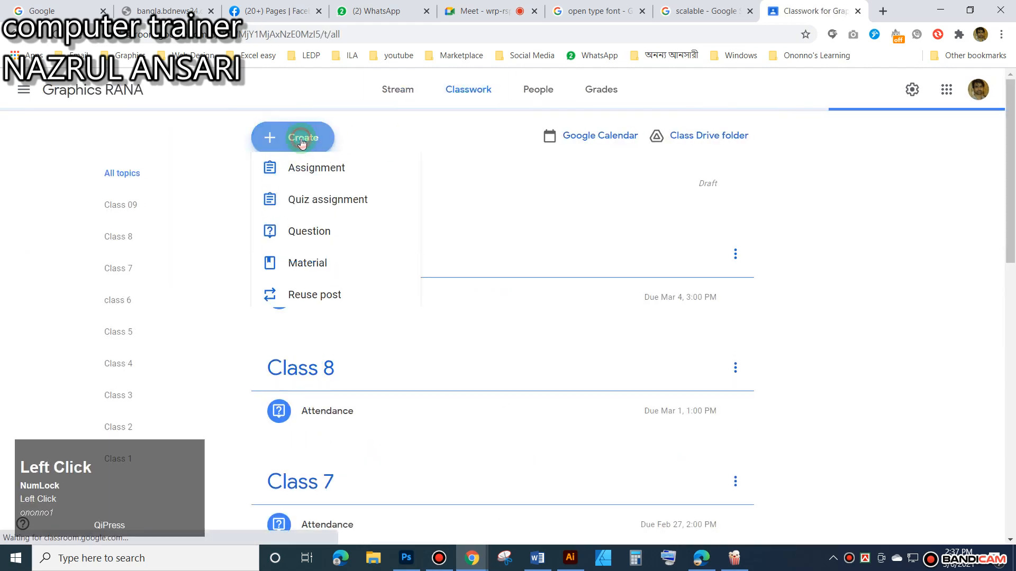
{"action": "left_click", "coordinate": [127, 205]}
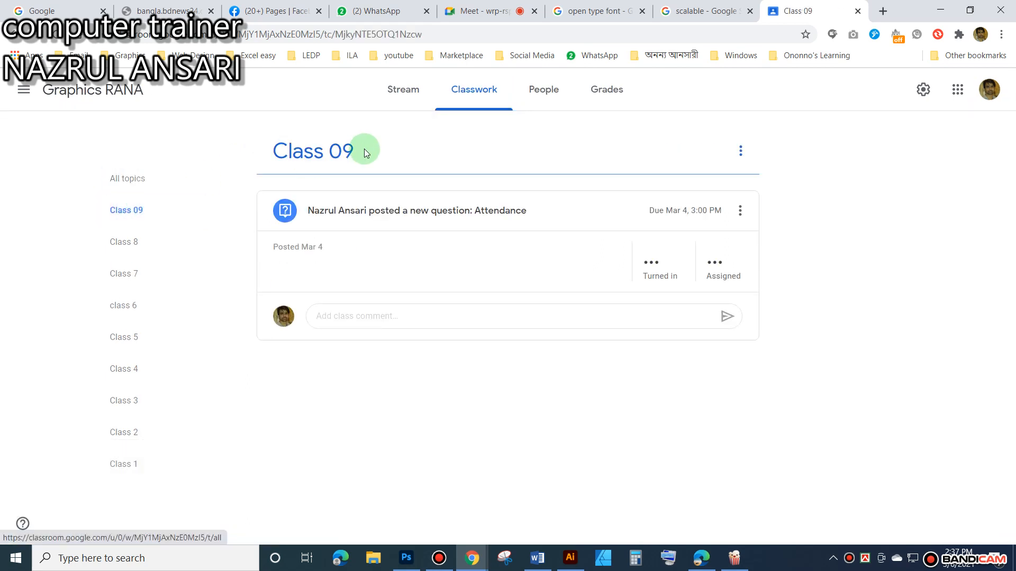
{"action": "triple_click", "coordinate": [329, 149]}
{"action": "right_click", "coordinate": [330, 148]}
{"action": "left_click", "coordinate": [350, 156]}
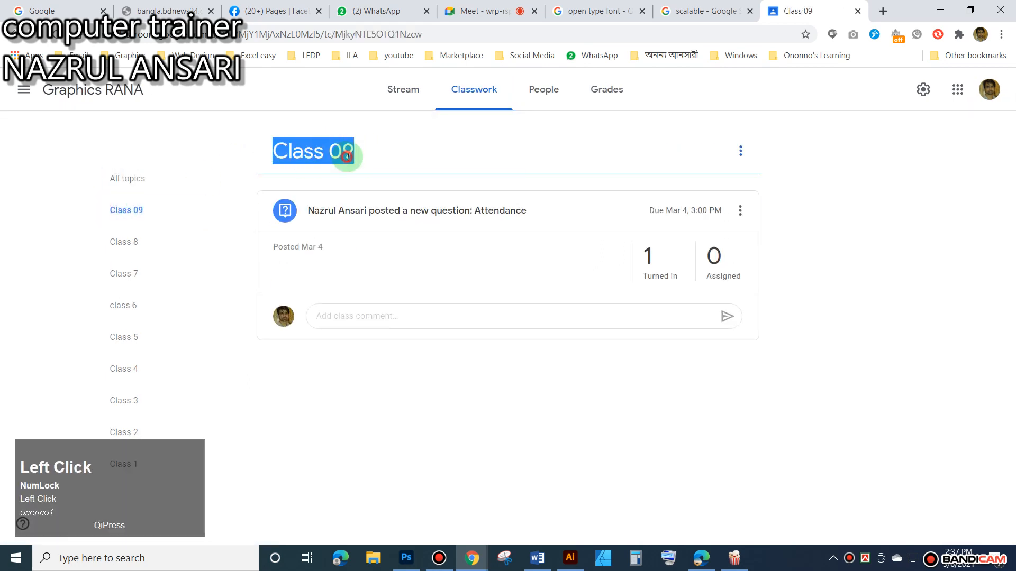
Start a new question in the classwork and assign it to a new topic named Class 10.
{"action": "left_click", "coordinate": [501, 95]}
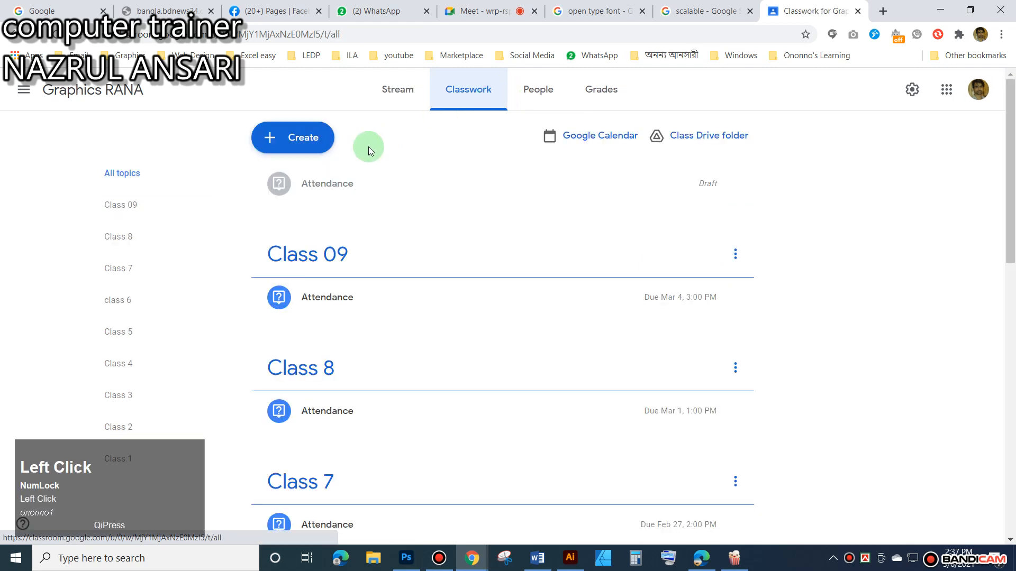
{"action": "left_click", "coordinate": [300, 139]}
{"action": "left_click", "coordinate": [309, 243]}
{"action": "left_click", "coordinate": [826, 320]}
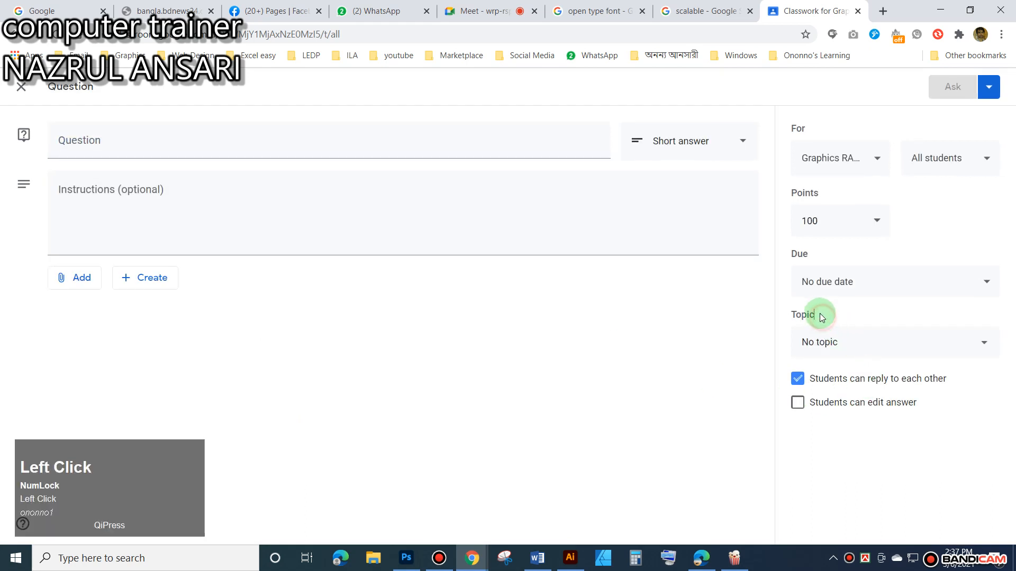
{"action": "left_click", "coordinate": [865, 343]}
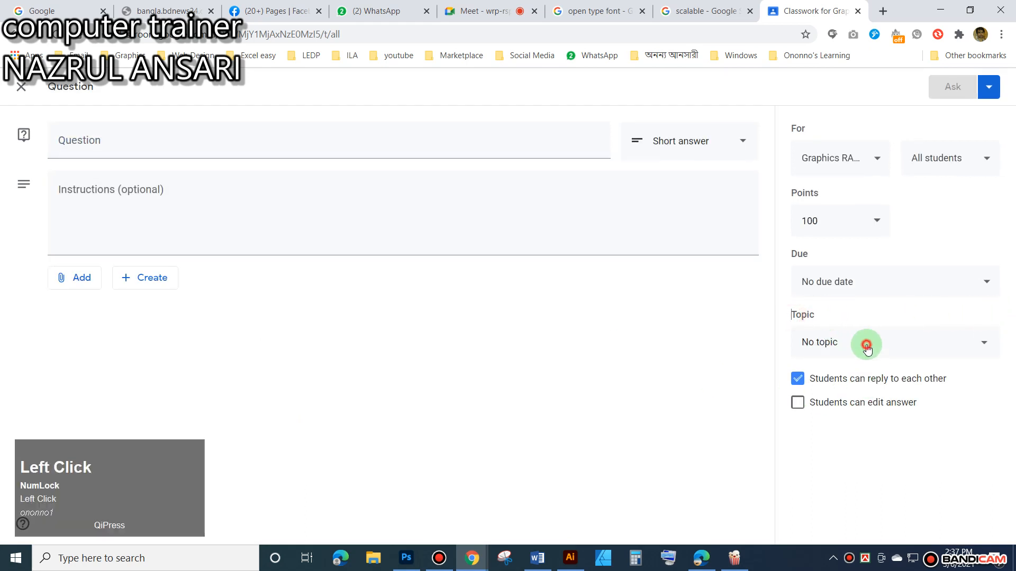
{"action": "left_click", "coordinate": [859, 215]}
{"action": "right_click", "coordinate": [810, 341]}
{"action": "left_click", "coordinate": [846, 237]}
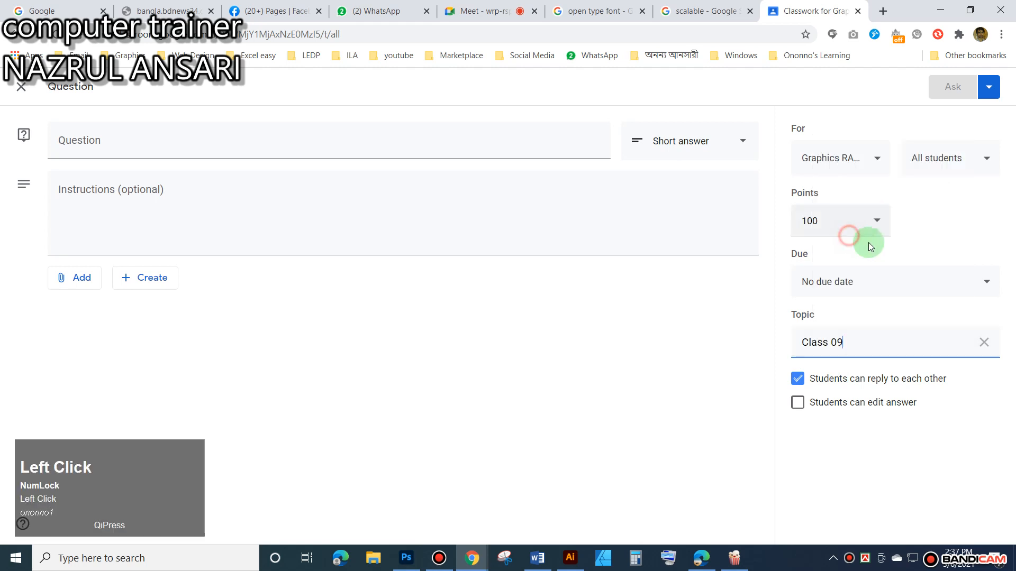
{"action": "key", "text": "BackSpace"}
{"action": "key", "text": "BackSpace"}
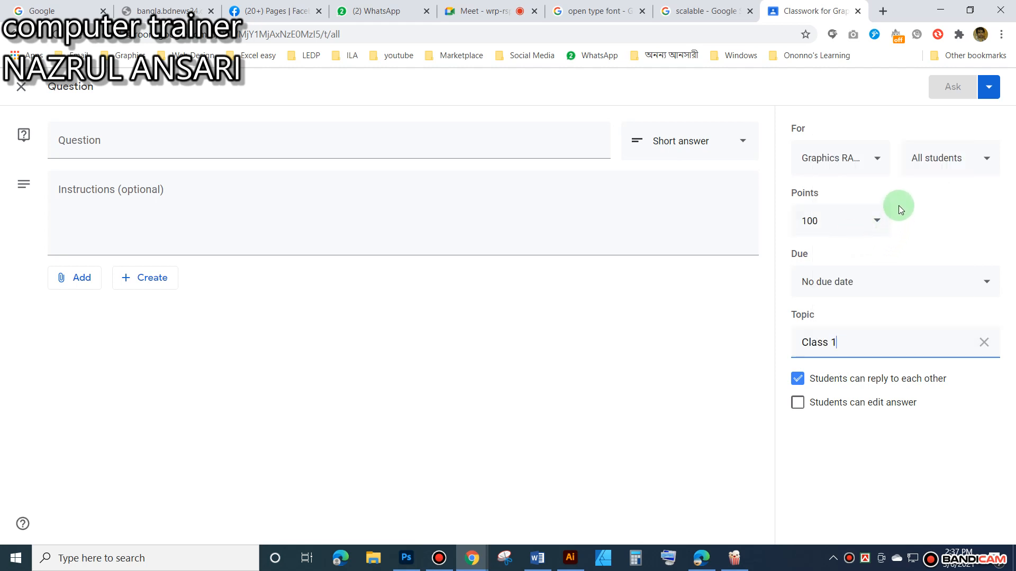
{"action": "type", "text": "10"}
Set the question's due date to Mar 6, 2021 at 1:00 PM and its points to Ungraded.
{"action": "left_click", "coordinate": [841, 281]}
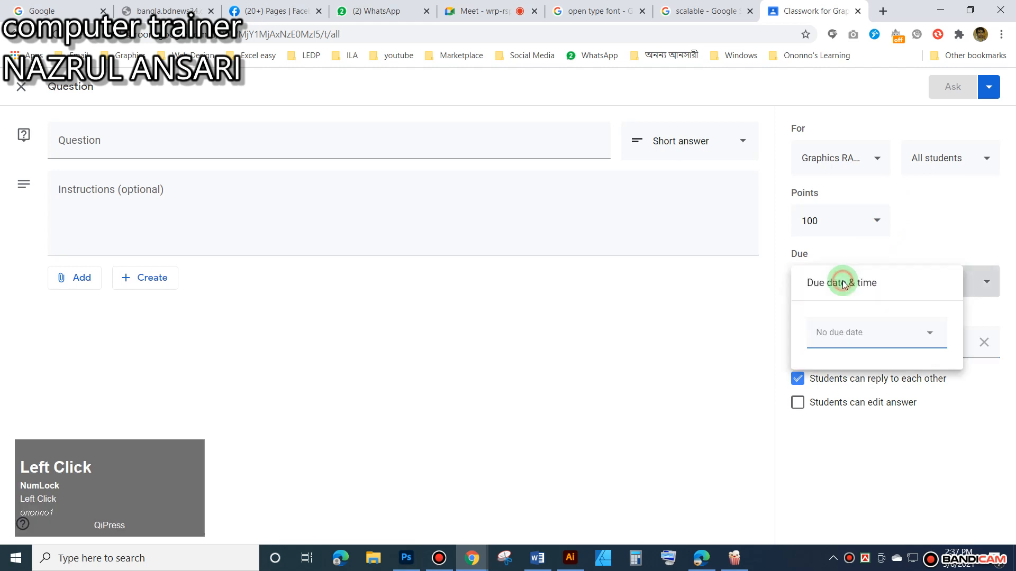
{"action": "left_click", "coordinate": [825, 332]}
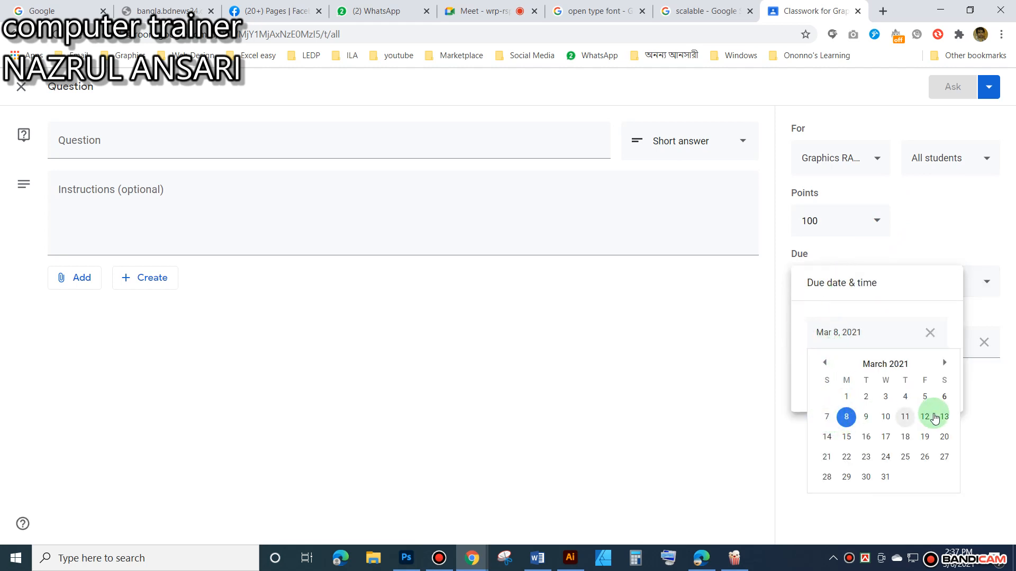
{"action": "left_click", "coordinate": [943, 397]}
{"action": "left_click", "coordinate": [829, 376]}
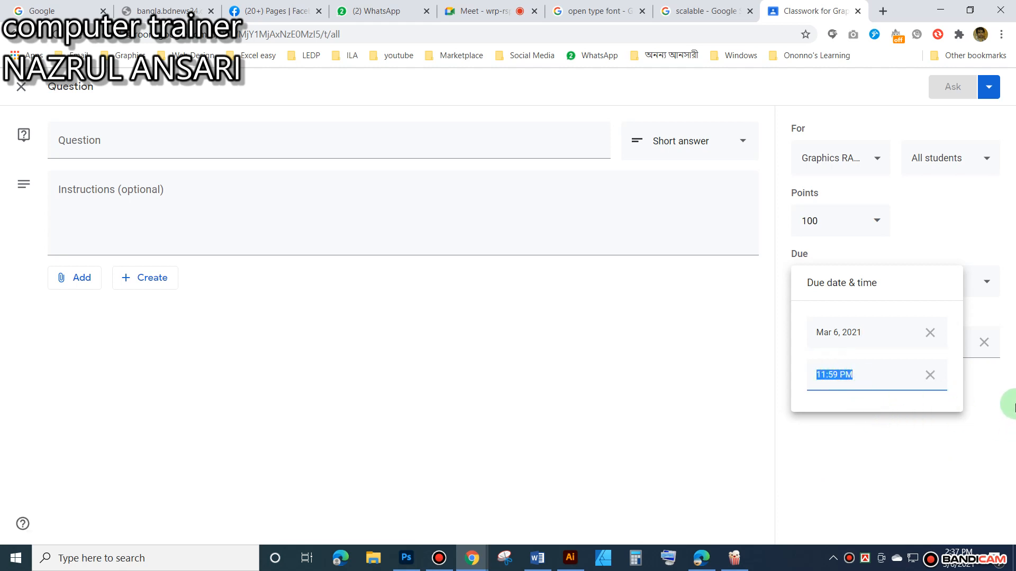
{"action": "key", "text": "shift"}
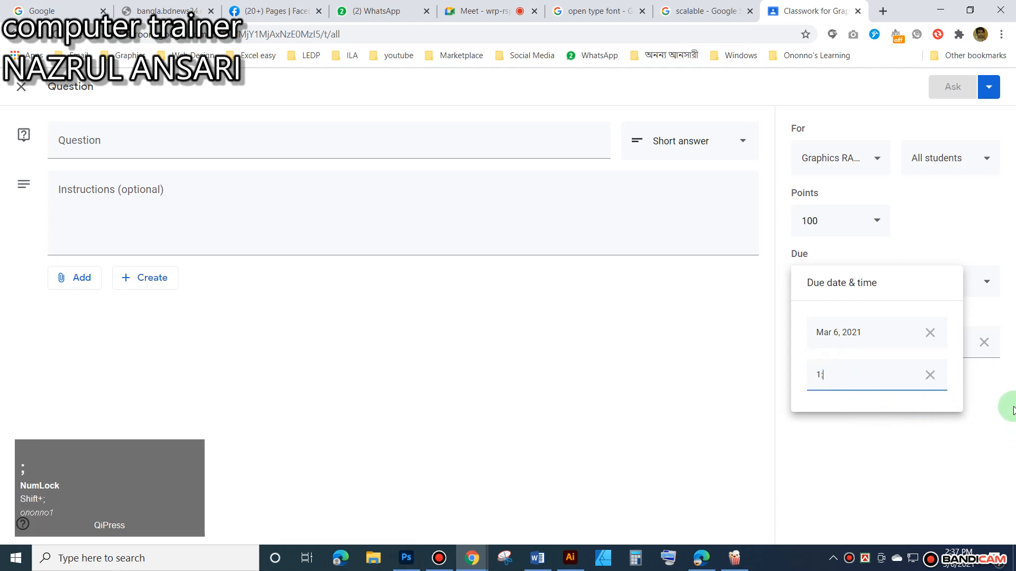
{"action": "type", "text": "1:00pm"}
{"action": "left_click", "coordinate": [695, 417]}
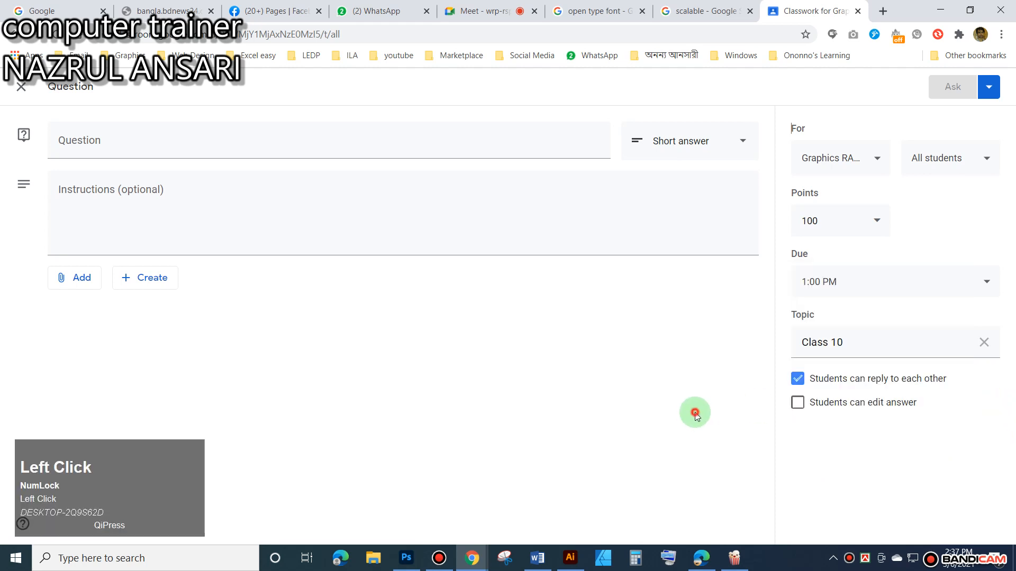
{"action": "left_click", "coordinate": [872, 221]}
{"action": "left_click", "coordinate": [821, 252]}
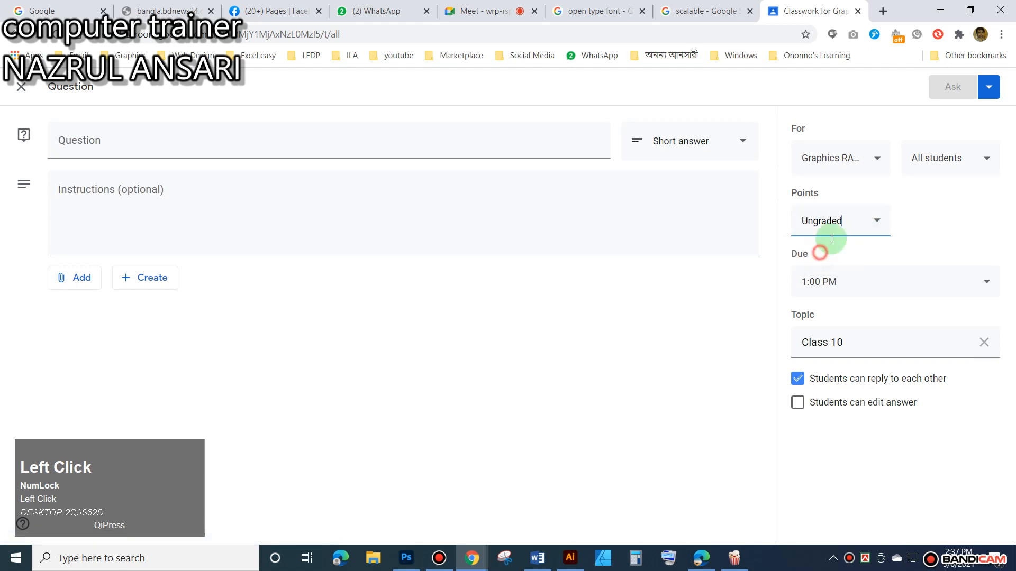
Title the question "Attendence" and set its answer type to Multiple choice.
{"action": "left_click", "coordinate": [172, 140]}
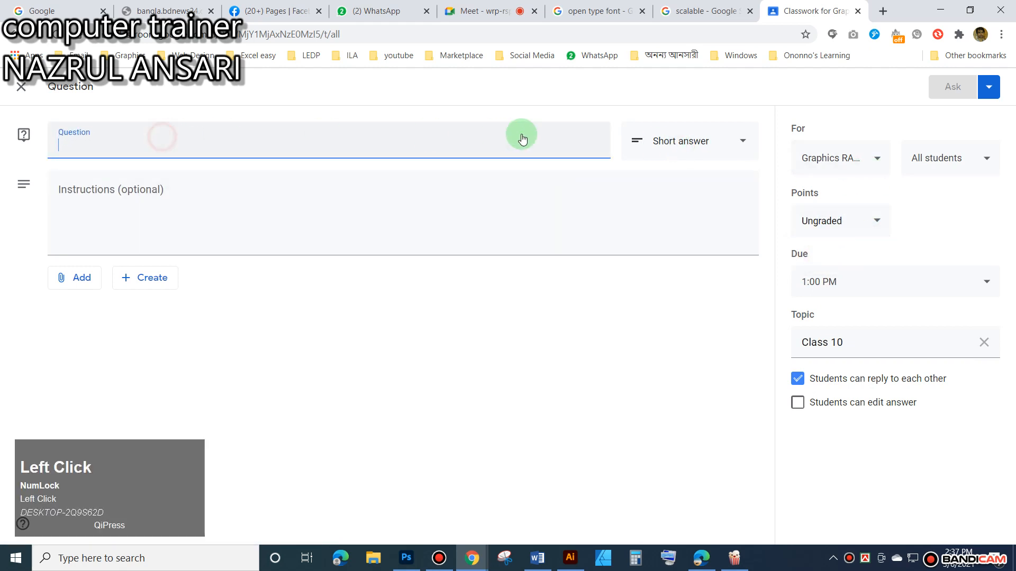
{"action": "type", "text": "Atten"}
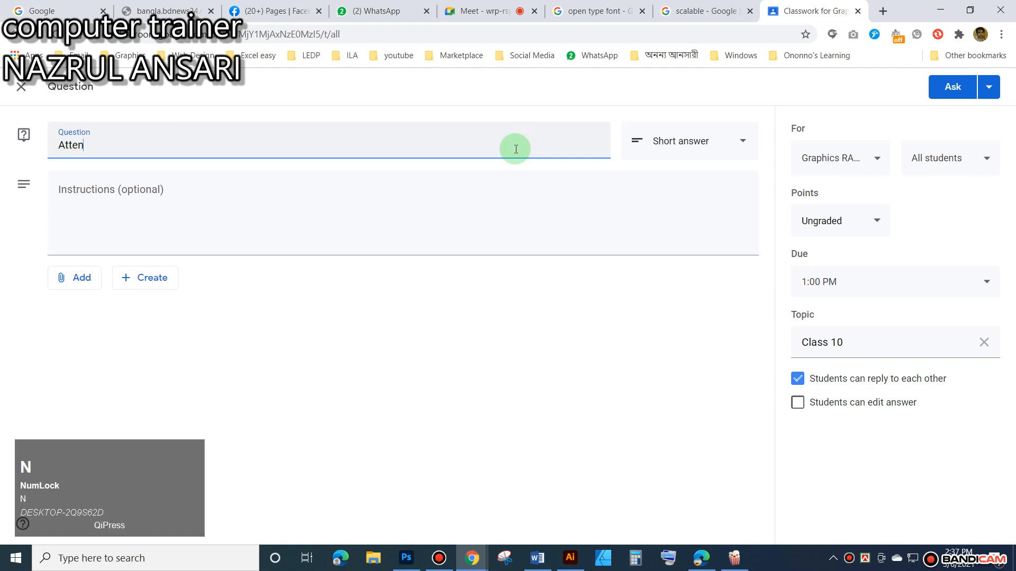
{"action": "type", "text": "dence"}
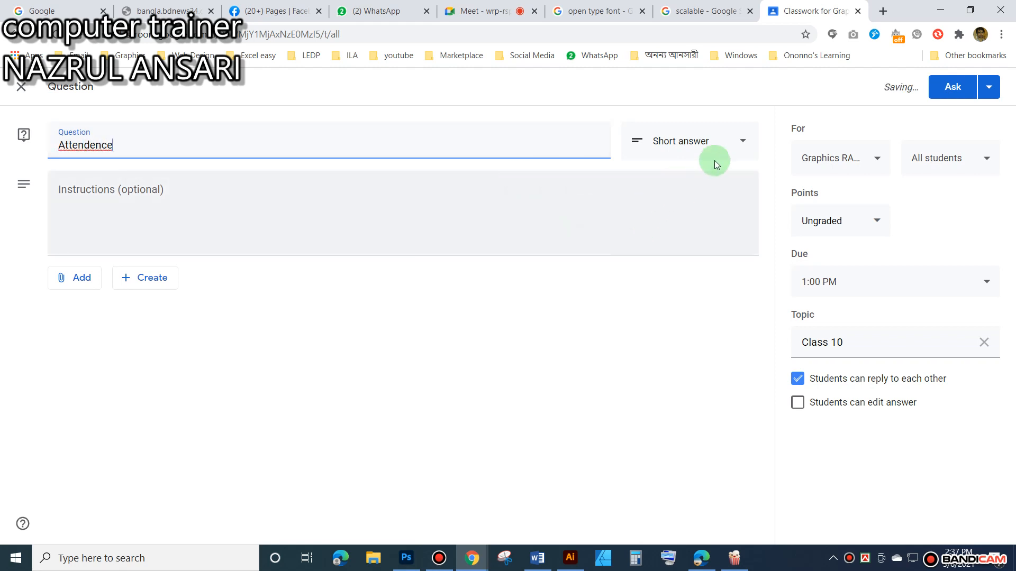
{"action": "left_click", "coordinate": [704, 142]}
{"action": "left_click", "coordinate": [671, 168]}
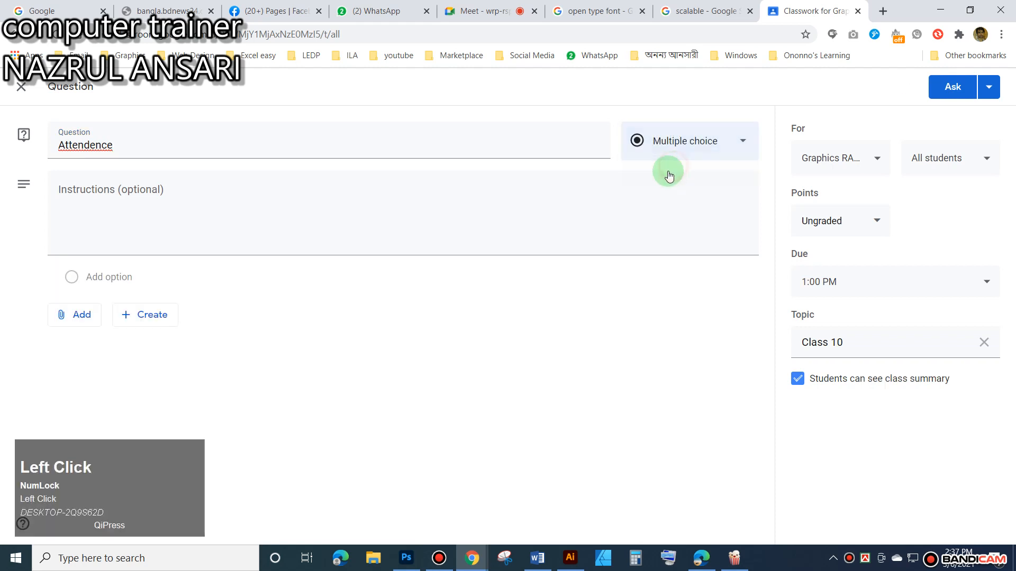
Correct the question title's spelling to "Attendance" and add a first answer option.
{"action": "right_click", "coordinate": [92, 147]}
{"action": "left_click", "coordinate": [136, 156]}
{"action": "left_click", "coordinate": [106, 277]}
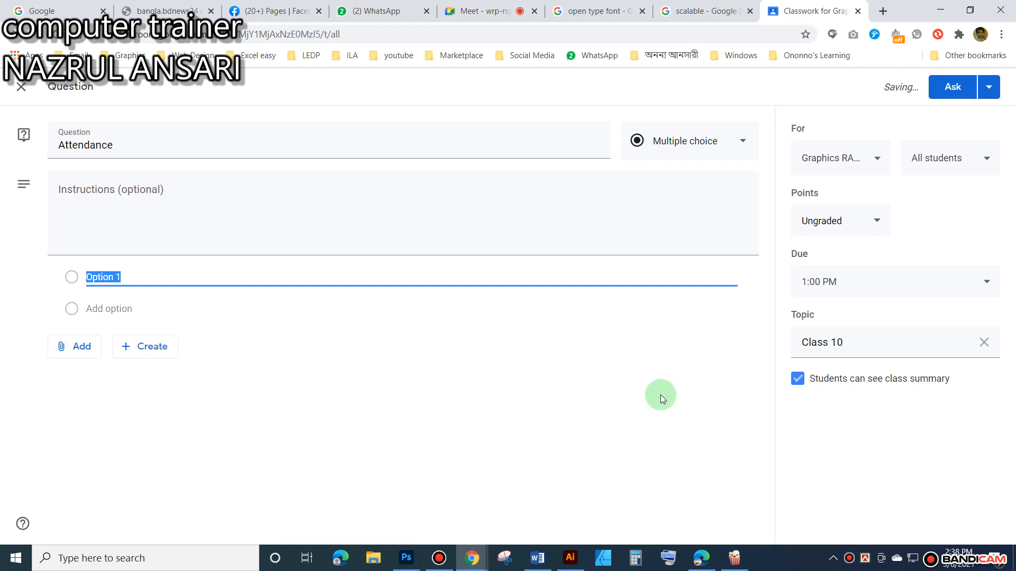
Fill the answer option with "Do you attend the class 10?" and post the question to the class.
{"action": "type", "text": "Wo"}
{"action": "key", "text": "BackSpace"}
{"action": "key", "text": "BackSpace"}
{"action": "type", "text": "deo"}
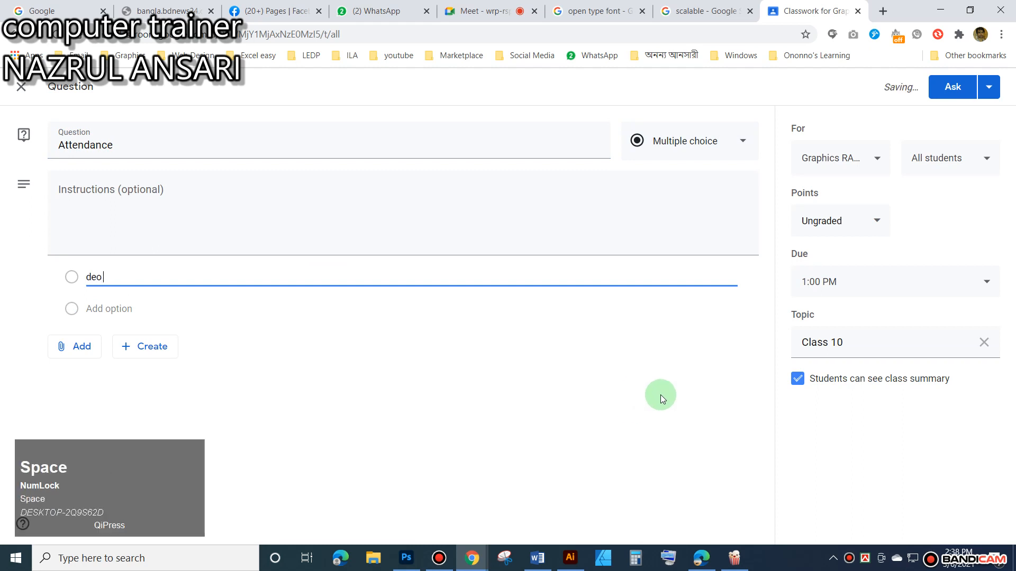
{"action": "key", "text": "BackSpace"}
{"action": "key", "text": "BackSpace"}
{"action": "key", "text": "BackSpace"}
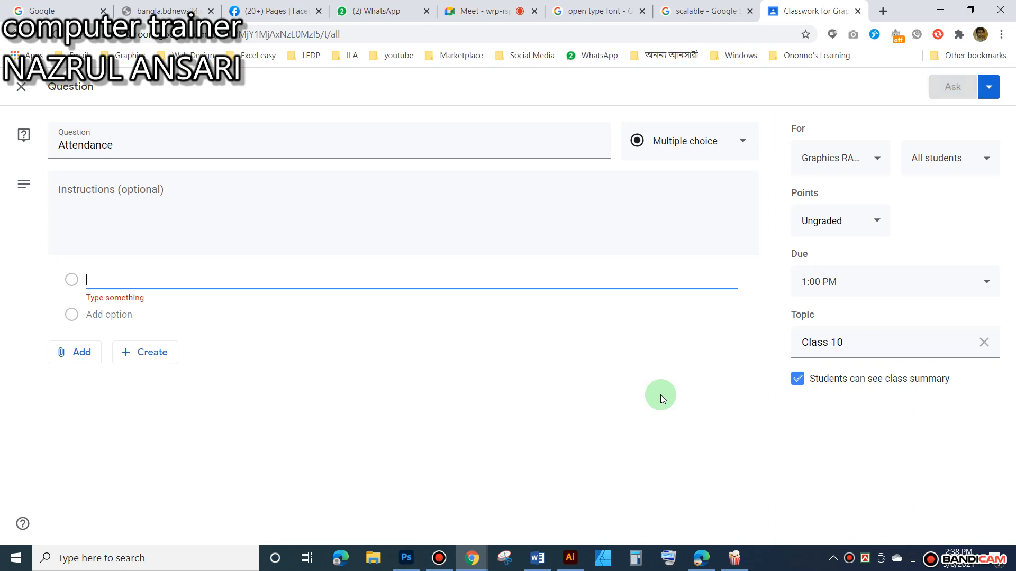
{"action": "key", "text": "BackSpace"}
{"action": "type", "text": "D"}
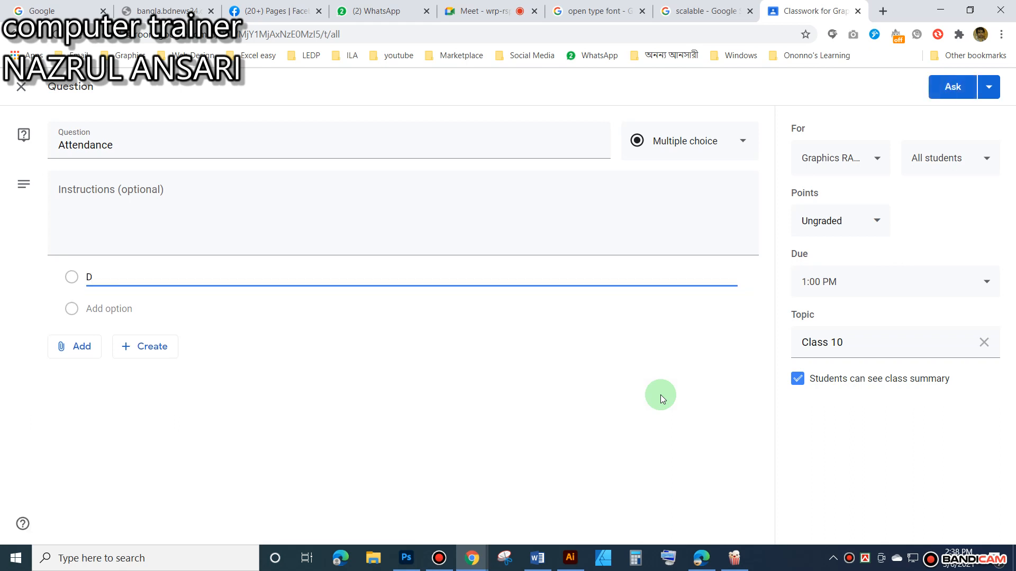
{"action": "type", "text": "o yo"}
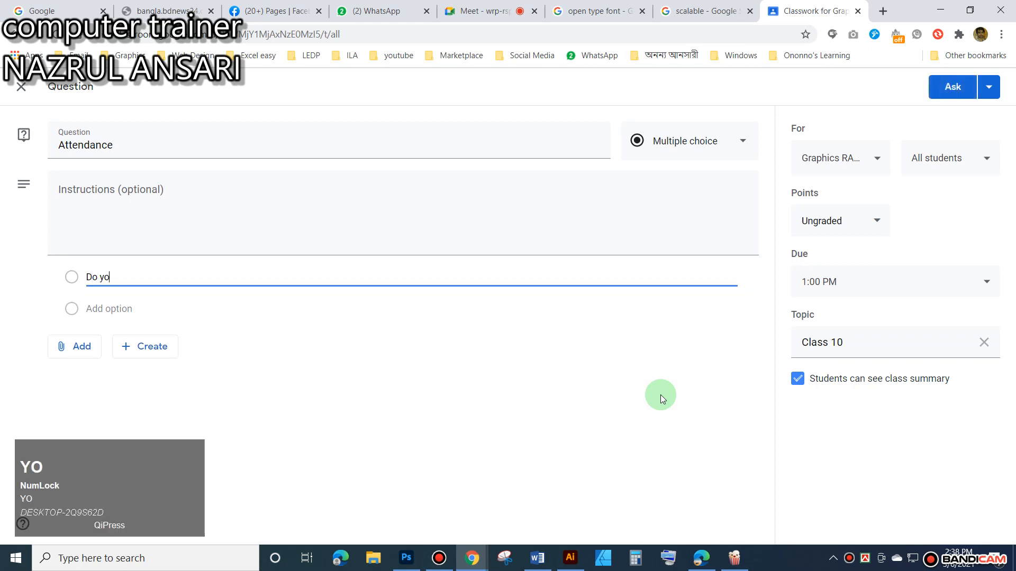
{"action": "type", "text": "u attend the cl"}
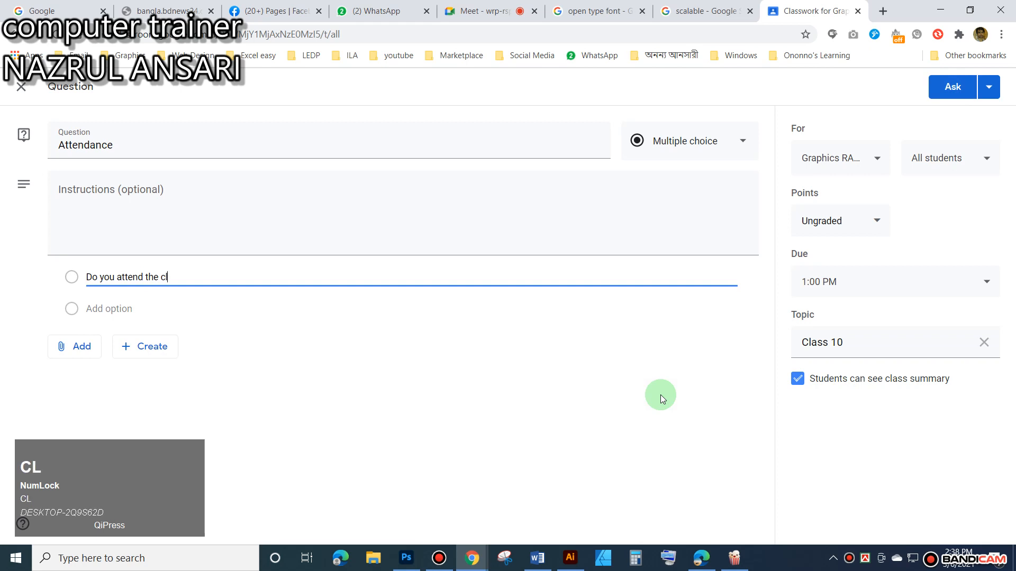
{"action": "type", "text": "ass 10?"}
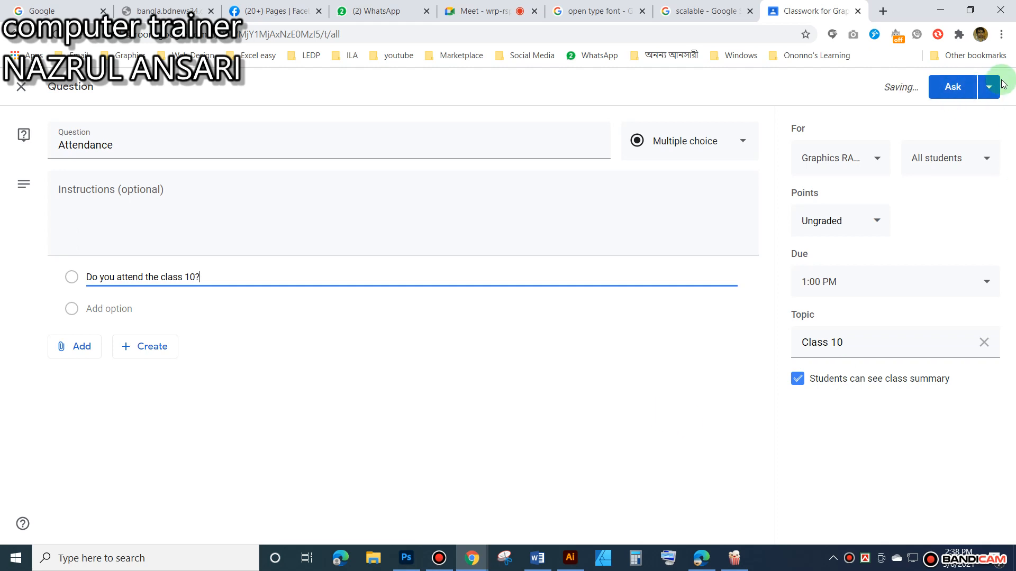
{"action": "left_click", "coordinate": [944, 86]}
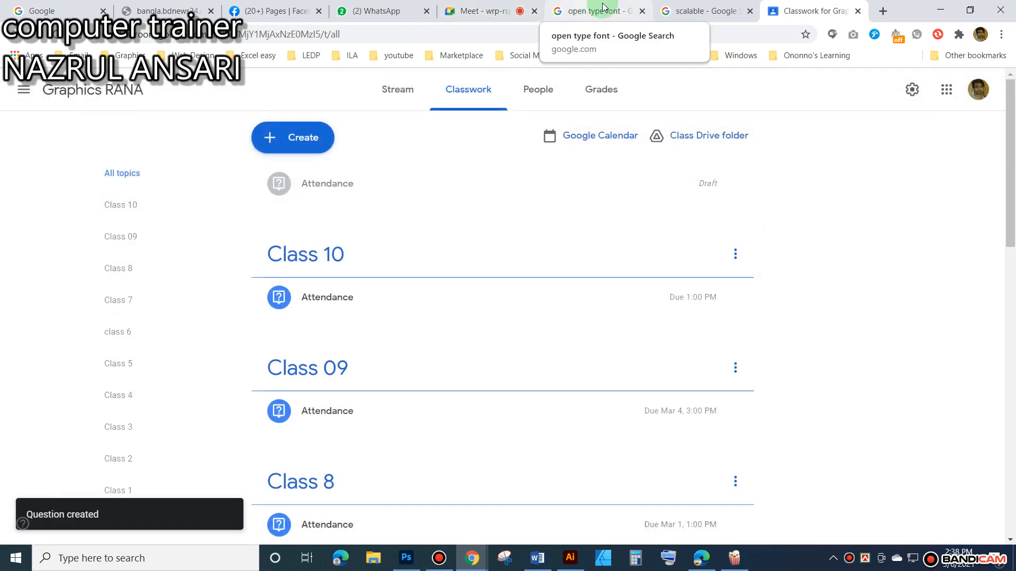
Check the ongoing Google Meet call and switch back to the Untitled-2 document in Photoshop.
{"action": "left_click", "coordinate": [693, 6]}
{"action": "left_click", "coordinate": [472, 12]}
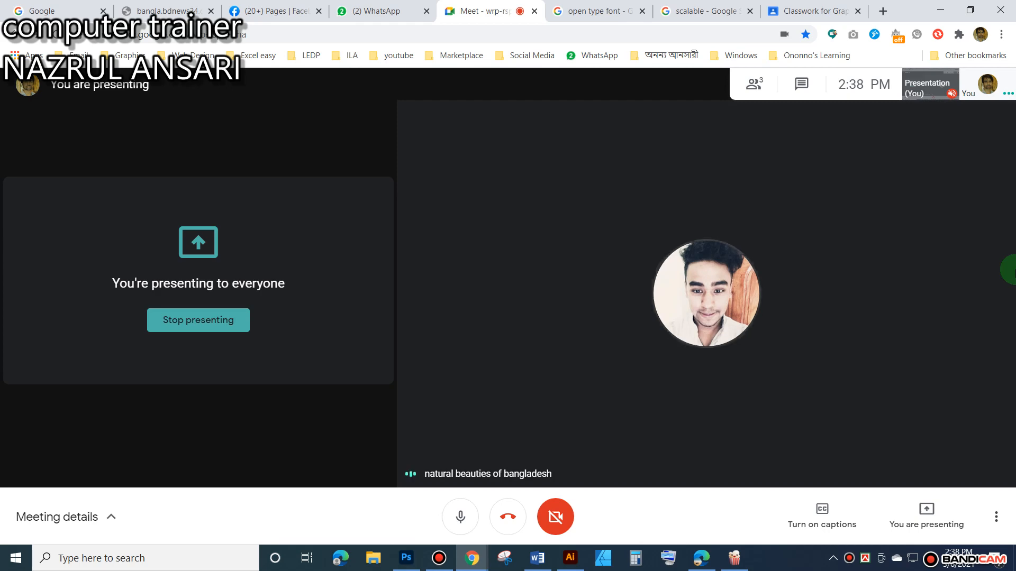
{"action": "left_click", "coordinate": [964, 5]}
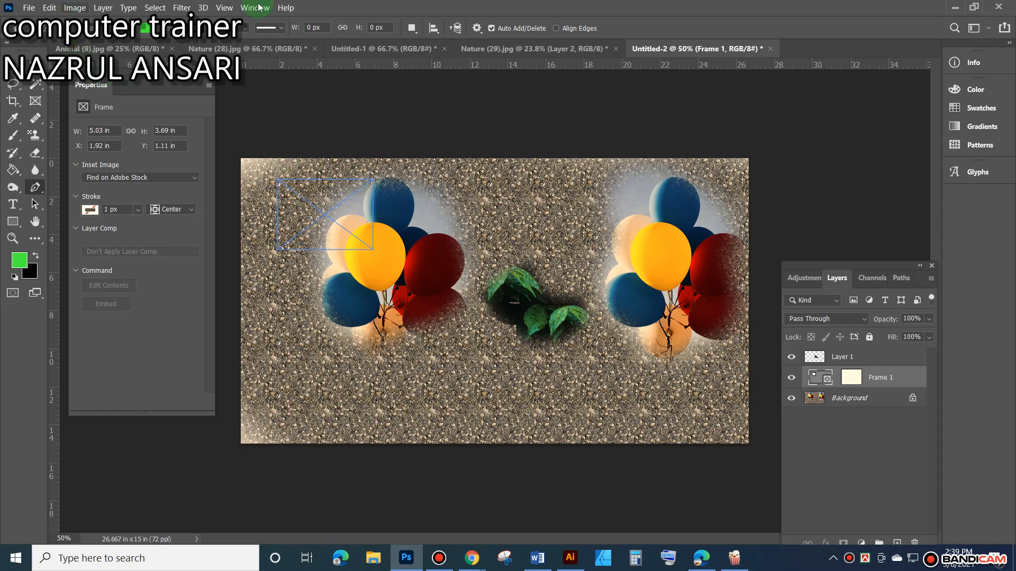
Delete the empty frame from the balloon image and select Layer 1 with the leaves.
{"action": "left_click", "coordinate": [49, 8]}
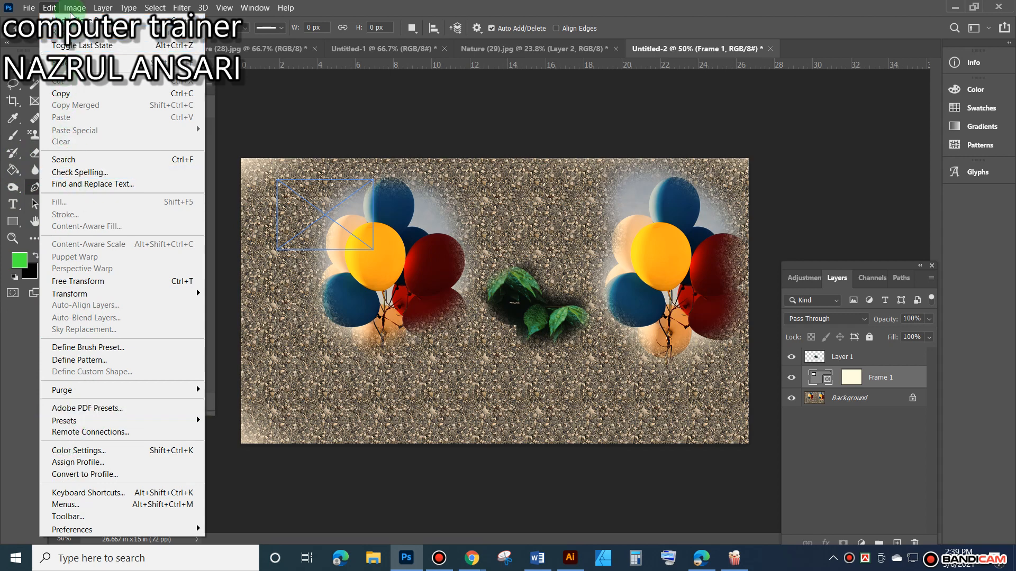
{"action": "mouse_move", "coordinate": [75, 7]}
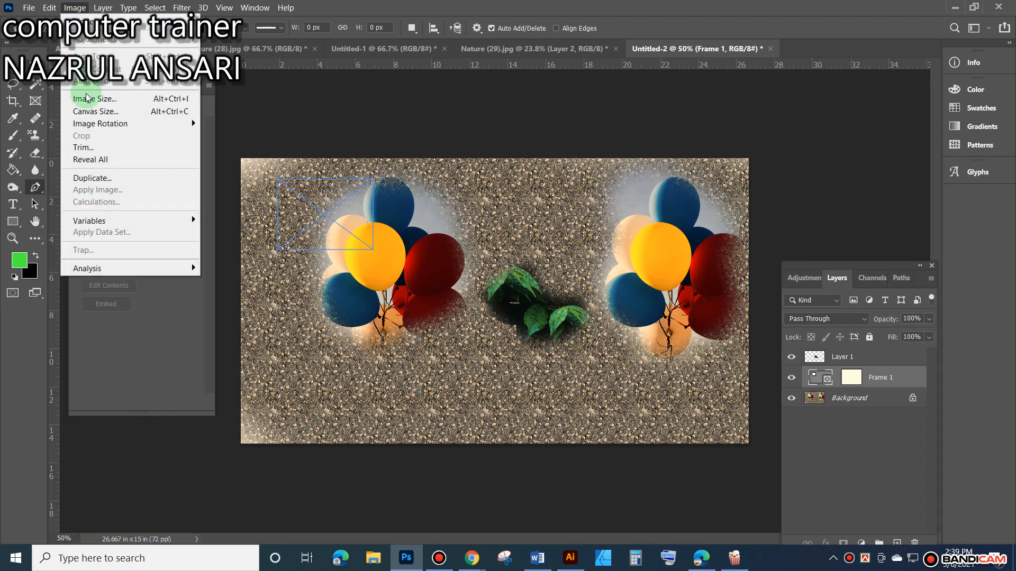
{"action": "left_click", "coordinate": [377, 298]}
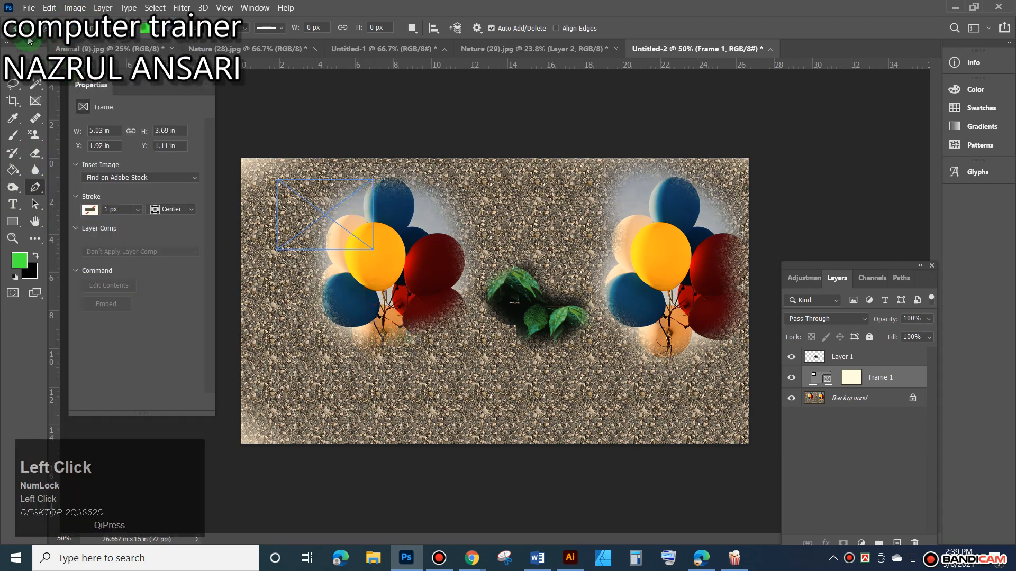
{"action": "key", "text": "v"}
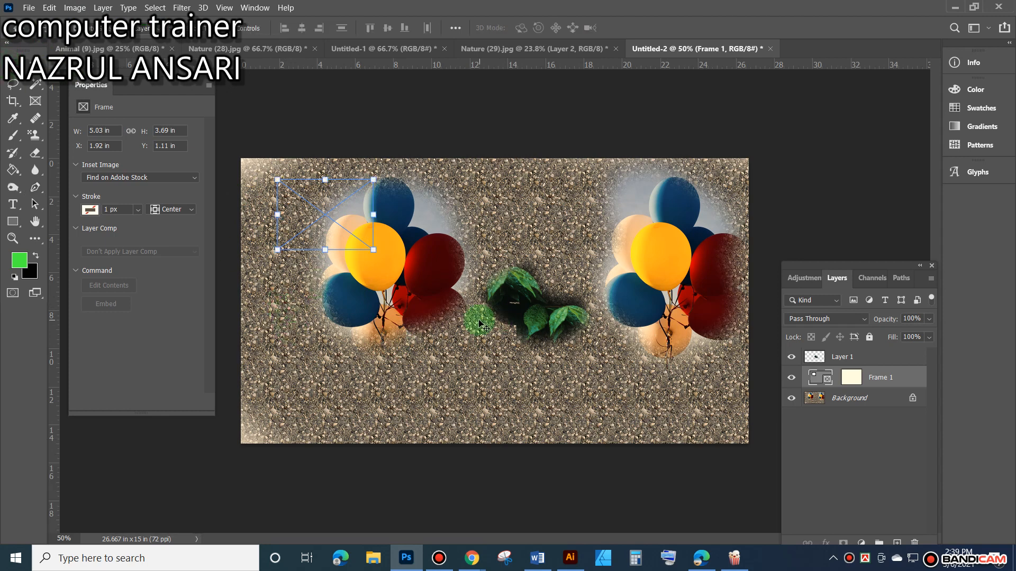
{"action": "key", "text": "Delete"}
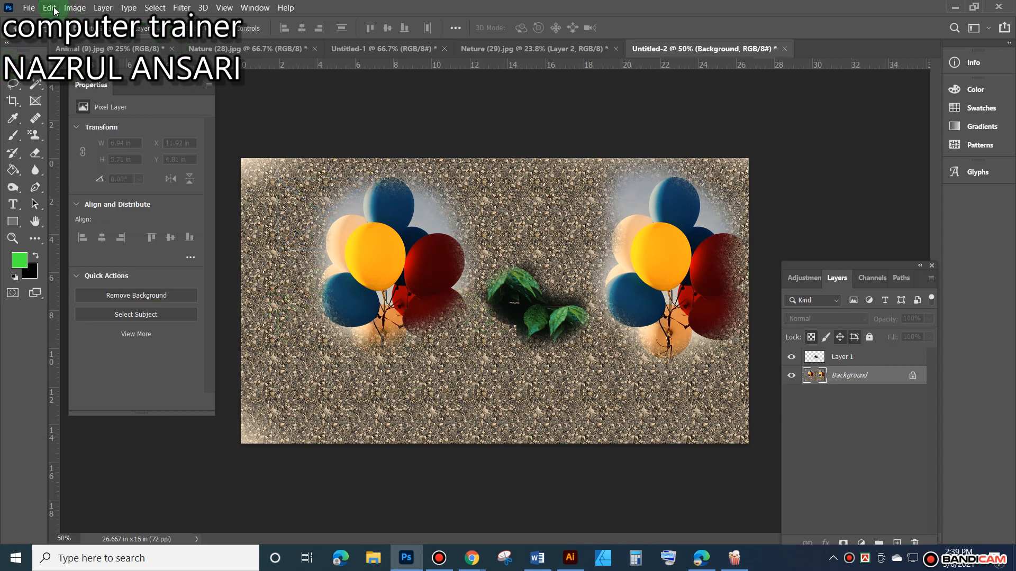
{"action": "left_click", "coordinate": [56, 11]}
{"action": "left_click", "coordinate": [832, 368]}
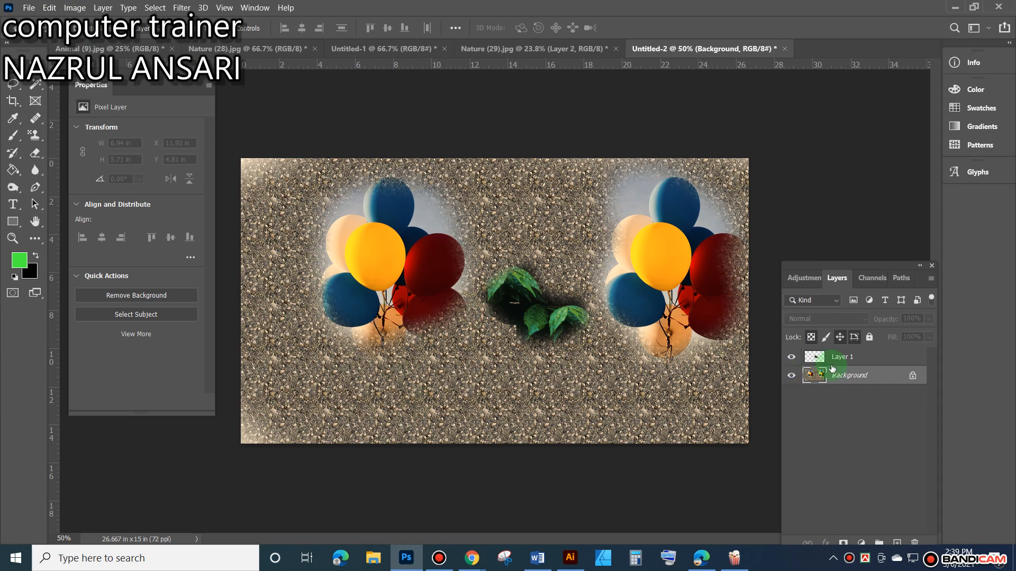
Examine the edit, image and layer commands available for Layer 1, such as Stroke, Puppet Warp and Analysis.
{"action": "left_click", "coordinate": [70, 9]}
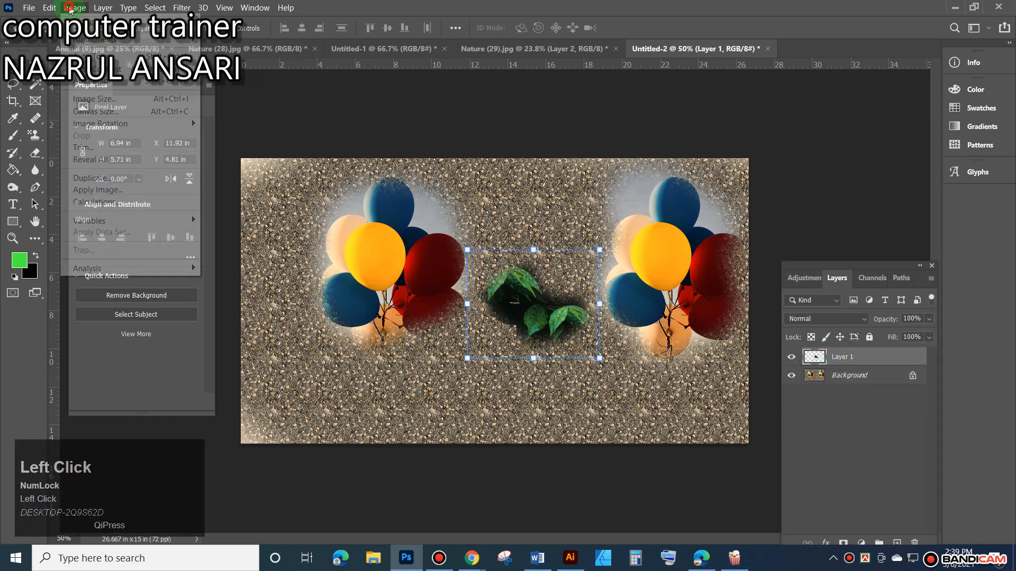
{"action": "mouse_move", "coordinate": [42, 7]}
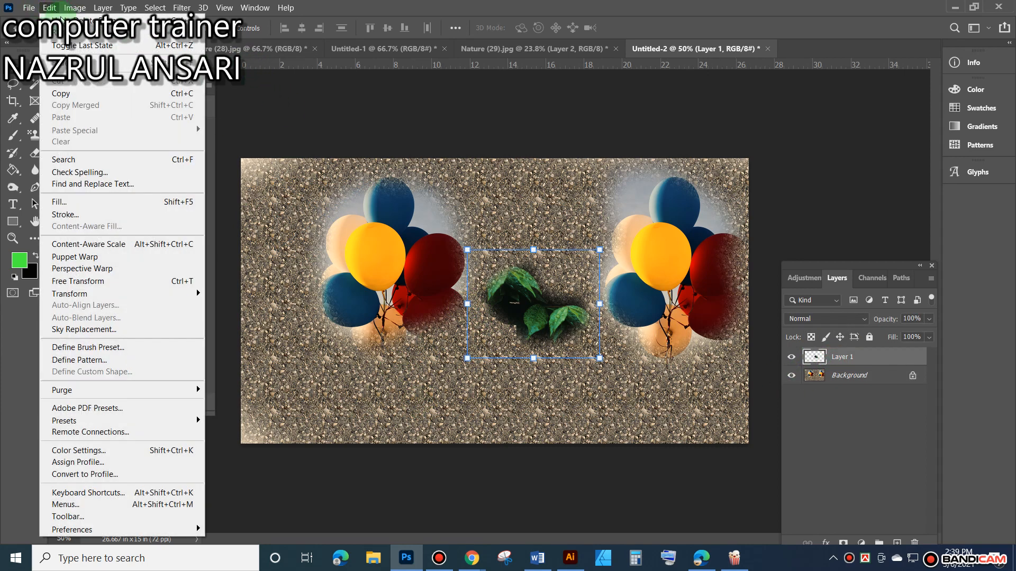
{"action": "left_click", "coordinate": [64, 212]}
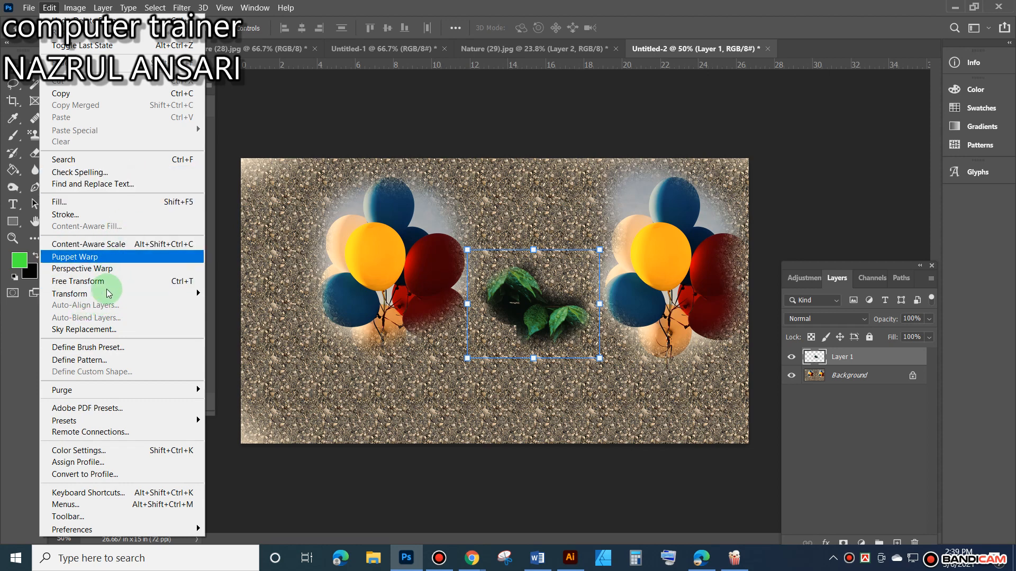
{"action": "mouse_move", "coordinate": [78, 11]}
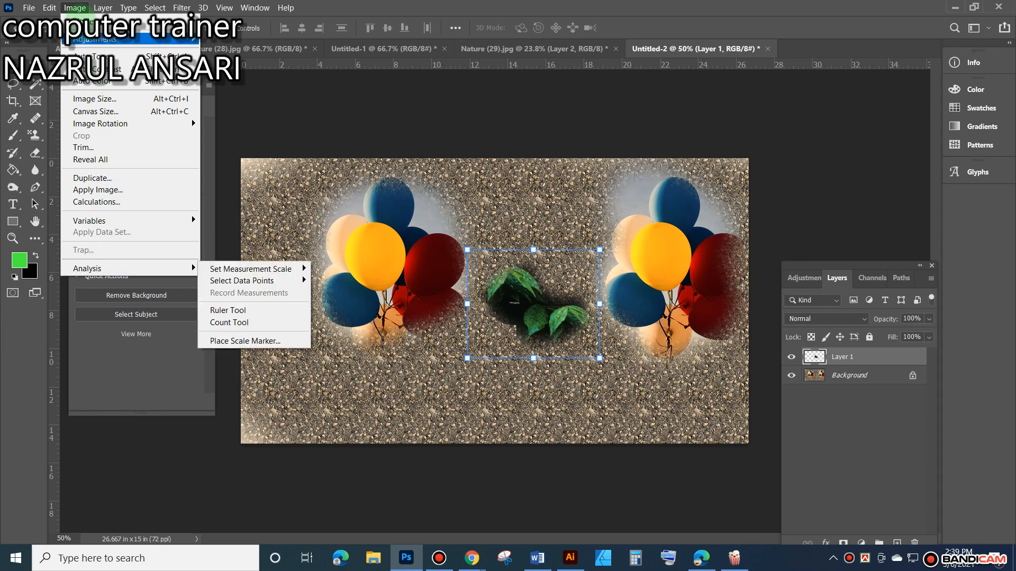
{"action": "key", "text": "Escape"}
{"action": "left_click", "coordinate": [102, 7]}
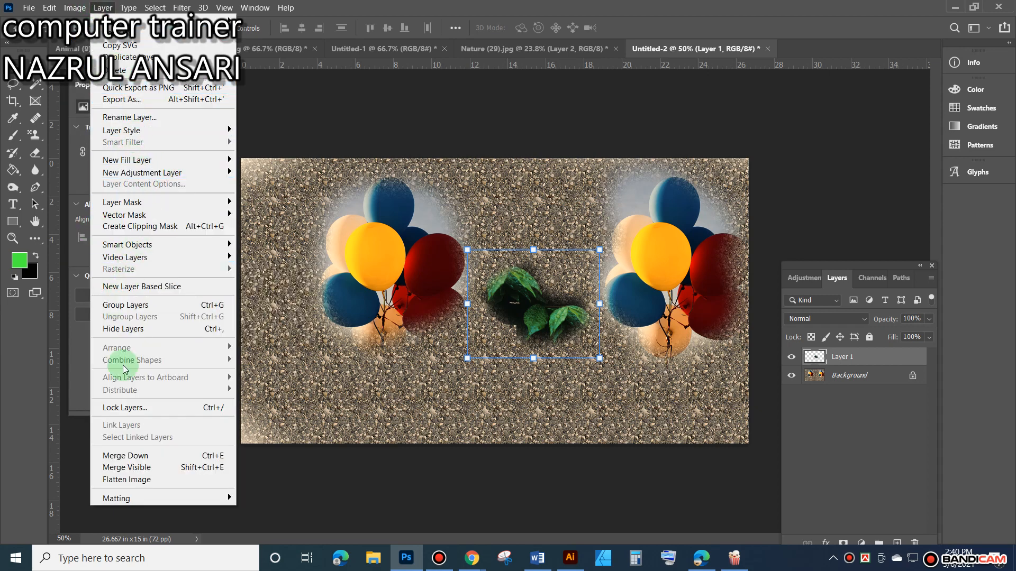
{"action": "mouse_move", "coordinate": [130, 8]}
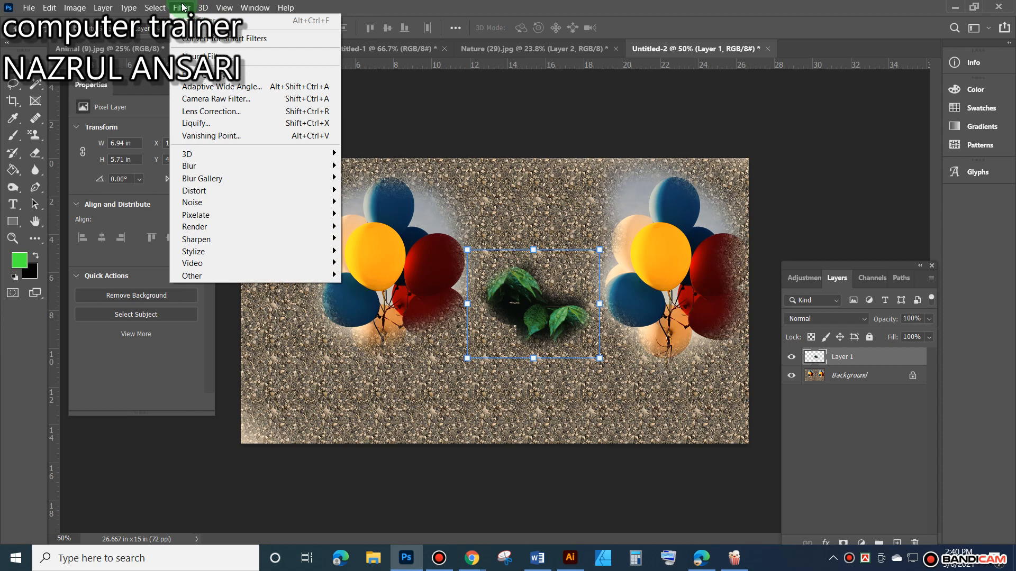
Preview the Plastic Wrap filter on the leaf layer and view the Vanishing Point filter, closing both without applying.
{"action": "left_click", "coordinate": [182, 7]}
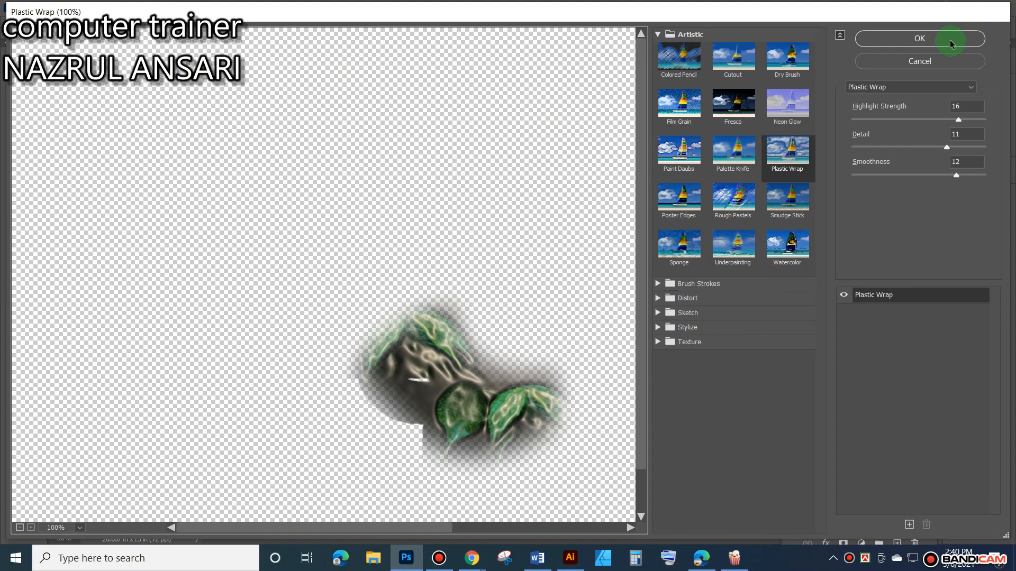
{"action": "left_click", "coordinate": [918, 61]}
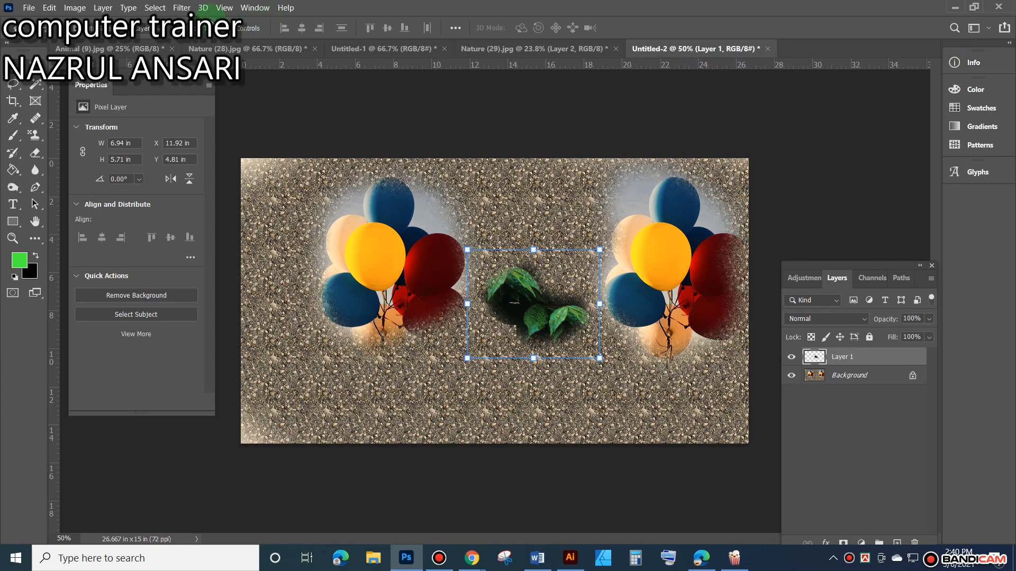
{"action": "left_click", "coordinate": [186, 9]}
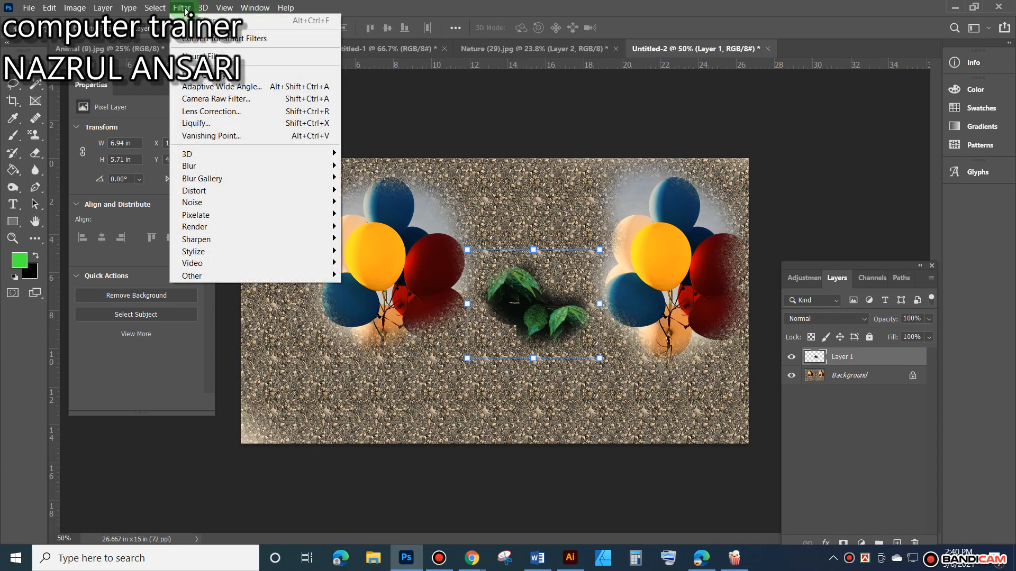
{"action": "left_click", "coordinate": [224, 136]}
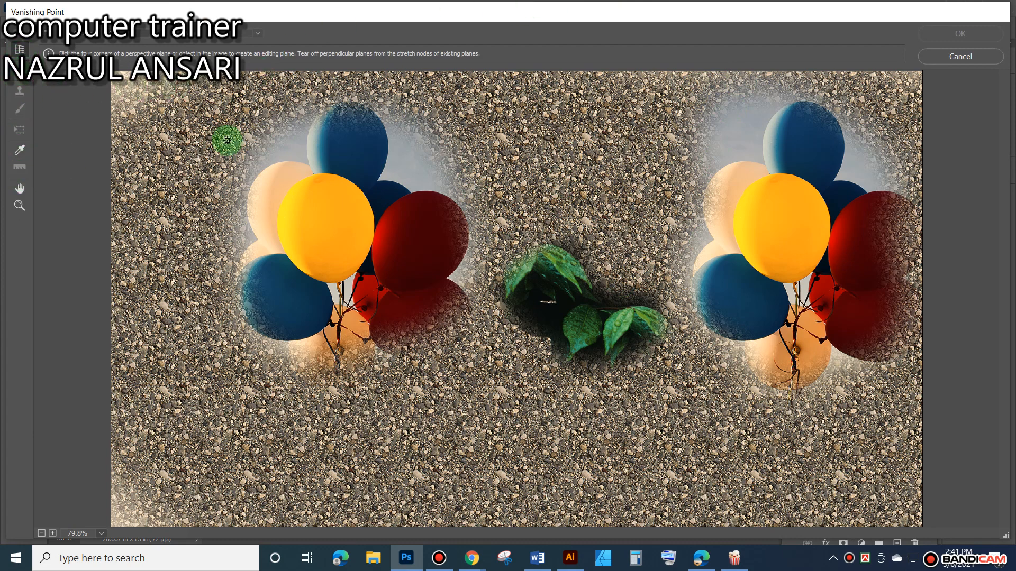
{"action": "left_click", "coordinate": [962, 58]}
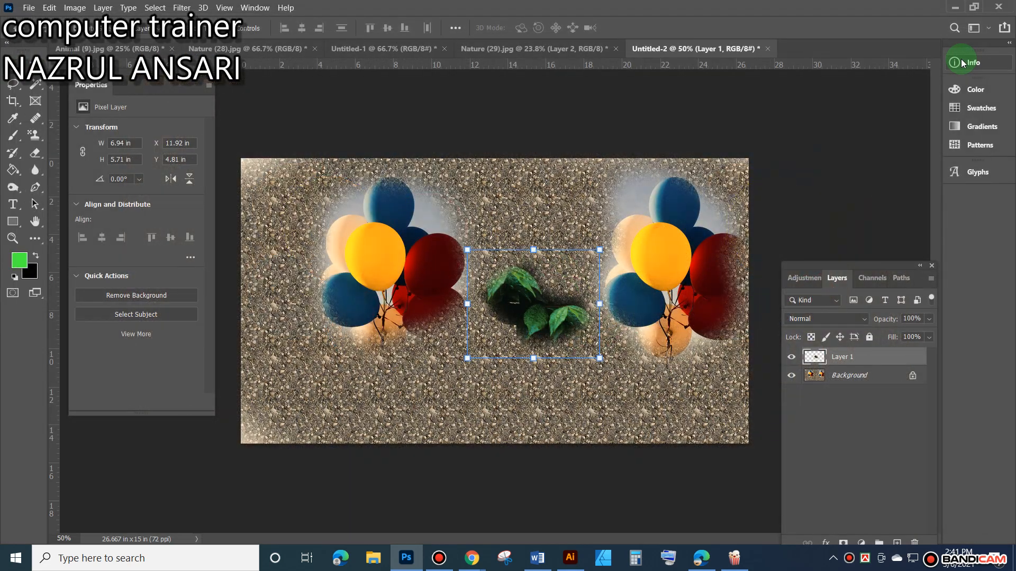
View the Liquify filter's brush and face options for the leaf layer and close it without applying.
{"action": "left_click", "coordinate": [180, 7]}
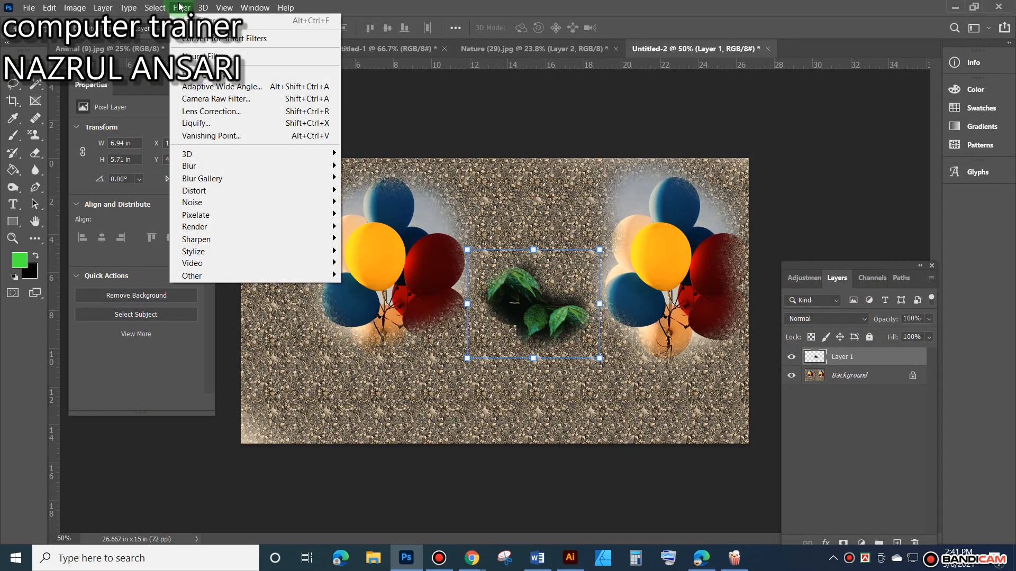
{"action": "left_click", "coordinate": [207, 124]}
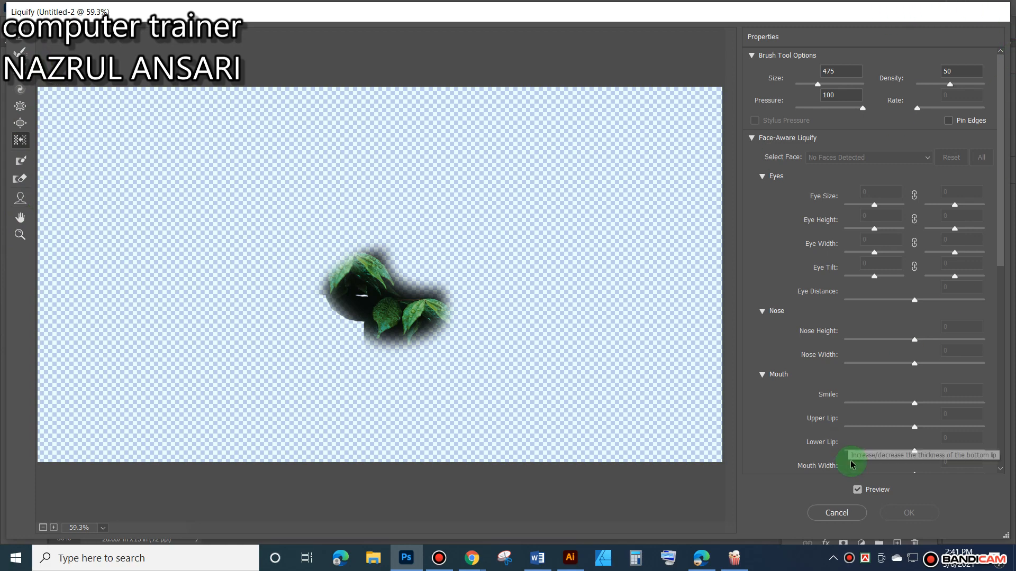
{"action": "left_click", "coordinate": [827, 509]}
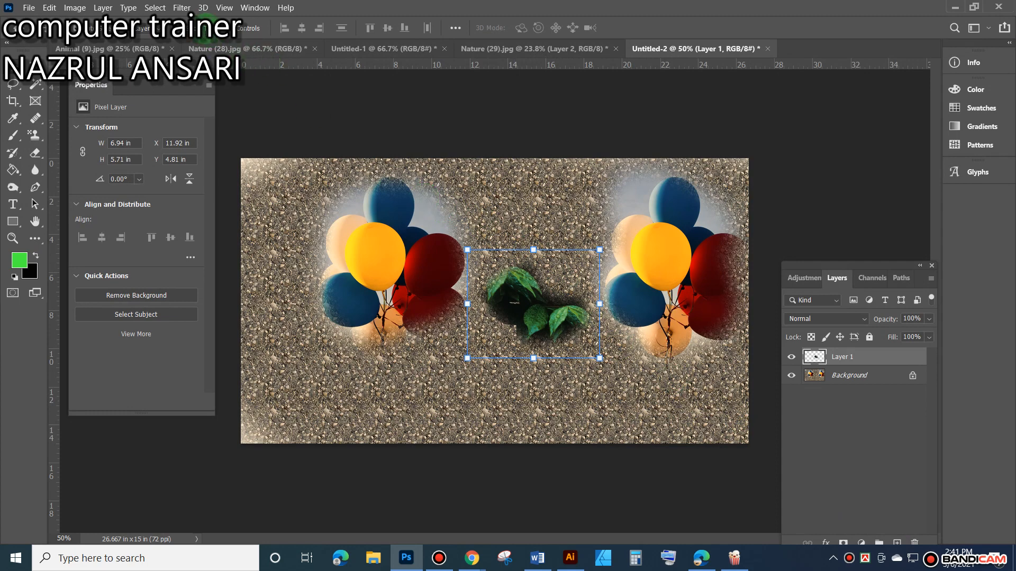
View the Bevel & Emboss layer style settings and the Styles presets for Layer 1, then cancel them.
{"action": "left_click", "coordinate": [103, 7]}
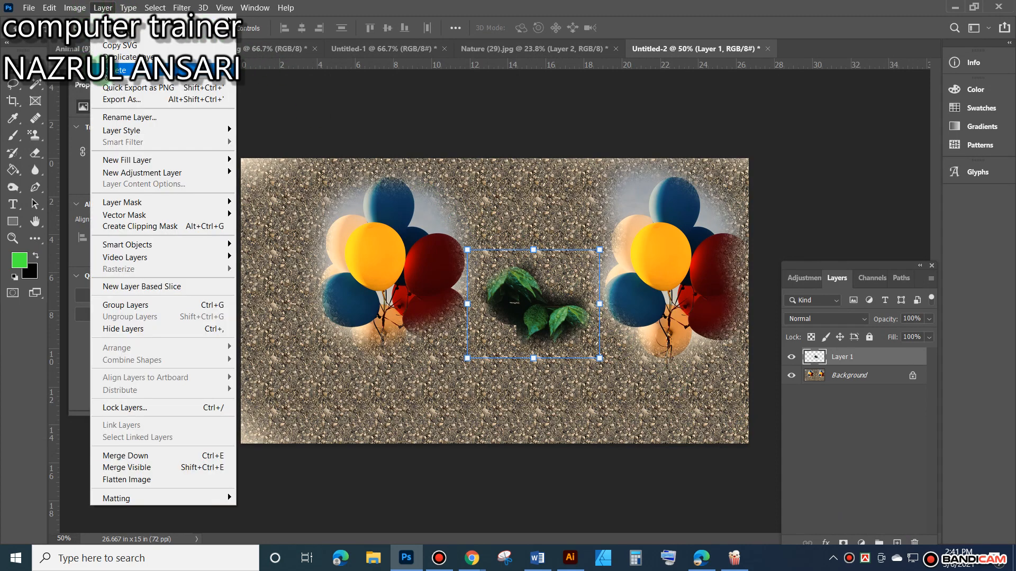
{"action": "mouse_move", "coordinate": [135, 134]}
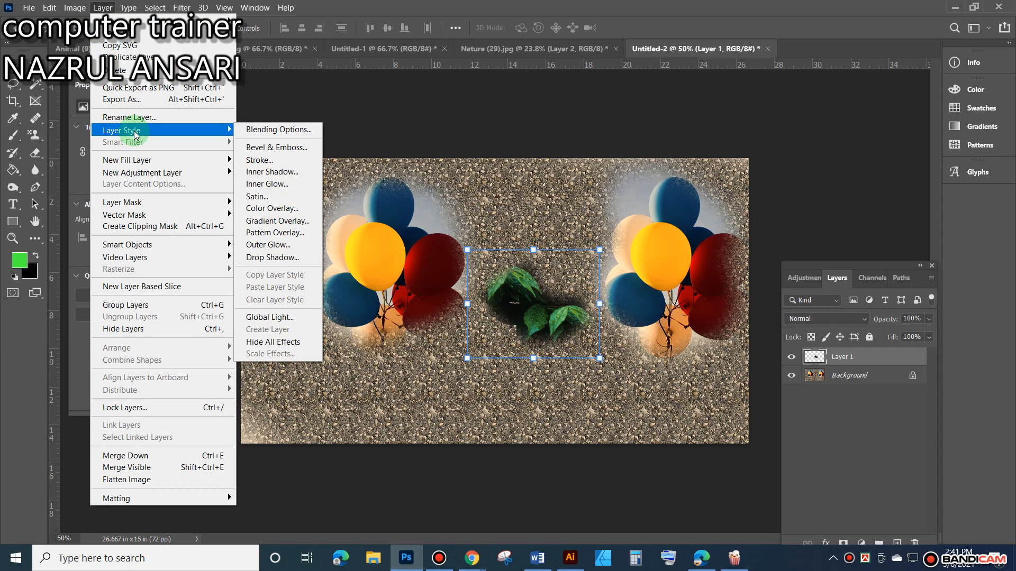
{"action": "left_click", "coordinate": [274, 148]}
{"action": "left_click_drag", "start_coordinate": [238, 34], "coordinate": [413, 59]}
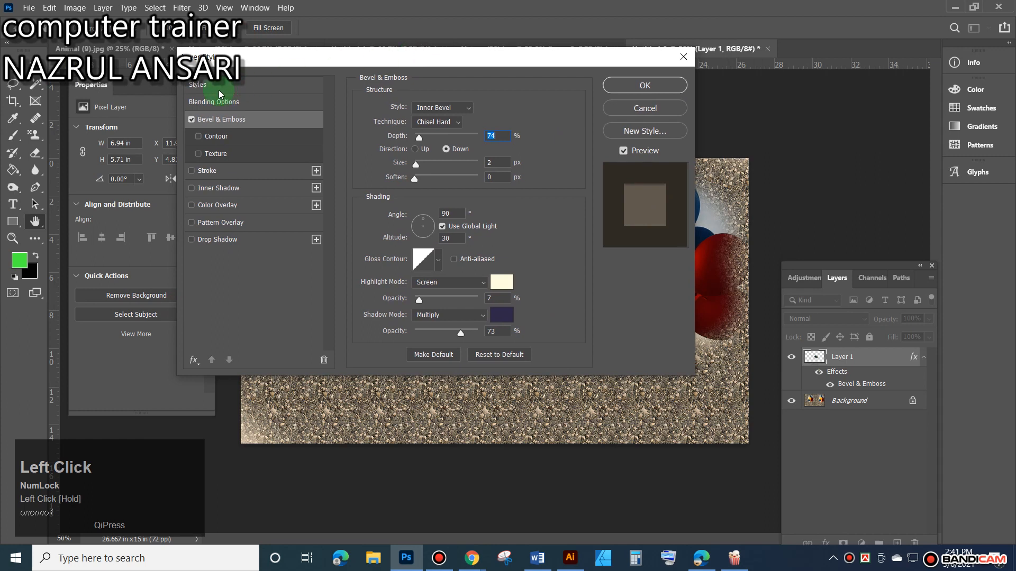
{"action": "left_click", "coordinate": [201, 89]}
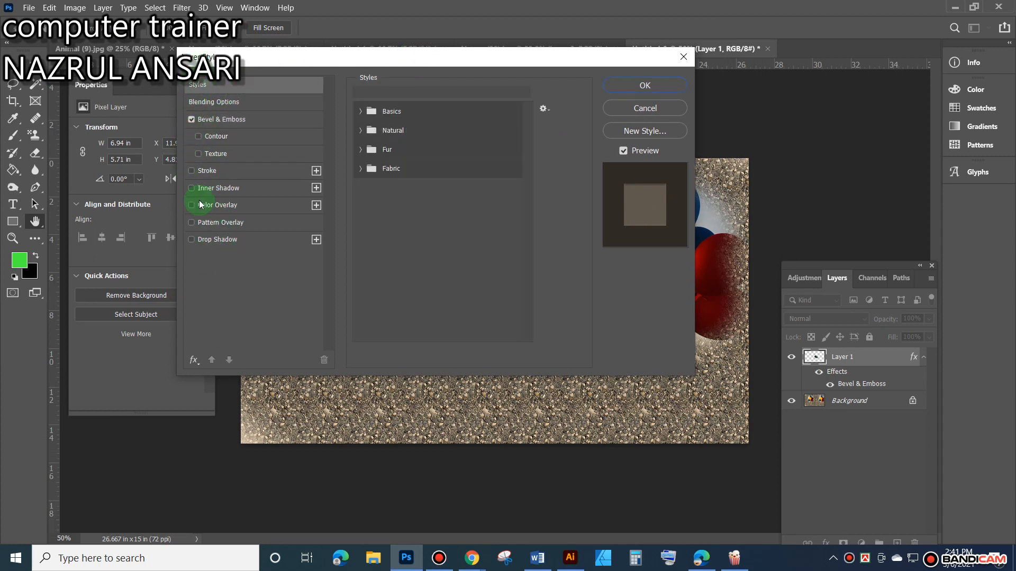
{"action": "left_click", "coordinate": [654, 110]}
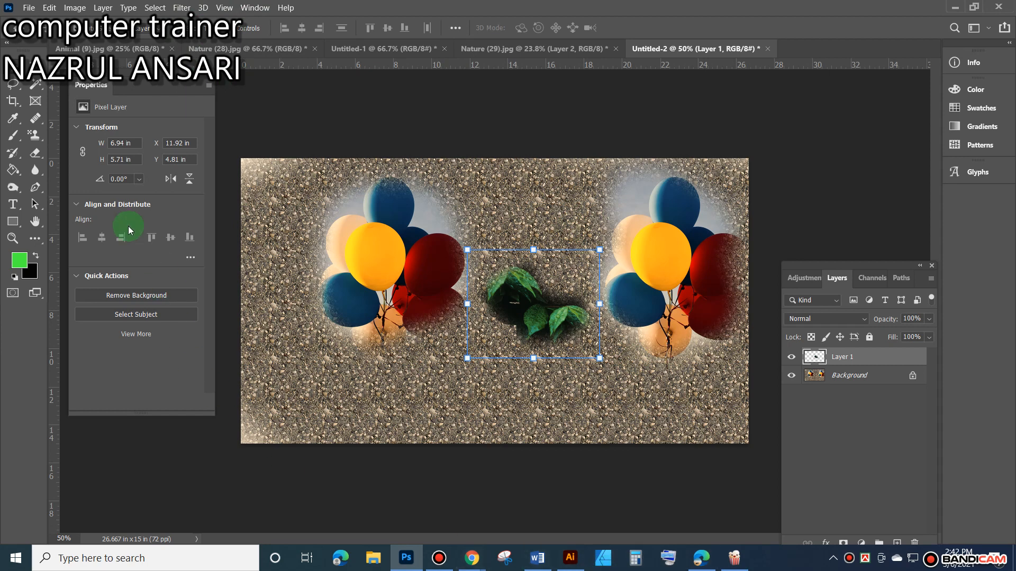
Switch to Illustrator, move the Properties panel off the tools, and select the Paintbrush tool after viewing the Pen tool variants.
{"action": "left_click", "coordinate": [571, 558]}
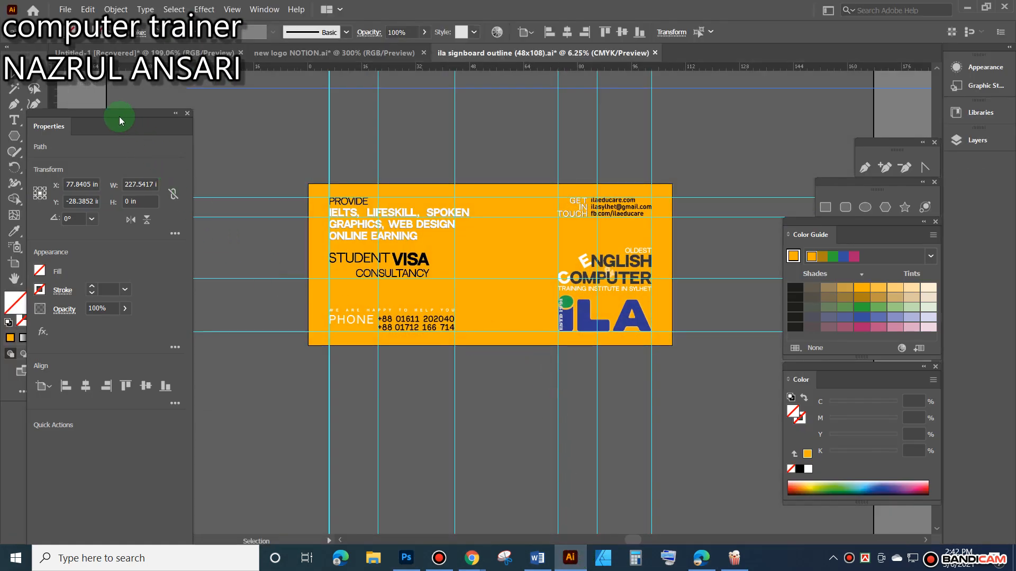
{"action": "left_click_drag", "start_coordinate": [119, 118], "coordinate": [198, 105]}
{"action": "left_click", "coordinate": [16, 105]}
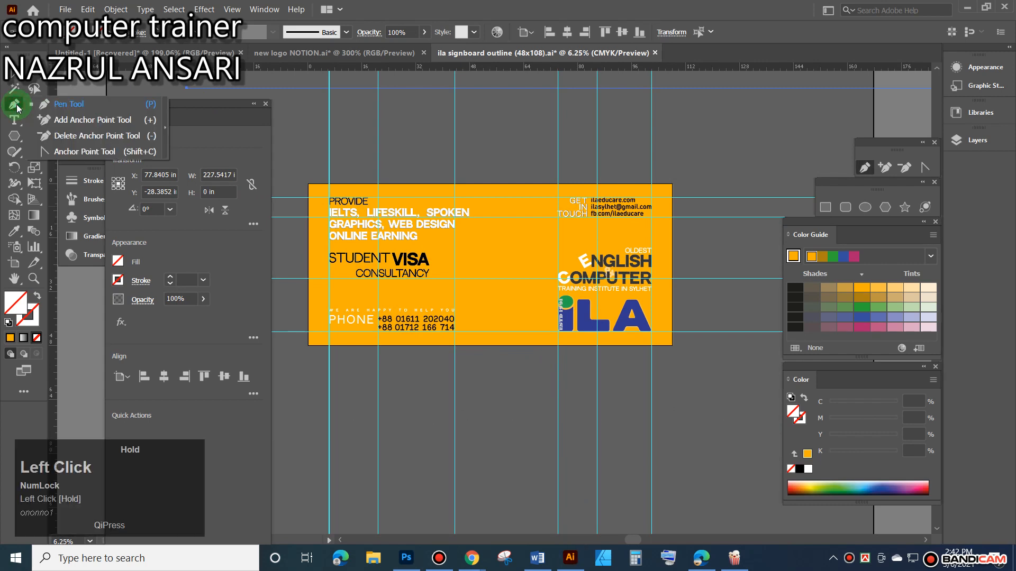
{"action": "left_click", "coordinate": [14, 110]}
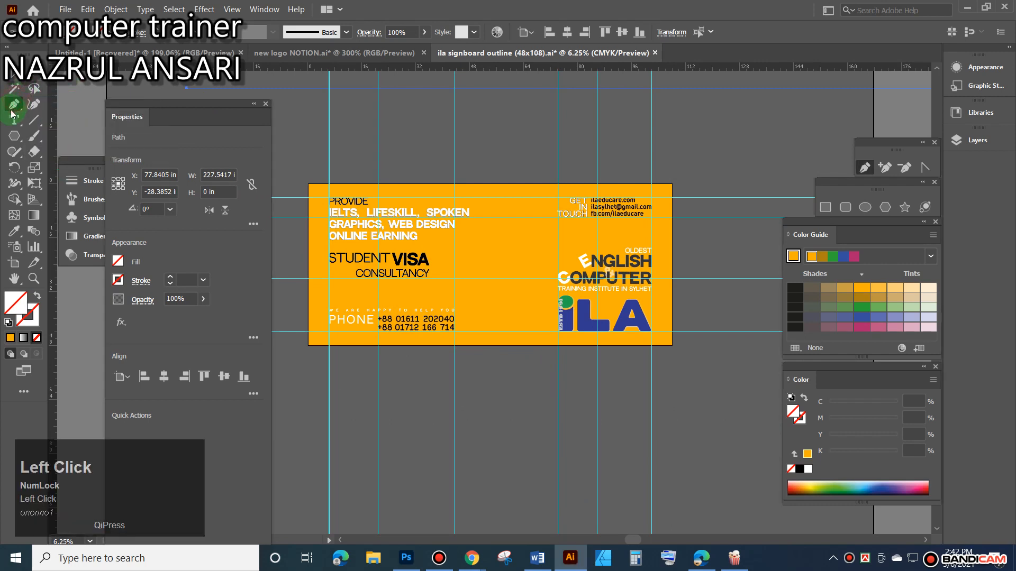
{"action": "left_click", "coordinate": [34, 139]}
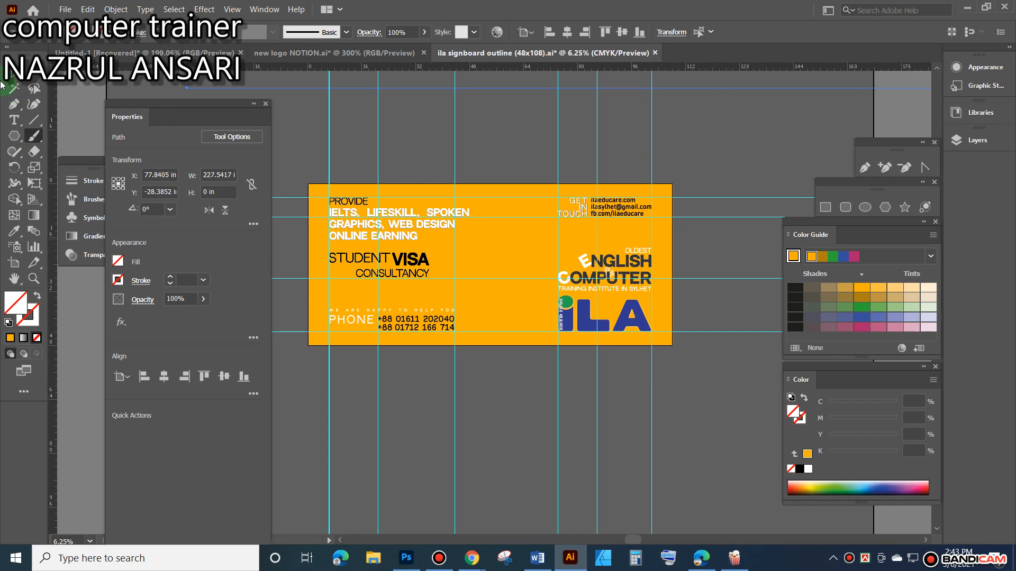
Look through the file and window commands available for the signboard document and return to Photoshop.
{"action": "left_click", "coordinate": [65, 11]}
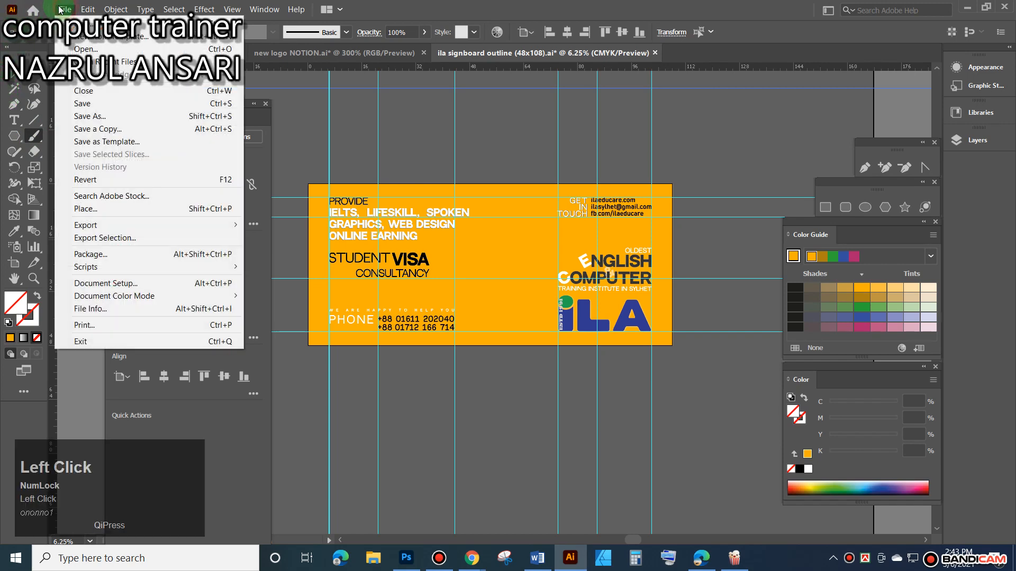
{"action": "mouse_move", "coordinate": [88, 9]}
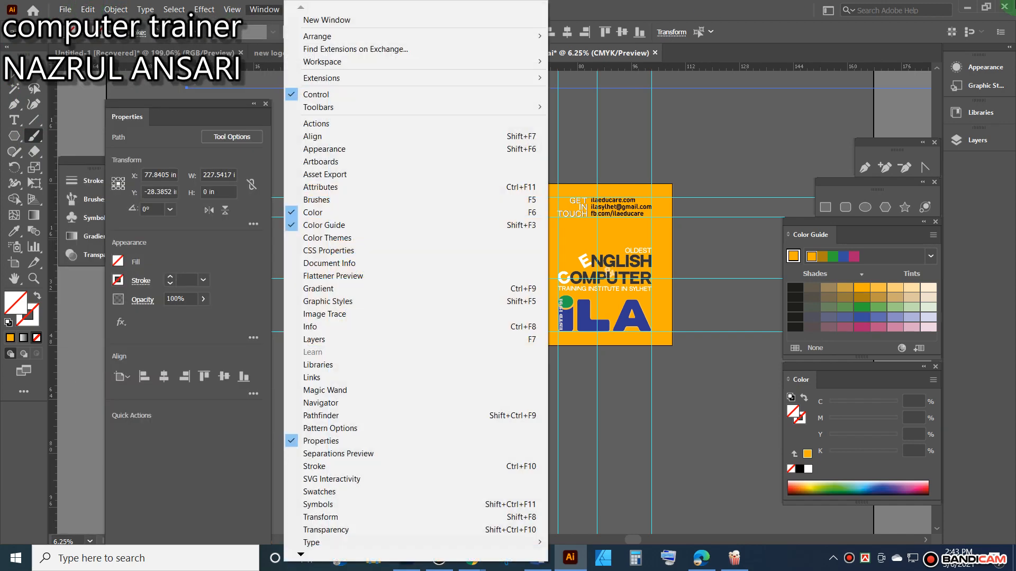
{"action": "left_click", "coordinate": [967, 7]}
{"action": "left_click", "coordinate": [967, 7]}
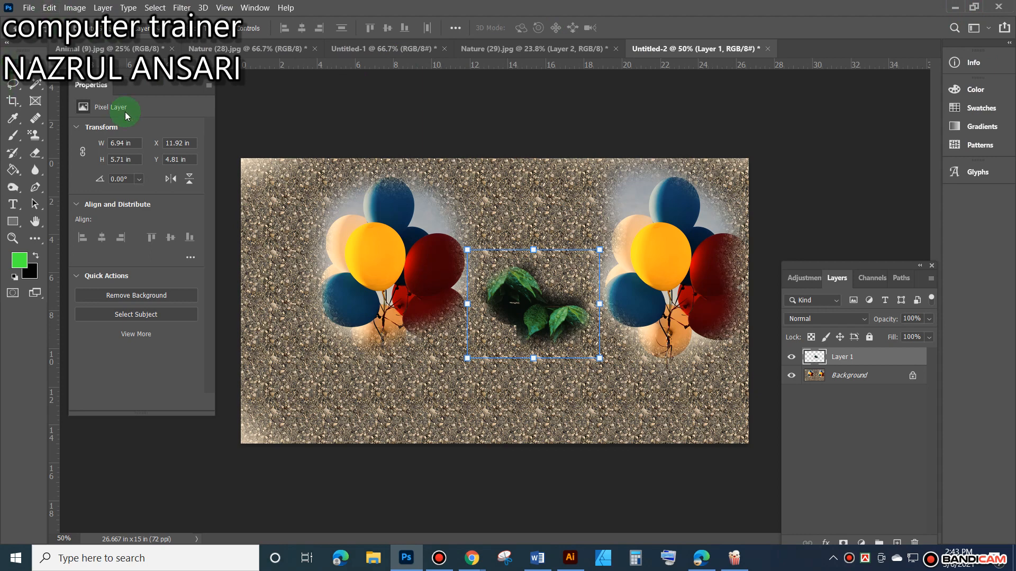
Switch to Illustrator, examine the object commands and effects such as Rasterize, Pixelate and Texture, and return to Photoshop.
{"action": "left_click", "coordinate": [569, 557]}
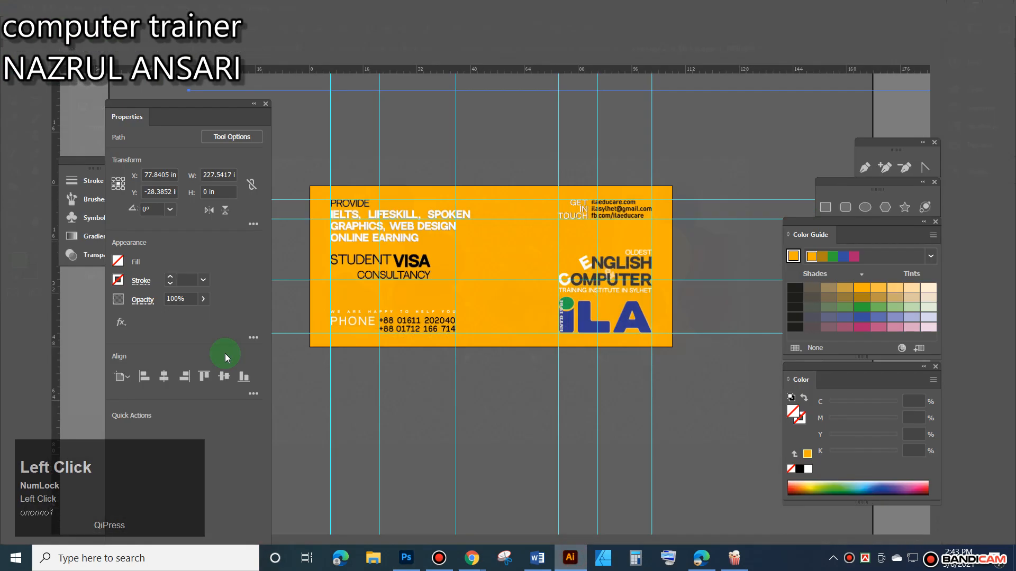
{"action": "left_click", "coordinate": [115, 9]}
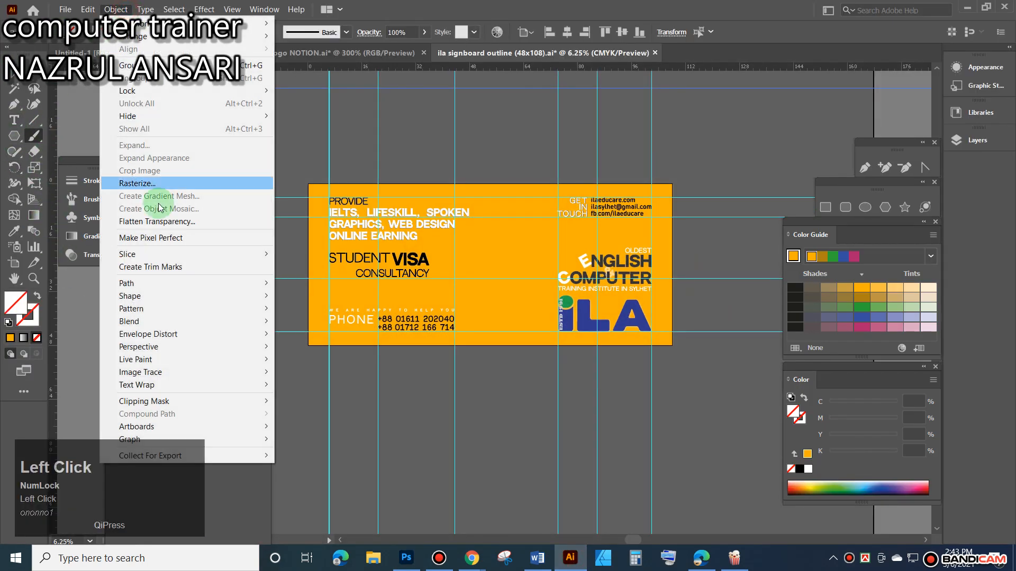
{"action": "mouse_move", "coordinate": [205, 9]}
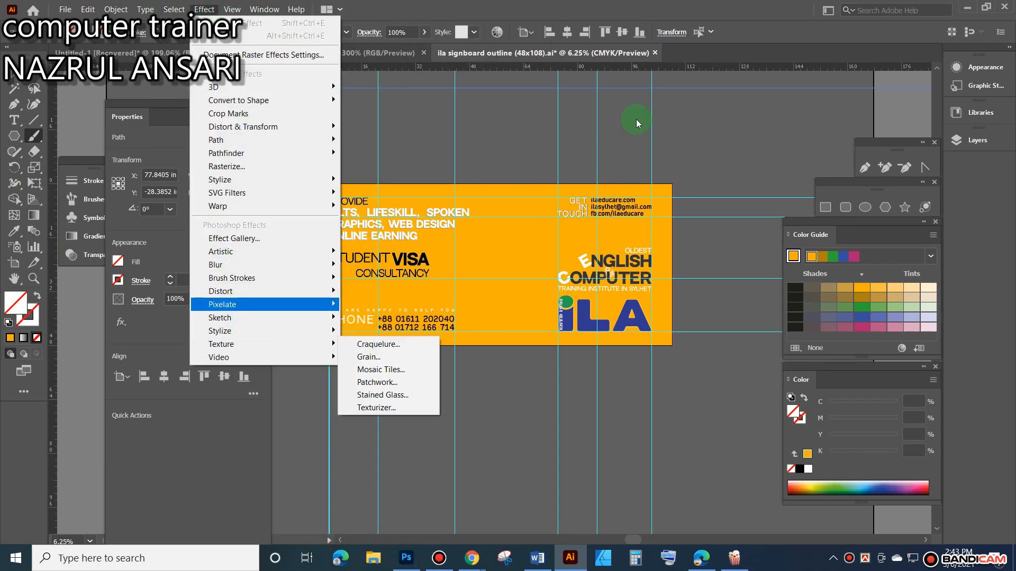
{"action": "left_click", "coordinate": [731, 8]}
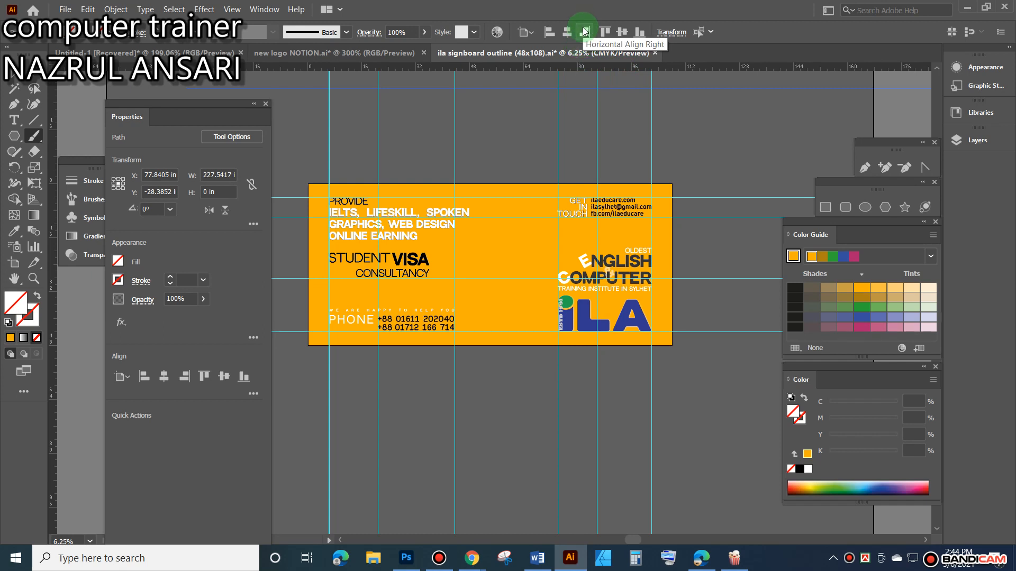
{"action": "left_click", "coordinate": [968, 11]}
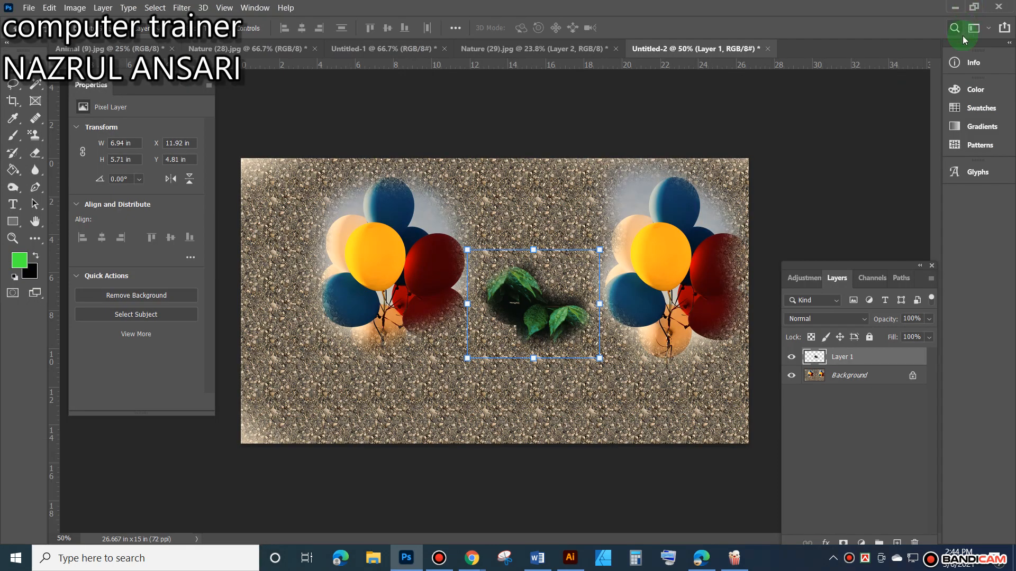